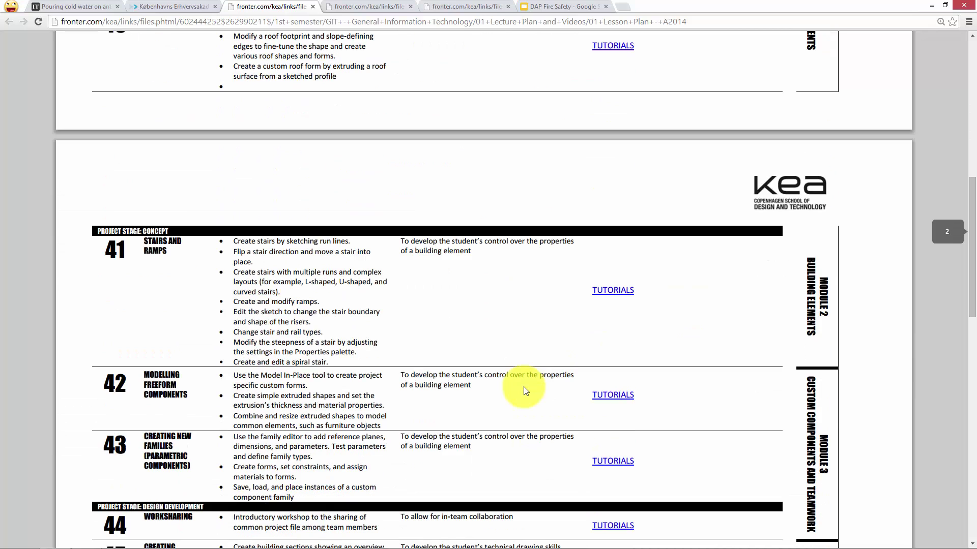
Review the semester lecture plan, focusing on week 43, Creating New Families (Parametric Components).
{"action": "scroll", "coordinate": [526, 391], "scroll_direction": "up", "scroll_amount": 10}
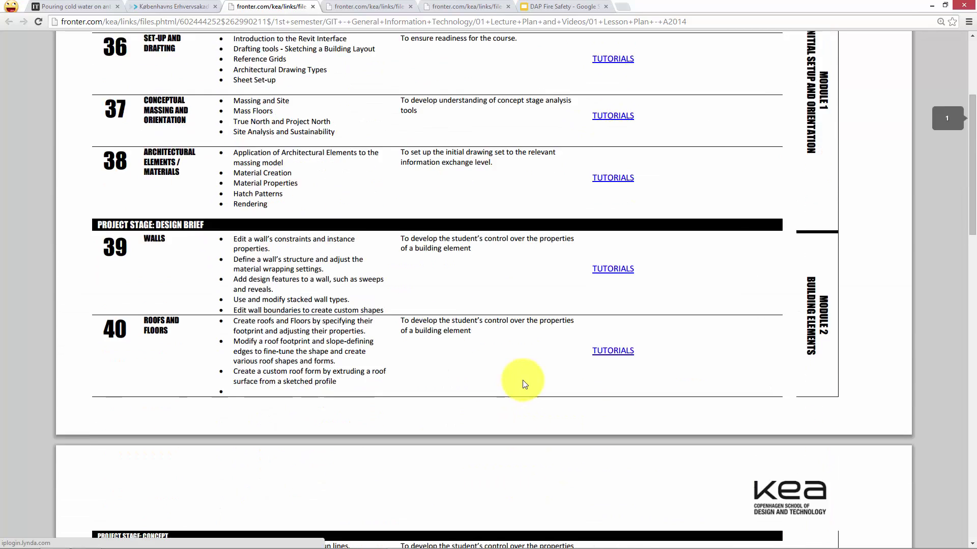
{"action": "scroll", "coordinate": [524, 381], "scroll_direction": "down", "scroll_amount": 1}
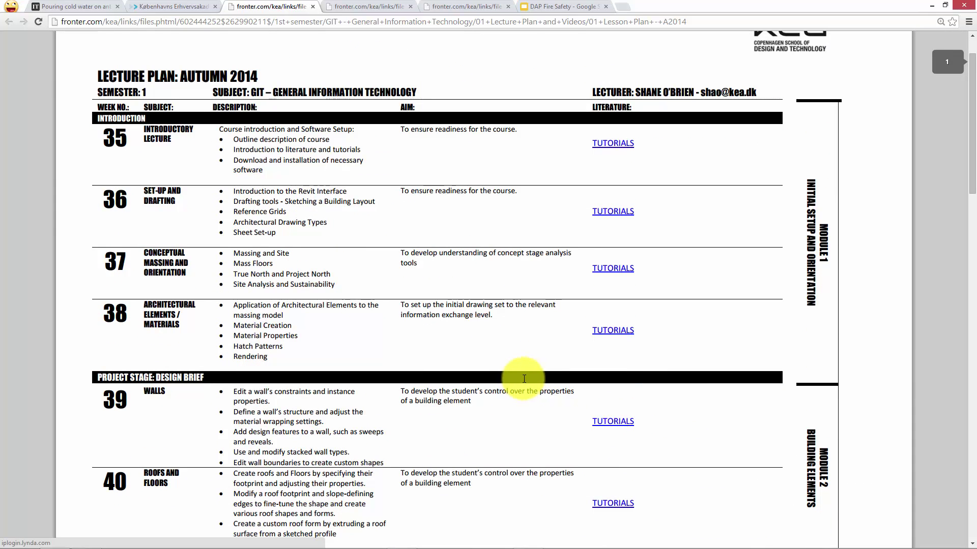
{"action": "scroll", "coordinate": [565, 336], "scroll_direction": "down", "scroll_amount": 3}
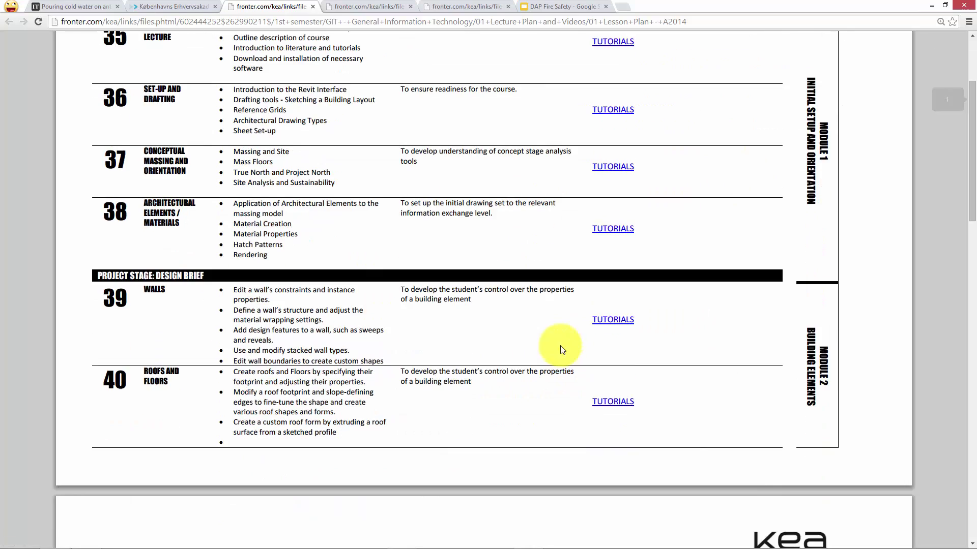
{"action": "scroll", "coordinate": [574, 351], "scroll_direction": "down", "scroll_amount": 2}
{"action": "scroll", "coordinate": [578, 346], "scroll_direction": "down", "scroll_amount": 4}
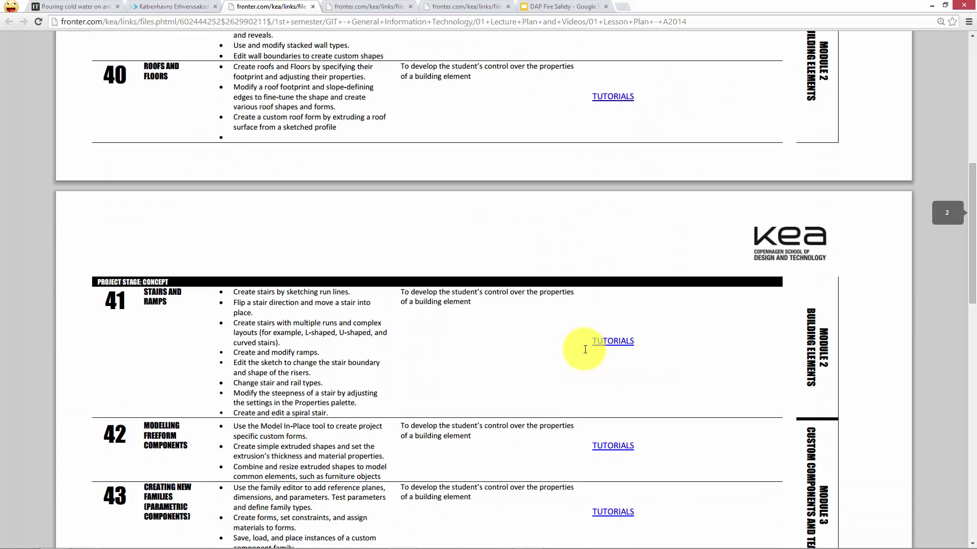
{"action": "scroll", "coordinate": [582, 350], "scroll_direction": "down", "scroll_amount": 2}
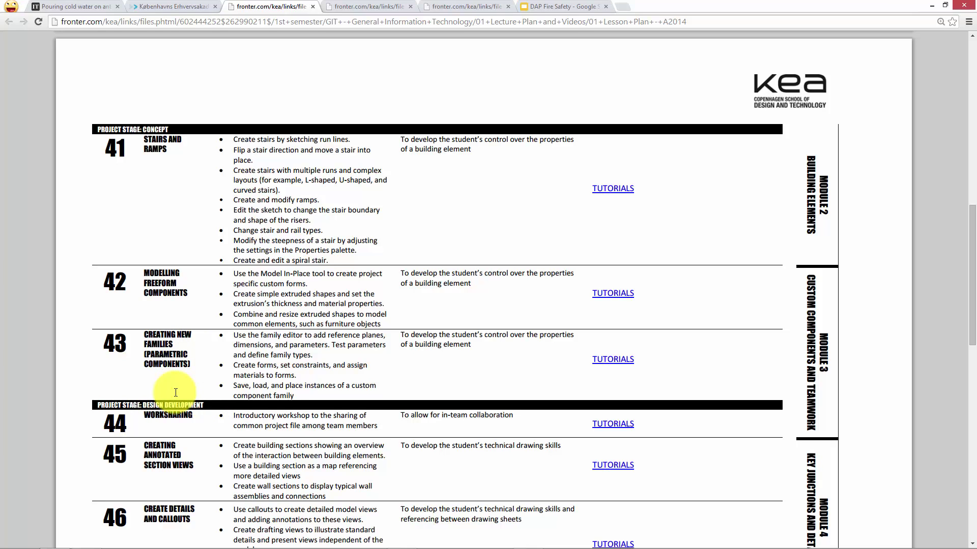
{"action": "left_click", "coordinate": [184, 357]}
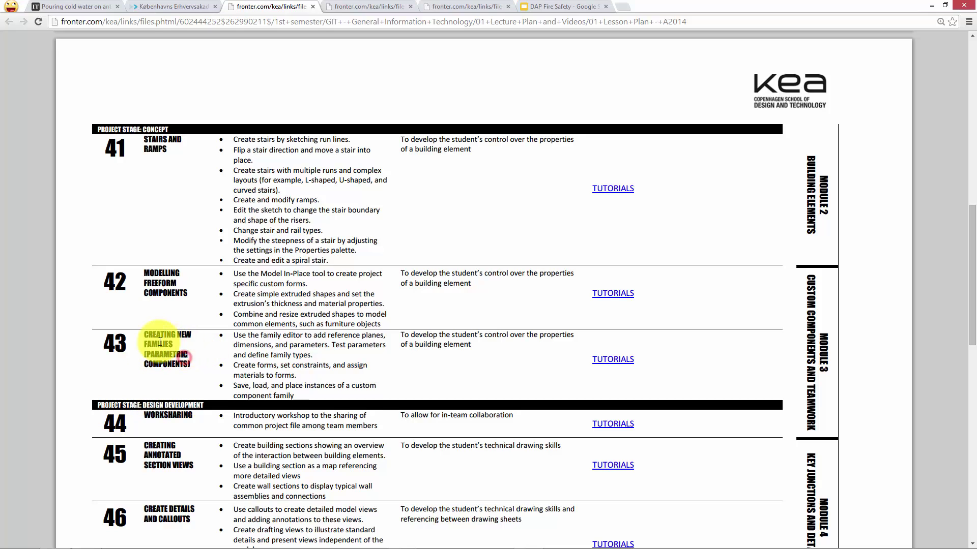
{"action": "left_click", "coordinate": [216, 368]}
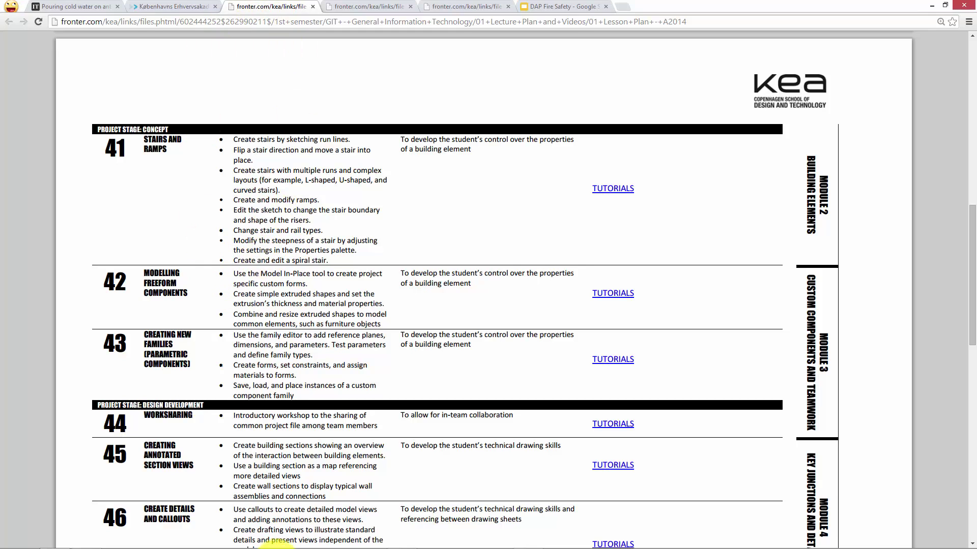
Switch to Autodesk Revit and open the recent project 1stSem_1i.
{"action": "mouse_move", "coordinate": [275, 547]}
{"action": "left_click", "coordinate": [85, 539]}
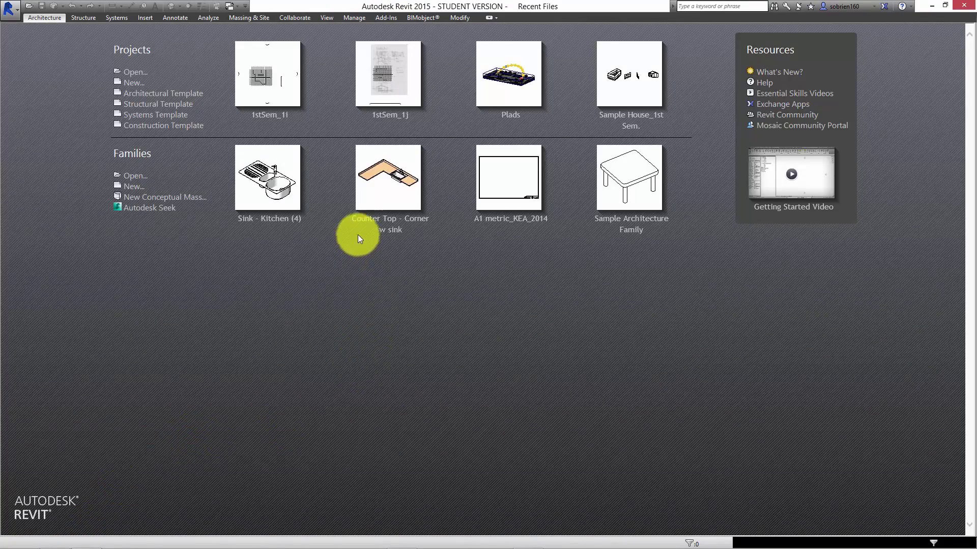
{"action": "left_click", "coordinate": [262, 94]}
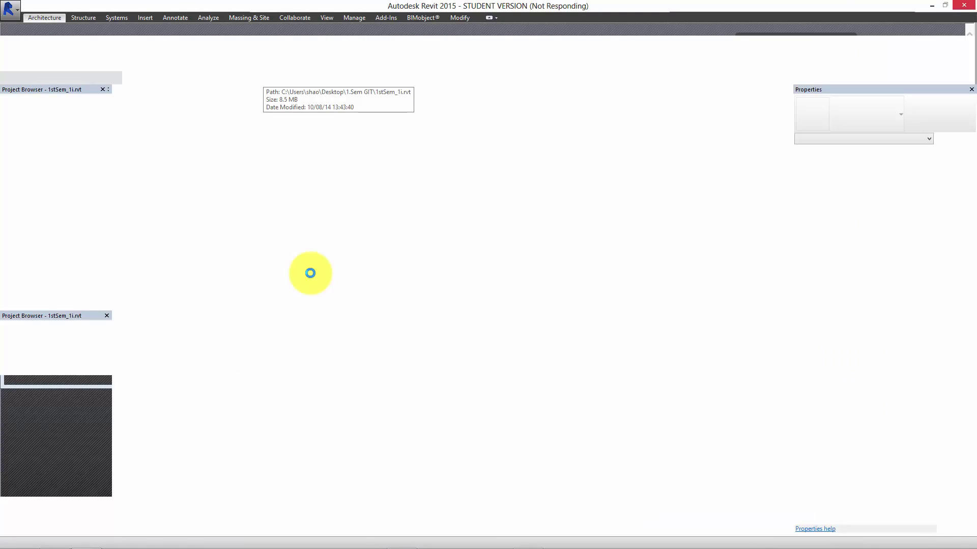
{"action": "key", "text": "alt+Tab"}
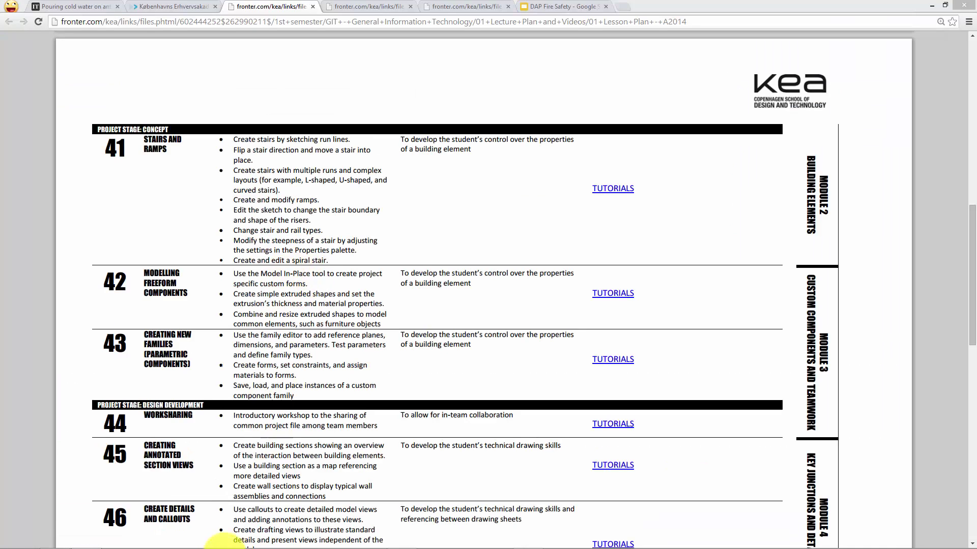
{"action": "mouse_move", "coordinate": [234, 541]}
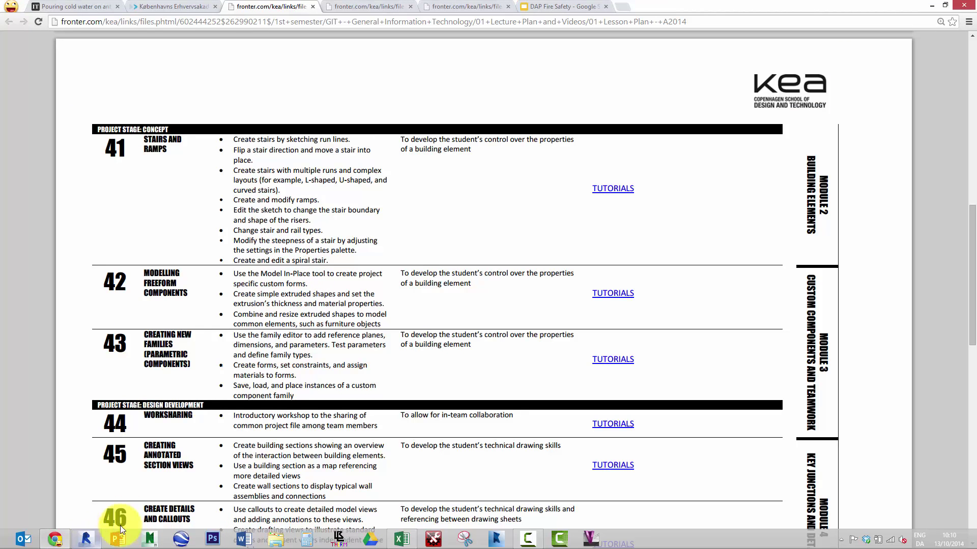
{"action": "left_click", "coordinate": [95, 540]}
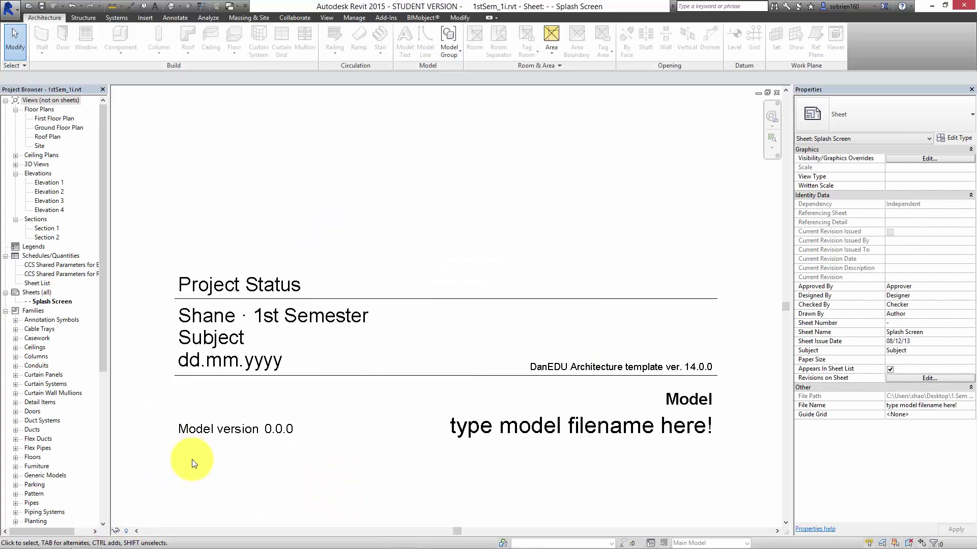
Open the default 3D view and lower the top of the section box so it cuts through the ground floor walls.
{"action": "left_click", "coordinate": [172, 6]}
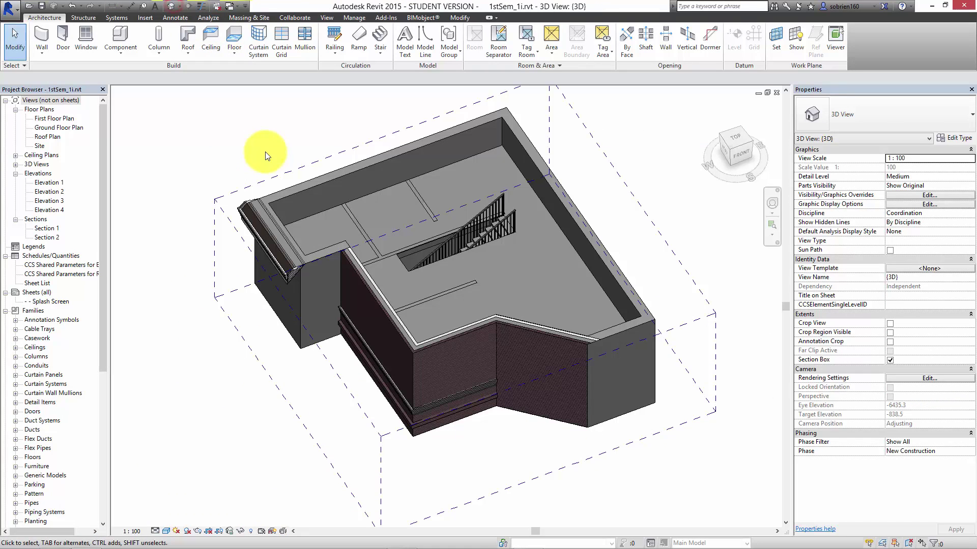
{"action": "middle_click_drag", "start_coordinate": [493, 352], "coordinate": [593, 321], "text": "shift"}
{"action": "left_click", "coordinate": [674, 286]}
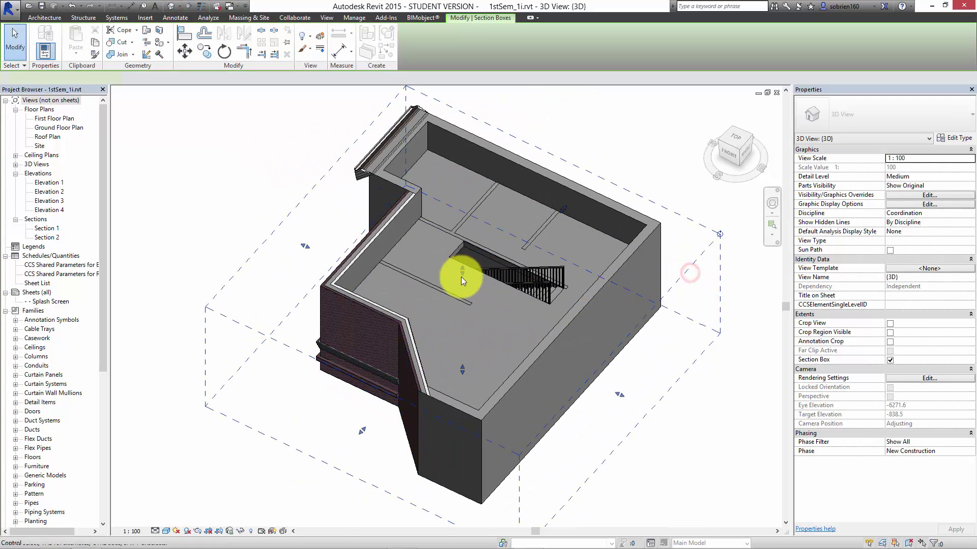
{"action": "left_click_drag", "start_coordinate": [462, 271], "coordinate": [462, 315]}
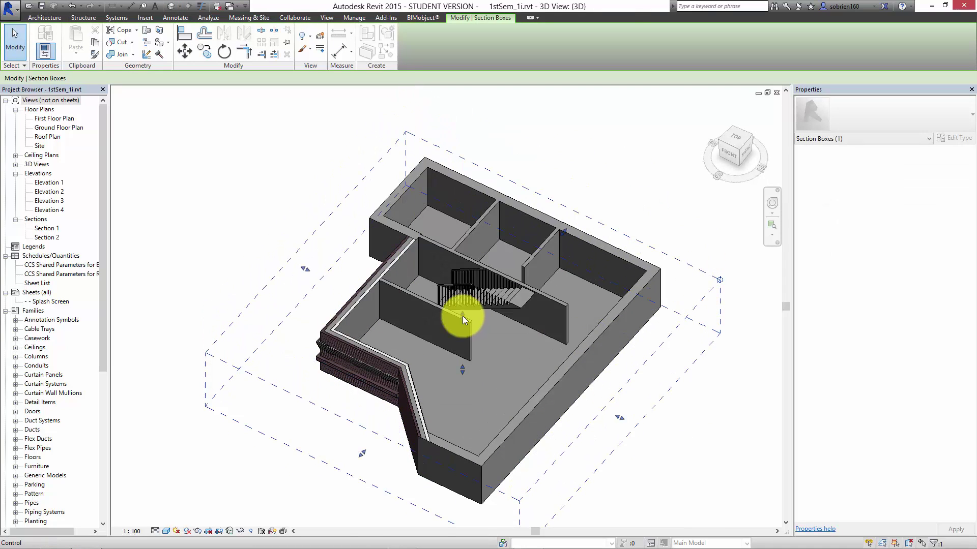
{"action": "middle_click_drag", "start_coordinate": [438, 336], "coordinate": [285, 266], "text": "shift"}
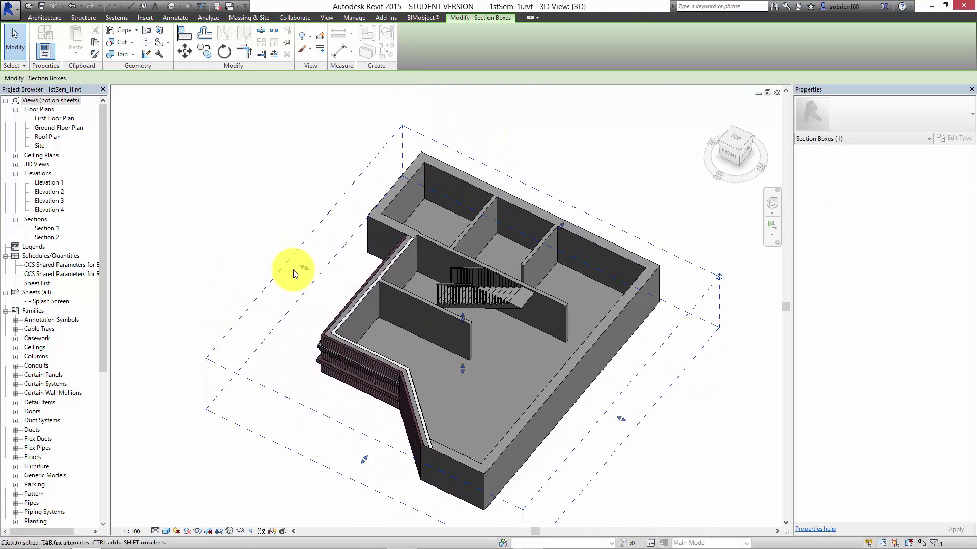
In the Ground Floor Plan, reveal hidden elements, unhide the House 1.png raster image in the view, and leave reveal mode.
{"action": "double_click", "coordinate": [59, 127]}
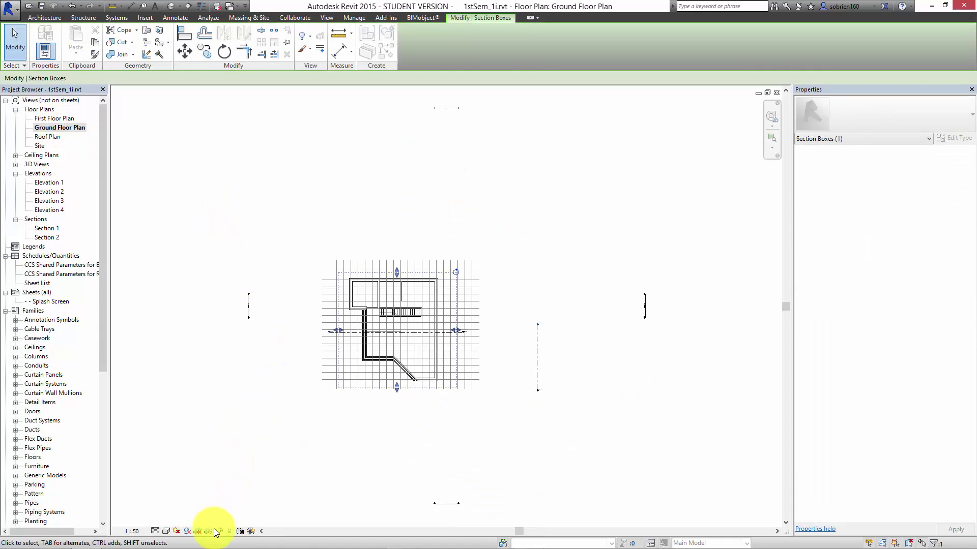
{"action": "left_click", "coordinate": [229, 531]}
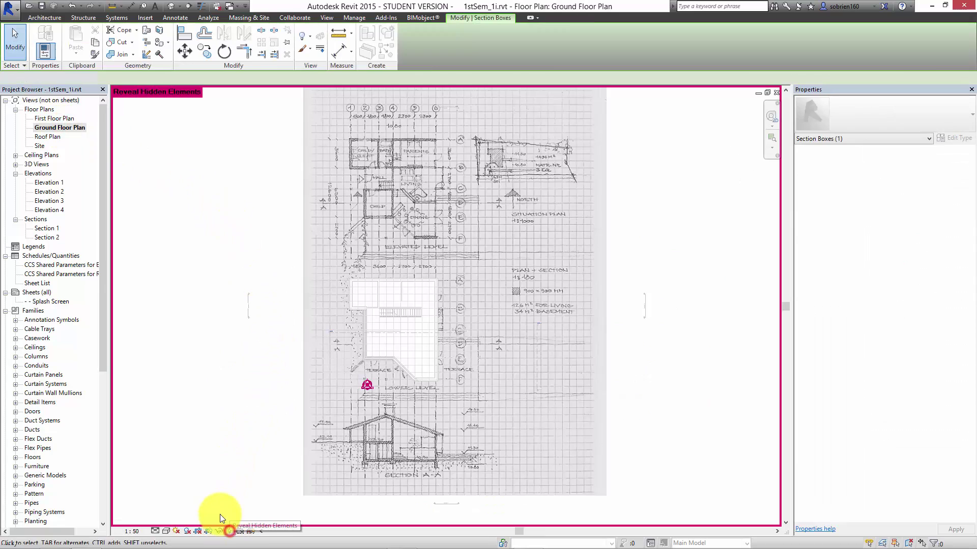
{"action": "left_click", "coordinate": [308, 468]}
{"action": "right_click", "coordinate": [308, 469]}
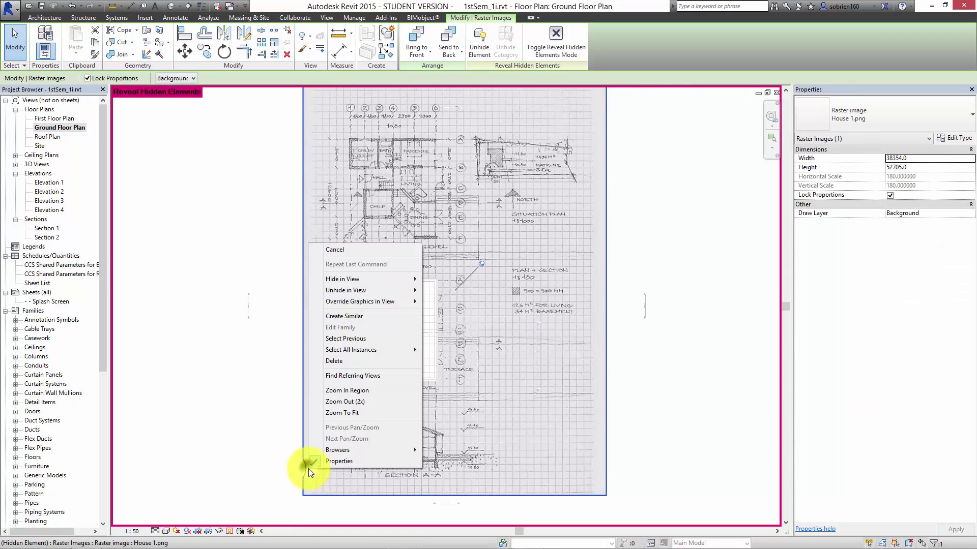
{"action": "mouse_move", "coordinate": [366, 292]}
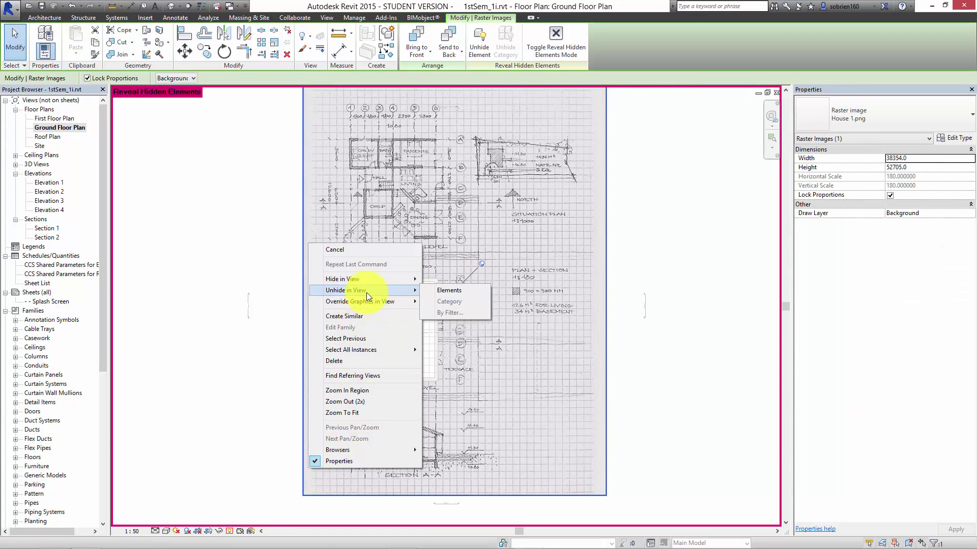
{"action": "left_click", "coordinate": [448, 290]}
{"action": "left_click", "coordinate": [236, 332]}
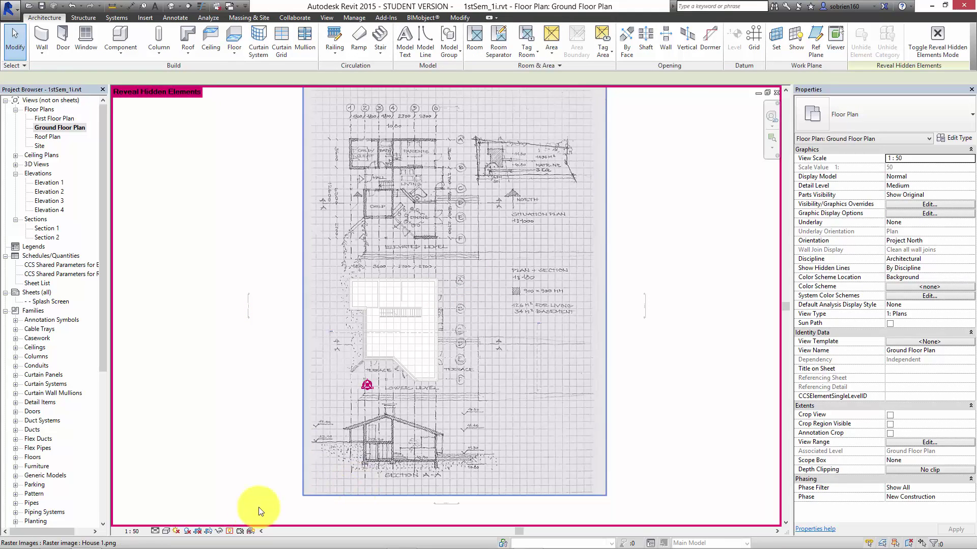
{"action": "left_click", "coordinate": [229, 531]}
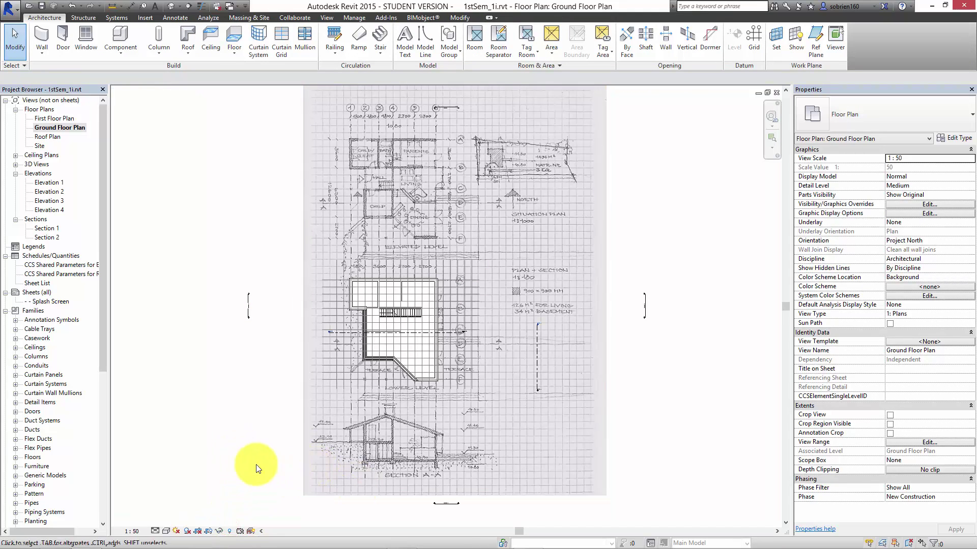
{"action": "left_click", "coordinate": [229, 532]}
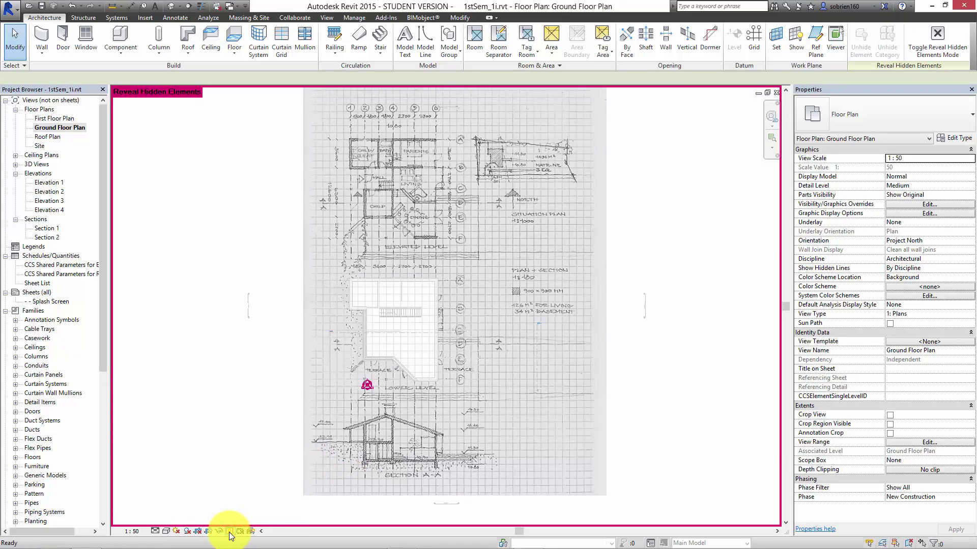
{"action": "left_click", "coordinate": [309, 475]}
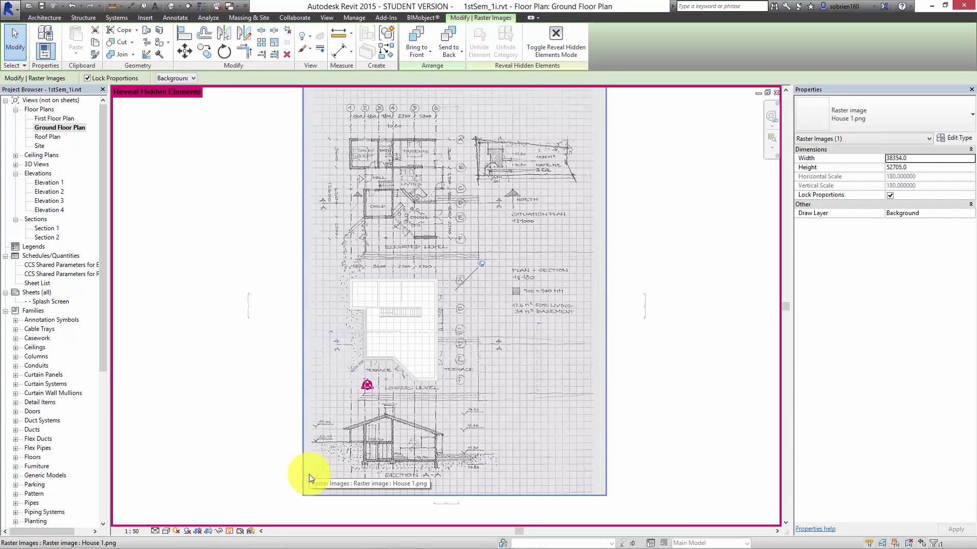
{"action": "right_click", "coordinate": [309, 474]}
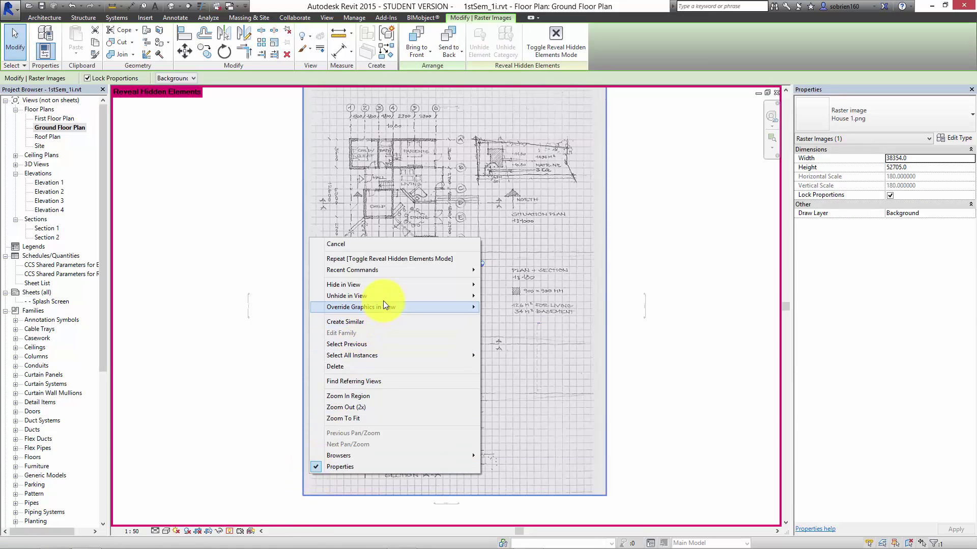
{"action": "left_click", "coordinate": [172, 373]}
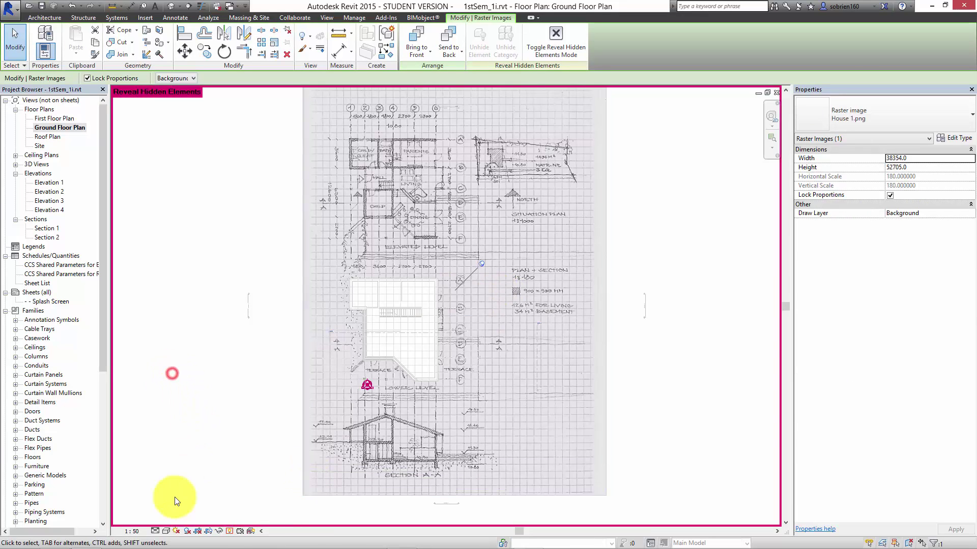
{"action": "left_click", "coordinate": [229, 531]}
{"action": "left_click", "coordinate": [215, 459]}
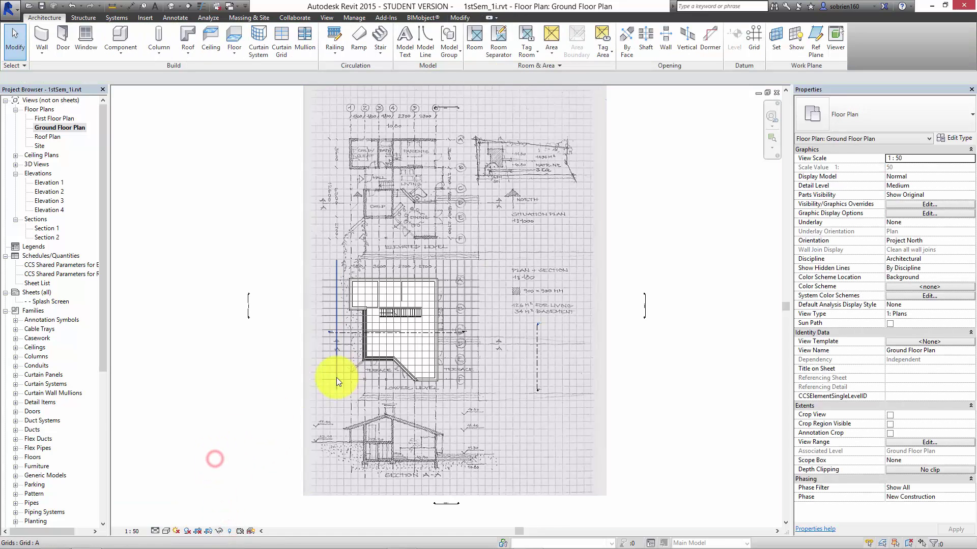
Set the Ground Floor Plan's visual style to Wireframe so the sketch shows through the floor.
{"action": "scroll", "coordinate": [375, 375], "scroll_direction": "up", "scroll_amount": 3}
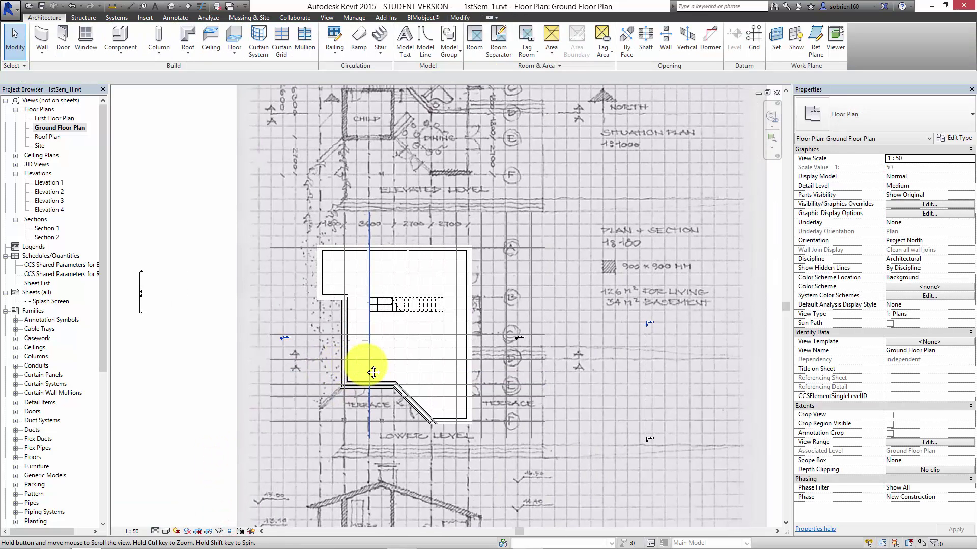
{"action": "middle_click_drag", "start_coordinate": [353, 347], "coordinate": [240, 485]}
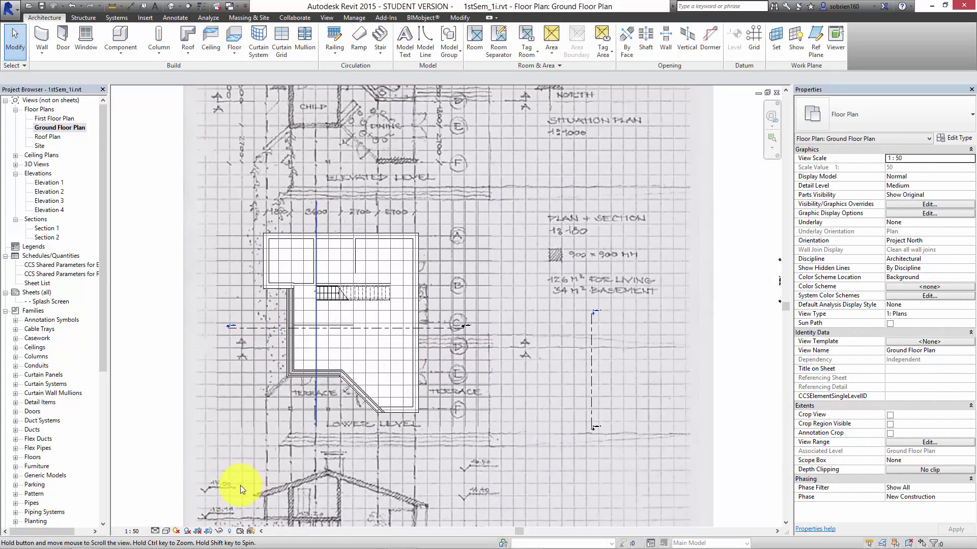
{"action": "scroll", "coordinate": [197, 506], "scroll_direction": "up", "scroll_amount": 1}
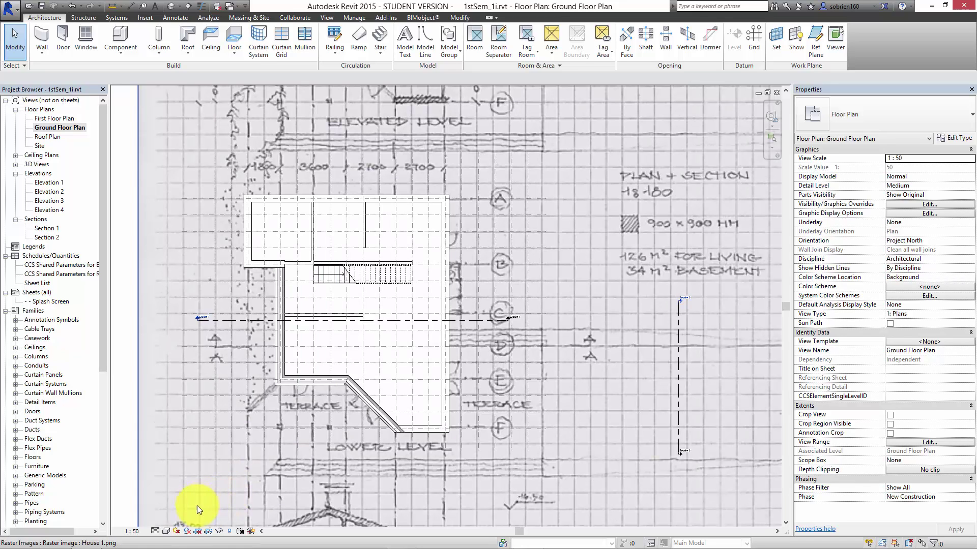
{"action": "left_click", "coordinate": [167, 530]}
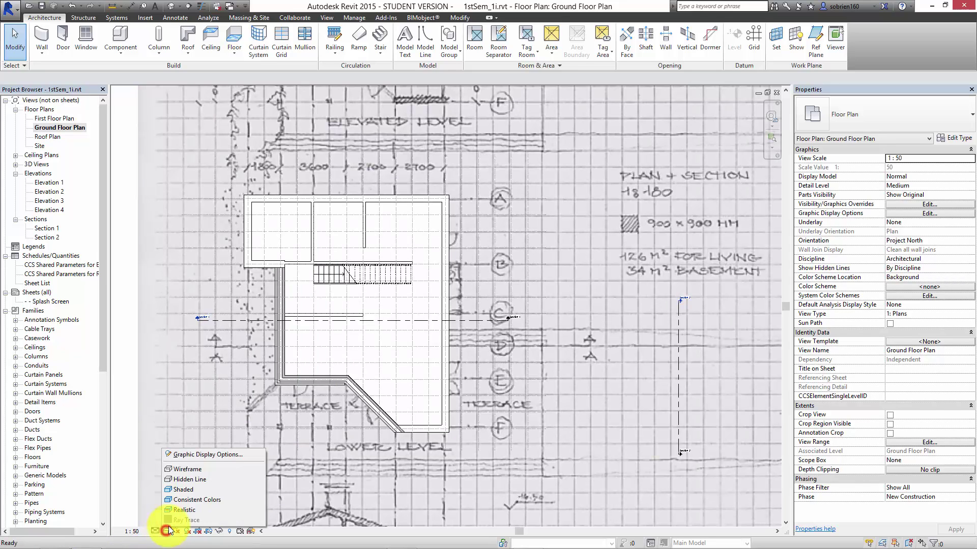
{"action": "left_click", "coordinate": [198, 470]}
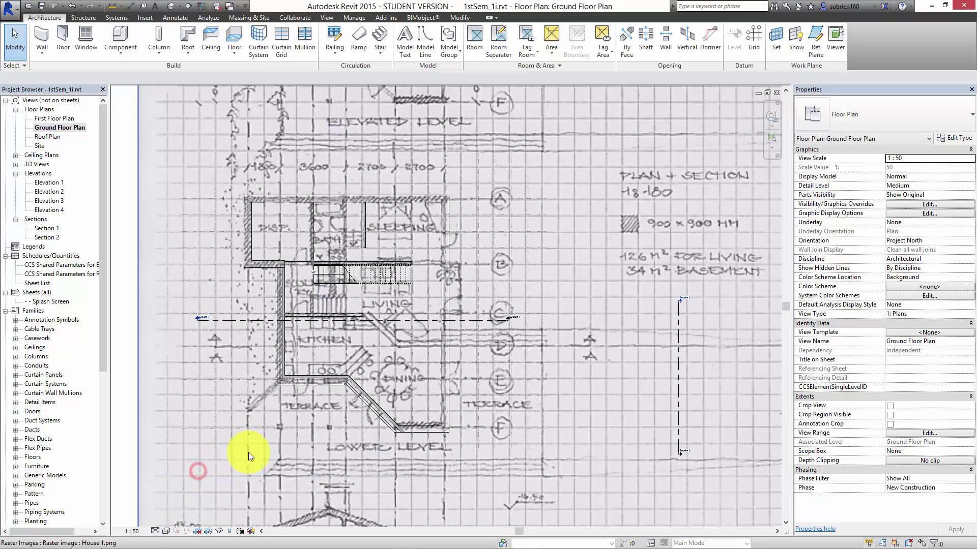
Examine the kitchen area of the sketch image against the modelled walls in the Ground Floor Plan.
{"action": "scroll", "coordinate": [313, 316], "scroll_direction": "up", "scroll_amount": 2}
{"action": "scroll", "coordinate": [314, 316], "scroll_direction": "up", "scroll_amount": 2}
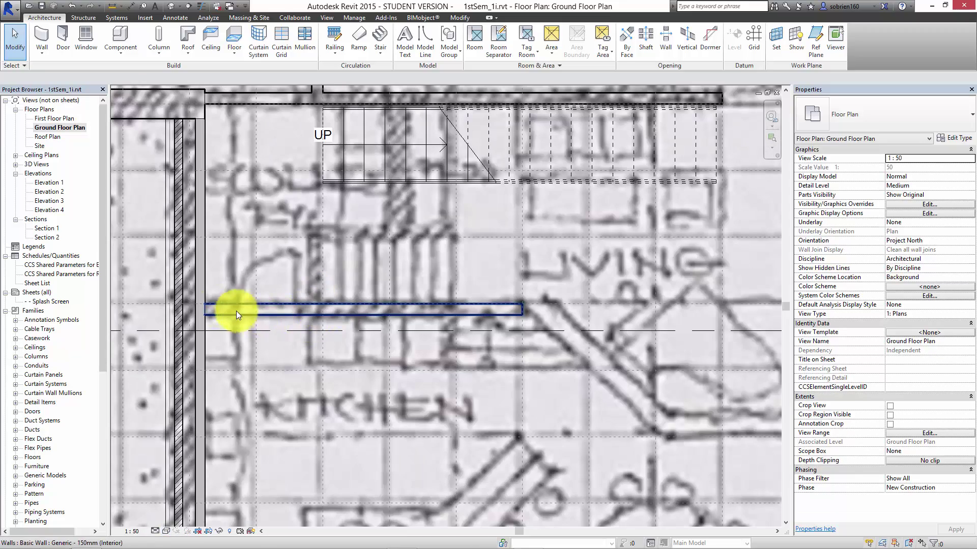
{"action": "scroll", "coordinate": [261, 349], "scroll_direction": "down", "scroll_amount": 4}
{"action": "scroll", "coordinate": [279, 377], "scroll_direction": "up", "scroll_amount": 4}
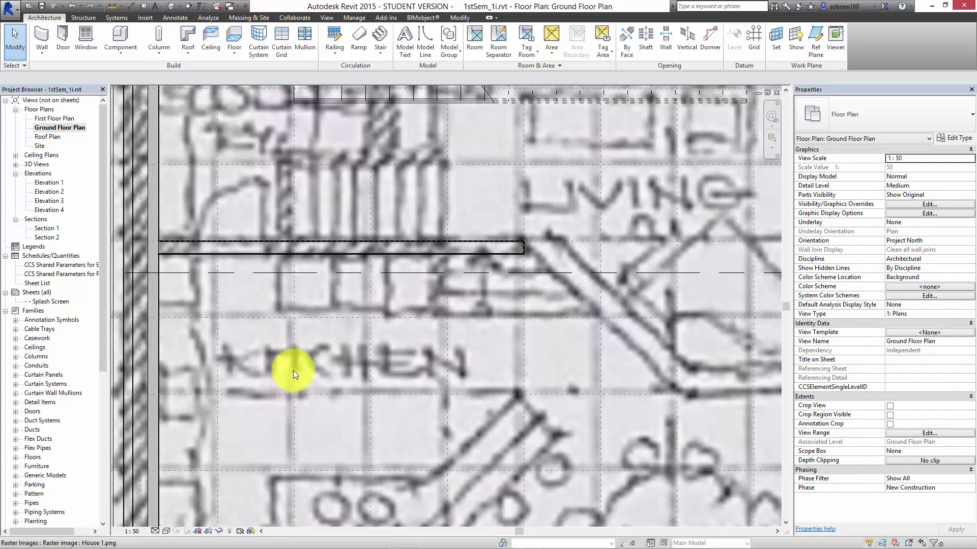
{"action": "scroll", "coordinate": [339, 378], "scroll_direction": "down", "scroll_amount": 1}
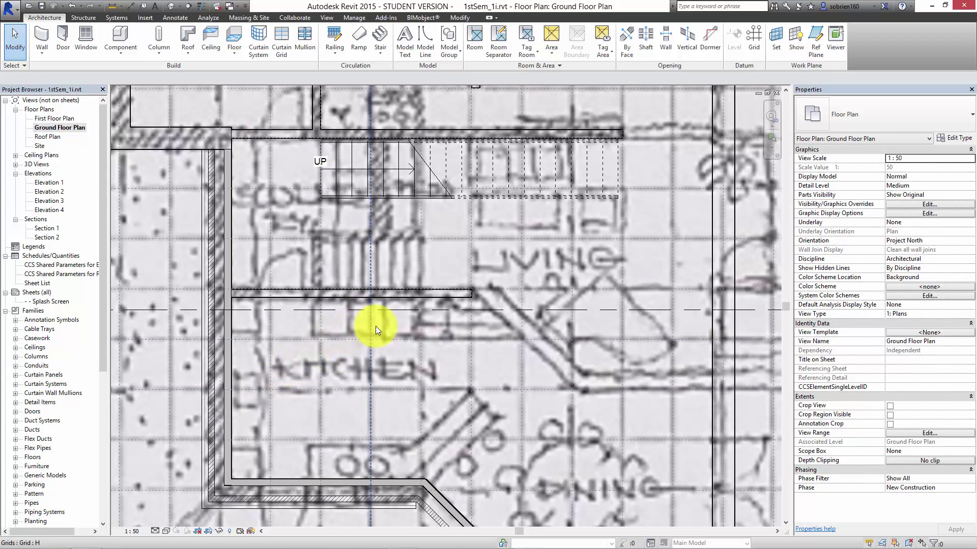
Begin placing a component in the Ground Floor Plan and look through the component types already loaded in the project.
{"action": "middle_click_drag", "start_coordinate": [402, 327], "coordinate": [383, 332]}
{"action": "middle_click_drag", "start_coordinate": [334, 372], "coordinate": [312, 362]}
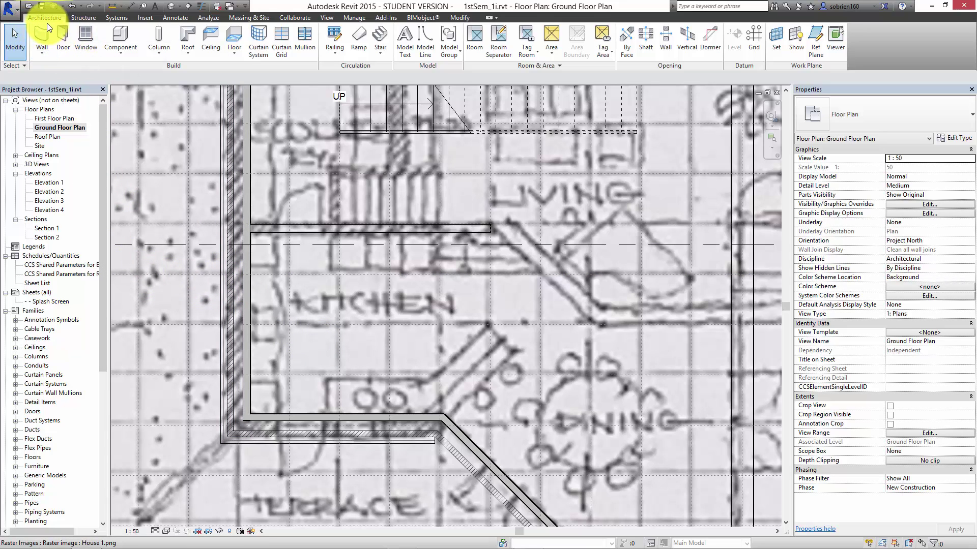
{"action": "left_click", "coordinate": [115, 48]}
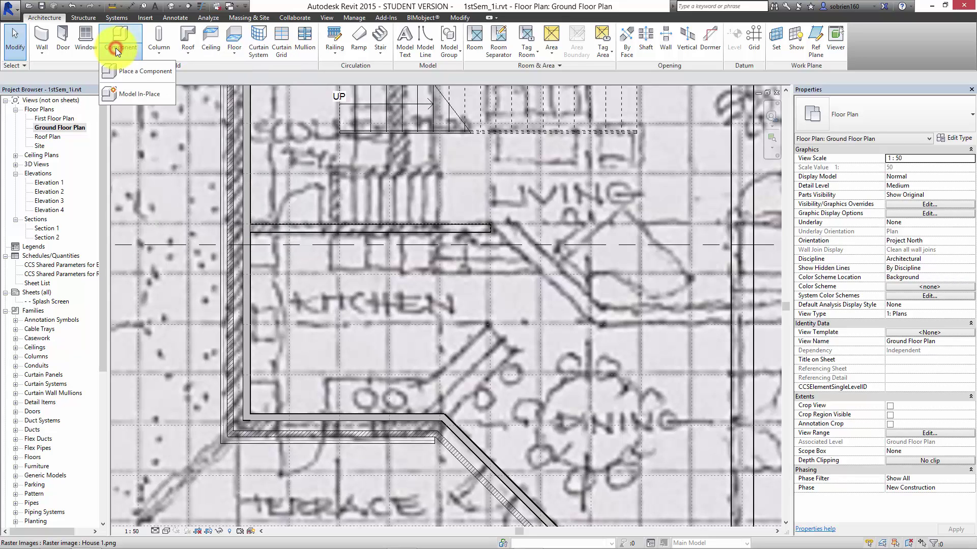
{"action": "left_click", "coordinate": [128, 72]}
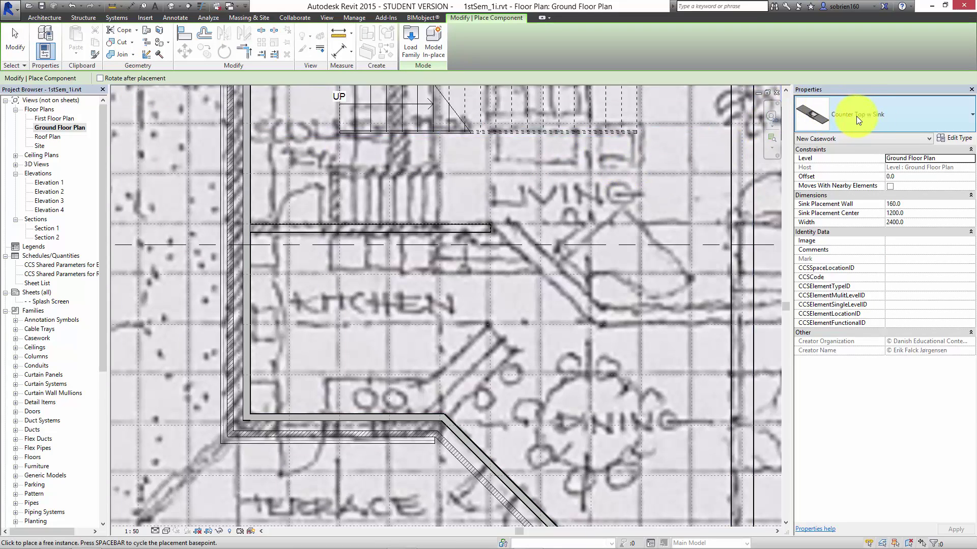
{"action": "left_click", "coordinate": [943, 114]}
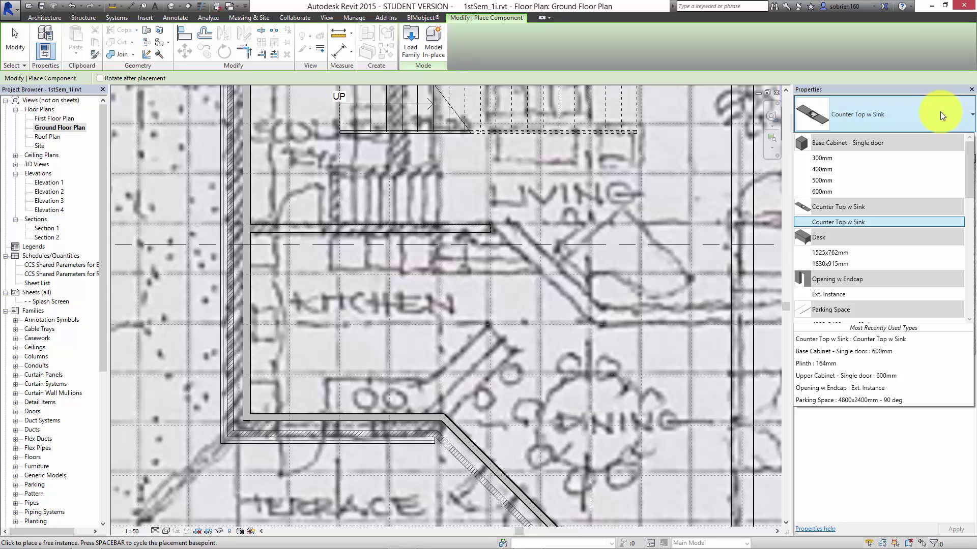
{"action": "left_click_drag", "start_coordinate": [970, 146], "coordinate": [972, 288]}
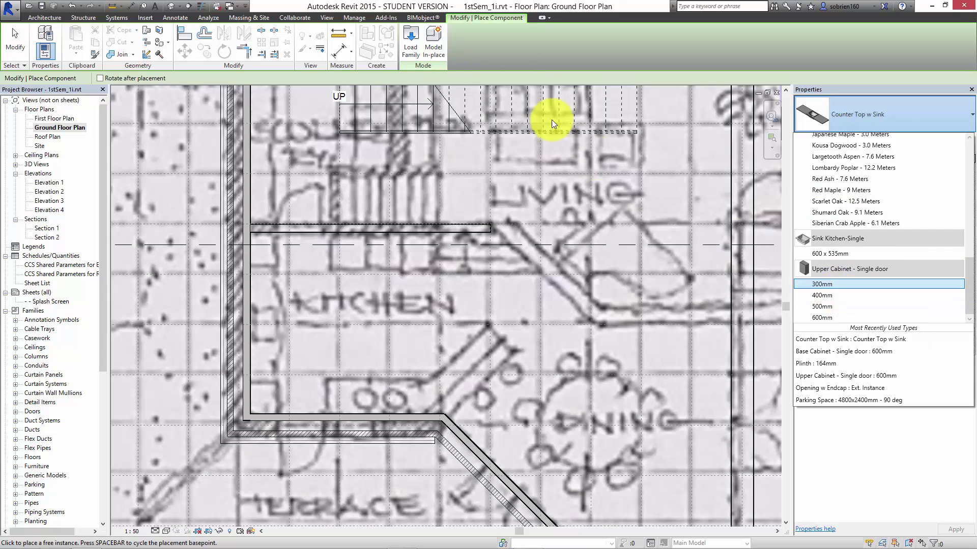
Browse for a family to load, going into the Cabinet folder under Casework in the DanEDU library.
{"action": "left_click", "coordinate": [406, 45]}
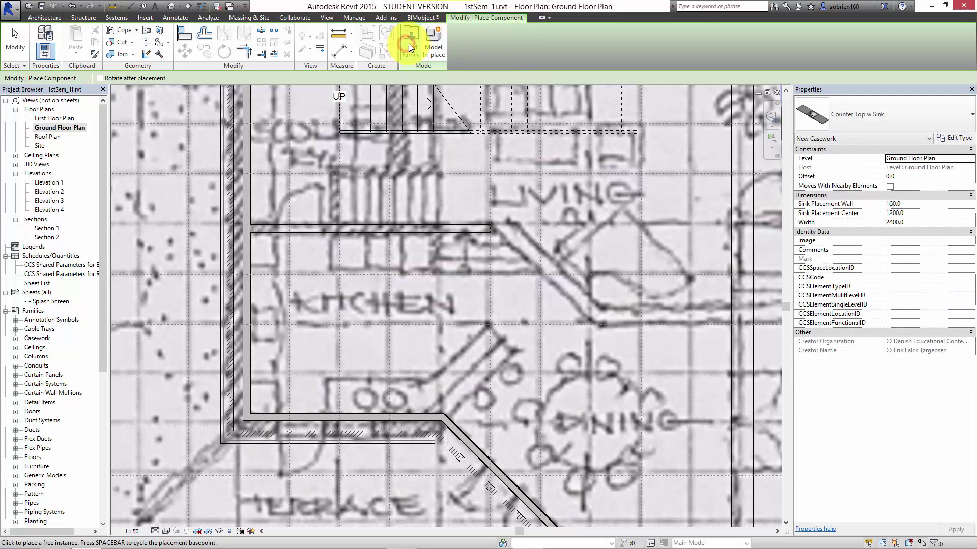
{"action": "left_click", "coordinate": [410, 47]}
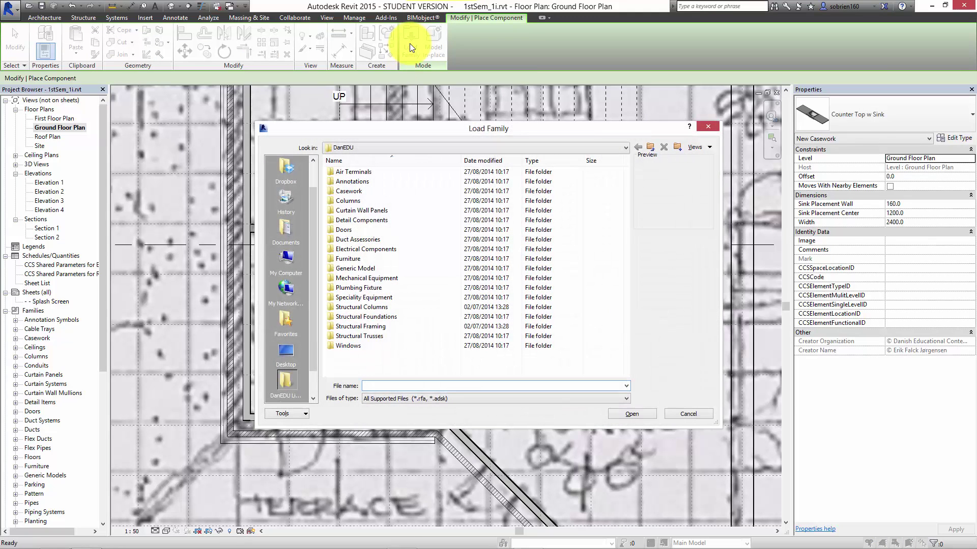
{"action": "double_click", "coordinate": [356, 191]}
{"action": "double_click", "coordinate": [356, 173]}
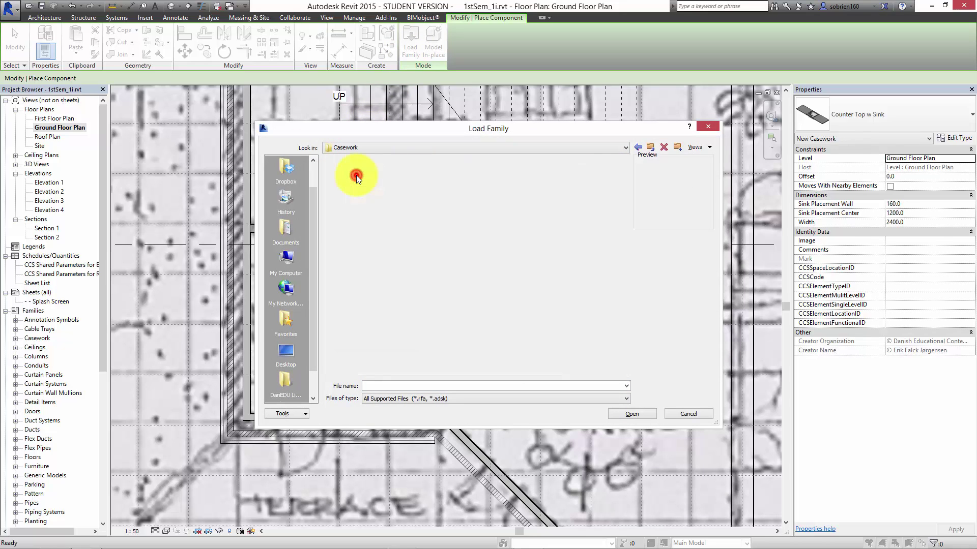
Preview the base, tall and upper cabinet families in the Cabinet folder, and leave component placement without loading any.
{"action": "left_click", "coordinate": [358, 181]}
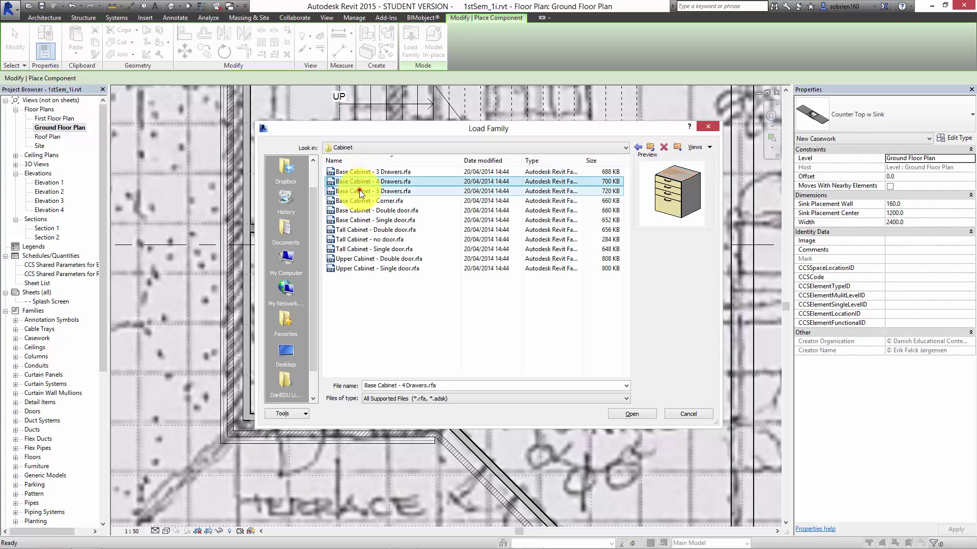
{"action": "left_click", "coordinate": [359, 190]}
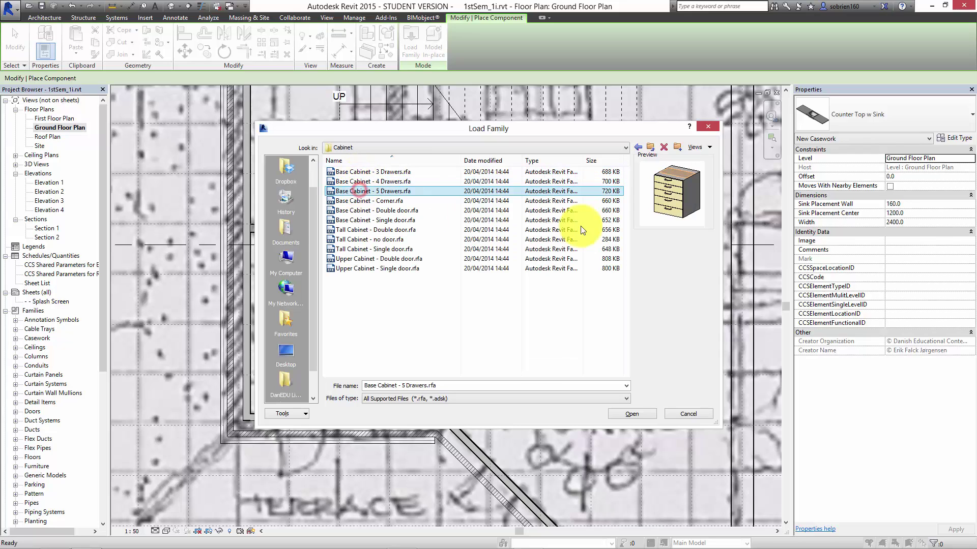
{"action": "left_click", "coordinate": [384, 200]}
{"action": "left_click", "coordinate": [384, 210]}
{"action": "left_click", "coordinate": [383, 220]}
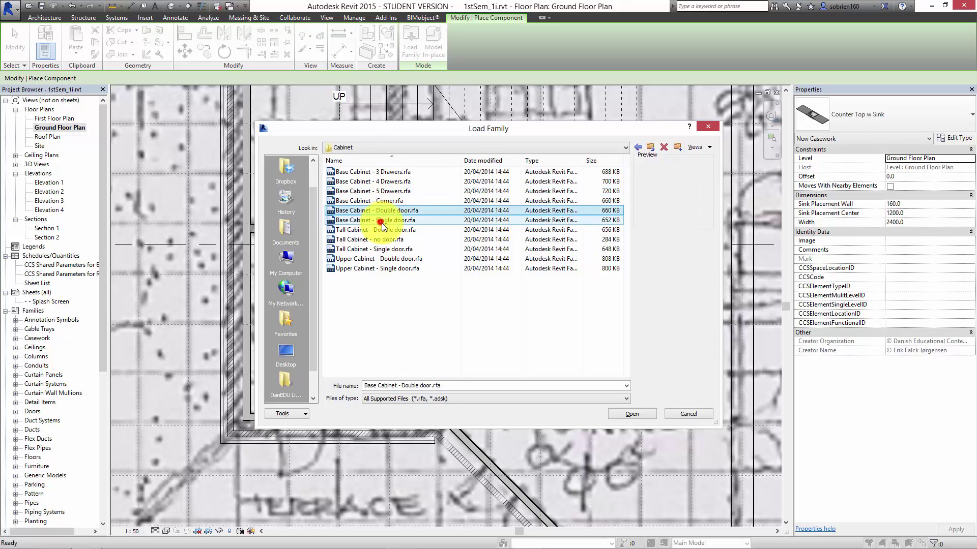
{"action": "left_click", "coordinate": [379, 230]}
{"action": "left_click", "coordinate": [379, 239]}
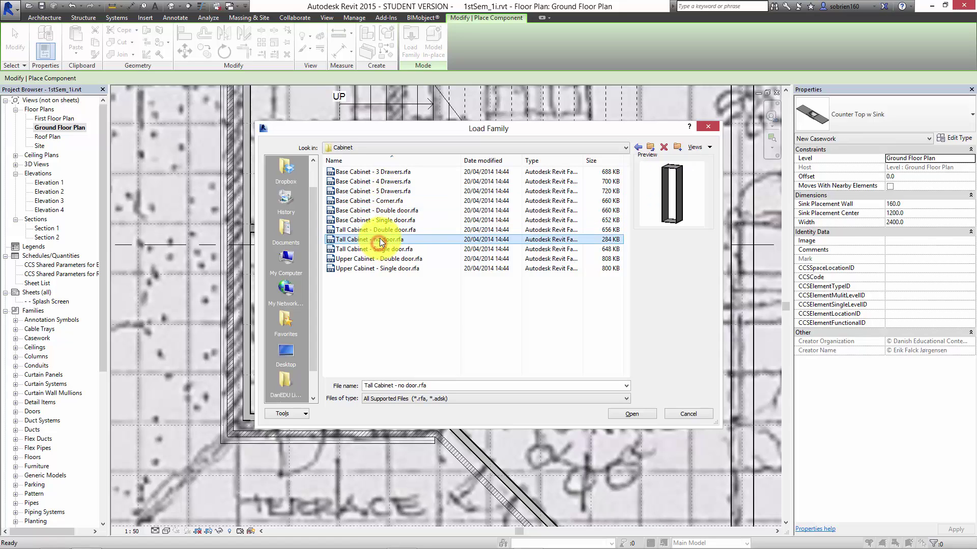
{"action": "left_click", "coordinate": [382, 249]}
{"action": "left_click", "coordinate": [383, 258]}
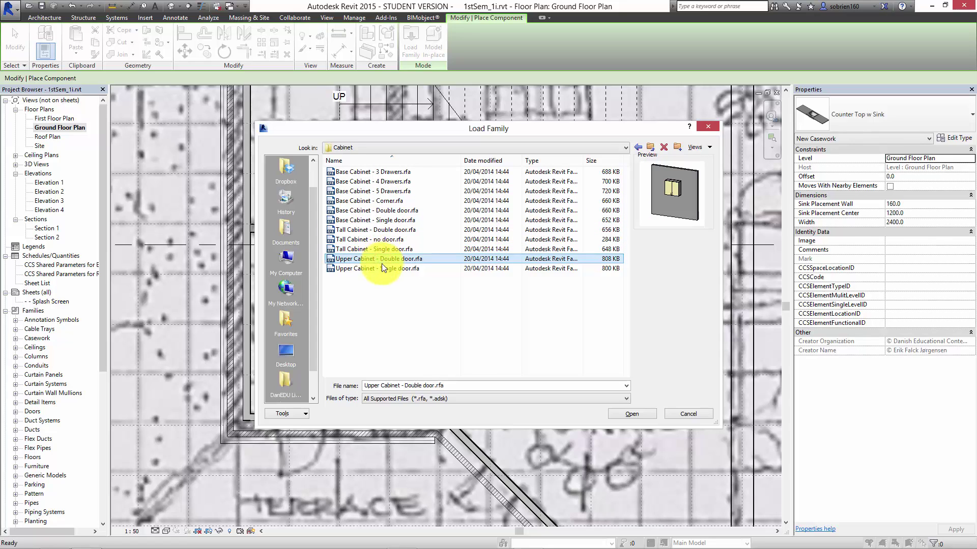
{"action": "left_click", "coordinate": [381, 267]}
{"action": "left_click", "coordinate": [380, 210]}
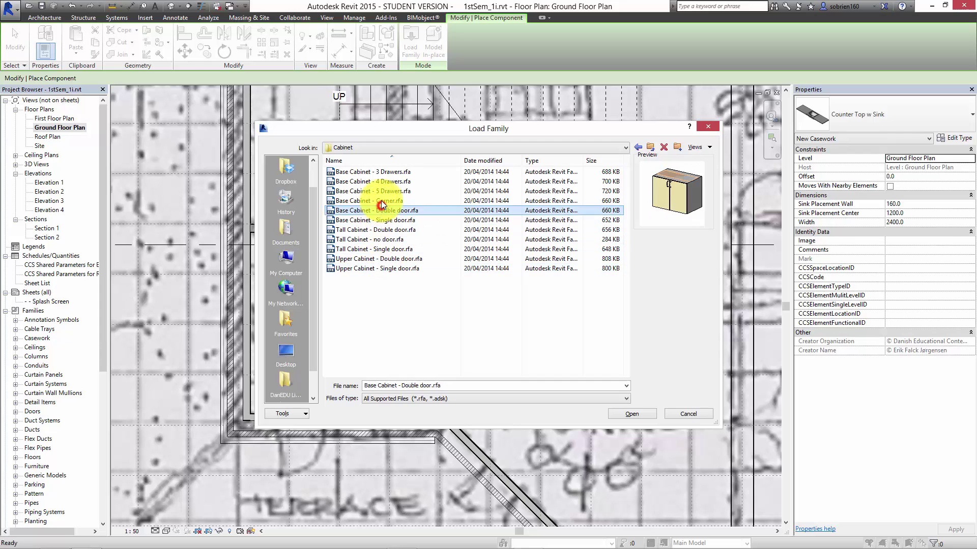
{"action": "left_click", "coordinate": [381, 191]}
{"action": "left_click", "coordinate": [381, 181]}
{"action": "left_click", "coordinate": [383, 172]}
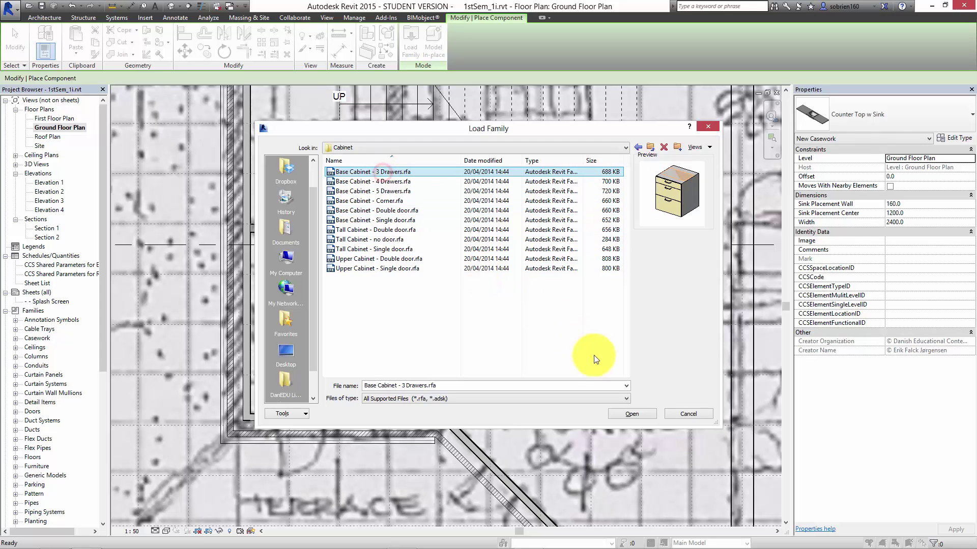
{"action": "left_click", "coordinate": [677, 416]}
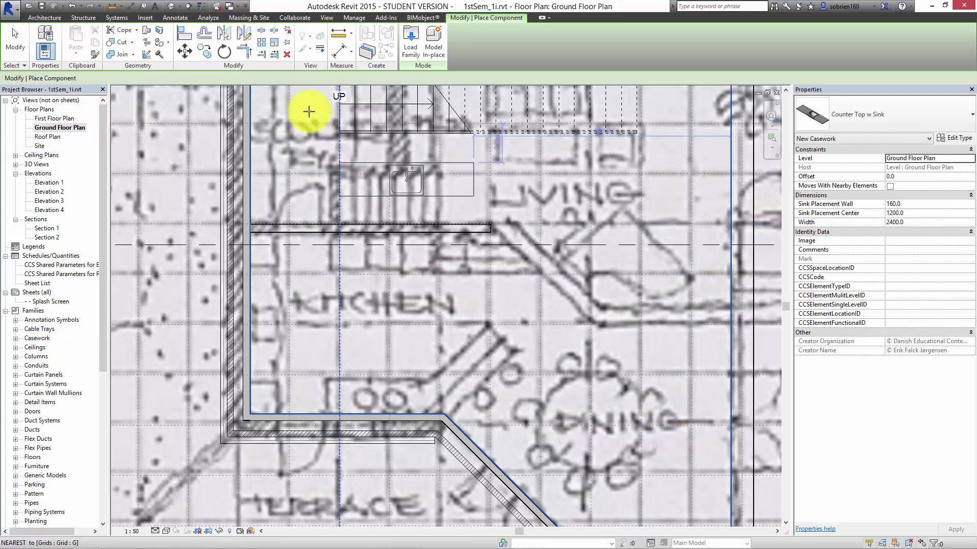
{"action": "key", "text": "Escape"}
{"action": "key", "text": "Escape"}
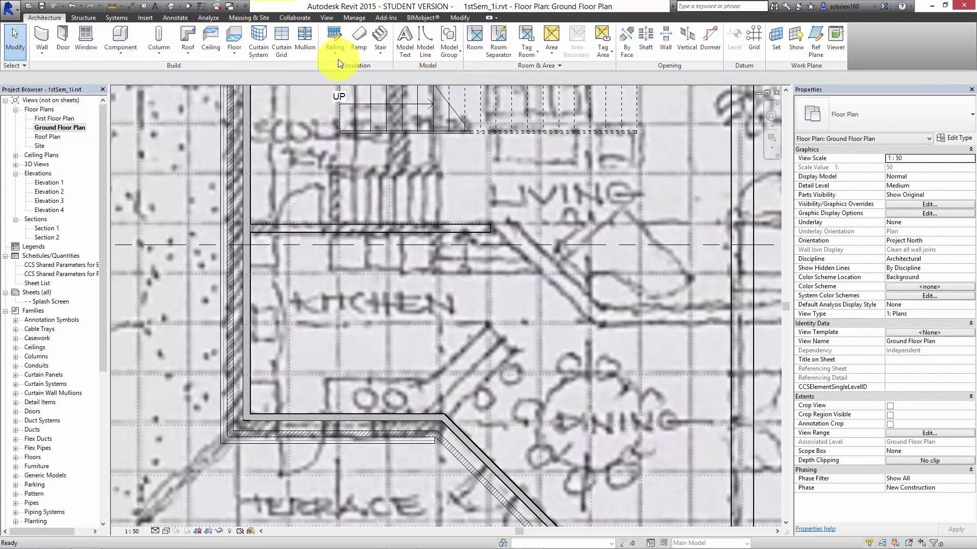
Search Autodesk Seek for "kitchen" from within the project.
{"action": "left_click", "coordinate": [148, 17]}
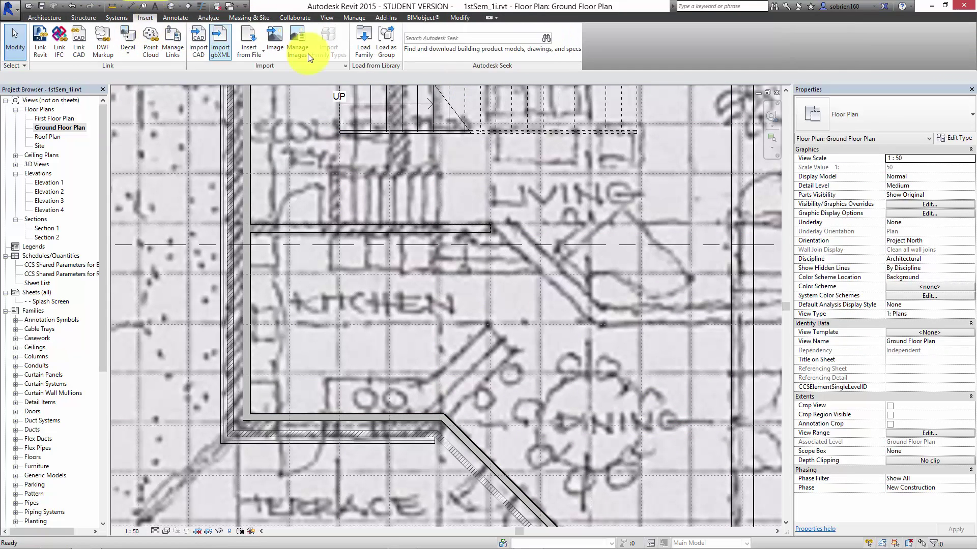
{"action": "left_click", "coordinate": [425, 38]}
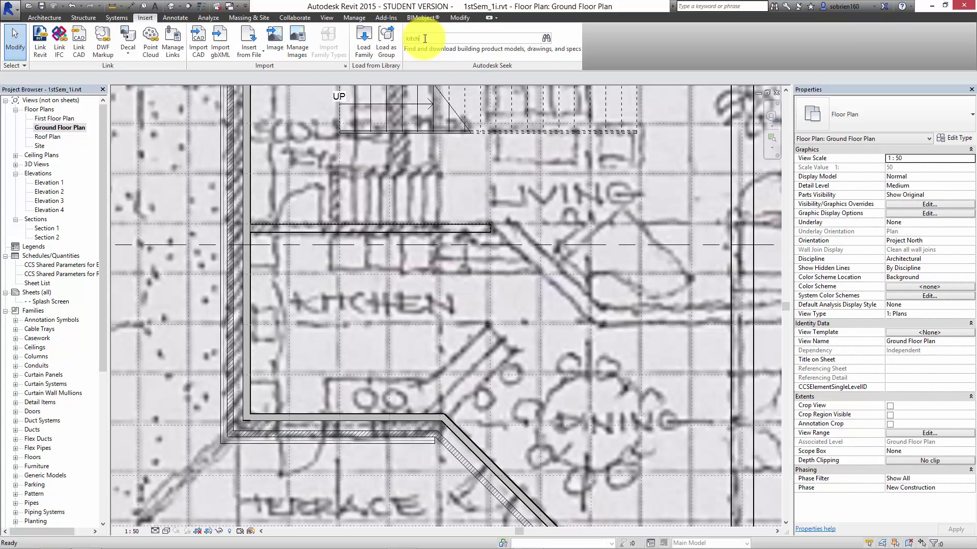
{"action": "key", "text": "Return"}
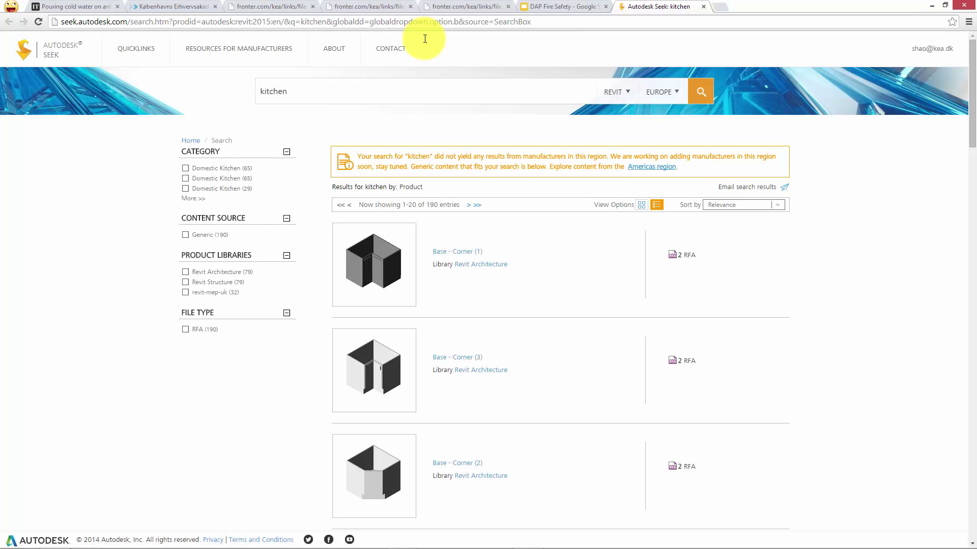
Look through the first page of Autodesk Seek kitchen results for available cabinet and counter top families.
{"action": "scroll", "coordinate": [466, 311], "scroll_direction": "down", "scroll_amount": 5}
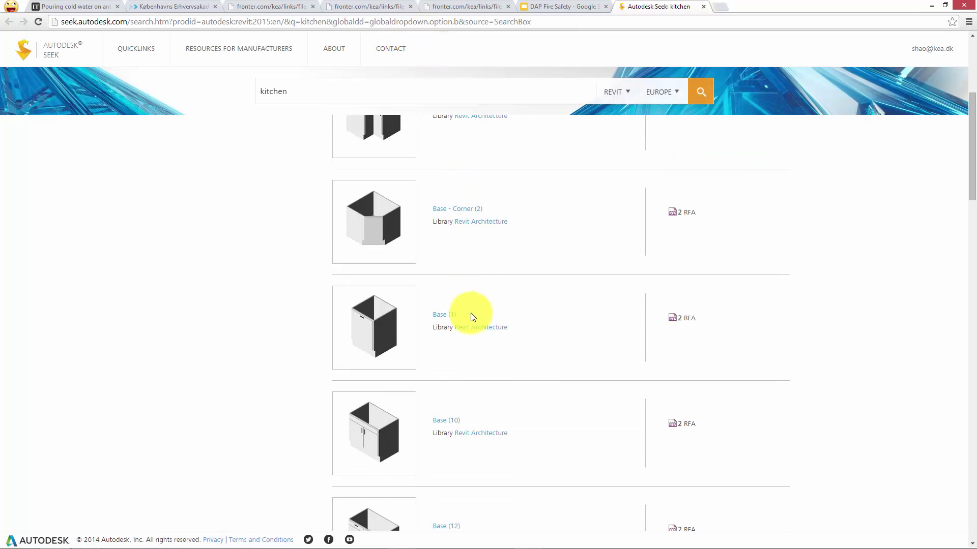
{"action": "scroll", "coordinate": [472, 316], "scroll_direction": "down", "scroll_amount": 14}
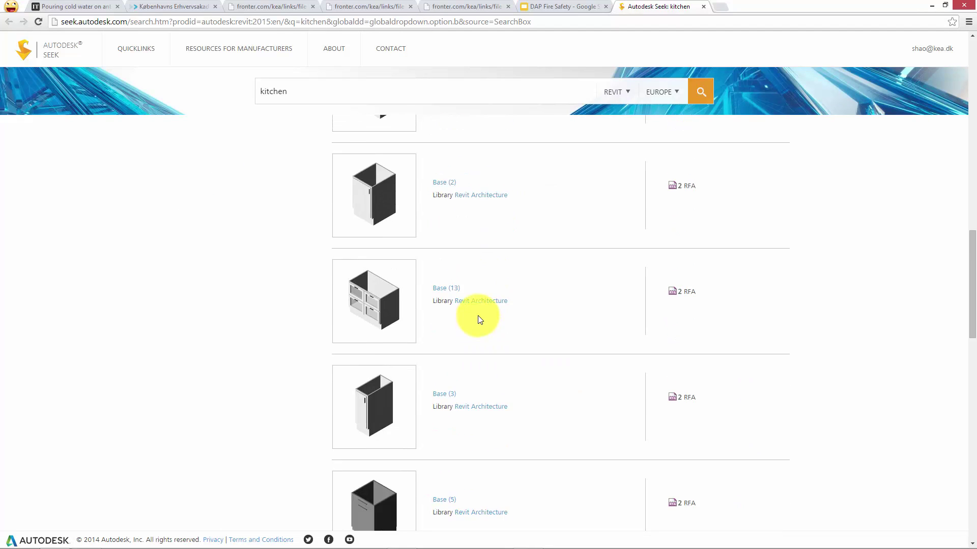
{"action": "scroll", "coordinate": [471, 314], "scroll_direction": "up", "scroll_amount": 15}
{"action": "scroll", "coordinate": [478, 317], "scroll_direction": "down", "scroll_amount": 4}
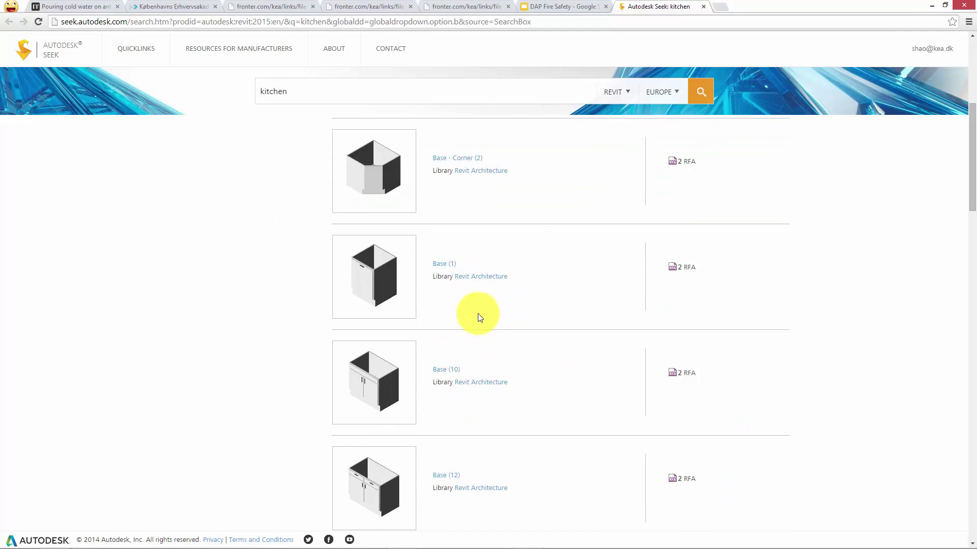
{"action": "scroll", "coordinate": [478, 318], "scroll_direction": "up", "scroll_amount": 5}
{"action": "scroll", "coordinate": [481, 315], "scroll_direction": "down", "scroll_amount": 4}
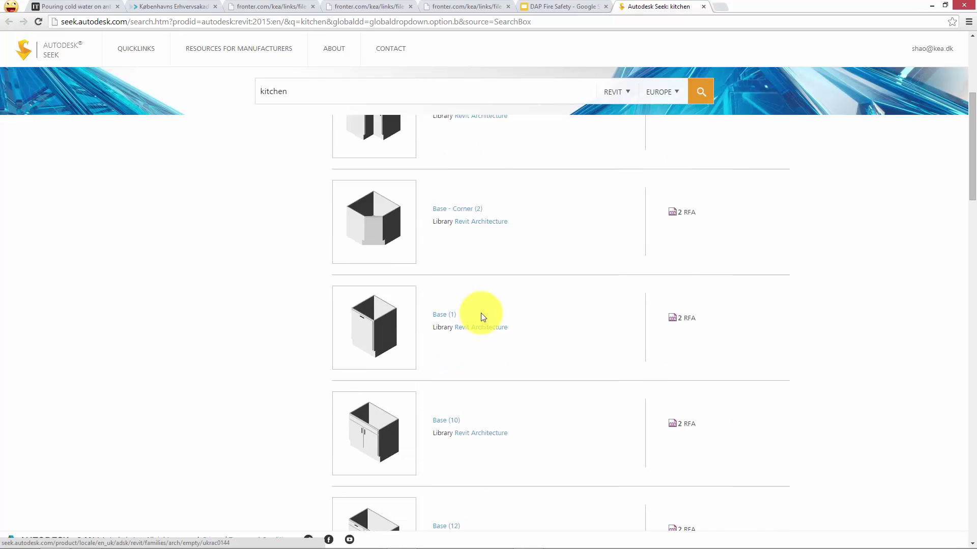
{"action": "scroll", "coordinate": [482, 316], "scroll_direction": "down", "scroll_amount": 8}
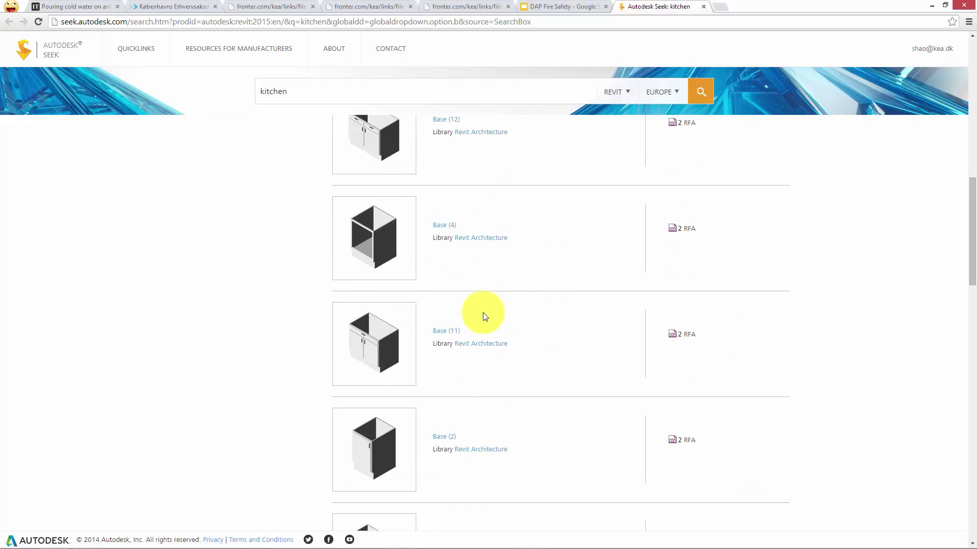
{"action": "scroll", "coordinate": [485, 316], "scroll_direction": "down", "scroll_amount": 10}
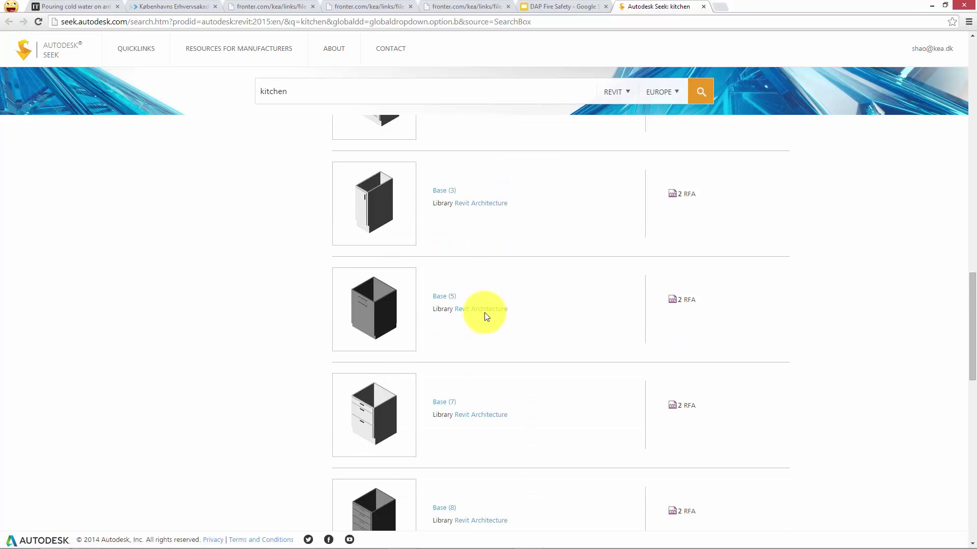
{"action": "scroll", "coordinate": [485, 312], "scroll_direction": "down", "scroll_amount": 8}
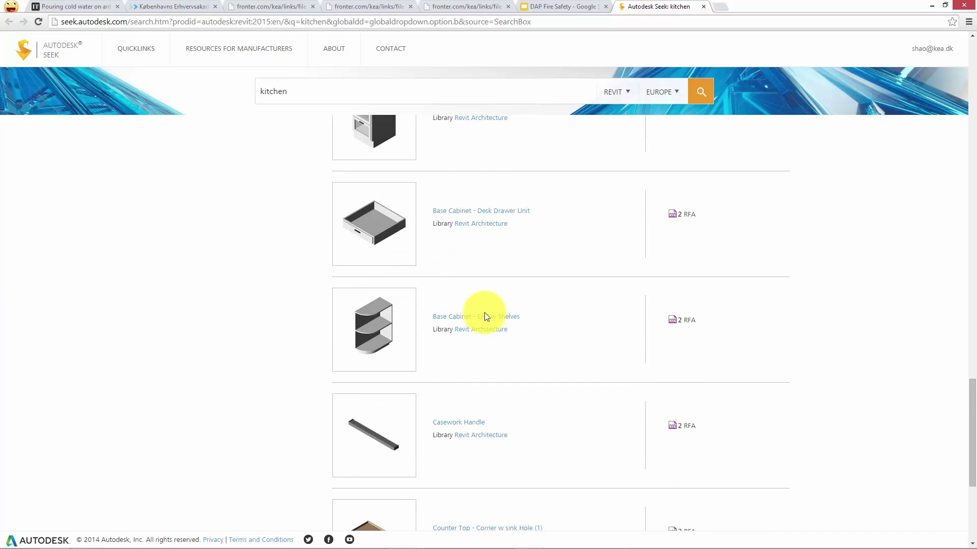
{"action": "scroll", "coordinate": [484, 316], "scroll_direction": "down", "scroll_amount": 4}
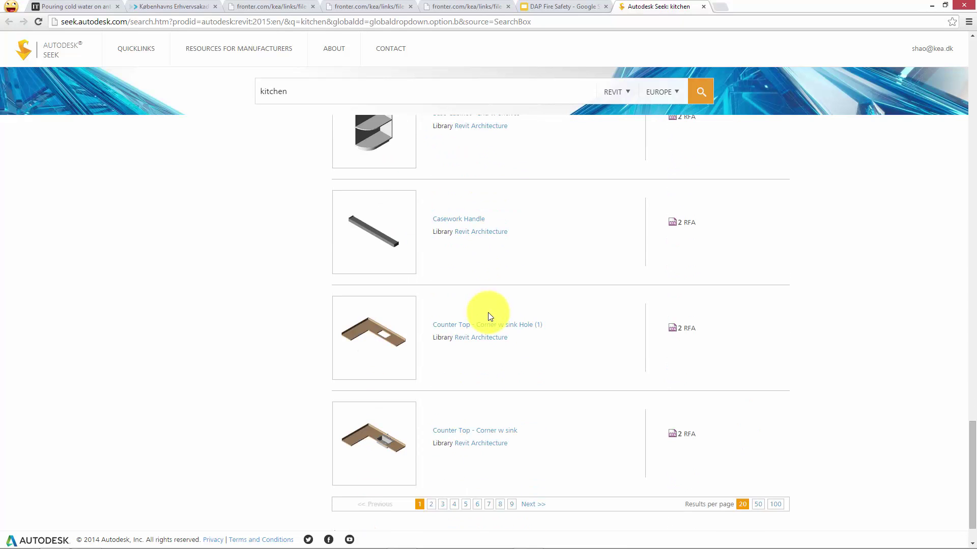
{"action": "scroll", "coordinate": [486, 315], "scroll_direction": "up", "scroll_amount": 20}
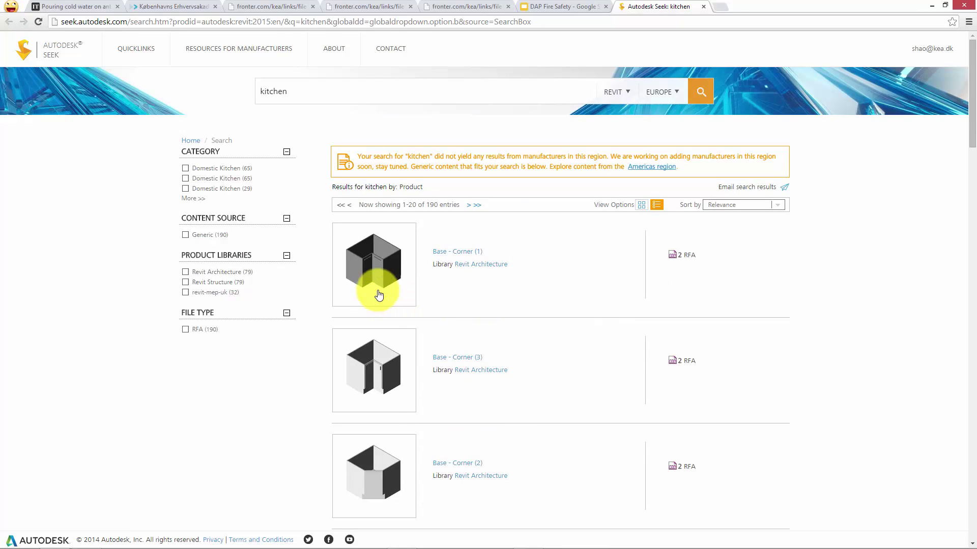
Open the Base - Corner (1) product and download its Revit 2011 Metric RFA file to the local computer.
{"action": "mouse_move", "coordinate": [377, 286]}
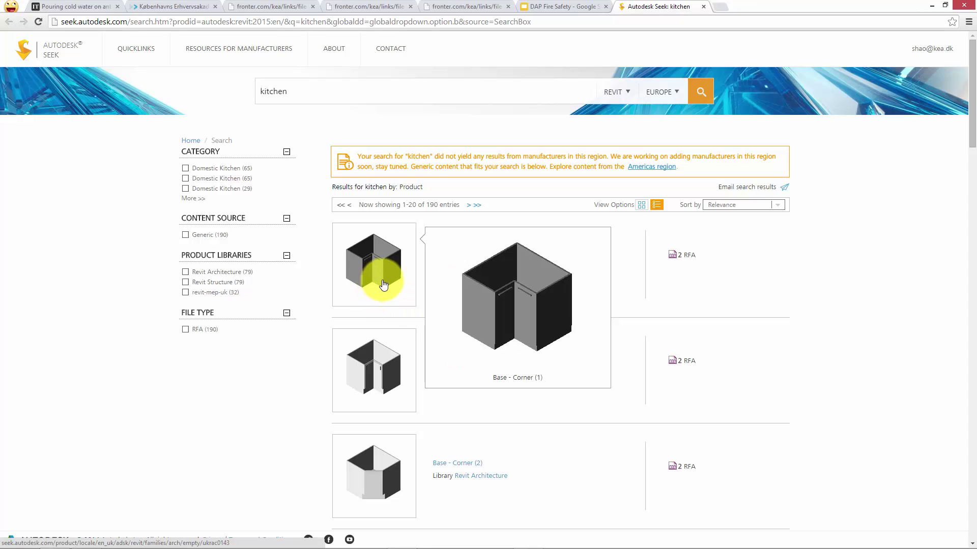
{"action": "left_click", "coordinate": [380, 282]}
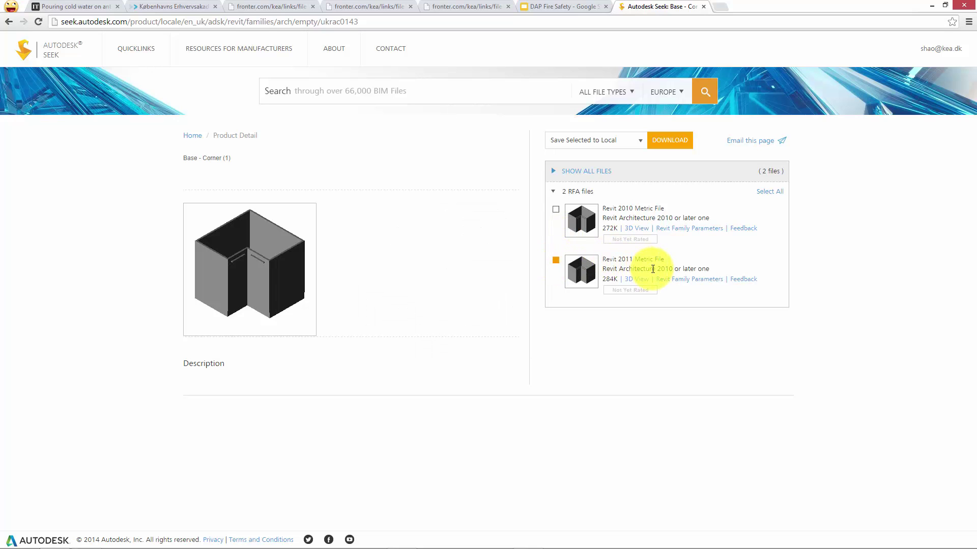
{"action": "left_click", "coordinate": [670, 144]}
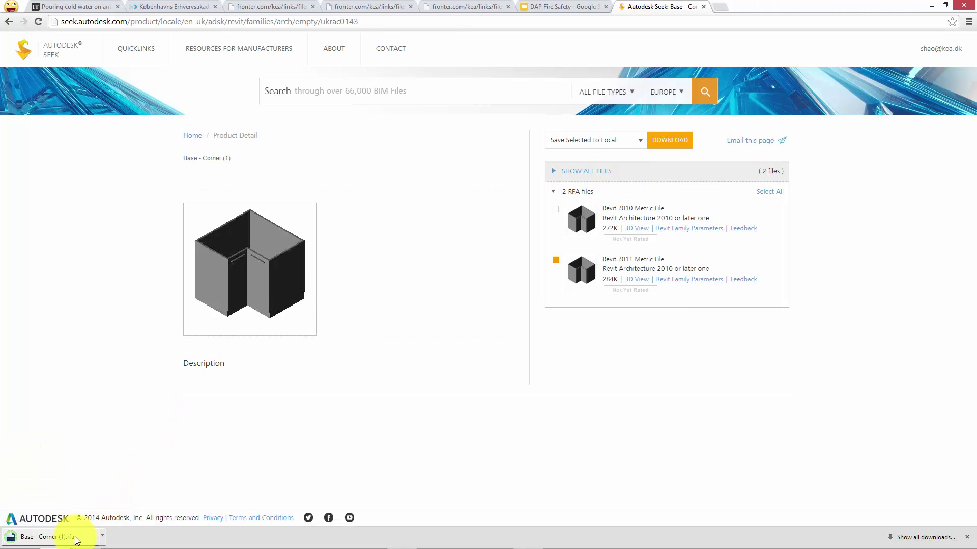
Open the downloaded Base - Corner (1).rfa in Revit, inspect the cabinet in 3D, and load it into the 1stSem_1i project.
{"action": "left_click", "coordinate": [48, 537]}
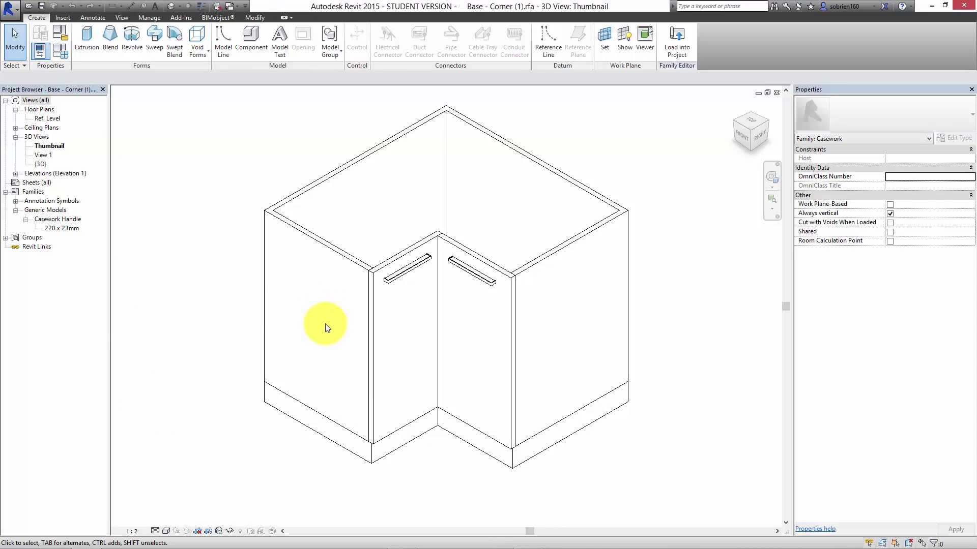
{"action": "middle_click_drag", "start_coordinate": [329, 333], "coordinate": [520, 206], "text": "shift"}
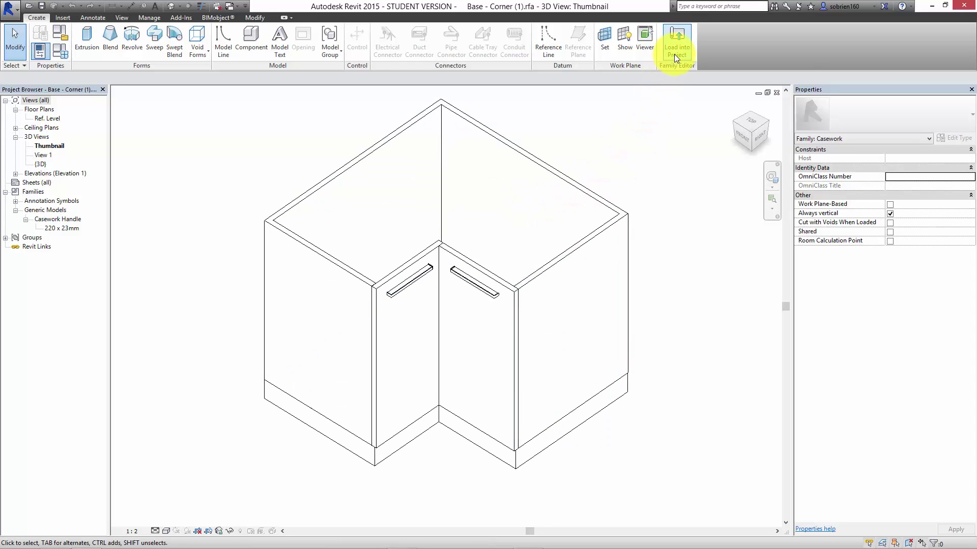
{"action": "left_click", "coordinate": [676, 48]}
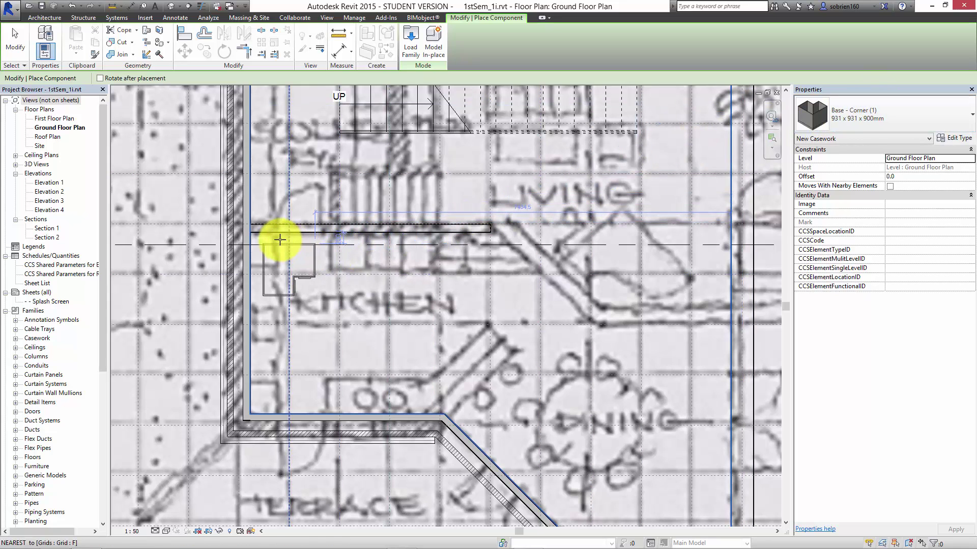
Place the Base - Corner (1) cabinet in the kitchen's upper-left wall corner on the Ground Floor Plan.
{"action": "left_click", "coordinate": [264, 235]}
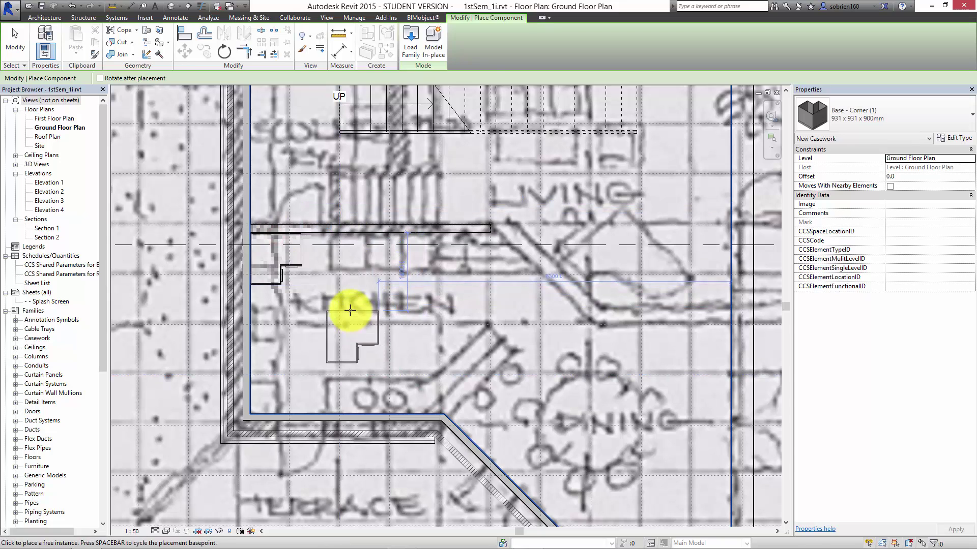
{"action": "key", "text": "Escape"}
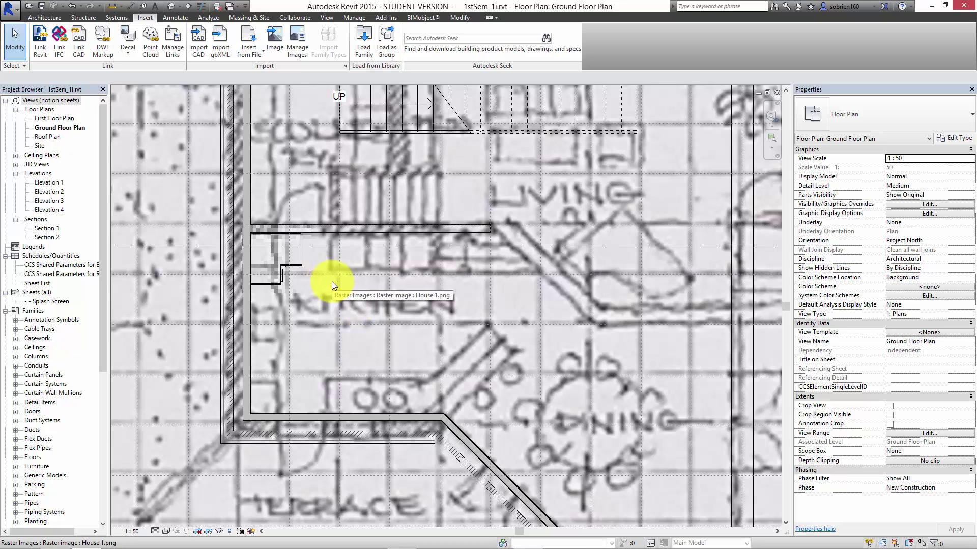
Revisit the open Base - Corner (1).rfa 3D thumbnail view and review how the family is loaded into the project.
{"action": "left_click", "coordinate": [232, 6]}
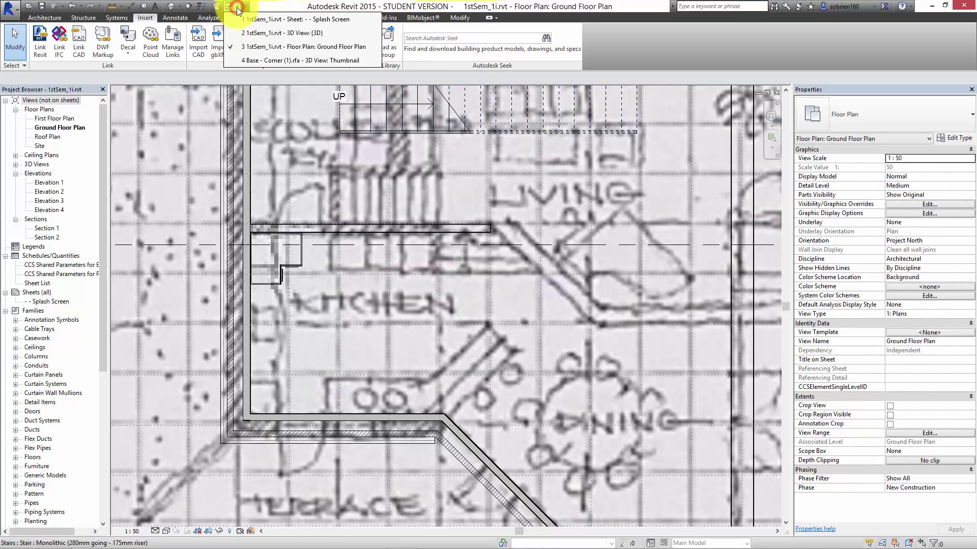
{"action": "left_click", "coordinate": [273, 60]}
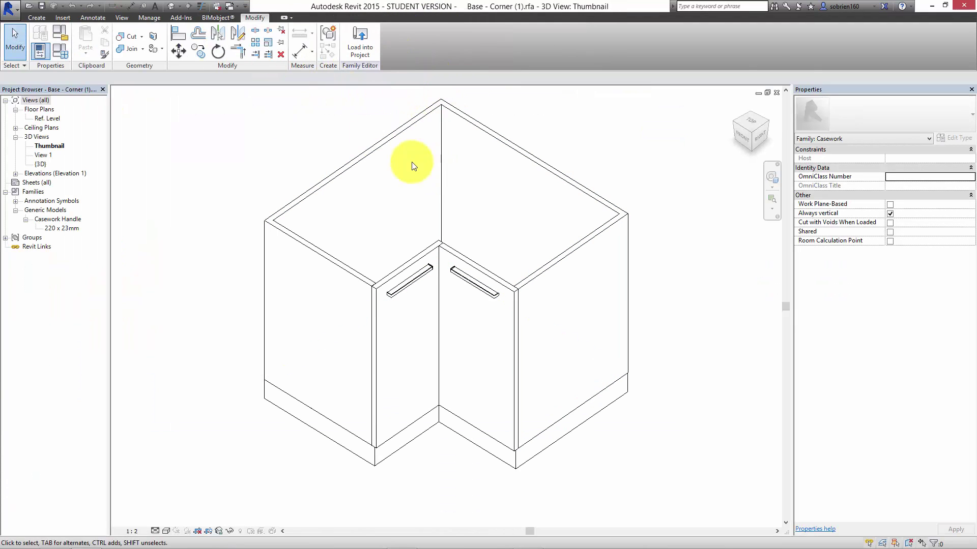
{"action": "left_click", "coordinate": [356, 39]}
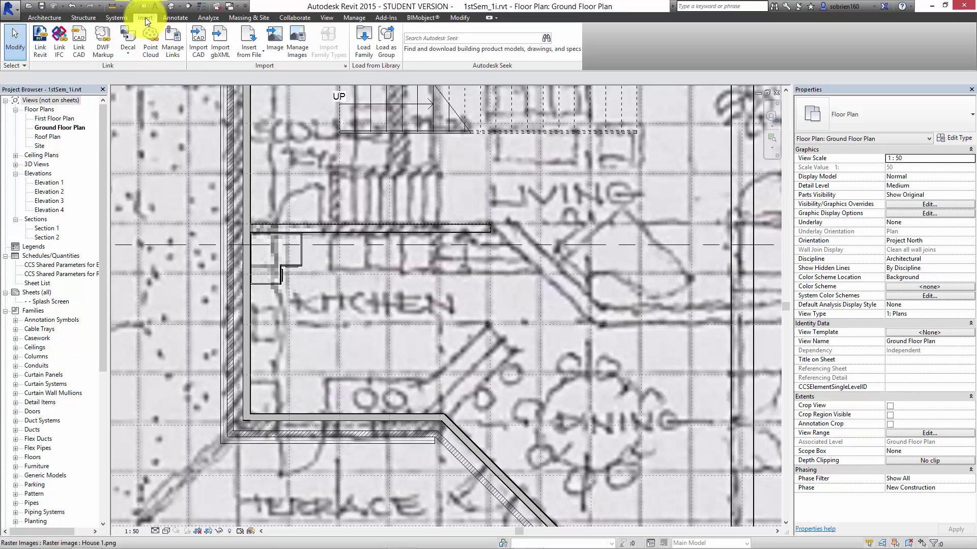
Search Autodesk Seek for "kitchen" again from within the 1stSem_1i project.
{"action": "left_click", "coordinate": [427, 37]}
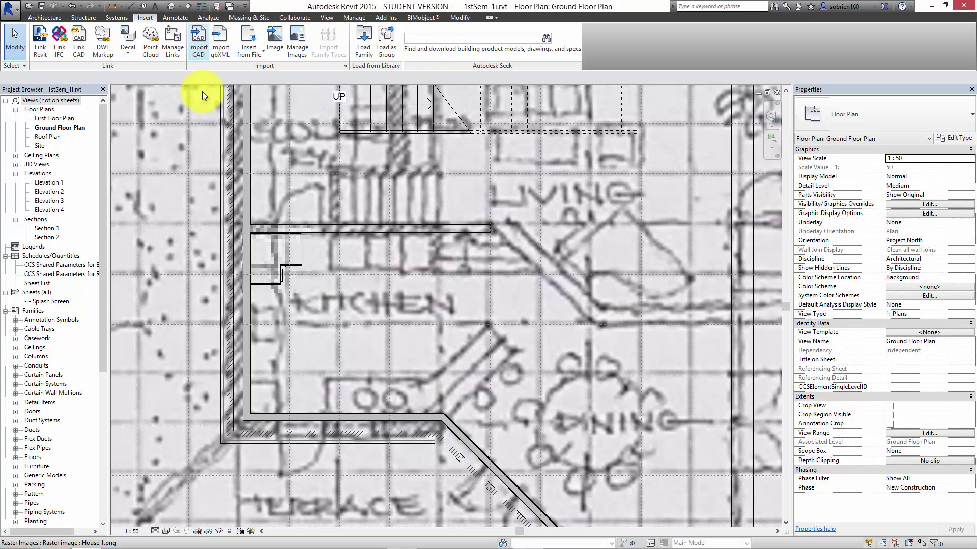
{"action": "mouse_move", "coordinate": [269, 543]}
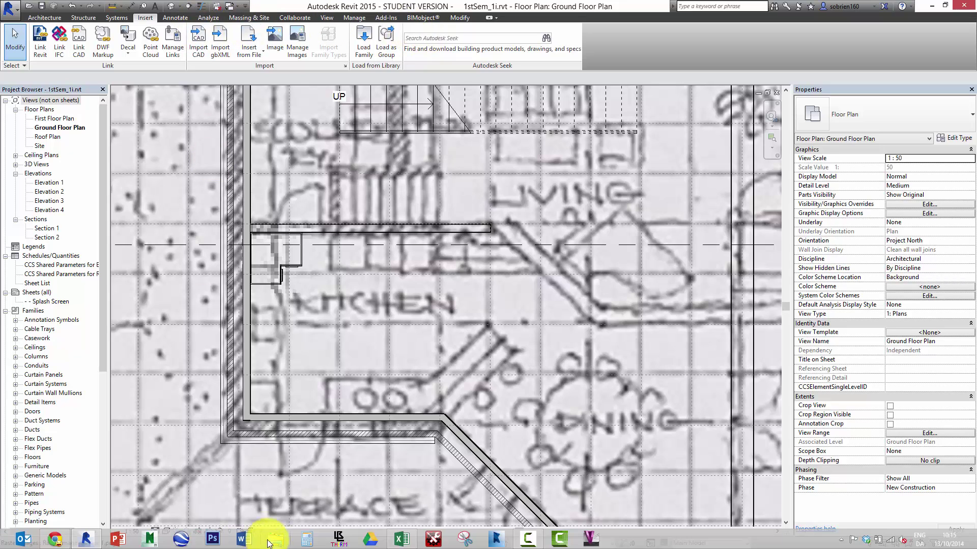
{"action": "left_click", "coordinate": [451, 39]}
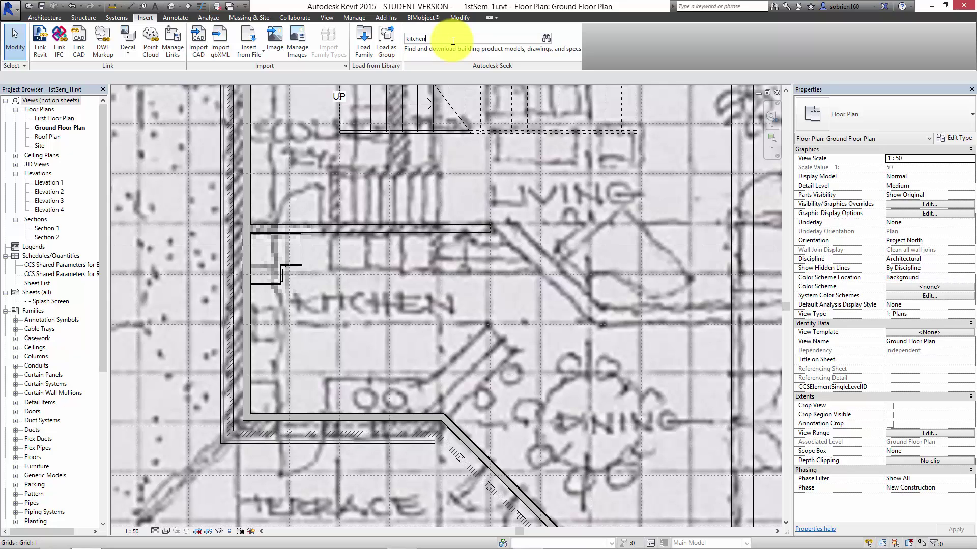
{"action": "key", "text": "Return"}
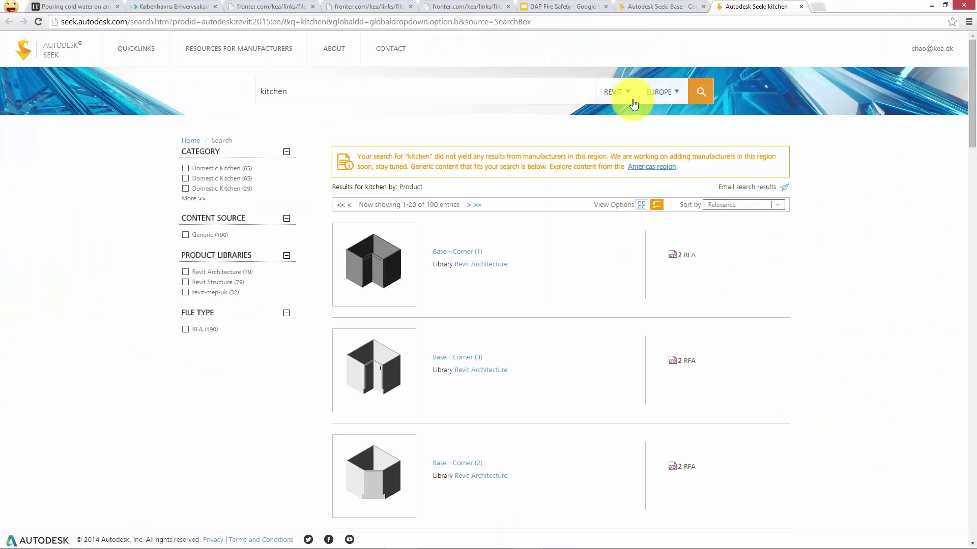
Switch the Autodesk Seek region to Americas and search there for "kitchen".
{"action": "left_click", "coordinate": [675, 97]}
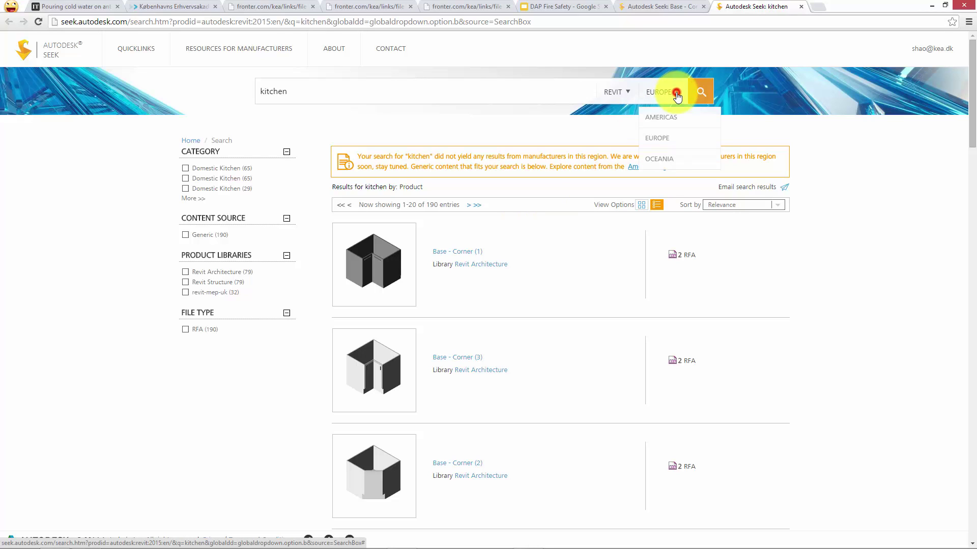
{"action": "left_click", "coordinate": [656, 118]}
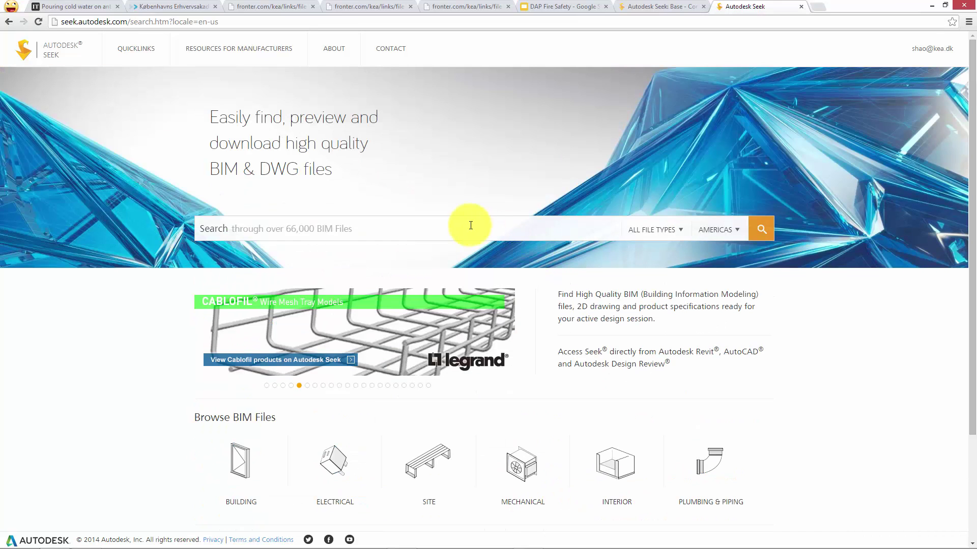
{"action": "left_click", "coordinate": [465, 229]}
{"action": "type", "text": "ki"}
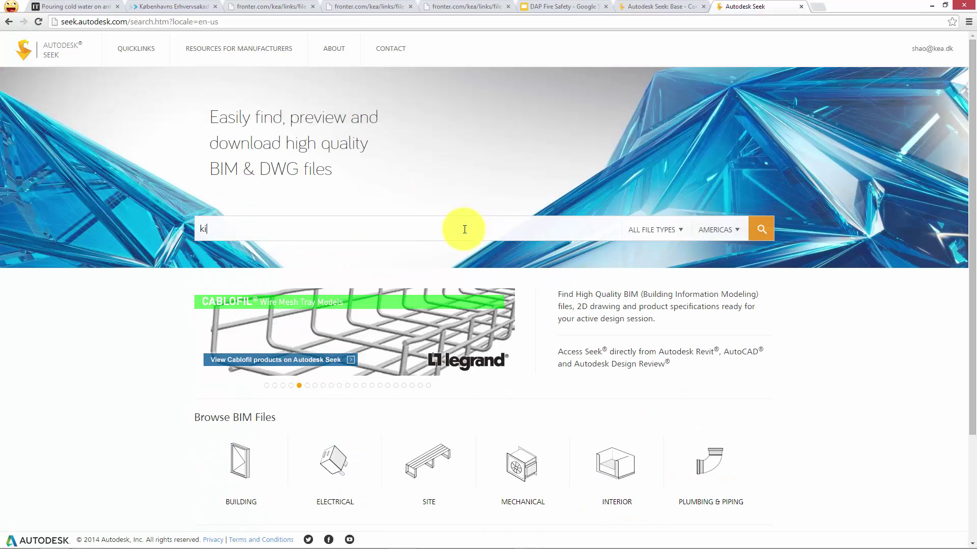
{"action": "type", "text": "tchen"}
{"action": "key", "text": "Return"}
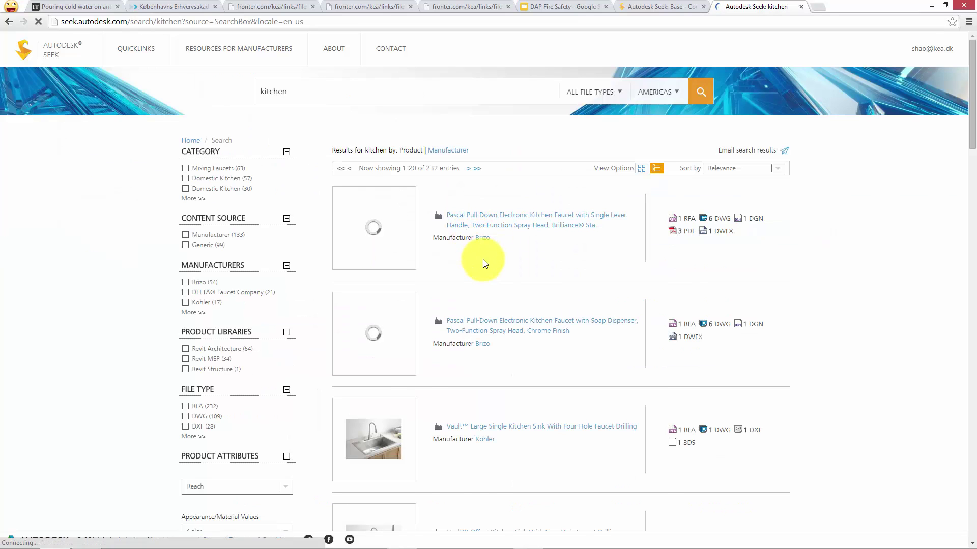
Look through the Americas kitchen results for available manufacturer sinks and faucets.
{"action": "scroll", "coordinate": [483, 259], "scroll_direction": "down", "scroll_amount": 2}
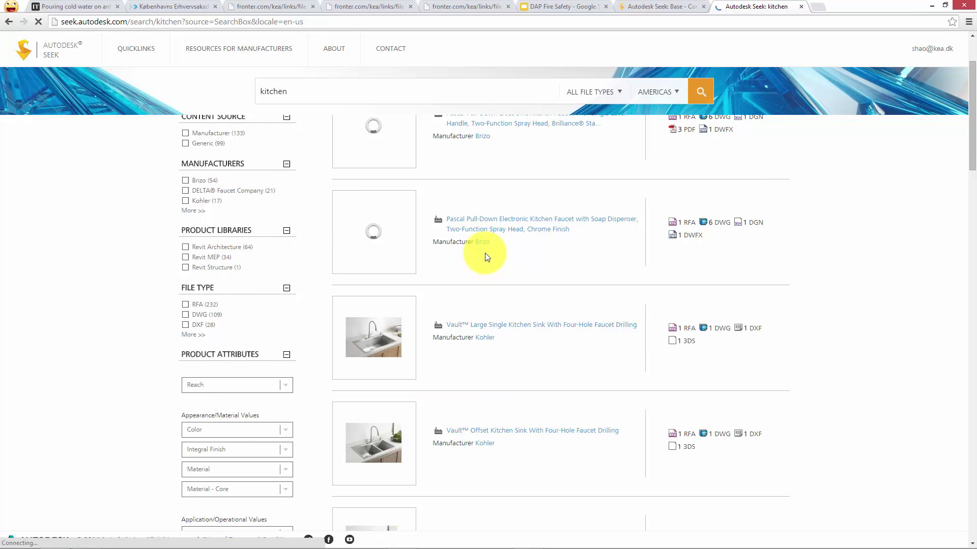
{"action": "scroll", "coordinate": [486, 262], "scroll_direction": "down", "scroll_amount": 7}
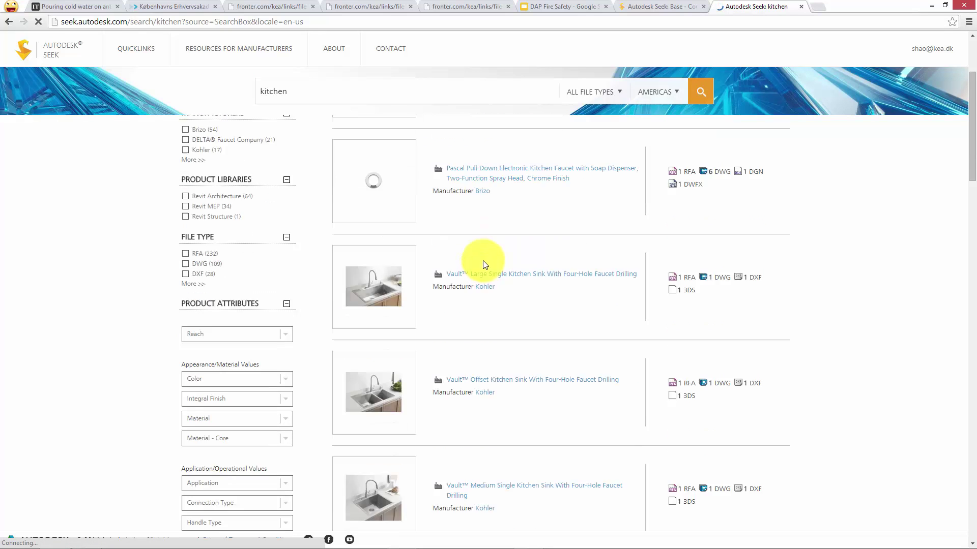
{"action": "scroll", "coordinate": [484, 262], "scroll_direction": "down", "scroll_amount": 10}
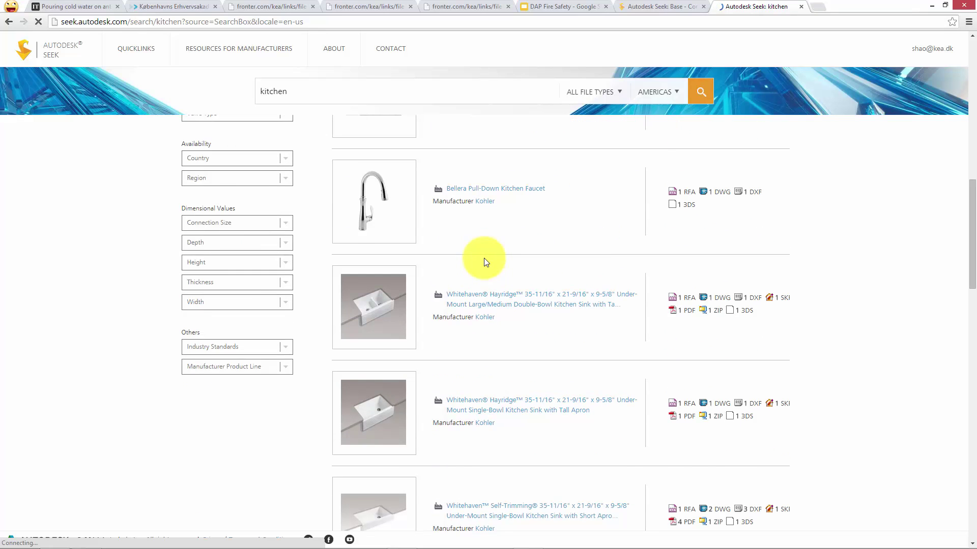
{"action": "scroll", "coordinate": [485, 257], "scroll_direction": "down", "scroll_amount": 10}
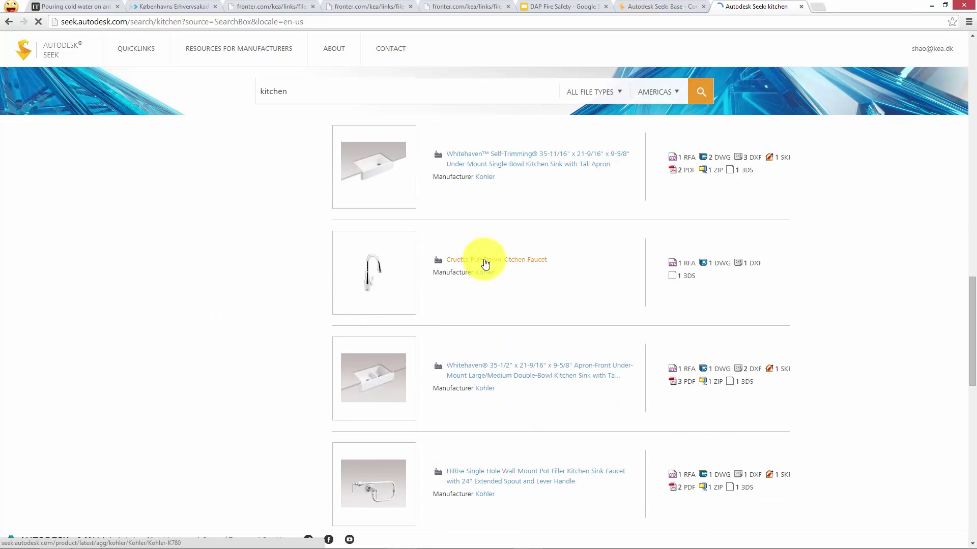
{"action": "scroll", "coordinate": [484, 260], "scroll_direction": "up", "scroll_amount": 20}
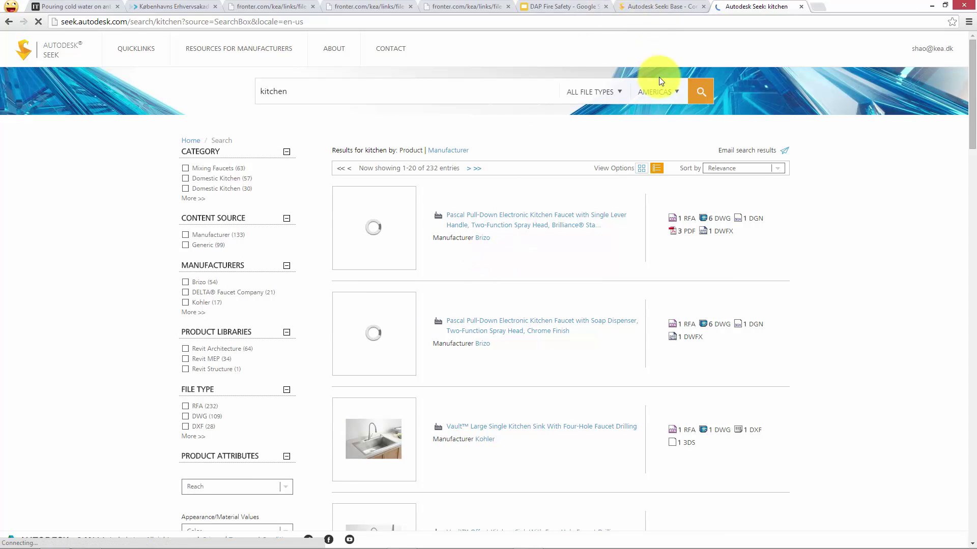
Set the search region back to Europe and open the Base - Corner (3) product from the kitchen results.
{"action": "left_click", "coordinate": [662, 91]}
{"action": "left_click", "coordinate": [651, 137]}
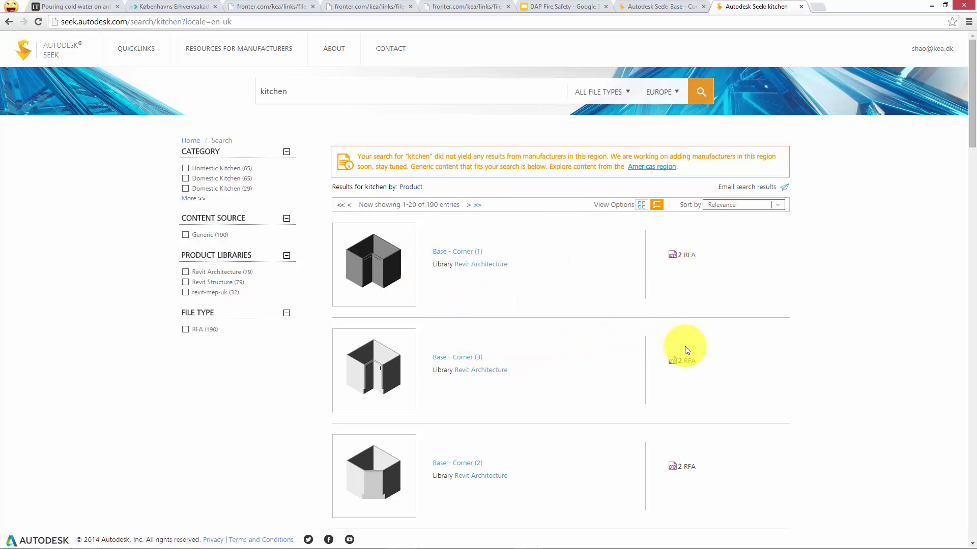
{"action": "left_click", "coordinate": [395, 354]}
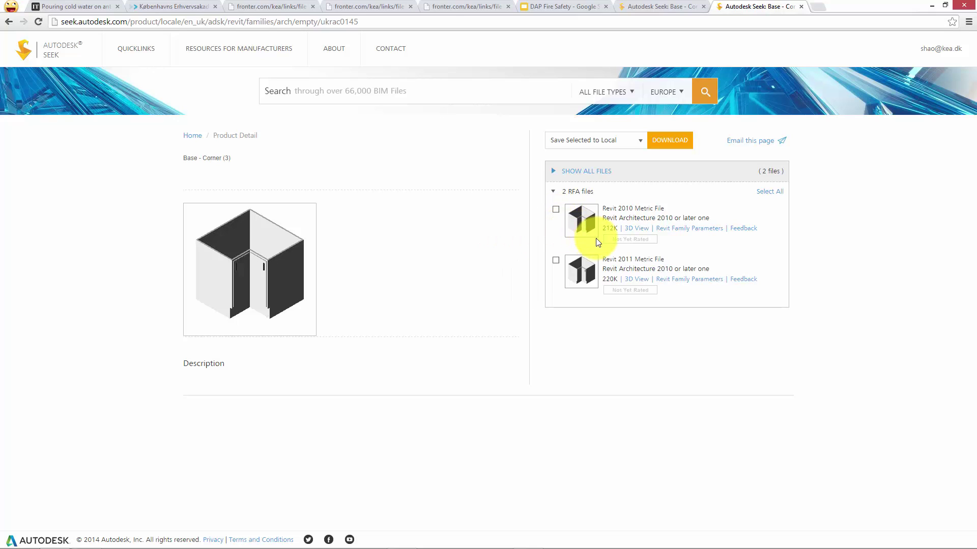
Download the Revit 2011 Metric File of Base - Corner (3) to the local computer and open it in Revit.
{"action": "left_click", "coordinate": [555, 261]}
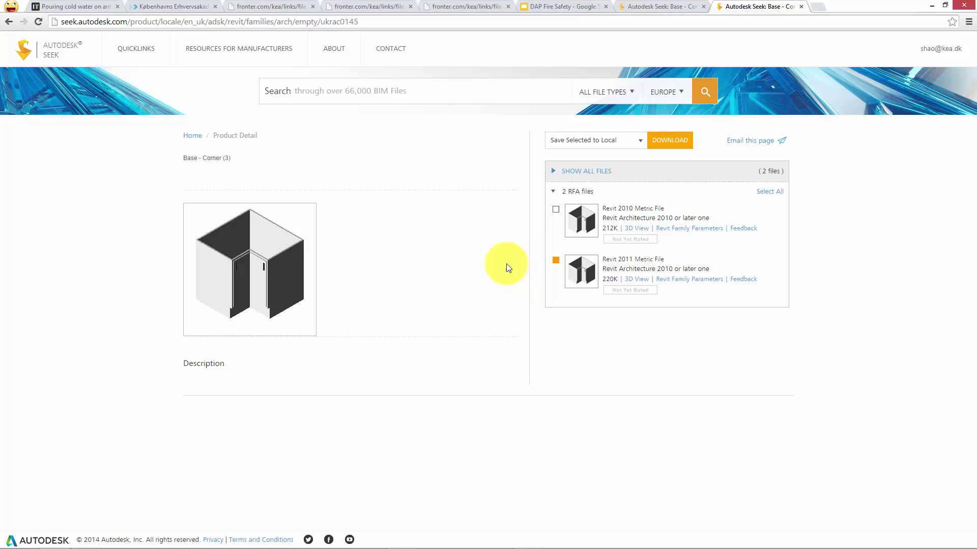
{"action": "left_click", "coordinate": [675, 147]}
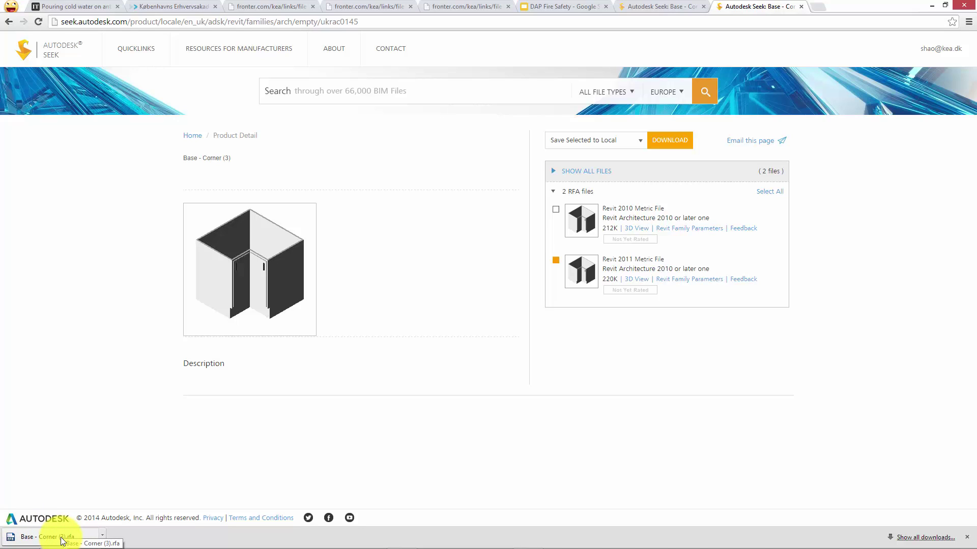
{"action": "left_click", "coordinate": [59, 541]}
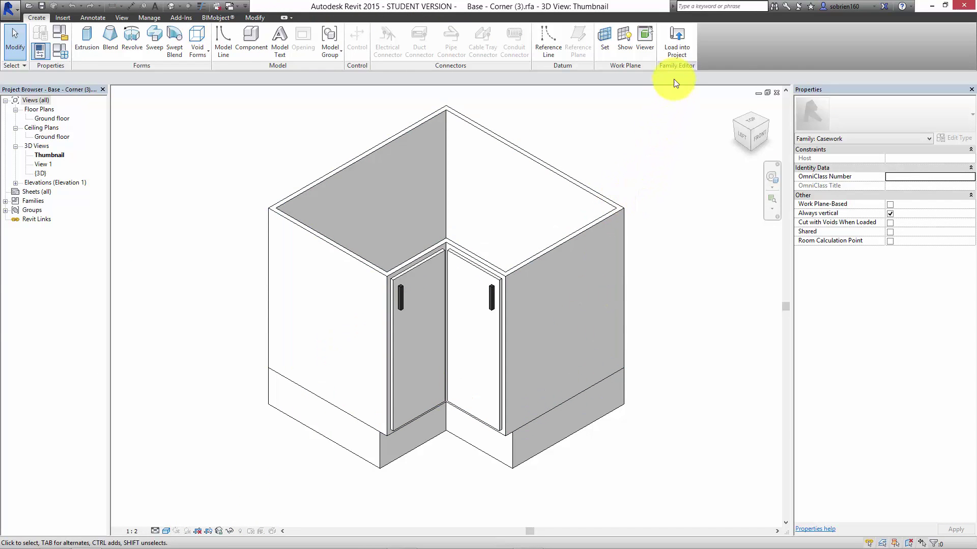
Load Base - Corner (3) into 1stSem_1i.rvt and place it, rotated to fit the walls, in the kitchen's lower-left corner.
{"action": "left_click", "coordinate": [677, 51]}
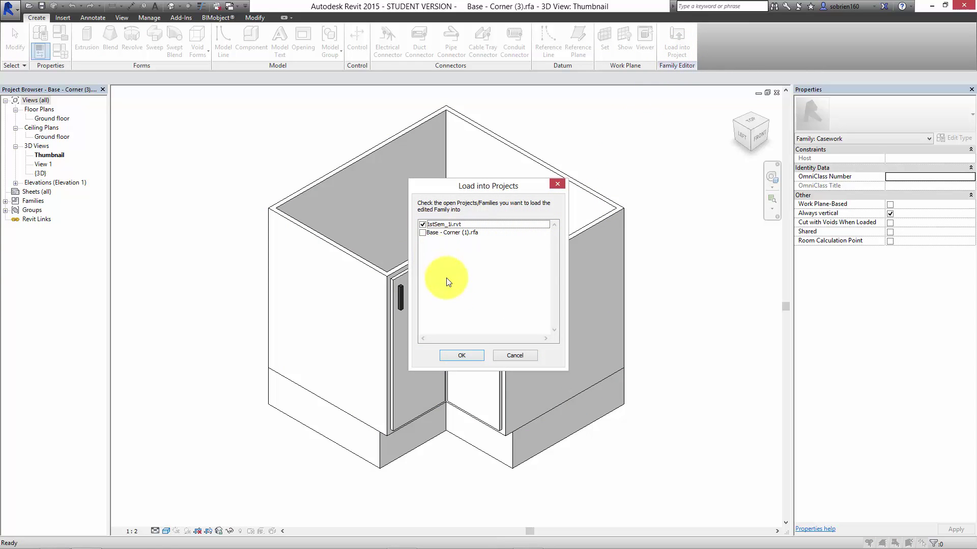
{"action": "left_click", "coordinate": [461, 355]}
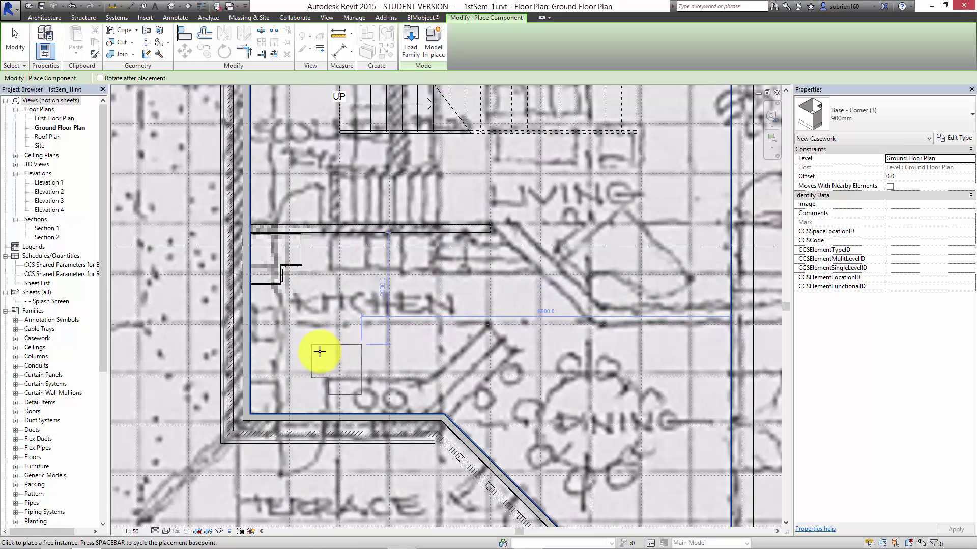
{"action": "key", "text": "space"}
{"action": "key", "text": "space"}
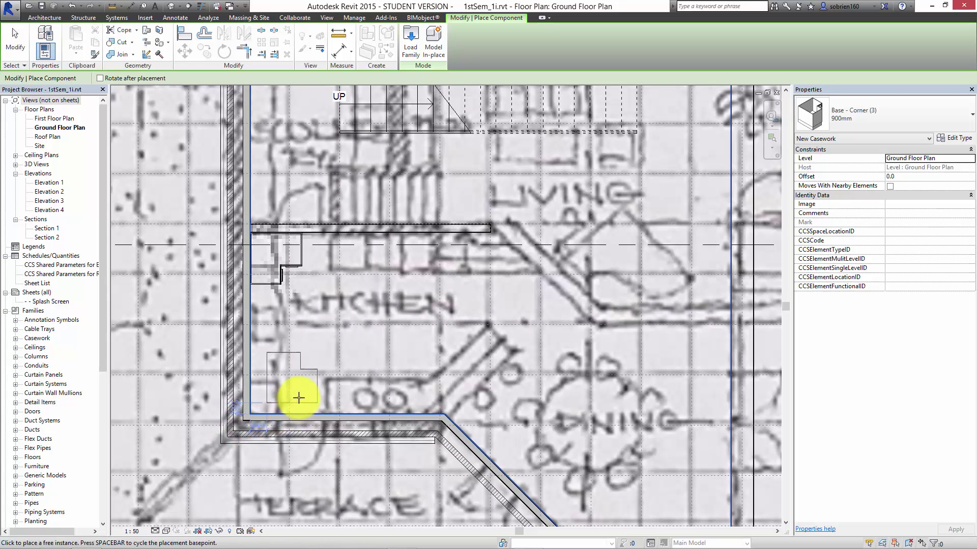
{"action": "key", "text": "space"}
{"action": "key", "text": "space"}
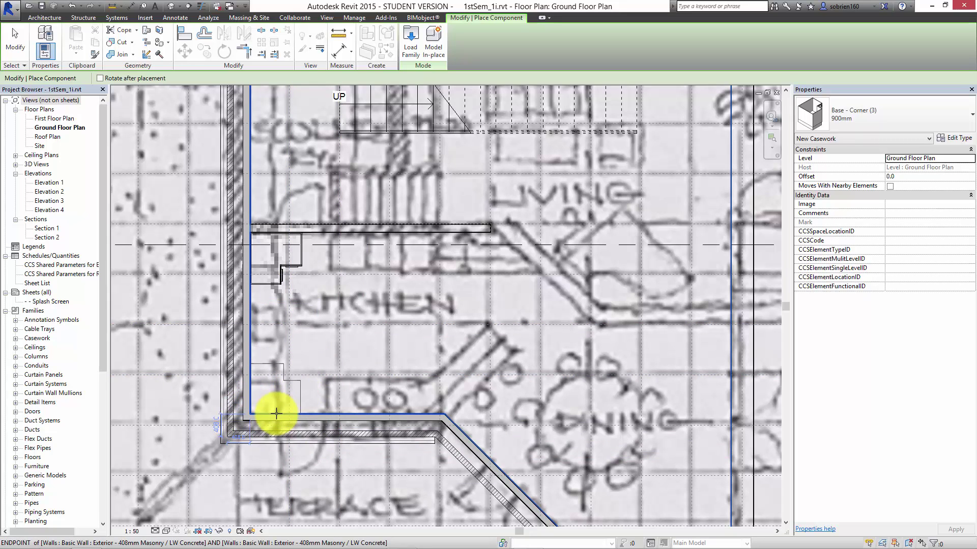
{"action": "left_click", "coordinate": [264, 387]}
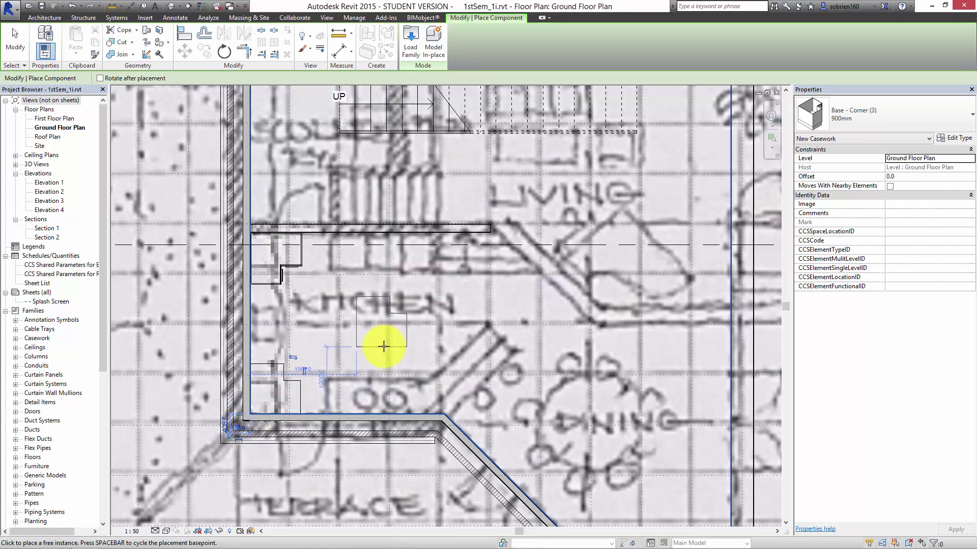
{"action": "key", "text": "Escape"}
{"action": "key", "text": "Escape"}
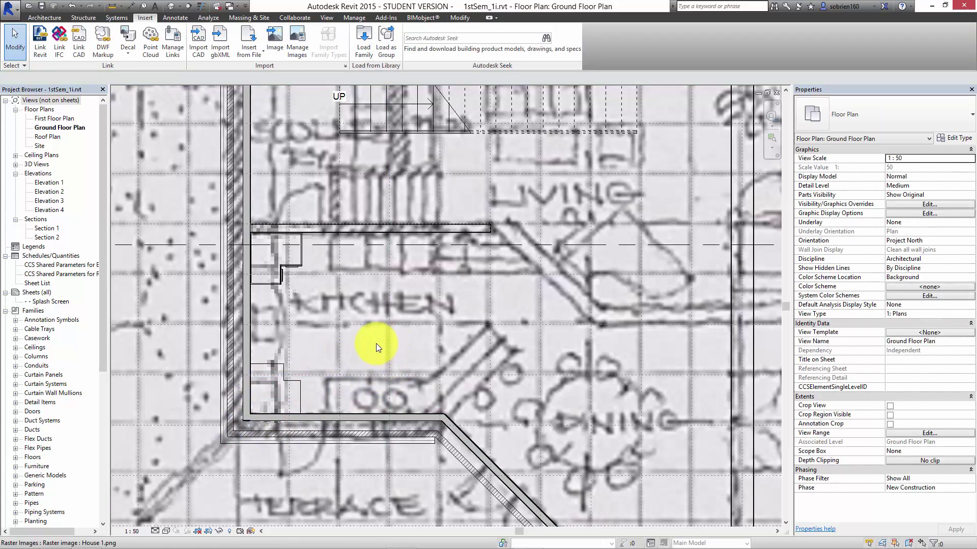
Tile the open views and close all of them except the Ground Floor Plan, including both family files.
{"action": "key", "text": "w"}
{"action": "key", "text": "t"}
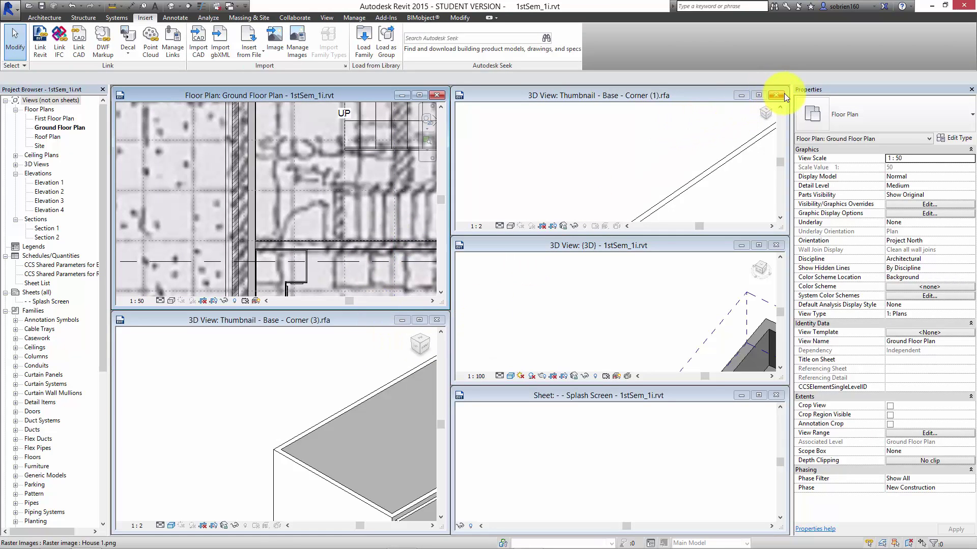
{"action": "left_click", "coordinate": [776, 95]}
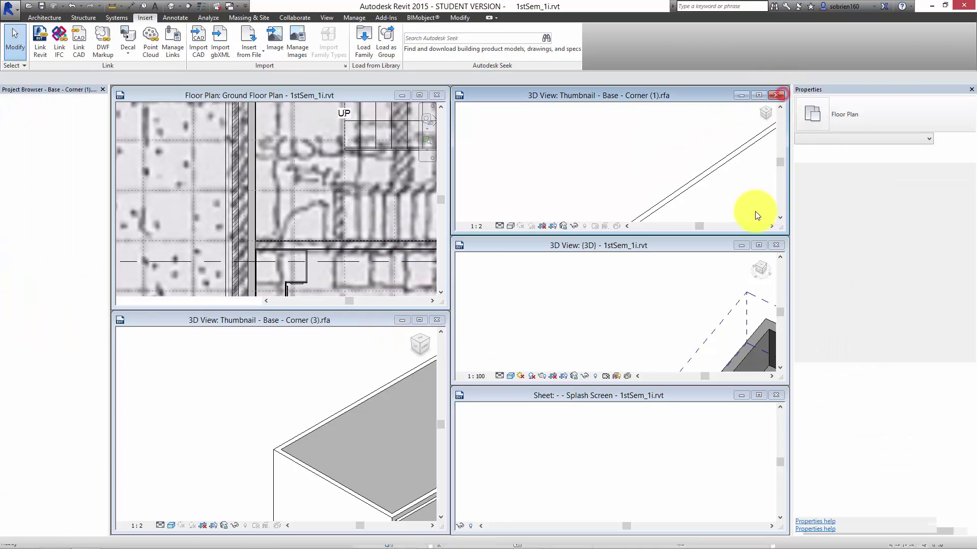
{"action": "left_click", "coordinate": [777, 246]}
{"action": "left_click", "coordinate": [775, 396]}
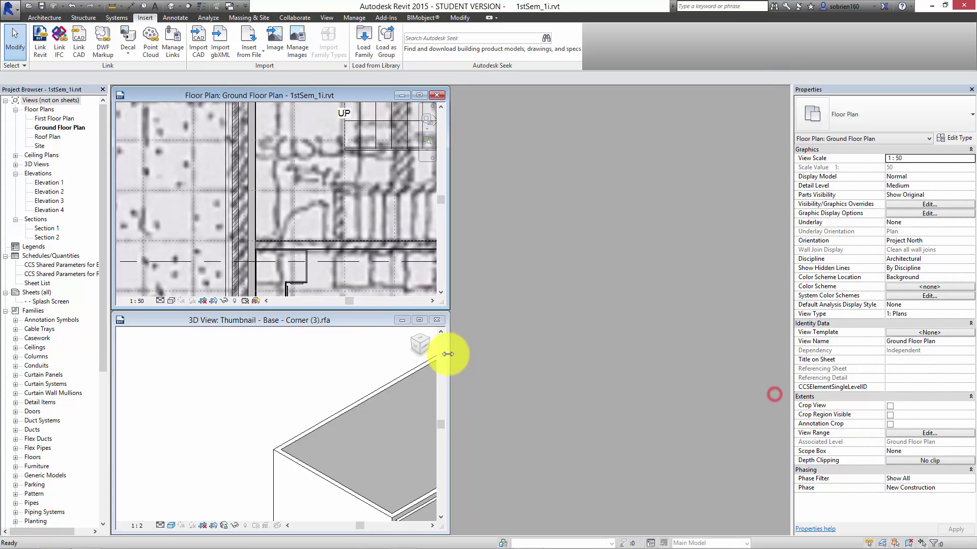
{"action": "left_click", "coordinate": [438, 321]}
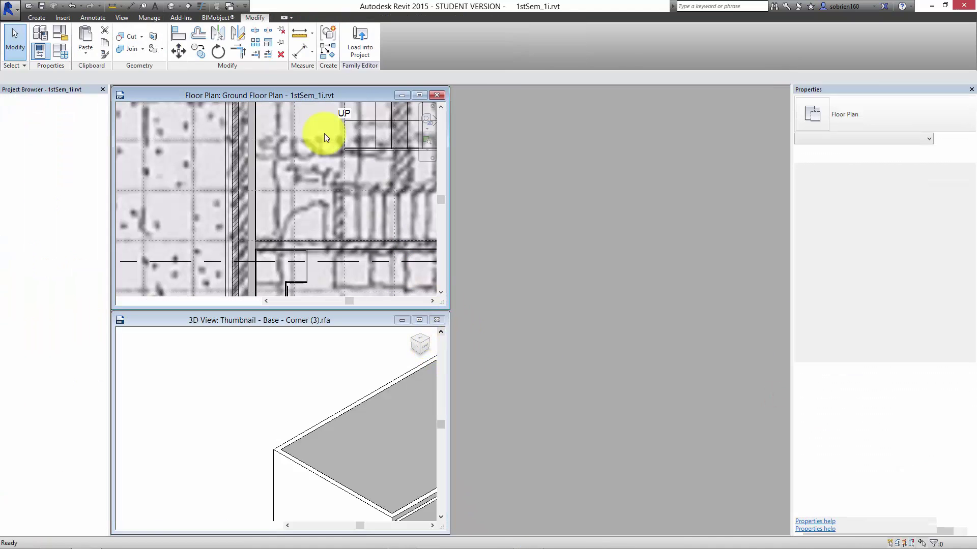
Open the project's default 3D view, tile it beside the Ground Floor Plan and inspect the two corner cabinets.
{"action": "left_click", "coordinate": [172, 6]}
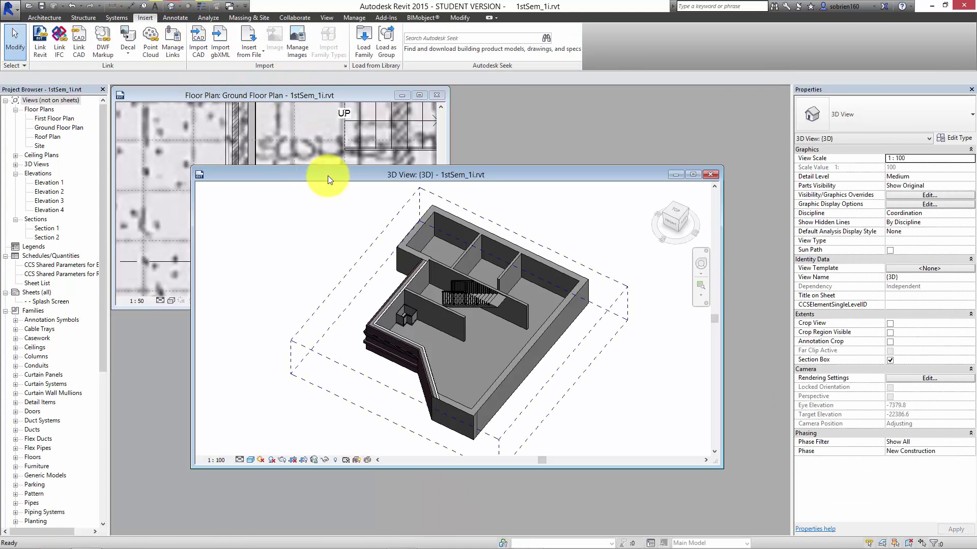
{"action": "key", "text": "w"}
{"action": "key", "text": "t"}
{"action": "middle_click_drag", "start_coordinate": [327, 318], "coordinate": [220, 337], "text": "shift"}
{"action": "scroll", "coordinate": [306, 315], "scroll_direction": "up", "scroll_amount": 7}
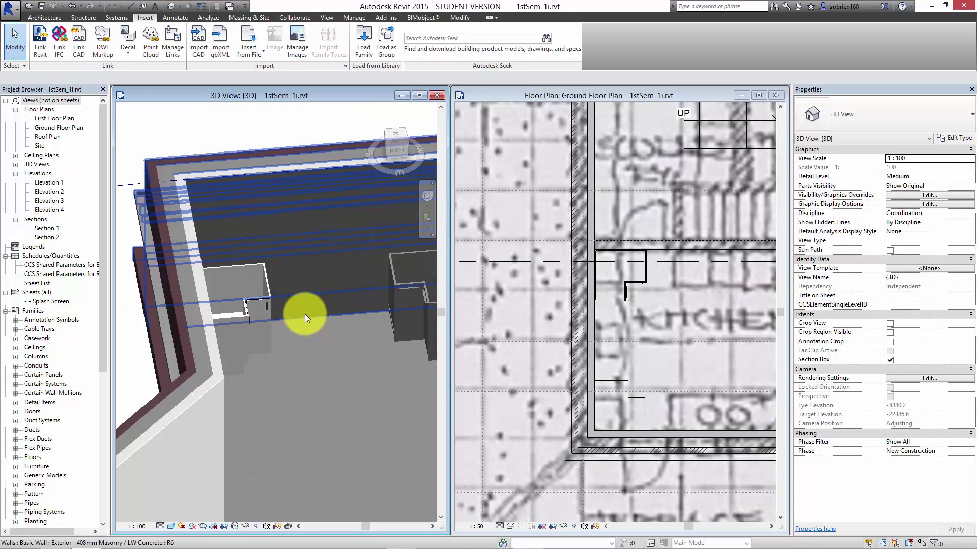
{"action": "middle_click_drag", "start_coordinate": [295, 321], "coordinate": [259, 414], "text": "shift"}
{"action": "mouse_move", "coordinate": [269, 363]}
{"action": "middle_mouse_down", "text": "shift"}
{"action": "mouse_move", "coordinate": [244, 349]}
{"action": "mouse_move", "coordinate": [266, 361]}
{"action": "mouse_move", "coordinate": [262, 333]}
{"action": "mouse_move", "coordinate": [249, 343]}
{"action": "mouse_move", "coordinate": [246, 407]}
{"action": "mouse_move", "coordinate": [279, 366]}
{"action": "mouse_move", "coordinate": [300, 388]}
{"action": "mouse_move", "coordinate": [285, 398]}
{"action": "mouse_move", "coordinate": [317, 410]}
{"action": "mouse_move", "coordinate": [290, 399]}
{"action": "mouse_move", "coordinate": [283, 371]}
{"action": "middle_mouse_up", "text": "shift"}
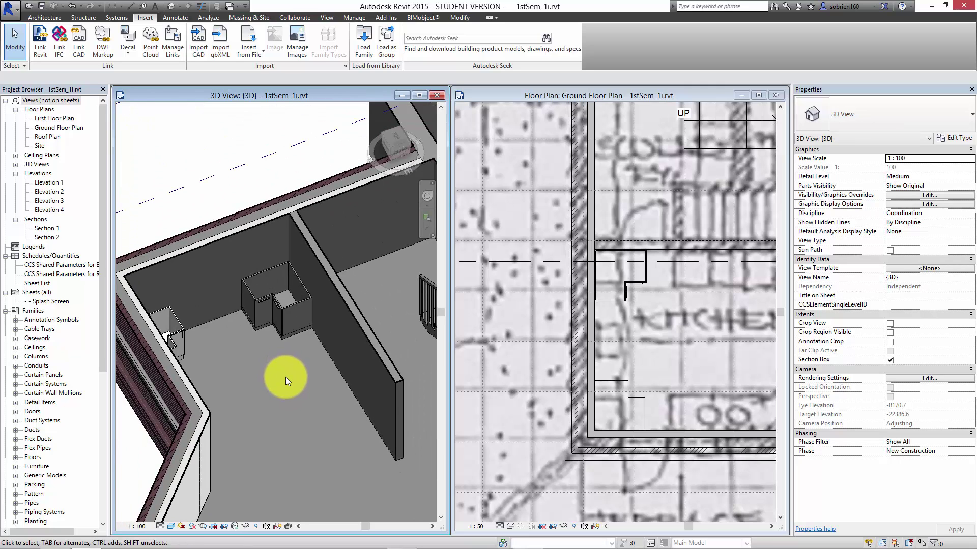
{"action": "mouse_move", "coordinate": [601, 539]}
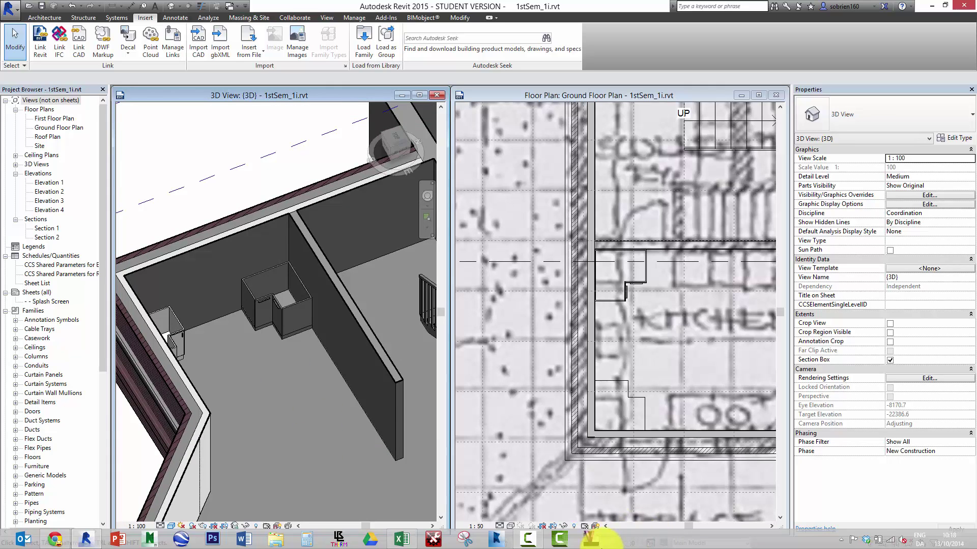
{"action": "left_click", "coordinate": [526, 544]}
{"action": "left_click", "coordinate": [841, 471]}
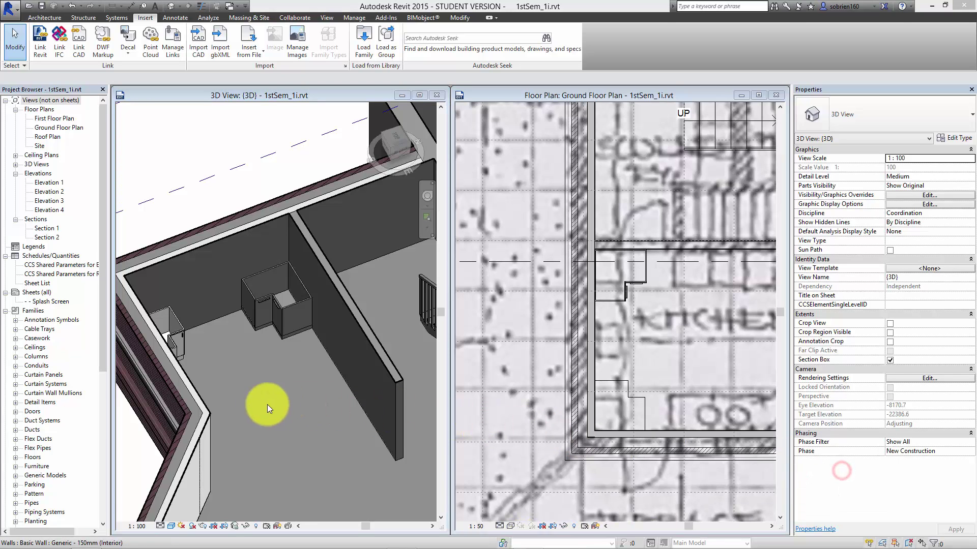
Delete the Base - Corner (3) cabinet from the kitchen's lower-left corner, keeping the other corner cabinet.
{"action": "middle_click_drag", "start_coordinate": [280, 399], "coordinate": [194, 347], "text": "shift"}
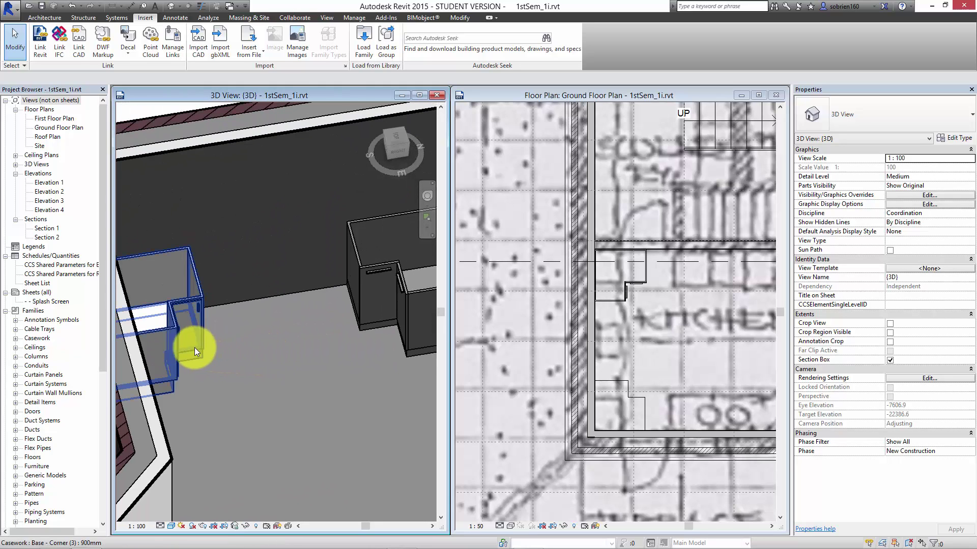
{"action": "left_click", "coordinate": [194, 346]}
{"action": "left_click", "coordinate": [262, 358]}
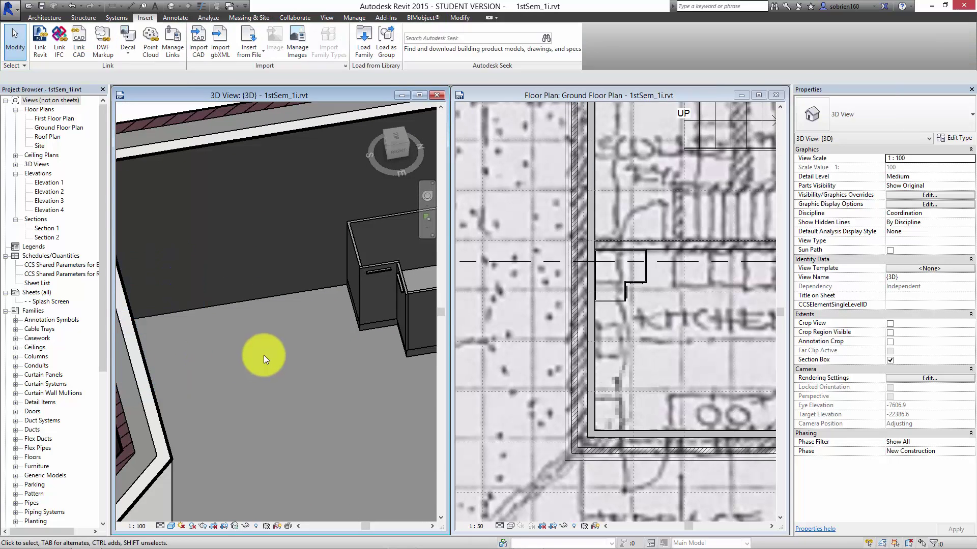
{"action": "middle_click_drag", "start_coordinate": [263, 355], "coordinate": [245, 364]}
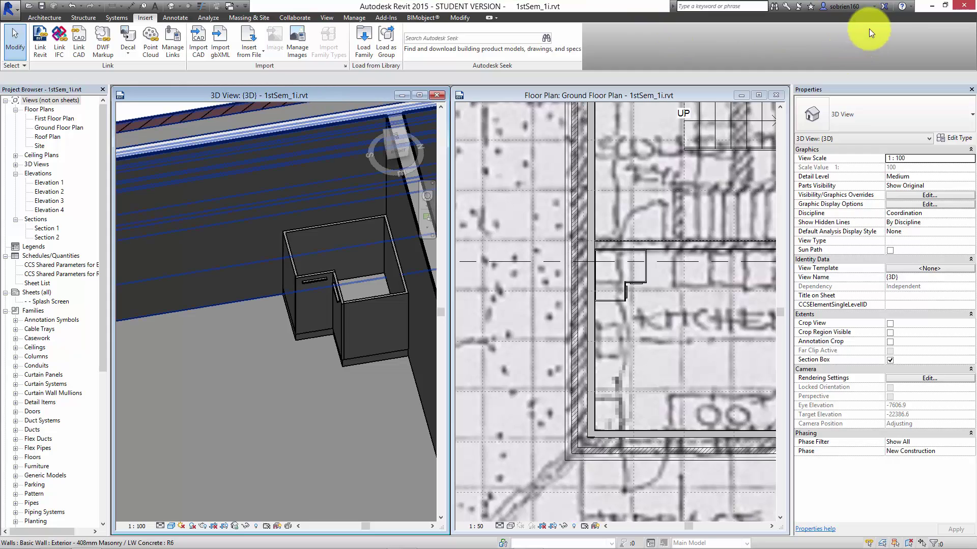
View the Autodesk Exchange Apps page for Revit, and open the BIMobject product browser inside Revit in an enlarged window.
{"action": "left_click", "coordinate": [884, 7]}
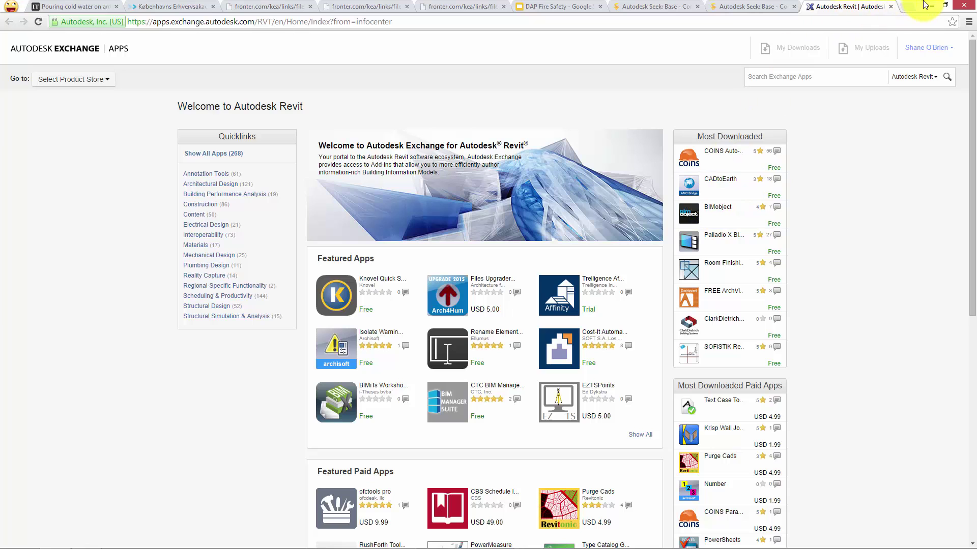
{"action": "left_click", "coordinate": [932, 6]}
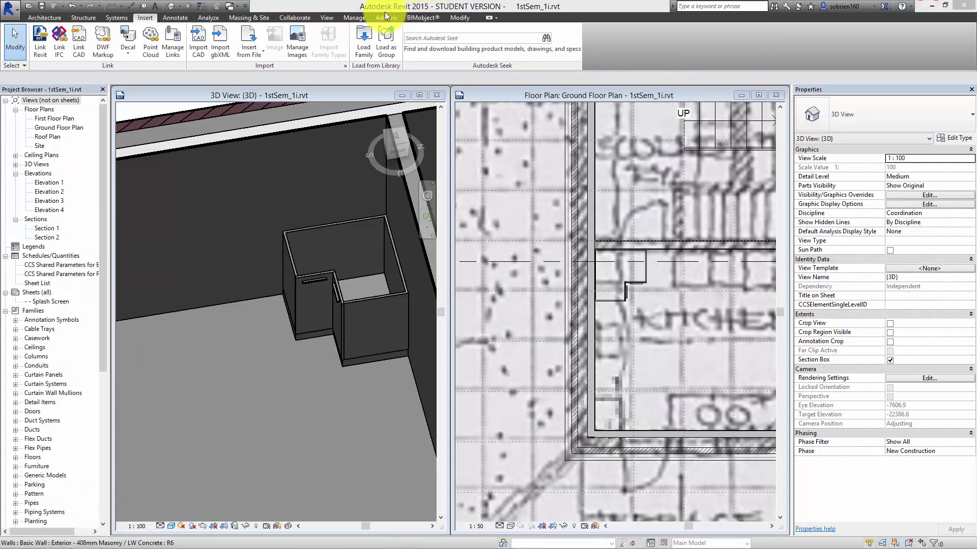
{"action": "left_click", "coordinate": [421, 18]}
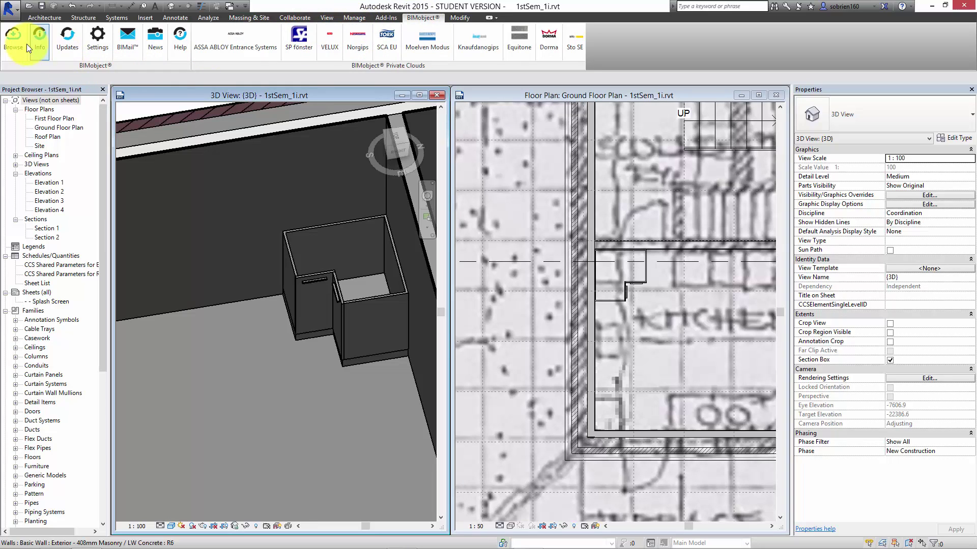
{"action": "left_click", "coordinate": [13, 46]}
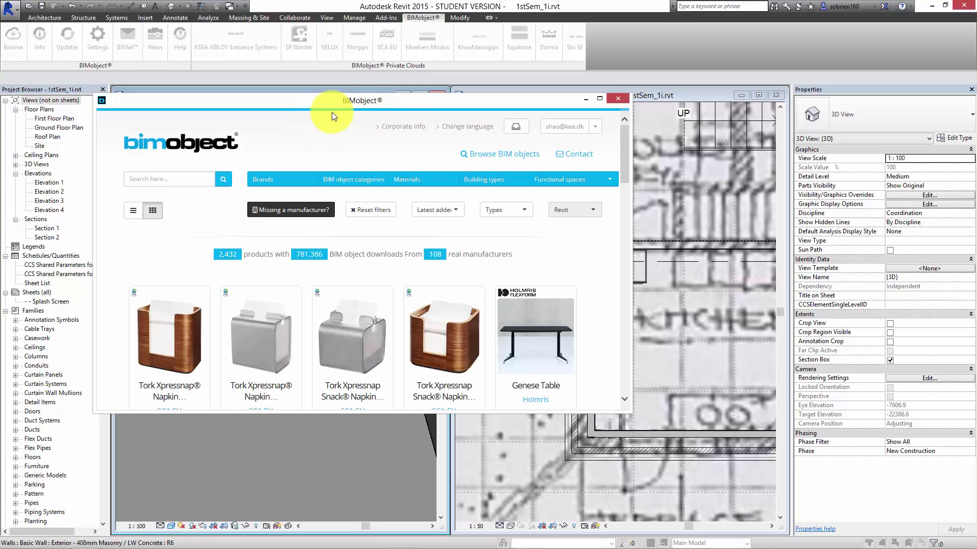
{"action": "left_click_drag", "start_coordinate": [365, 99], "coordinate": [396, 48]}
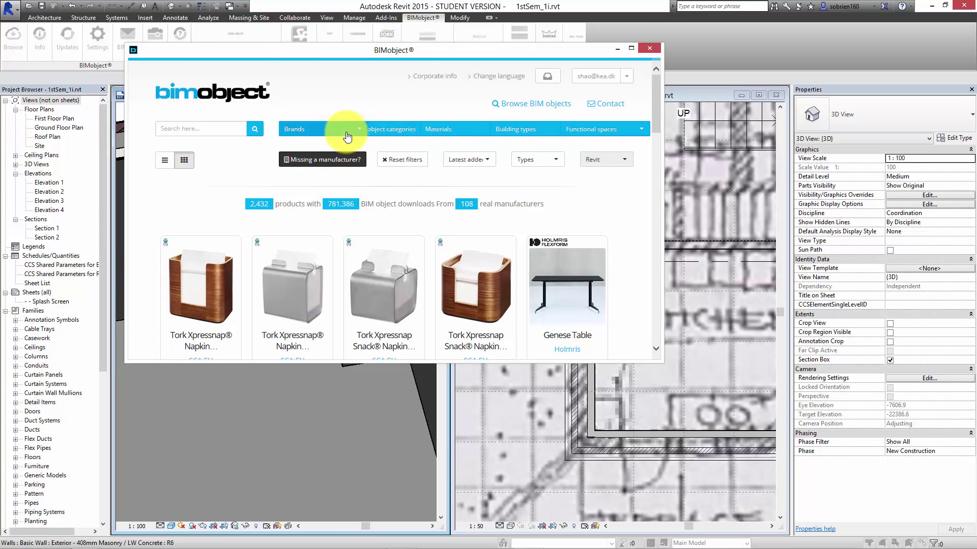
{"action": "left_click_drag", "start_coordinate": [662, 362], "coordinate": [702, 527]}
Look through the BIMobject catalogue, search it for "chair" and browse the results for a suitable wooden chair.
{"action": "left_click_drag", "start_coordinate": [693, 220], "coordinate": [675, 322]}
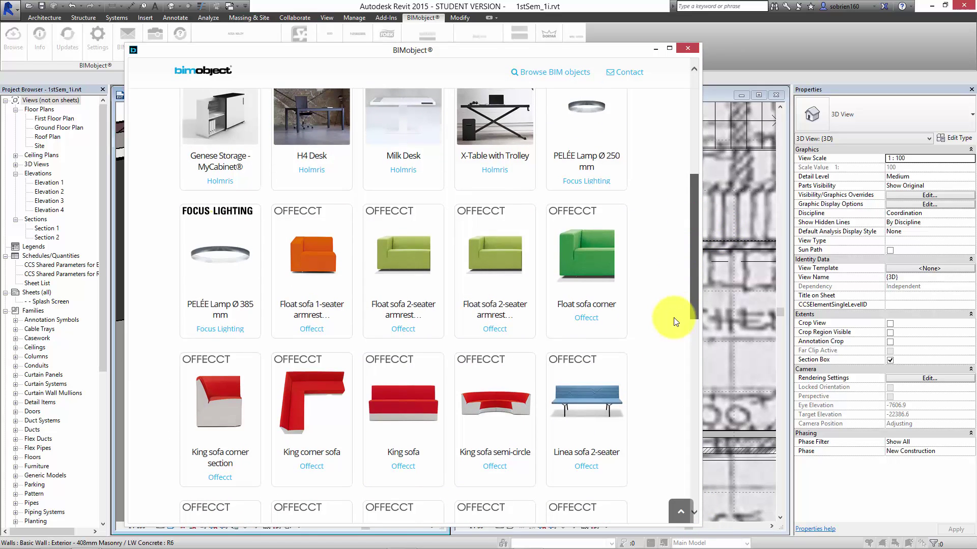
{"action": "scroll", "coordinate": [674, 321], "scroll_direction": "down", "scroll_amount": 1}
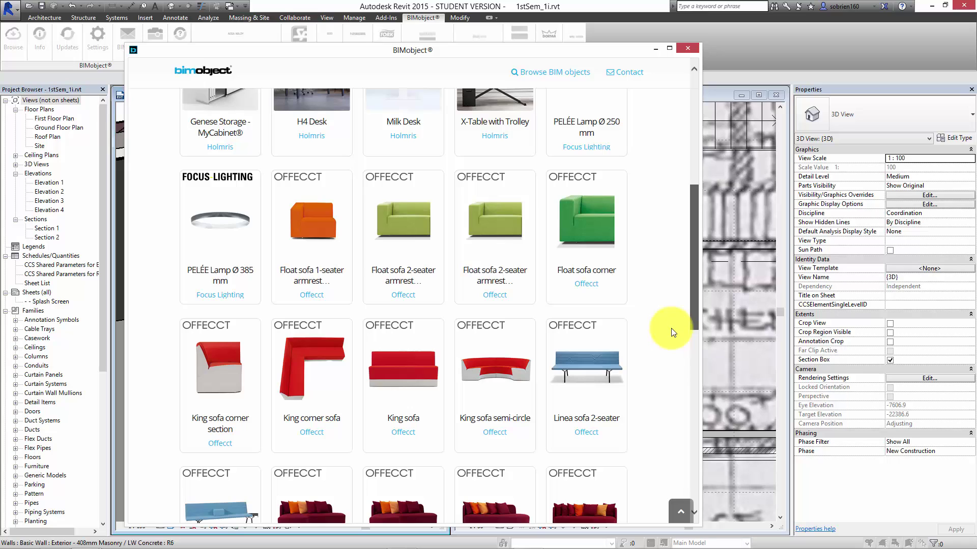
{"action": "scroll", "coordinate": [673, 333], "scroll_direction": "down", "scroll_amount": 1}
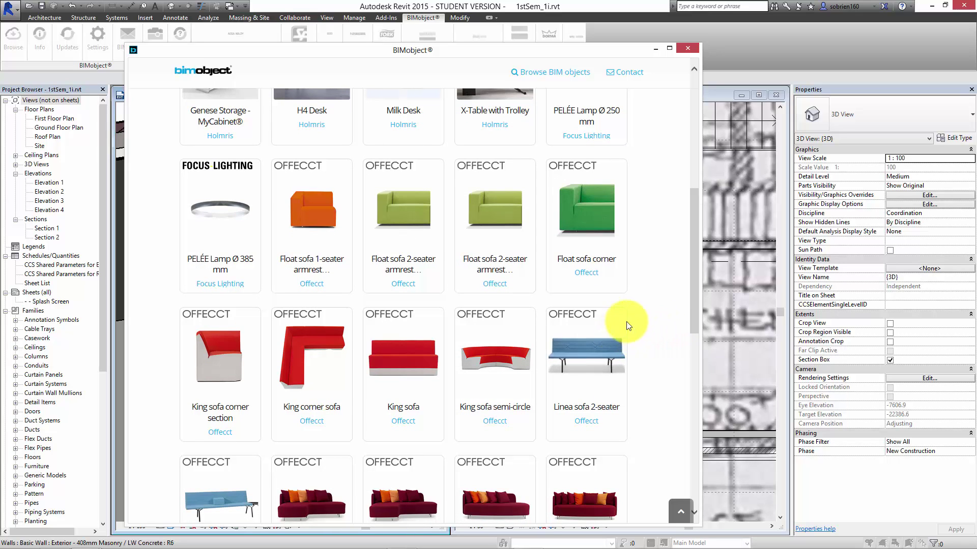
{"action": "left_click_drag", "start_coordinate": [694, 286], "coordinate": [694, 166]}
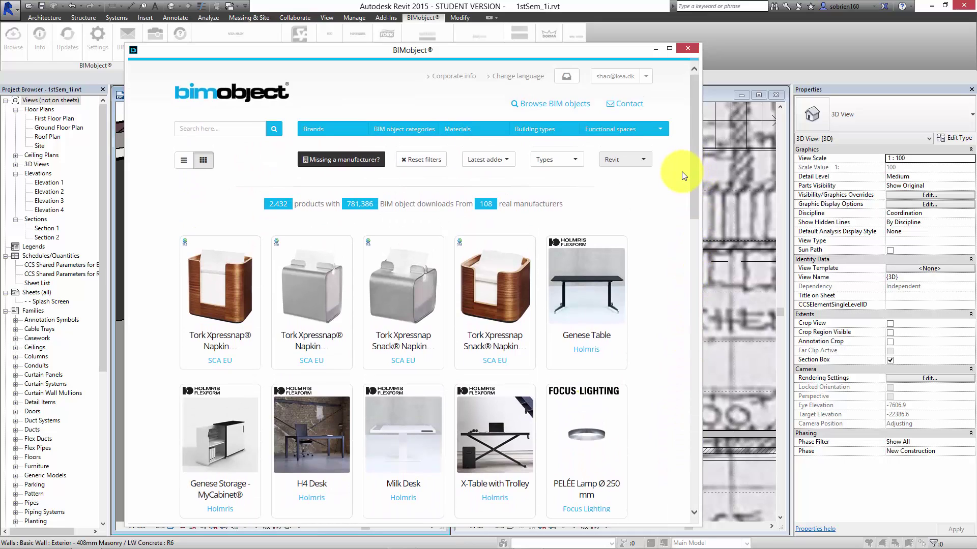
{"action": "left_click", "coordinate": [182, 129]}
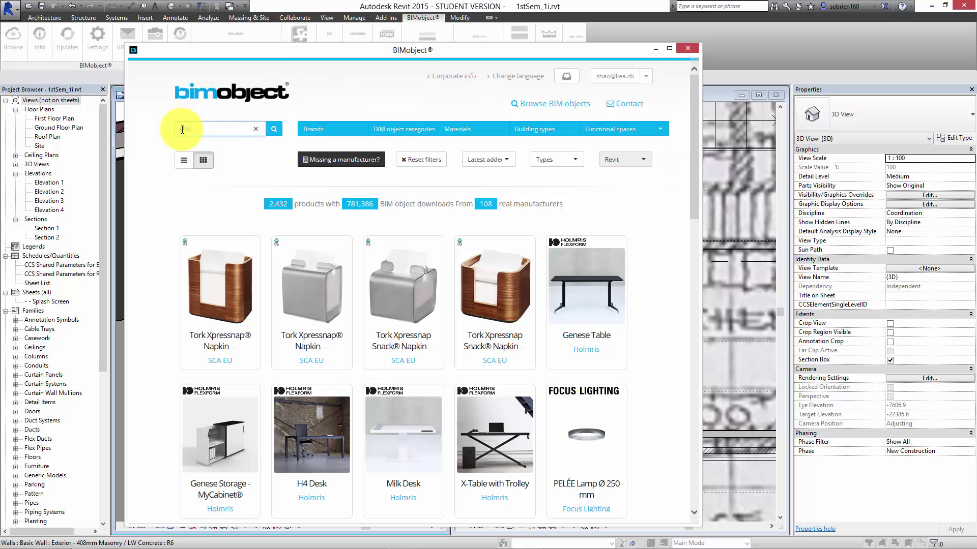
{"action": "type", "text": "chair"}
{"action": "key", "text": "Return"}
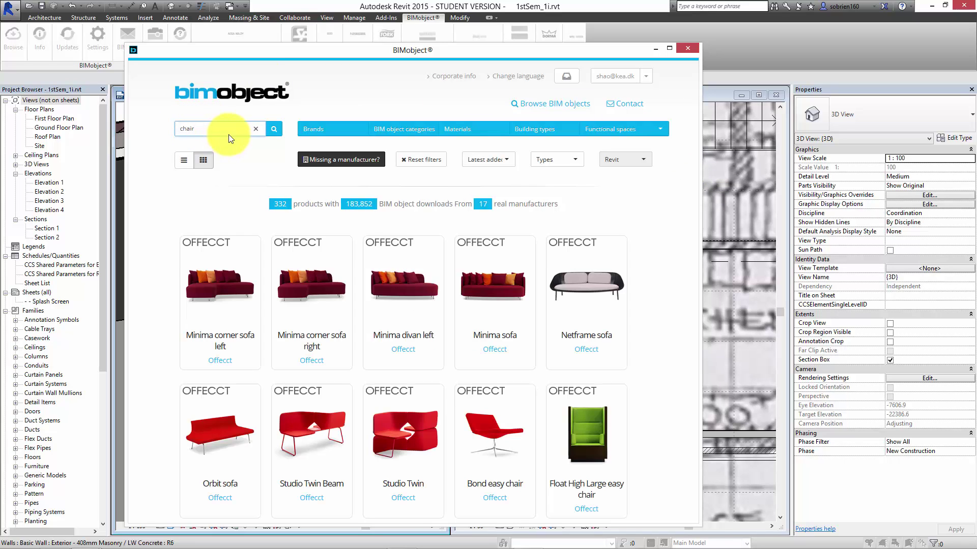
{"action": "left_click_drag", "start_coordinate": [694, 178], "coordinate": [696, 459]}
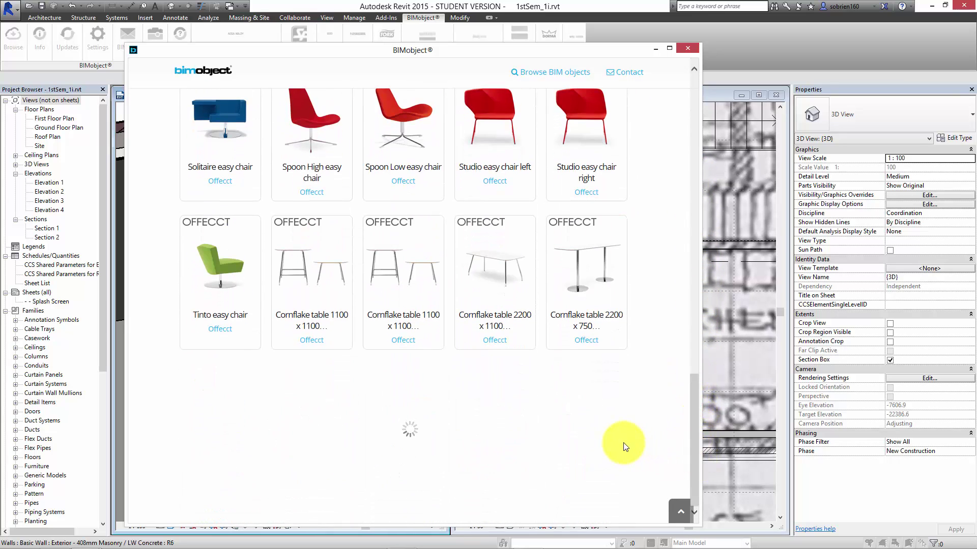
{"action": "scroll", "coordinate": [617, 436], "scroll_direction": "down", "scroll_amount": 5}
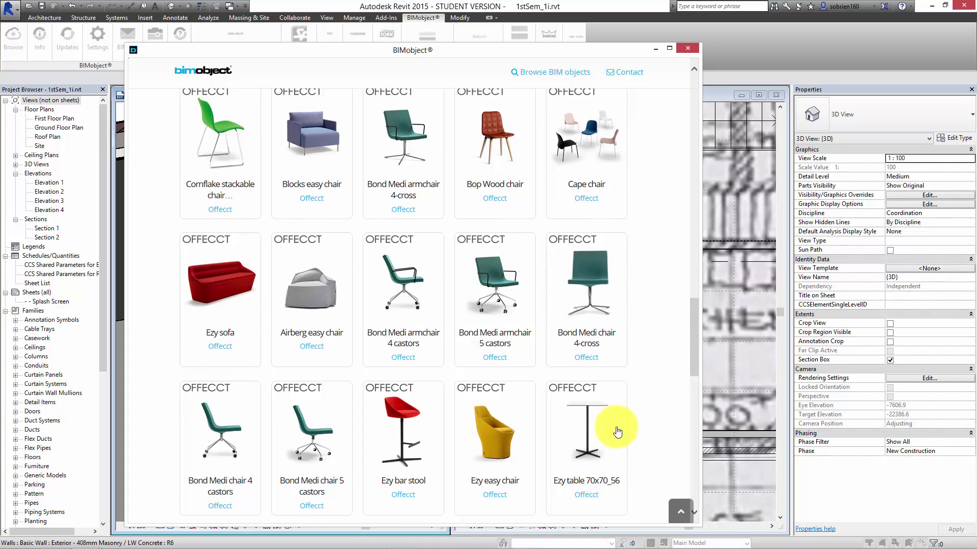
{"action": "scroll", "coordinate": [617, 432], "scroll_direction": "down", "scroll_amount": 15}
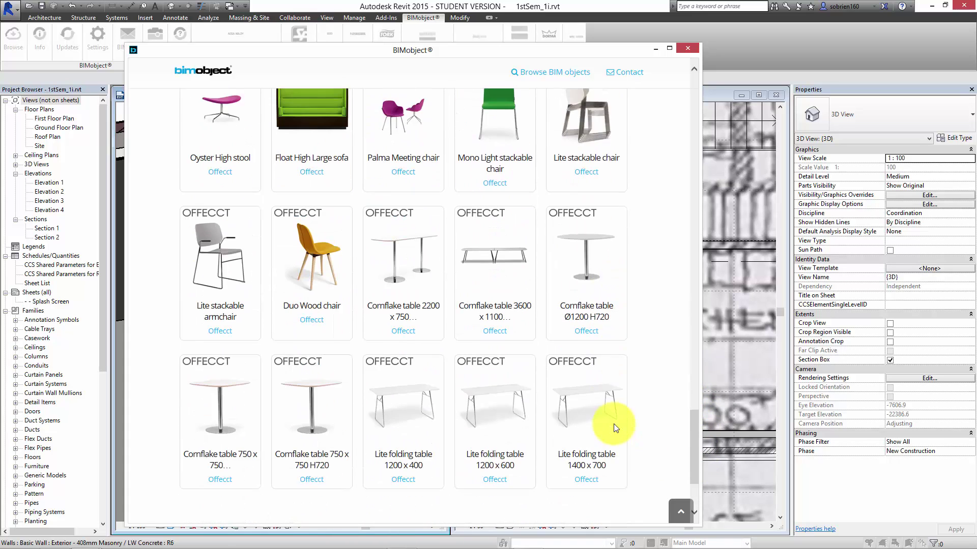
Load Offecct's Duo_Wood_Chair.rfa from BIMobject into the project and place one chair on the kitchen floor in front of the corner cabinet.
{"action": "left_click", "coordinate": [337, 285]}
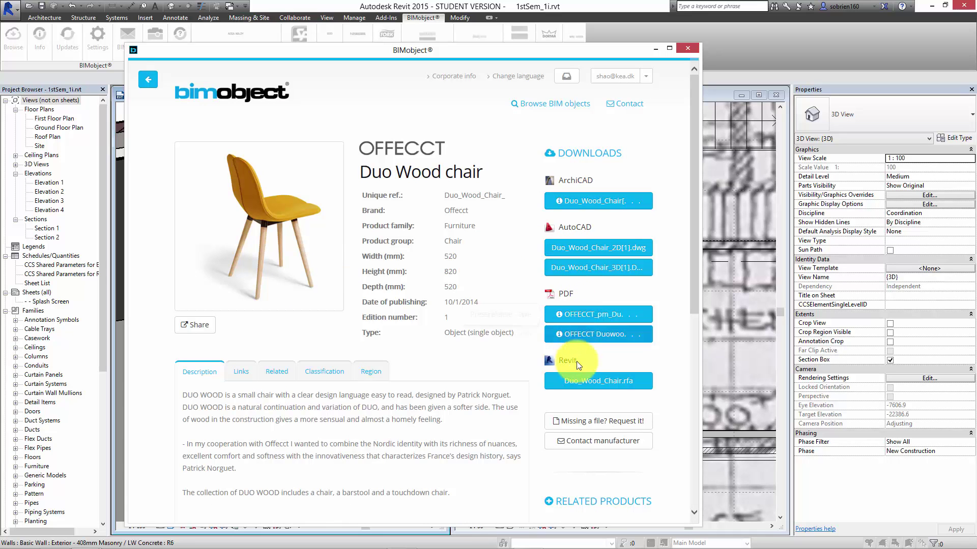
{"action": "left_click", "coordinate": [579, 383]}
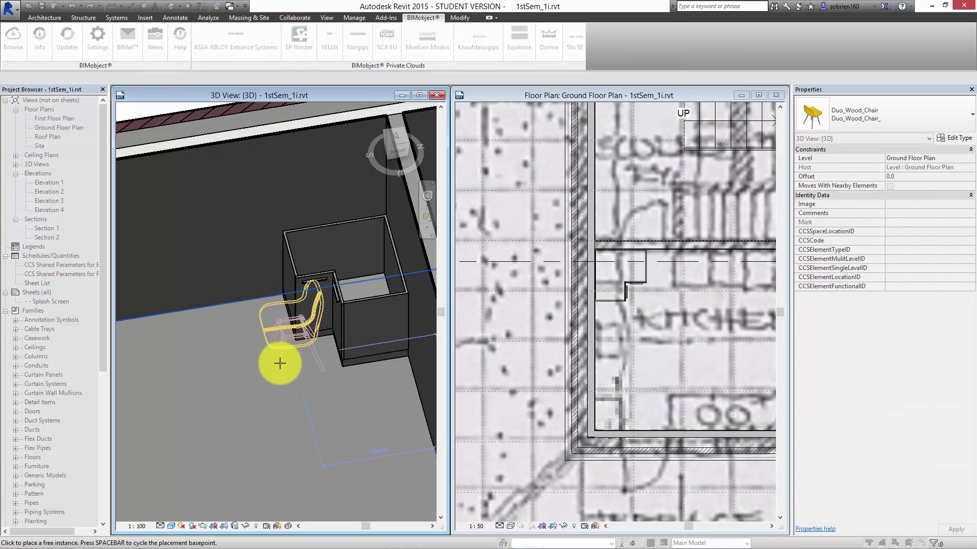
{"action": "left_click", "coordinate": [355, 425]}
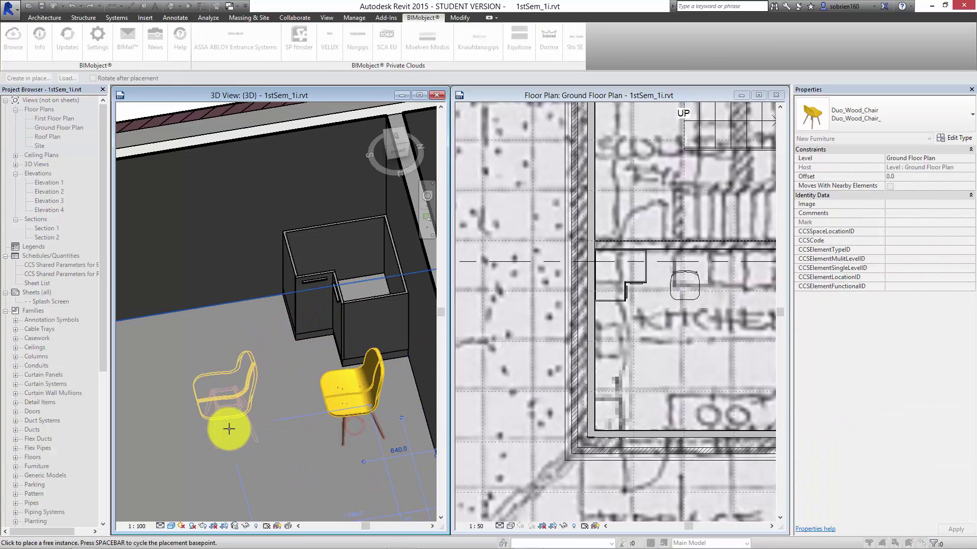
{"action": "key", "text": "Escape"}
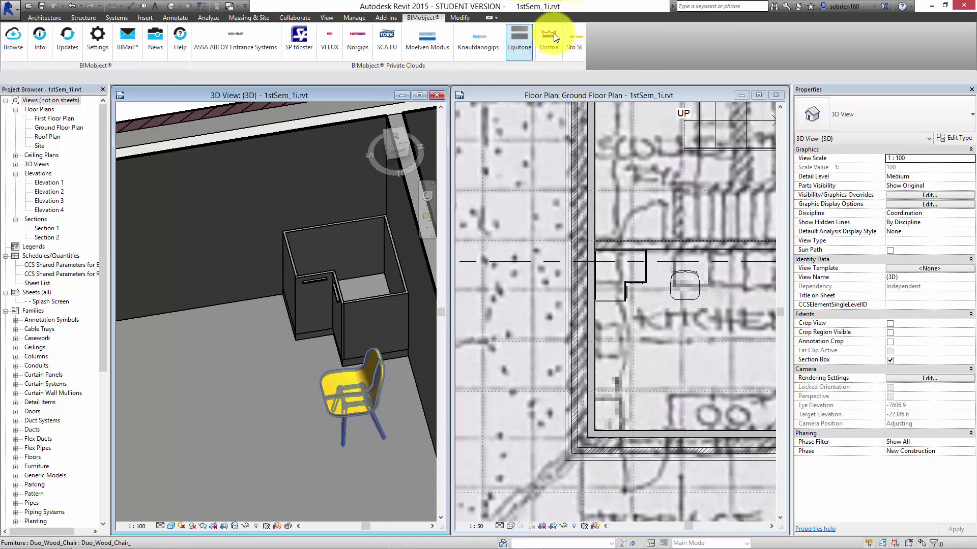
Open the Autodesk Exchange Apps page for Revit again and return to the 1stSem_1i project.
{"action": "left_click", "coordinate": [885, 9]}
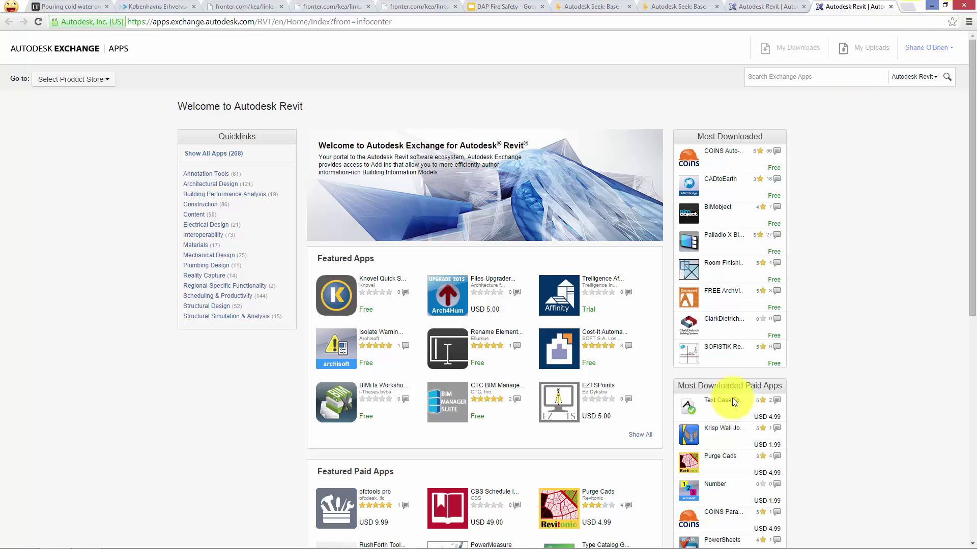
{"action": "mouse_move", "coordinate": [654, 545]}
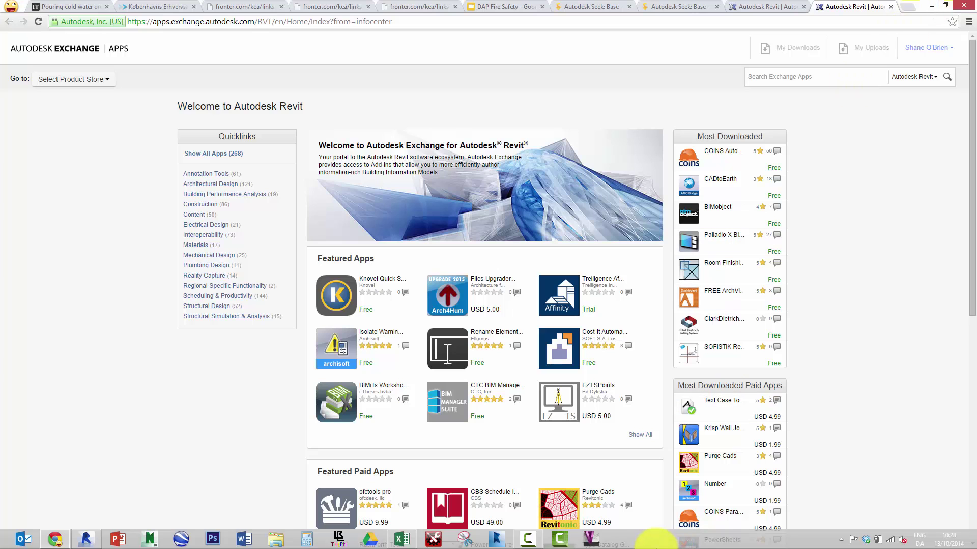
{"action": "left_click", "coordinate": [529, 539]}
{"action": "left_click", "coordinate": [817, 481]}
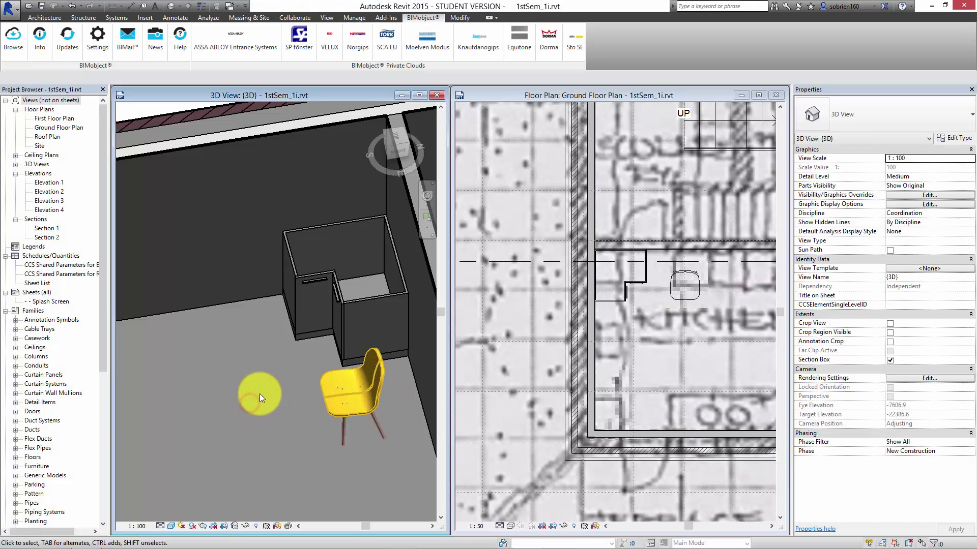
Examine the type properties of the placed Duo Wood chair, including its materials, dimensions and identity data, without changing them.
{"action": "middle_click_drag", "start_coordinate": [260, 394], "coordinate": [291, 450], "text": "shift"}
{"action": "left_click", "coordinate": [292, 448]}
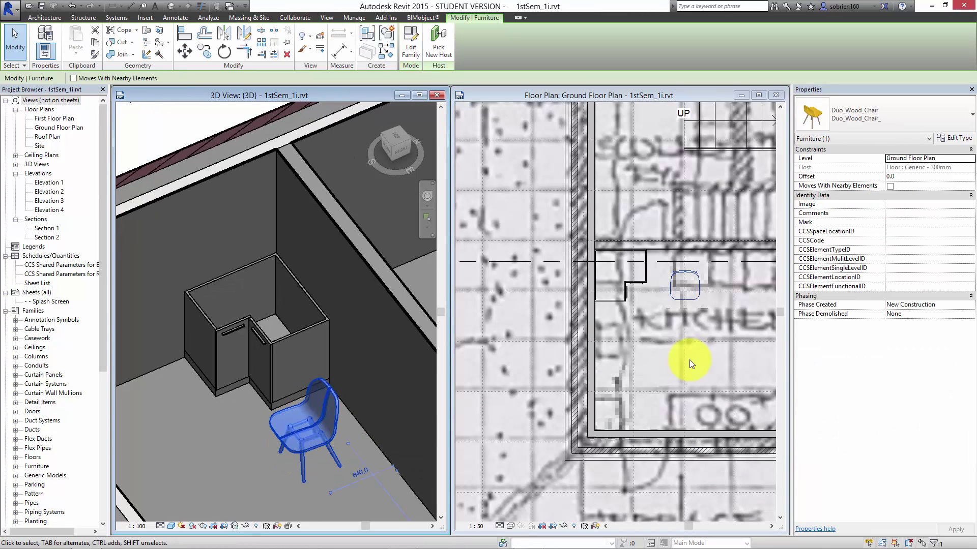
{"action": "left_click", "coordinate": [951, 138]}
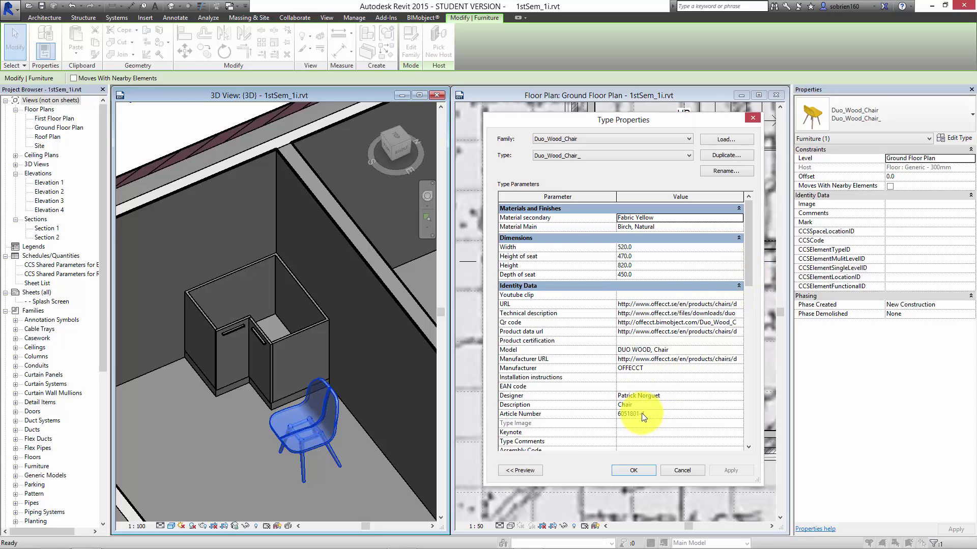
{"action": "left_click_drag", "start_coordinate": [746, 270], "coordinate": [725, 272]}
{"action": "left_click", "coordinate": [674, 470]}
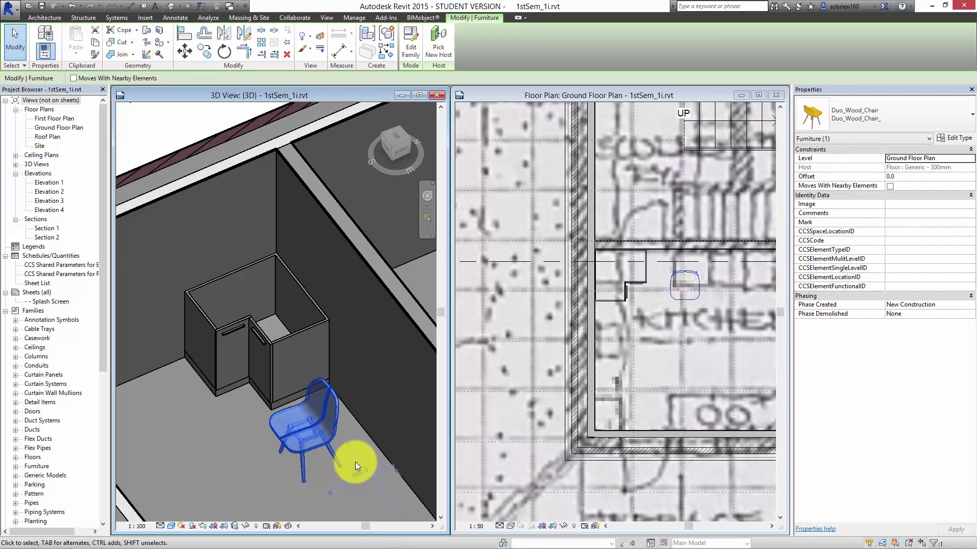
{"action": "left_click", "coordinate": [319, 471]}
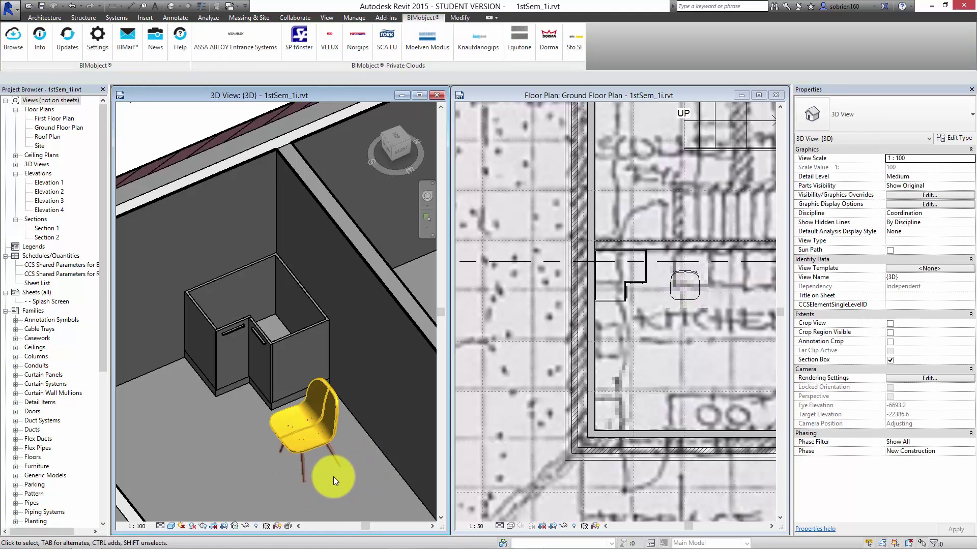
Move the chair away from the corner cabinet into the open kitchen floor and make the Ground Floor Plan the active view.
{"action": "scroll", "coordinate": [321, 462], "scroll_direction": "down", "scroll_amount": 5}
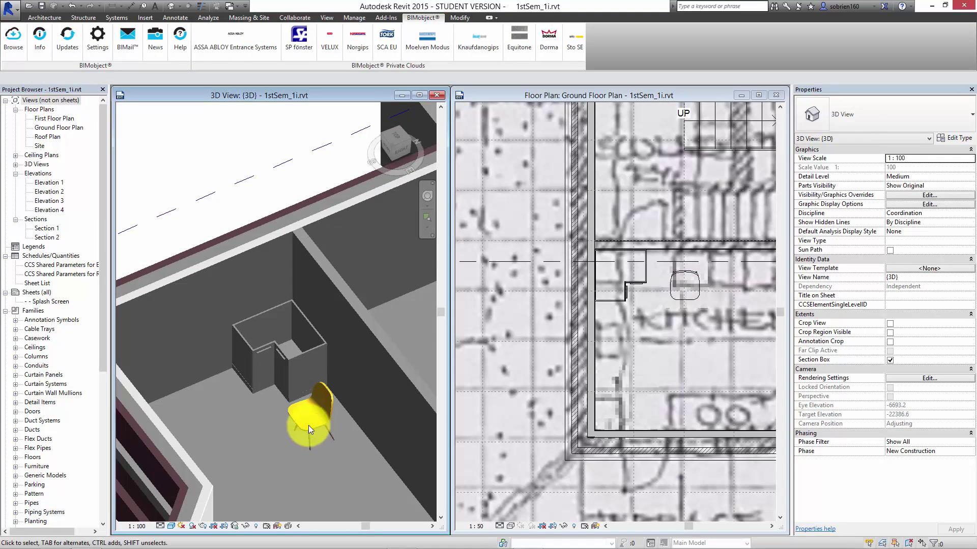
{"action": "left_click", "coordinate": [309, 429]}
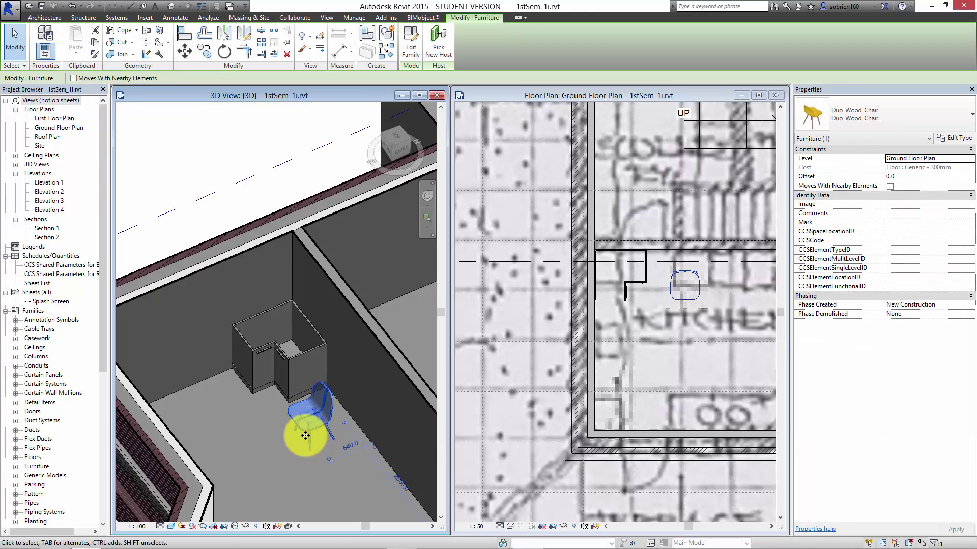
{"action": "left_click_drag", "start_coordinate": [305, 441], "coordinate": [338, 463]}
{"action": "left_click", "coordinate": [339, 463]}
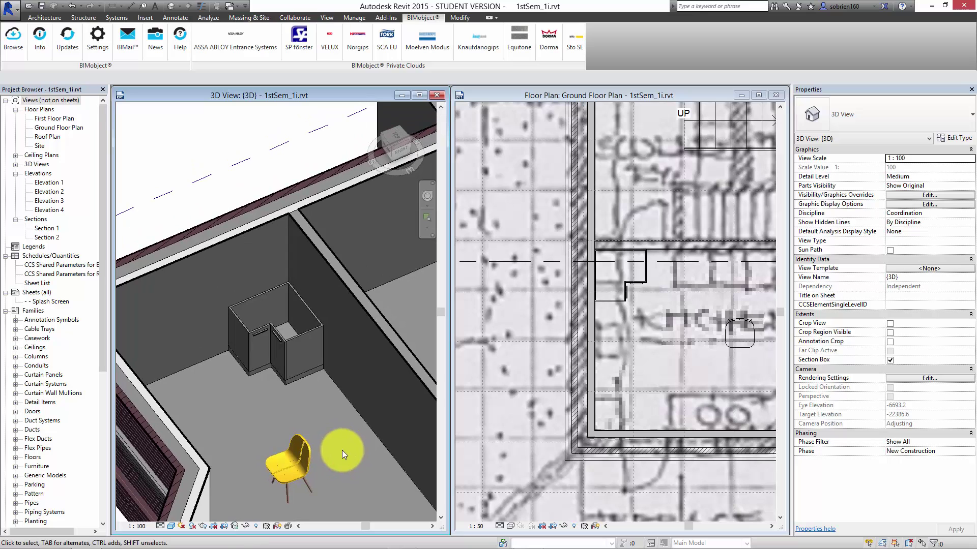
{"action": "left_click", "coordinate": [647, 352]}
{"action": "middle_click_drag", "start_coordinate": [647, 352], "coordinate": [600, 349]}
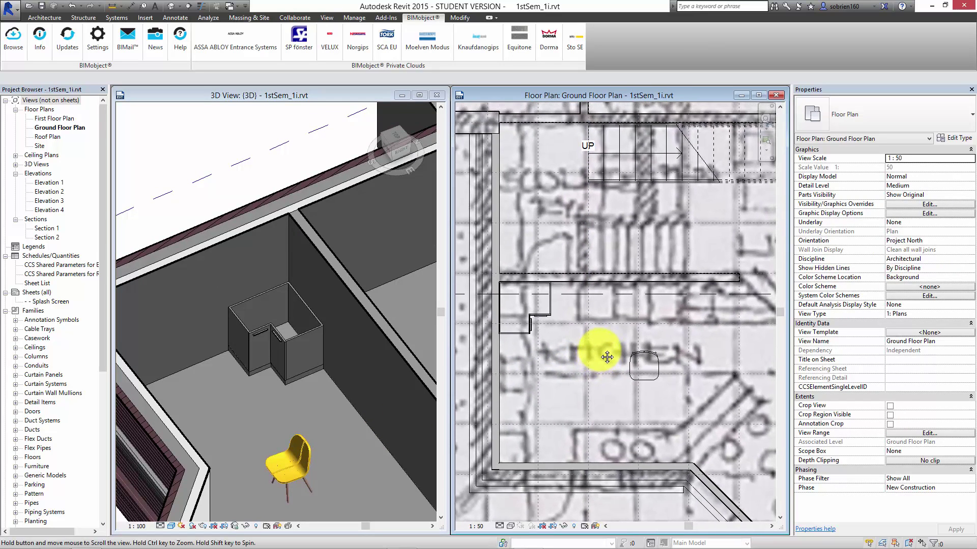
Place a Base Cabinet - Single door component of type 600mm against the upper kitchen wall, directly beside the corner cabinet.
{"action": "left_click", "coordinate": [47, 19]}
{"action": "left_click", "coordinate": [115, 53]}
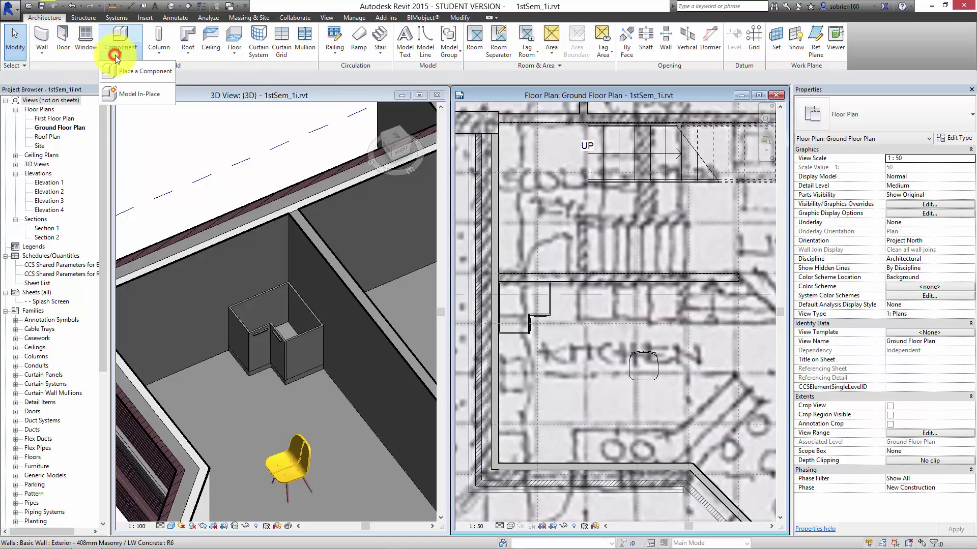
{"action": "left_click", "coordinate": [127, 70]}
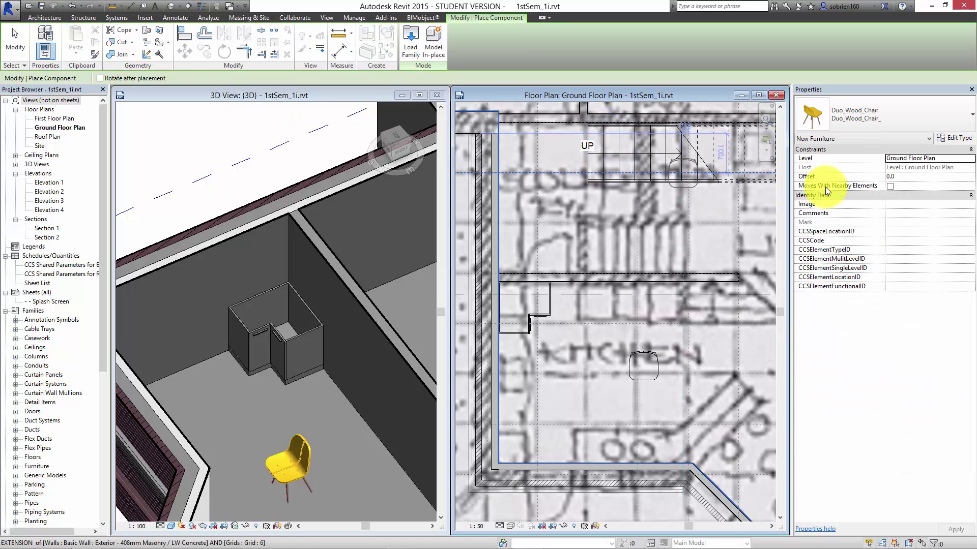
{"action": "left_click", "coordinate": [943, 118]}
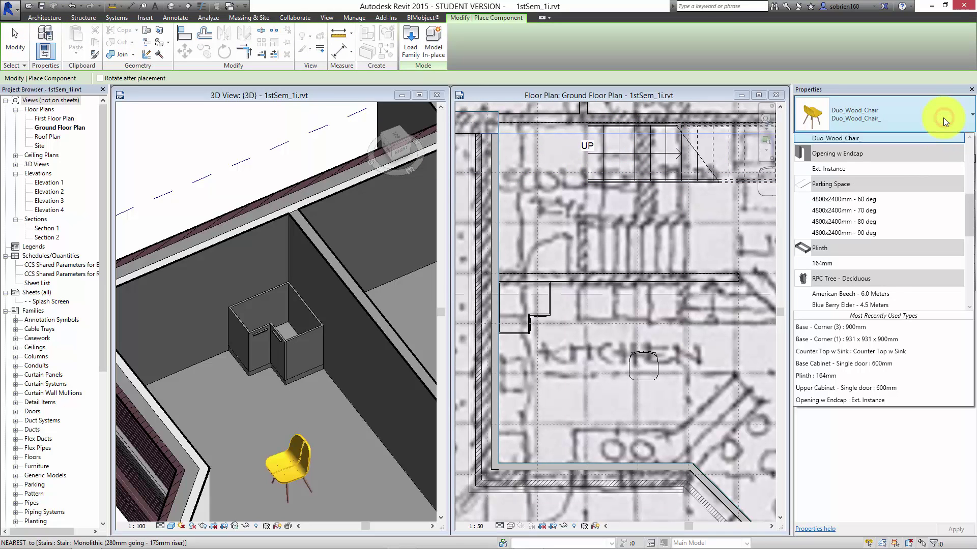
{"action": "left_click_drag", "start_coordinate": [970, 216], "coordinate": [969, 143]}
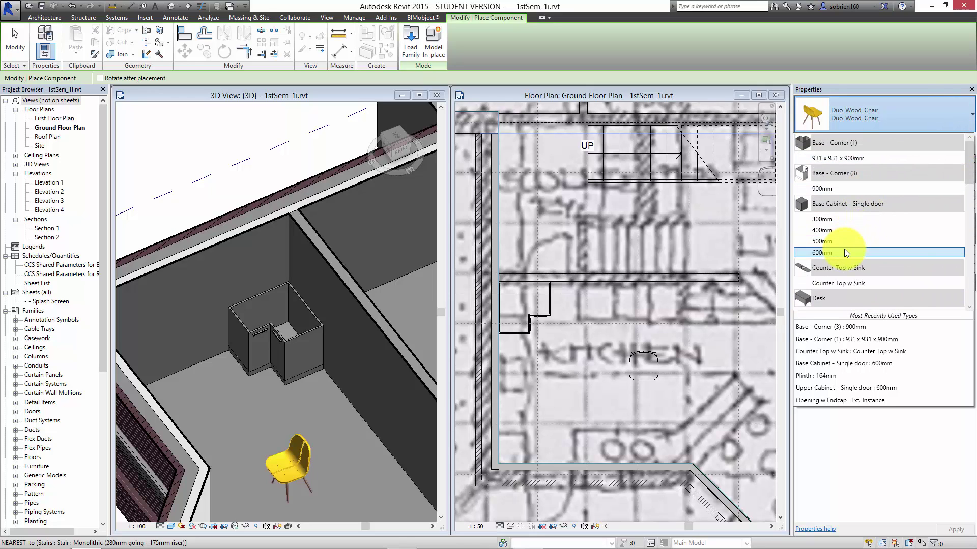
{"action": "mouse_move", "coordinate": [844, 251]}
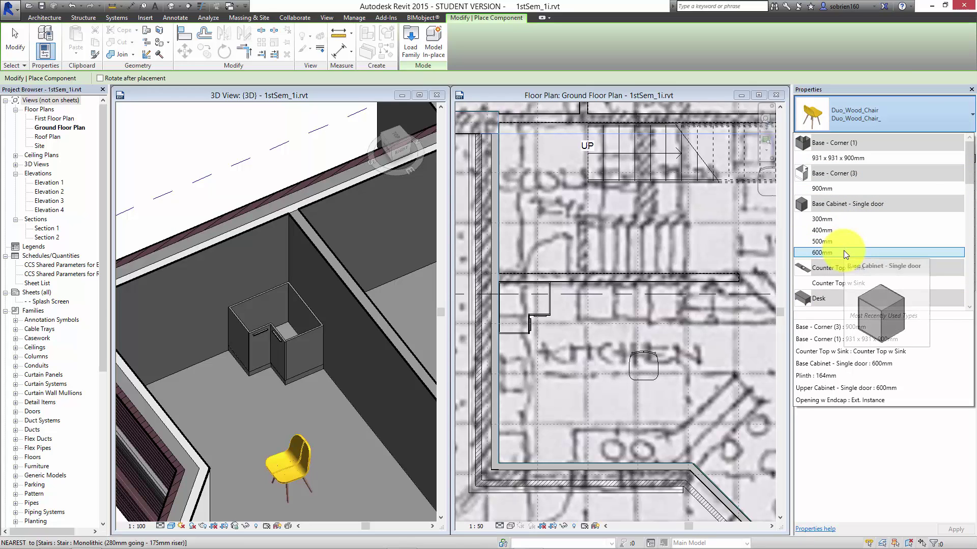
{"action": "left_click", "coordinate": [843, 251]}
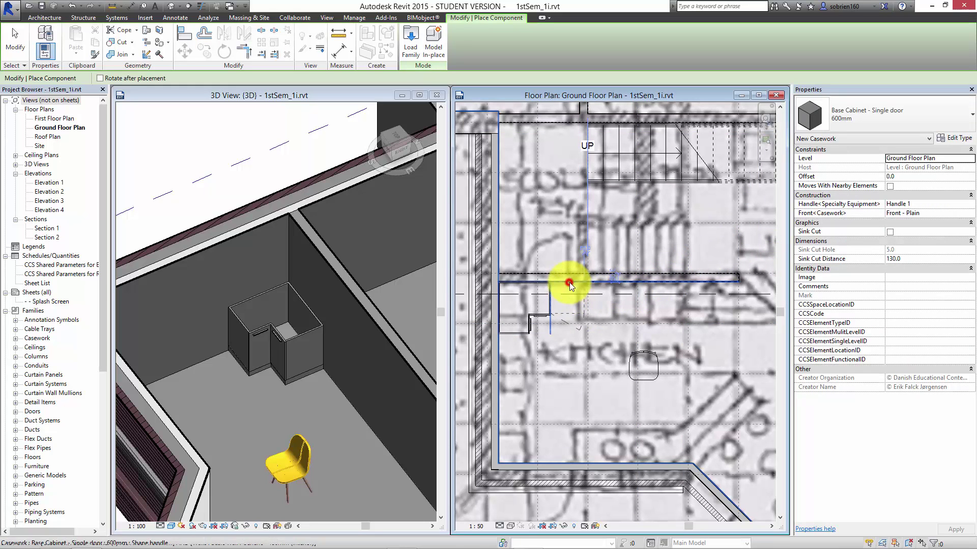
{"action": "left_click", "coordinate": [569, 282]}
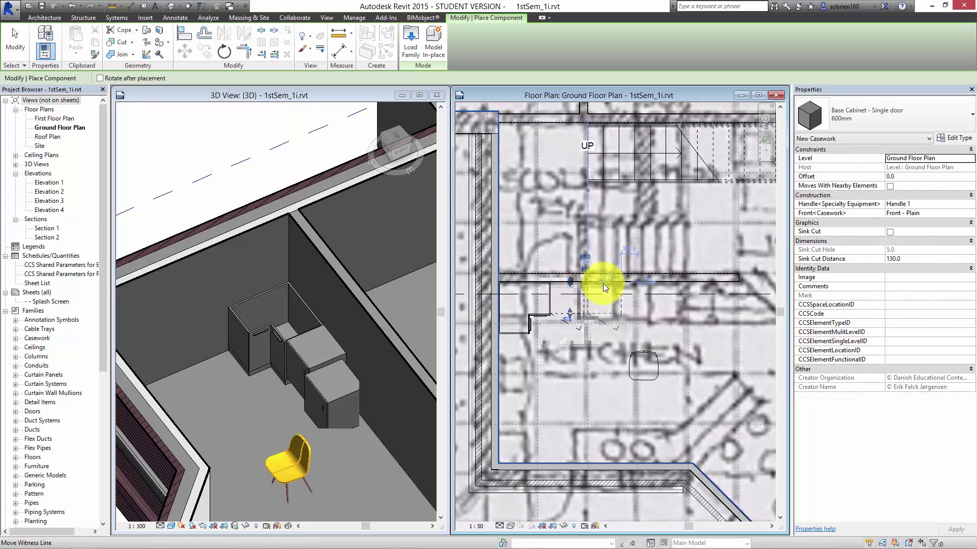
{"action": "scroll", "coordinate": [602, 283], "scroll_direction": "up", "scroll_amount": 5}
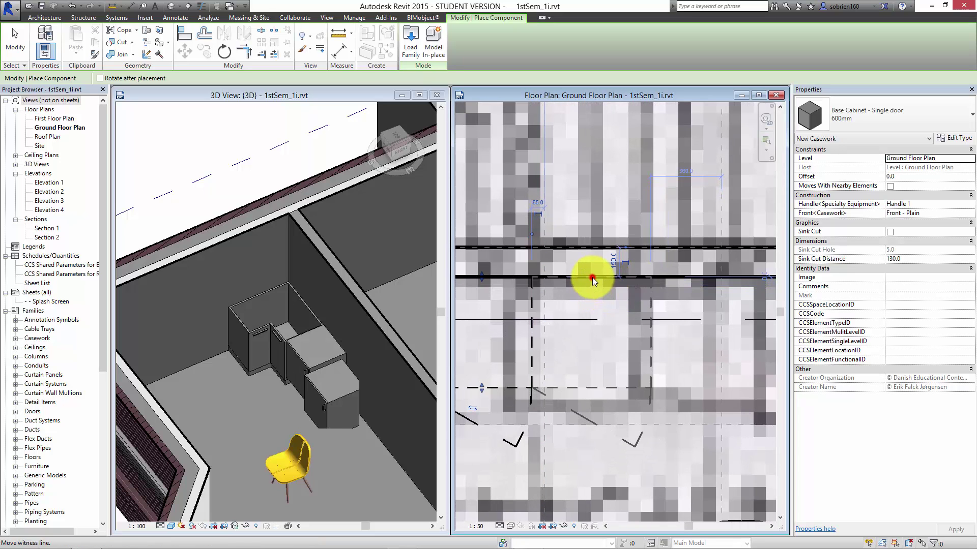
{"action": "left_click", "coordinate": [592, 279]}
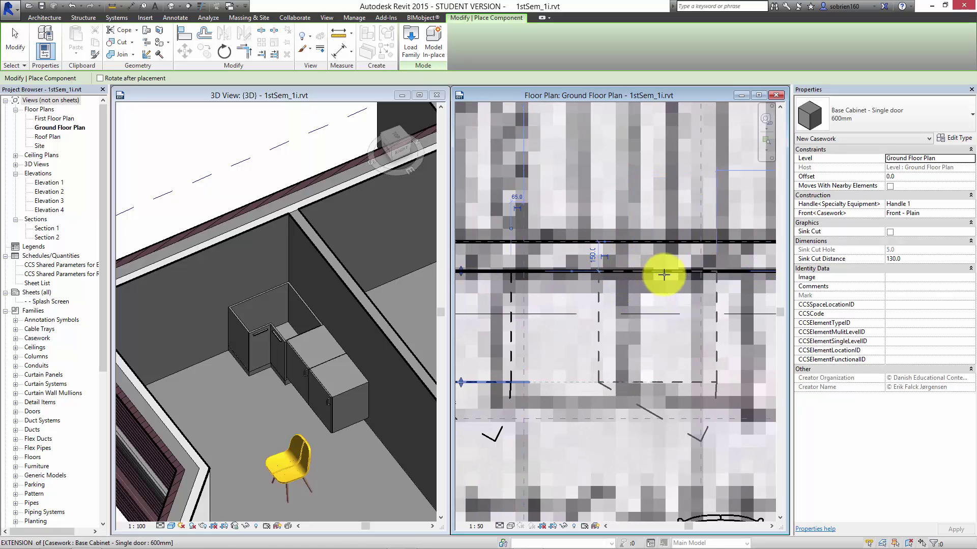
{"action": "left_click", "coordinate": [684, 281]}
{"action": "key", "text": "Escape"}
{"action": "key", "text": "Escape"}
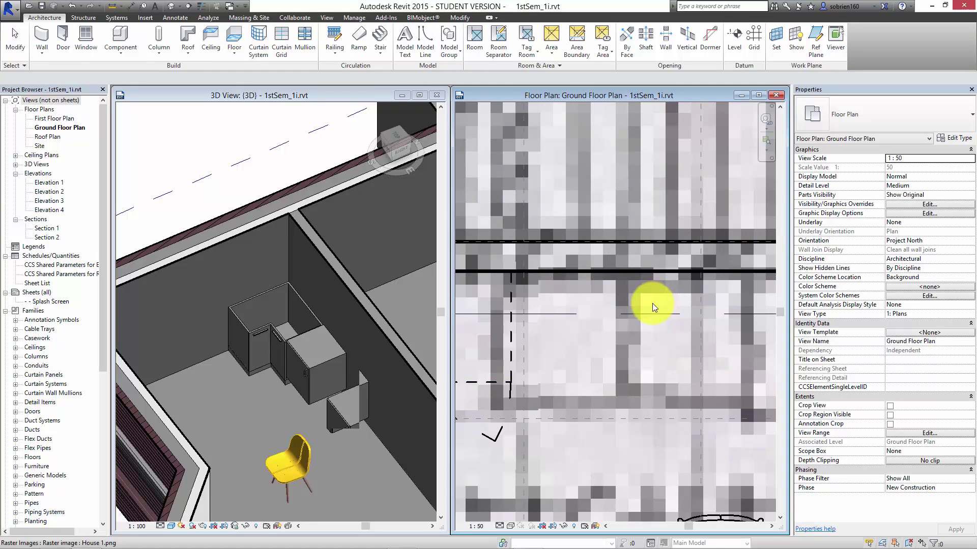
Select the placed single-door base cabinet in the 3D view and examine how it sits beside the corner cabinet.
{"action": "scroll", "coordinate": [652, 303], "scroll_direction": "down", "scroll_amount": 5}
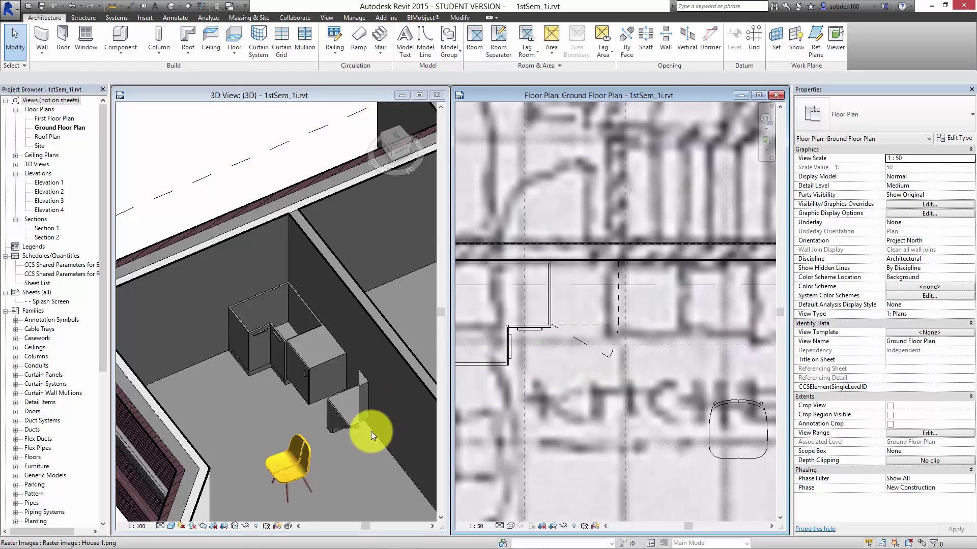
{"action": "left_click", "coordinate": [340, 423]}
{"action": "middle_click_drag", "start_coordinate": [350, 429], "coordinate": [298, 421], "text": "shift"}
{"action": "left_click", "coordinate": [295, 426]}
{"action": "scroll", "coordinate": [296, 407], "scroll_direction": "up", "scroll_amount": 2}
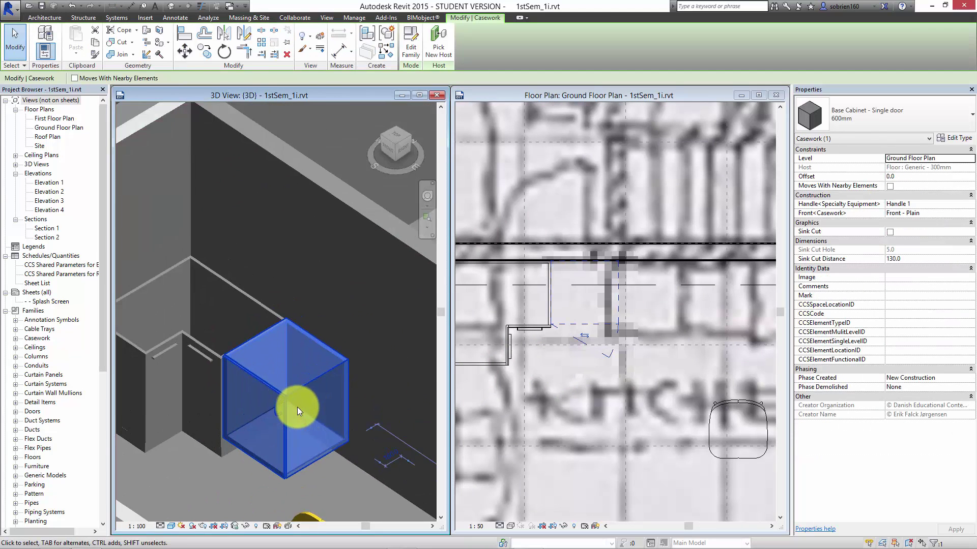
{"action": "scroll", "coordinate": [298, 405], "scroll_direction": "down", "scroll_amount": 3}
{"action": "scroll", "coordinate": [265, 386], "scroll_direction": "up", "scroll_amount": 4}
{"action": "scroll", "coordinate": [265, 385], "scroll_direction": "down", "scroll_amount": 3}
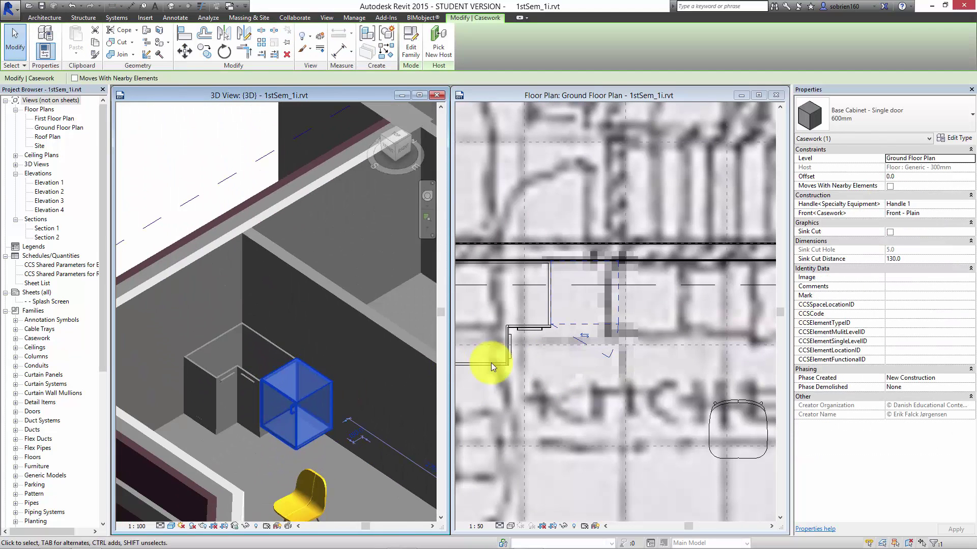
Copy the 600mm single-door base cabinet 600 mm along the kitchen wall, away from the corner cabinet.
{"action": "left_click", "coordinate": [590, 324]}
{"action": "left_click", "coordinate": [605, 324]}
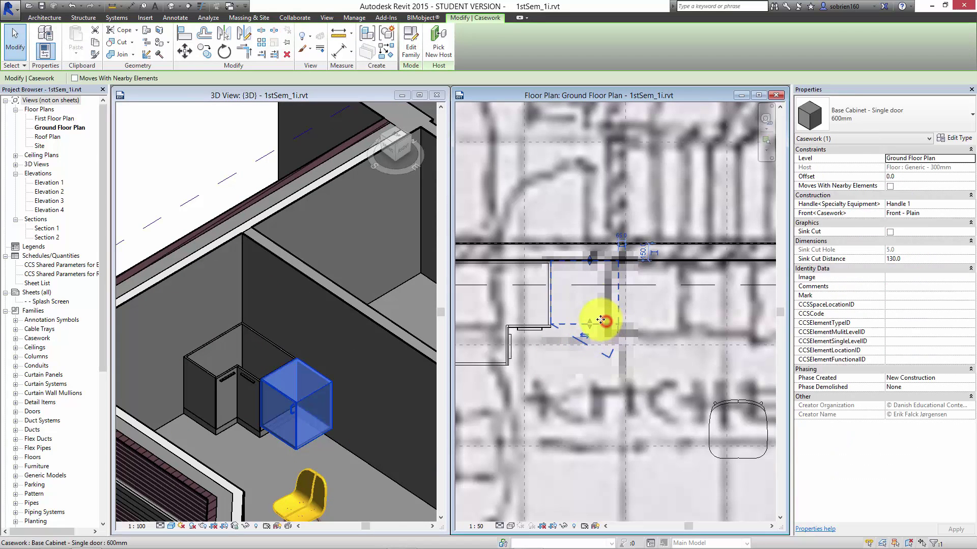
{"action": "left_click", "coordinate": [204, 52]}
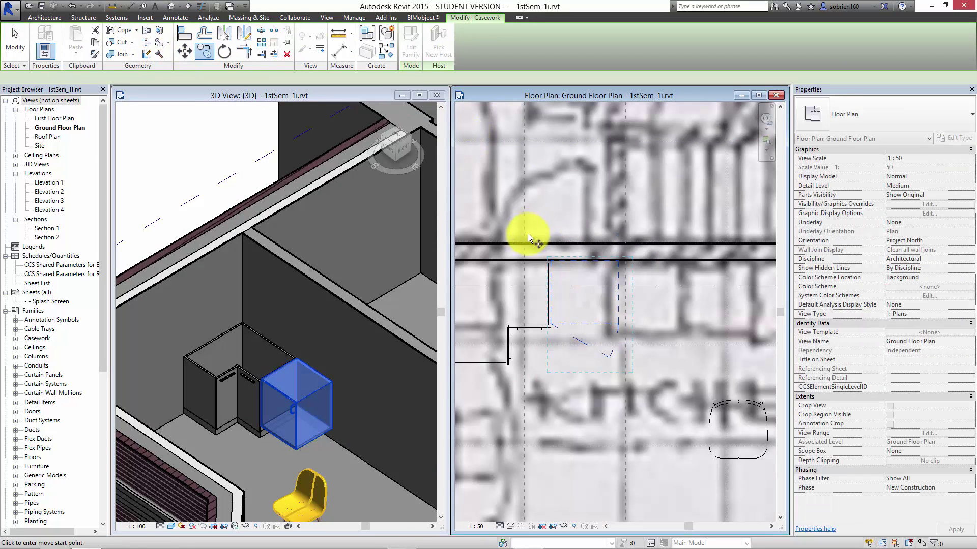
{"action": "left_click", "coordinate": [551, 261]}
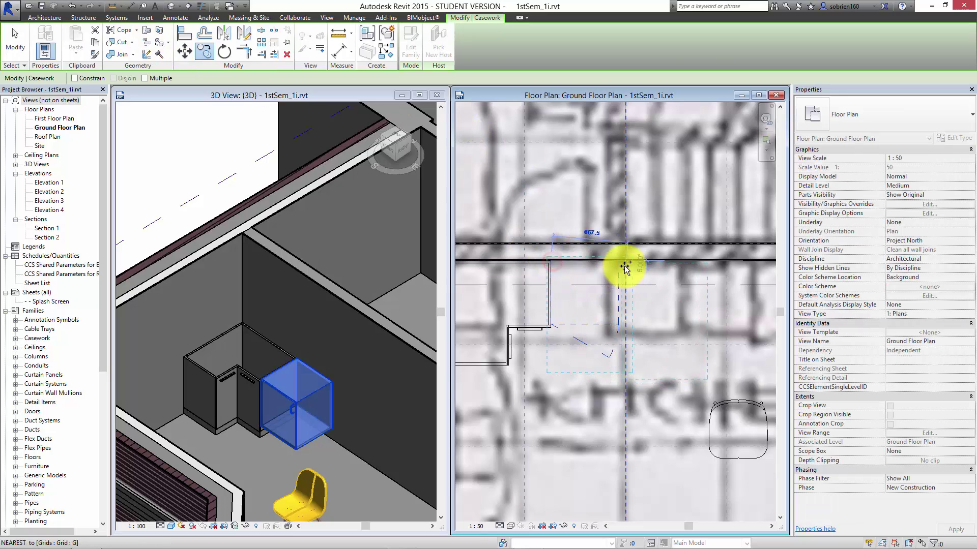
{"action": "scroll", "coordinate": [623, 268], "scroll_direction": "up", "scroll_amount": 4}
{"action": "left_click", "coordinate": [613, 248]}
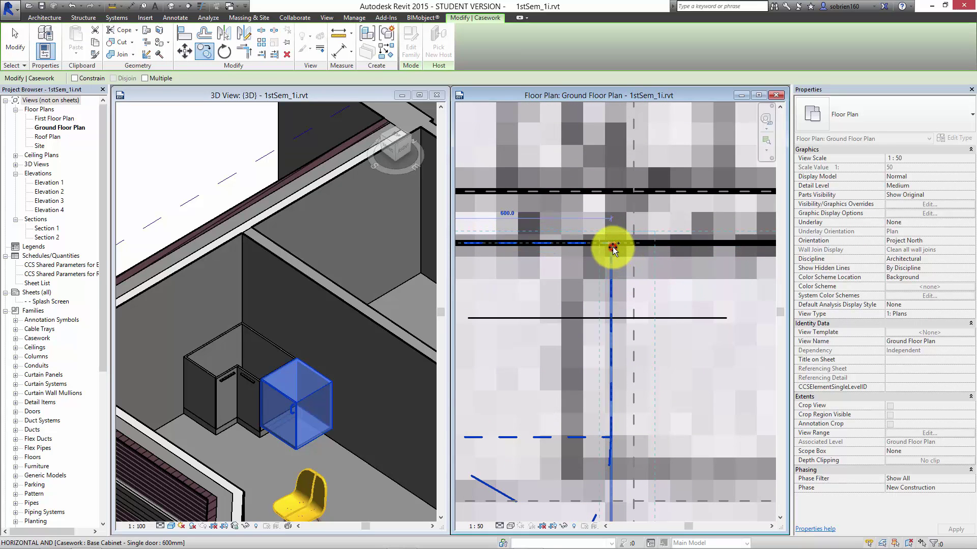
{"action": "scroll", "coordinate": [632, 283], "scroll_direction": "down", "scroll_amount": 5}
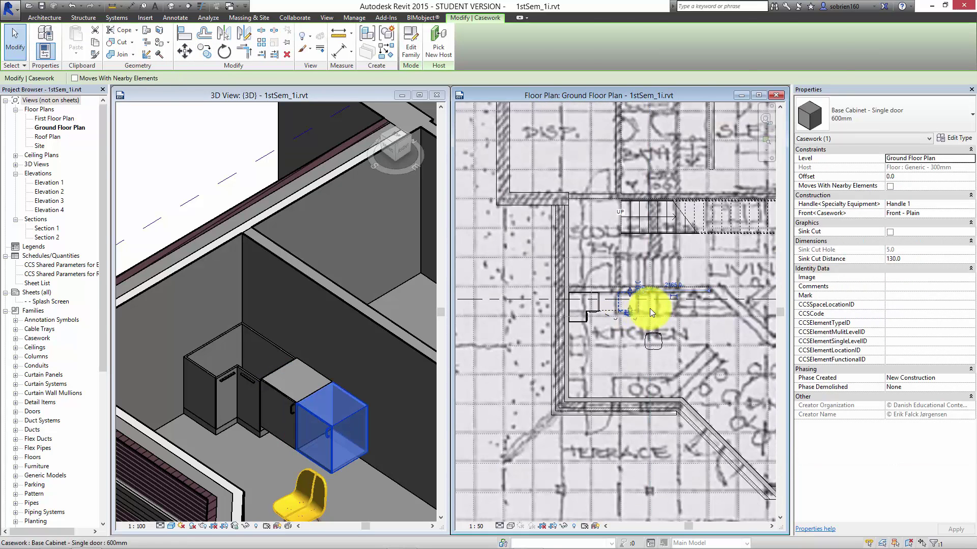
Copy both single-door base cabinets together along the wall so the two copies continue the row end to end.
{"action": "left_click", "coordinate": [649, 308]}
{"action": "scroll", "coordinate": [649, 308], "scroll_direction": "up", "scroll_amount": 4}
{"action": "left_click", "coordinate": [593, 308]}
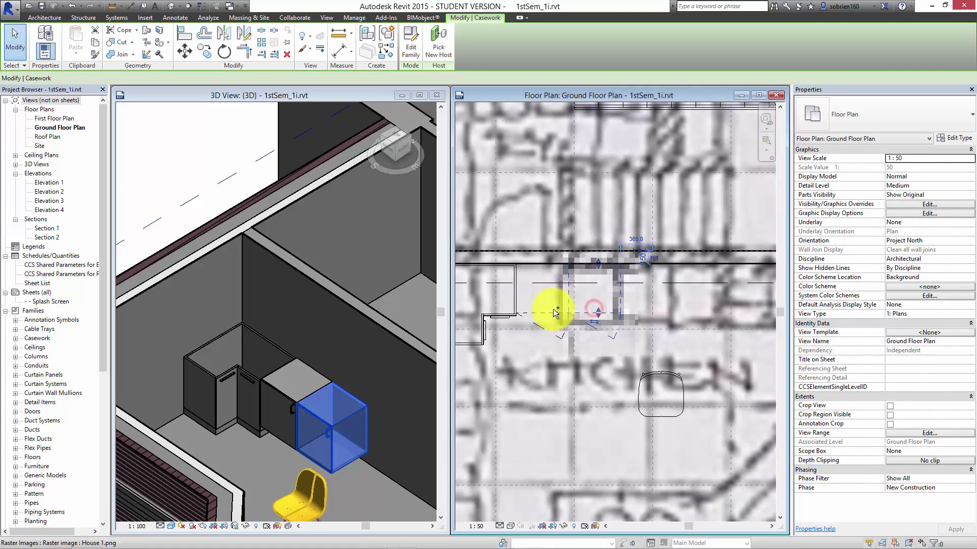
{"action": "left_click", "coordinate": [551, 307], "text": "ctrl"}
{"action": "left_click", "coordinate": [199, 56]}
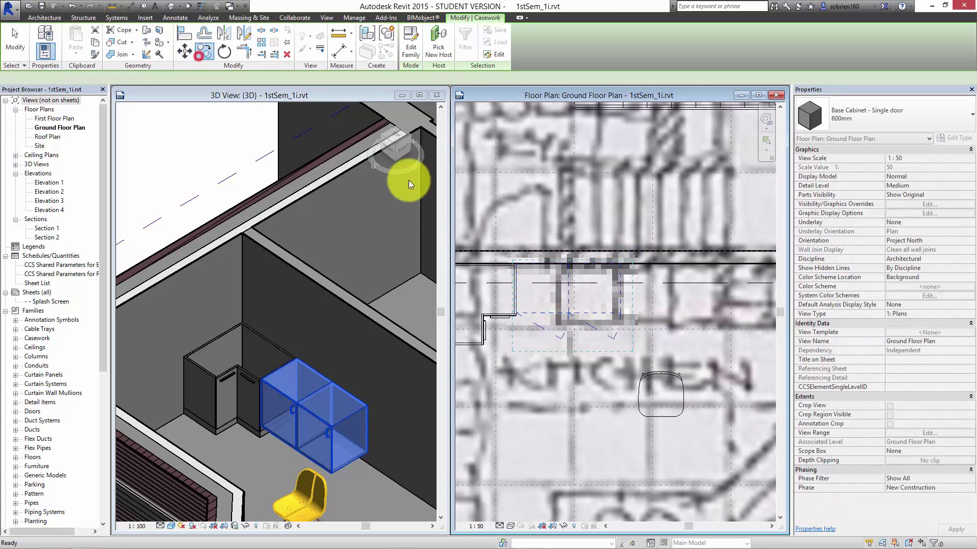
{"action": "left_click", "coordinate": [516, 267]}
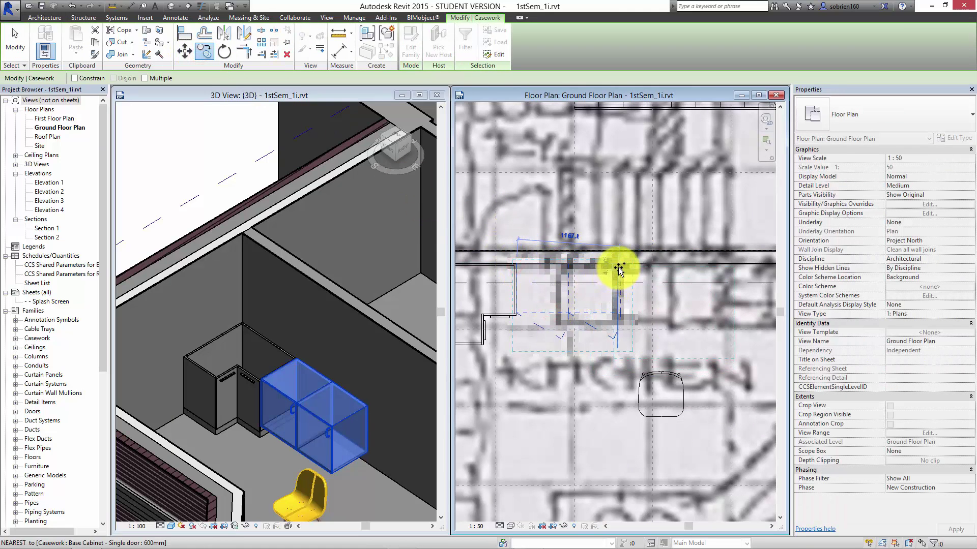
{"action": "scroll", "coordinate": [631, 266], "scroll_direction": "up", "scroll_amount": 4}
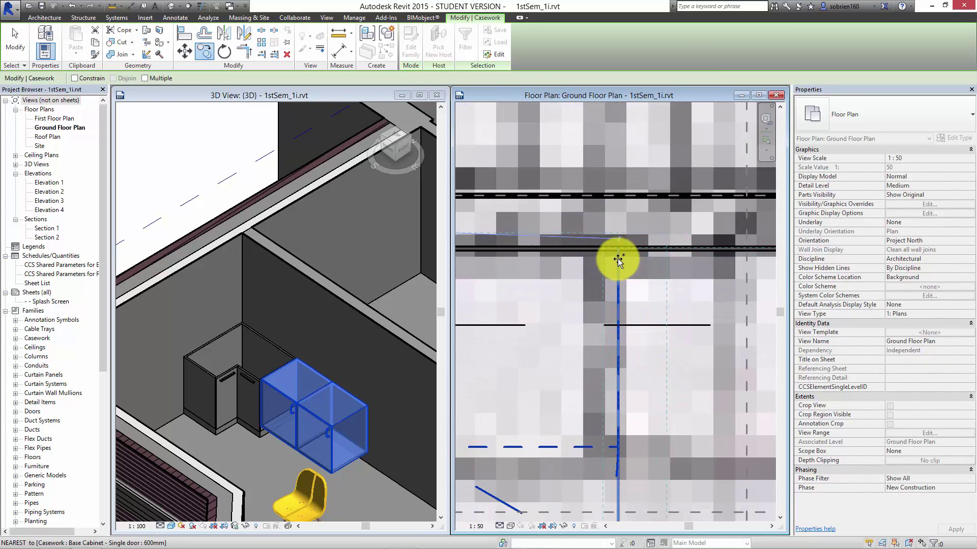
{"action": "left_click", "coordinate": [618, 253]}
{"action": "scroll", "coordinate": [590, 310], "scroll_direction": "down", "scroll_amount": 5}
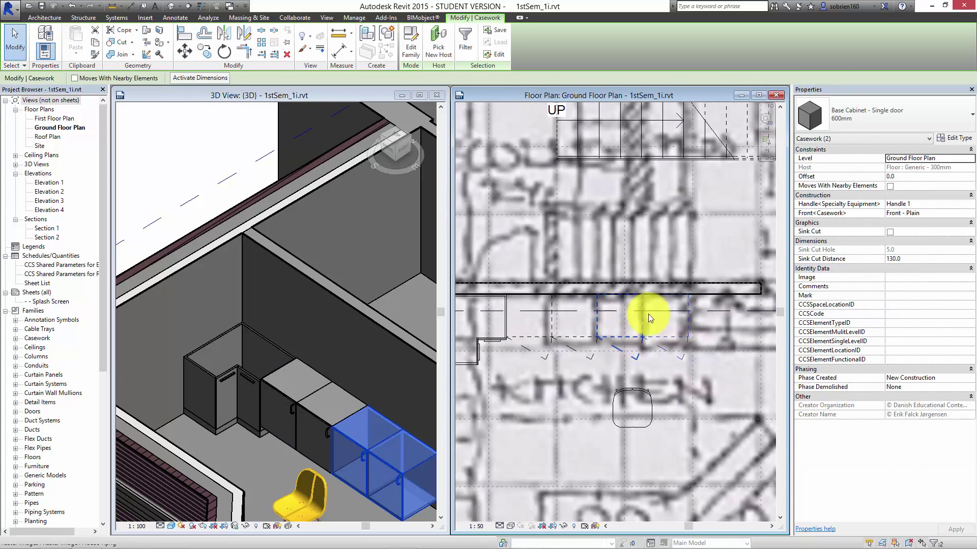
{"action": "key", "text": "Escape"}
{"action": "scroll", "coordinate": [648, 352], "scroll_direction": "down", "scroll_amount": 1}
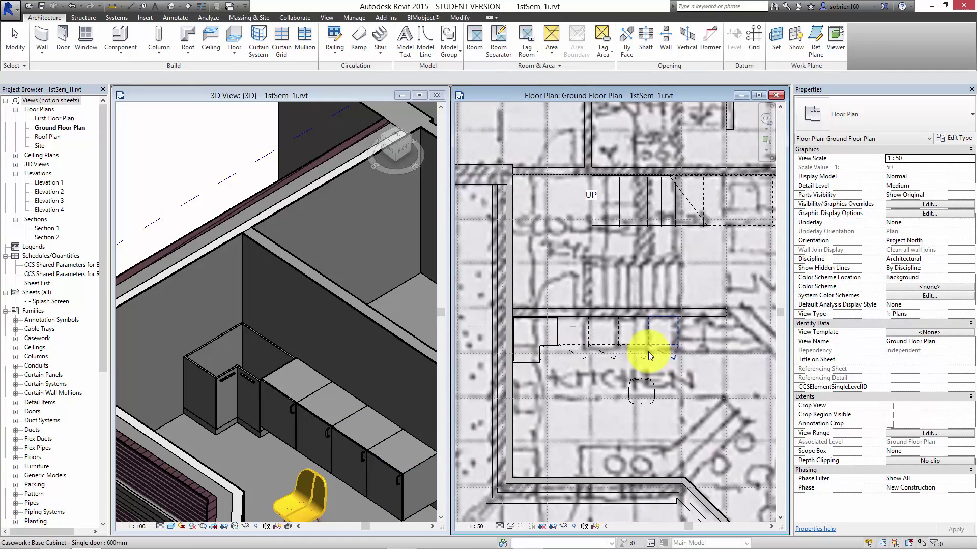
Check which loaded component types could replace the corner cabinet, without changing its type.
{"action": "scroll", "coordinate": [654, 363], "scroll_direction": "down", "scroll_amount": 1}
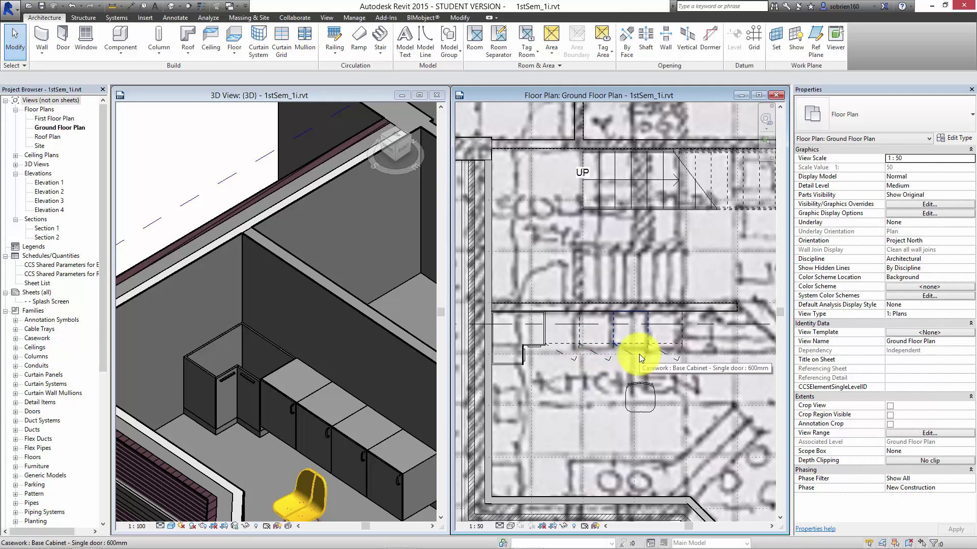
{"action": "middle_click_drag", "start_coordinate": [627, 371], "coordinate": [532, 345]}
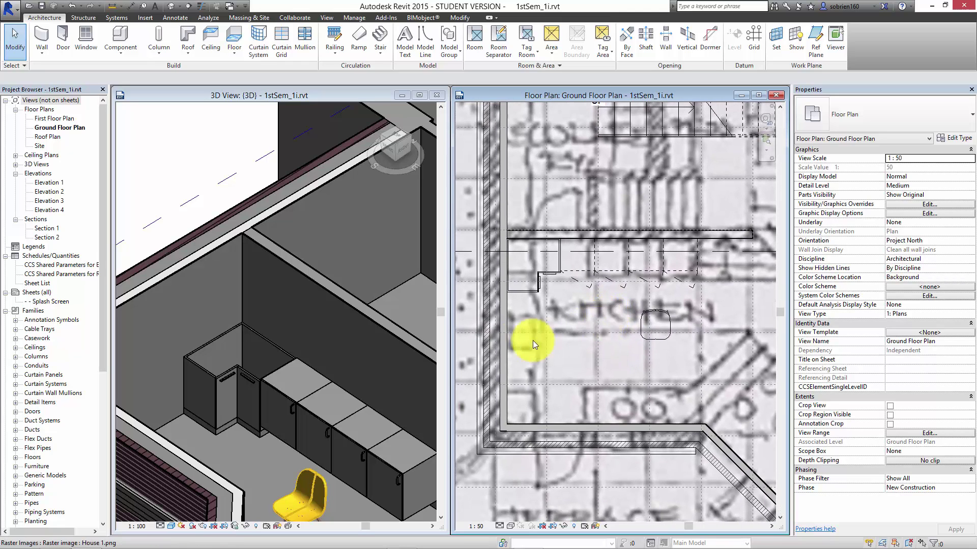
{"action": "left_click", "coordinate": [224, 379]}
{"action": "left_click", "coordinate": [221, 380]}
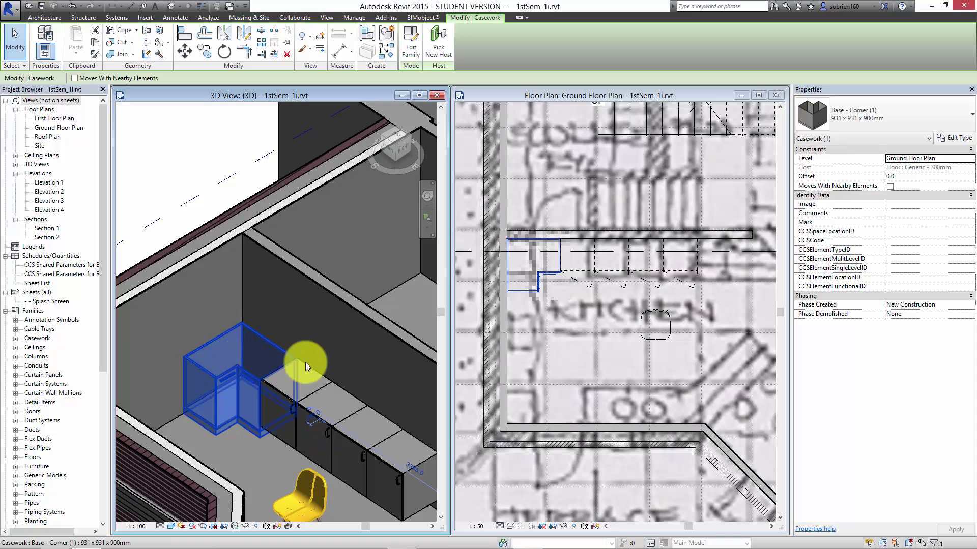
{"action": "left_click", "coordinate": [915, 126]}
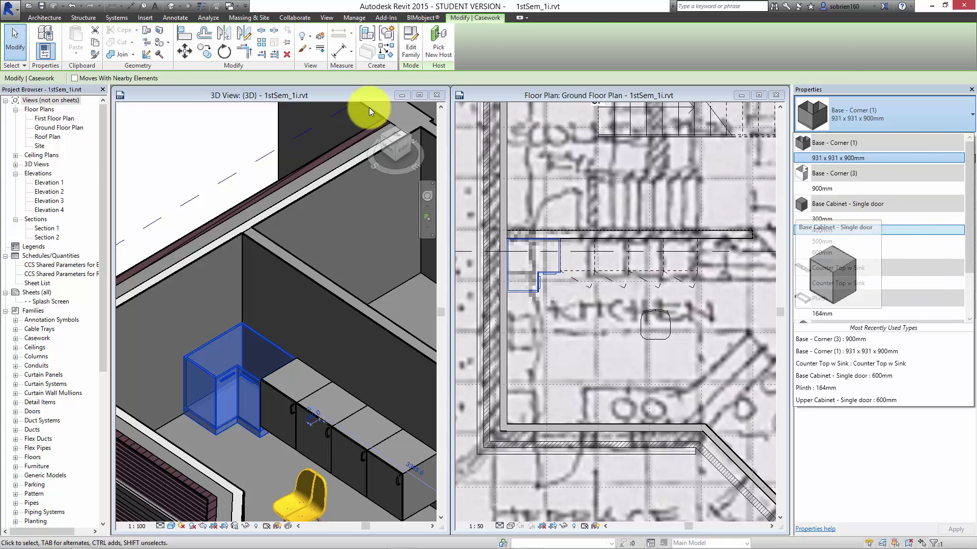
{"action": "key", "text": "Escape"}
{"action": "key", "text": "Escape"}
Load the family Base Cabinet - Corner.rfa from the Cabinet folder of the DanEDU Casework library.
{"action": "left_click", "coordinate": [145, 18]}
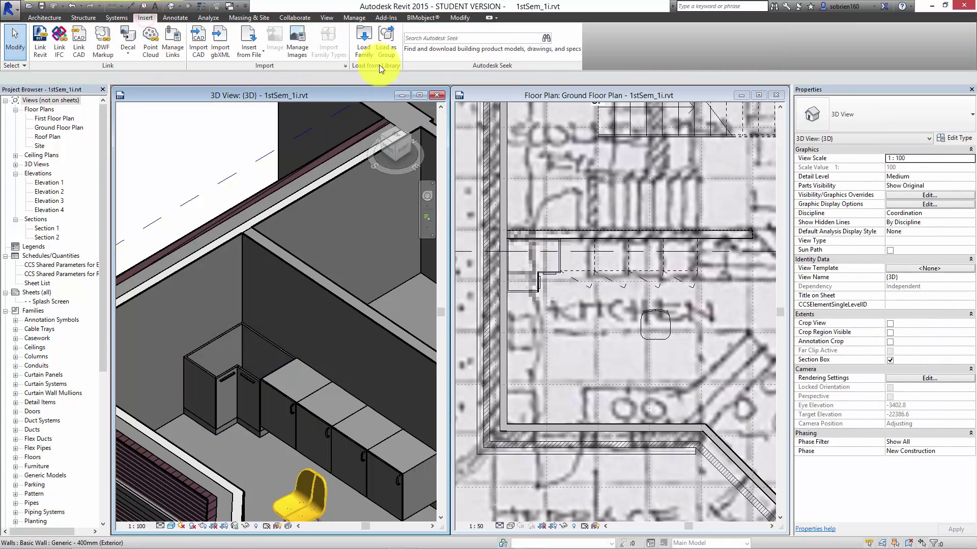
{"action": "left_click", "coordinate": [370, 44]}
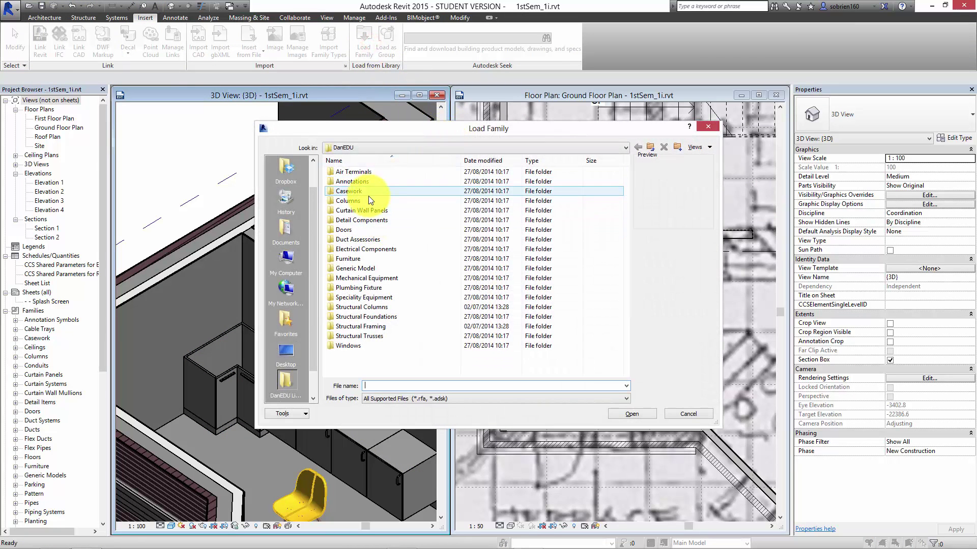
{"action": "double_click", "coordinate": [367, 192]}
{"action": "double_click", "coordinate": [362, 173]}
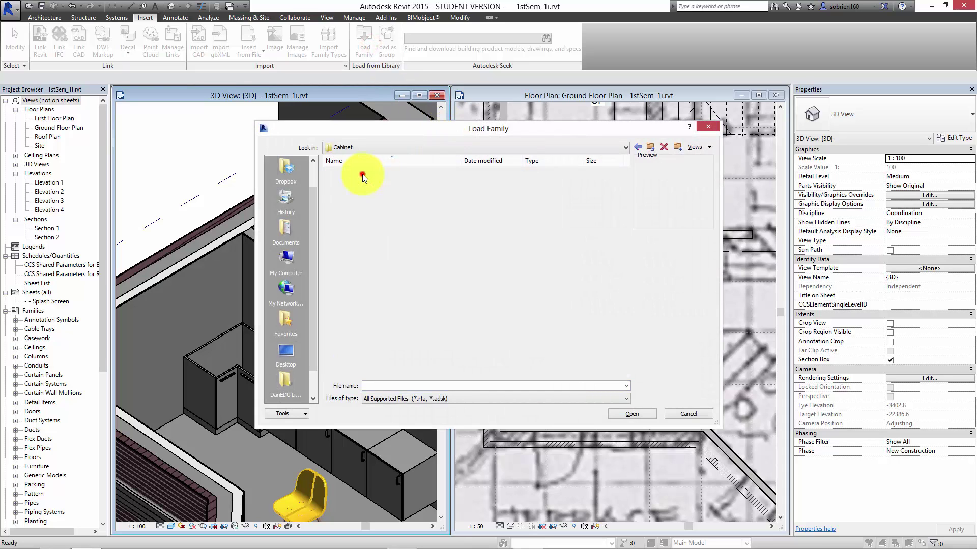
{"action": "left_click", "coordinate": [369, 201]}
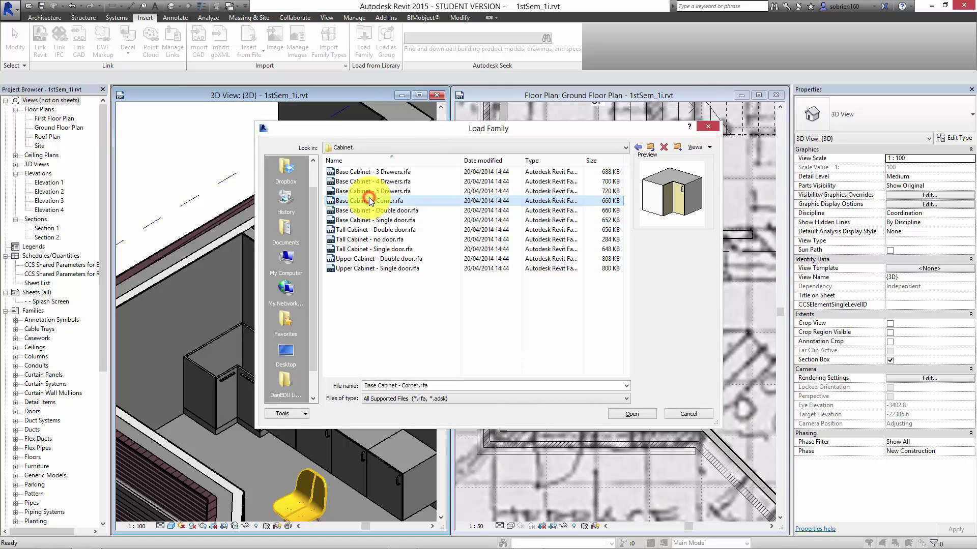
{"action": "left_click", "coordinate": [631, 414]}
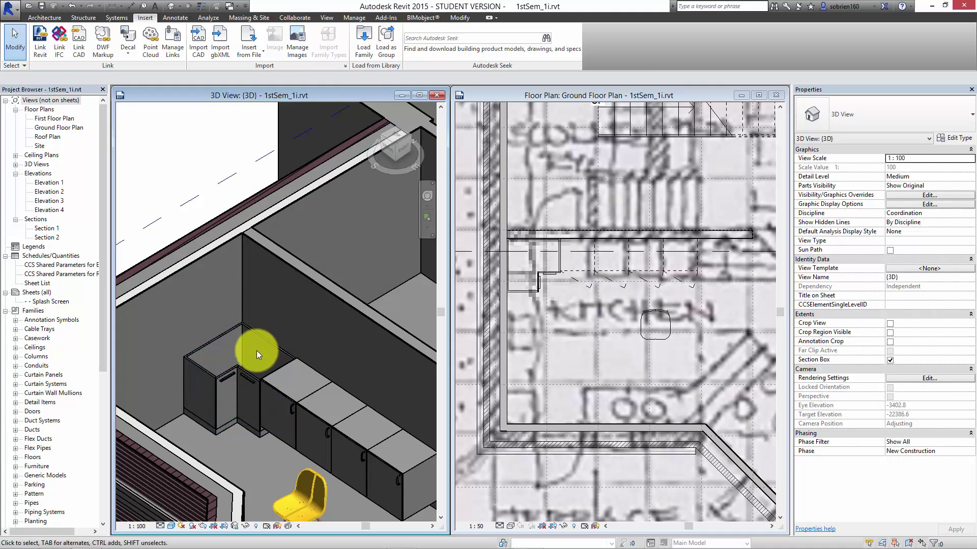
Change the corner cabinet's type to Plinth 164mm.
{"action": "left_click", "coordinate": [245, 372]}
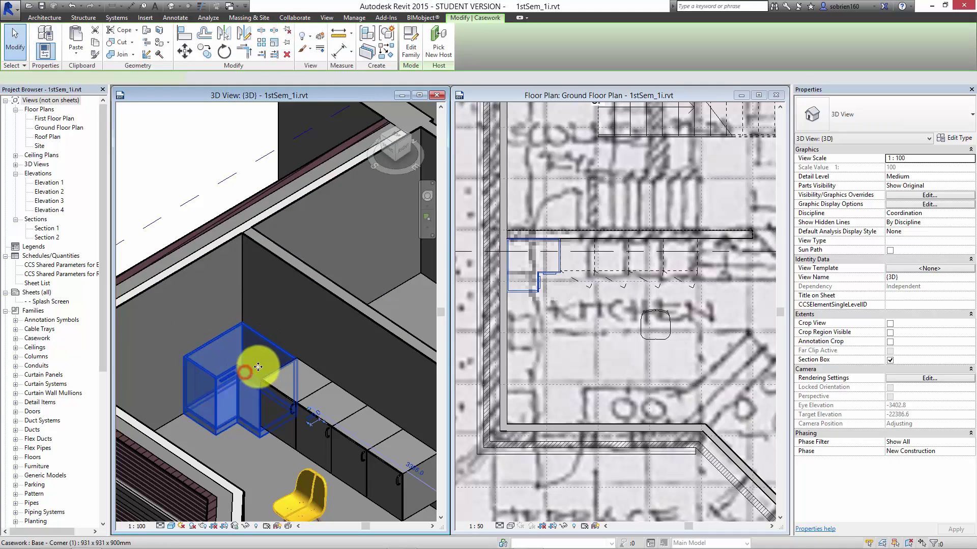
{"action": "left_click", "coordinate": [885, 123]}
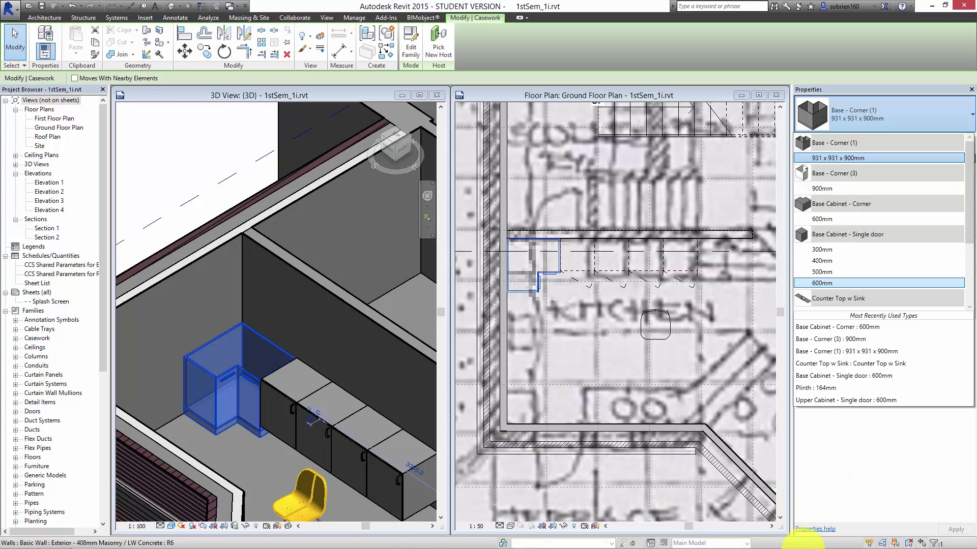
{"action": "mouse_move", "coordinate": [800, 545]}
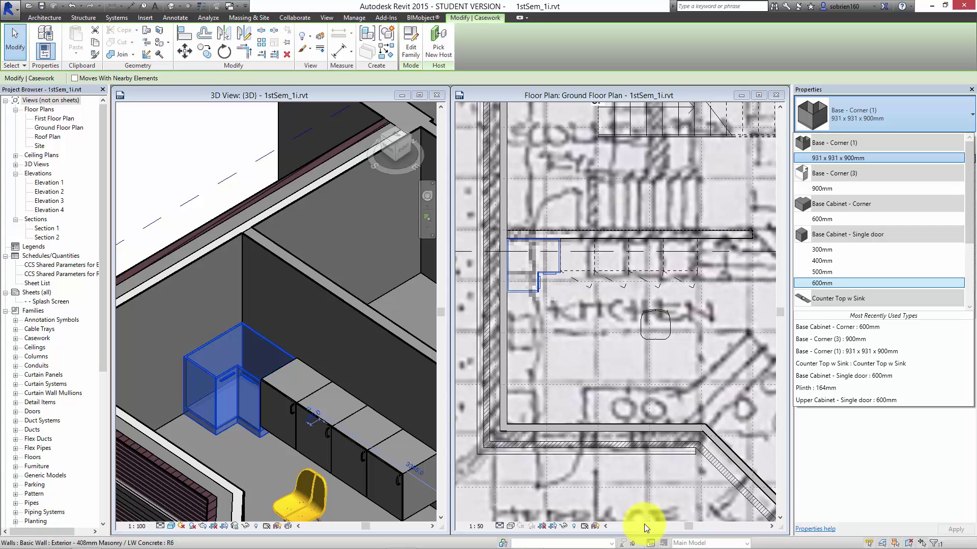
{"action": "scroll", "coordinate": [914, 273], "scroll_direction": "down", "scroll_amount": 1}
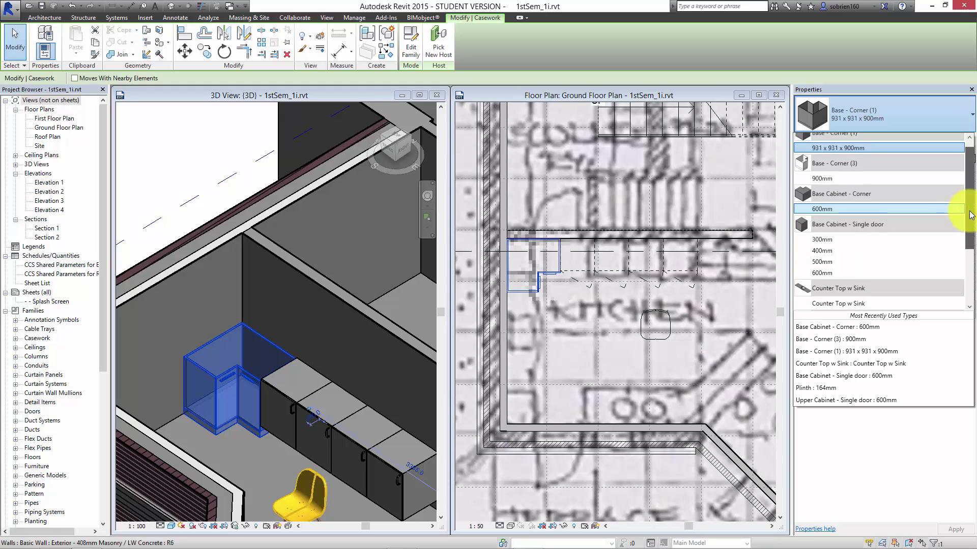
{"action": "left_click_drag", "start_coordinate": [970, 213], "coordinate": [969, 242]}
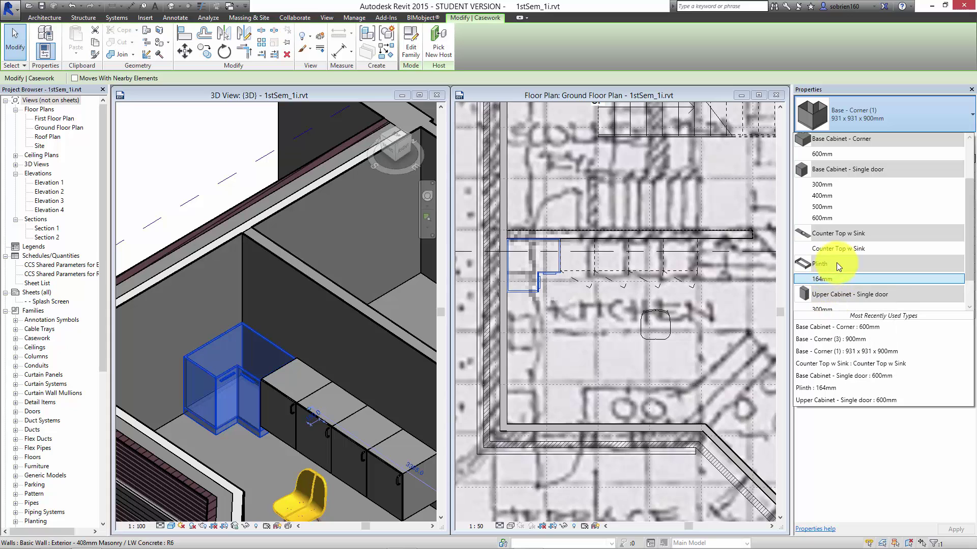
{"action": "left_click", "coordinate": [829, 280]}
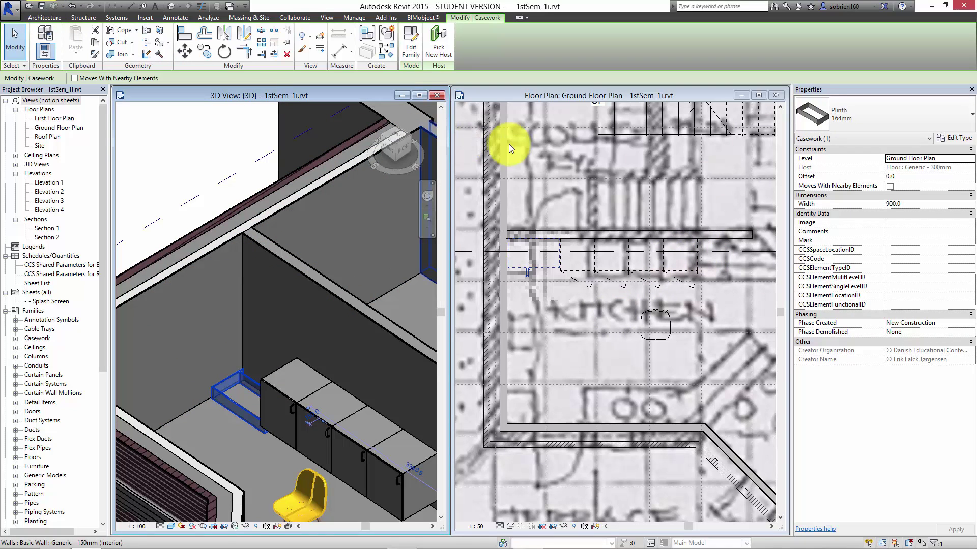
{"action": "key", "text": "Escape"}
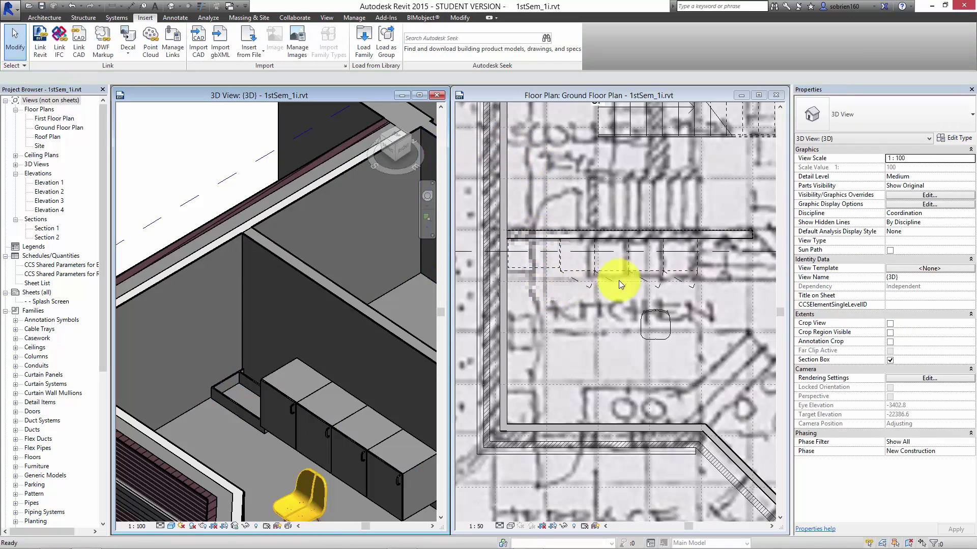
Place a Plinth 164mm component against the kitchen wall in the ground floor plan, starting at the first single-door base cabinet.
{"action": "left_click", "coordinate": [44, 18]}
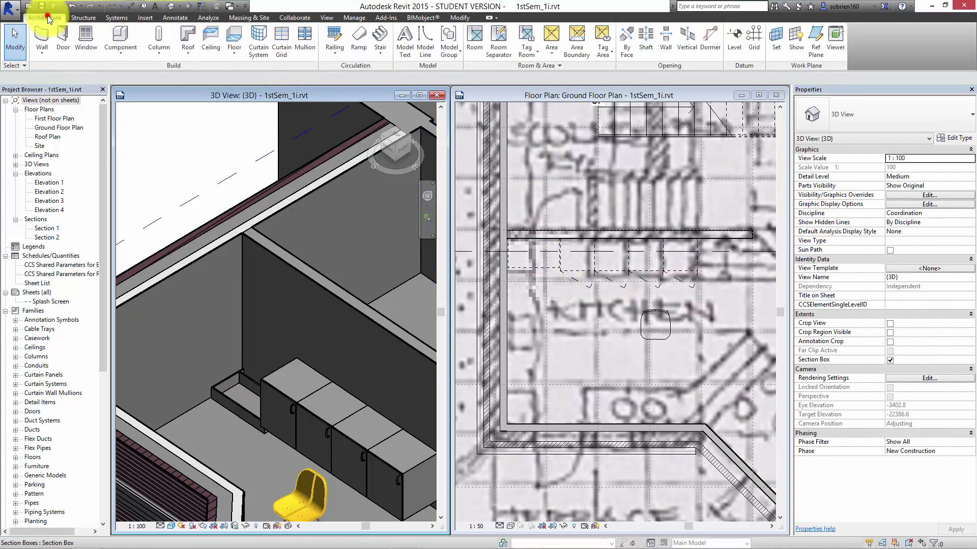
{"action": "left_click", "coordinate": [116, 51]}
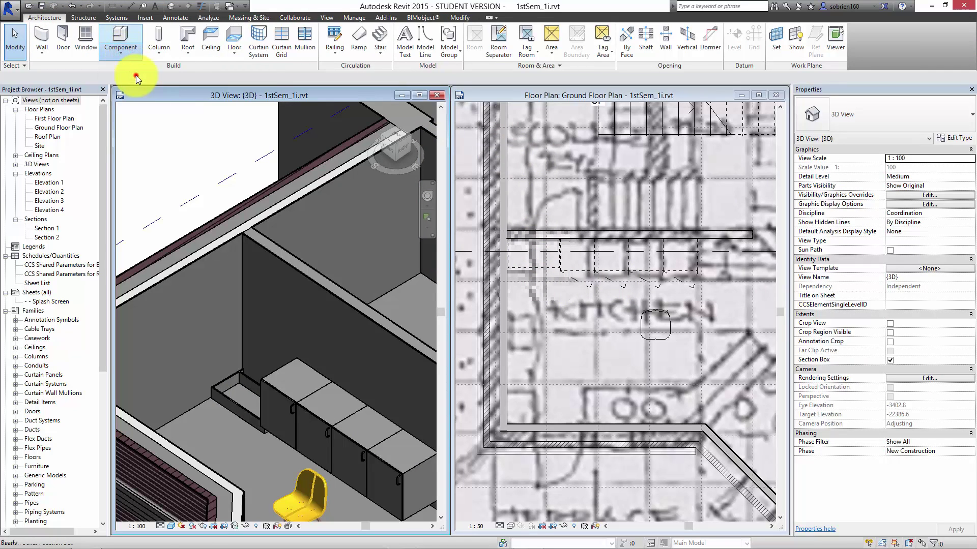
{"action": "left_click", "coordinate": [136, 76]}
{"action": "left_click", "coordinate": [933, 122]}
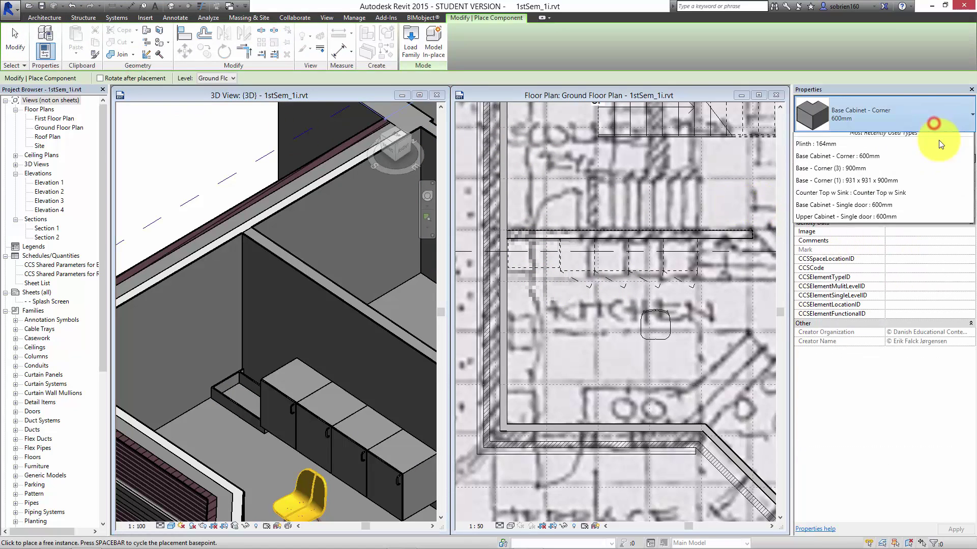
{"action": "left_click_drag", "start_coordinate": [971, 193], "coordinate": [969, 244]}
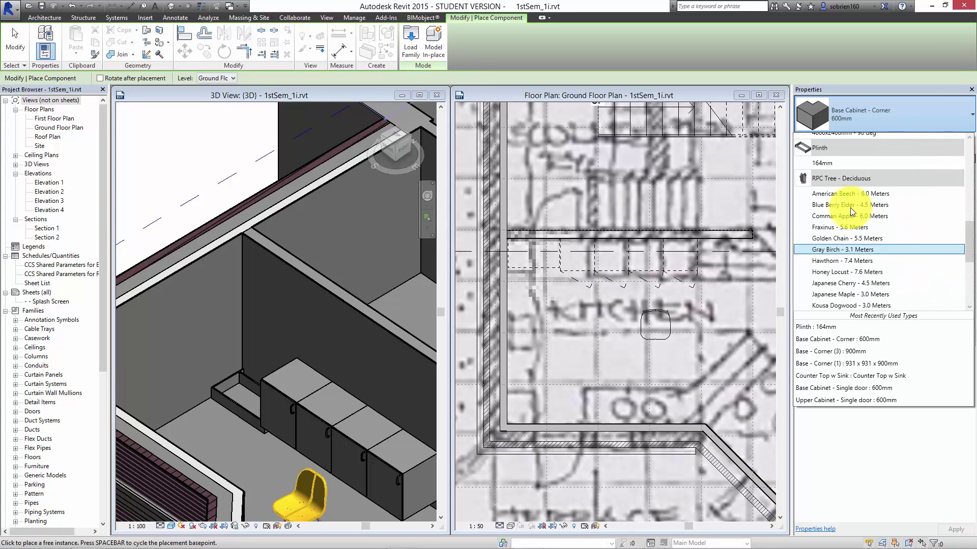
{"action": "left_click", "coordinate": [835, 164]}
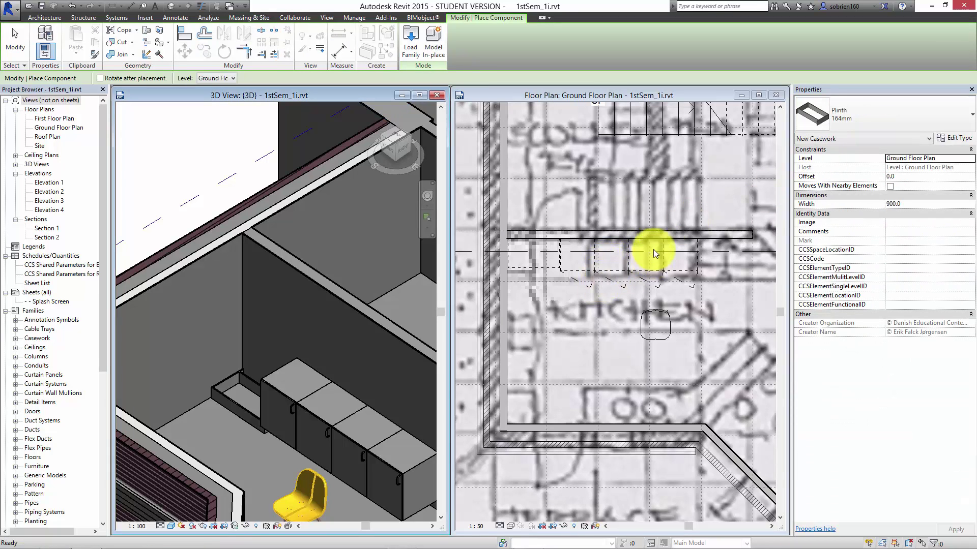
{"action": "left_click", "coordinate": [621, 294]}
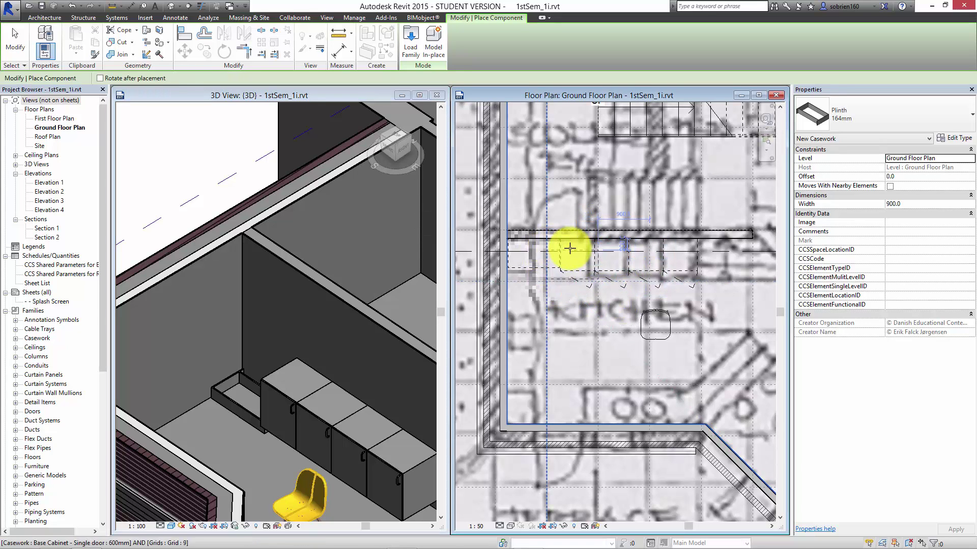
{"action": "scroll", "coordinate": [565, 251], "scroll_direction": "up", "scroll_amount": 2}
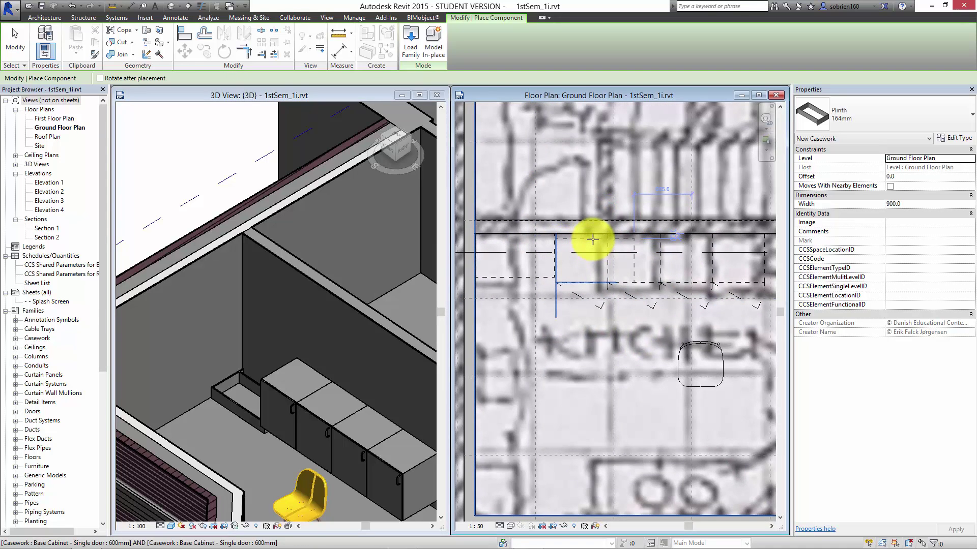
{"action": "left_click", "coordinate": [594, 234]}
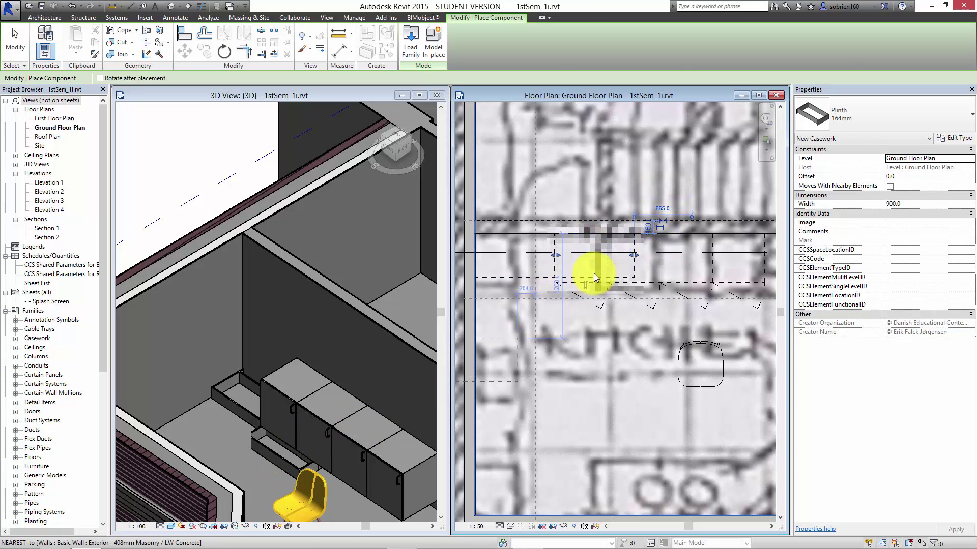
{"action": "key", "text": "Escape"}
Stretch the new plinth to a width of 2400 mm so it runs under all four single-door base cabinets.
{"action": "left_click", "coordinate": [307, 436]}
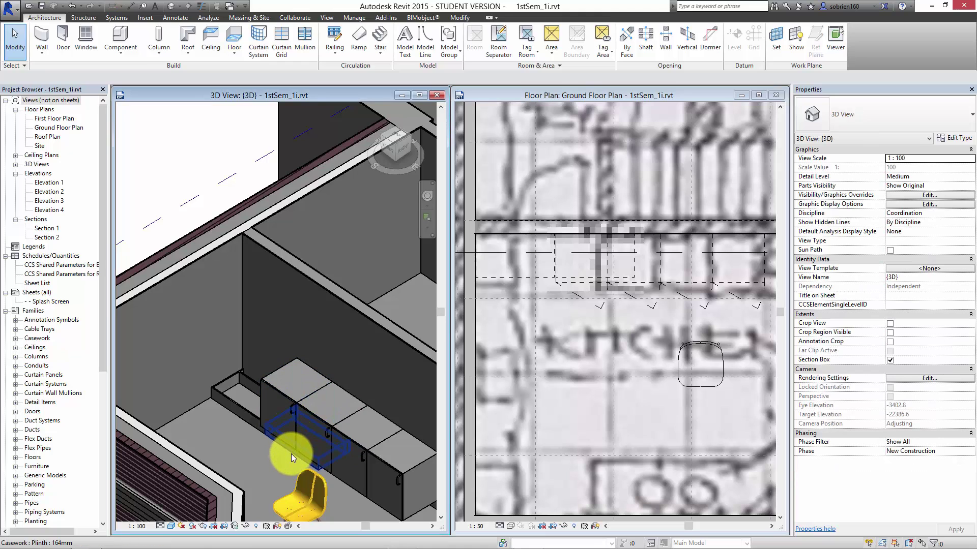
{"action": "left_click", "coordinate": [291, 454]}
{"action": "middle_click_drag", "start_coordinate": [285, 437], "coordinate": [262, 371]}
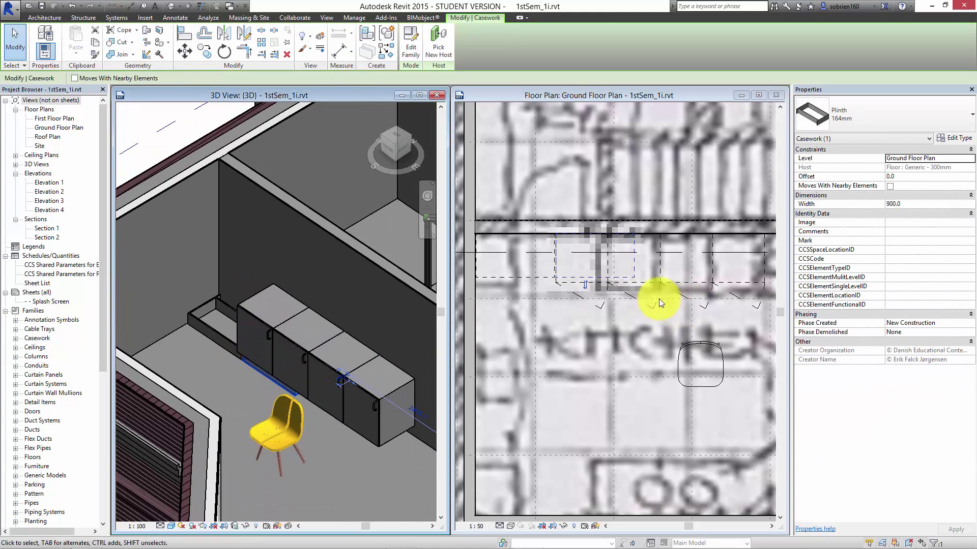
{"action": "left_click", "coordinate": [635, 275]}
{"action": "left_click_drag", "start_coordinate": [634, 256], "coordinate": [713, 270]}
{"action": "middle_click_drag", "start_coordinate": [714, 270], "coordinate": [643, 279]}
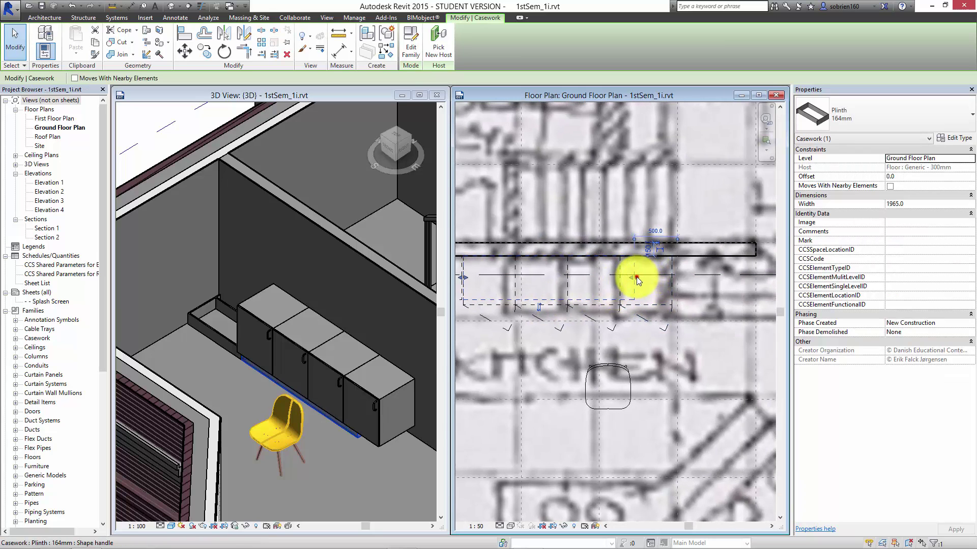
{"action": "left_click_drag", "start_coordinate": [636, 281], "coordinate": [672, 278]}
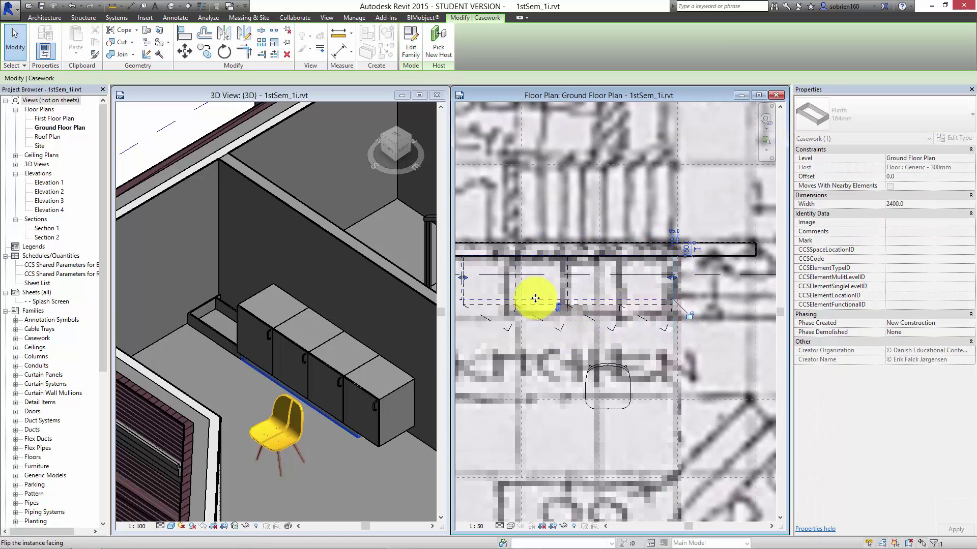
{"action": "middle_click_drag", "start_coordinate": [535, 298], "coordinate": [589, 284]}
{"action": "left_click", "coordinate": [393, 476]}
{"action": "scroll", "coordinate": [338, 450], "scroll_direction": "up", "scroll_amount": 2}
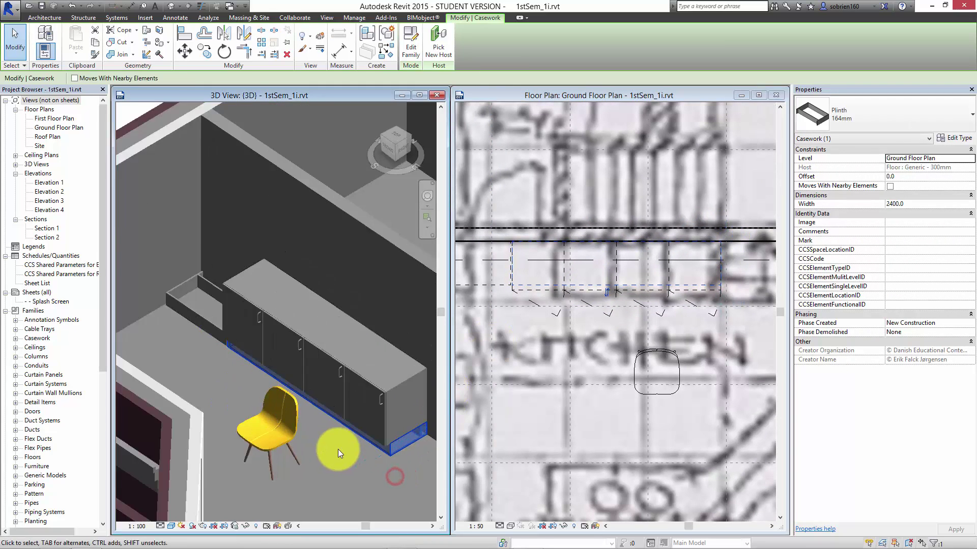
{"action": "scroll", "coordinate": [337, 450], "scroll_direction": "up", "scroll_amount": 4}
{"action": "key", "text": "Escape"}
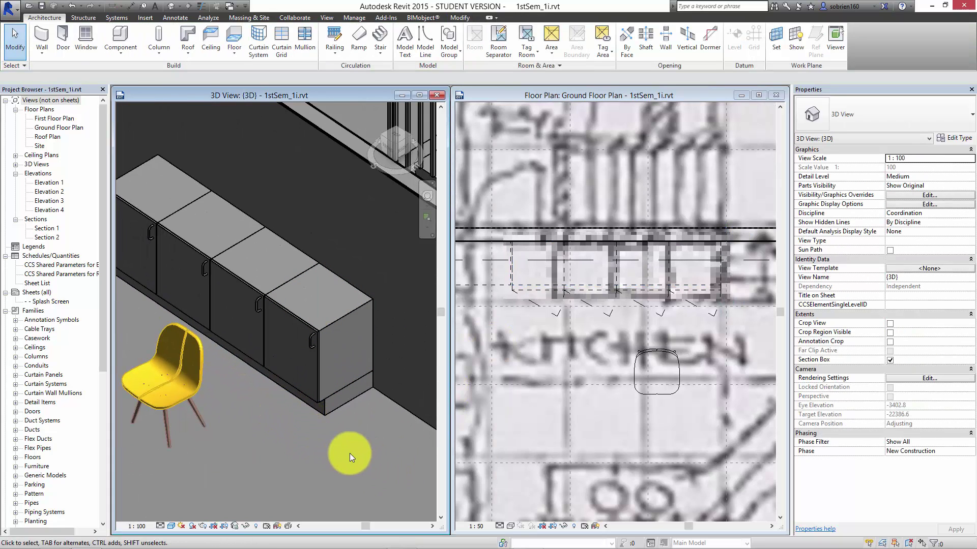
{"action": "middle_click_drag", "start_coordinate": [349, 453], "coordinate": [397, 448]}
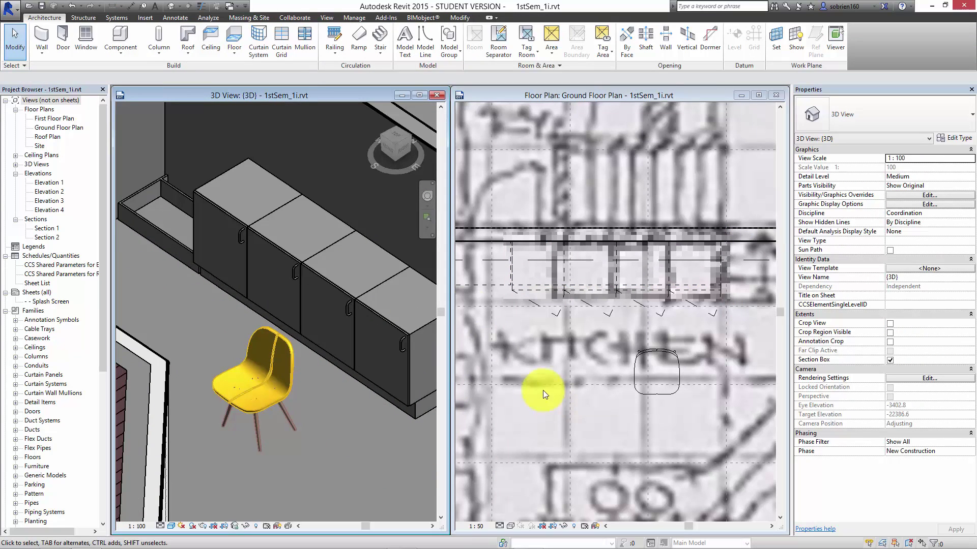
{"action": "left_click", "coordinate": [120, 53]}
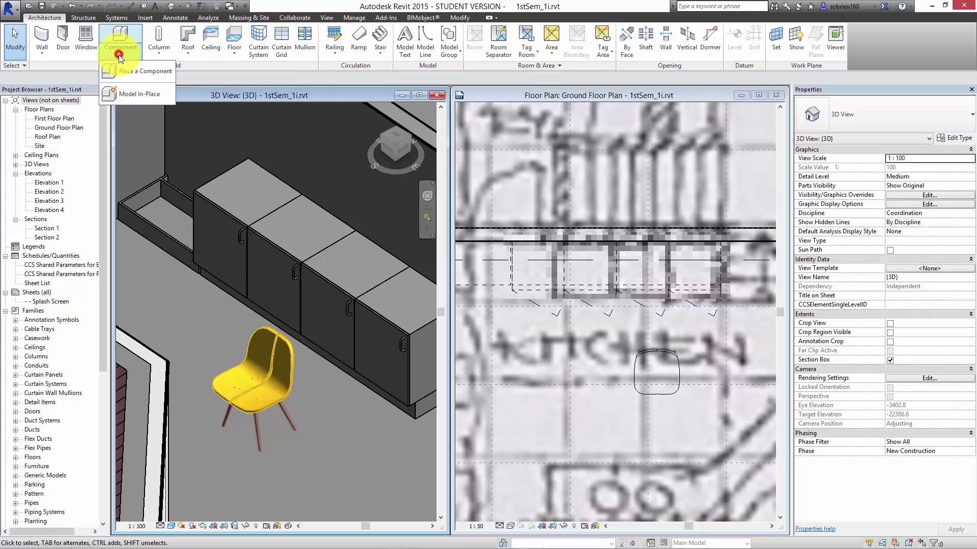
{"action": "left_click", "coordinate": [125, 72]}
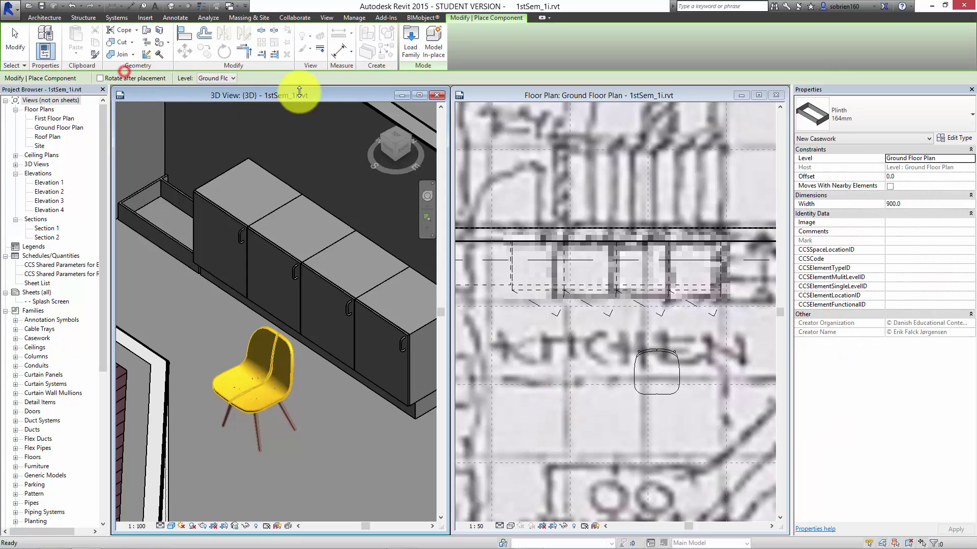
{"action": "left_click", "coordinate": [934, 120]}
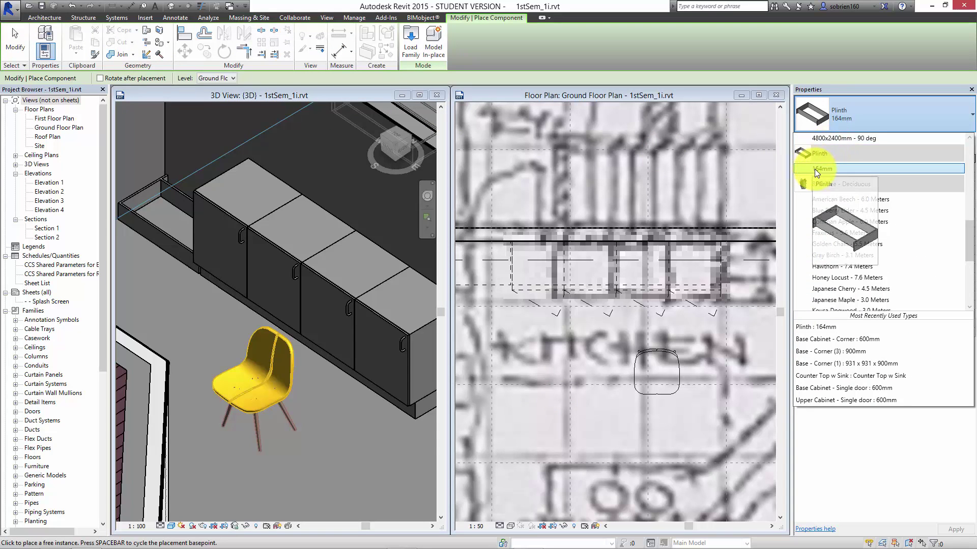
{"action": "left_click", "coordinate": [578, 277]}
{"action": "key", "text": "Escape"}
{"action": "key", "text": "Escape"}
Delete the separate plinth in the kitchen corner beside the base cabinet row.
{"action": "left_click", "coordinate": [162, 234]}
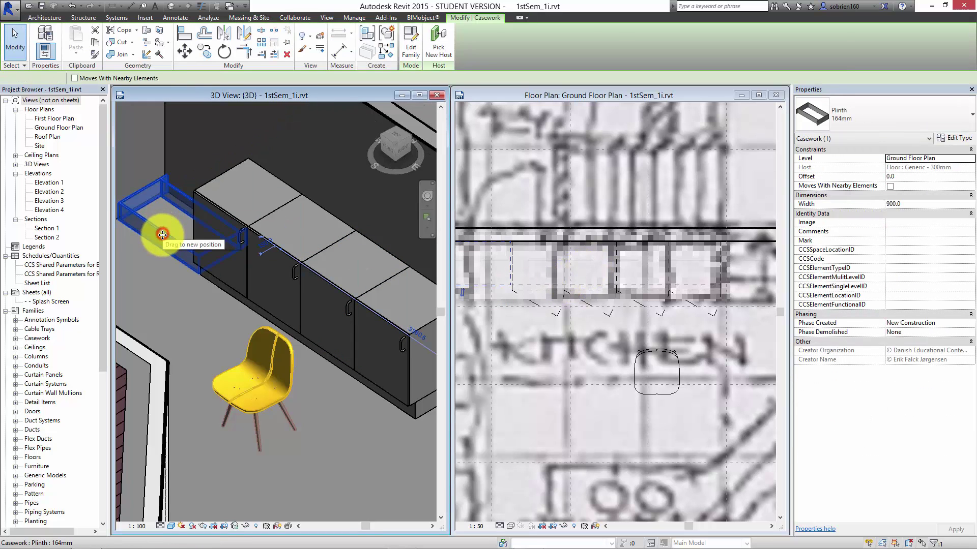
{"action": "key", "text": "Delete"}
{"action": "middle_click_drag", "start_coordinate": [335, 291], "coordinate": [360, 326]}
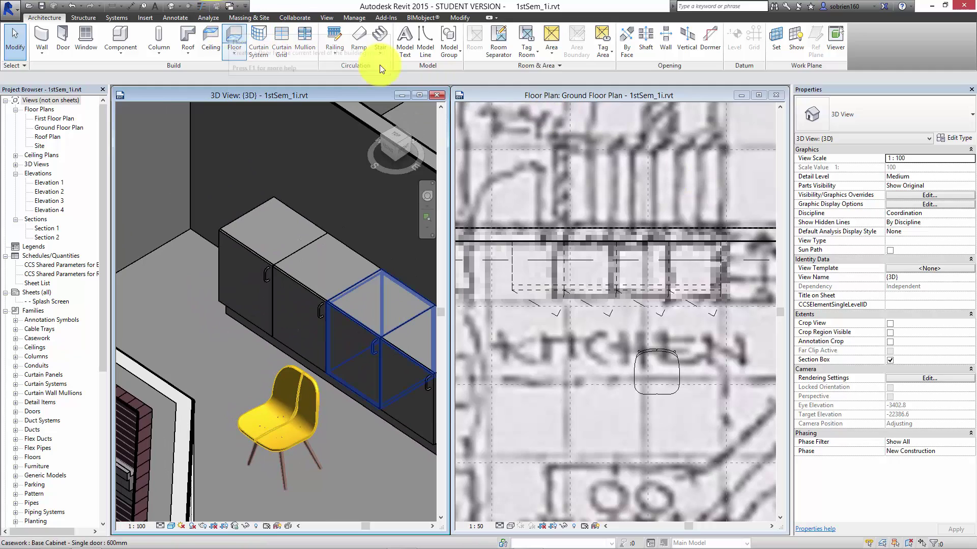
{"action": "left_click", "coordinate": [888, 113]}
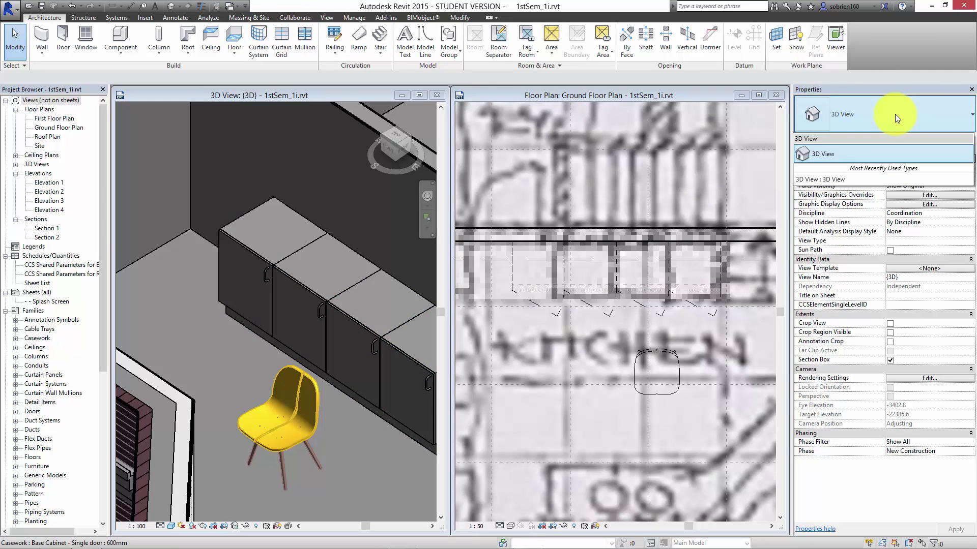
{"action": "left_click", "coordinate": [896, 114]}
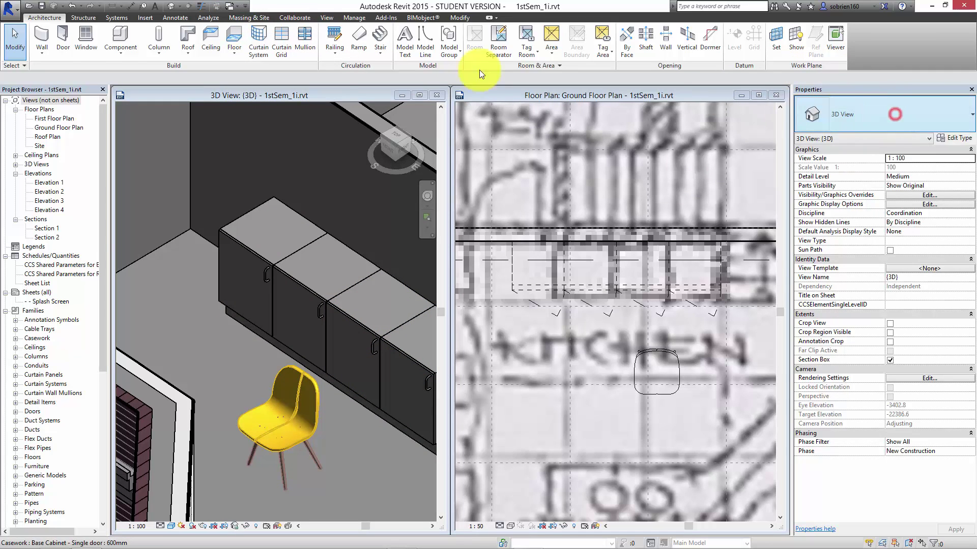
{"action": "left_click", "coordinate": [84, 18]}
{"action": "left_click", "coordinate": [115, 19]}
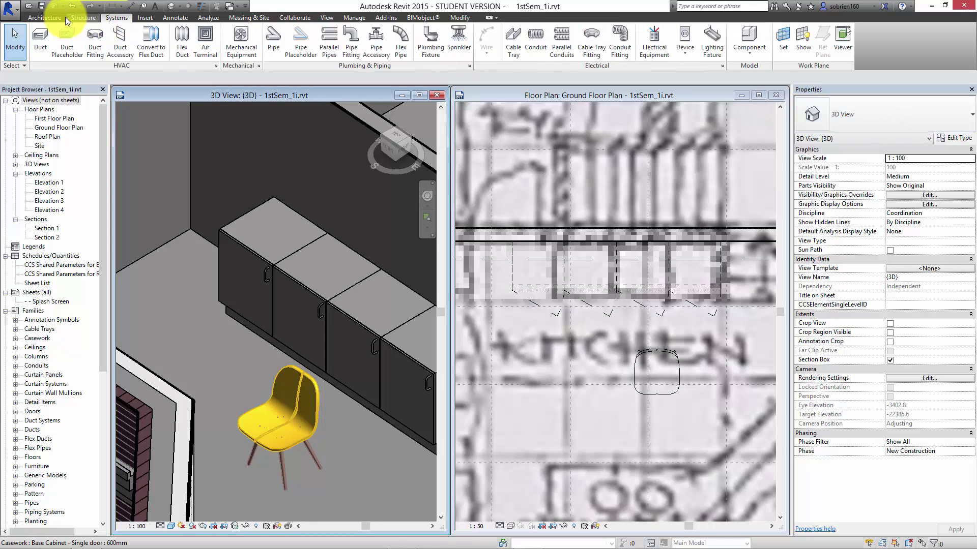
Place a Base Cabinet - Corner 600mm component in the kitchen corner of the ground floor plan, beside the single-door base cabinet row.
{"action": "left_click", "coordinate": [47, 19]}
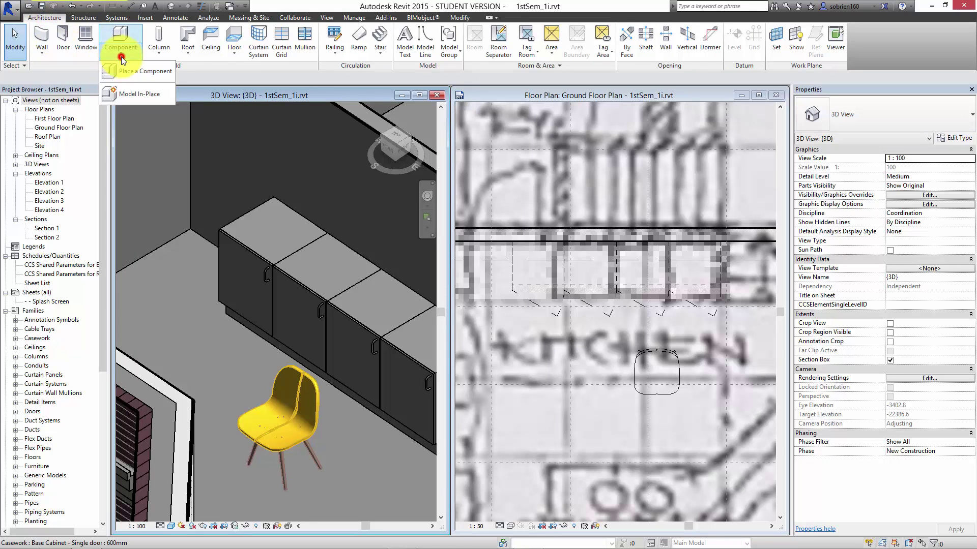
{"action": "left_click", "coordinate": [142, 73]}
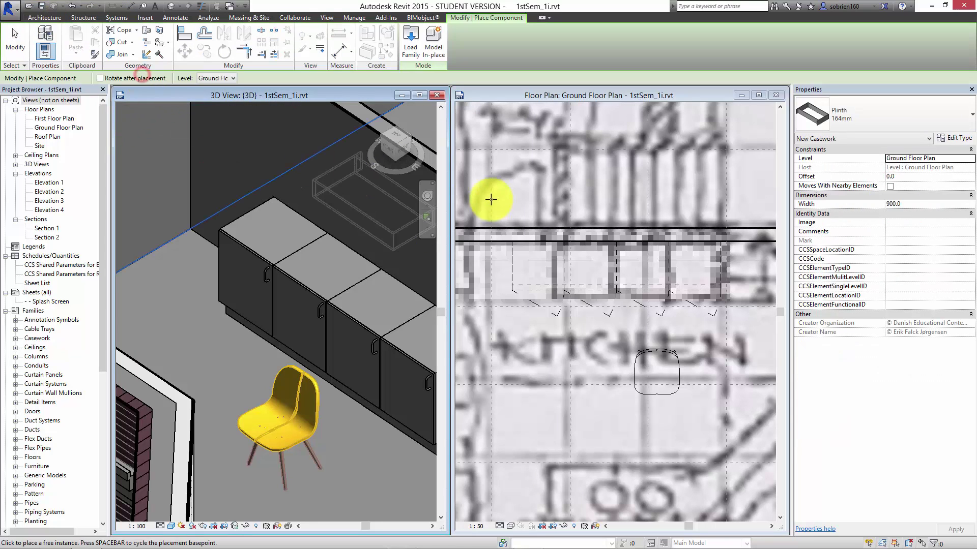
{"action": "left_click", "coordinate": [961, 122]}
{"action": "scroll", "coordinate": [959, 207], "scroll_direction": "down", "scroll_amount": 10}
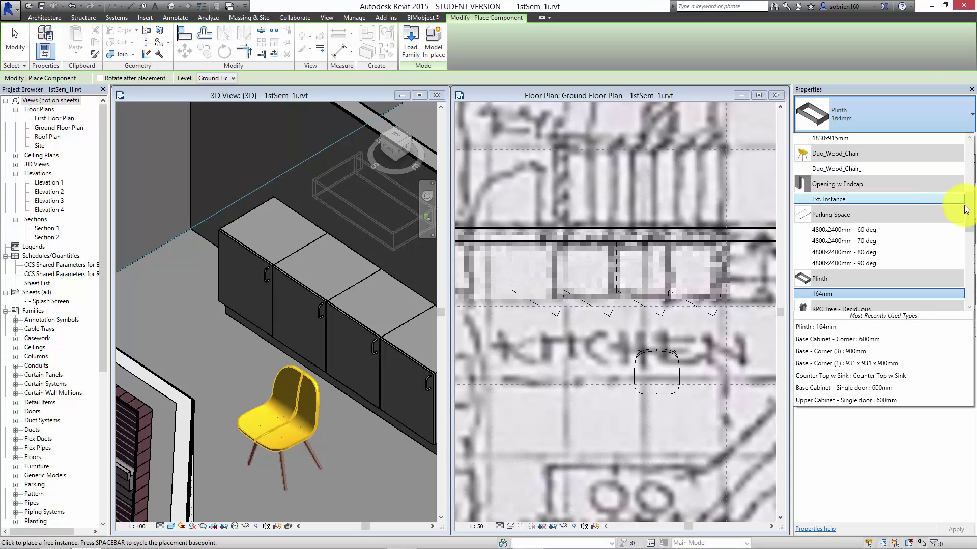
{"action": "left_click_drag", "start_coordinate": [972, 283], "coordinate": [970, 154]}
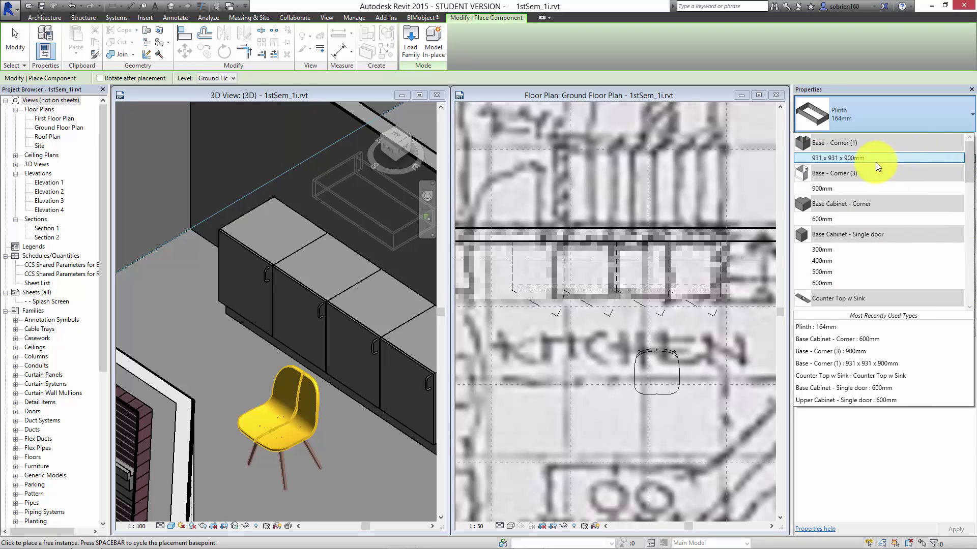
{"action": "left_click", "coordinate": [835, 218]}
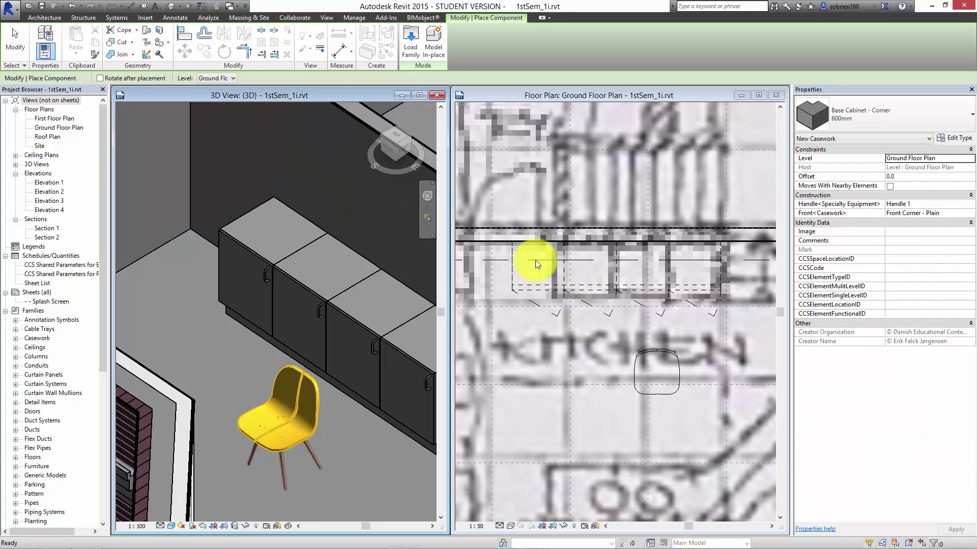
{"action": "left_click", "coordinate": [651, 276]}
{"action": "middle_click_drag", "start_coordinate": [678, 283], "coordinate": [774, 287]}
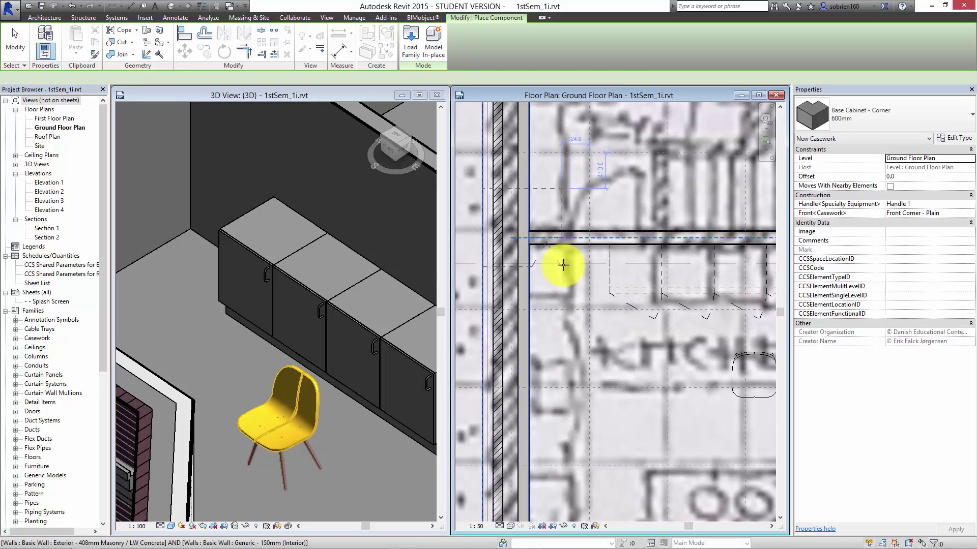
{"action": "left_click", "coordinate": [613, 326]}
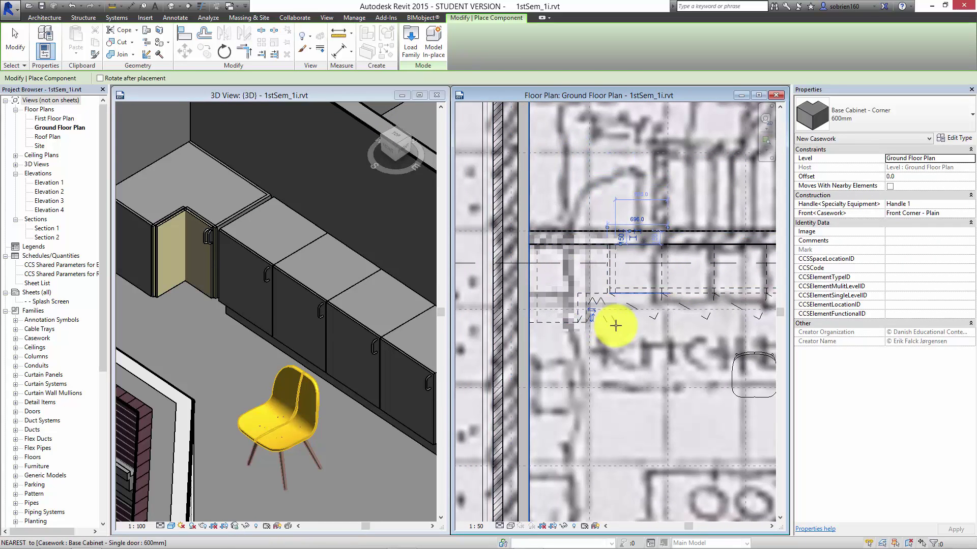
{"action": "key", "text": "Escape"}
{"action": "key", "text": "Escape"}
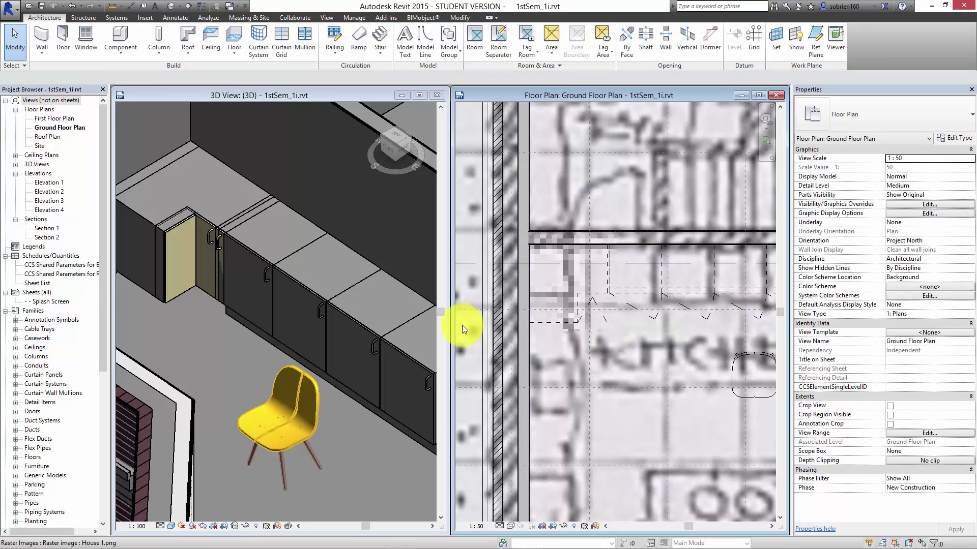
Examine how the corner cabinet meets the neighbouring base cabinet and the plinth in the 3D view and ground floor plan.
{"action": "left_click", "coordinate": [197, 280]}
{"action": "middle_click_drag", "start_coordinate": [198, 280], "coordinate": [337, 318]}
{"action": "scroll", "coordinate": [337, 318], "scroll_direction": "up", "scroll_amount": 1}
{"action": "left_click", "coordinate": [590, 303]}
{"action": "scroll", "coordinate": [555, 305], "scroll_direction": "up", "scroll_amount": 2}
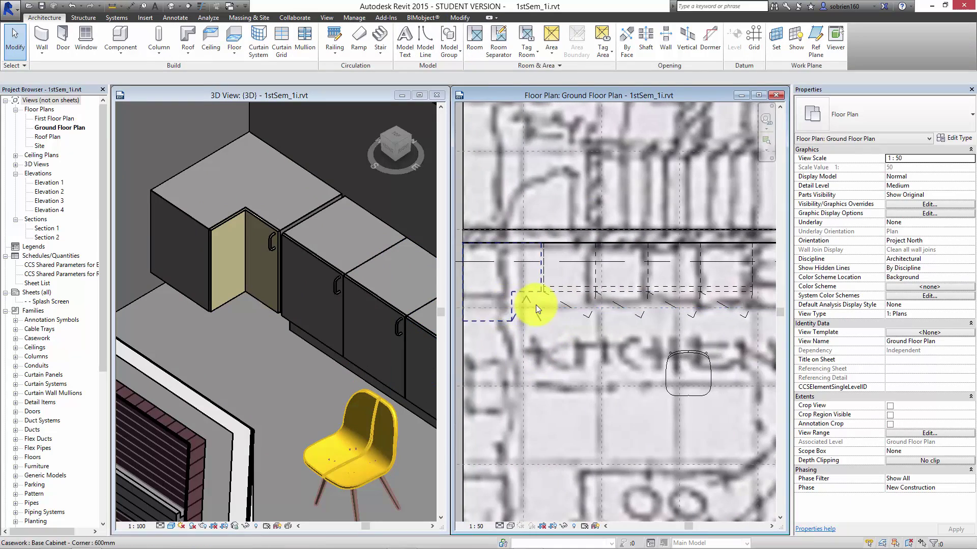
{"action": "middle_click_drag", "start_coordinate": [535, 305], "coordinate": [517, 303]}
{"action": "scroll", "coordinate": [607, 294], "scroll_direction": "down", "scroll_amount": 1}
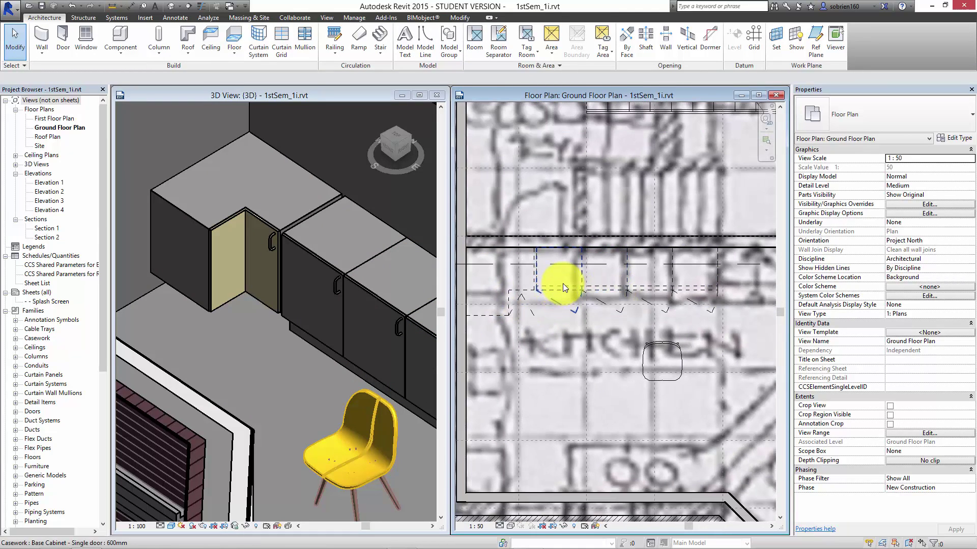
{"action": "left_click", "coordinate": [561, 283]}
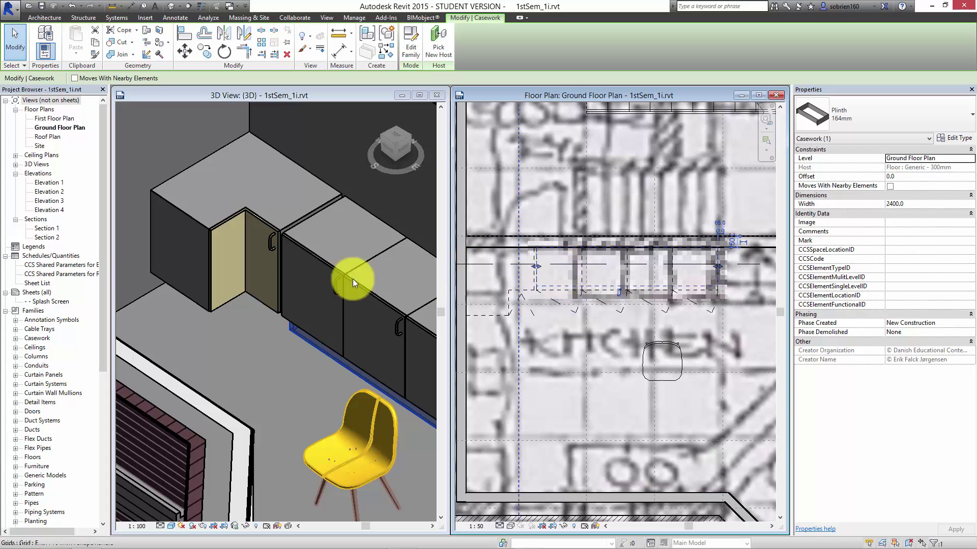
{"action": "key", "text": "Escape"}
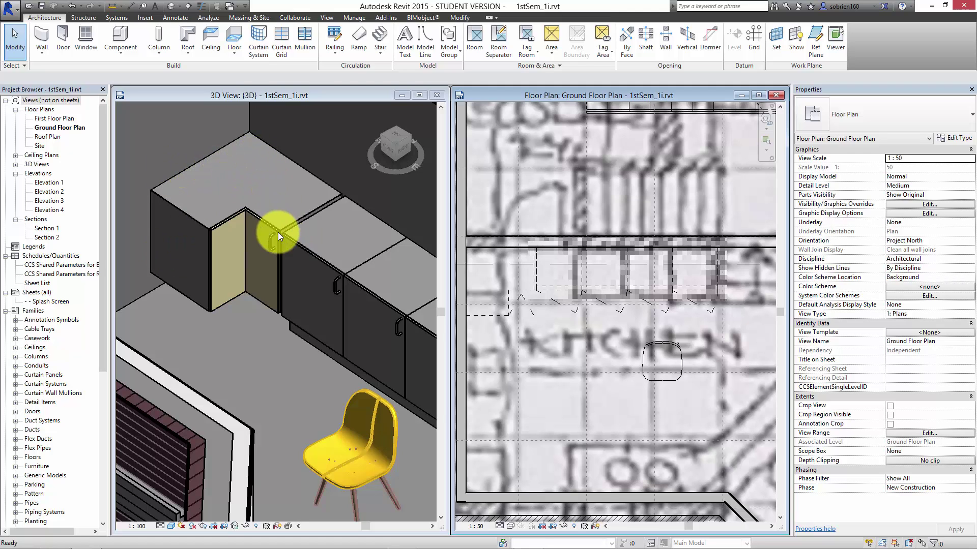
Set the front finish of the single-door 600mm base cabinet type to Ash, with the material's shading using its render appearance.
{"action": "left_click", "coordinate": [303, 249]}
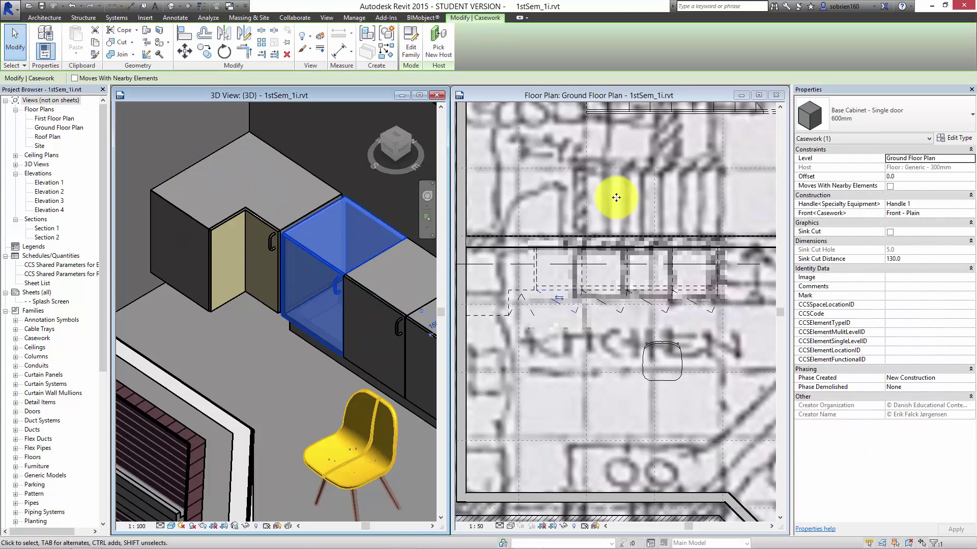
{"action": "left_click", "coordinate": [958, 139]}
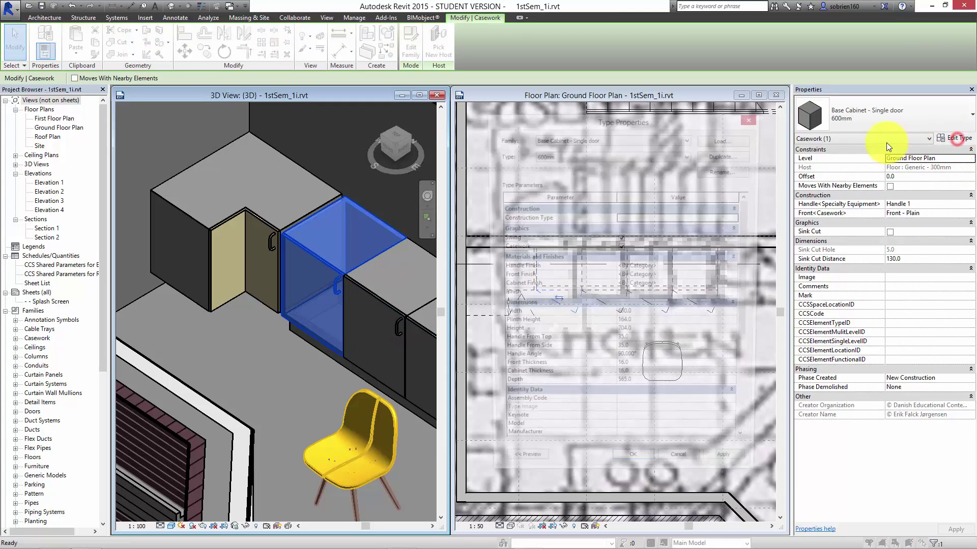
{"action": "left_click", "coordinate": [654, 277]}
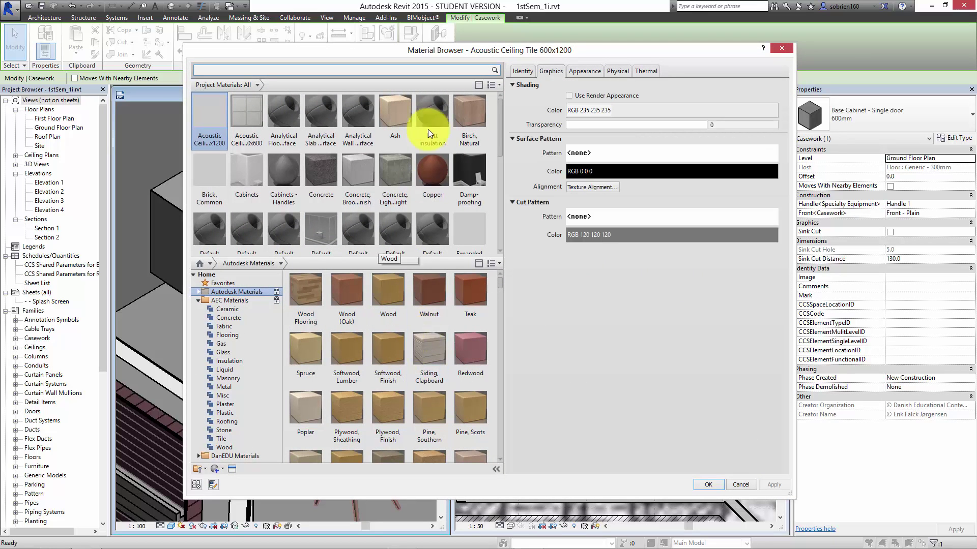
{"action": "left_click", "coordinate": [402, 106]}
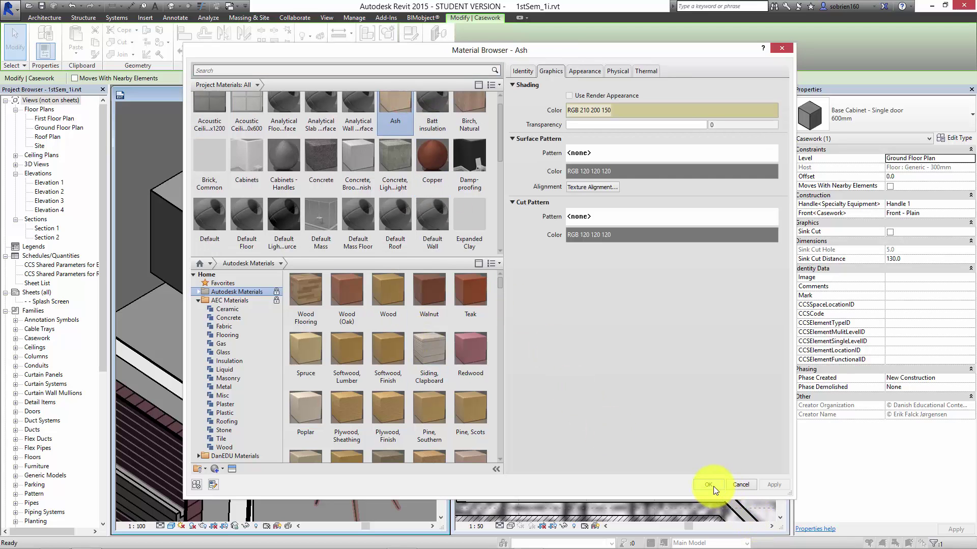
{"action": "left_click", "coordinate": [569, 96]}
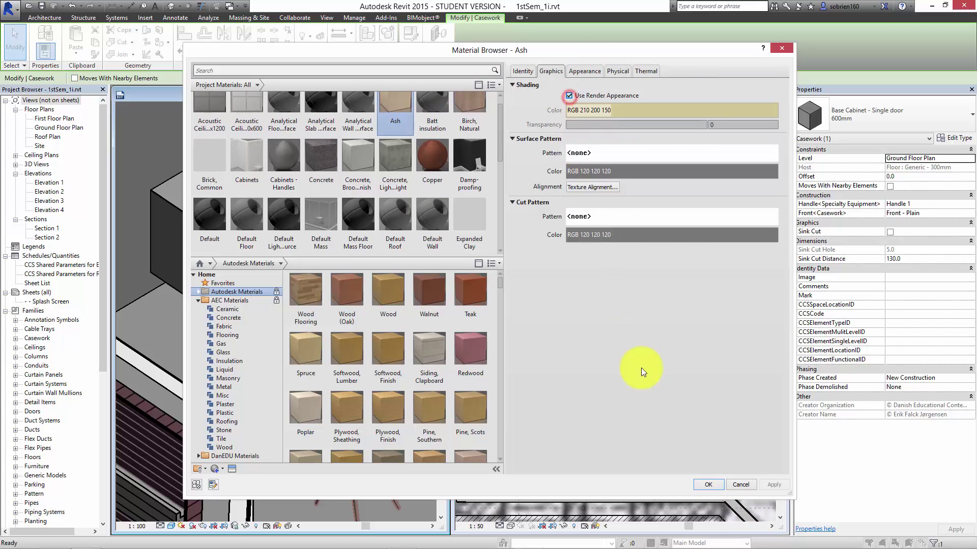
{"action": "left_click", "coordinate": [706, 485]}
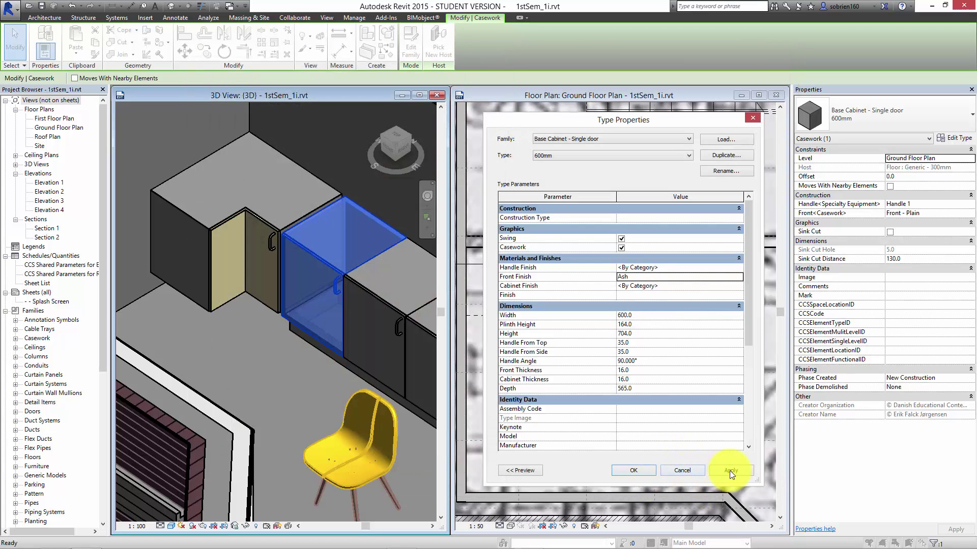
{"action": "left_click", "coordinate": [730, 470]}
{"action": "left_click", "coordinate": [634, 470]}
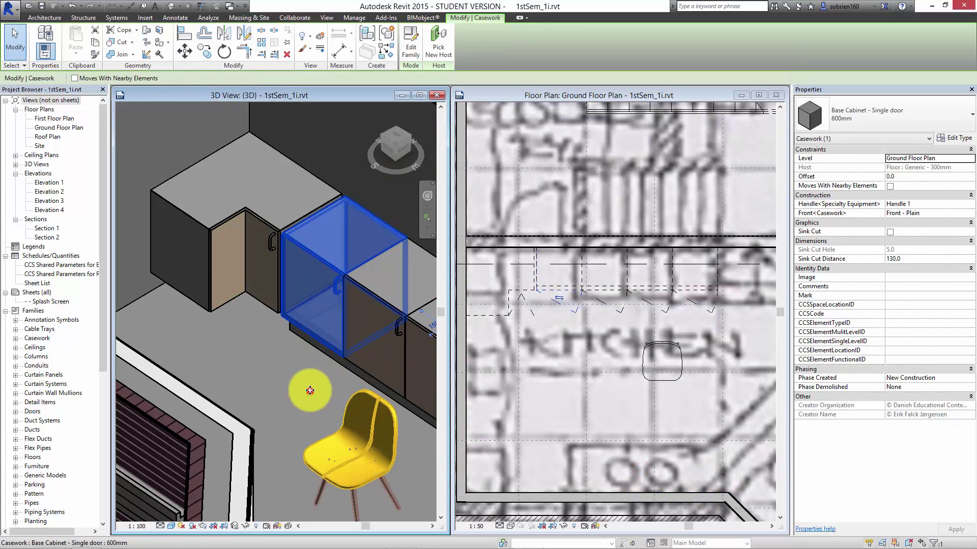
{"action": "key", "text": "Escape"}
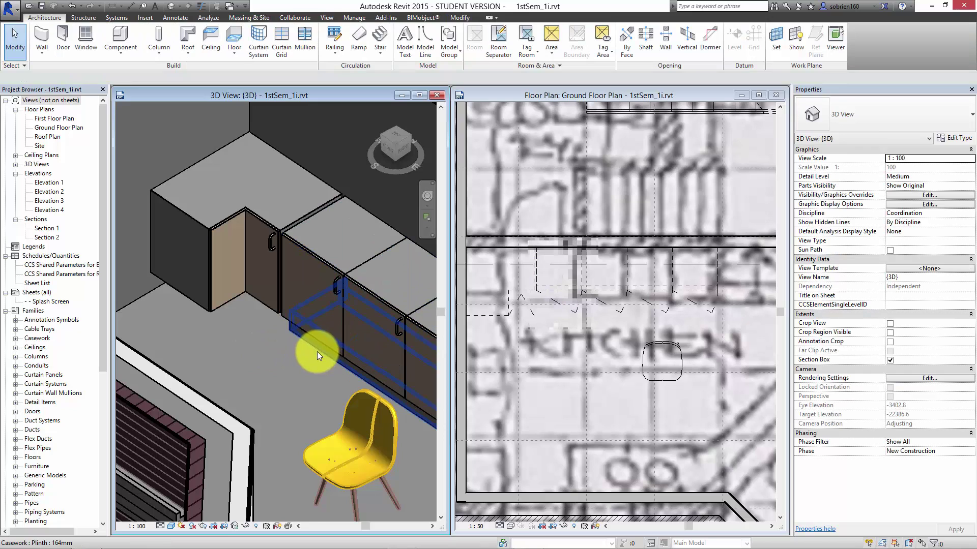
{"action": "scroll", "coordinate": [316, 352], "scroll_direction": "up", "scroll_amount": 2}
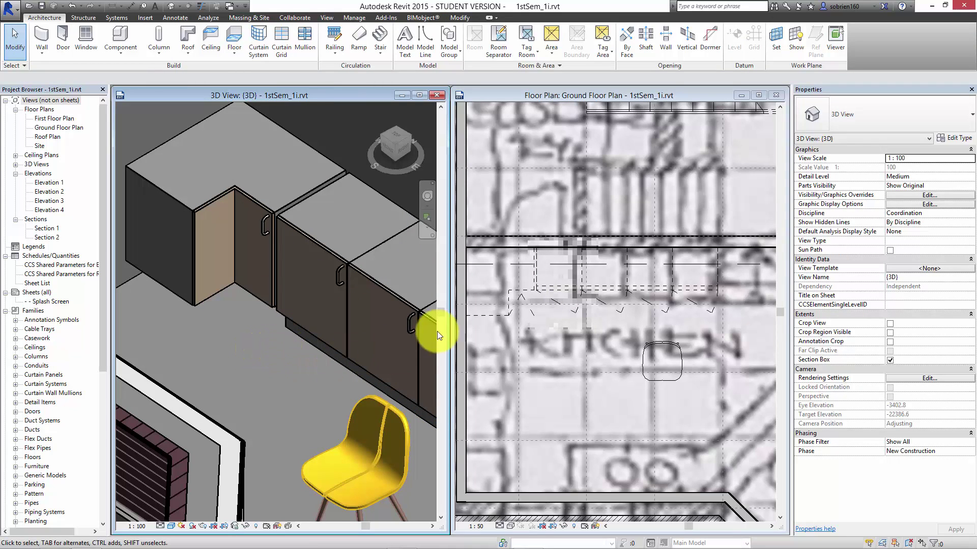
{"action": "left_click", "coordinate": [560, 347]}
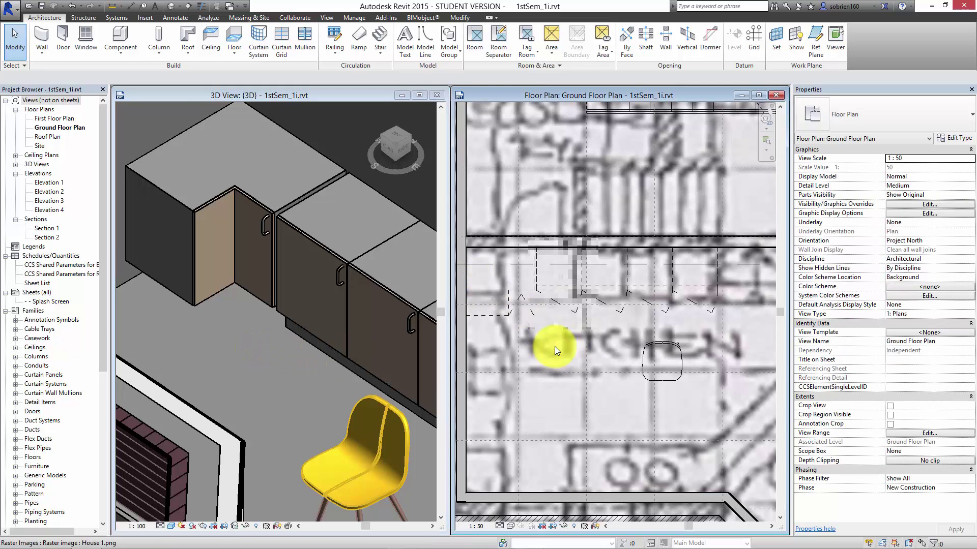
{"action": "middle_click_drag", "start_coordinate": [562, 349], "coordinate": [573, 312]}
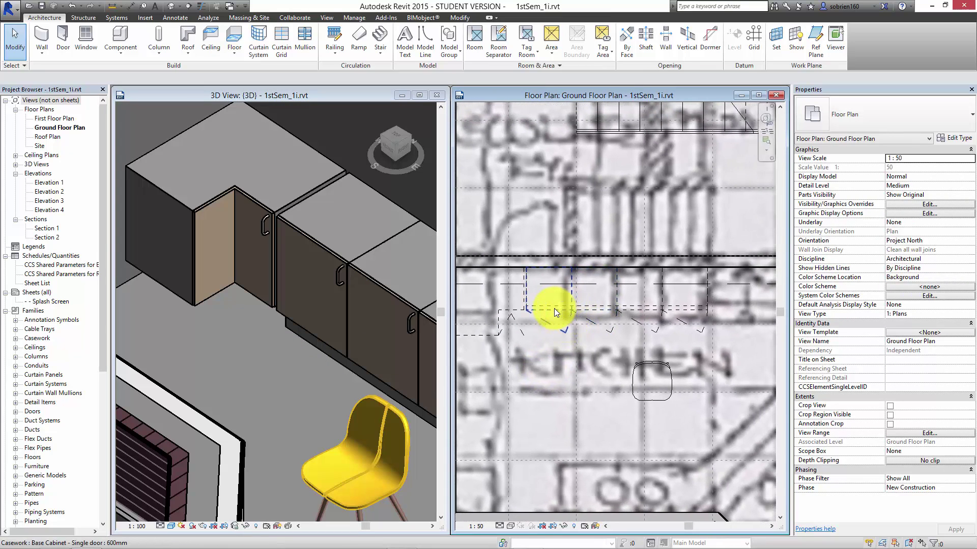
{"action": "left_click", "coordinate": [553, 309]}
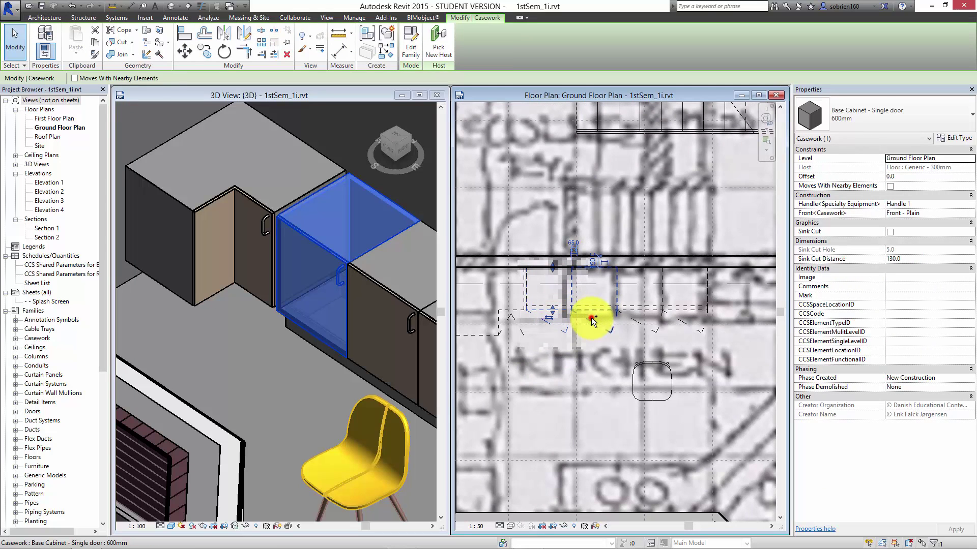
{"action": "left_click", "coordinate": [591, 317], "text": "ctrl"}
{"action": "left_click", "coordinate": [669, 316], "text": "ctrl"}
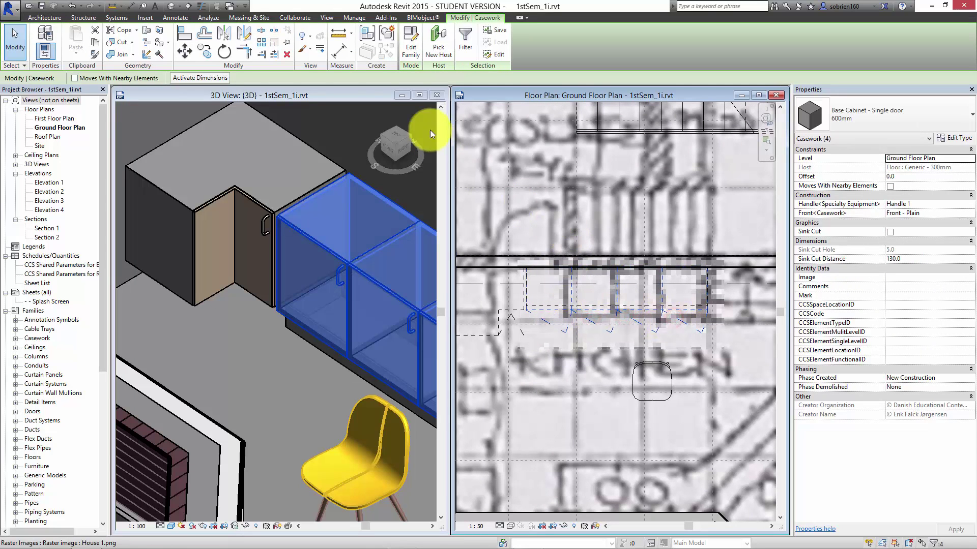
Align the side of the first single-door base cabinet with the adjoining side of the corner cabinet in the ground floor plan.
{"action": "left_click", "coordinate": [179, 36]}
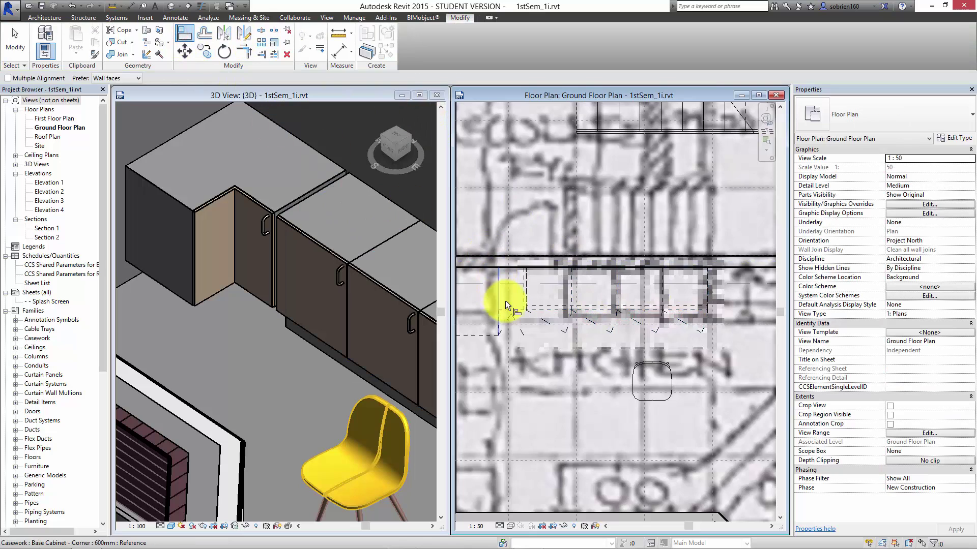
{"action": "scroll", "coordinate": [514, 297], "scroll_direction": "up", "scroll_amount": 5}
{"action": "left_click", "coordinate": [594, 279]}
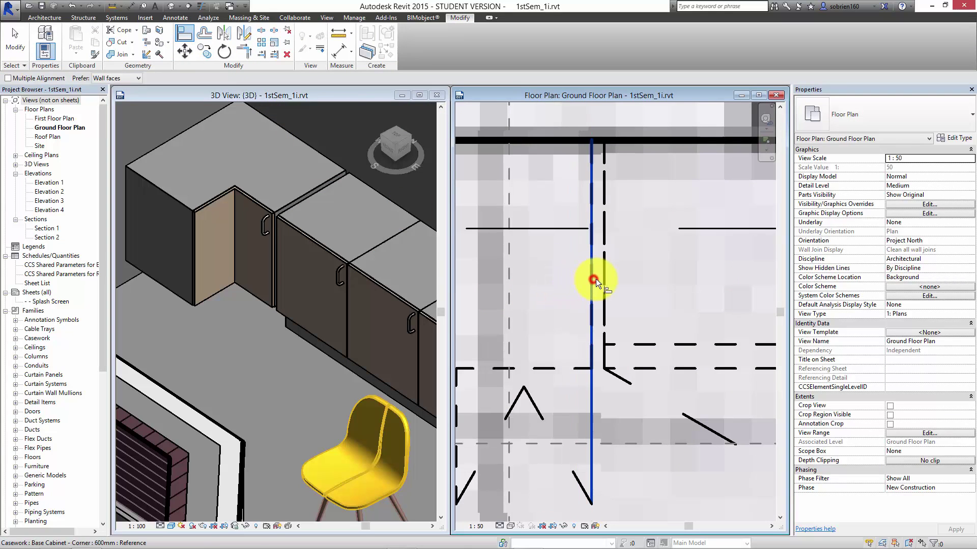
{"action": "left_click", "coordinate": [603, 277]}
{"action": "scroll", "coordinate": [623, 433], "scroll_direction": "down", "scroll_amount": 5}
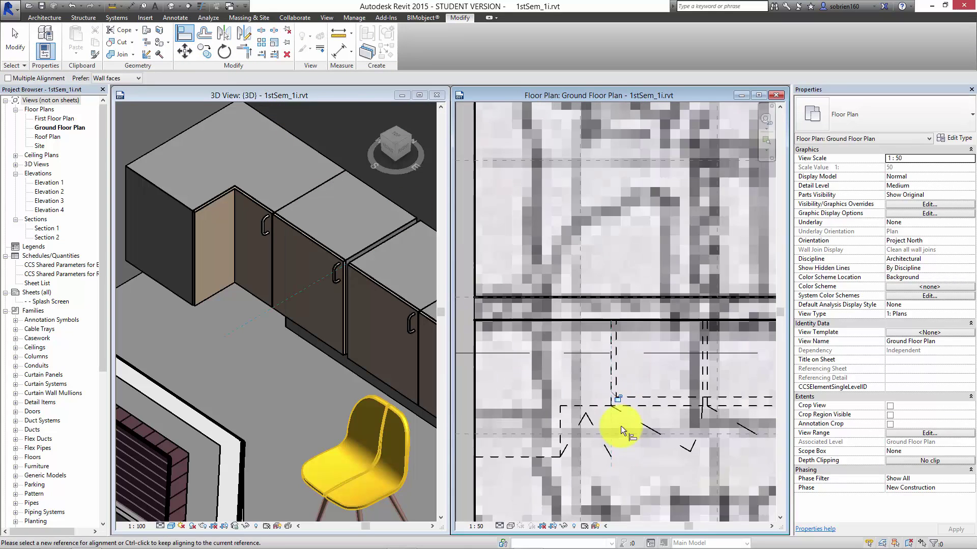
{"action": "key", "text": "Escape"}
Stretch the plinth under the corner cabinet up to the exterior wall face, to a width of 3331 mm.
{"action": "middle_click_drag", "start_coordinate": [632, 444], "coordinate": [593, 428]}
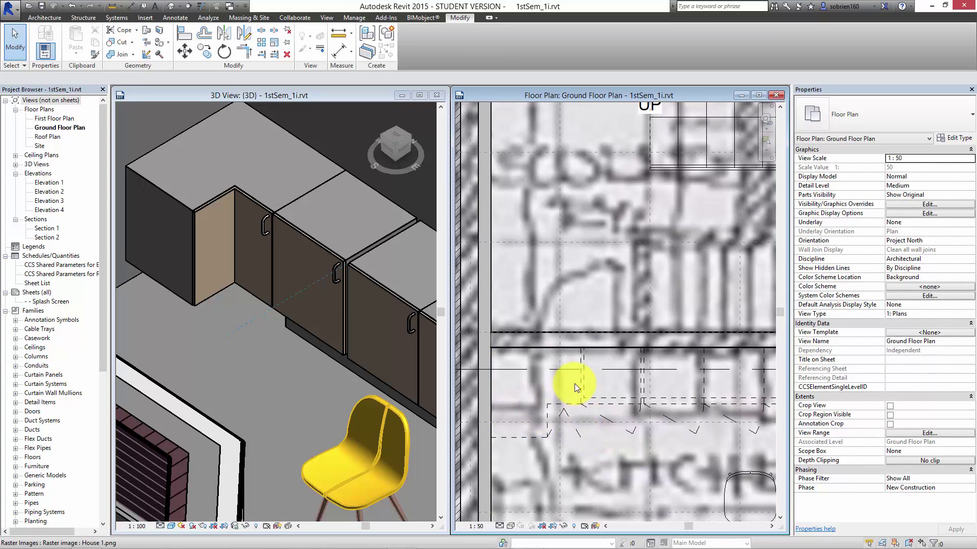
{"action": "scroll", "coordinate": [602, 408], "scroll_direction": "up", "scroll_amount": 4}
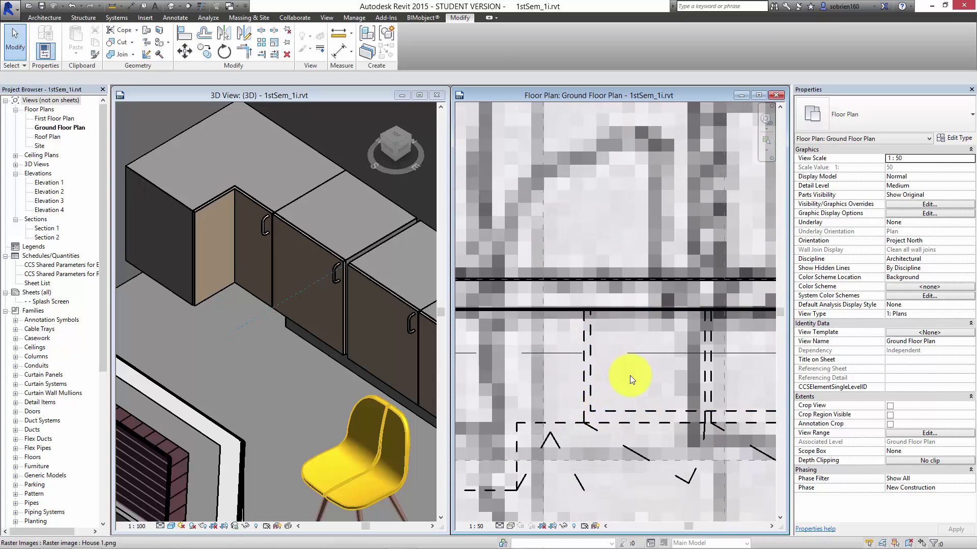
{"action": "left_click", "coordinate": [612, 410]}
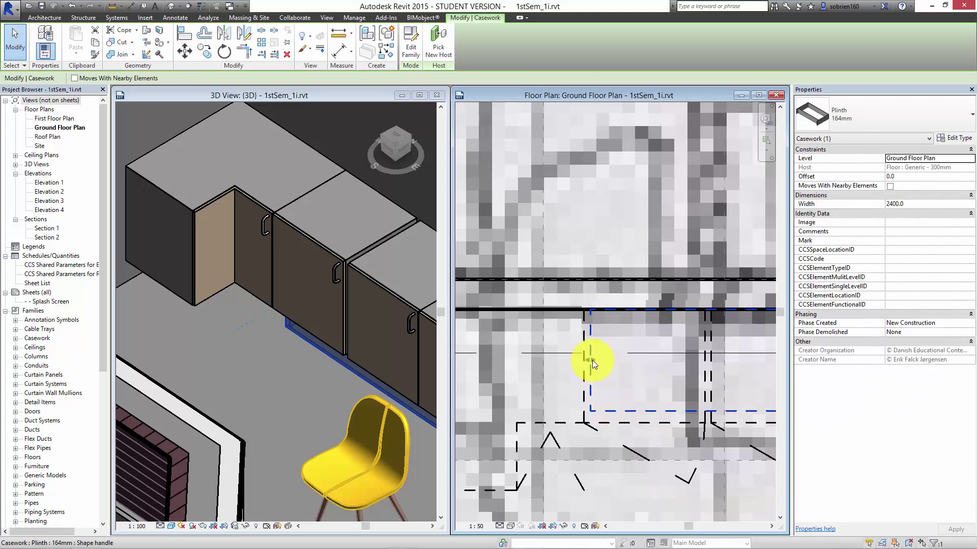
{"action": "left_click_drag", "start_coordinate": [592, 360], "coordinate": [501, 359]}
{"action": "middle_click_drag", "start_coordinate": [580, 382], "coordinate": [697, 384]}
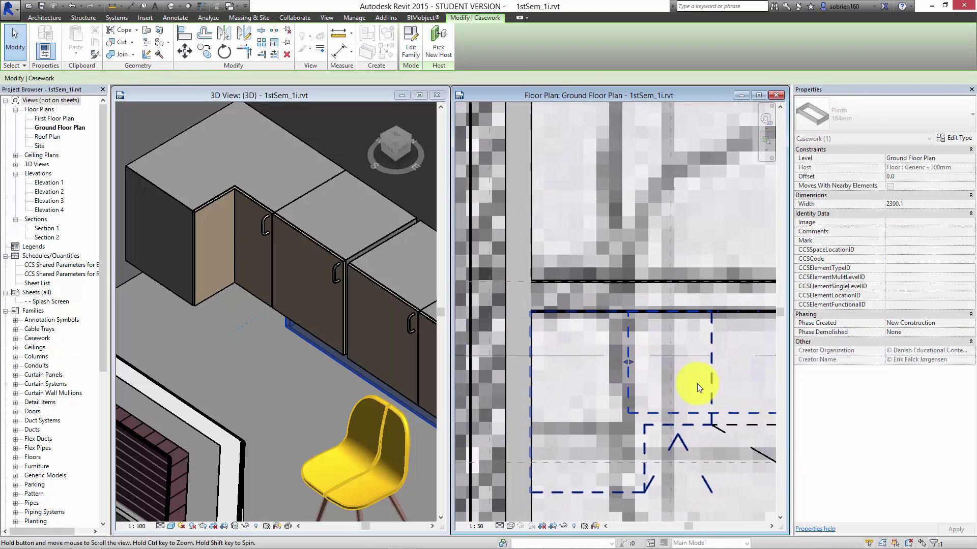
{"action": "left_click_drag", "start_coordinate": [629, 361], "coordinate": [529, 366]}
{"action": "left_click", "coordinate": [287, 395]}
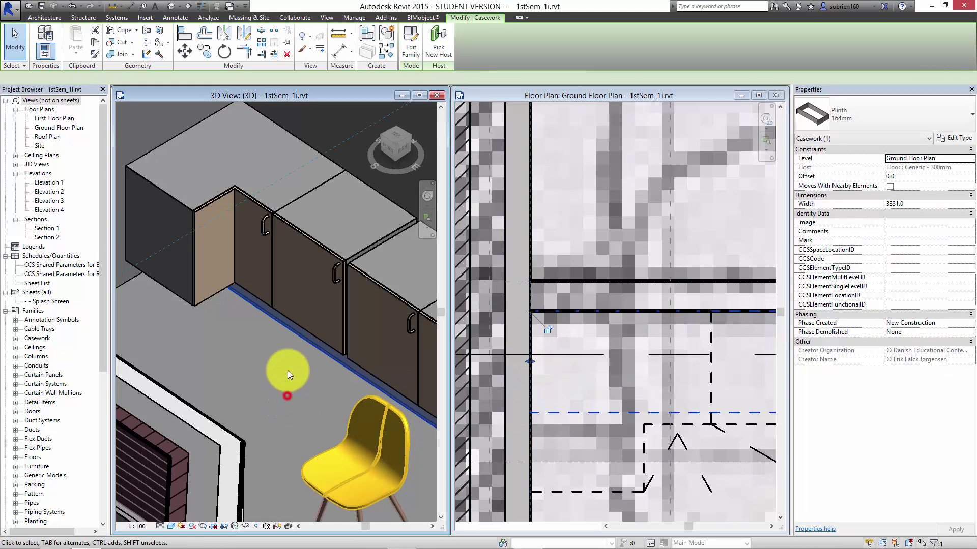
{"action": "key", "text": "Escape"}
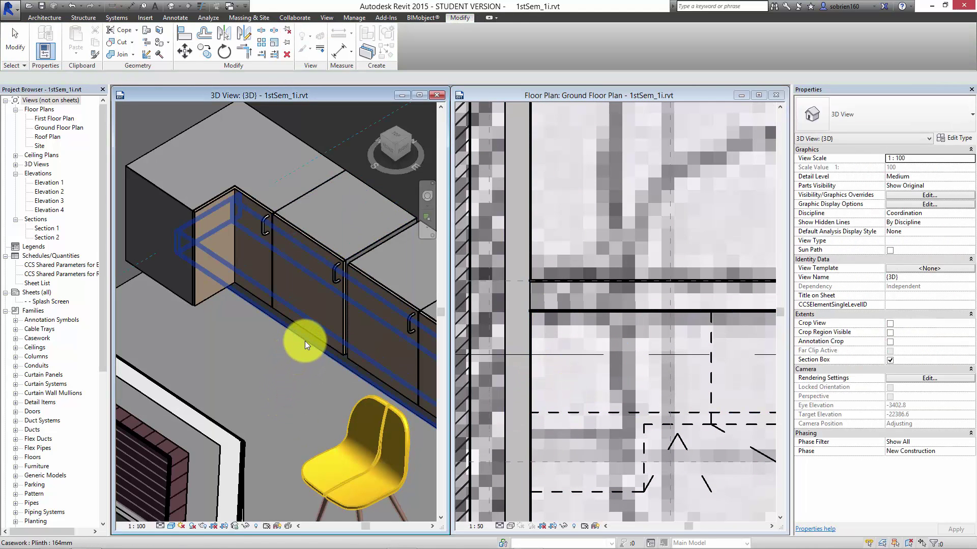
{"action": "left_click", "coordinate": [285, 334]}
{"action": "key", "text": "Escape"}
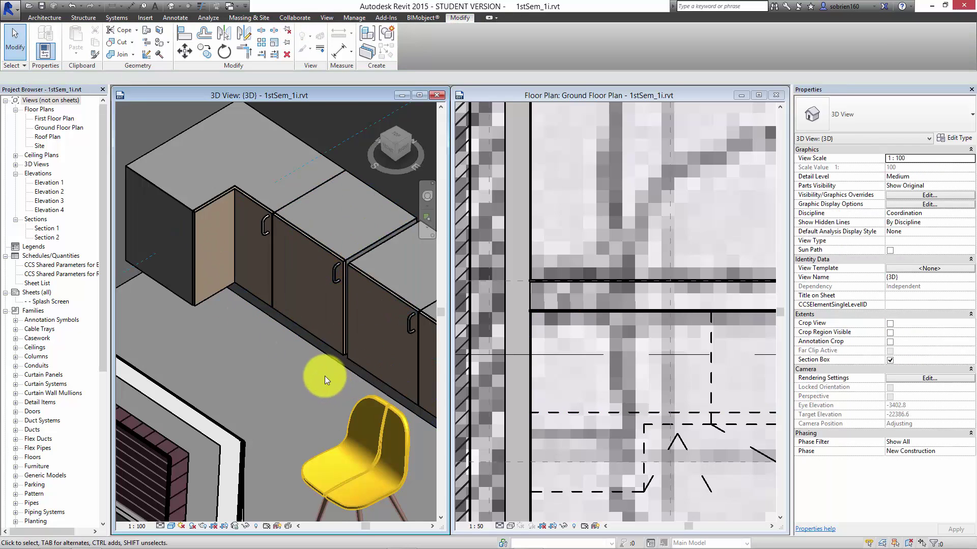
Examine the exposed end of the plinth beneath the last base cabinet in the 3D view.
{"action": "scroll", "coordinate": [324, 376], "scroll_direction": "down", "scroll_amount": 3}
{"action": "middle_click_drag", "start_coordinate": [349, 395], "coordinate": [270, 349], "text": "shift"}
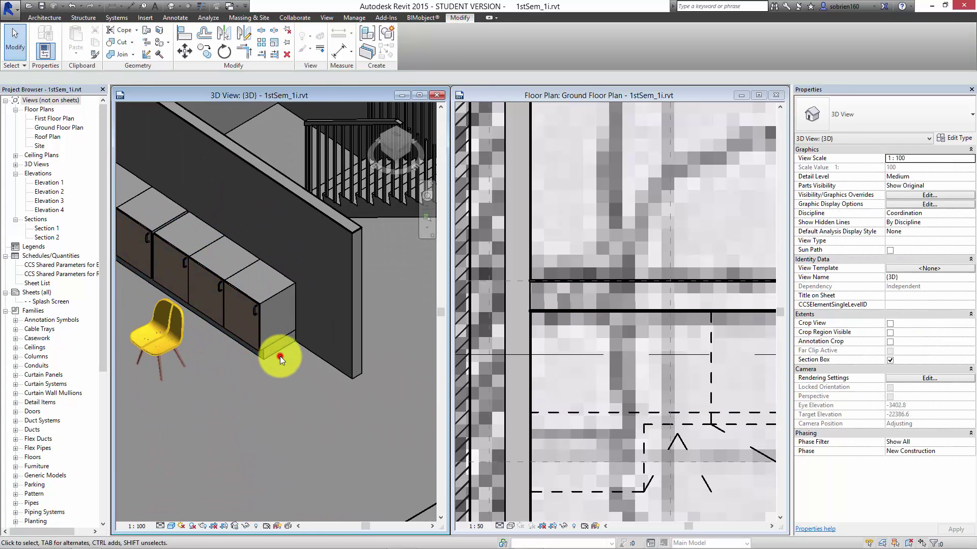
{"action": "left_click", "coordinate": [280, 356]}
{"action": "scroll", "coordinate": [277, 351], "scroll_direction": "up", "scroll_amount": 3}
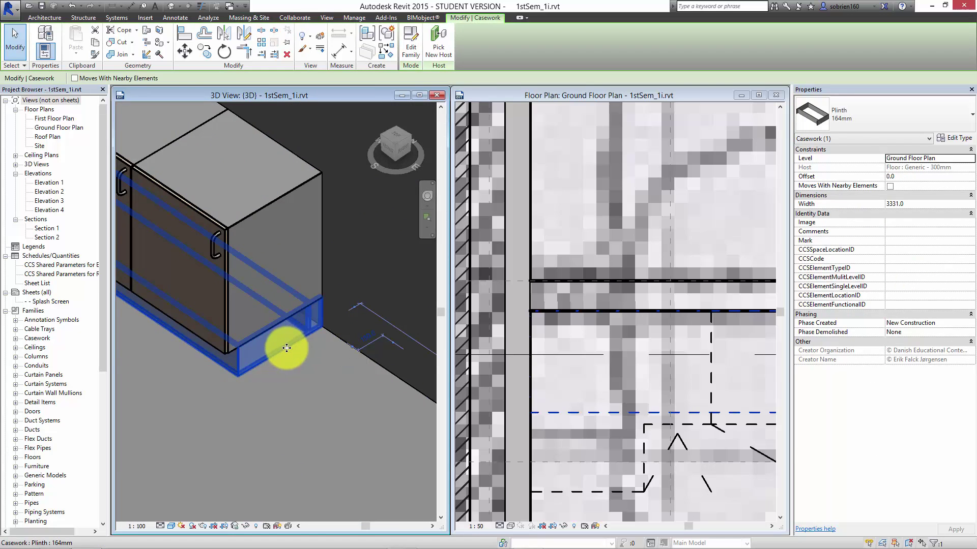
{"action": "scroll", "coordinate": [286, 348], "scroll_direction": "down", "scroll_amount": 3}
{"action": "key", "text": "Escape"}
{"action": "middle_click_drag", "start_coordinate": [239, 393], "coordinate": [371, 369], "text": "shift"}
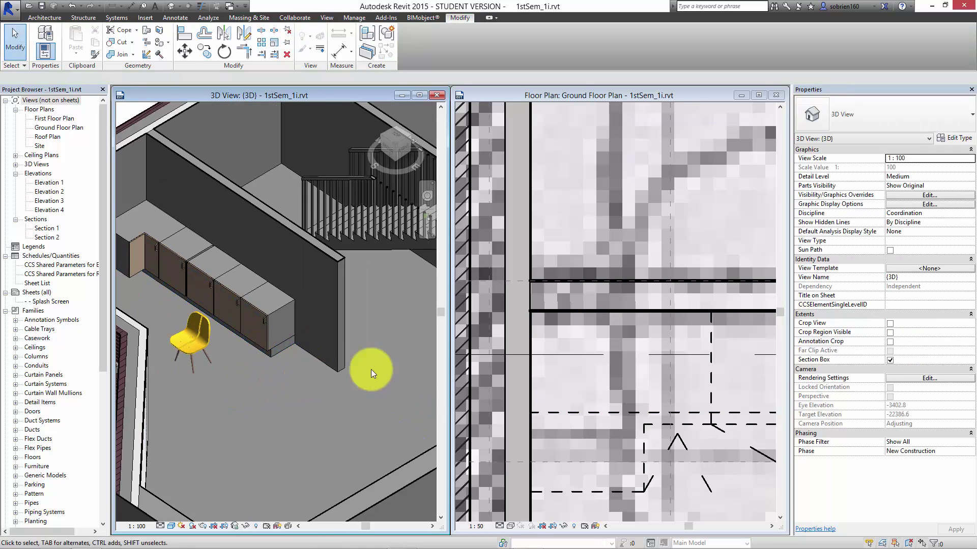
Place an Upper Cabinet - Single door 600mm component on the interior wall above the first single-door base cabinet in the ground floor plan.
{"action": "left_click", "coordinate": [639, 369]}
{"action": "scroll", "coordinate": [631, 356], "scroll_direction": "up", "scroll_amount": 5}
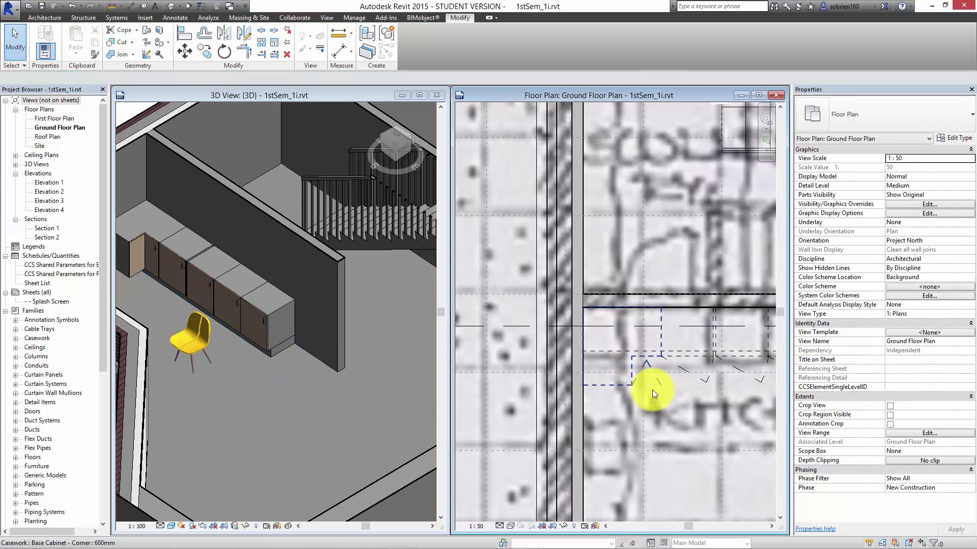
{"action": "middle_click_drag", "start_coordinate": [652, 390], "coordinate": [627, 414]}
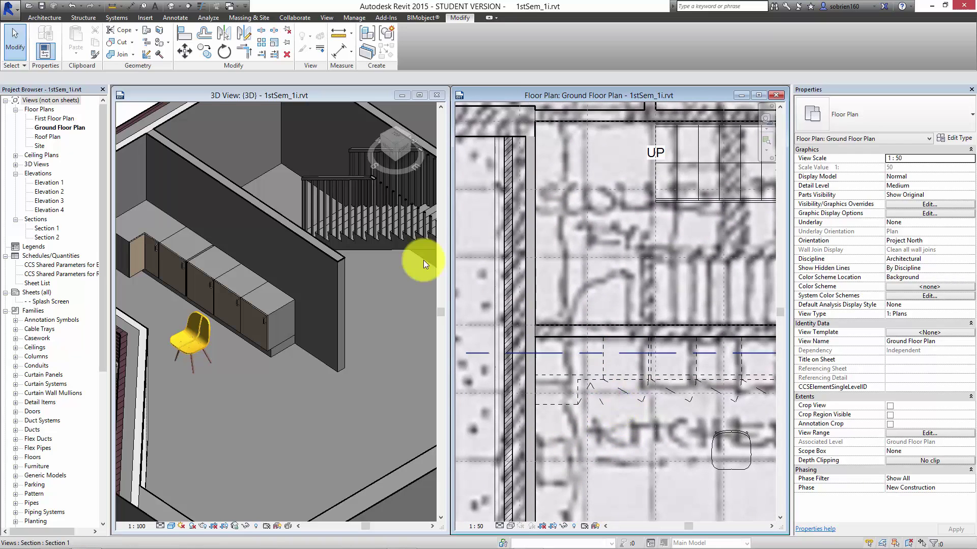
{"action": "left_click", "coordinate": [56, 20]}
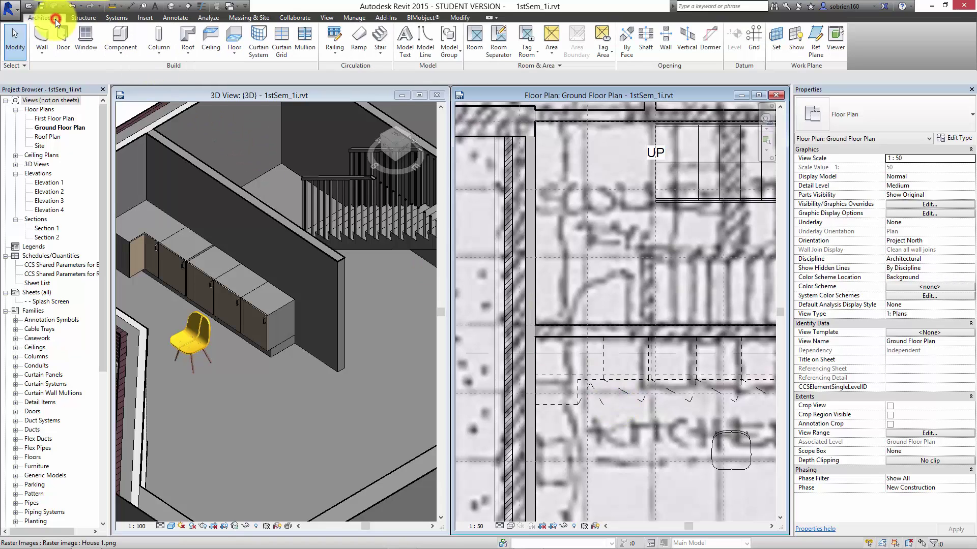
{"action": "left_click", "coordinate": [133, 57]}
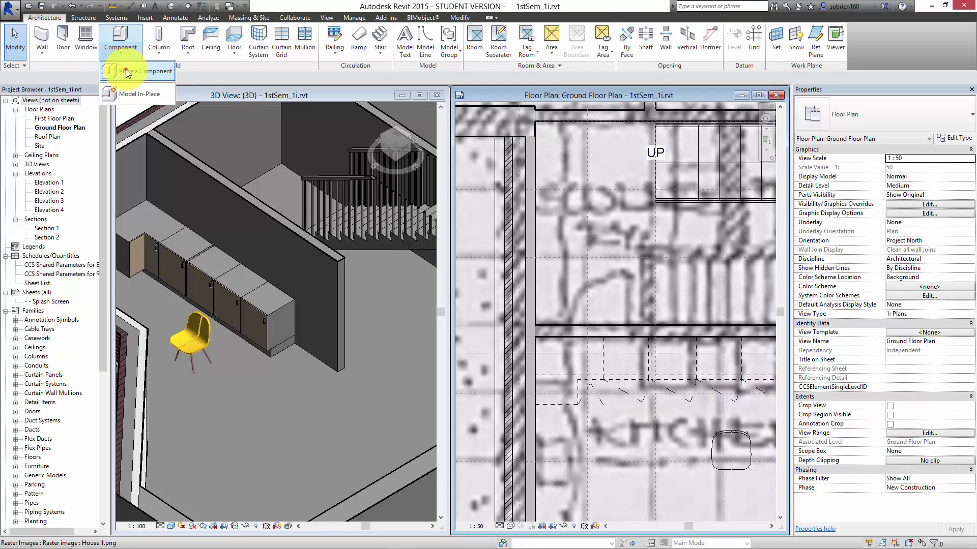
{"action": "left_click", "coordinate": [125, 73]}
{"action": "left_click", "coordinate": [911, 117]}
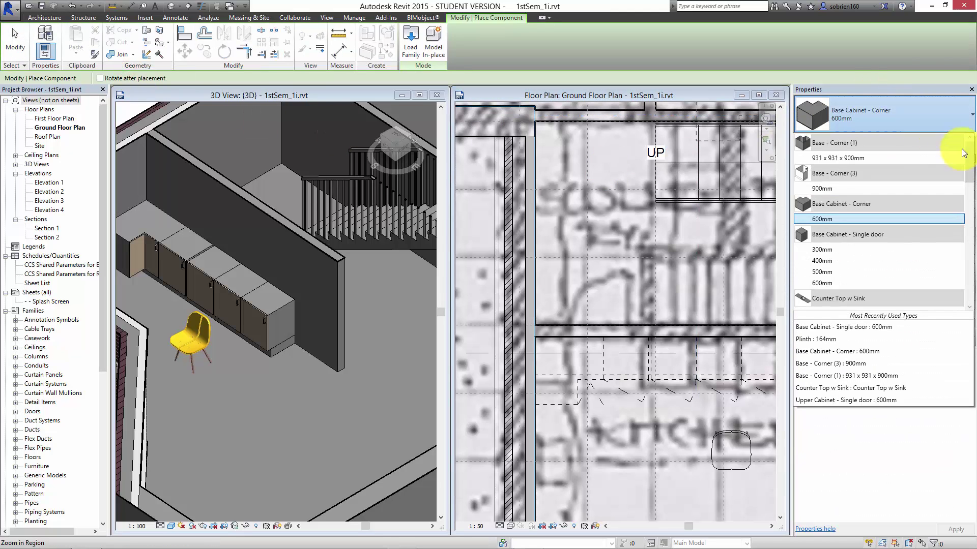
{"action": "left_click_drag", "start_coordinate": [969, 153], "coordinate": [974, 298]}
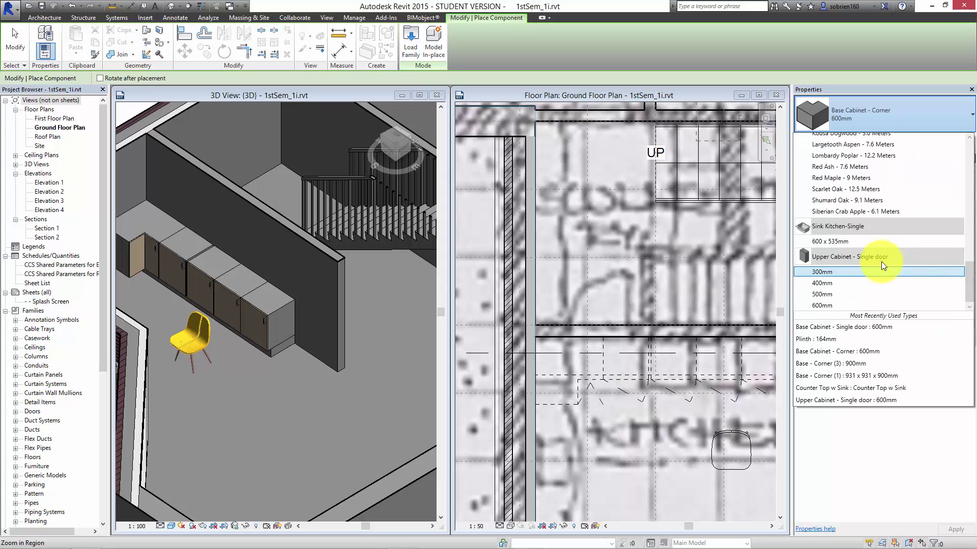
{"action": "left_click", "coordinate": [848, 305]}
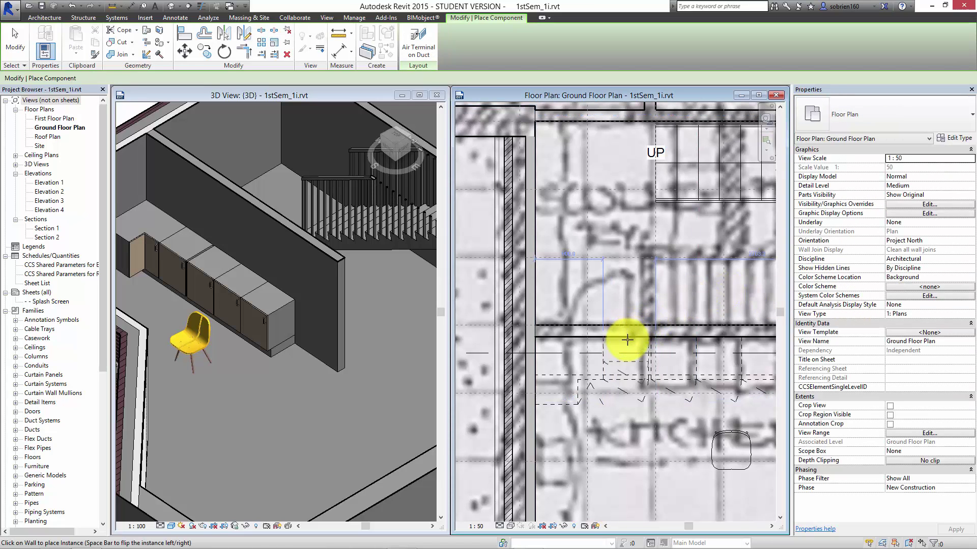
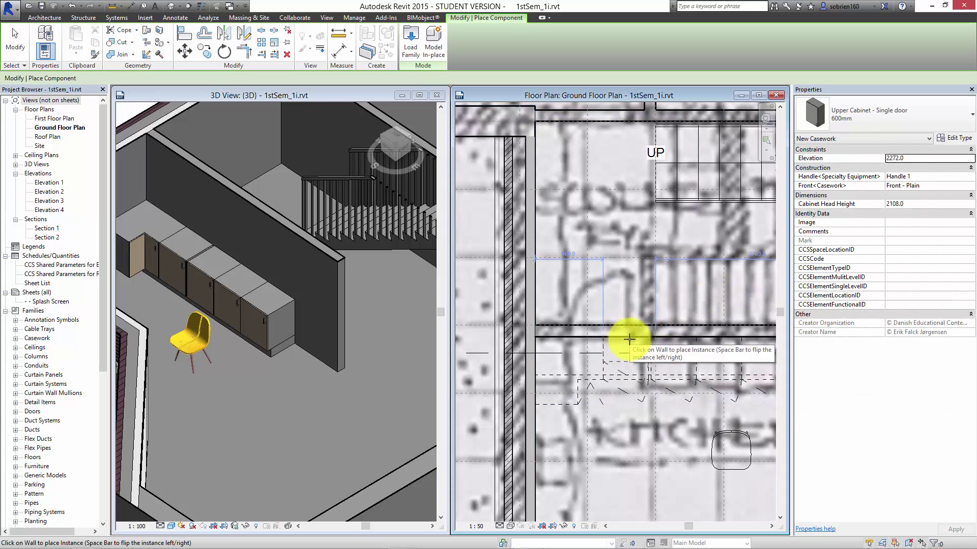
{"action": "left_click", "coordinate": [632, 338]}
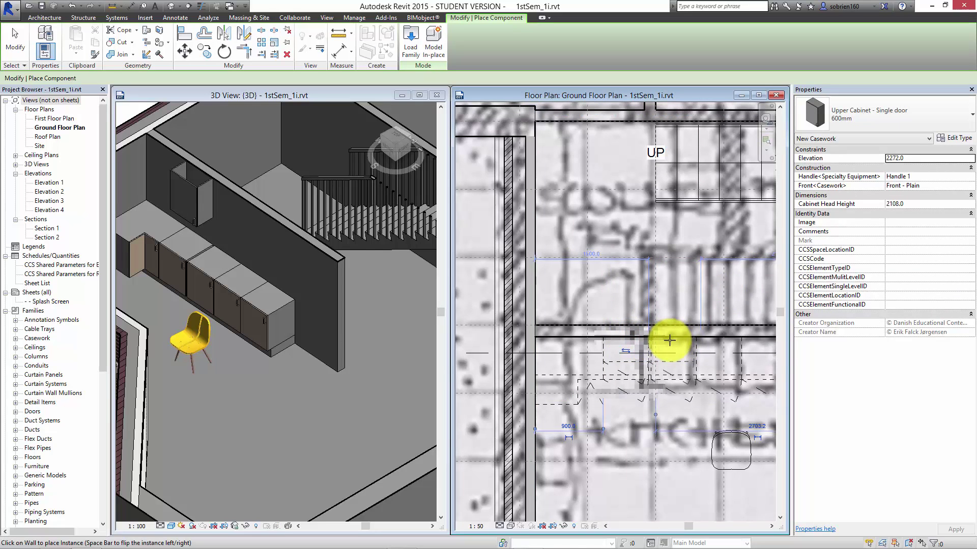
Place three more 600mm single-door upper cabinets along the wall, continuing the row above the base cabinets.
{"action": "scroll", "coordinate": [670, 341], "scroll_direction": "up", "scroll_amount": 4}
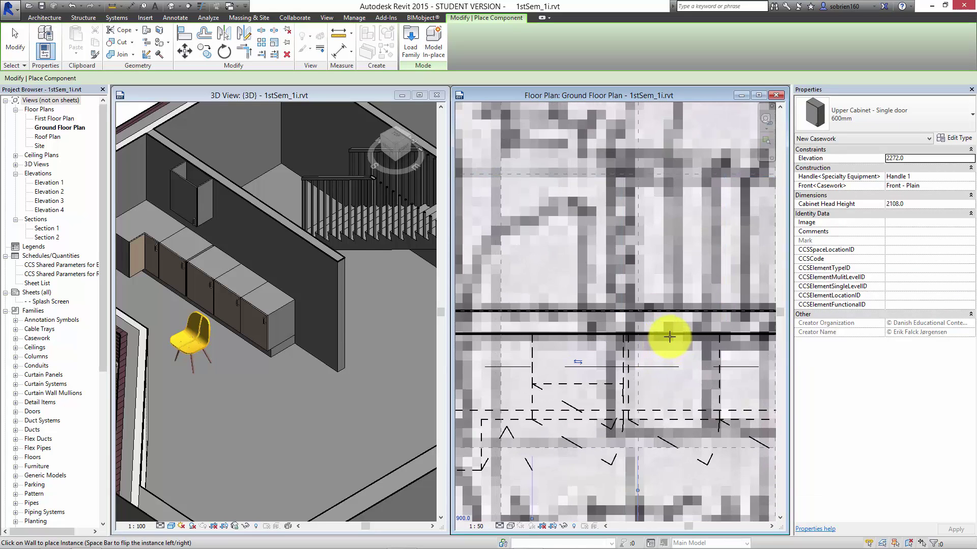
{"action": "left_click", "coordinate": [670, 335]}
{"action": "middle_click_drag", "start_coordinate": [677, 337], "coordinate": [600, 332]}
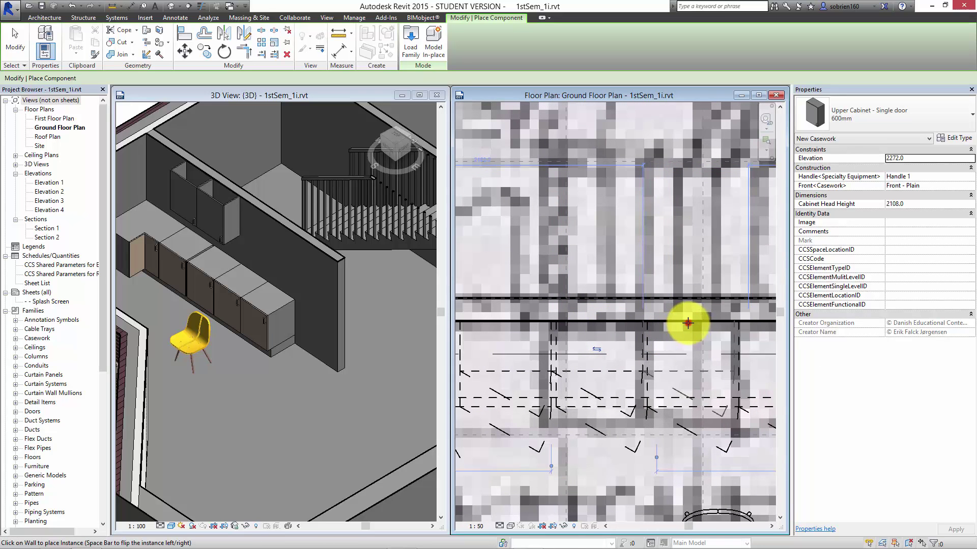
{"action": "middle_click_drag", "start_coordinate": [694, 327], "coordinate": [654, 323]}
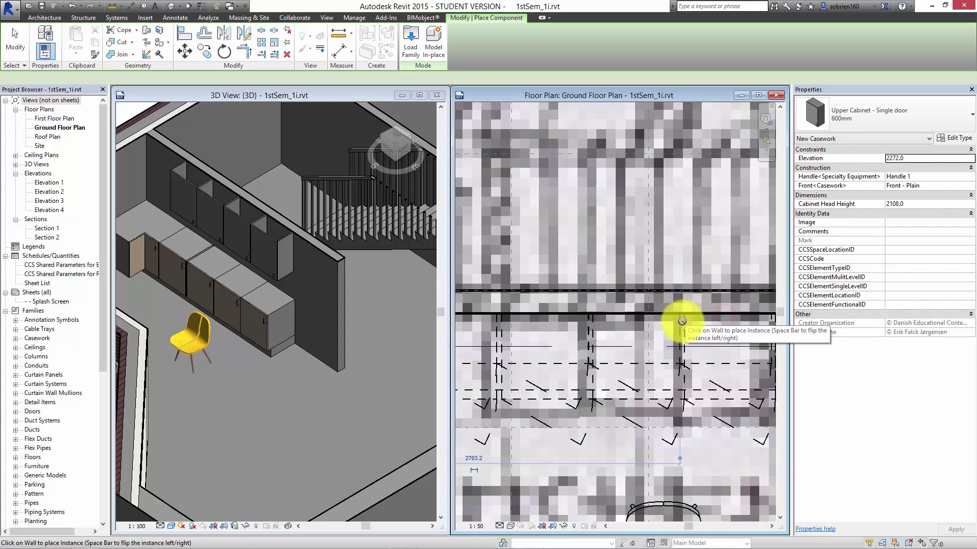
{"action": "key", "text": "Escape"}
{"action": "key", "text": "Escape"}
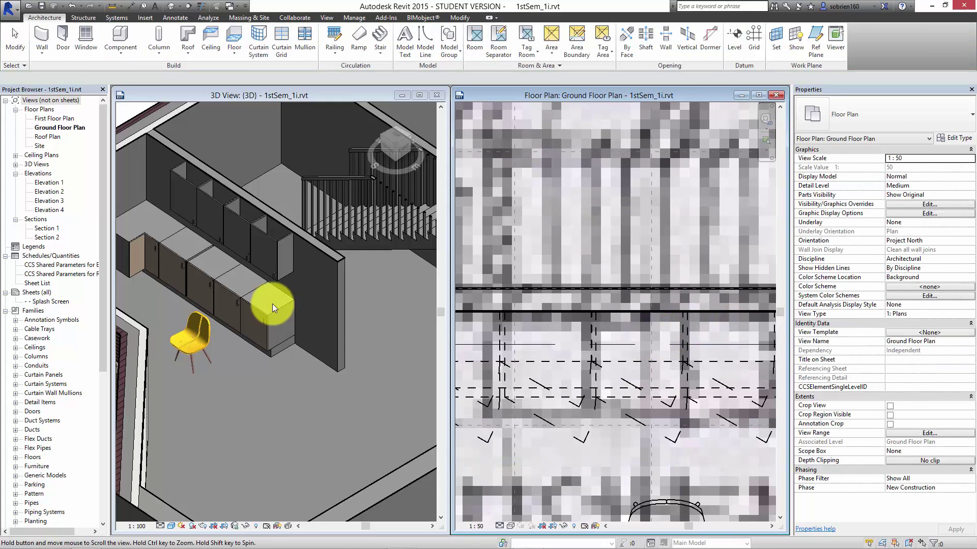
Set the front finish of the single-door 600mm upper cabinet type to Ash.
{"action": "scroll", "coordinate": [270, 301], "scroll_direction": "up", "scroll_amount": 5}
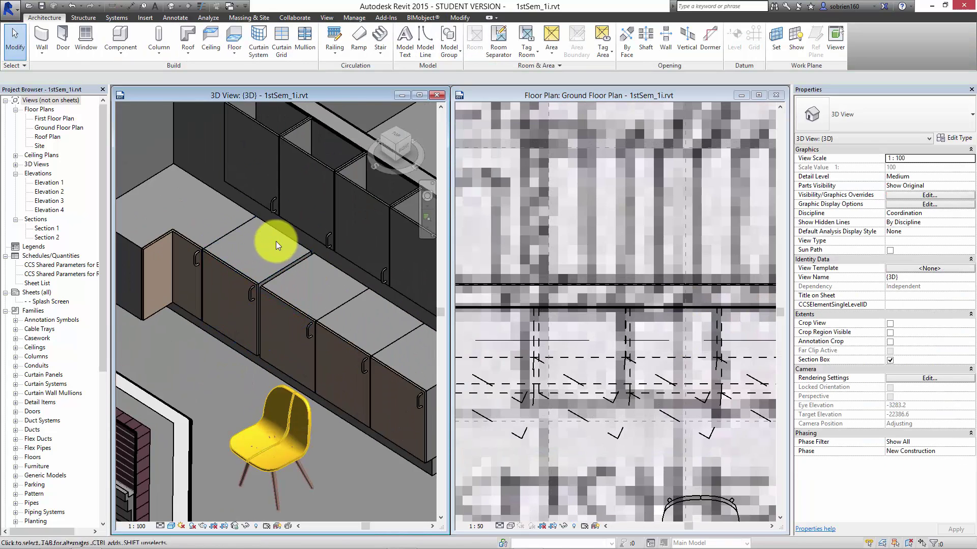
{"action": "scroll", "coordinate": [276, 242], "scroll_direction": "down", "scroll_amount": 4}
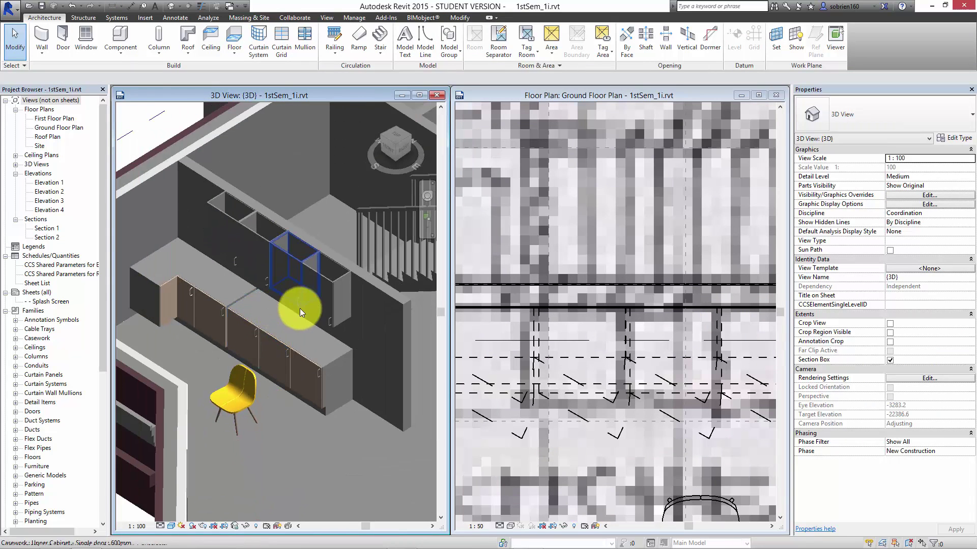
{"action": "left_click", "coordinate": [325, 279]}
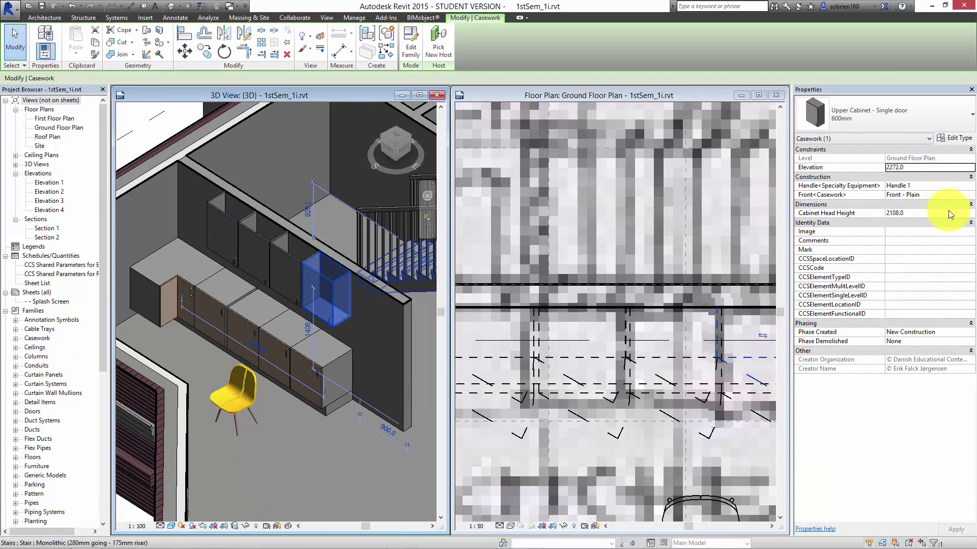
{"action": "left_click", "coordinate": [953, 138]}
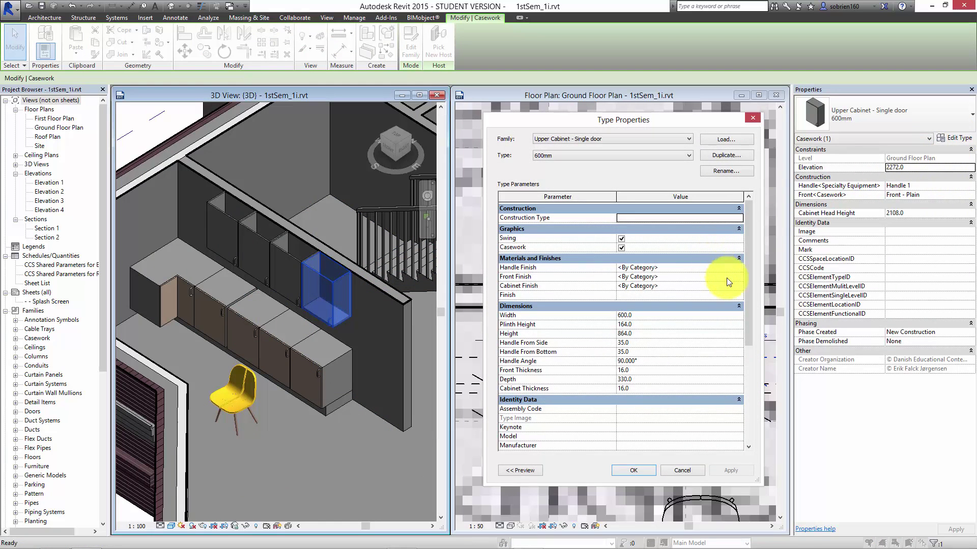
{"action": "left_click", "coordinate": [732, 279]}
{"action": "left_click", "coordinate": [735, 278]}
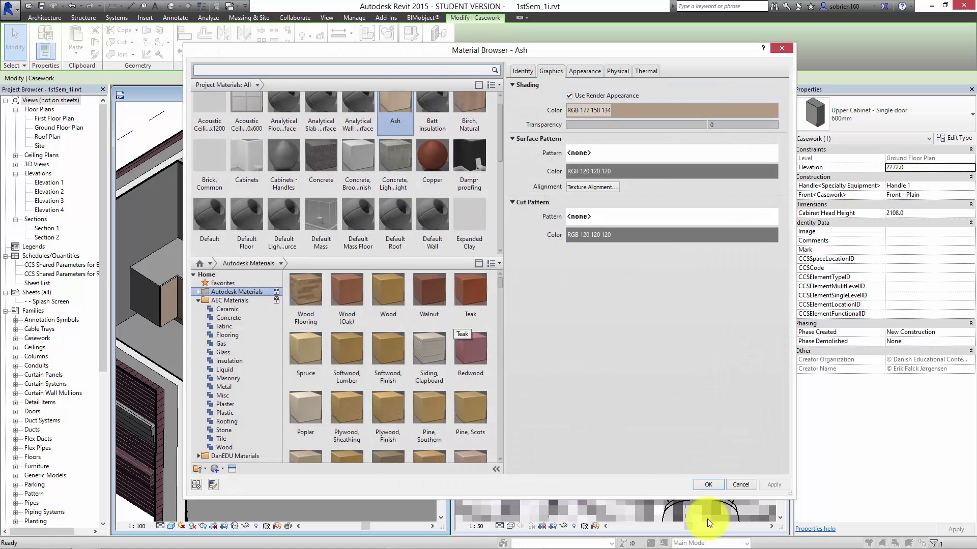
{"action": "left_click", "coordinate": [708, 487]}
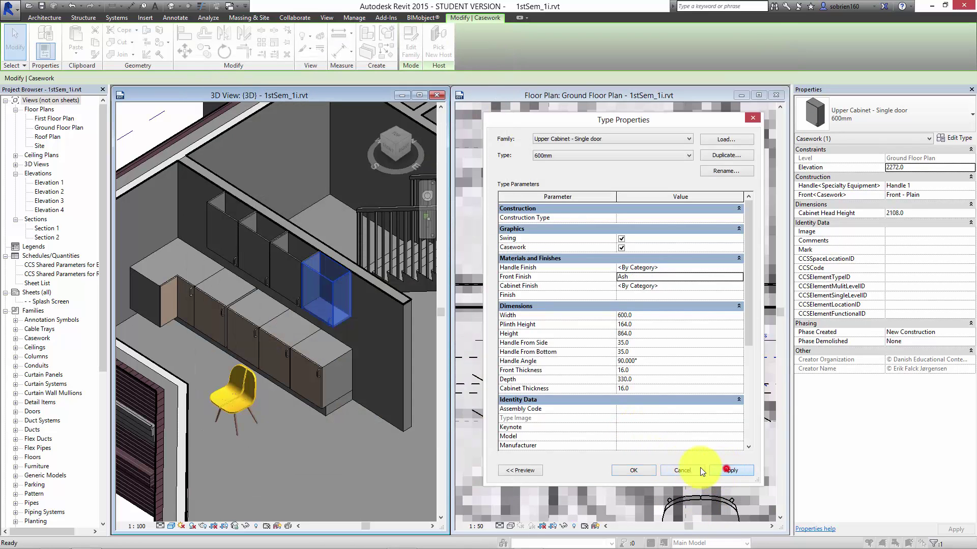
{"action": "left_click", "coordinate": [726, 470]}
{"action": "left_click", "coordinate": [632, 472]}
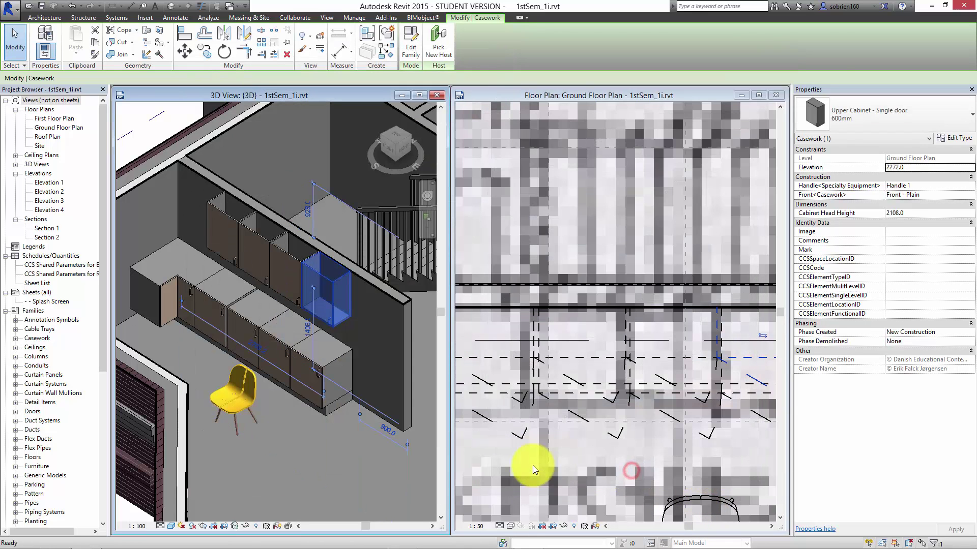
{"action": "left_click", "coordinate": [378, 460]}
Compare the upper and base cabinet rows in the 3D view with their overlapping outlines and door swing lines in the ground floor plan.
{"action": "scroll", "coordinate": [298, 334], "scroll_direction": "up", "scroll_amount": 4}
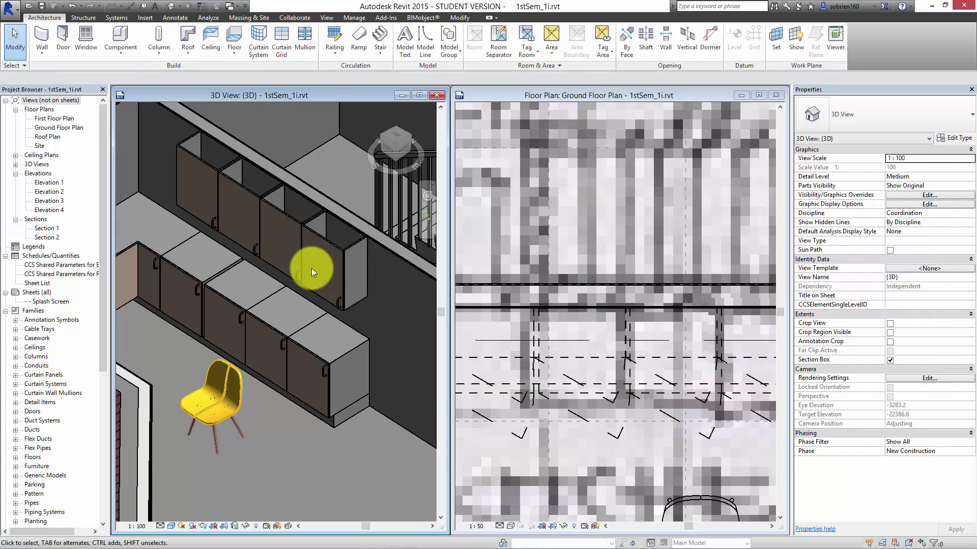
{"action": "scroll", "coordinate": [214, 291], "scroll_direction": "up", "scroll_amount": 3}
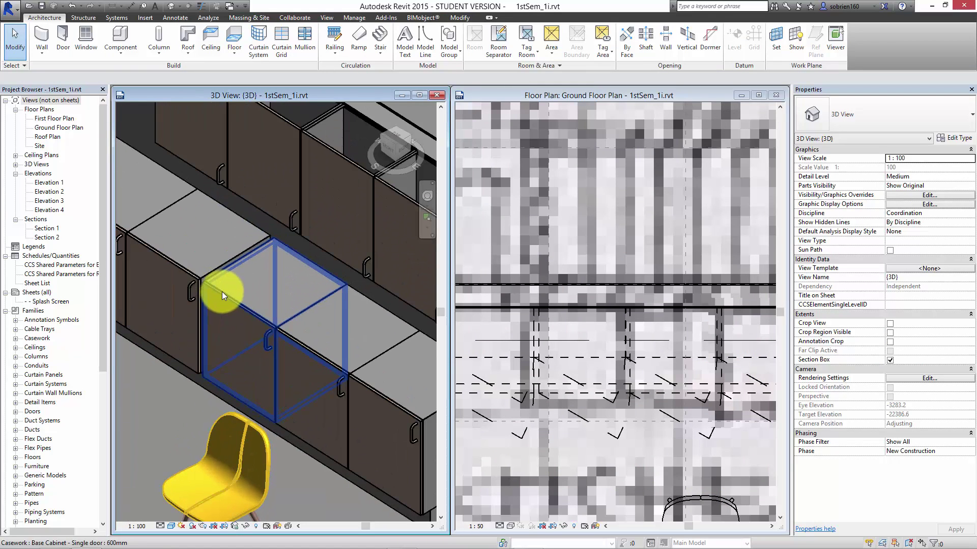
{"action": "scroll", "coordinate": [225, 290], "scroll_direction": "down", "scroll_amount": 2}
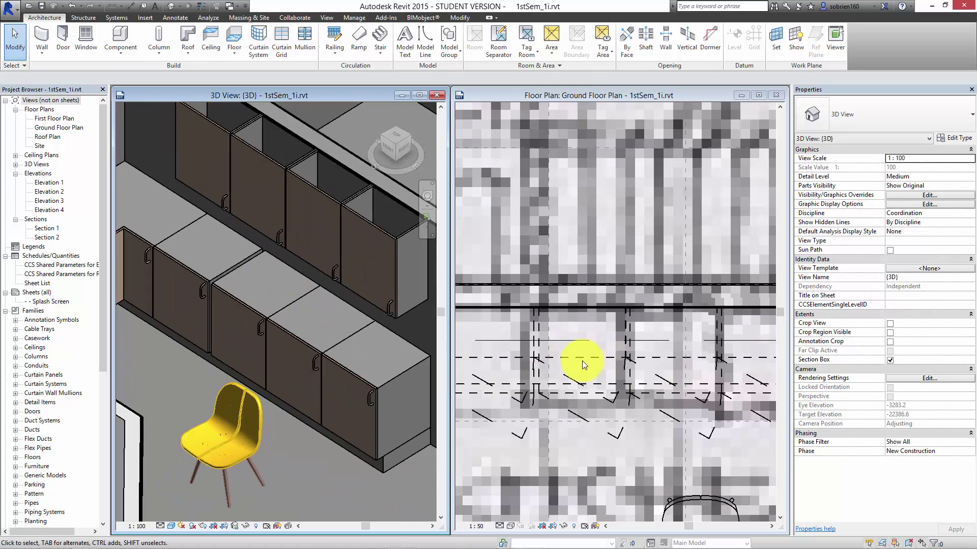
{"action": "left_click", "coordinate": [639, 349]}
{"action": "scroll", "coordinate": [597, 359], "scroll_direction": "down", "scroll_amount": 3}
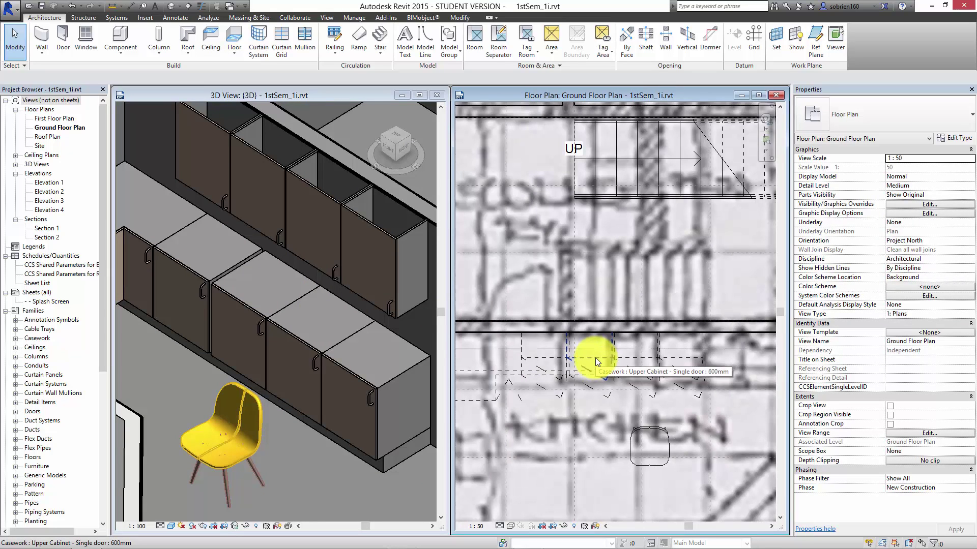
{"action": "scroll", "coordinate": [560, 342], "scroll_direction": "up", "scroll_amount": 3}
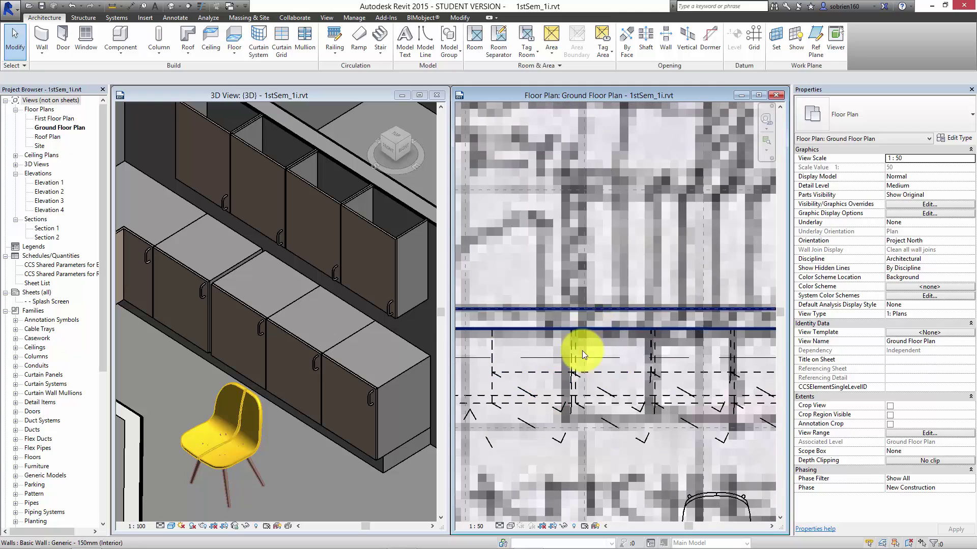
{"action": "scroll", "coordinate": [620, 376], "scroll_direction": "up", "scroll_amount": 1}
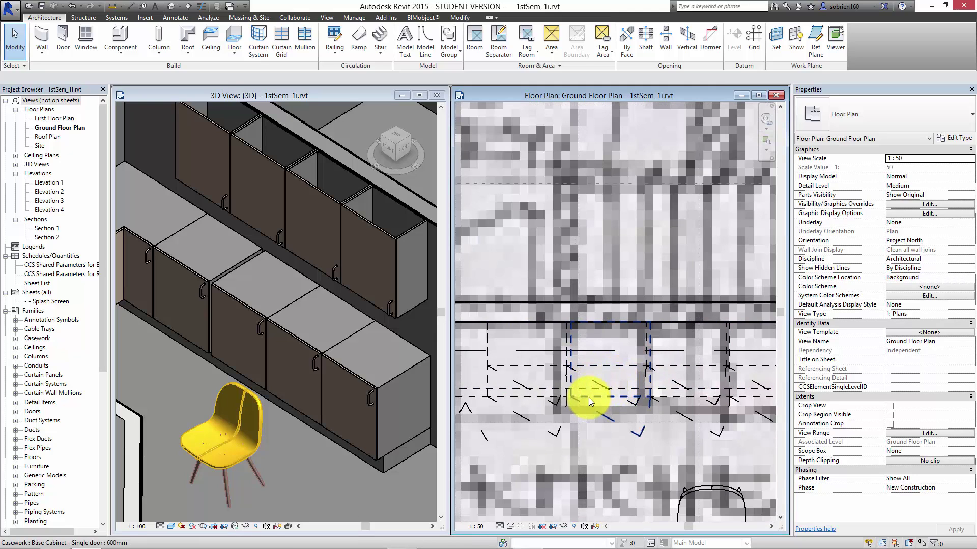
{"action": "scroll", "coordinate": [588, 381], "scroll_direction": "up", "scroll_amount": 1}
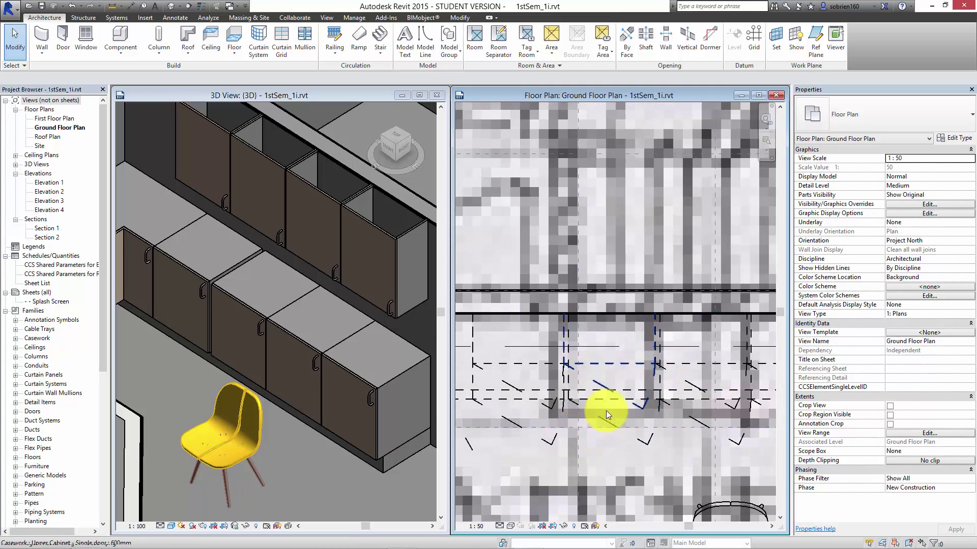
Turn off the Swing graphics for the single-door 600mm upper cabinet type in the ground floor plan.
{"action": "left_click", "coordinate": [493, 364]}
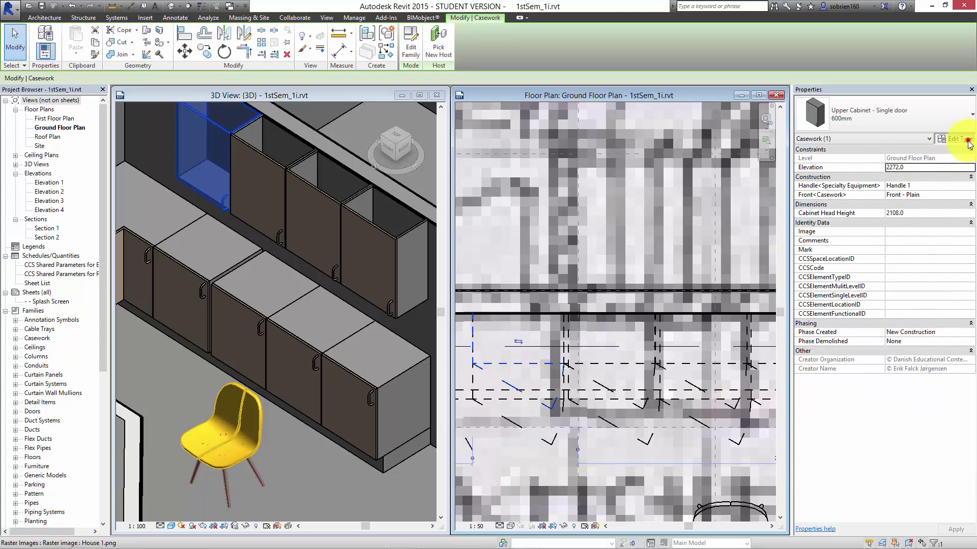
{"action": "left_click", "coordinate": [966, 139]}
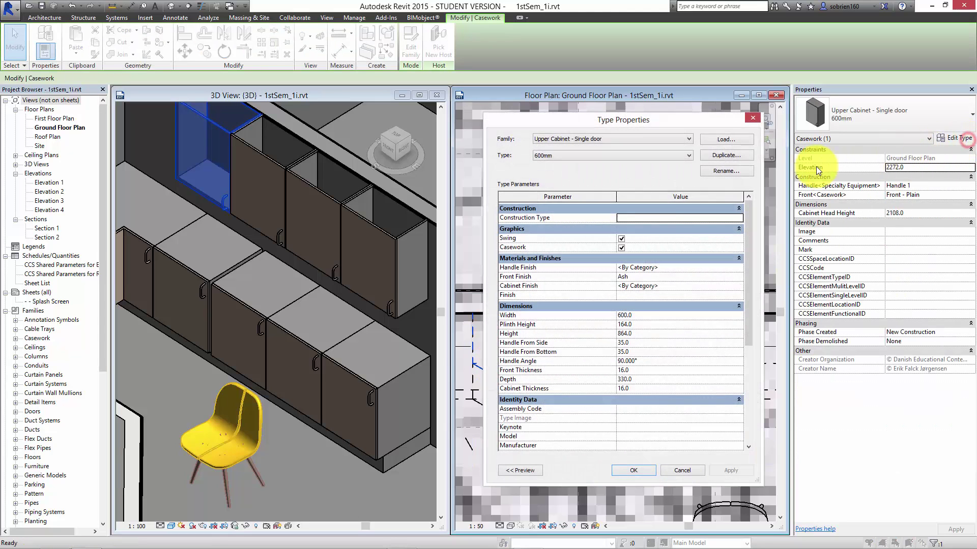
{"action": "left_click", "coordinate": [621, 238]}
{"action": "left_click_drag", "start_coordinate": [613, 130], "coordinate": [817, 127]}
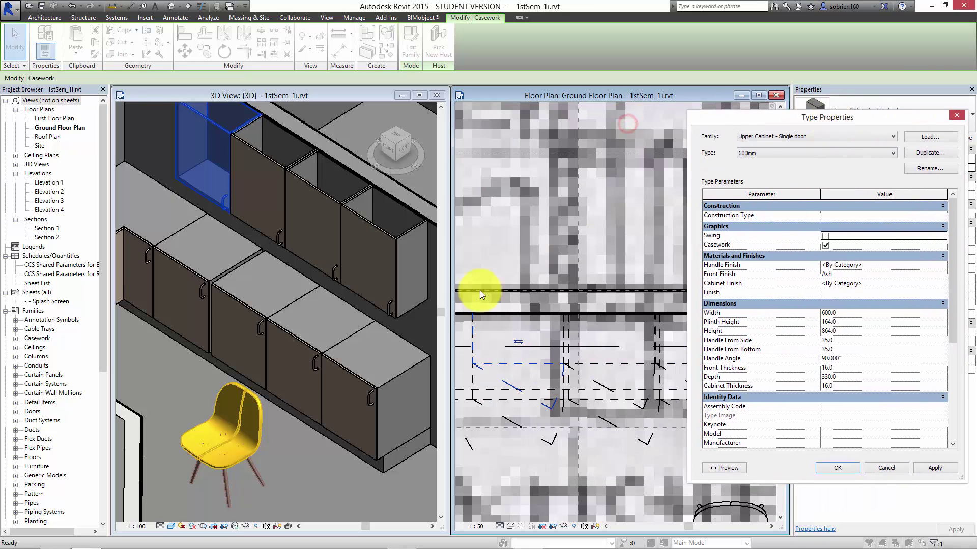
{"action": "left_click", "coordinate": [914, 470]}
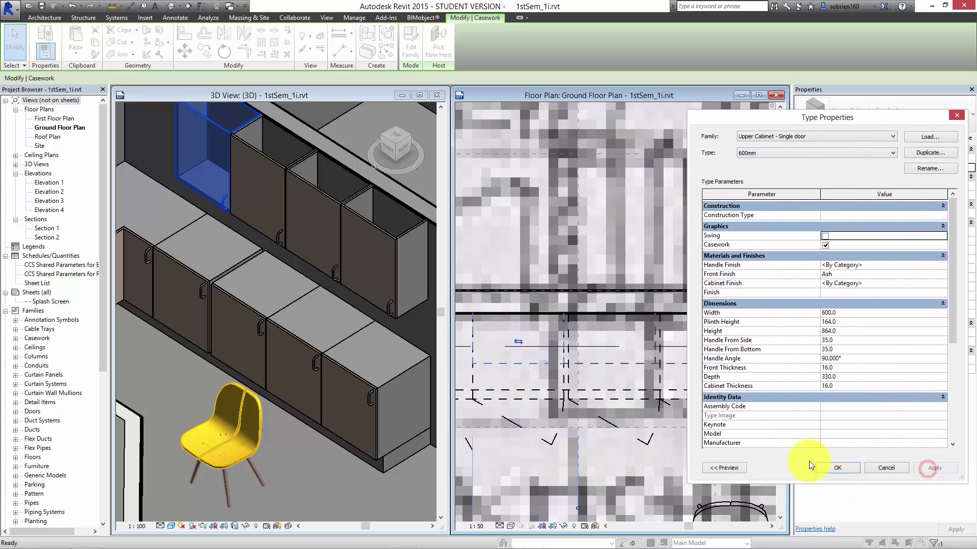
{"action": "left_click", "coordinate": [835, 466]}
{"action": "middle_click_drag", "start_coordinate": [612, 406], "coordinate": [598, 375]}
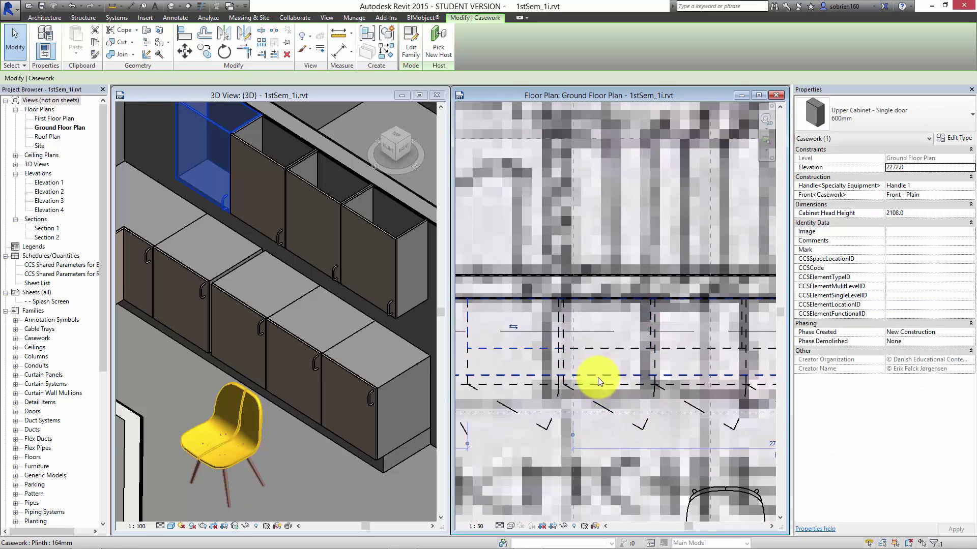
Turn off the Plinth graphics for the 164mm plinth type below the base cabinets.
{"action": "scroll", "coordinate": [598, 378], "scroll_direction": "down", "scroll_amount": 2}
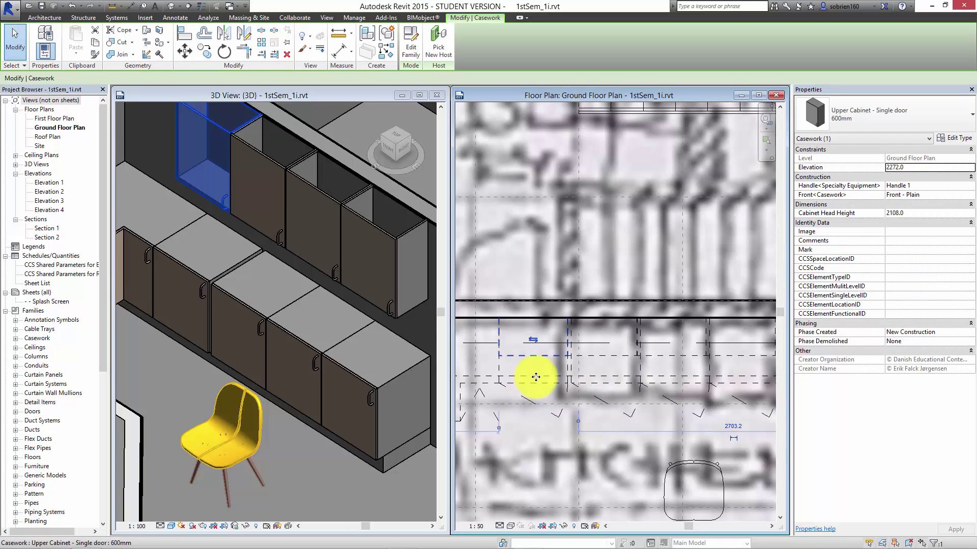
{"action": "left_click", "coordinate": [543, 374]}
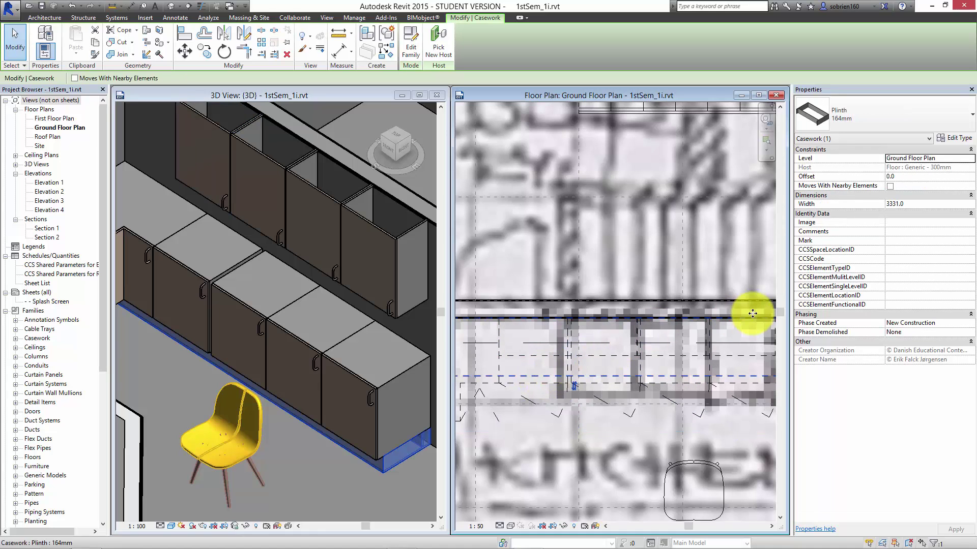
{"action": "left_click", "coordinate": [956, 138]}
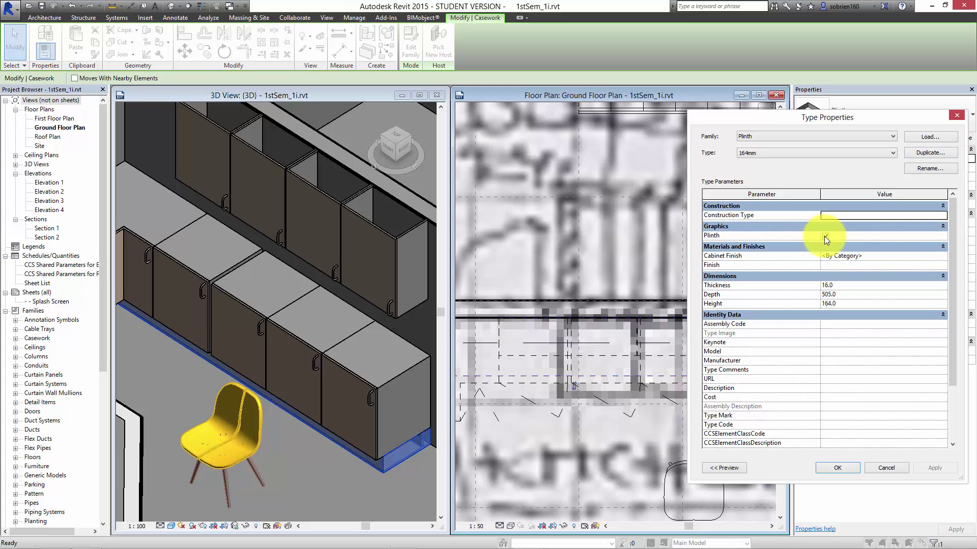
{"action": "left_click", "coordinate": [825, 237]}
{"action": "left_click", "coordinate": [928, 468]}
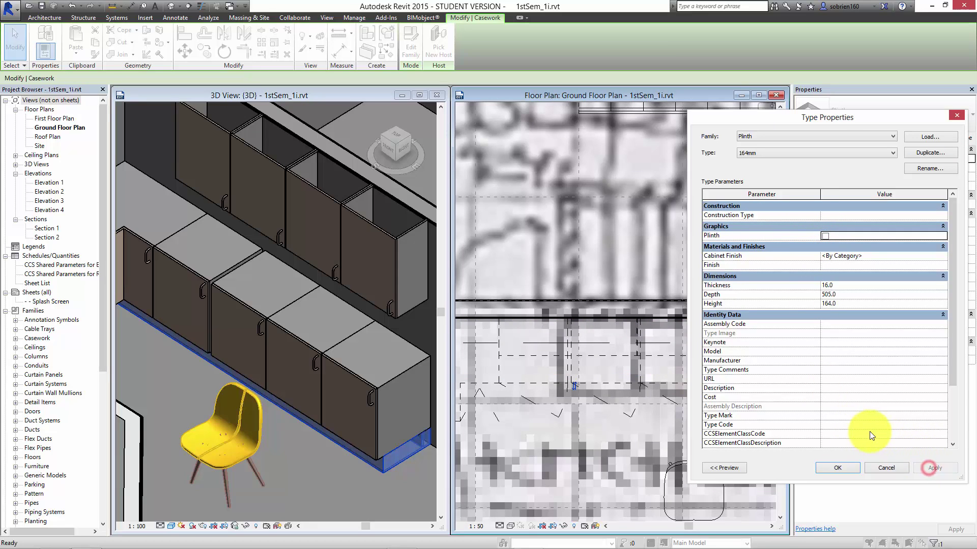
{"action": "left_click", "coordinate": [844, 468]}
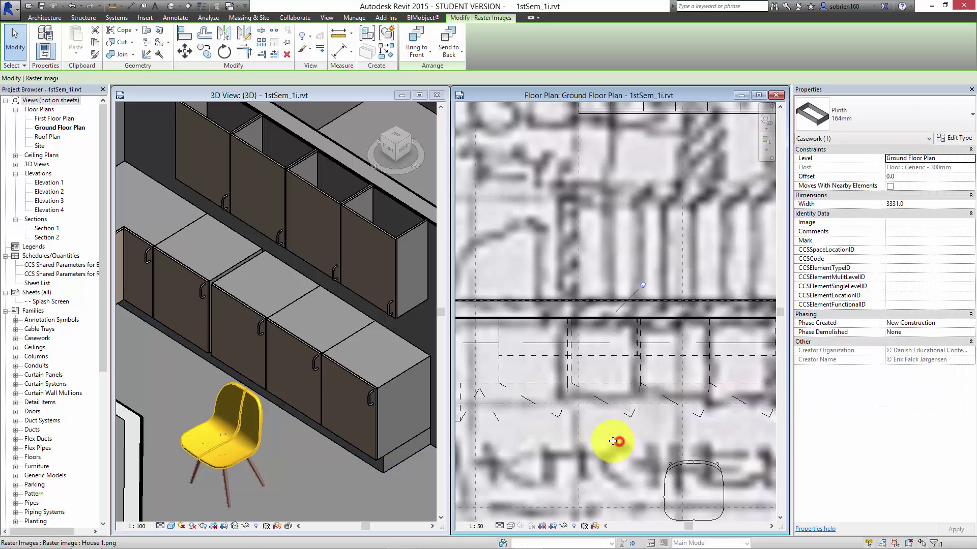
{"action": "left_click", "coordinate": [625, 443]}
Turn off the Swing graphics for the single-door 600mm base cabinet type in the ground floor plan.
{"action": "scroll", "coordinate": [639, 442], "scroll_direction": "up", "scroll_amount": 6}
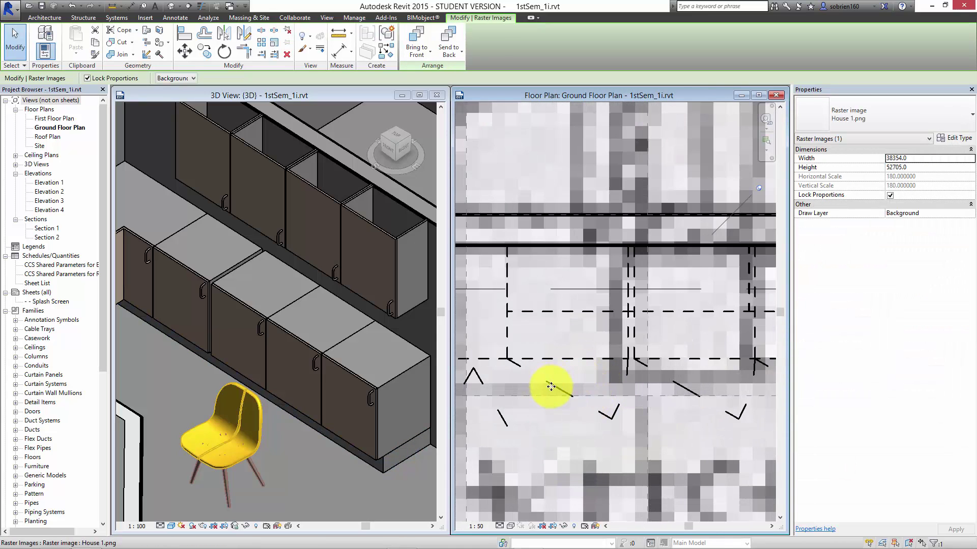
{"action": "key", "text": "Escape"}
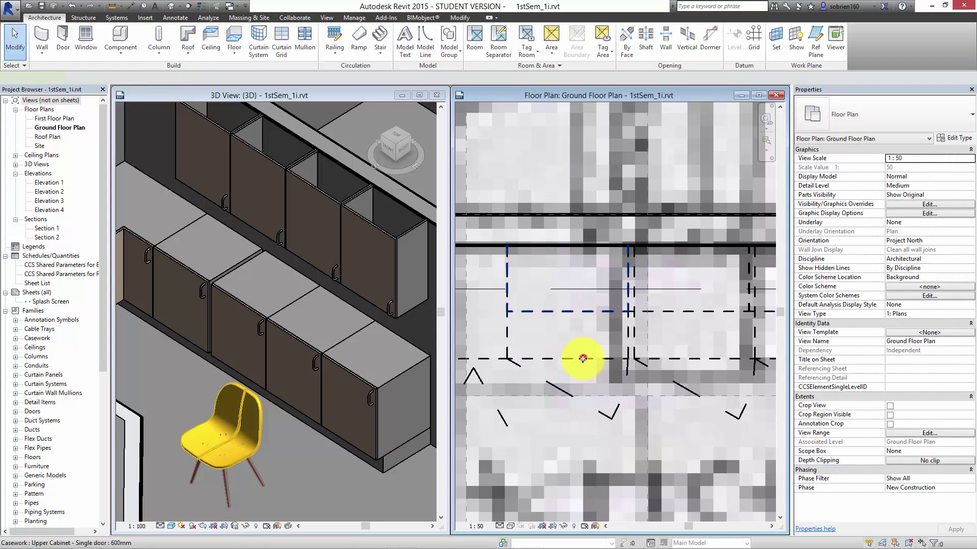
{"action": "left_click", "coordinate": [562, 359]}
{"action": "left_click", "coordinate": [547, 385]}
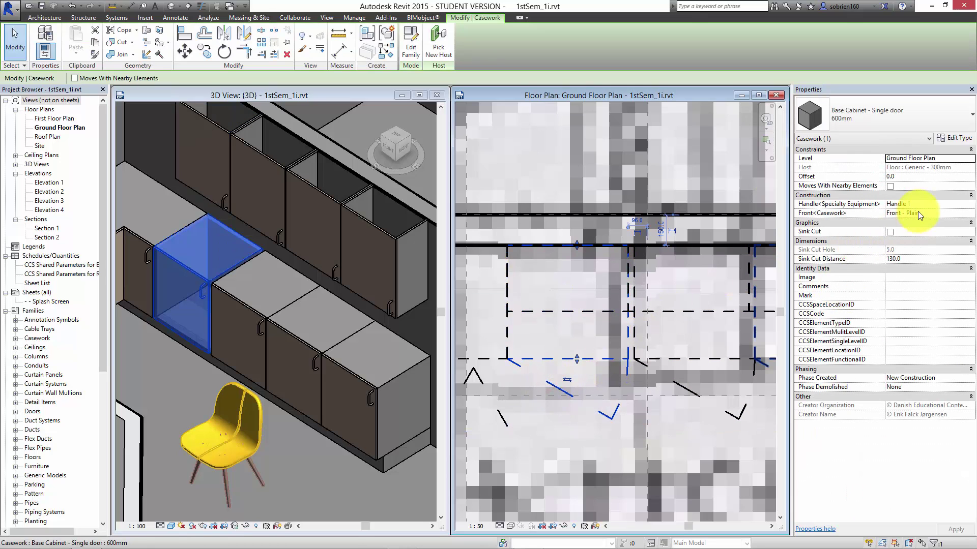
{"action": "left_click", "coordinate": [951, 138]}
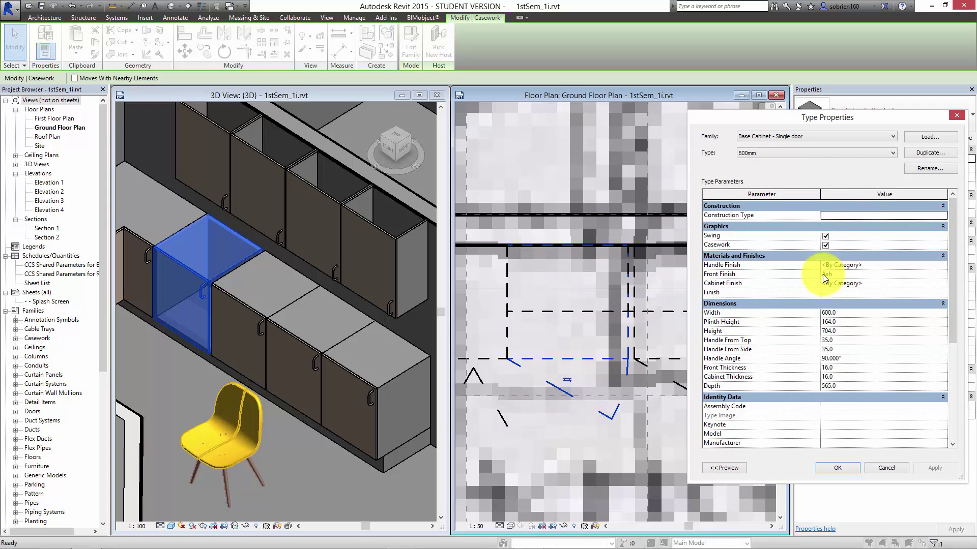
{"action": "left_click", "coordinate": [825, 236]}
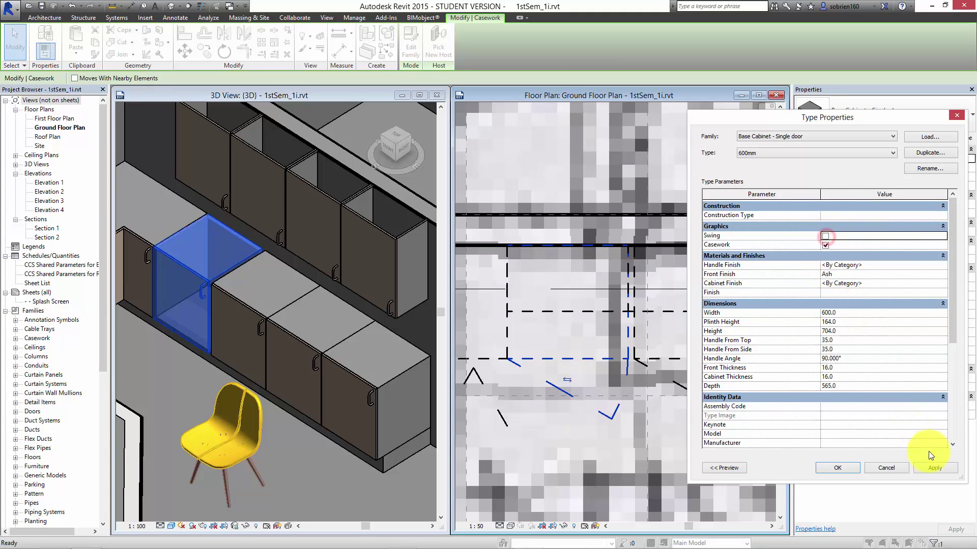
{"action": "left_click", "coordinate": [934, 468]}
{"action": "left_click", "coordinate": [832, 468]}
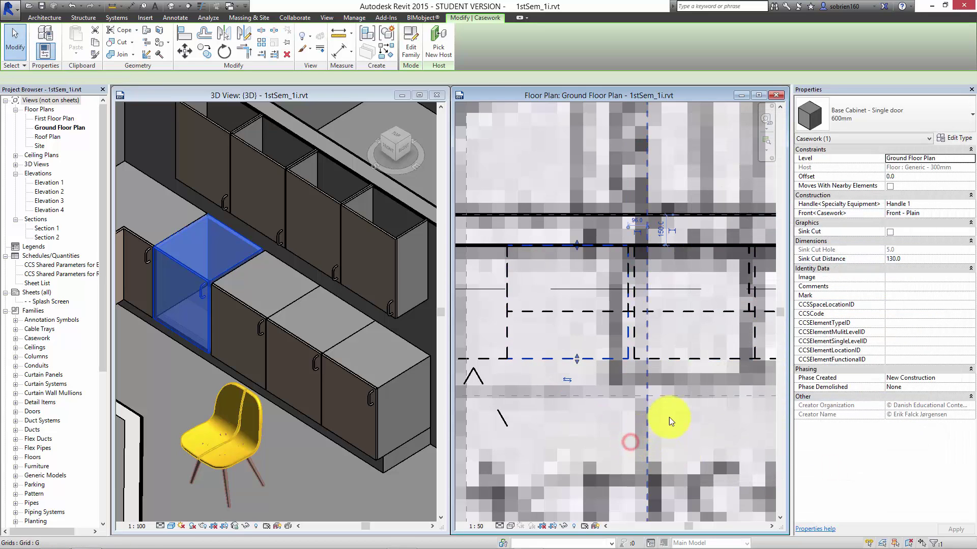
{"action": "scroll", "coordinate": [669, 417], "scroll_direction": "down", "scroll_amount": 3}
{"action": "key", "text": "Escape"}
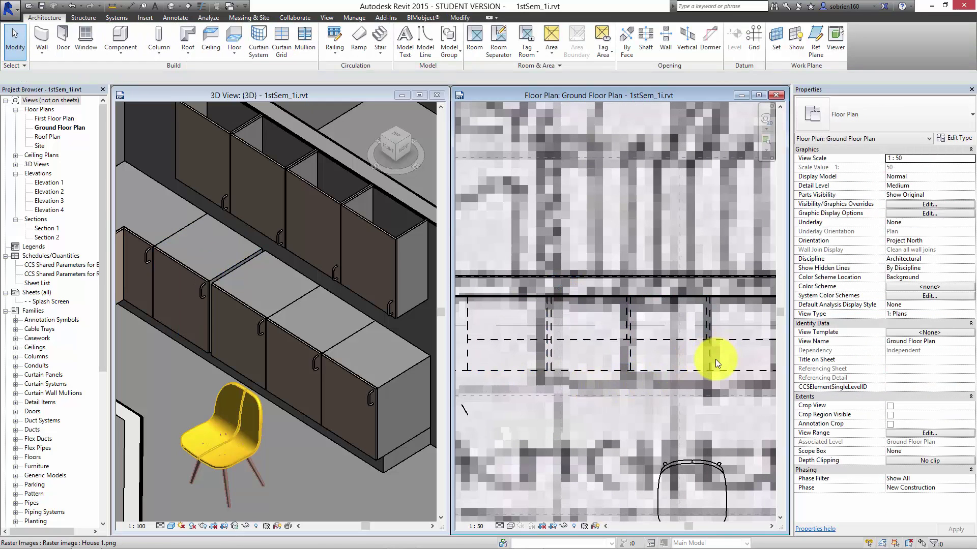
Move the end base cabinet and the two middle upper cabinets together along the wall toward the corner by the small gap between base cabinets.
{"action": "left_click", "coordinate": [719, 371]}
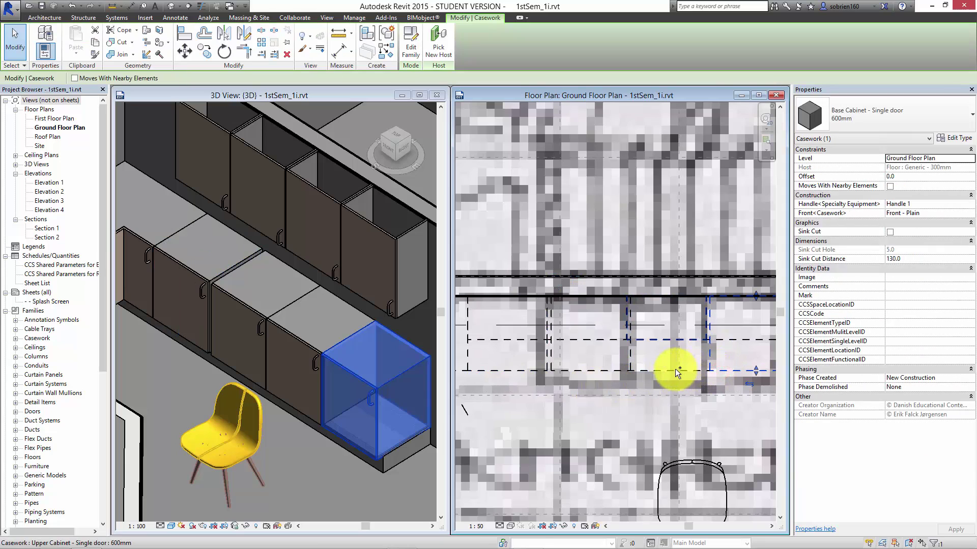
{"action": "left_click", "coordinate": [670, 371]}
{"action": "left_click", "coordinate": [609, 371], "text": "ctrl"}
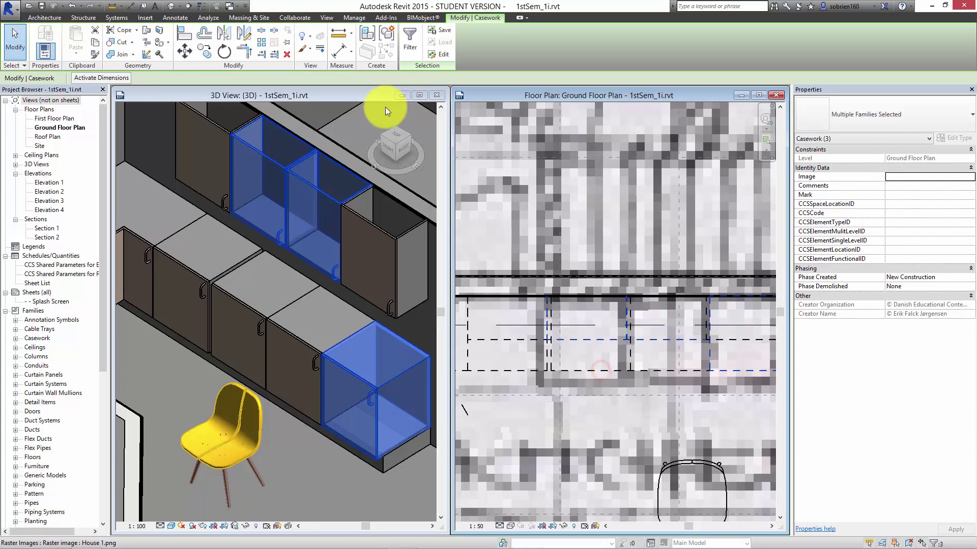
{"action": "left_click", "coordinate": [181, 54]}
{"action": "scroll", "coordinate": [554, 356], "scroll_direction": "up", "scroll_amount": 3}
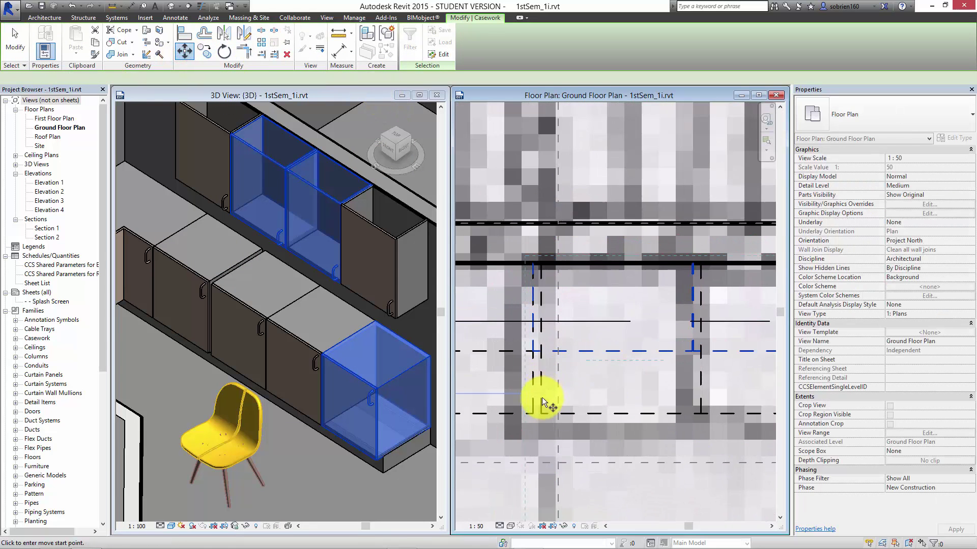
{"action": "left_click", "coordinate": [543, 413]}
{"action": "left_click", "coordinate": [530, 413]}
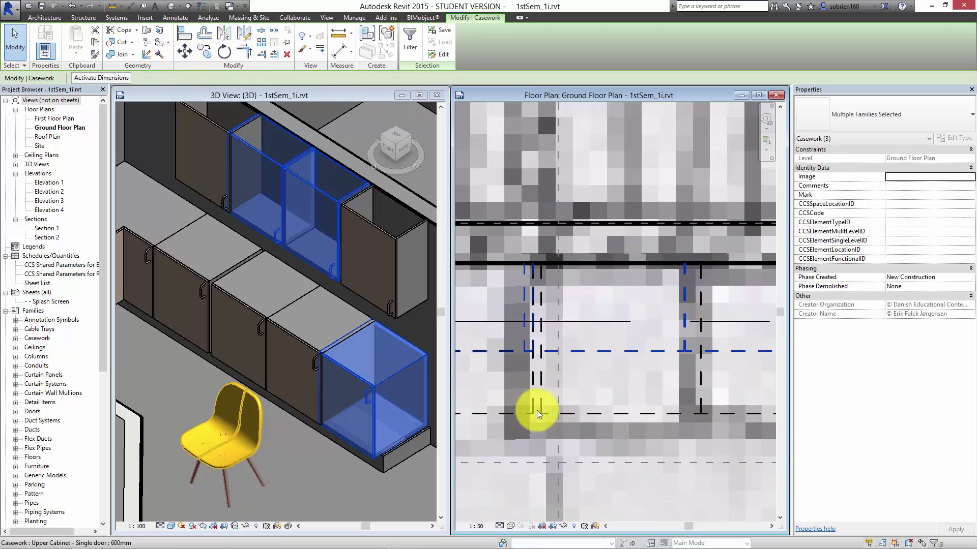
{"action": "scroll", "coordinate": [536, 410], "scroll_direction": "down", "scroll_amount": 1}
{"action": "key", "text": "Escape"}
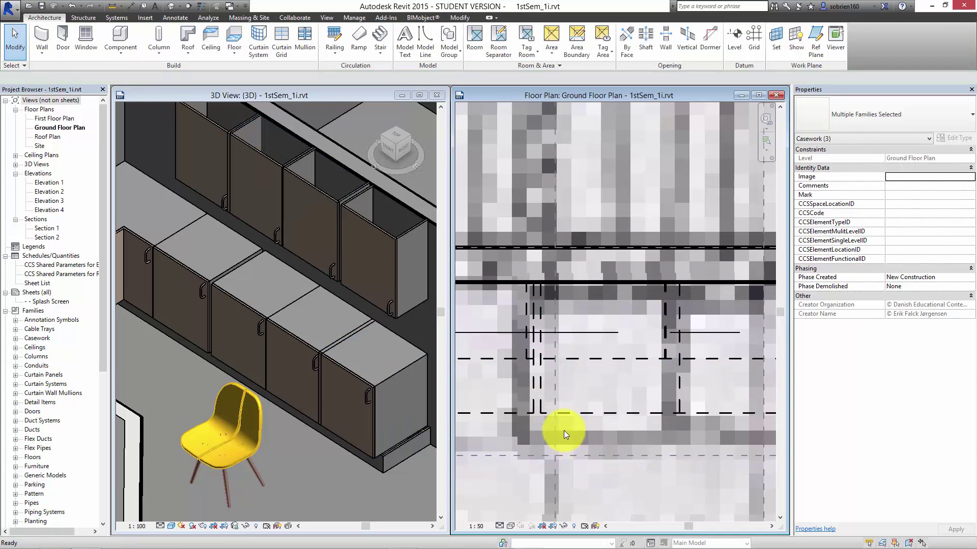
Move the second single-door base cabinet from the corner along the wall until it meets the first one.
{"action": "middle_click_drag", "start_coordinate": [563, 430], "coordinate": [519, 425]}
{"action": "left_click", "coordinate": [530, 405]}
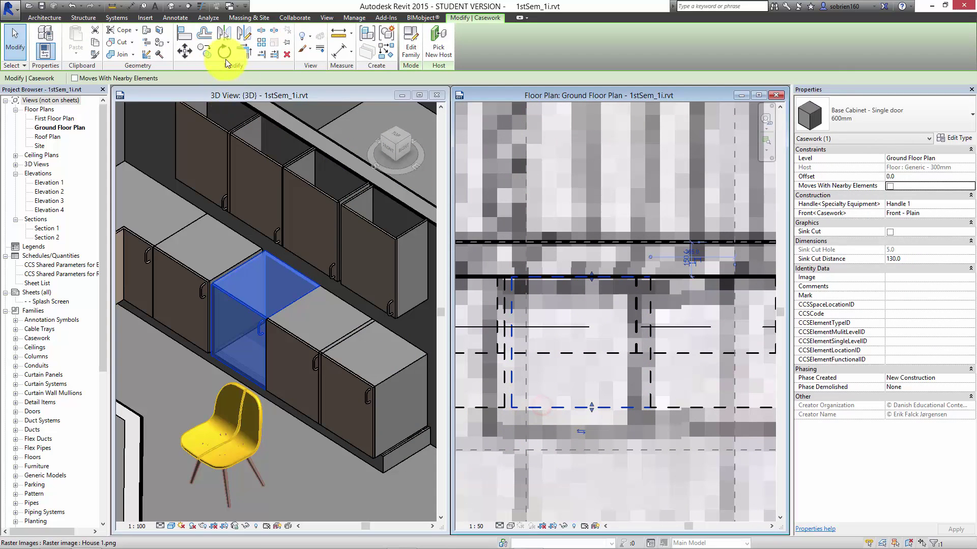
{"action": "left_click", "coordinate": [186, 51]}
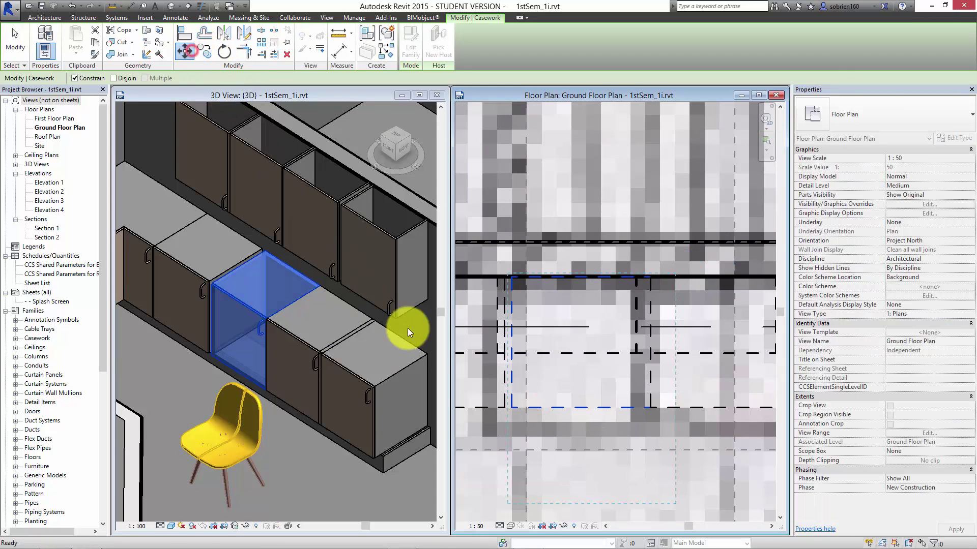
{"action": "left_click", "coordinate": [502, 405]}
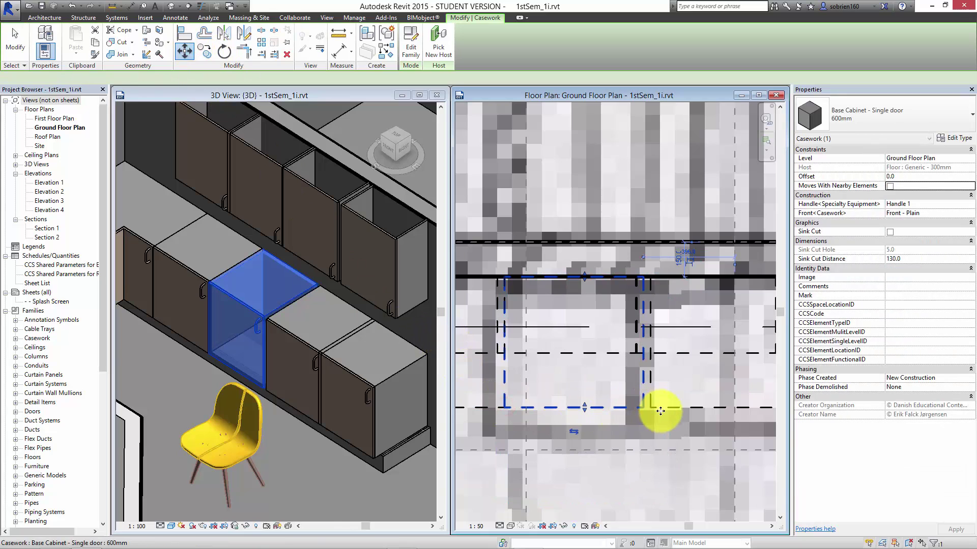
{"action": "key", "text": "ctrl+z"}
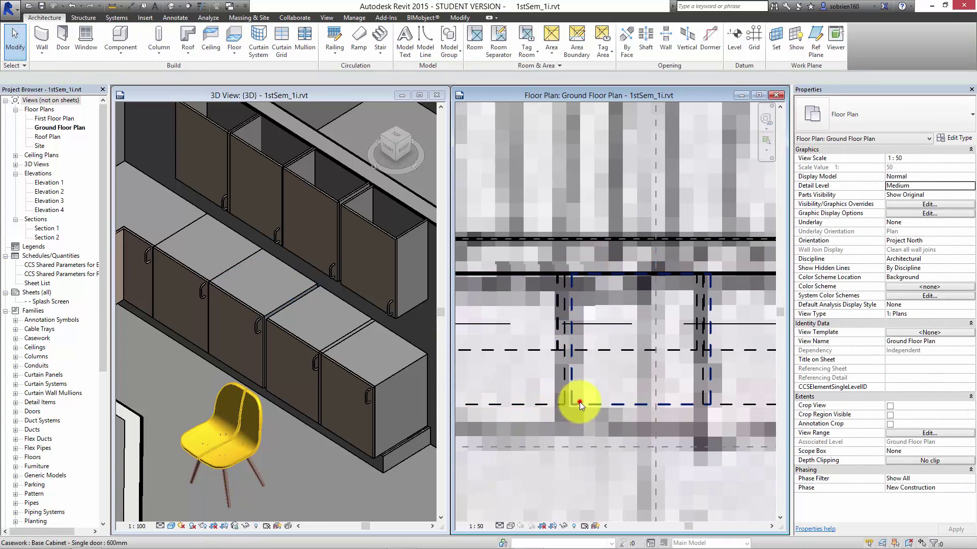
Move the third single-door base cabinet from the corner along the wall to close the gap to the second one.
{"action": "left_click", "coordinate": [579, 402]}
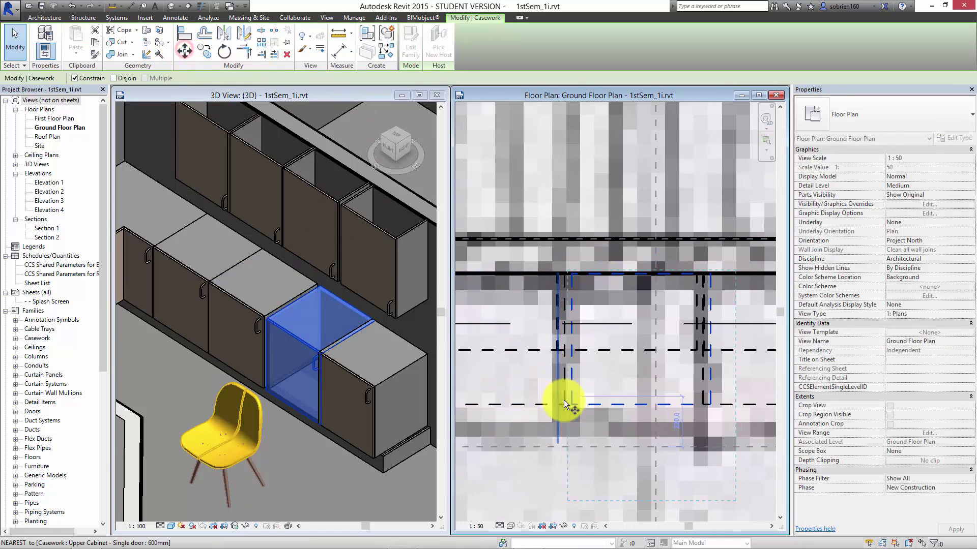
{"action": "left_click", "coordinate": [570, 402]}
{"action": "key", "text": "Escape"}
{"action": "key", "text": "Escape"}
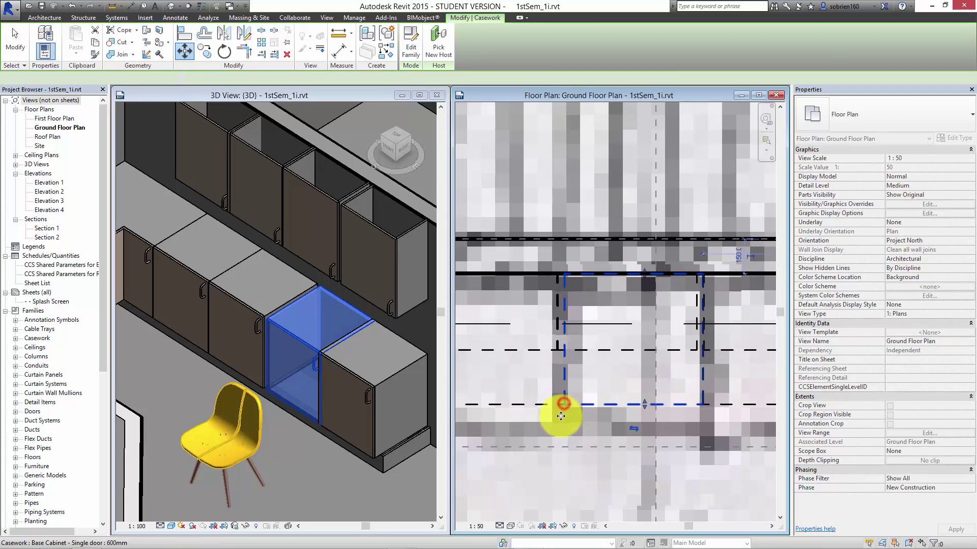
Hide the House 1.png raster image element in the ground floor plan.
{"action": "scroll", "coordinate": [564, 415], "scroll_direction": "down", "scroll_amount": 5}
{"action": "scroll", "coordinate": [564, 416], "scroll_direction": "down", "scroll_amount": 5}
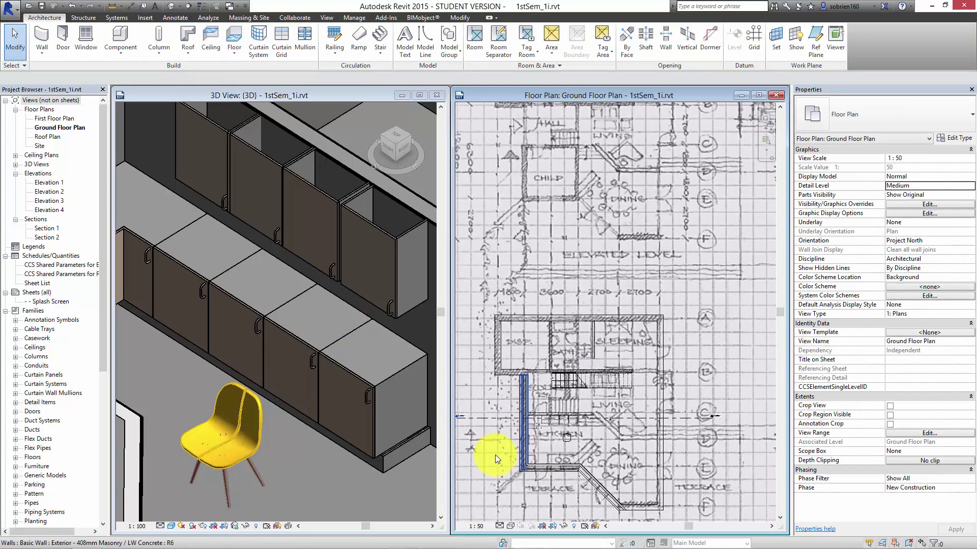
{"action": "scroll", "coordinate": [496, 455], "scroll_direction": "down", "scroll_amount": 2}
{"action": "left_click", "coordinate": [484, 447]}
{"action": "right_click", "coordinate": [484, 447]}
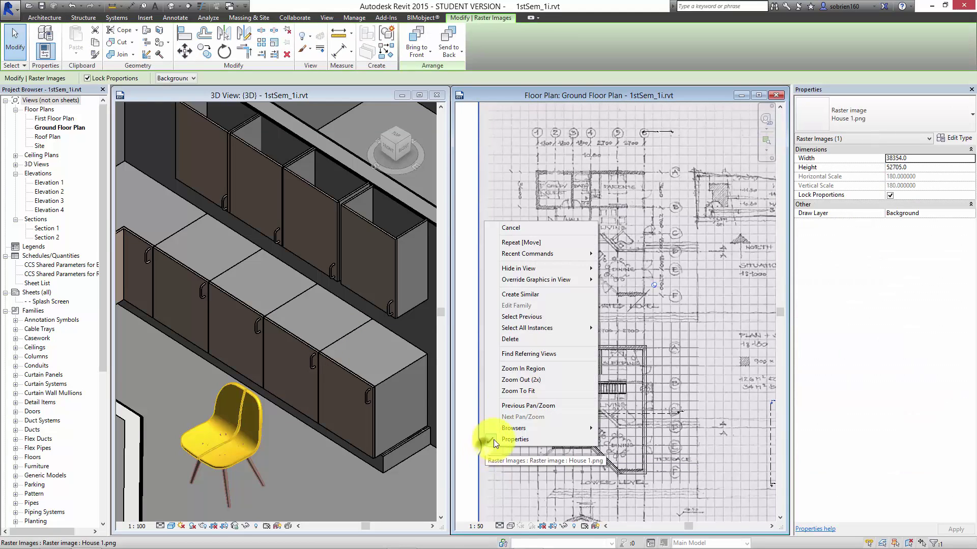
{"action": "mouse_move", "coordinate": [564, 270]}
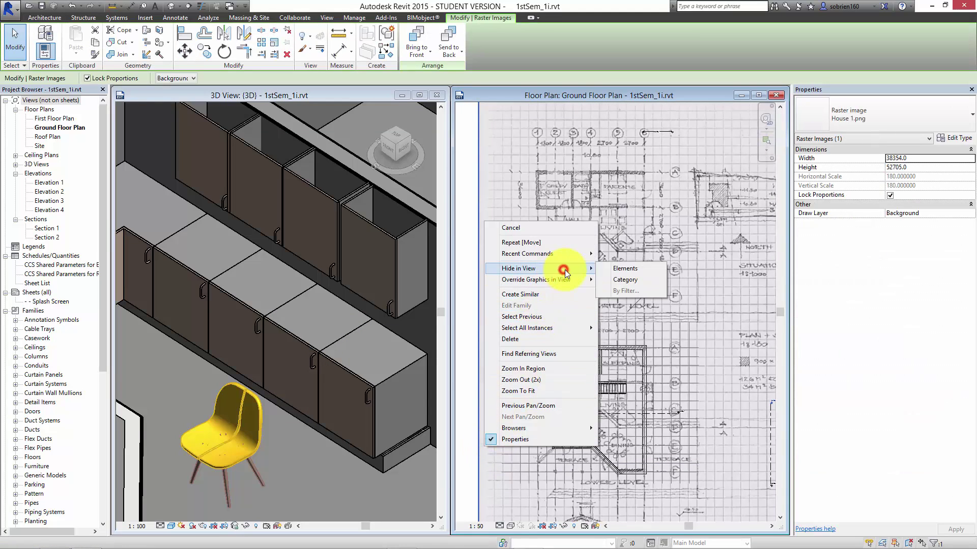
{"action": "left_click", "coordinate": [621, 269]}
Examine the dashed outlines of the base, upper and corner cabinets in the ground floor plan.
{"action": "scroll", "coordinate": [587, 419], "scroll_direction": "up", "scroll_amount": 5}
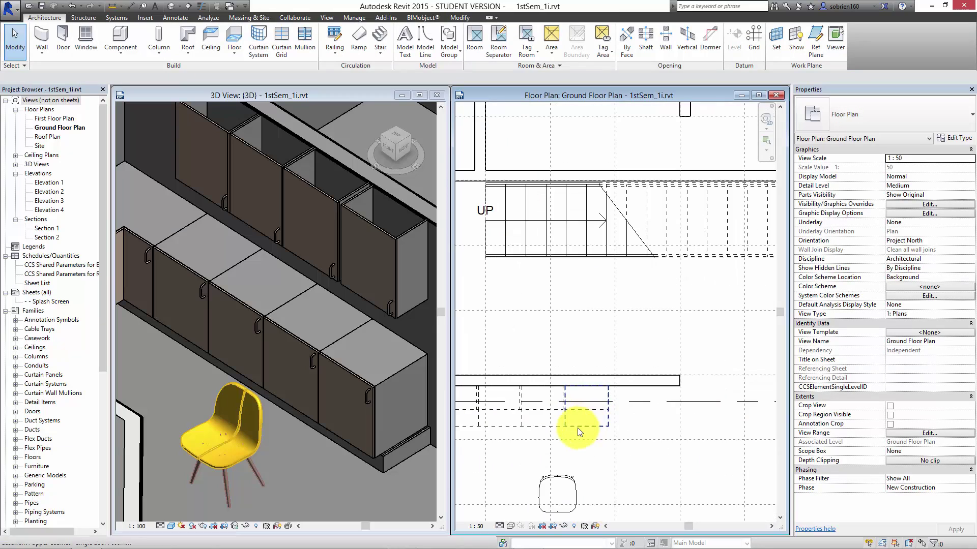
{"action": "scroll", "coordinate": [593, 425], "scroll_direction": "down", "scroll_amount": 1}
{"action": "mouse_move", "coordinate": [593, 425]}
{"action": "middle_mouse_down"}
{"action": "mouse_move", "coordinate": [637, 438]}
{"action": "mouse_move", "coordinate": [603, 425]}
{"action": "middle_mouse_up"}
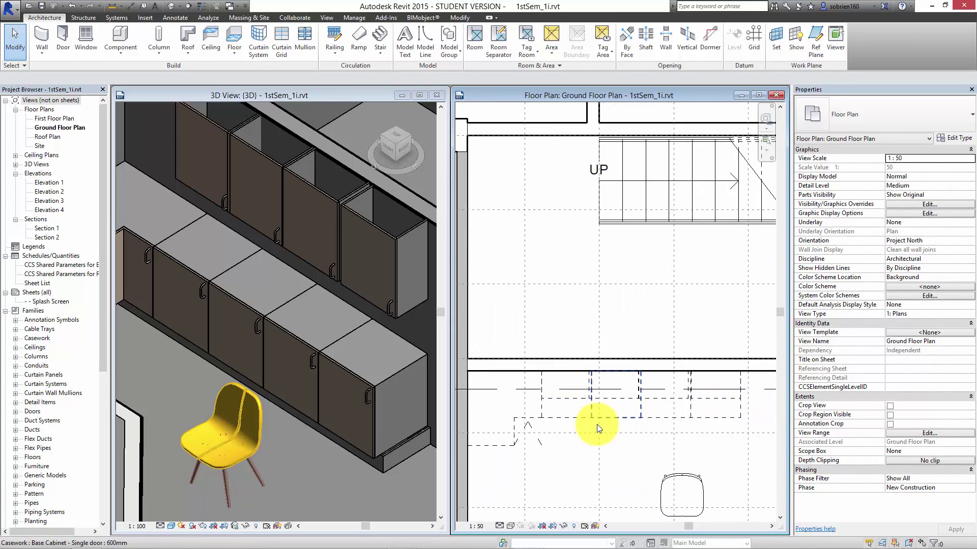
{"action": "scroll", "coordinate": [600, 421], "scroll_direction": "up", "scroll_amount": 2}
{"action": "scroll", "coordinate": [600, 422], "scroll_direction": "down", "scroll_amount": 3}
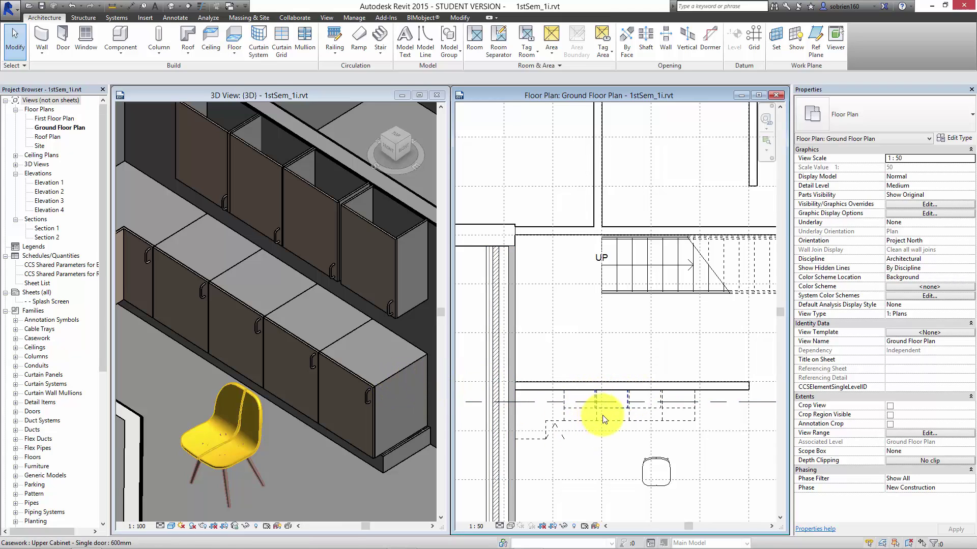
{"action": "middle_click_drag", "start_coordinate": [602, 415], "coordinate": [640, 392]}
{"action": "middle_click_drag", "start_coordinate": [661, 474], "coordinate": [620, 468]}
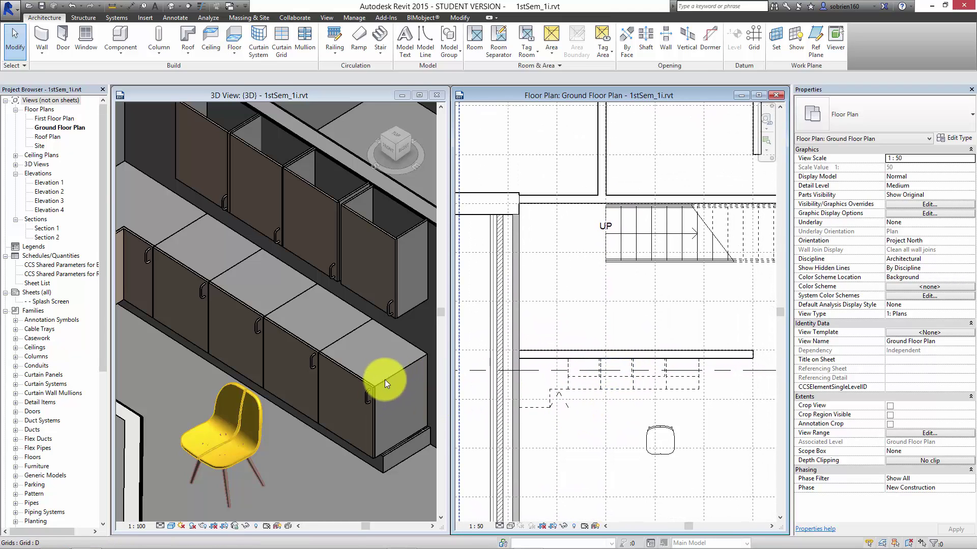
{"action": "middle_click_drag", "start_coordinate": [676, 416], "coordinate": [688, 384]}
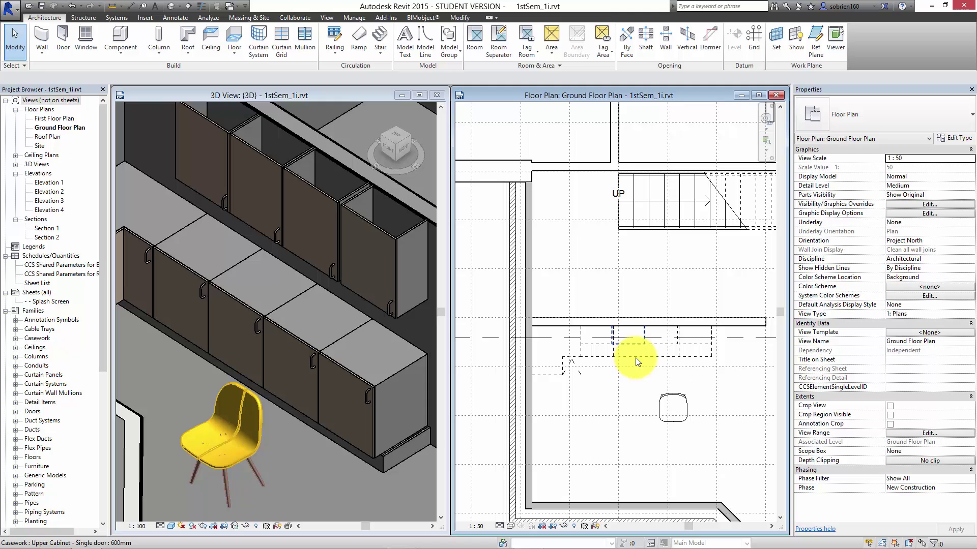
Turn on Sink Cut for the second single-door 600mm base cabinet from the corner.
{"action": "scroll", "coordinate": [636, 358], "scroll_direction": "up", "scroll_amount": 3}
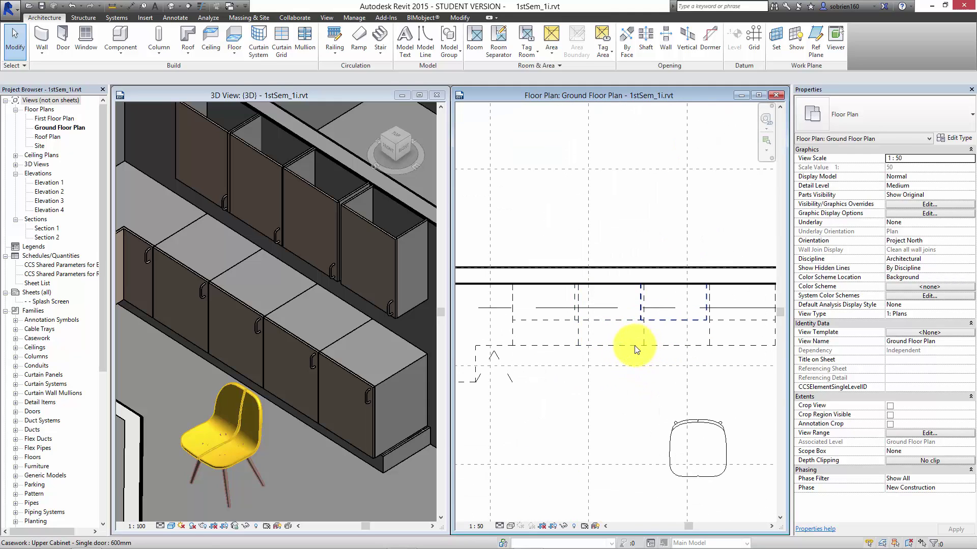
{"action": "left_click", "coordinate": [628, 344]}
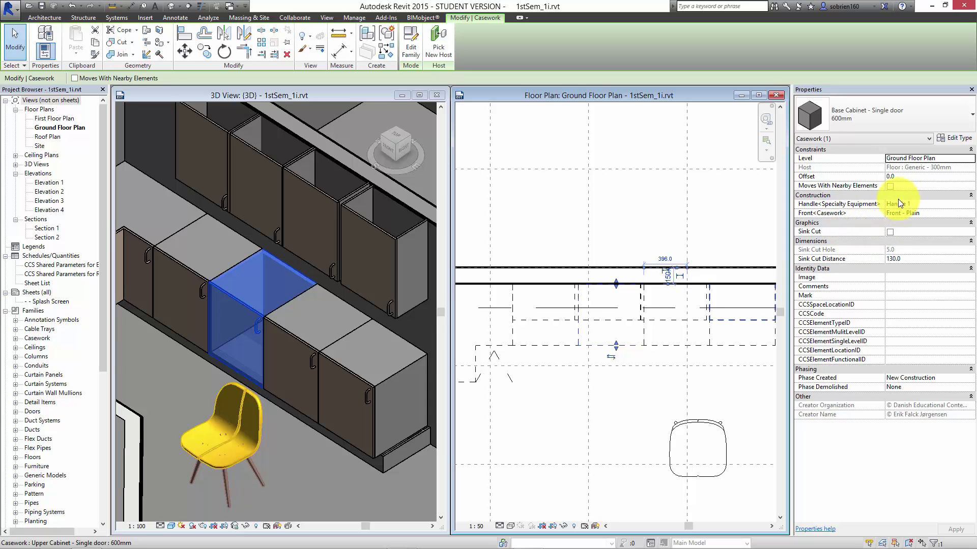
{"action": "left_click", "coordinate": [889, 232]}
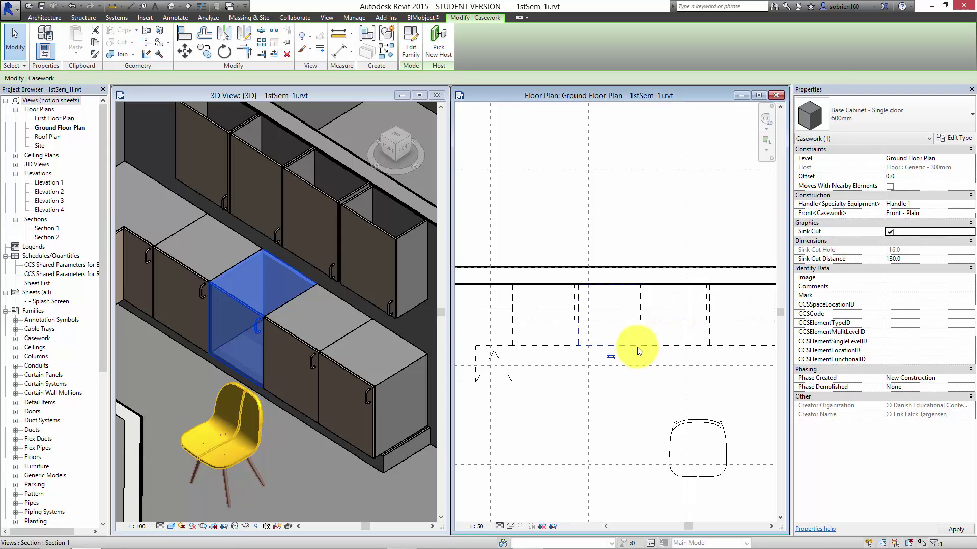
{"action": "left_click", "coordinate": [613, 407]}
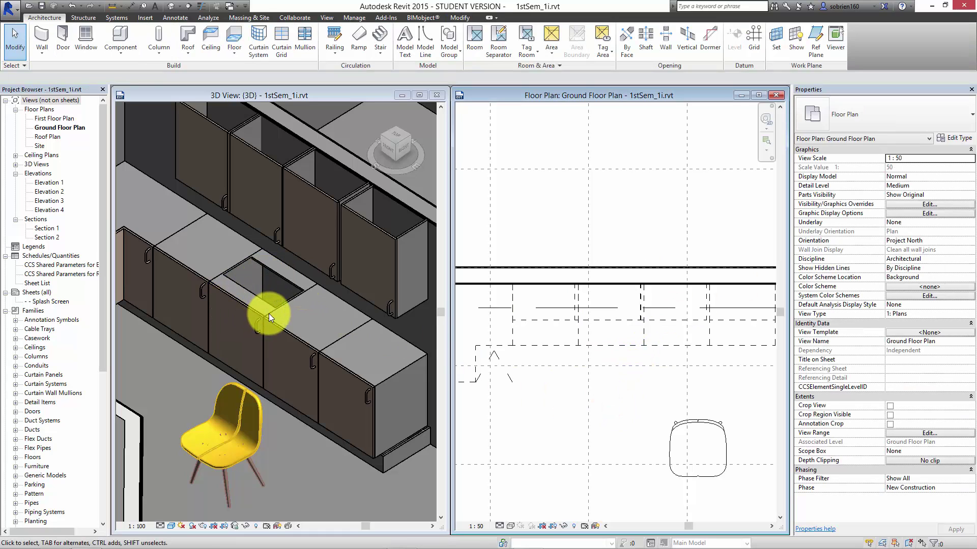
Turn on Sink Cut for the third single-door 600mm base cabinet from the corner.
{"action": "left_click", "coordinate": [292, 336]}
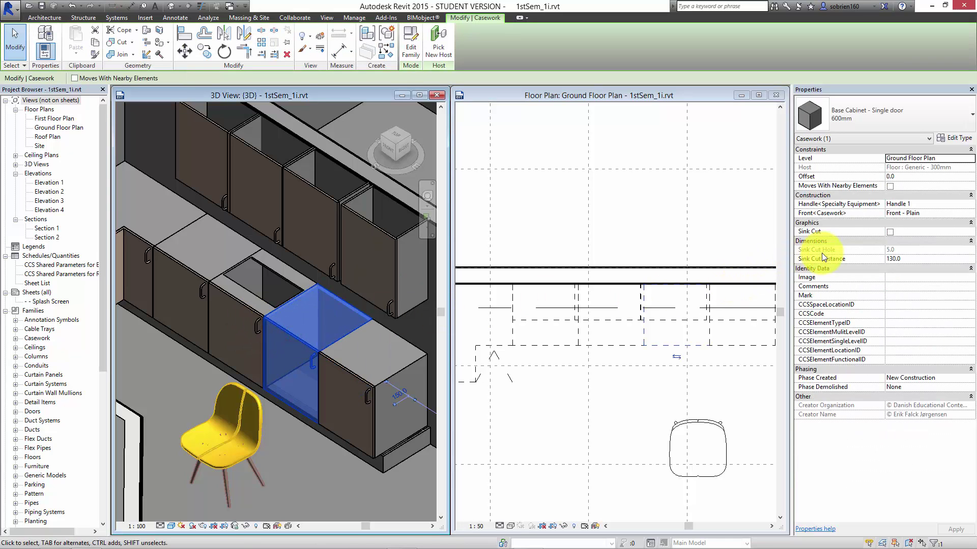
{"action": "left_click", "coordinate": [889, 233]}
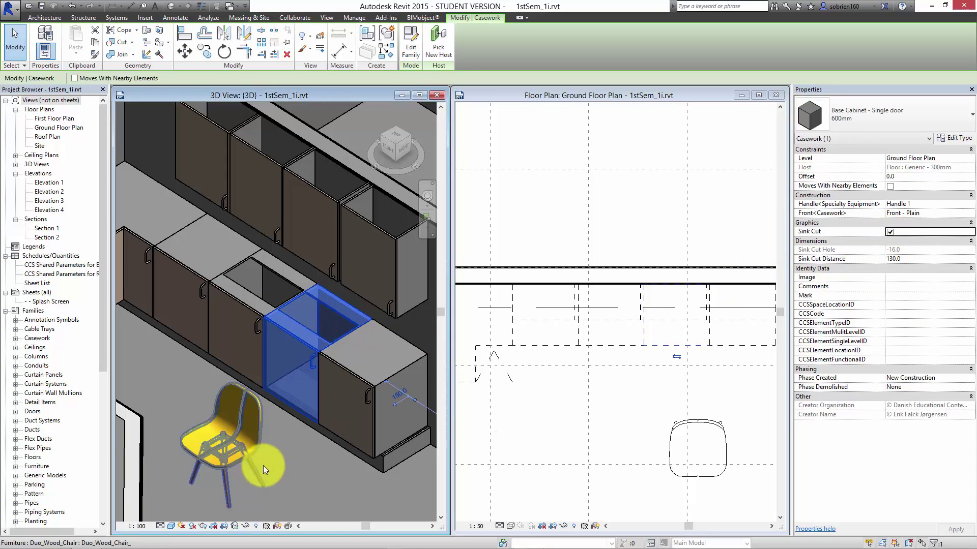
{"action": "key", "text": "Escape"}
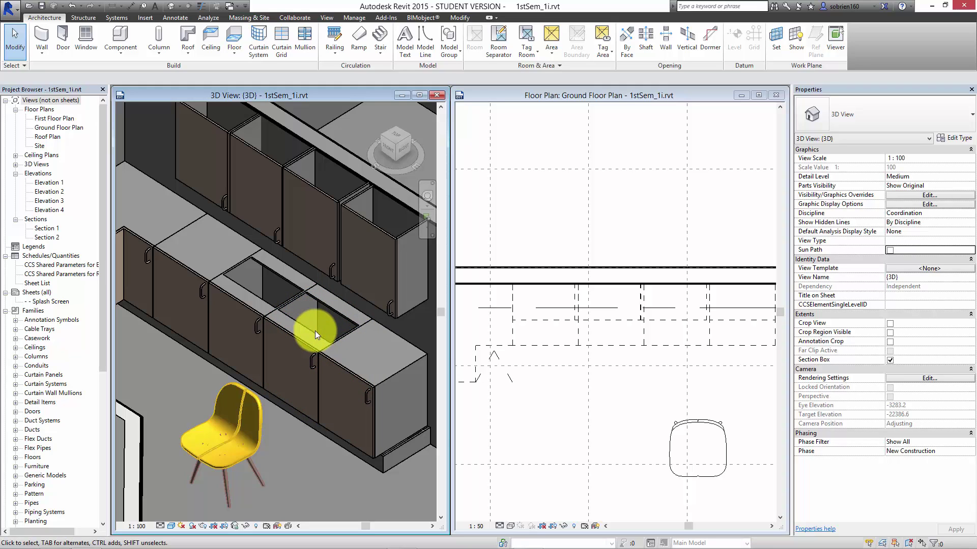
Check the Sink Cut Distance of the third single-door base cabinet and view the two adjoining sink openings in 3D.
{"action": "left_click", "coordinate": [306, 332]}
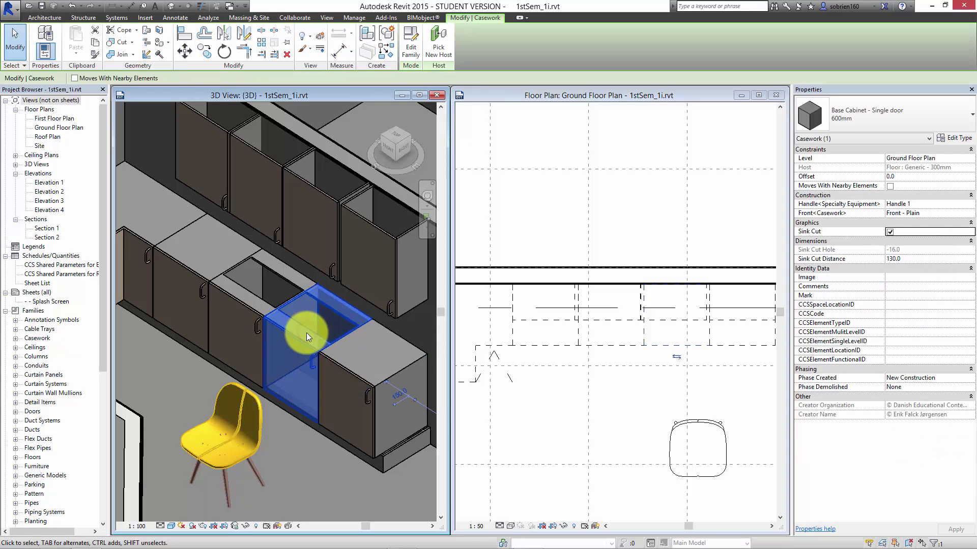
{"action": "left_click", "coordinate": [900, 258]}
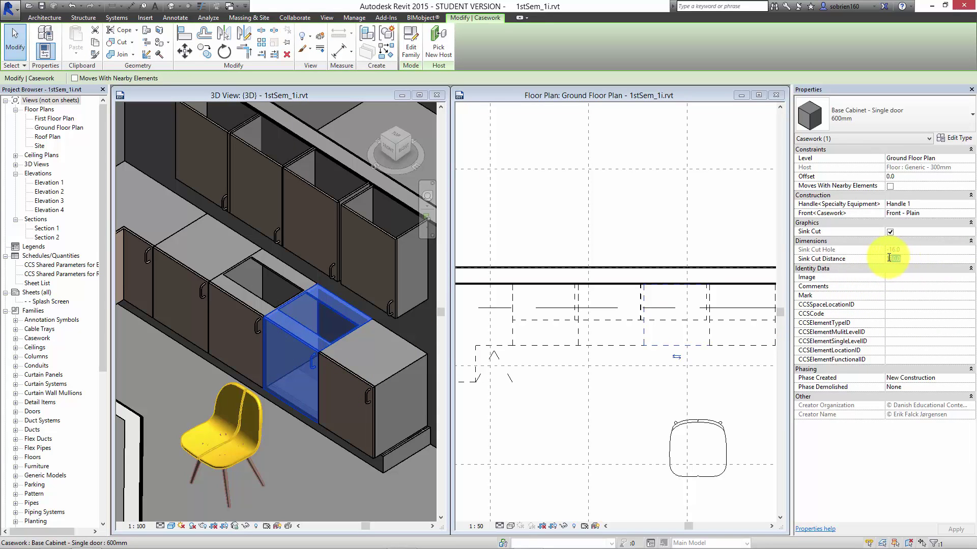
{"action": "left_click", "coordinate": [316, 469]}
{"action": "middle_click_drag", "start_coordinate": [315, 468], "coordinate": [345, 459], "text": "shift"}
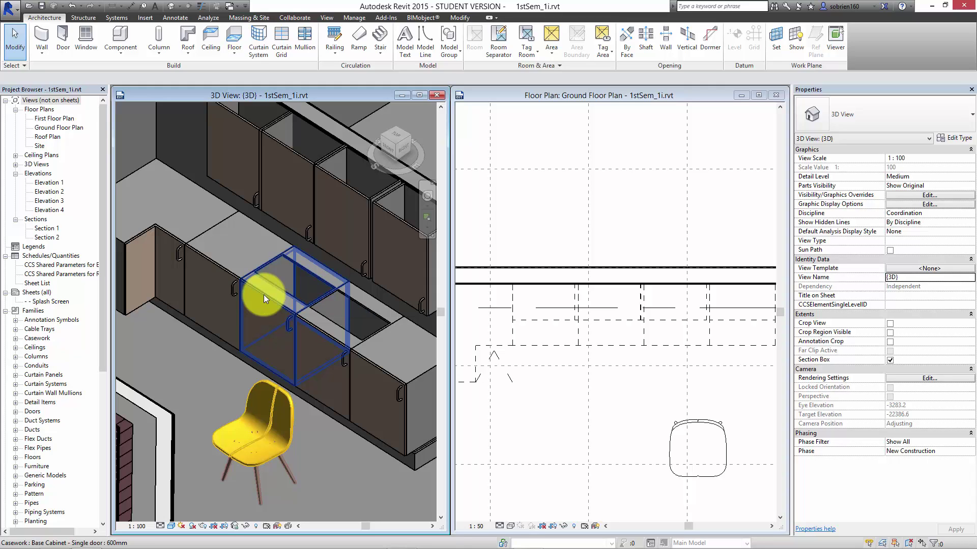
Browse the BIMobject online library and search it for "kitchen".
{"action": "left_click", "coordinate": [423, 18]}
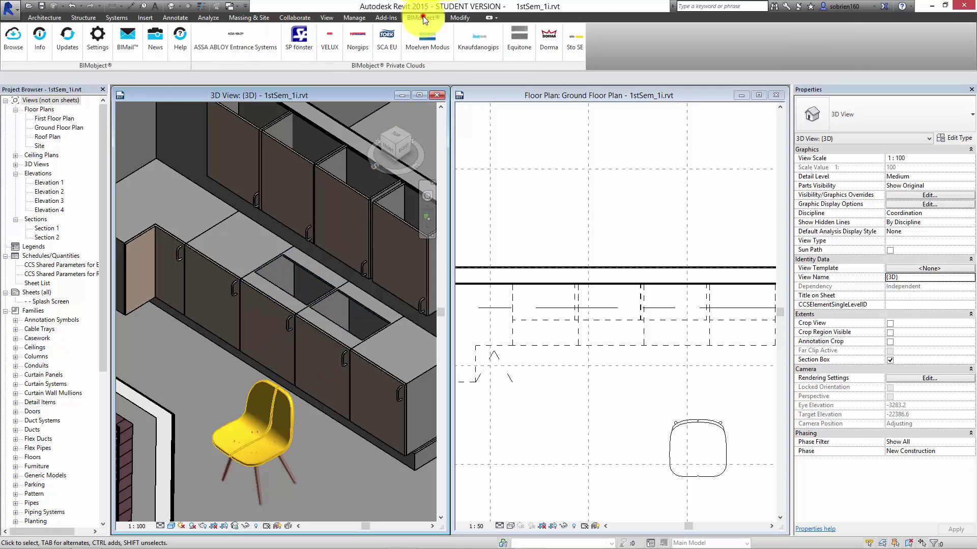
{"action": "left_click", "coordinate": [14, 37]}
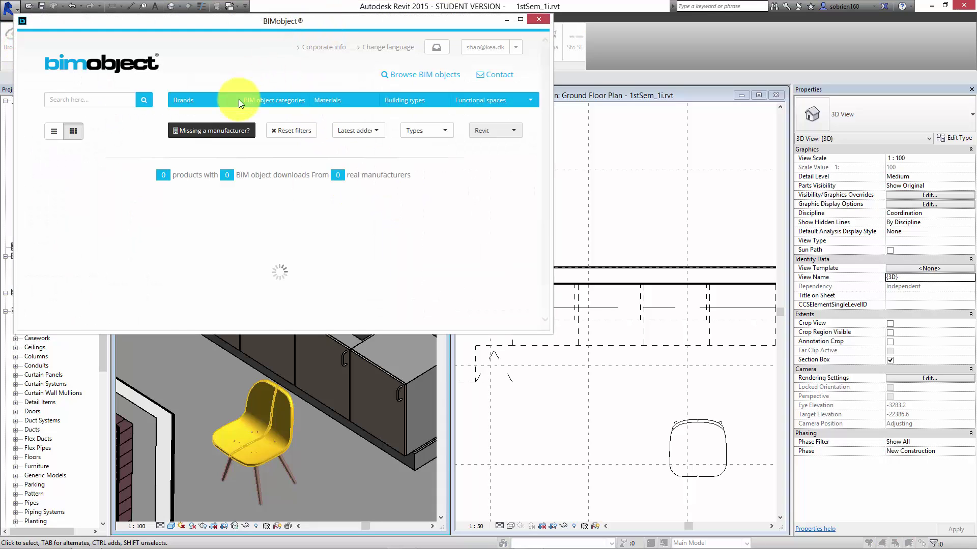
{"action": "left_click", "coordinate": [87, 99]}
{"action": "type", "text": "k"}
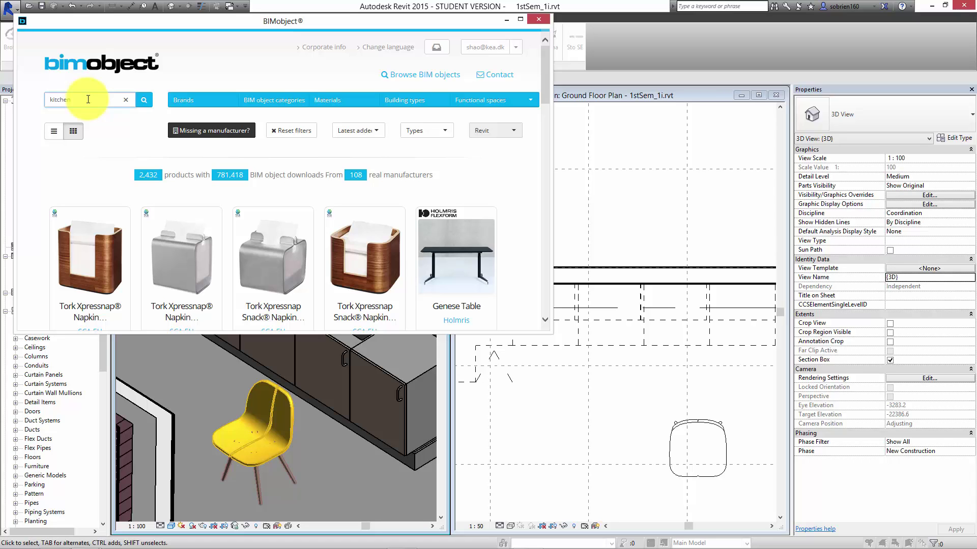
{"action": "type", "text": "itchen"}
{"action": "key", "text": "Return"}
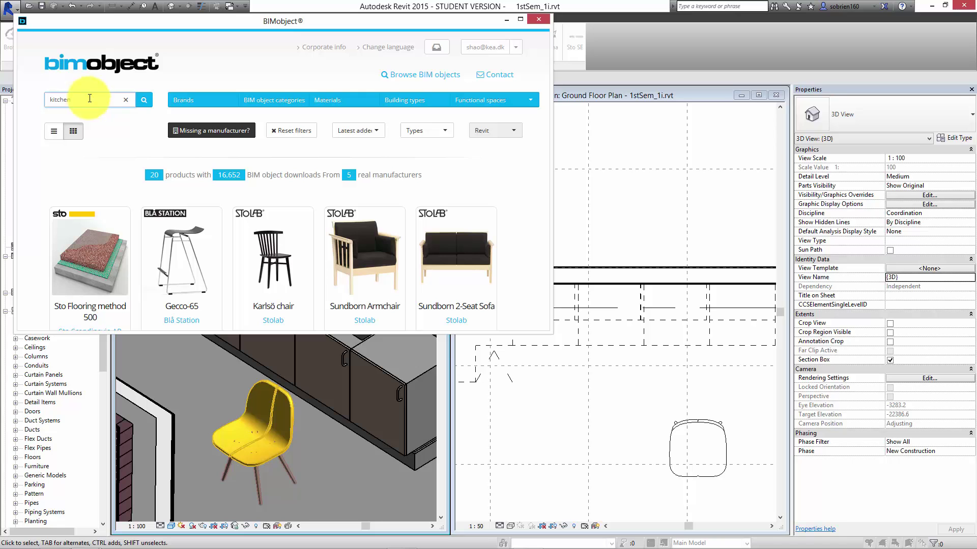
Enlarge the BIMobject window, look through the kitchen search results and close the library.
{"action": "left_click_drag", "start_coordinate": [549, 334], "coordinate": [630, 509]}
{"action": "left_click_drag", "start_coordinate": [630, 189], "coordinate": [645, 144]}
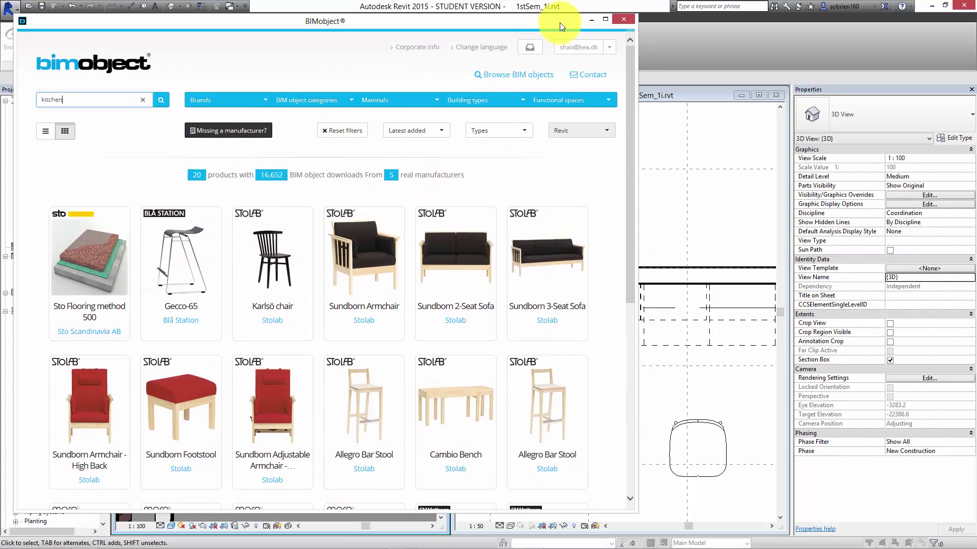
{"action": "left_click_drag", "start_coordinate": [539, 20], "coordinate": [608, 32]}
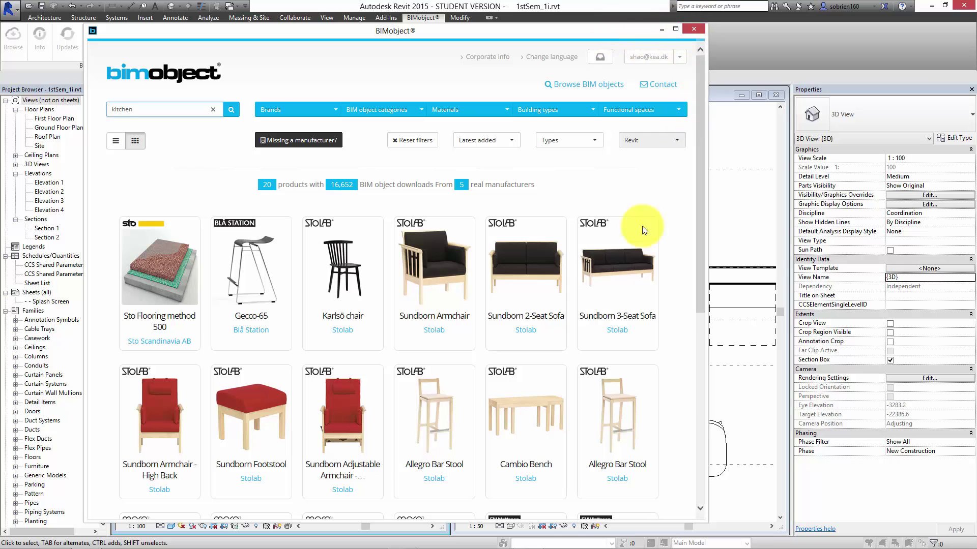
{"action": "scroll", "coordinate": [616, 309], "scroll_direction": "down", "scroll_amount": 5}
{"action": "scroll", "coordinate": [617, 308], "scroll_direction": "up", "scroll_amount": 5}
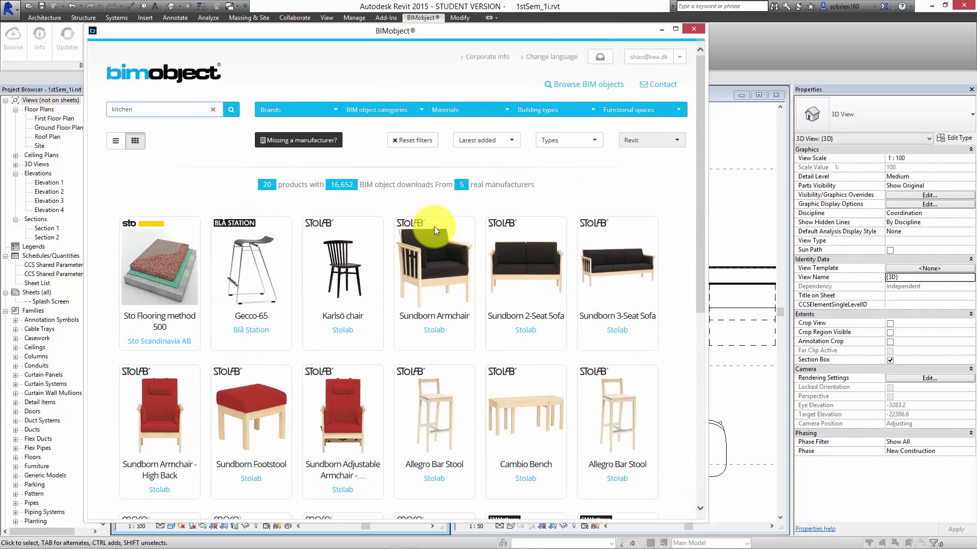
{"action": "scroll", "coordinate": [437, 229], "scroll_direction": "down", "scroll_amount": 3}
{"action": "scroll", "coordinate": [444, 231], "scroll_direction": "up", "scroll_amount": 3}
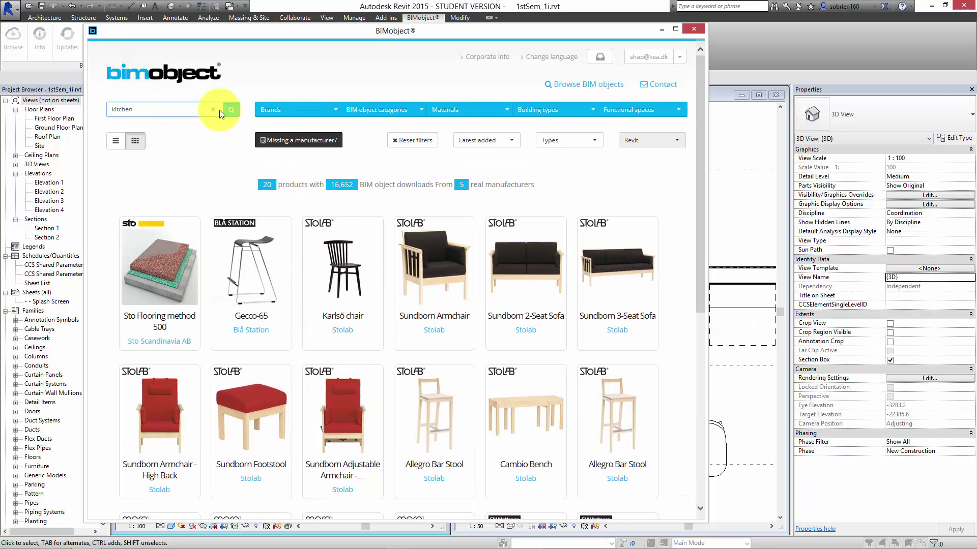
{"action": "left_click", "coordinate": [687, 31]}
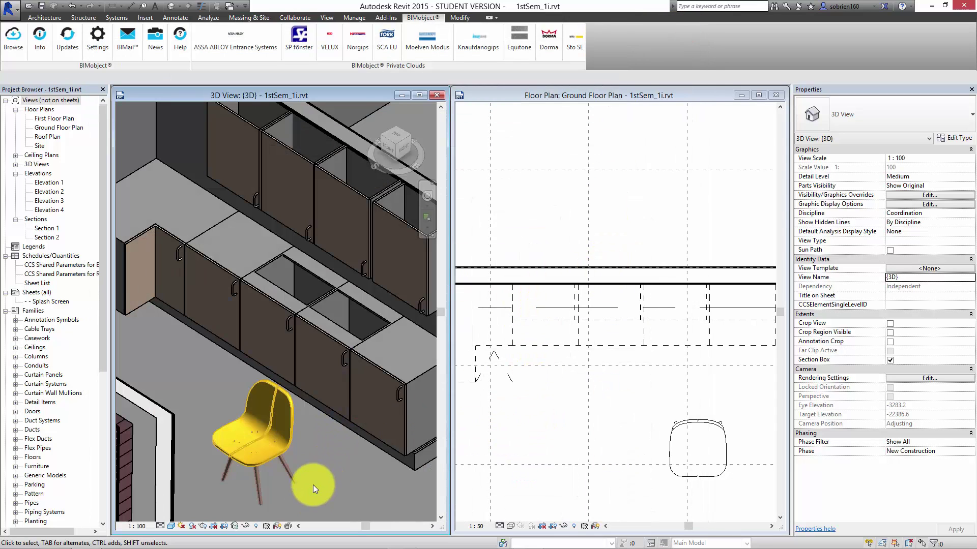
Start placing a component in the ground floor plan and look through the component types loaded in the project.
{"action": "scroll", "coordinate": [323, 472], "scroll_direction": "down", "scroll_amount": 4}
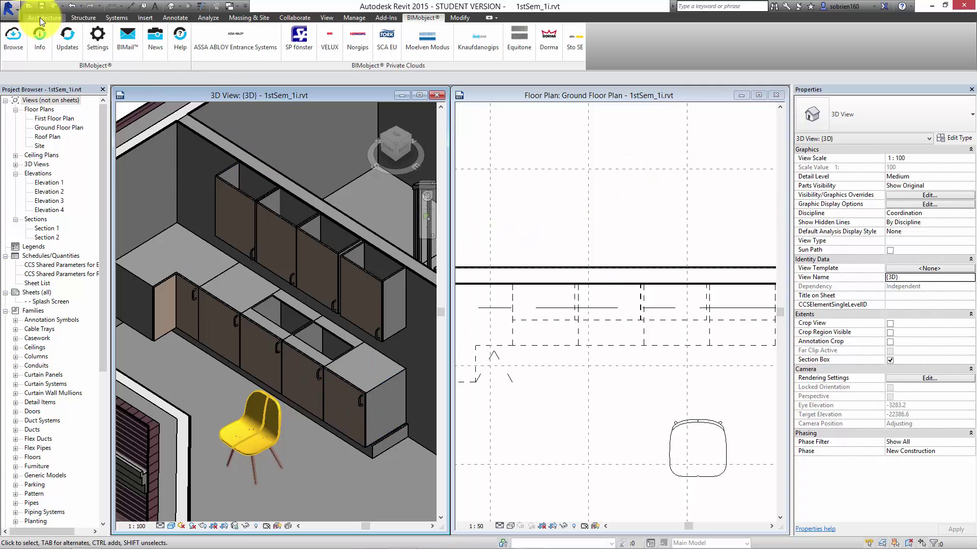
{"action": "left_click", "coordinate": [613, 389]}
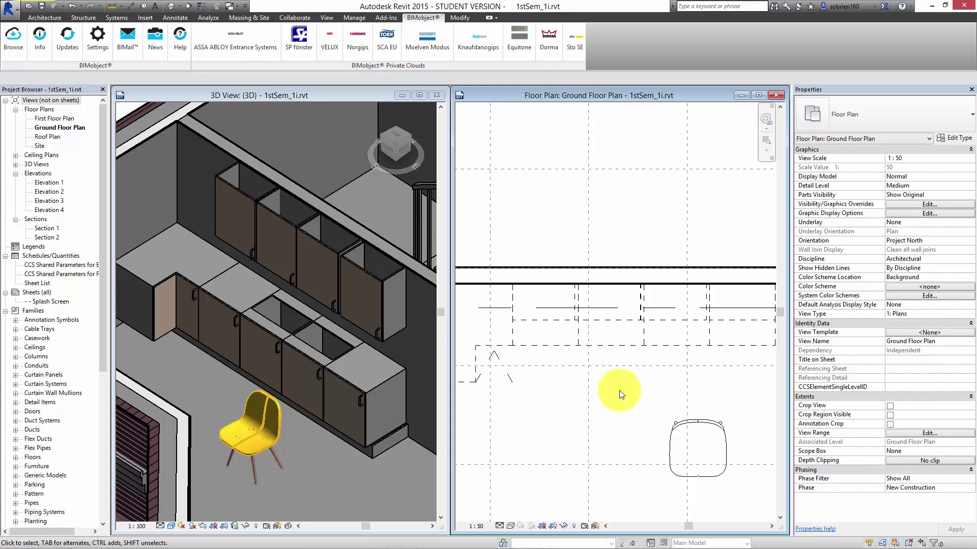
{"action": "left_click", "coordinate": [44, 18]}
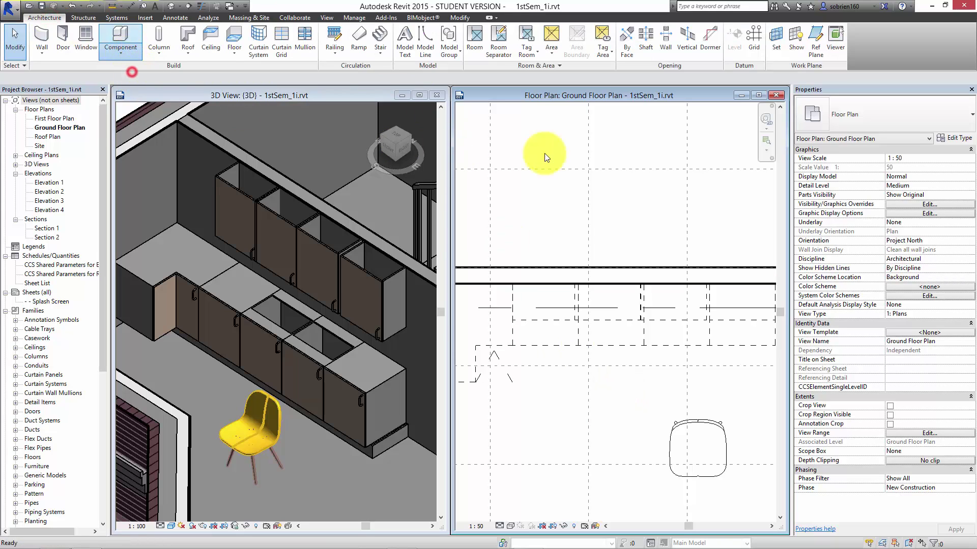
{"action": "left_click", "coordinate": [498, 254]}
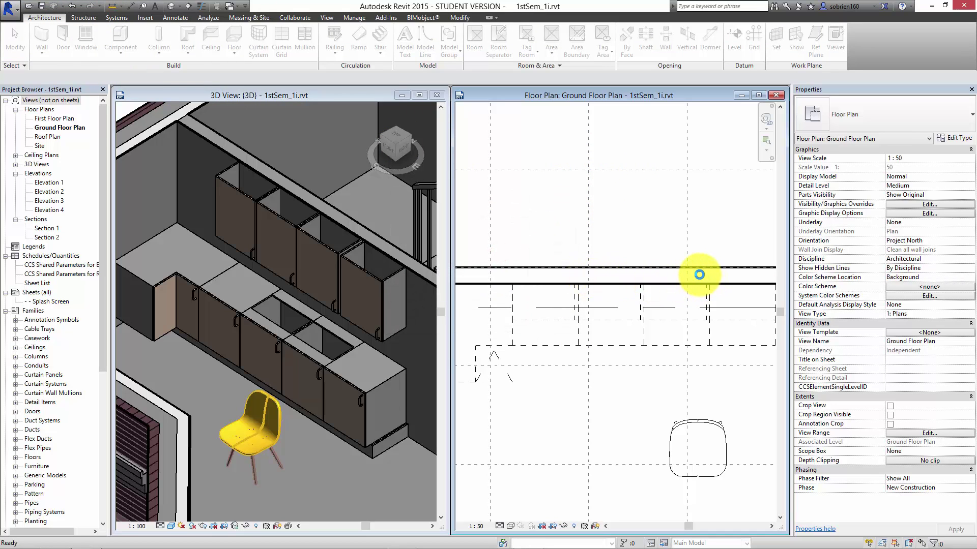
{"action": "key", "text": "c"}
{"action": "key", "text": "m"}
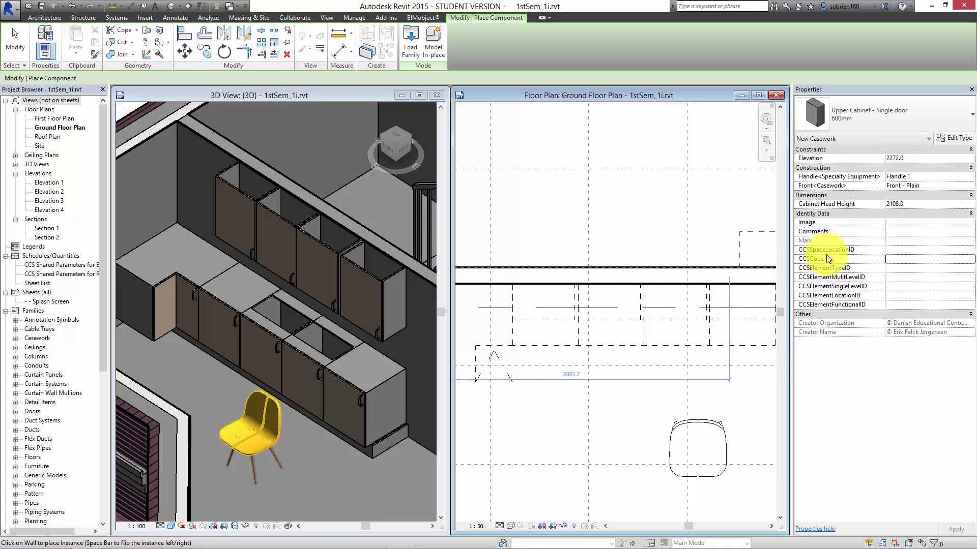
{"action": "left_click", "coordinate": [898, 120]}
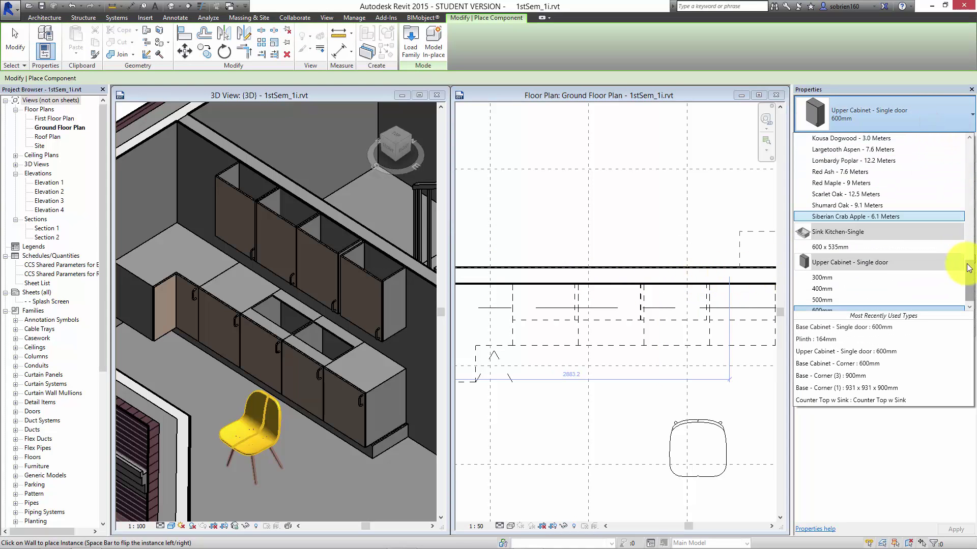
{"action": "left_click_drag", "start_coordinate": [971, 266], "coordinate": [969, 146]}
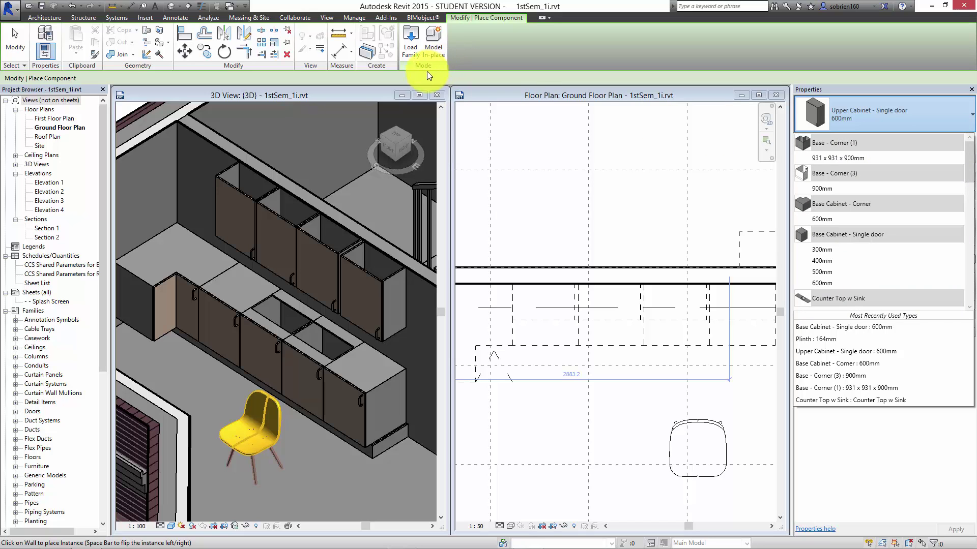
Preview the toilet, sink and shower families in the DanEDU Plumbing Fixture folder without loading any of them.
{"action": "left_click", "coordinate": [415, 51]}
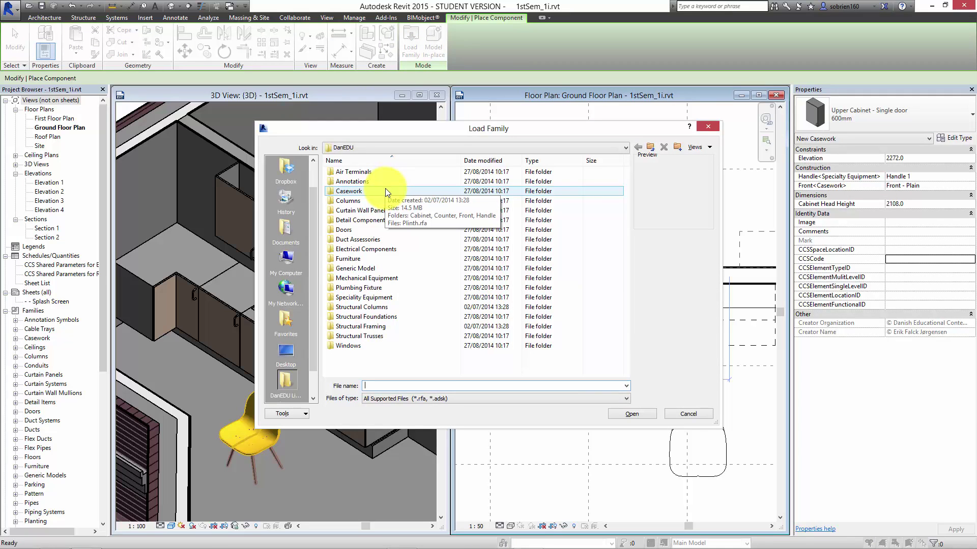
{"action": "double_click", "coordinate": [375, 288]}
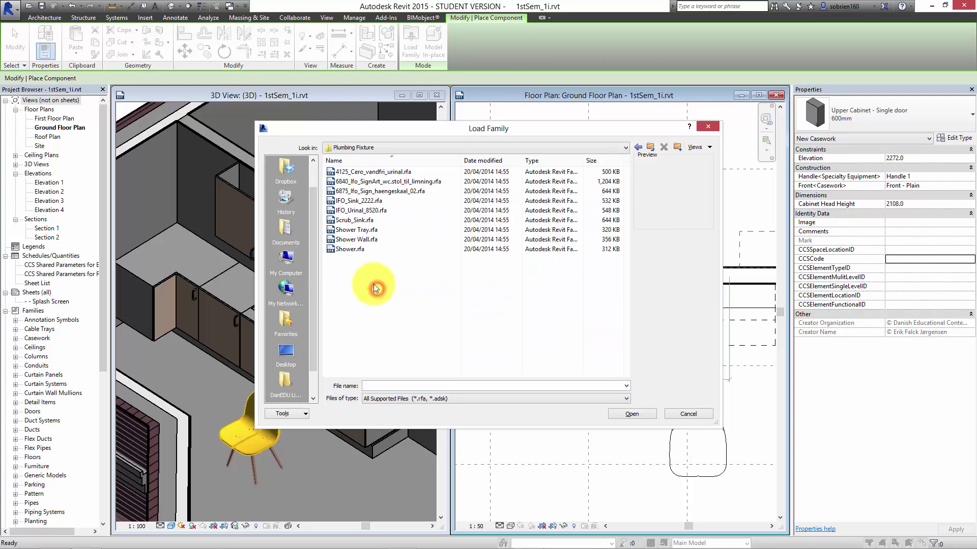
{"action": "left_click", "coordinate": [354, 201]}
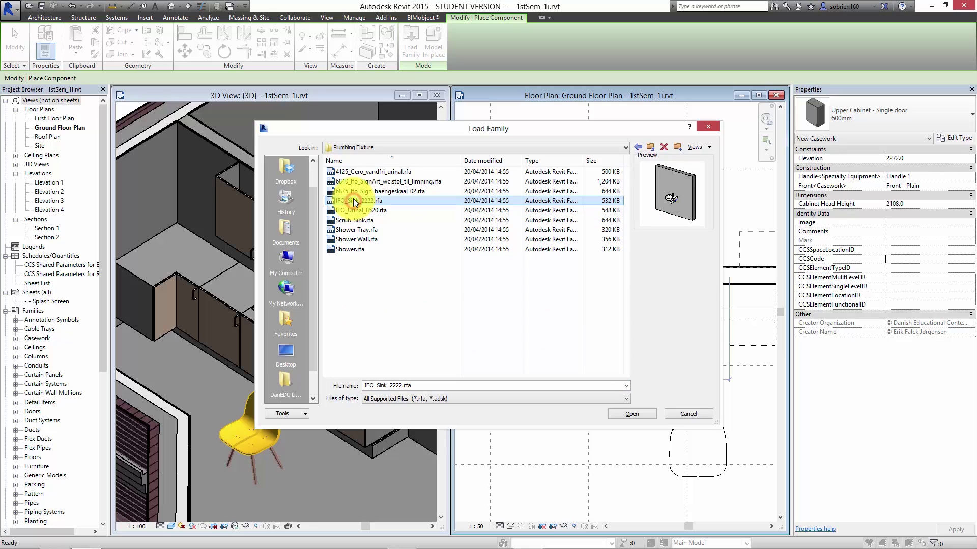
{"action": "left_click", "coordinate": [353, 191]}
{"action": "left_click", "coordinate": [351, 182]}
{"action": "left_click", "coordinate": [358, 172]}
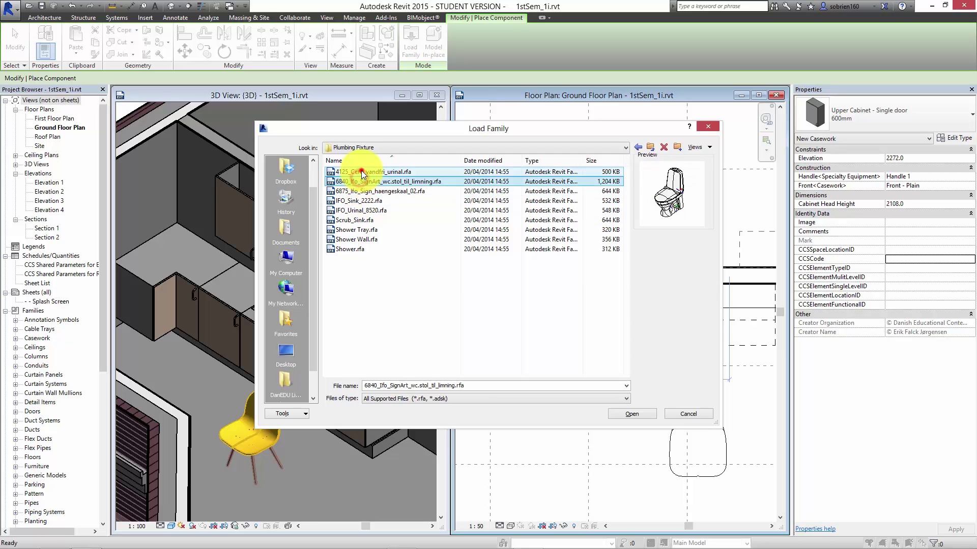
{"action": "left_click", "coordinate": [355, 220]}
{"action": "left_click", "coordinate": [353, 230]}
{"action": "left_click", "coordinate": [352, 239]}
{"action": "left_click", "coordinate": [349, 251]}
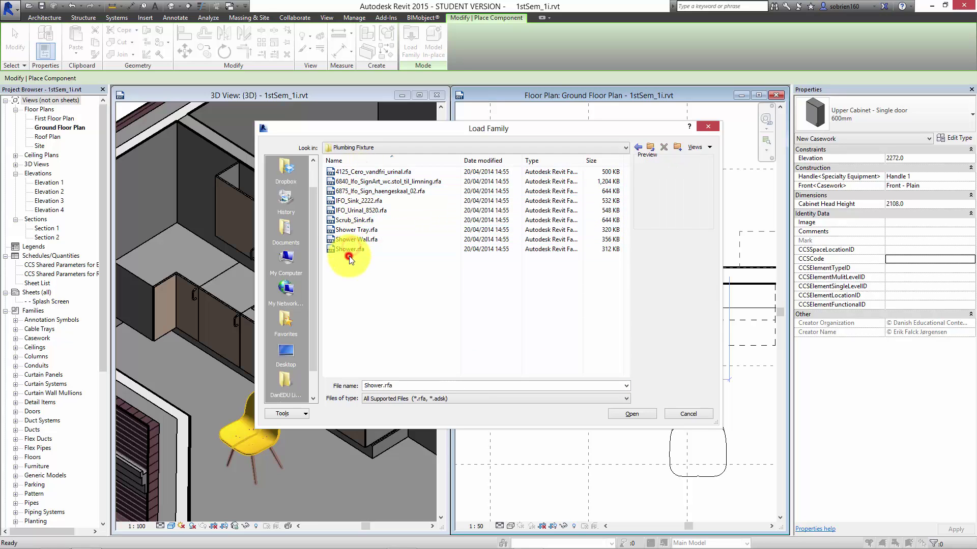
{"action": "left_click", "coordinate": [700, 413]}
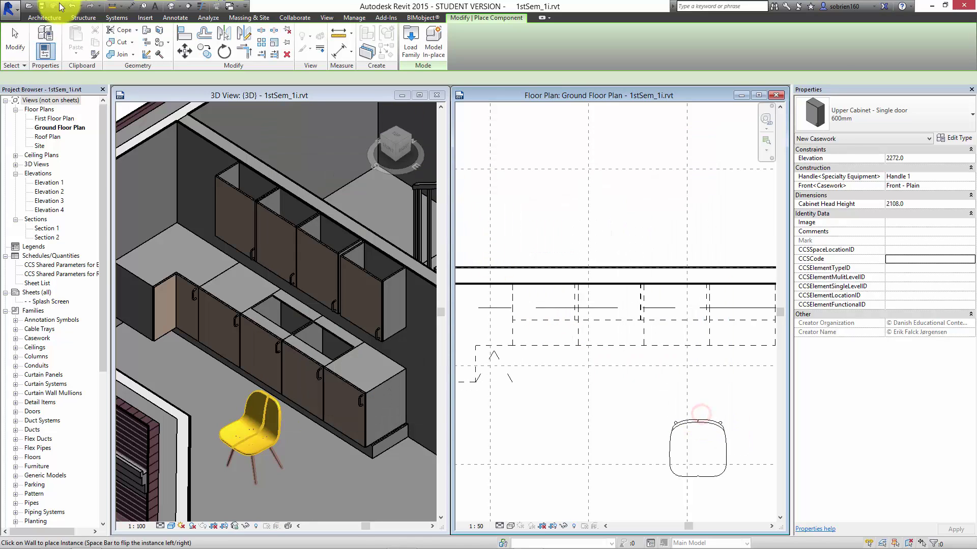
Search Autodesk Seek for "sink" from within the project.
{"action": "left_click", "coordinate": [45, 17]}
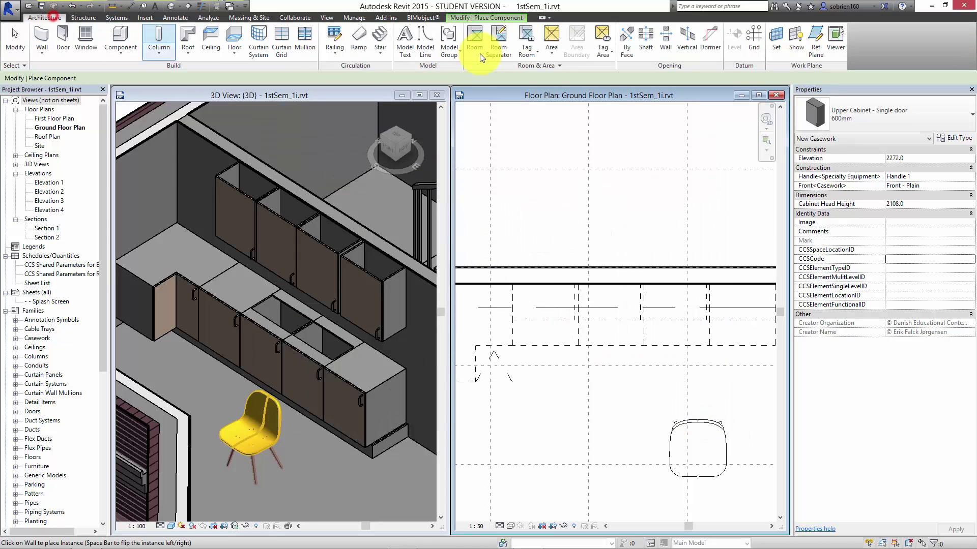
{"action": "left_click", "coordinate": [145, 18]}
{"action": "left_click", "coordinate": [427, 39]}
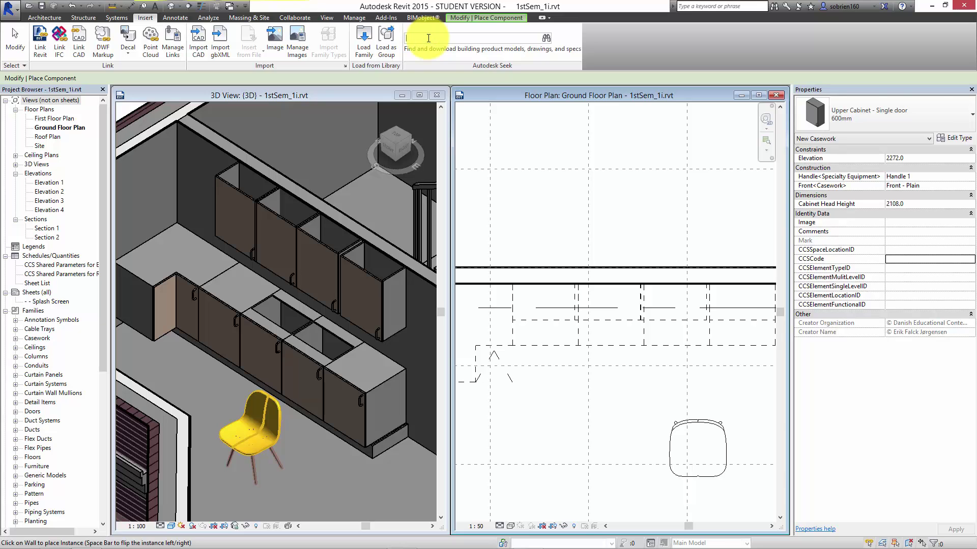
{"action": "type", "text": "sink"}
{"action": "key", "text": "Return"}
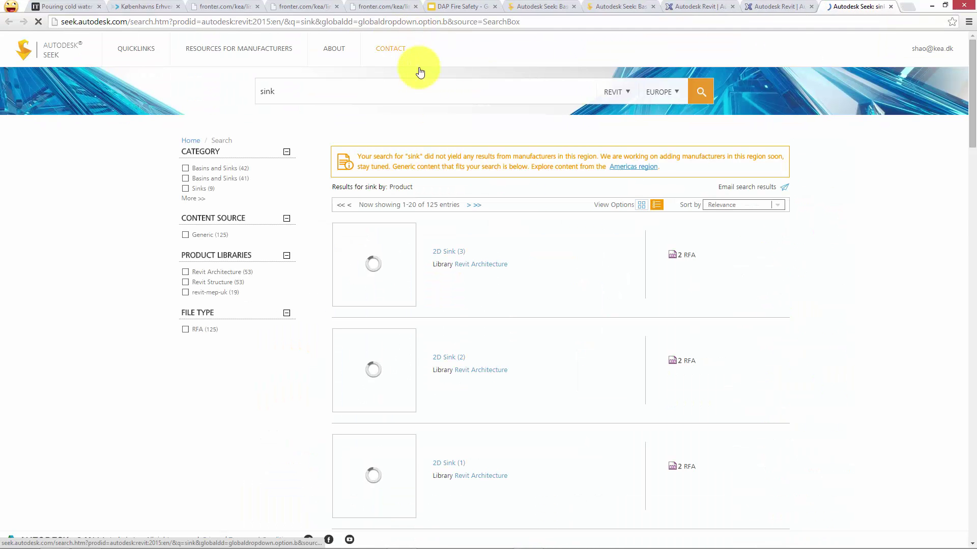
Find Sink - Kitchen (4) on the second page of results and download its Revit 2011 Metric File.
{"action": "scroll", "coordinate": [466, 308], "scroll_direction": "down", "scroll_amount": 5}
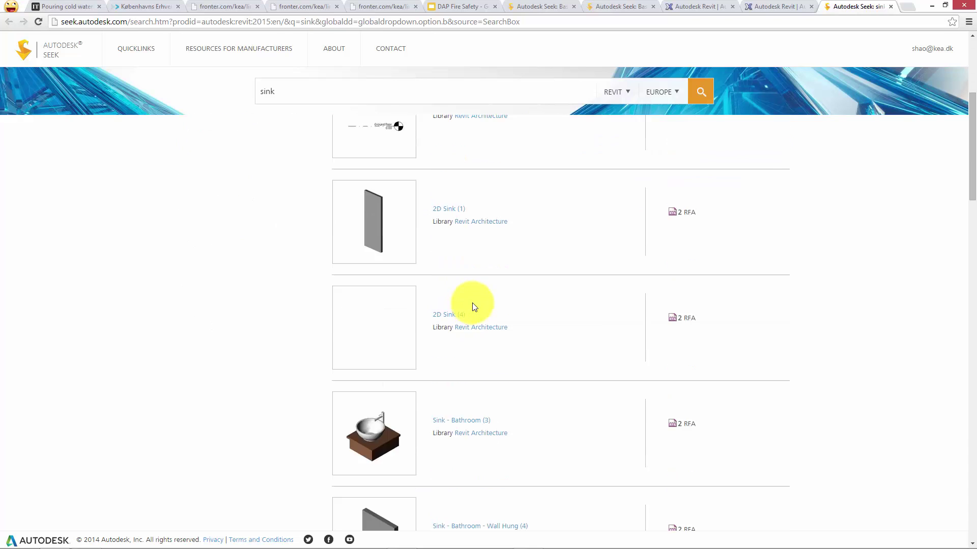
{"action": "scroll", "coordinate": [472, 303], "scroll_direction": "down", "scroll_amount": 6}
{"action": "scroll", "coordinate": [476, 301], "scroll_direction": "down", "scroll_amount": 5}
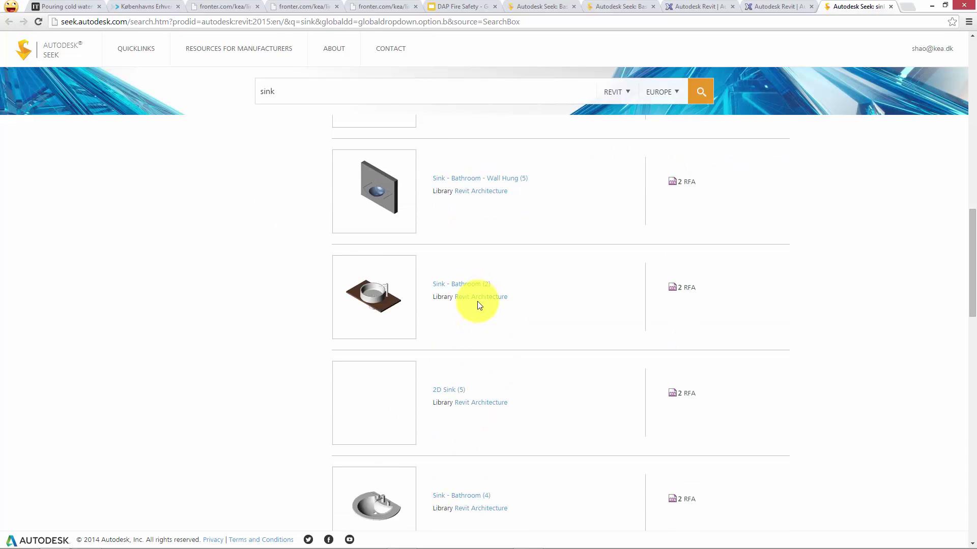
{"action": "scroll", "coordinate": [480, 303], "scroll_direction": "down", "scroll_amount": 12}
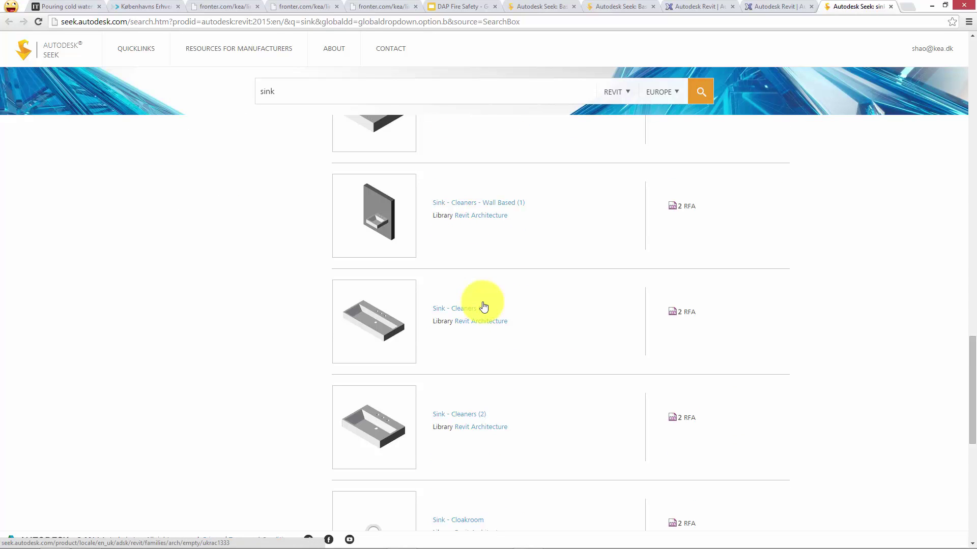
{"action": "scroll", "coordinate": [483, 307], "scroll_direction": "down", "scroll_amount": 9}
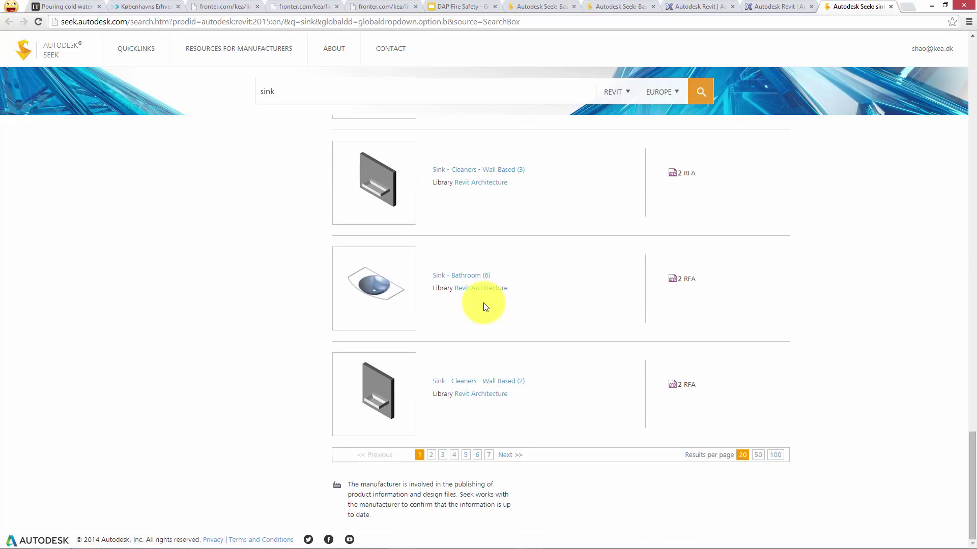
{"action": "left_click", "coordinate": [430, 455]}
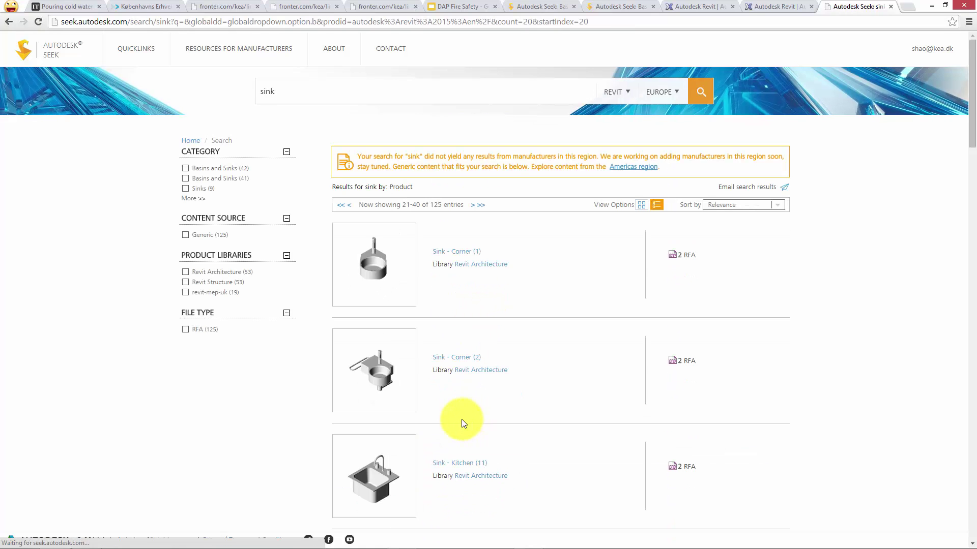
{"action": "scroll", "coordinate": [462, 422], "scroll_direction": "down", "scroll_amount": 10}
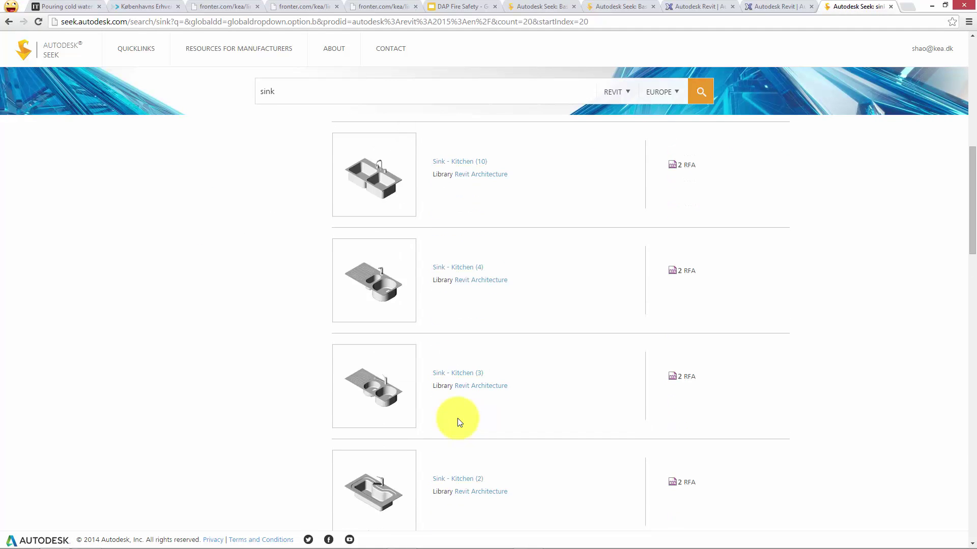
{"action": "left_click", "coordinate": [391, 296]}
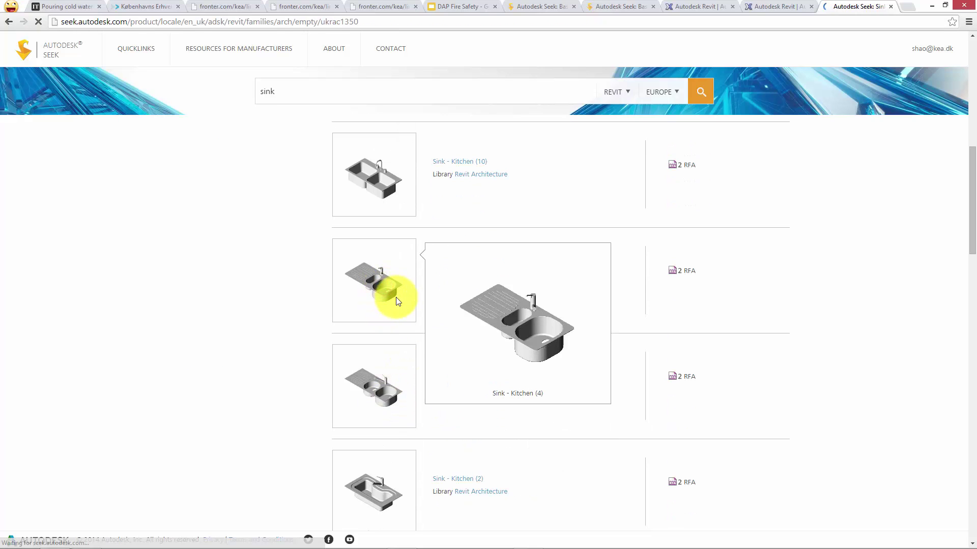
{"action": "left_click", "coordinate": [556, 261]}
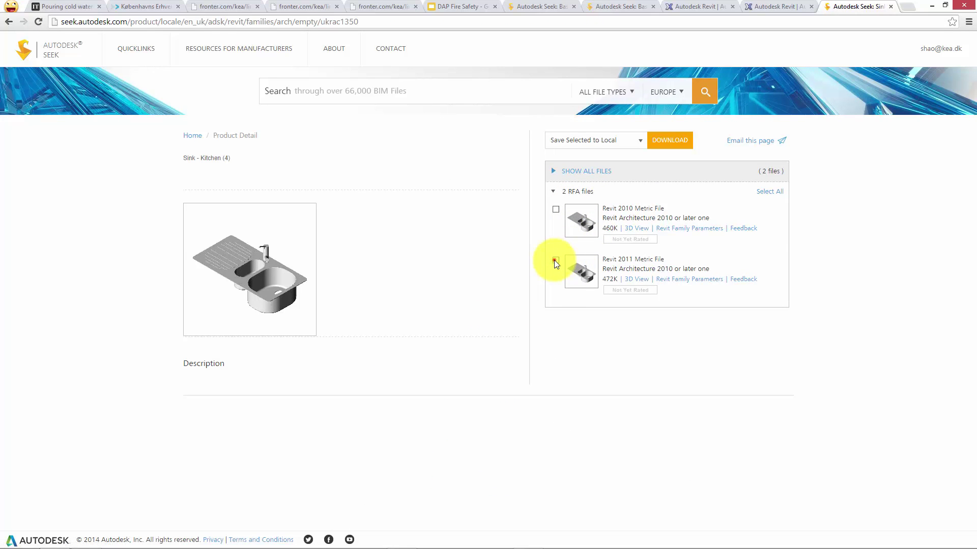
{"action": "left_click", "coordinate": [674, 142]}
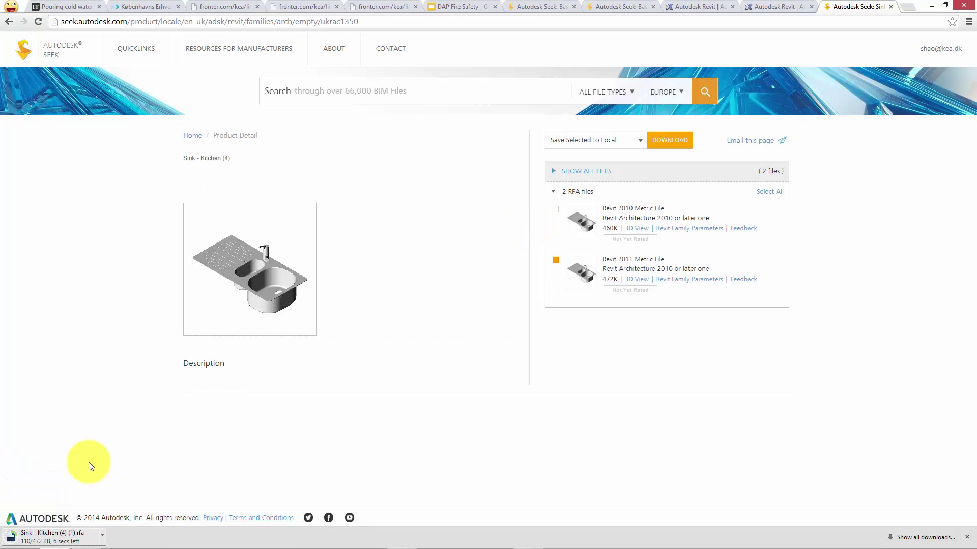
Open the downloaded Sink - Kitchen (4) (1).rfa family in Revit and load it into the 1stSem_1i.rvt project.
{"action": "left_click", "coordinate": [72, 538]}
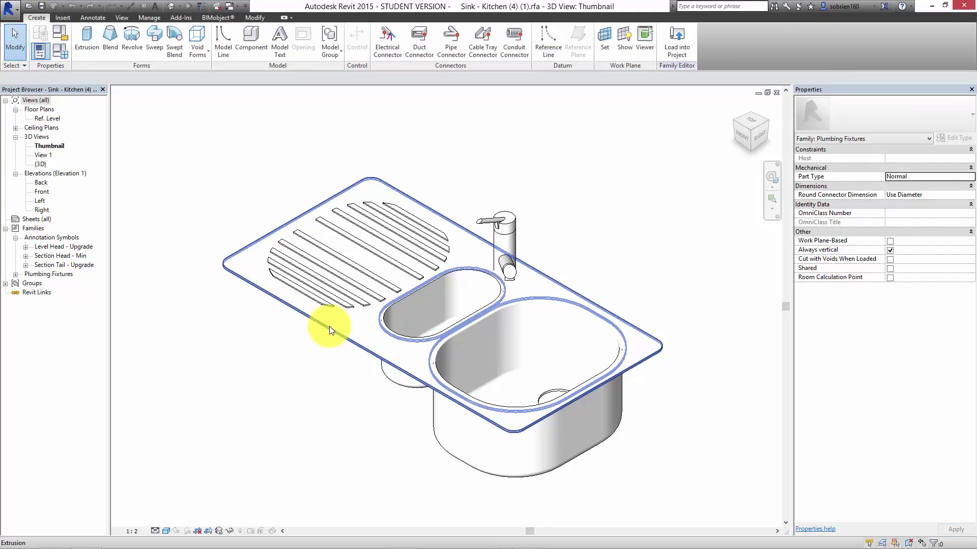
{"action": "middle_click_drag", "start_coordinate": [405, 283], "coordinate": [661, 105], "text": "shift"}
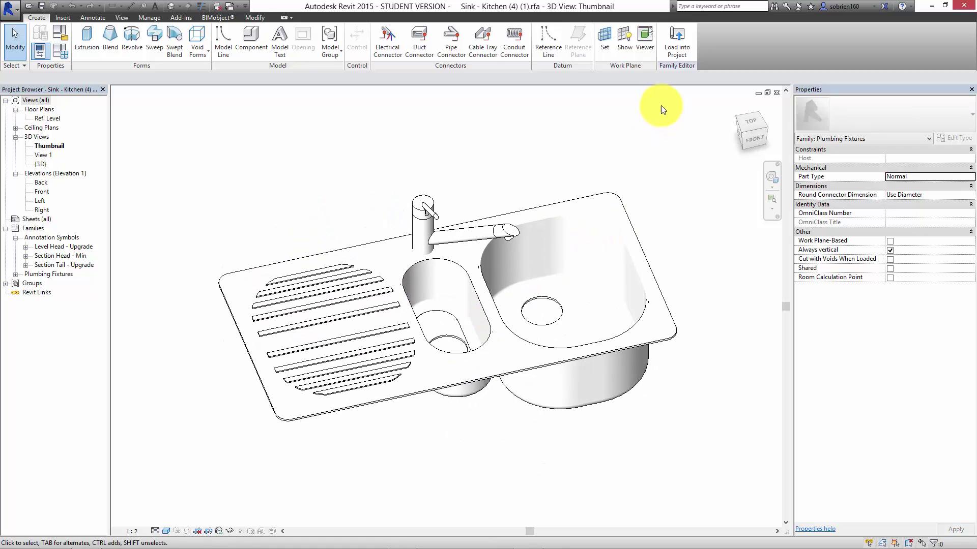
{"action": "left_click", "coordinate": [677, 47]}
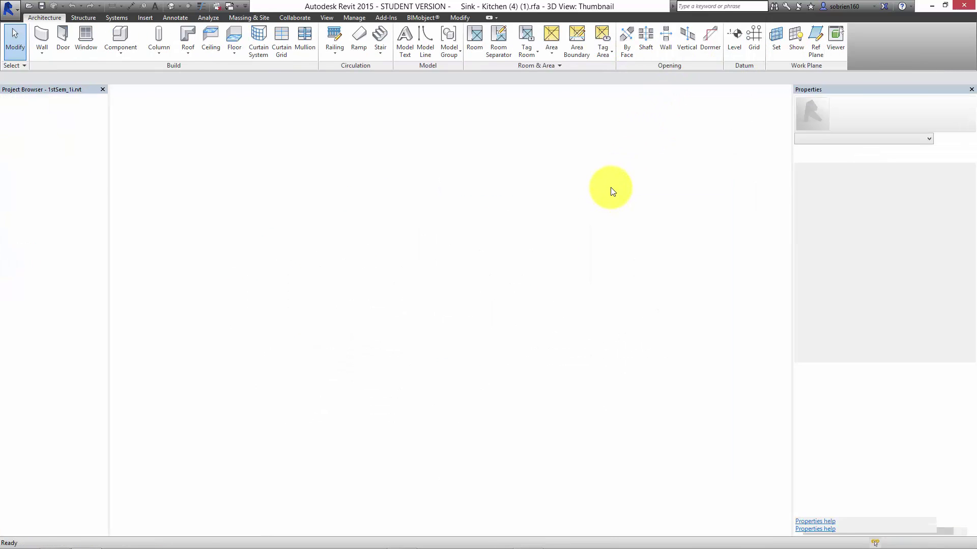
Place the 965 x 500mm kitchen sink over a joint between two base cabinets in the Ground Floor Plan.
{"action": "scroll", "coordinate": [491, 335], "scroll_direction": "down", "scroll_amount": 2}
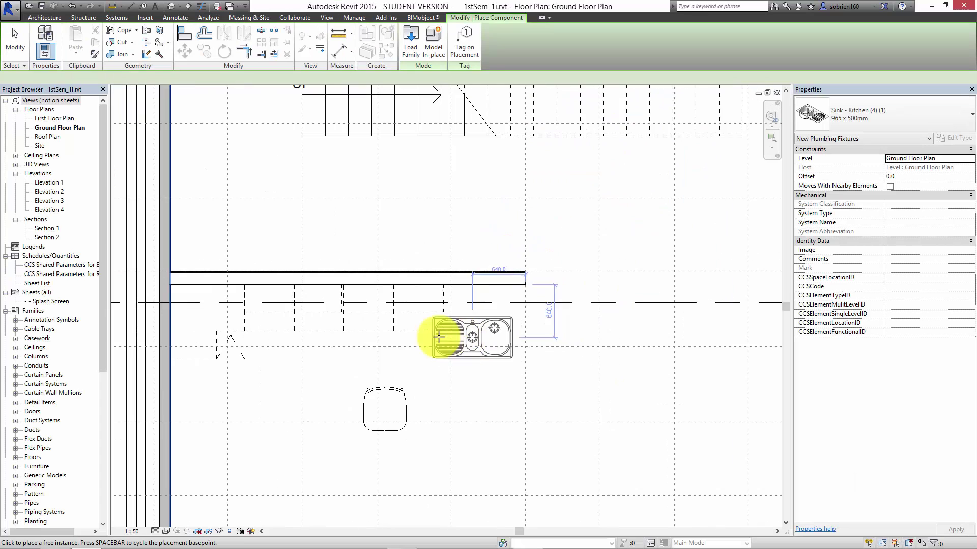
{"action": "scroll", "coordinate": [308, 315], "scroll_direction": "up", "scroll_amount": 2}
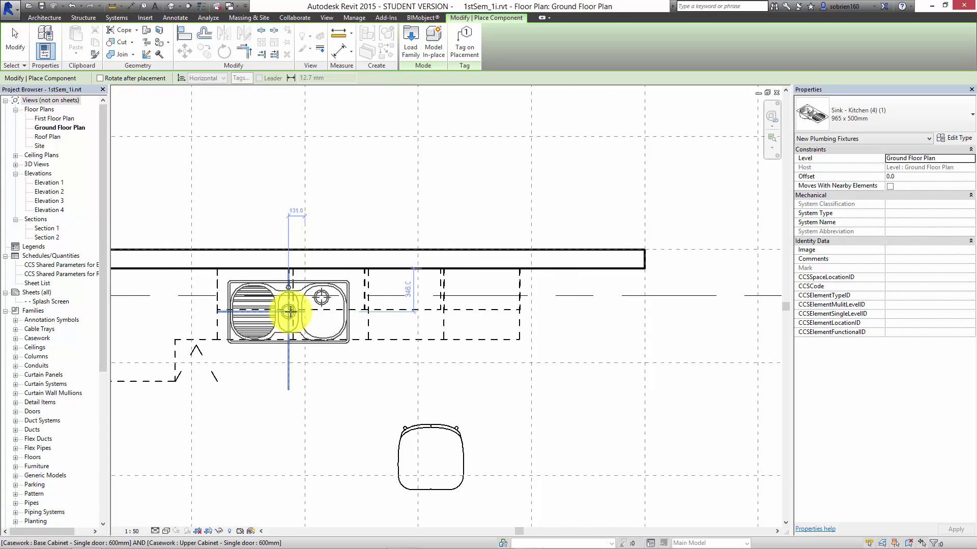
{"action": "scroll", "coordinate": [287, 313], "scroll_direction": "up", "scroll_amount": 2}
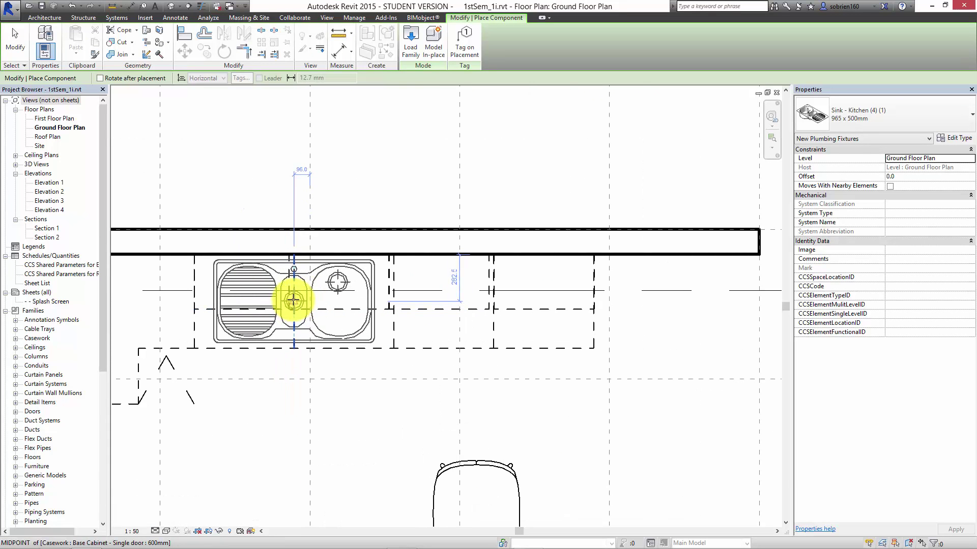
{"action": "left_click", "coordinate": [293, 300]}
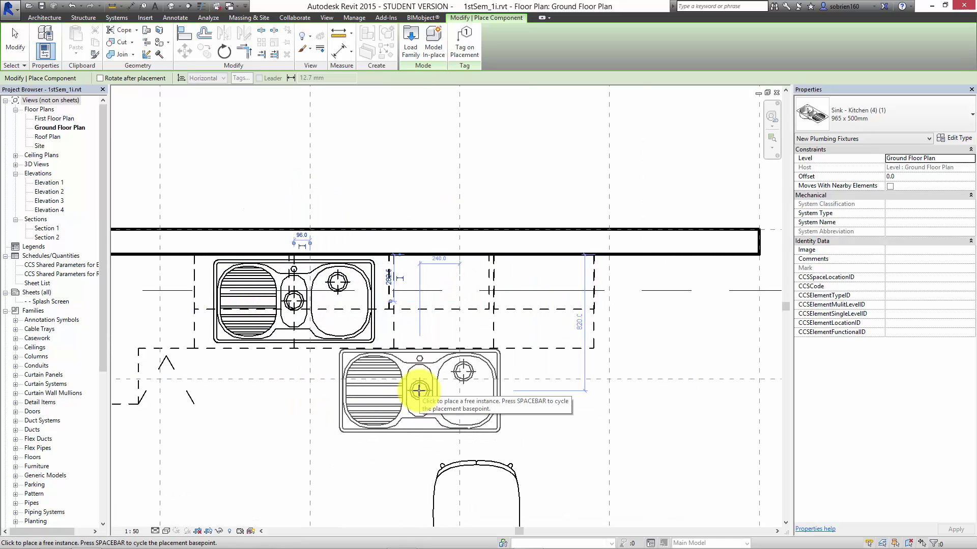
{"action": "key", "text": "Escape"}
{"action": "key", "text": "Escape"}
{"action": "middle_click_drag", "start_coordinate": [407, 400], "coordinate": [496, 400]}
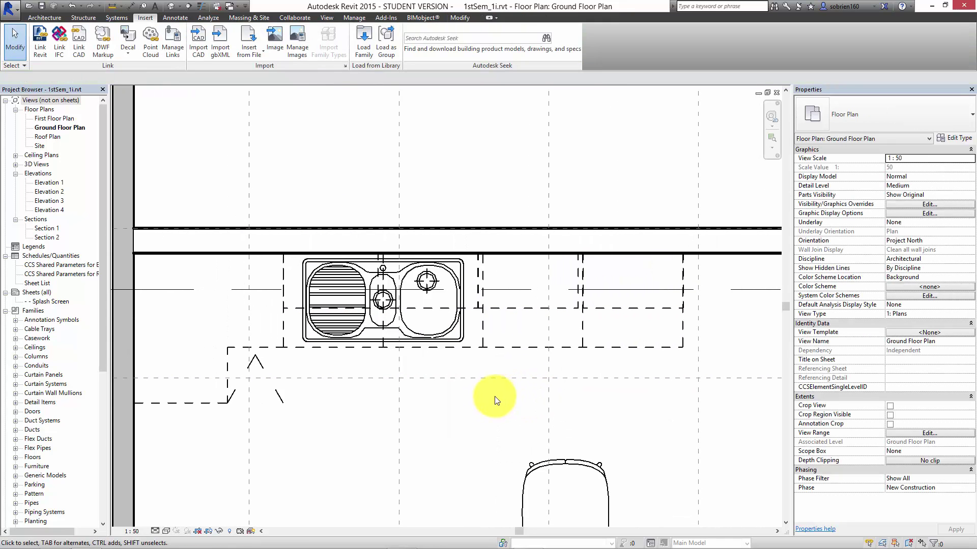
Move the sink one base cabinet to the right, so it is centred on the next cabinet joint.
{"action": "left_click", "coordinate": [459, 327]}
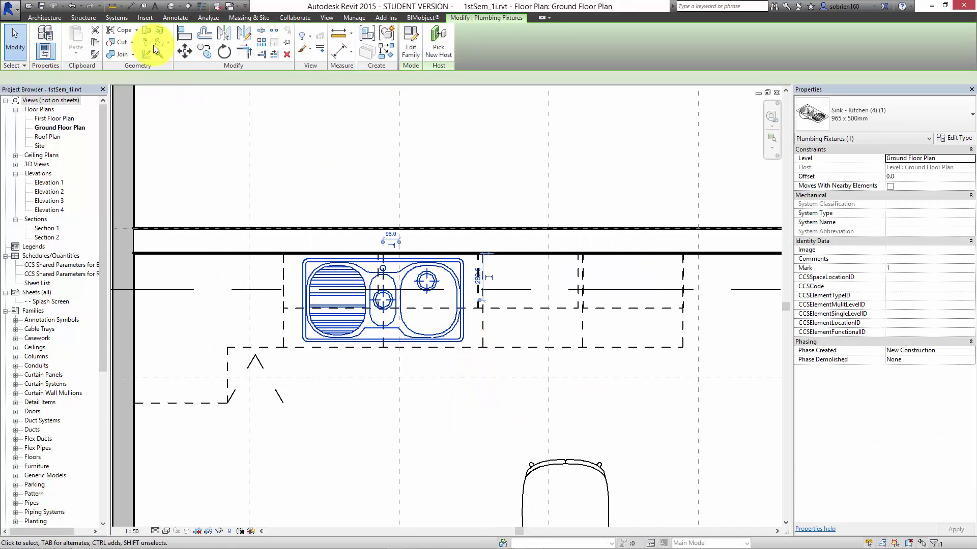
{"action": "left_click", "coordinate": [185, 50]}
{"action": "left_click", "coordinate": [499, 414]}
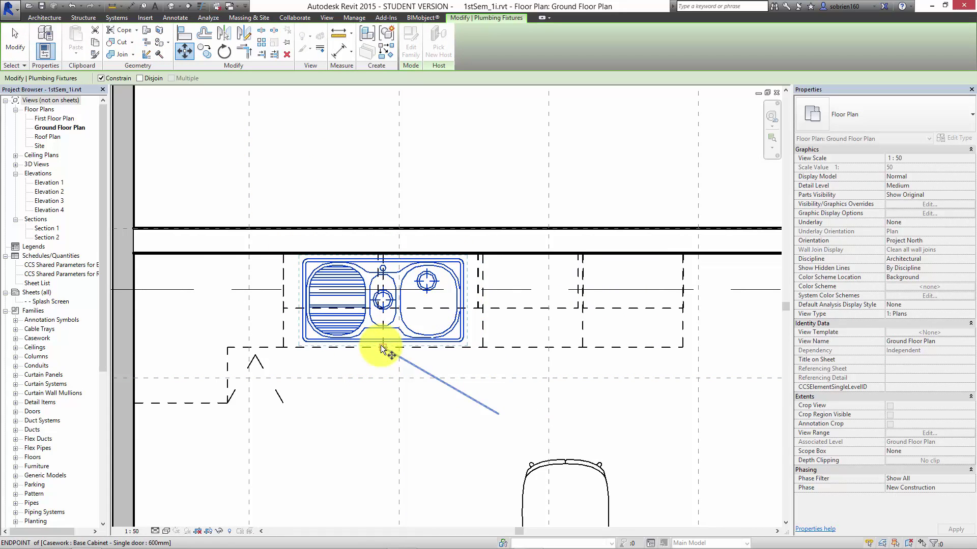
{"action": "left_click", "coordinate": [380, 345]}
{"action": "left_click", "coordinate": [483, 348]}
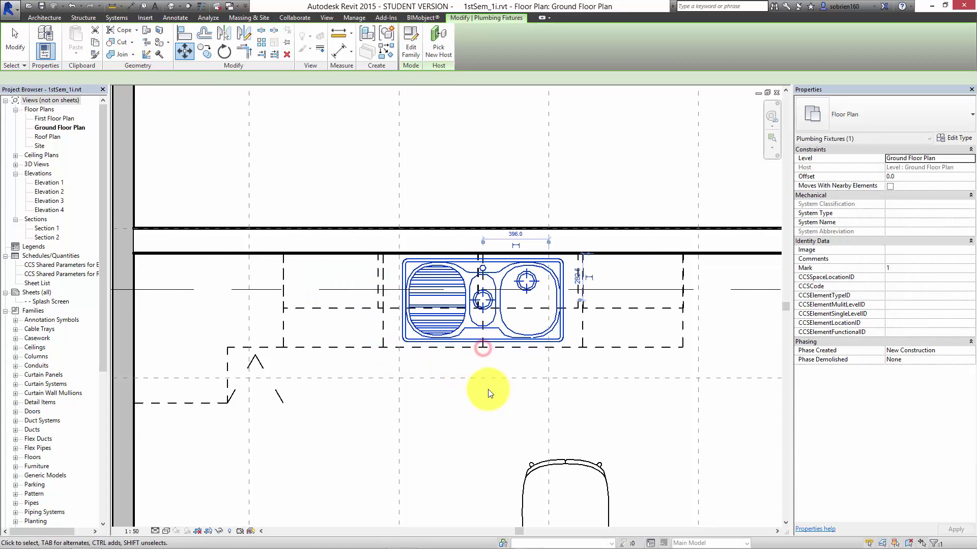
{"action": "key", "text": "Escape"}
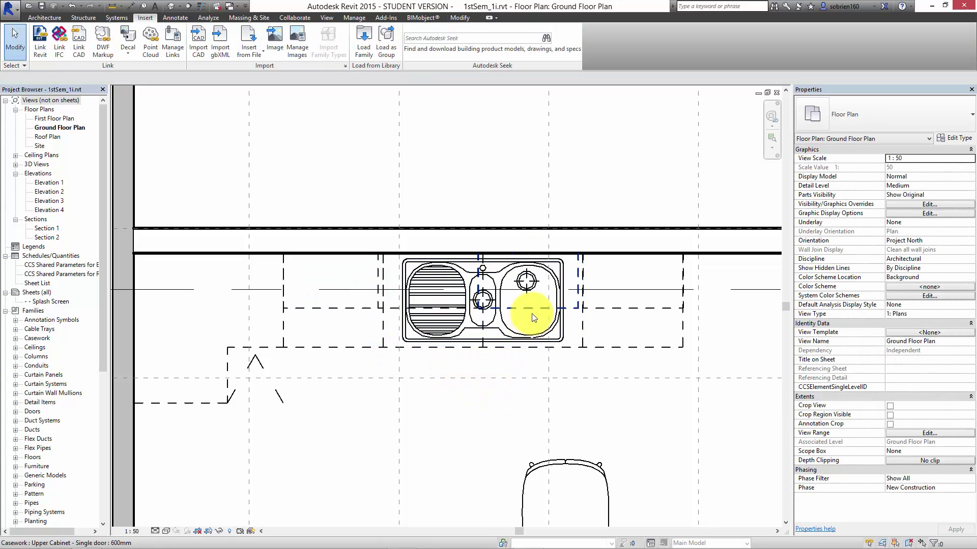
Tile the open views and close the sink family's view, leaving the plan and the project's 3D view.
{"action": "left_click", "coordinate": [556, 322]}
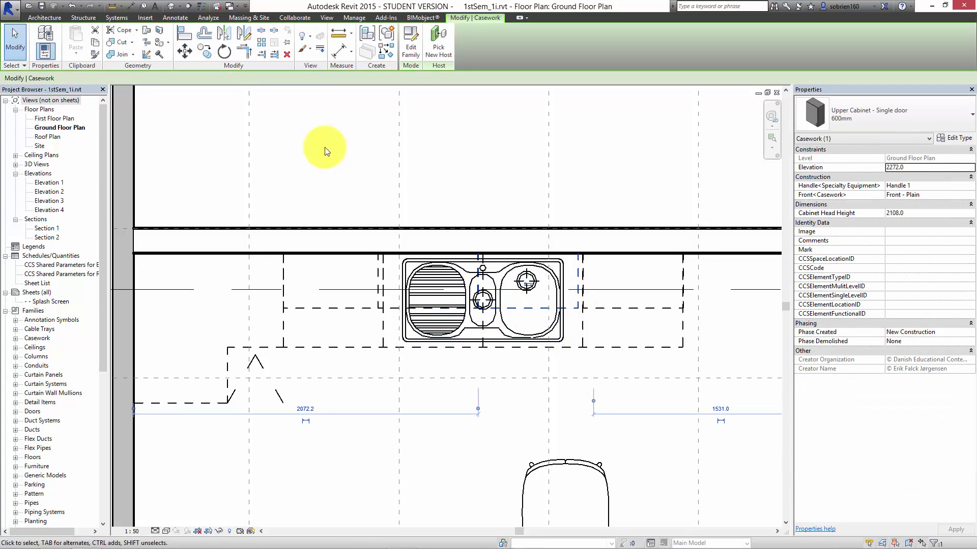
{"action": "key", "text": "w"}
{"action": "key", "text": "t"}
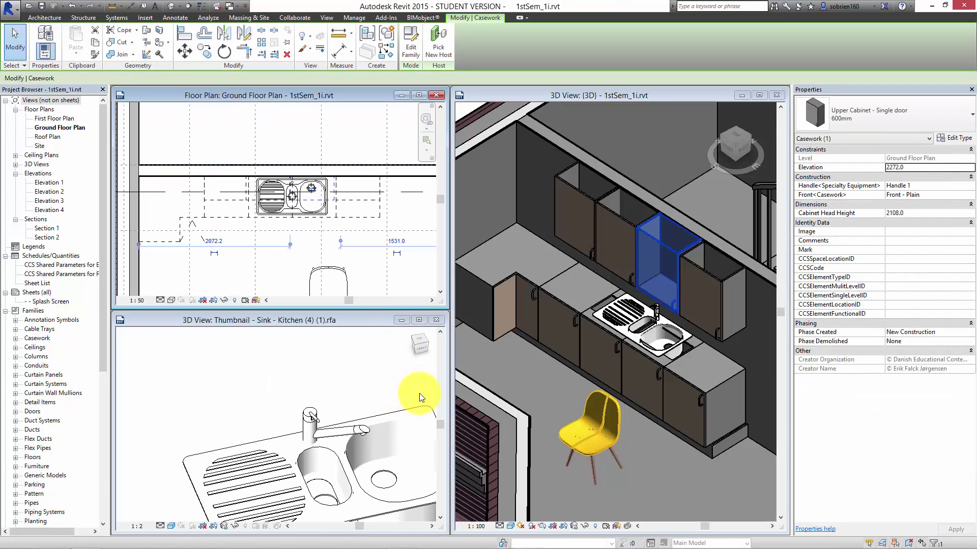
{"action": "left_click", "coordinate": [432, 324]}
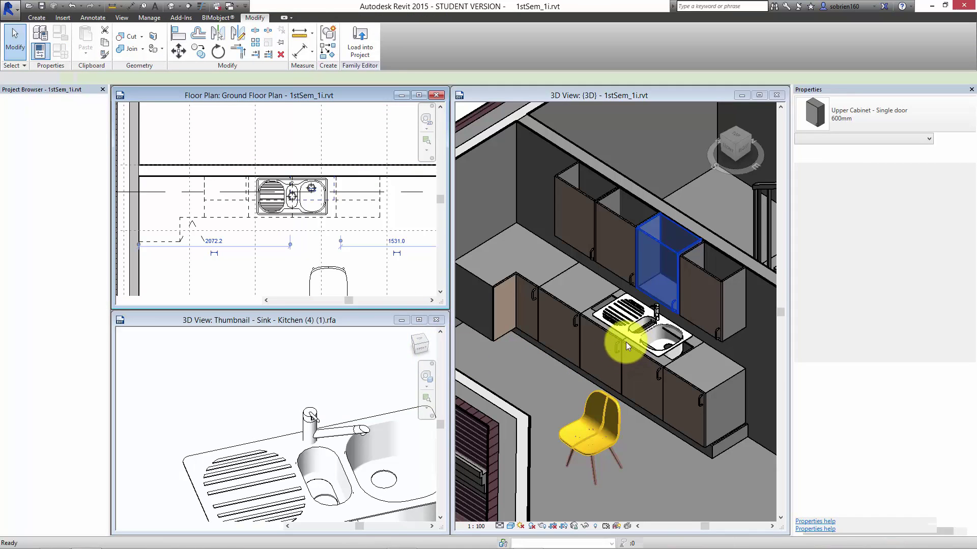
{"action": "scroll", "coordinate": [615, 339], "scroll_direction": "up", "scroll_amount": 4}
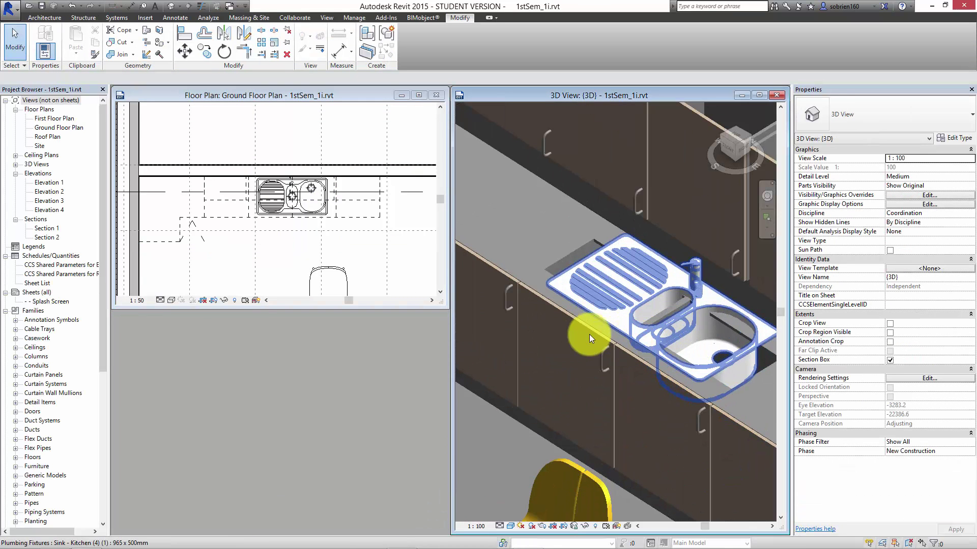
{"action": "scroll", "coordinate": [591, 334], "scroll_direction": "up", "scroll_amount": 2}
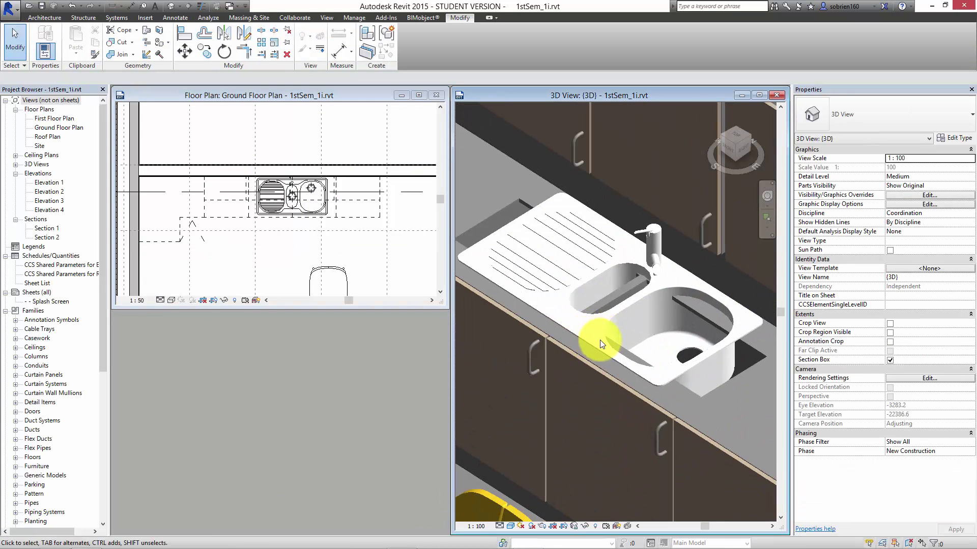
Set the Sink Cut Distance to 50 for the base cabinet under the large sink bowl.
{"action": "left_click", "coordinate": [693, 393]}
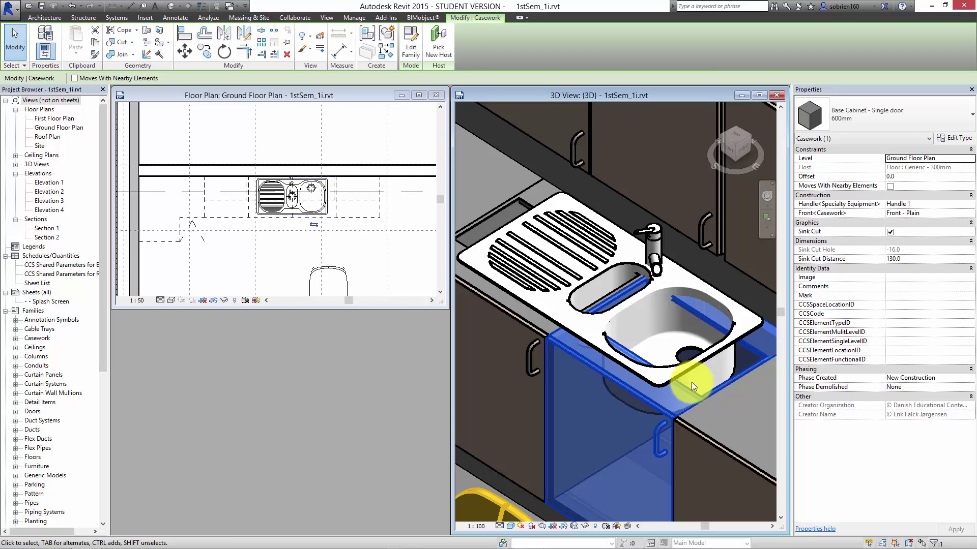
{"action": "left_click", "coordinate": [900, 236]}
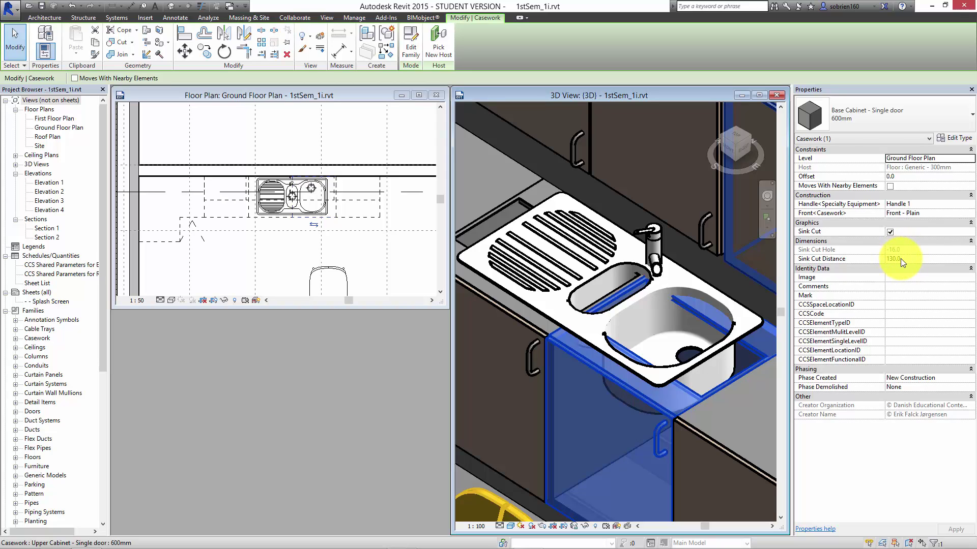
{"action": "left_click", "coordinate": [899, 259]}
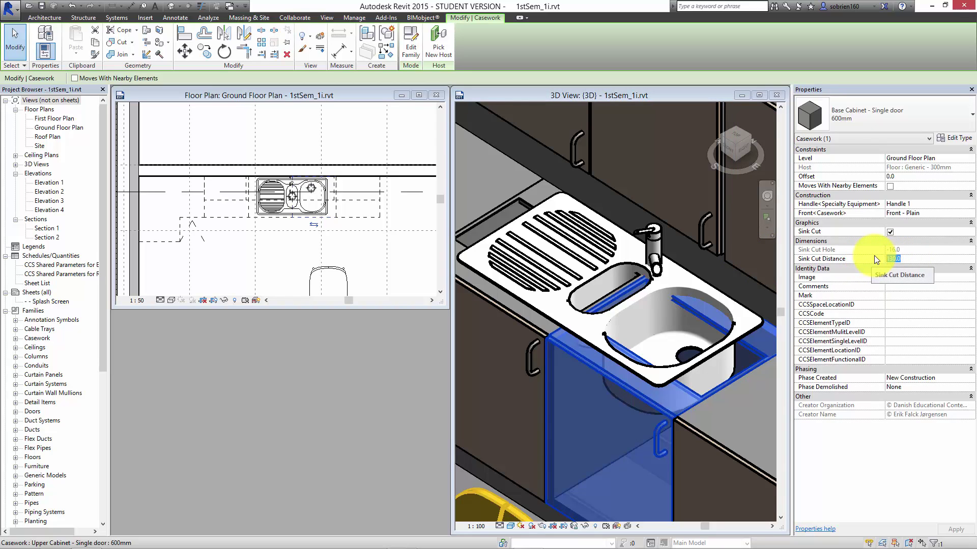
{"action": "type", "text": "5"}
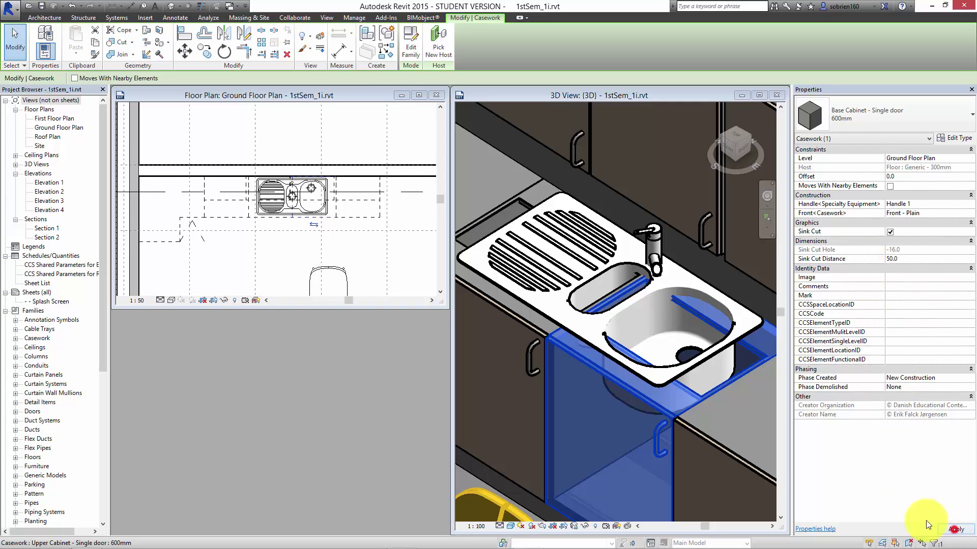
{"action": "left_click", "coordinate": [954, 529]}
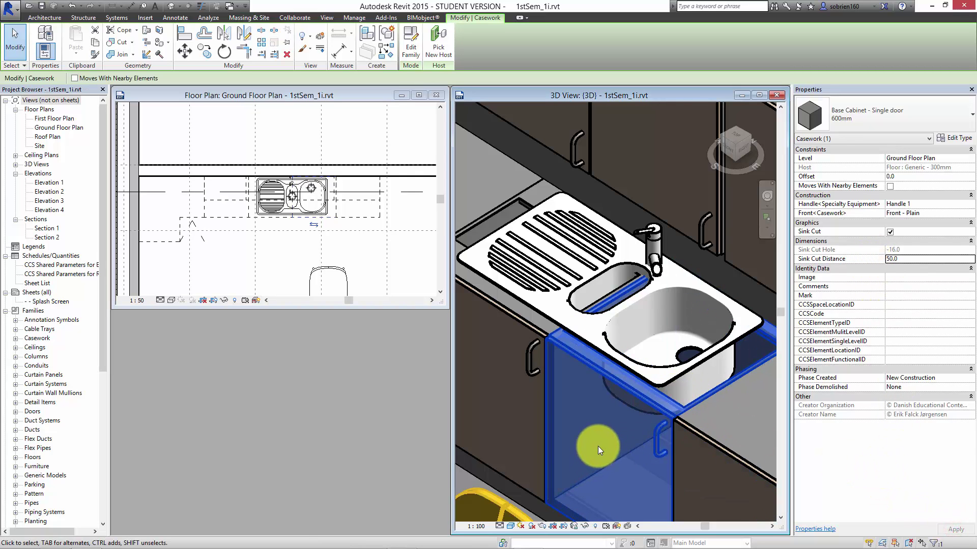
{"action": "key", "text": "Escape"}
Set the Sink Cut Distance to 50 for the neighbouring base cabinet under the draining board.
{"action": "left_click", "coordinate": [528, 330]}
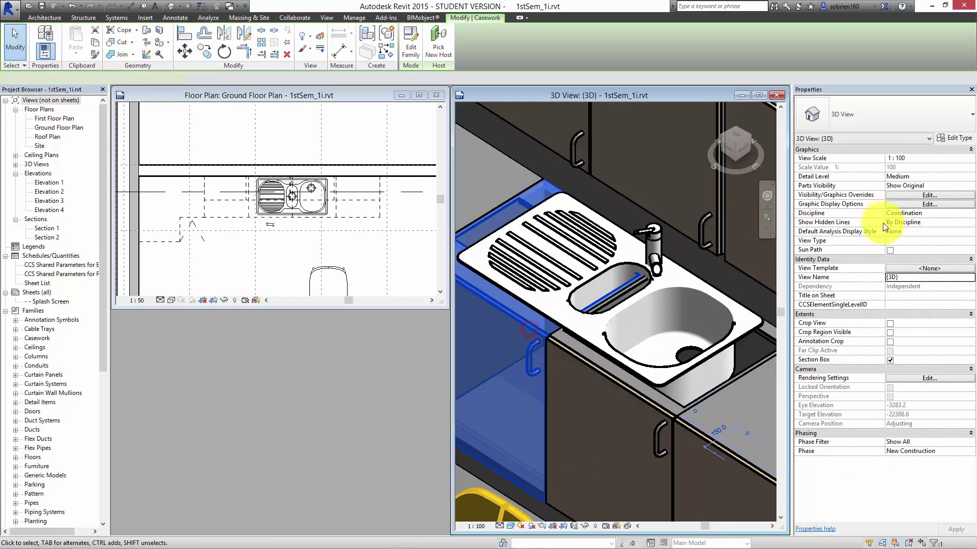
{"action": "left_click", "coordinate": [916, 258]}
{"action": "type", "text": "5"}
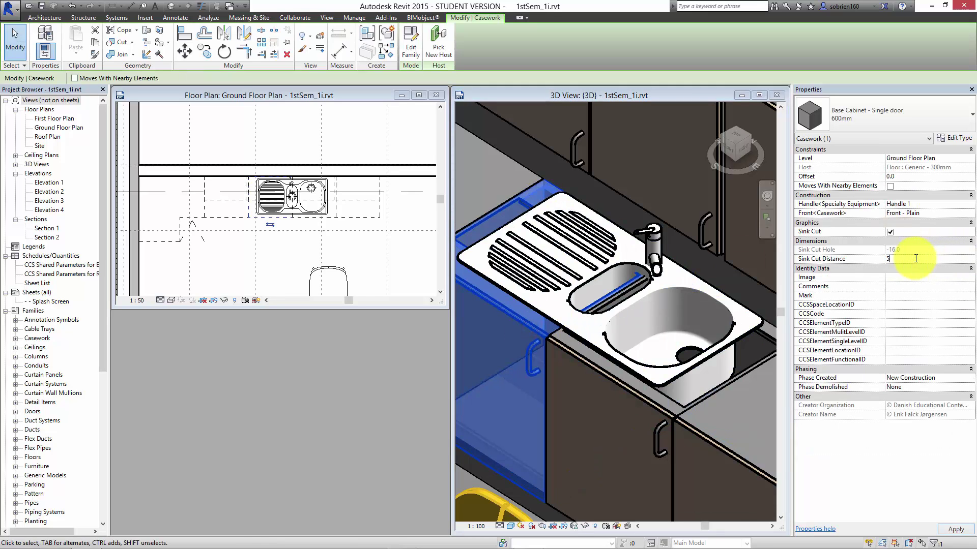
{"action": "type", "text": "0"}
{"action": "left_click", "coordinate": [955, 529]}
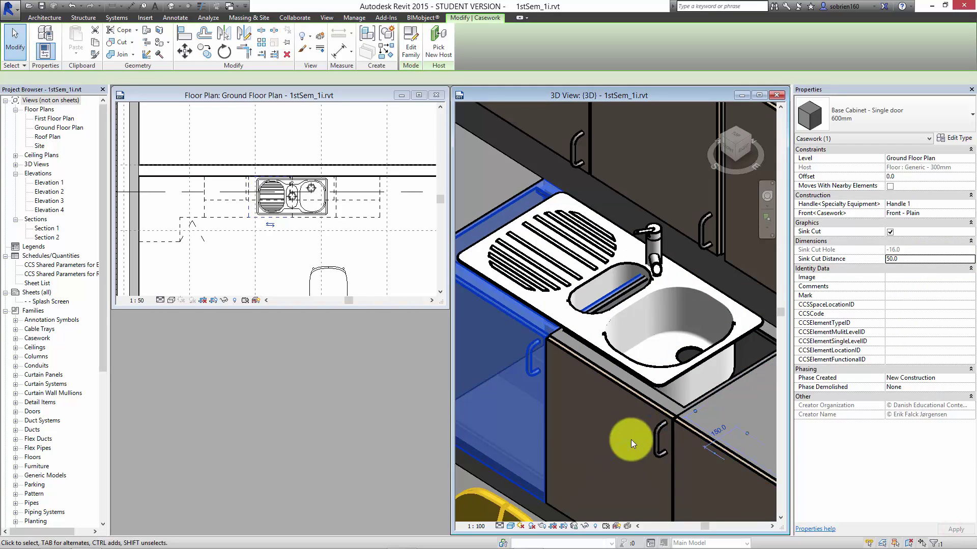
{"action": "key", "text": "Escape"}
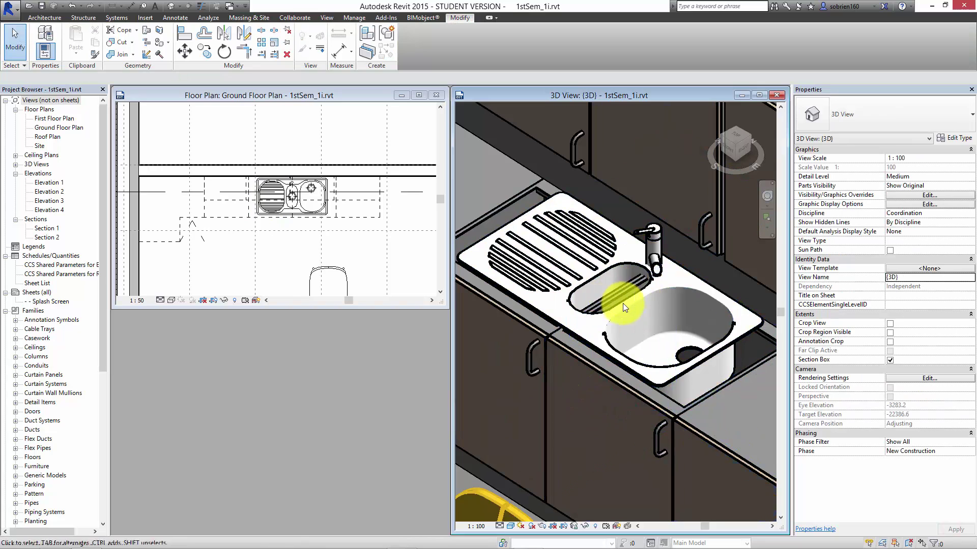
Check the sink's fit in the worktop and rearrange the tiled 3D view and Ground Floor Plan side by side.
{"action": "scroll", "coordinate": [611, 311], "scroll_direction": "down", "scroll_amount": 4}
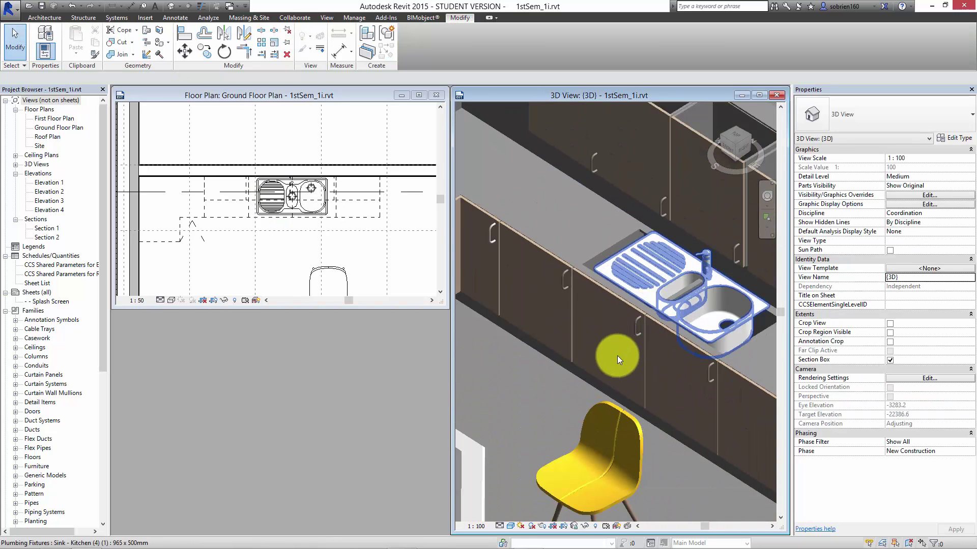
{"action": "scroll", "coordinate": [617, 355], "scroll_direction": "down", "scroll_amount": 3}
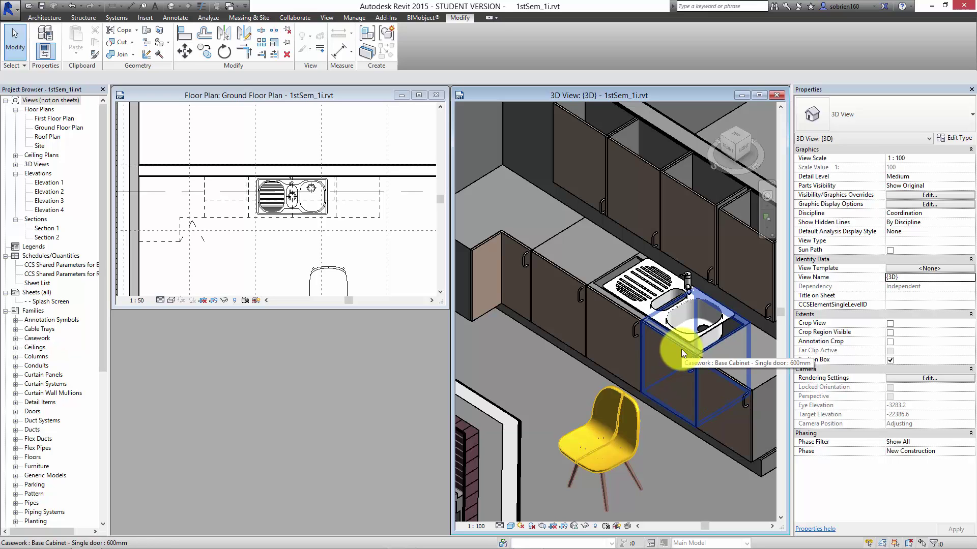
{"action": "scroll", "coordinate": [673, 332], "scroll_direction": "up", "scroll_amount": 5}
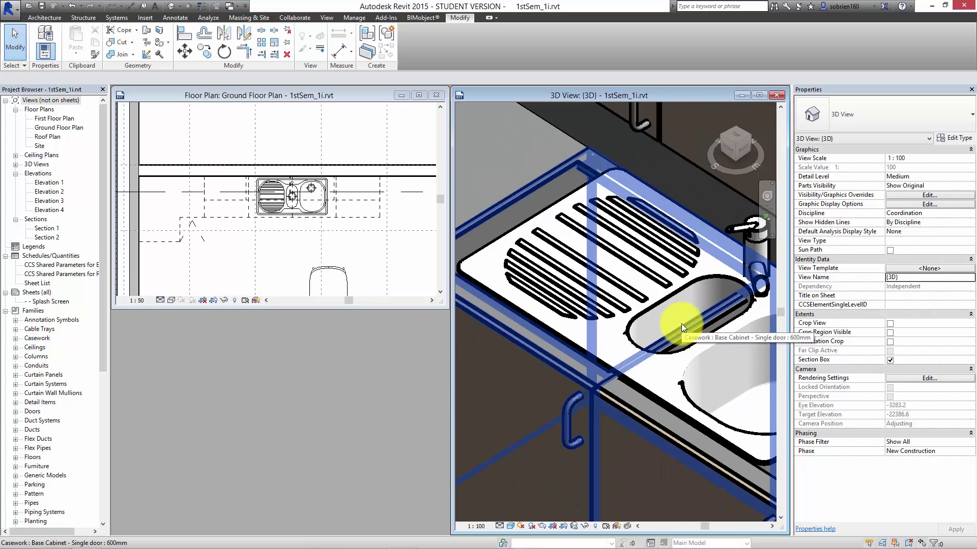
{"action": "scroll", "coordinate": [676, 322], "scroll_direction": "down", "scroll_amount": 2}
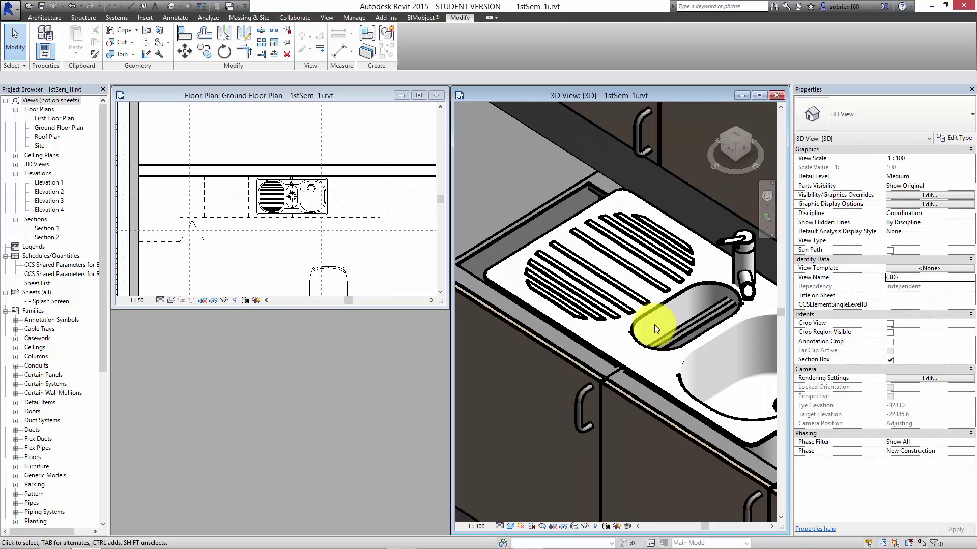
{"action": "scroll", "coordinate": [654, 326], "scroll_direction": "down", "scroll_amount": 4}
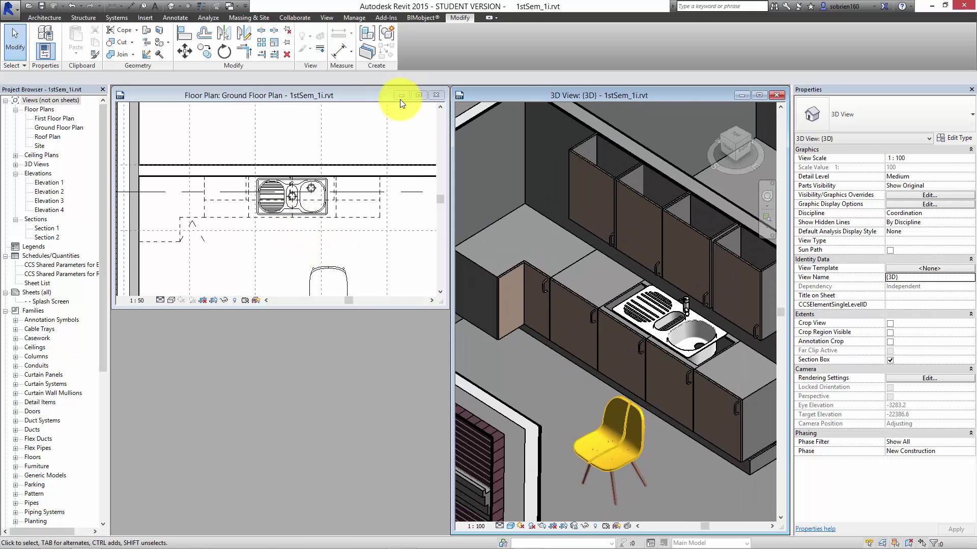
{"action": "left_click", "coordinate": [415, 95]}
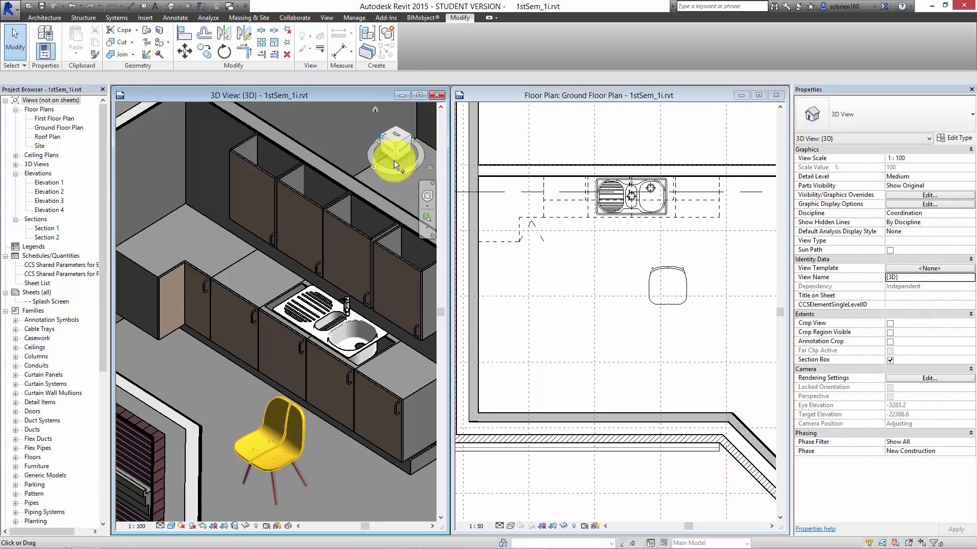
{"action": "middle_click_drag", "start_coordinate": [563, 306], "coordinate": [646, 308]}
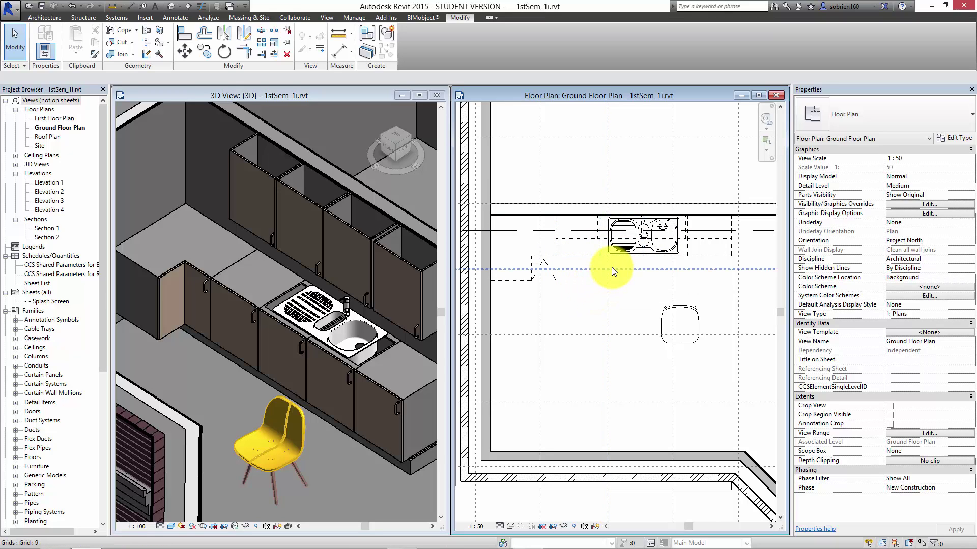
{"action": "left_click", "coordinate": [47, 18]}
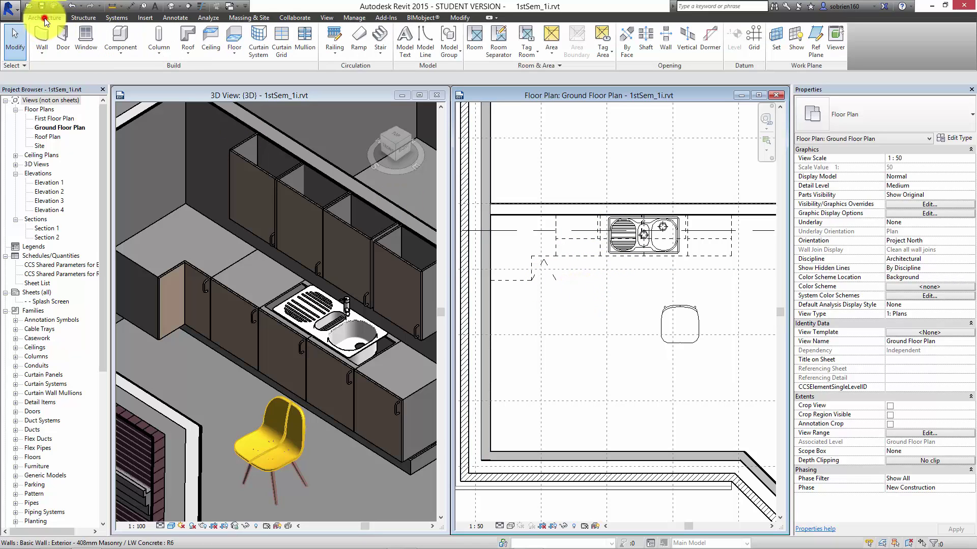
{"action": "left_click", "coordinate": [116, 51]}
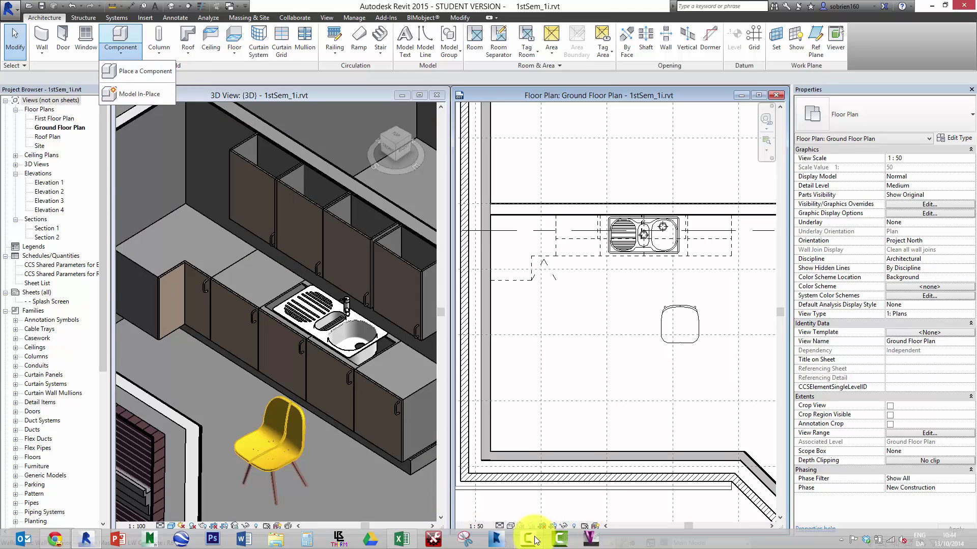
{"action": "left_click", "coordinate": [553, 529]}
{"action": "left_click", "coordinate": [844, 468]}
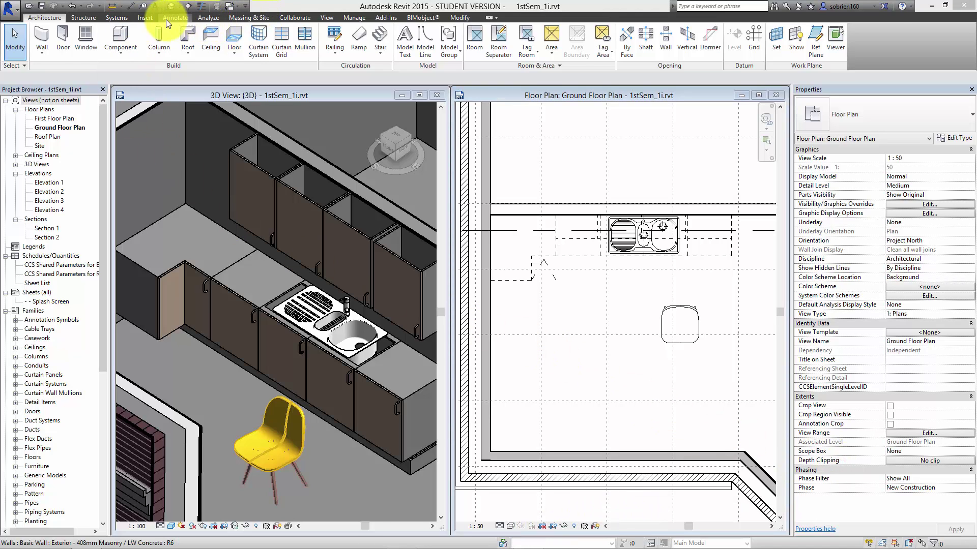
Load the family Base Cabinet - Double door.rfa from the Casework > Cabinet library folder into the project.
{"action": "left_click", "coordinate": [146, 17]}
{"action": "left_click", "coordinate": [362, 48]}
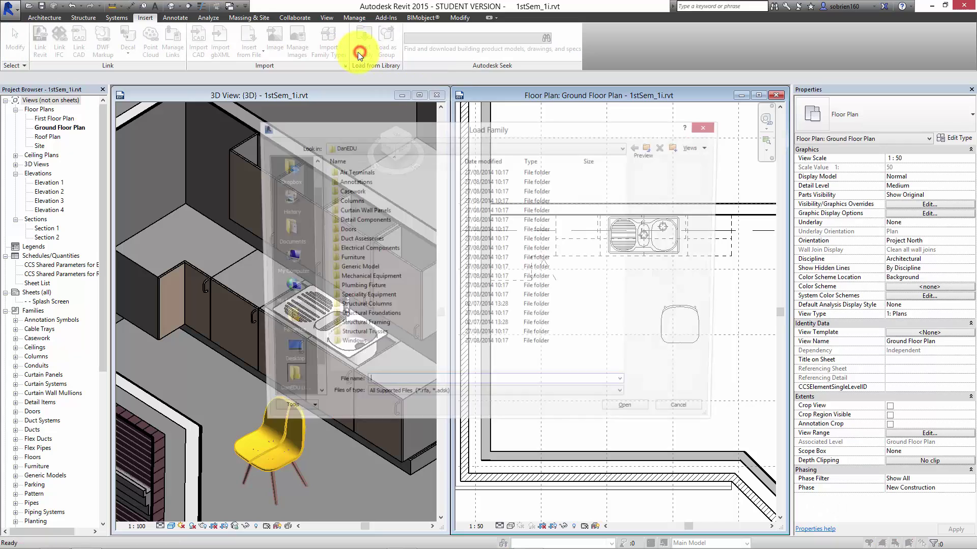
{"action": "double_click", "coordinate": [361, 188]}
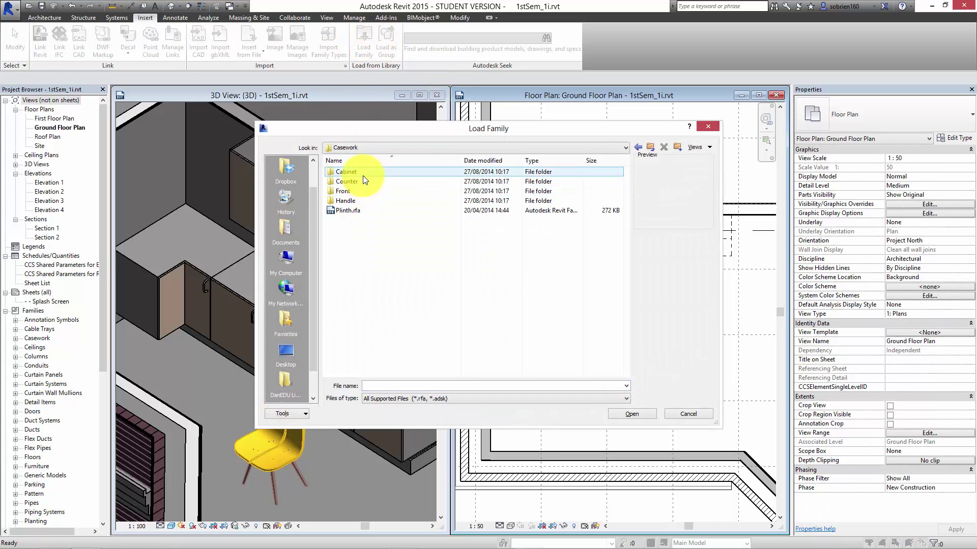
{"action": "double_click", "coordinate": [363, 175]}
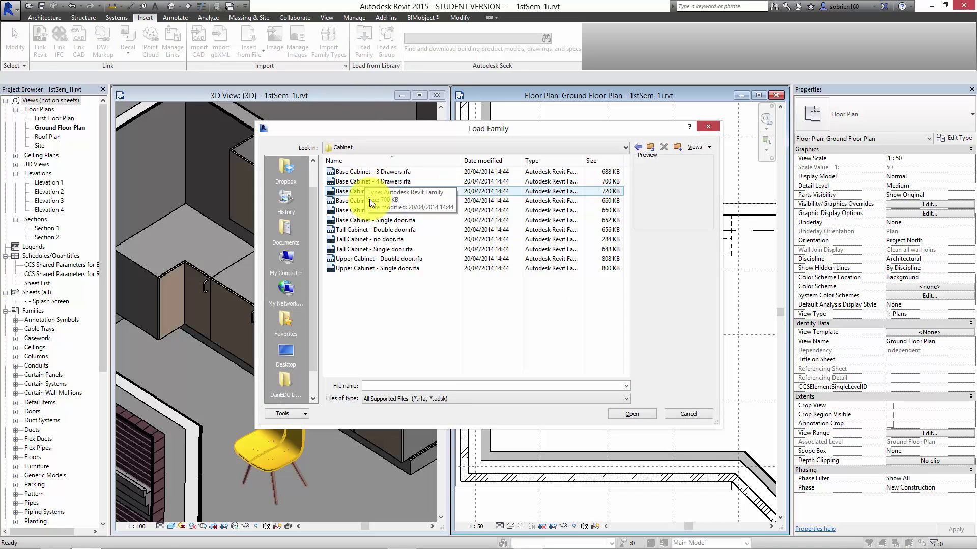
{"action": "left_click", "coordinate": [374, 230]}
{"action": "left_click", "coordinate": [375, 239]}
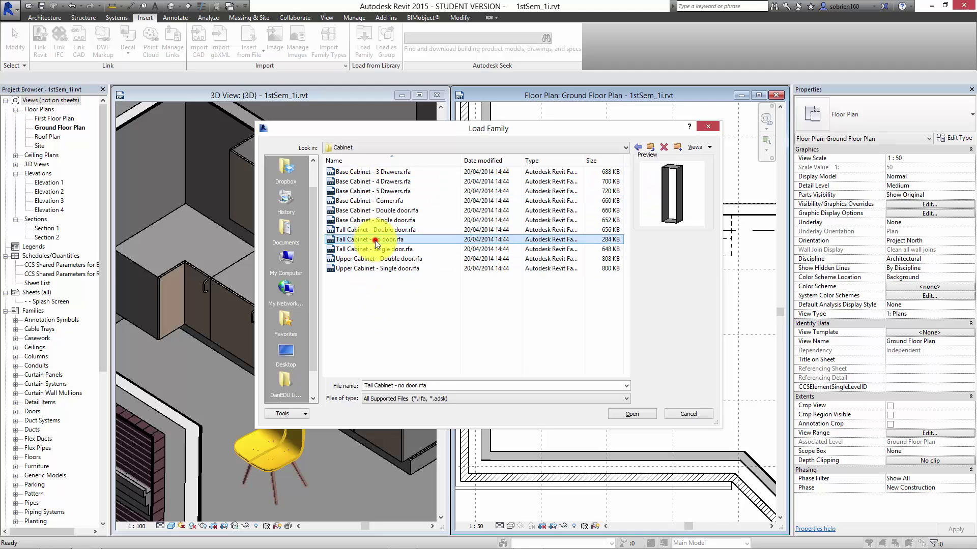
{"action": "left_click", "coordinate": [377, 220]}
{"action": "left_click", "coordinate": [377, 212]}
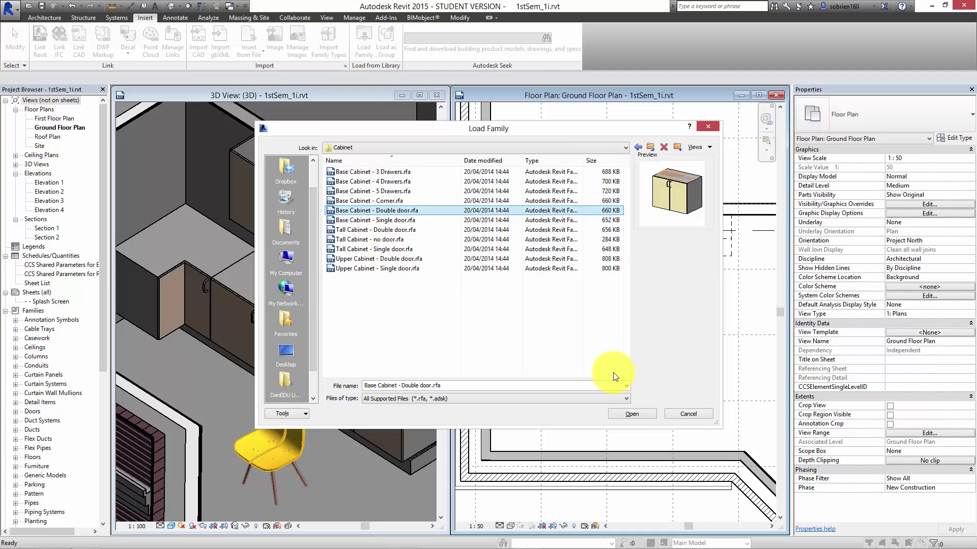
{"action": "left_click", "coordinate": [632, 414]}
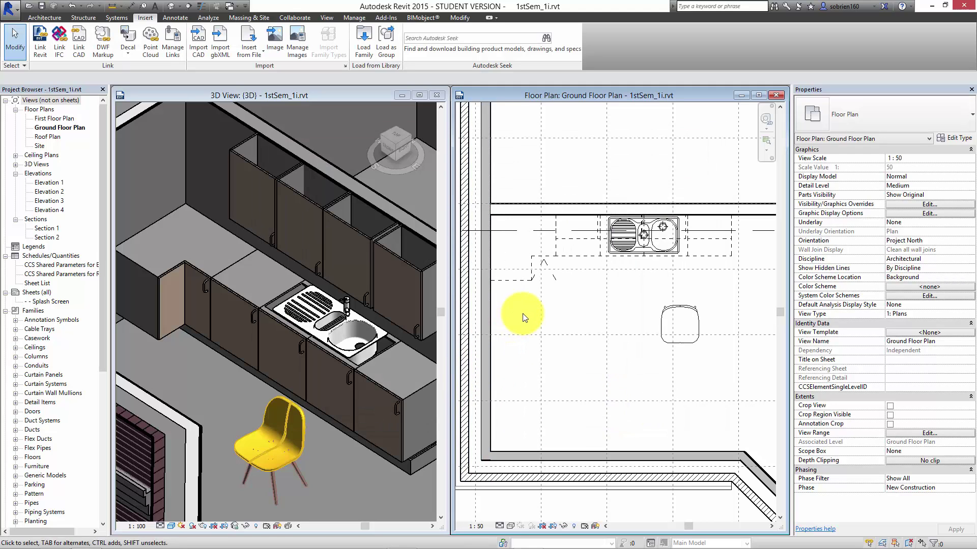
{"action": "left_click", "coordinate": [323, 353]}
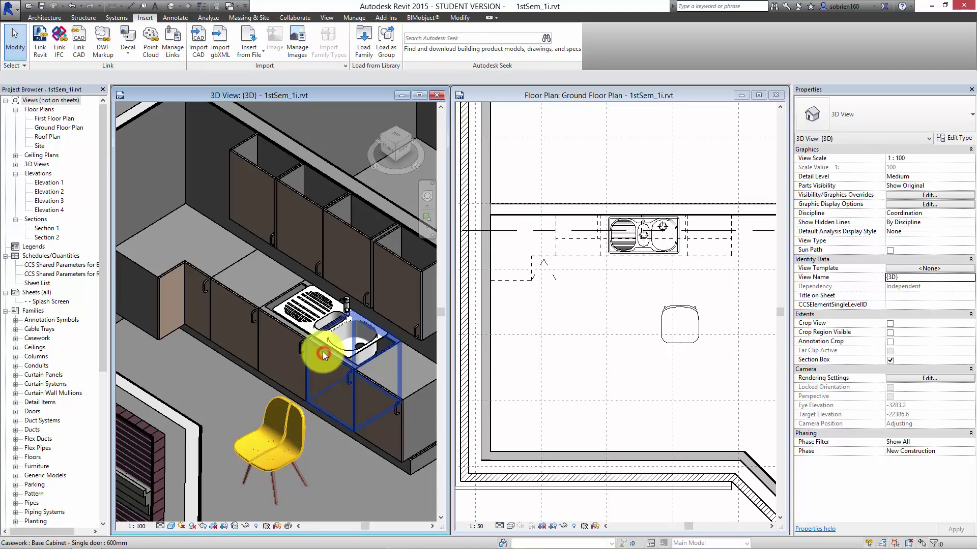
{"action": "left_click", "coordinate": [300, 343]}
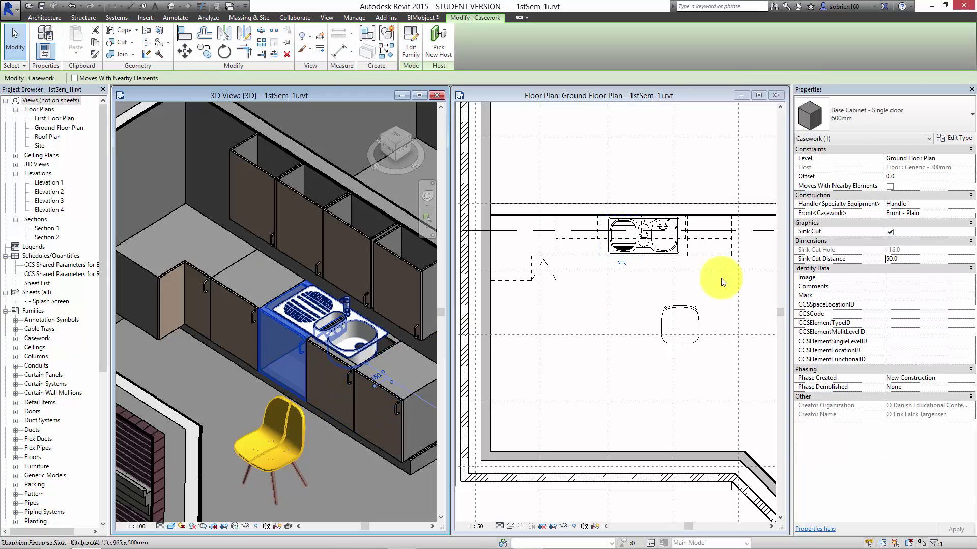
{"action": "left_click", "coordinate": [898, 120]}
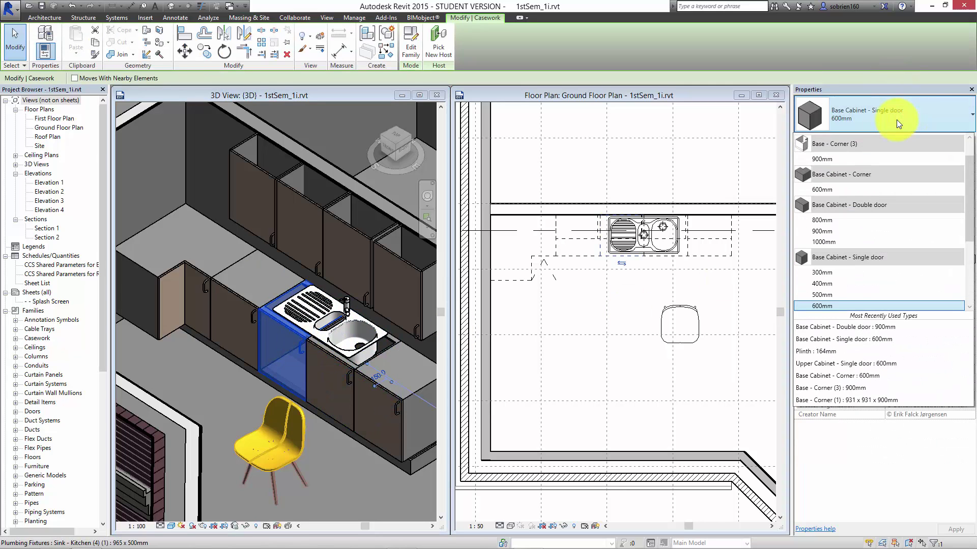
{"action": "left_click", "coordinate": [895, 120]}
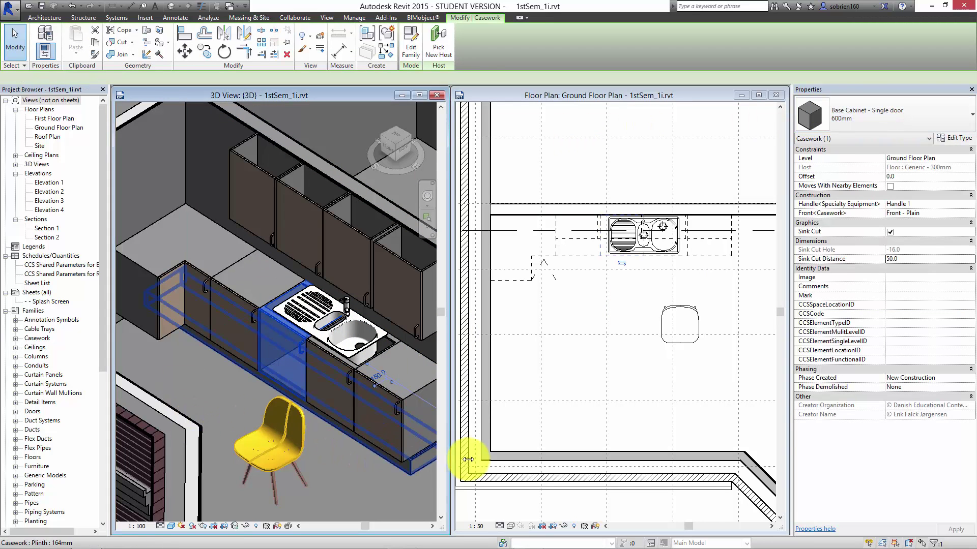
{"action": "left_click", "coordinate": [377, 441]}
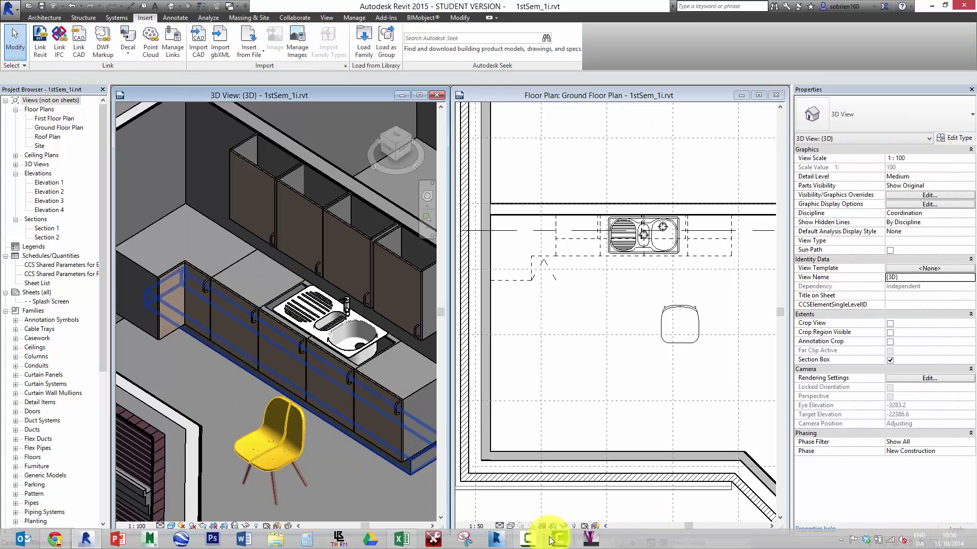
{"action": "left_click", "coordinate": [551, 539]}
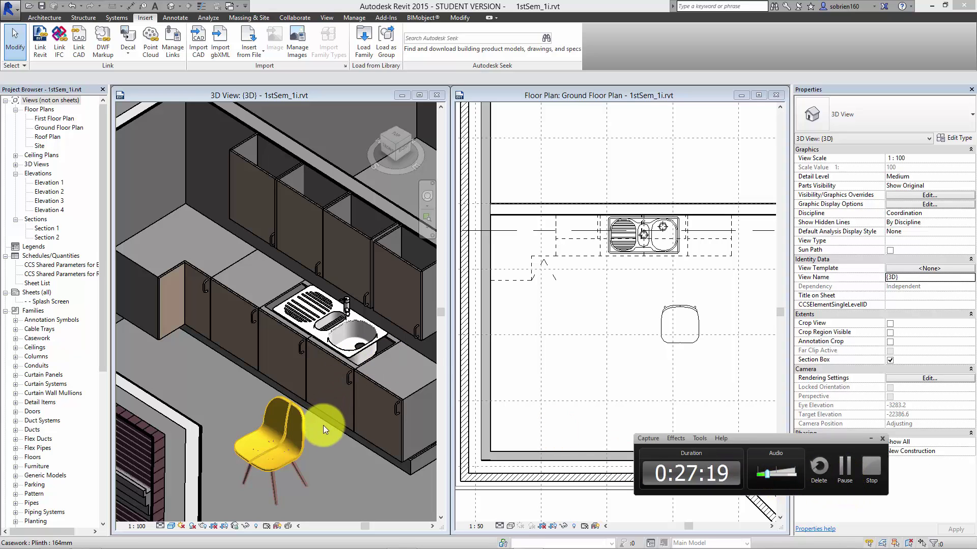
Change the base cabinet under the draining board to Base Cabinet - Double door 1000mm and delete the single-door cabinet under the large bowl.
{"action": "left_click", "coordinate": [336, 444]}
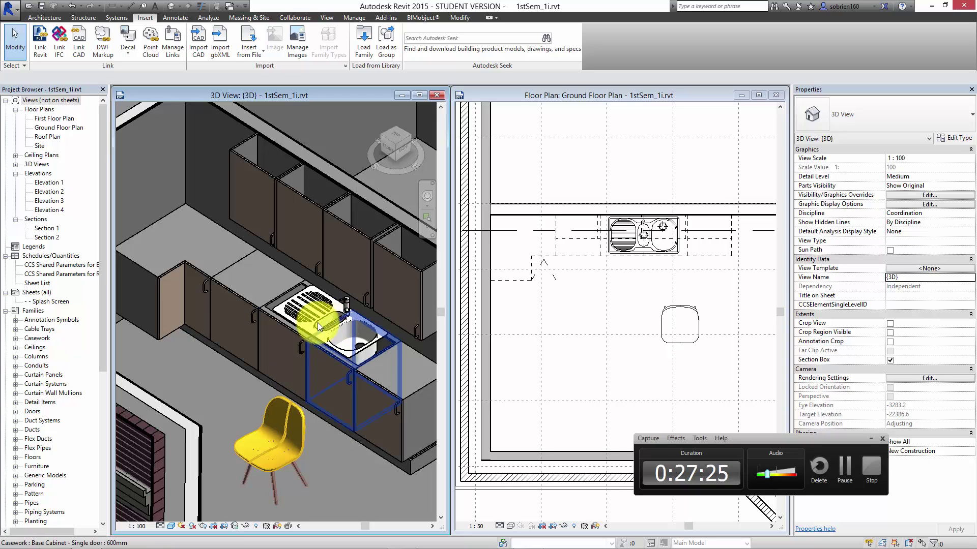
{"action": "left_click", "coordinate": [299, 395]}
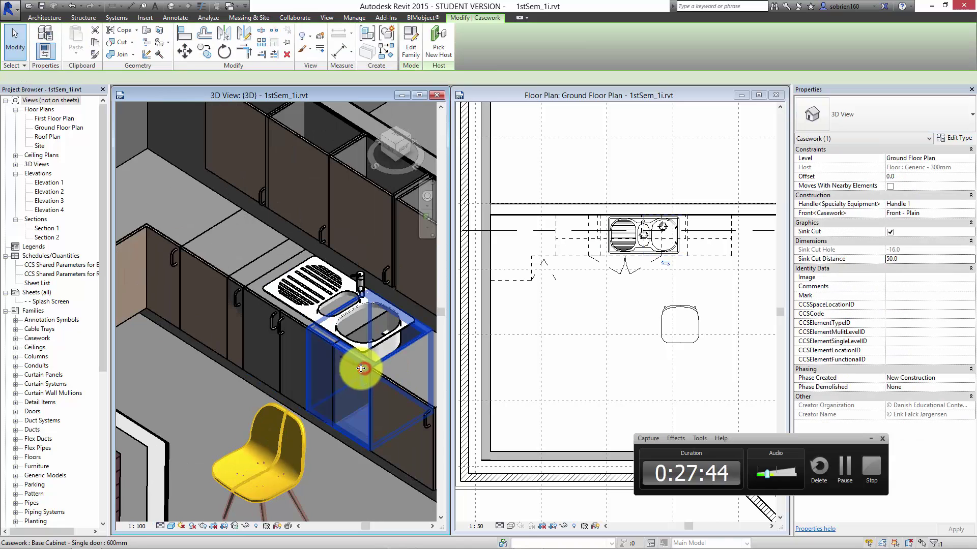
{"action": "key", "text": "Delete"}
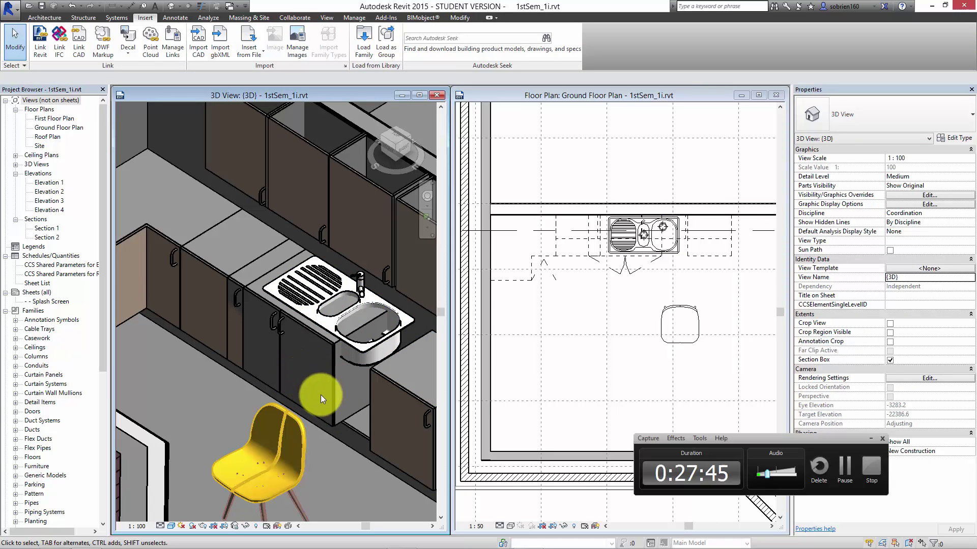
{"action": "key", "text": "ctrl+z"}
Move the 1000mm double-door cabinet in the Ground Floor Plan so its left side meets the adjacent base cabinet's edge.
{"action": "left_click", "coordinate": [336, 407]}
{"action": "left_click", "coordinate": [612, 300]}
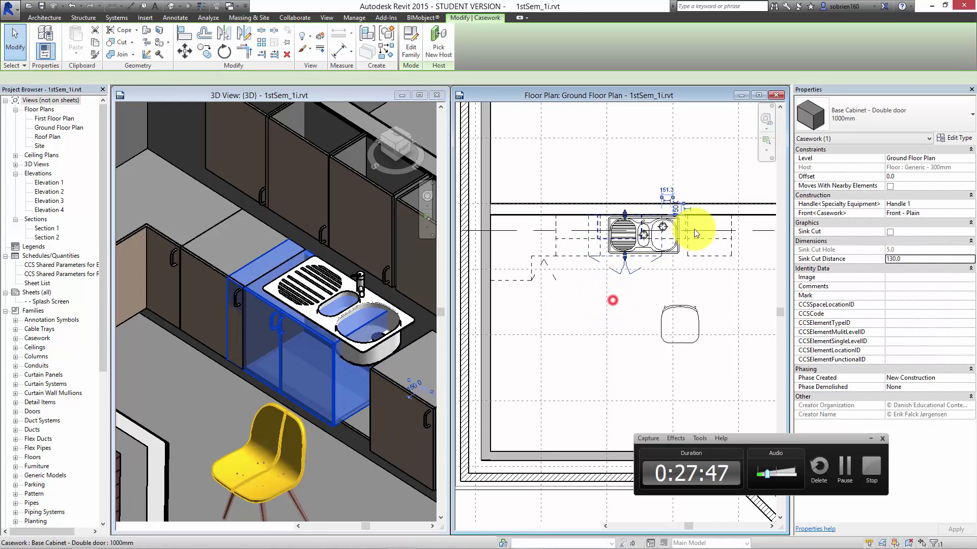
{"action": "scroll", "coordinate": [661, 249], "scroll_direction": "up", "scroll_amount": 4}
{"action": "scroll", "coordinate": [636, 327], "scroll_direction": "down", "scroll_amount": 1}
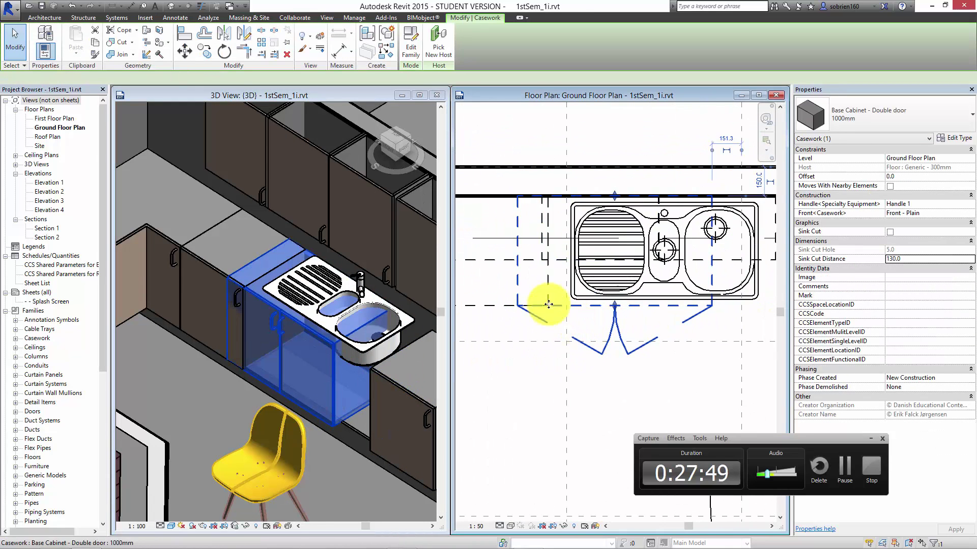
{"action": "left_click", "coordinate": [184, 51]}
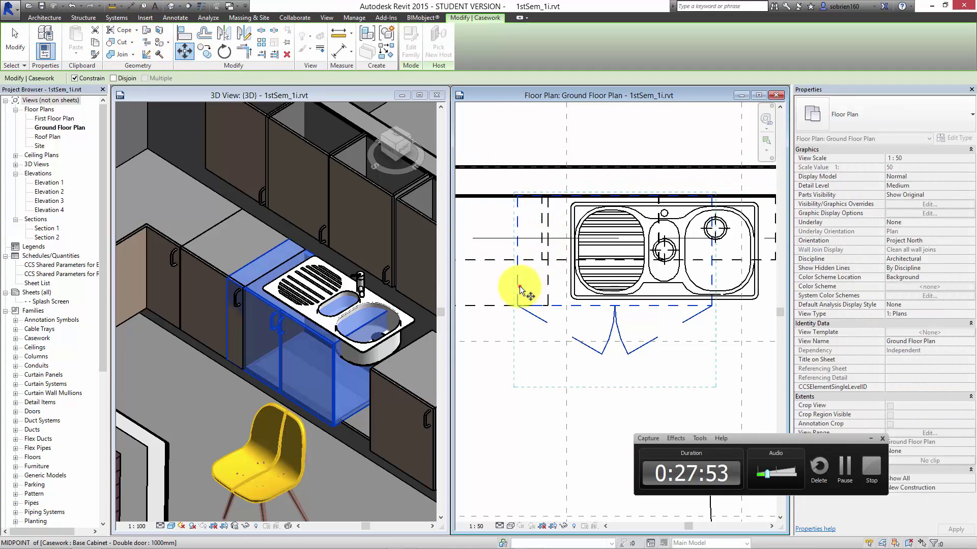
{"action": "left_click", "coordinate": [520, 286]}
{"action": "left_click", "coordinate": [548, 288]}
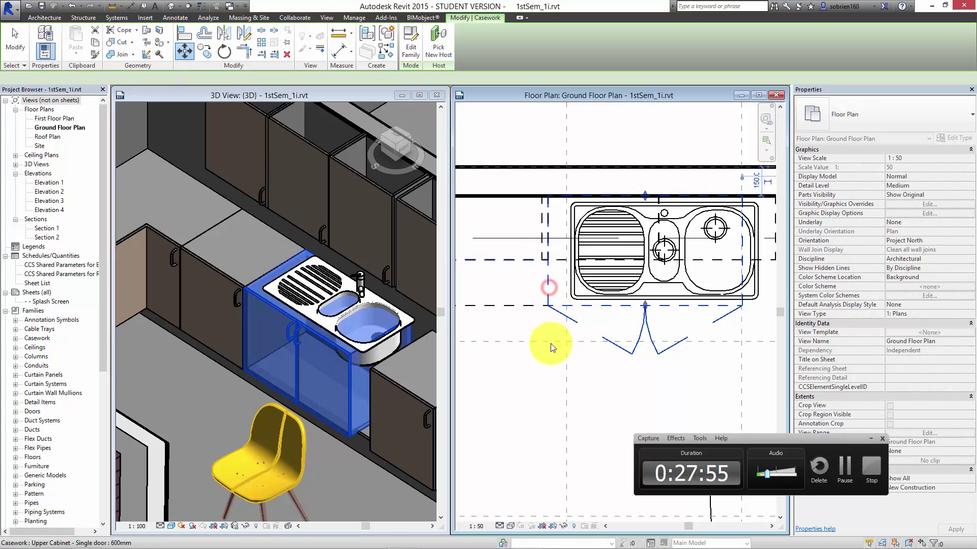
{"action": "middle_click_drag", "start_coordinate": [534, 363], "coordinate": [510, 360]}
{"action": "key", "text": "Escape"}
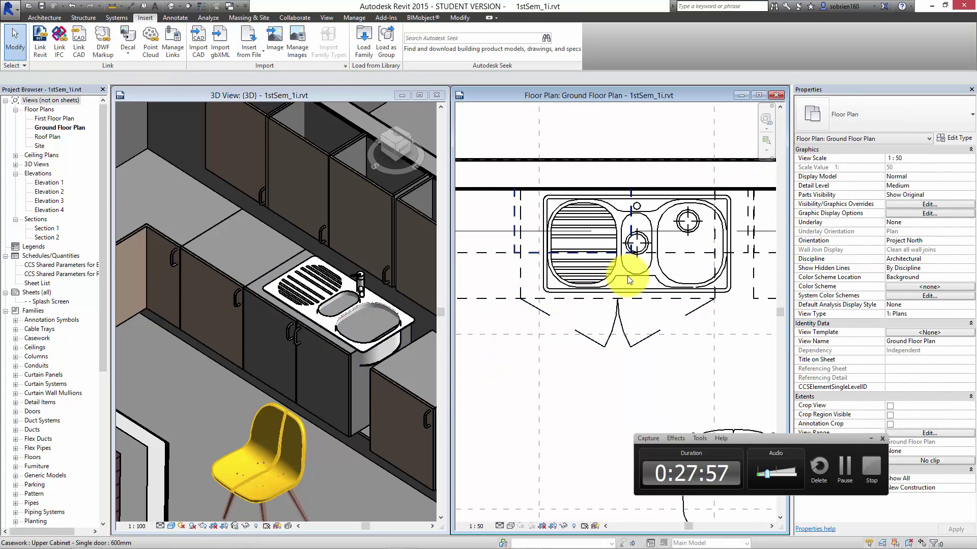
Nudge the kitchen sink left over the double-door cabinet until its centre is 476 mm from the cabinet's right side.
{"action": "left_click", "coordinate": [629, 281]}
{"action": "key", "text": "Escape"}
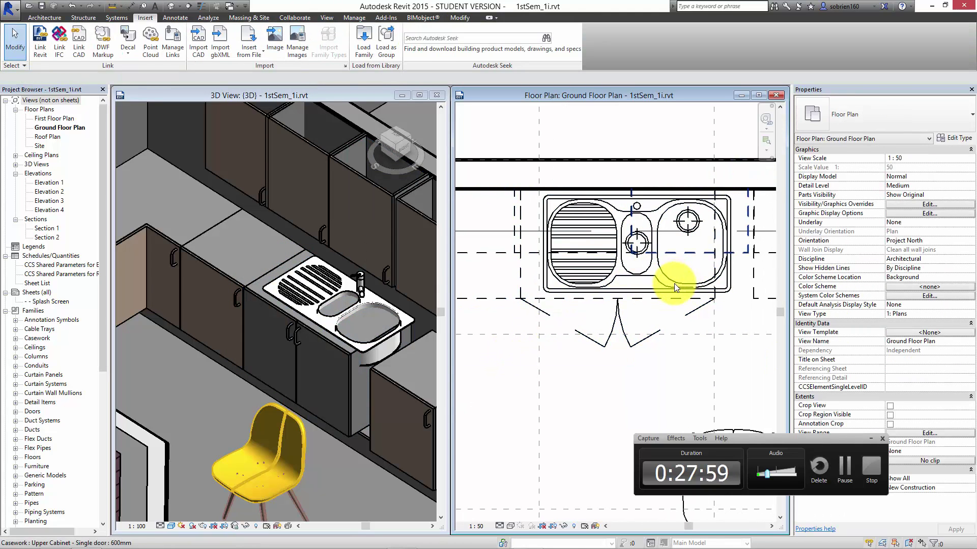
{"action": "left_click", "coordinate": [673, 283]}
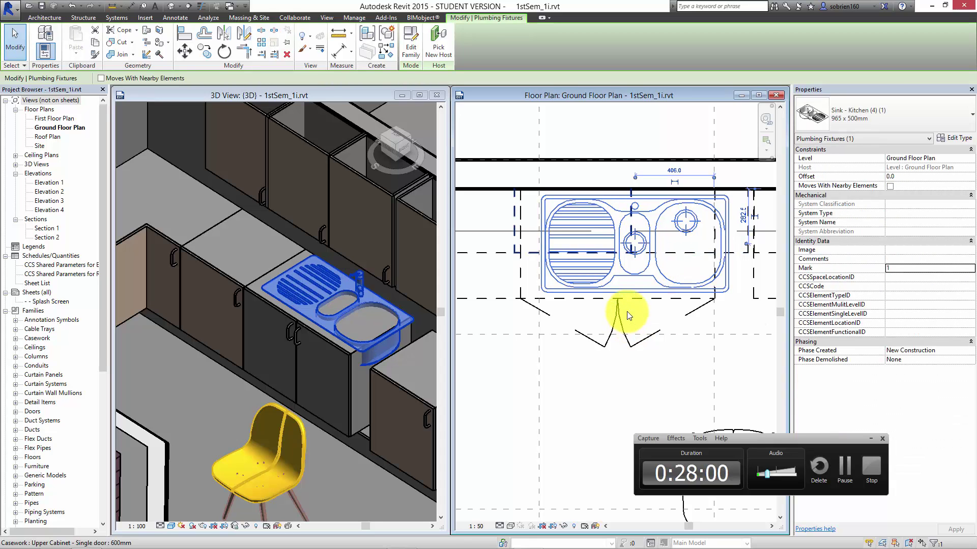
{"action": "key", "text": "Left"}
{"action": "key", "text": "Left"}
{"action": "key", "text": "Left"}
{"action": "key", "text": "Left"}
{"action": "key", "text": "Left"}
{"action": "key", "text": "Left"}
{"action": "key", "text": "Left"}
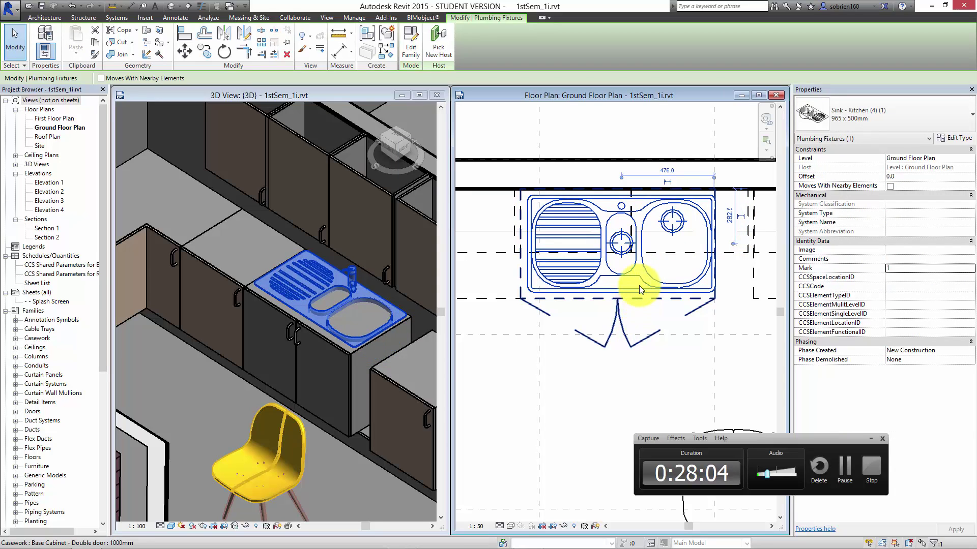
{"action": "key", "text": "Escape"}
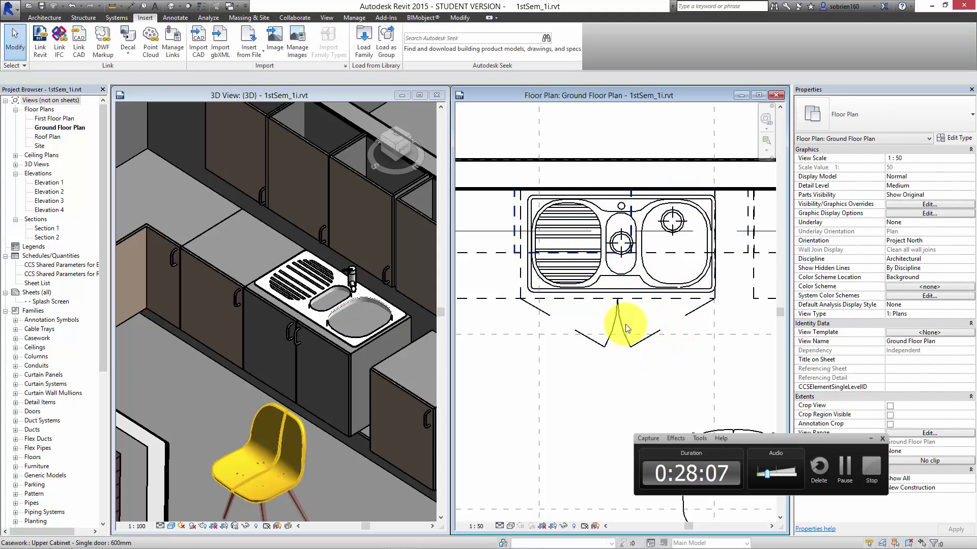
Enable Sink Cut for the double-door base cabinet and set its Sink Cut Distance to 50.
{"action": "left_click", "coordinate": [620, 324]}
{"action": "left_click", "coordinate": [616, 323]}
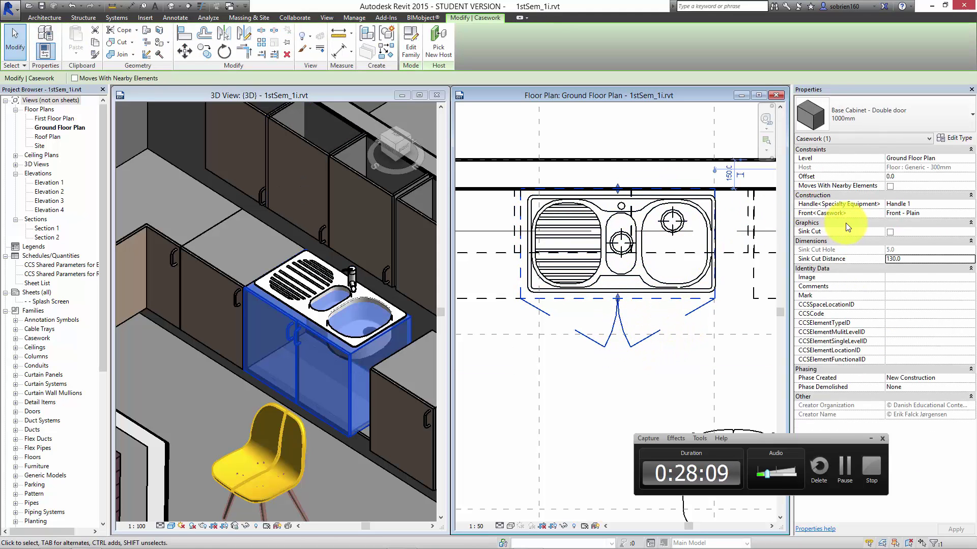
{"action": "left_click", "coordinate": [890, 232]}
{"action": "left_click", "coordinate": [903, 257]}
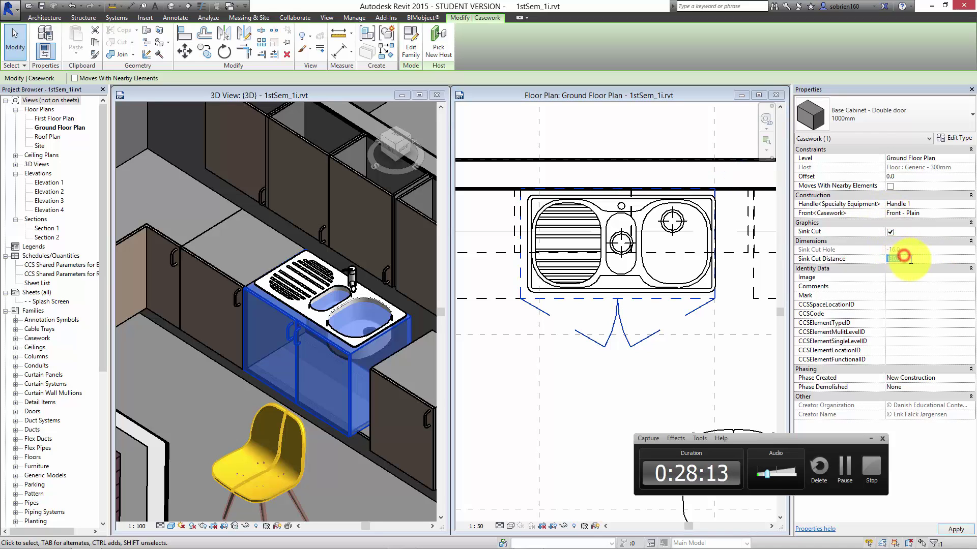
{"action": "type", "text": "50"}
{"action": "key", "text": "Return"}
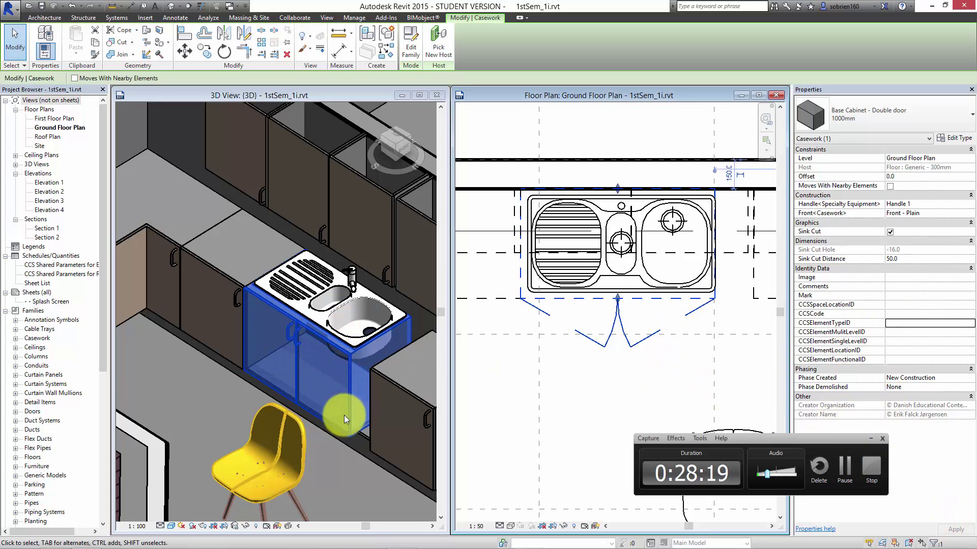
{"action": "left_click", "coordinate": [224, 399]}
Nudge the kitchen sink 20 mm away from the wall, toward the front of the double-door cabinet.
{"action": "scroll", "coordinate": [354, 306], "scroll_direction": "up", "scroll_amount": 3}
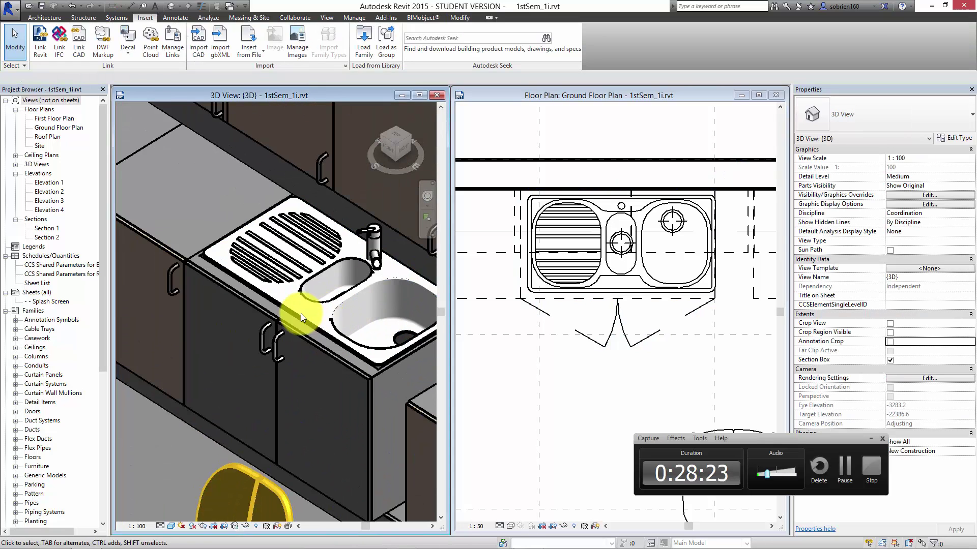
{"action": "left_click", "coordinate": [627, 284]}
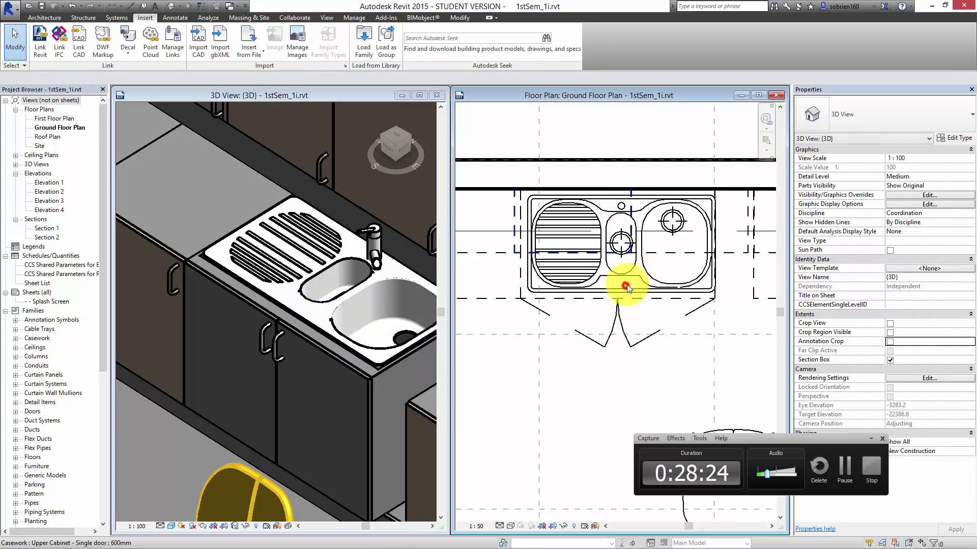
{"action": "left_click", "coordinate": [644, 266]}
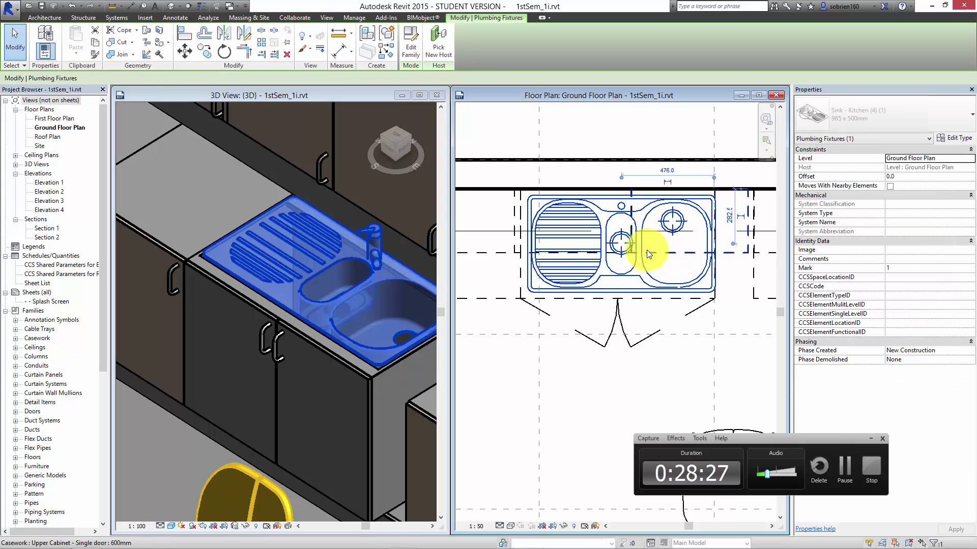
{"action": "key", "text": "Down"}
{"action": "key", "text": "Down"}
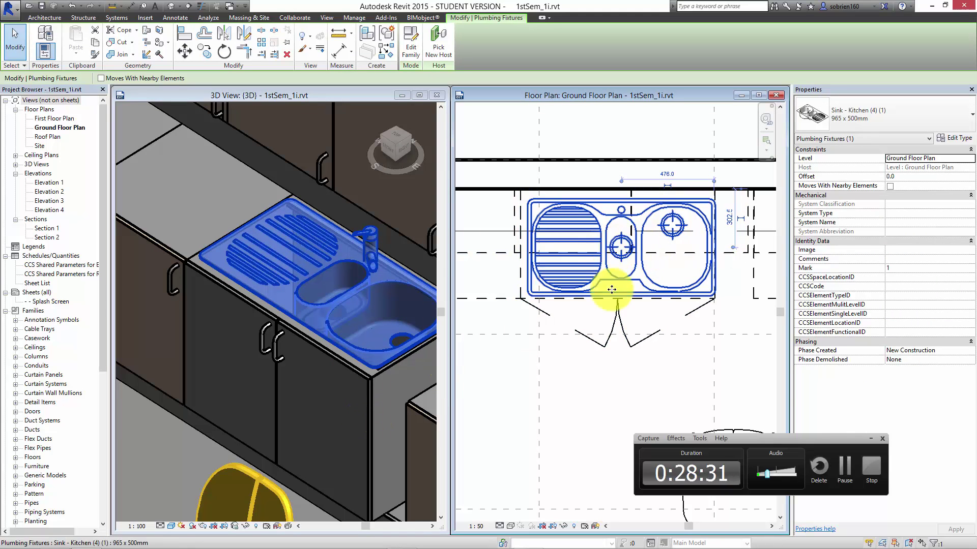
Set the Front Finish of the 1000mm double-door base cabinet type under the sink to Ash.
{"action": "left_click", "coordinate": [619, 388]}
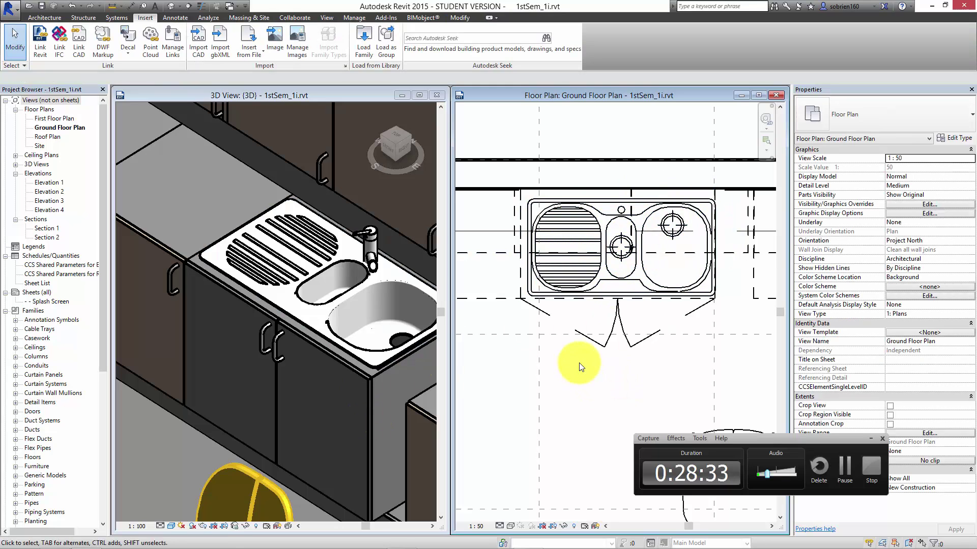
{"action": "left_click", "coordinate": [352, 378]}
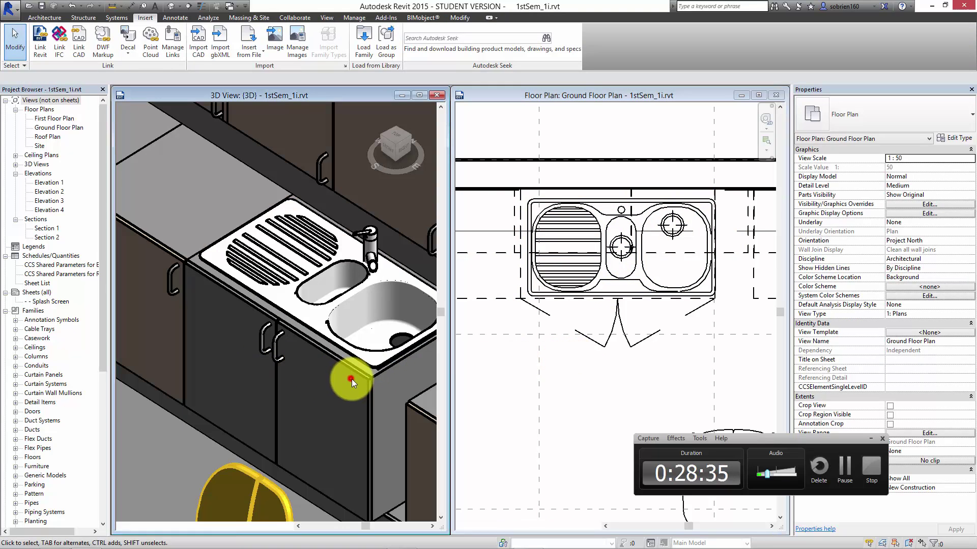
{"action": "left_click", "coordinate": [355, 371]}
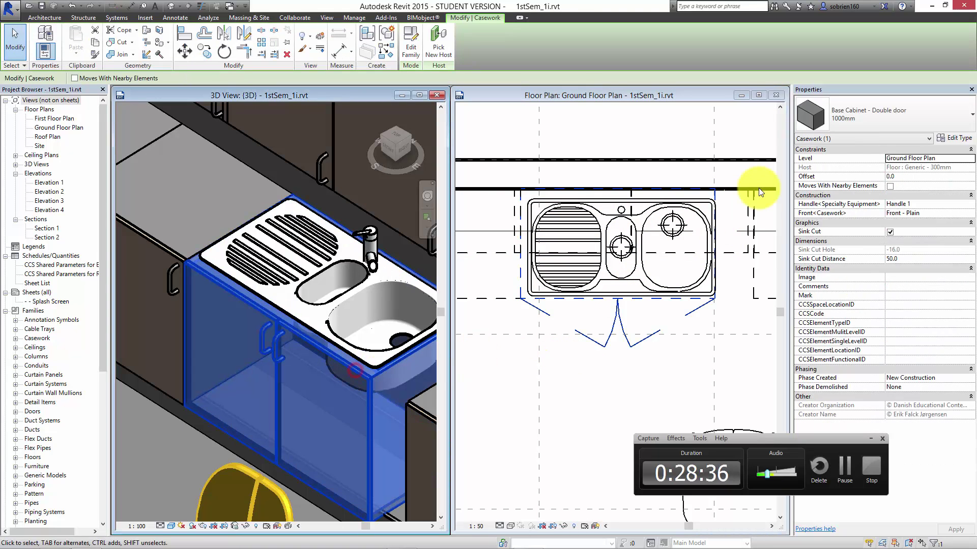
{"action": "left_click", "coordinate": [964, 141]}
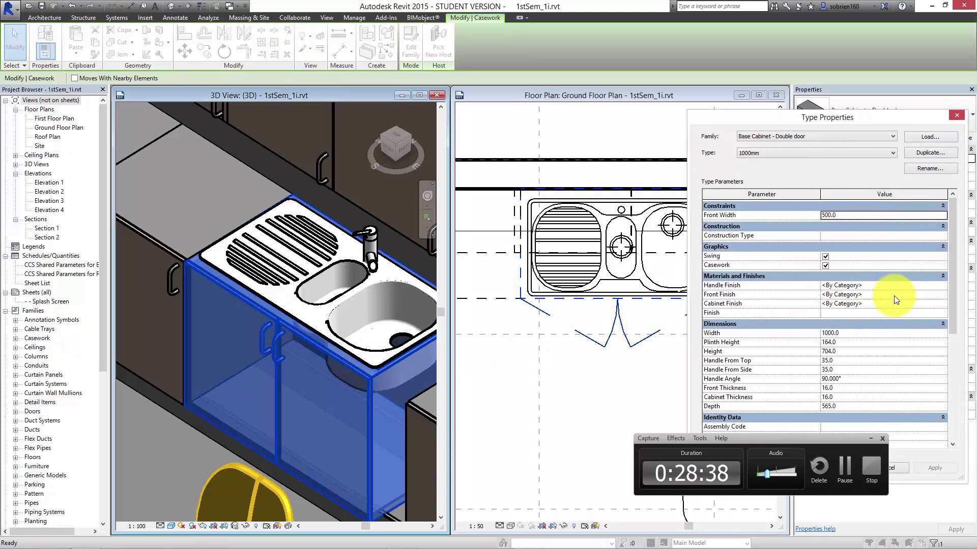
{"action": "left_click", "coordinate": [894, 295]}
{"action": "left_click", "coordinate": [943, 295]}
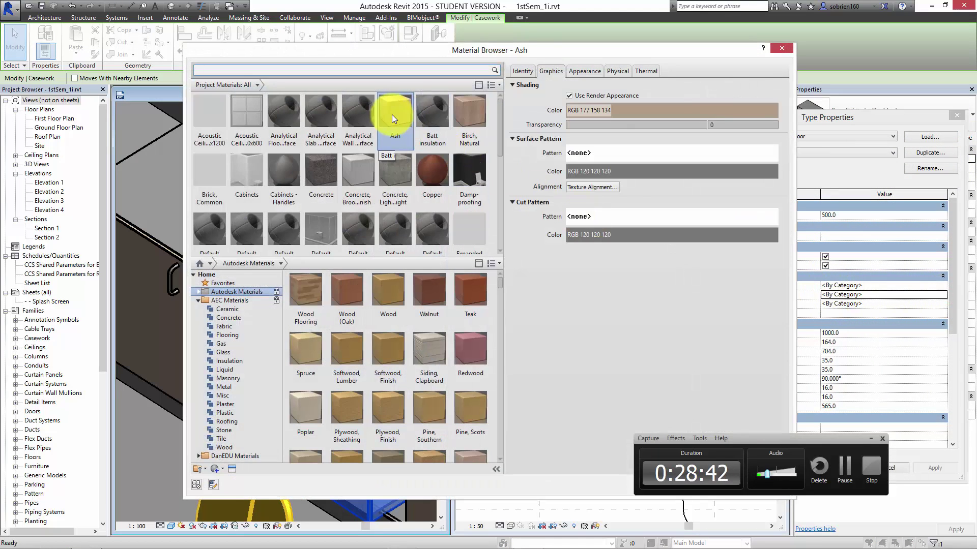
{"action": "double_click", "coordinate": [393, 115]}
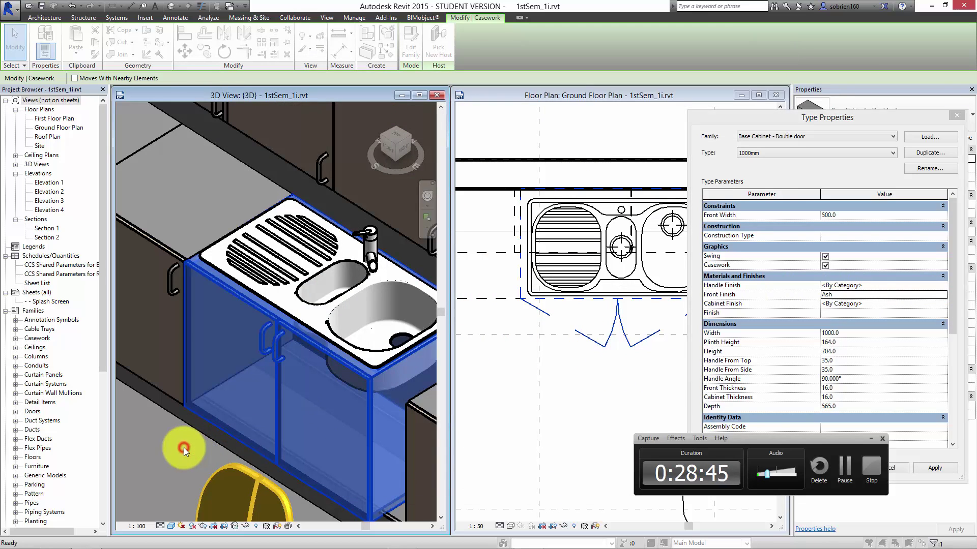
{"action": "left_click", "coordinate": [829, 438]}
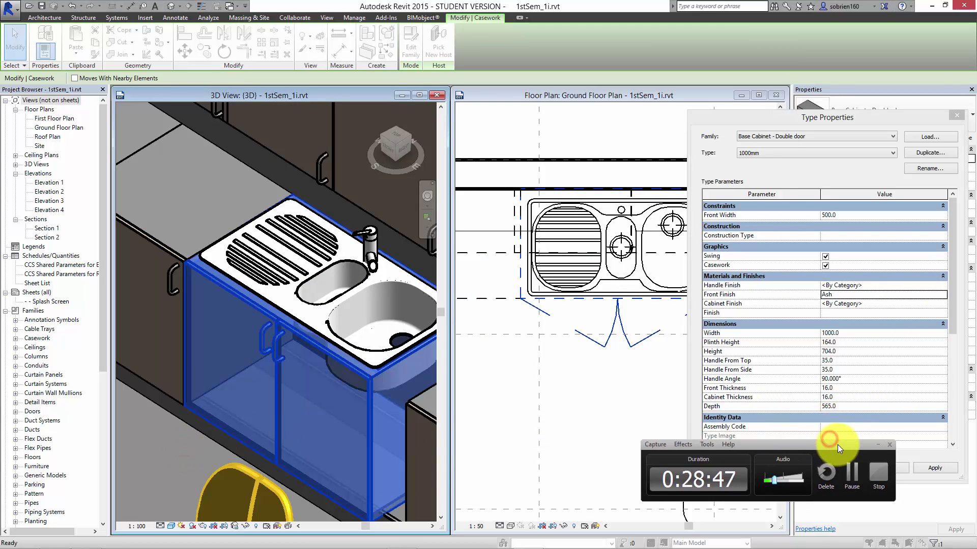
{"action": "left_click", "coordinate": [796, 459]}
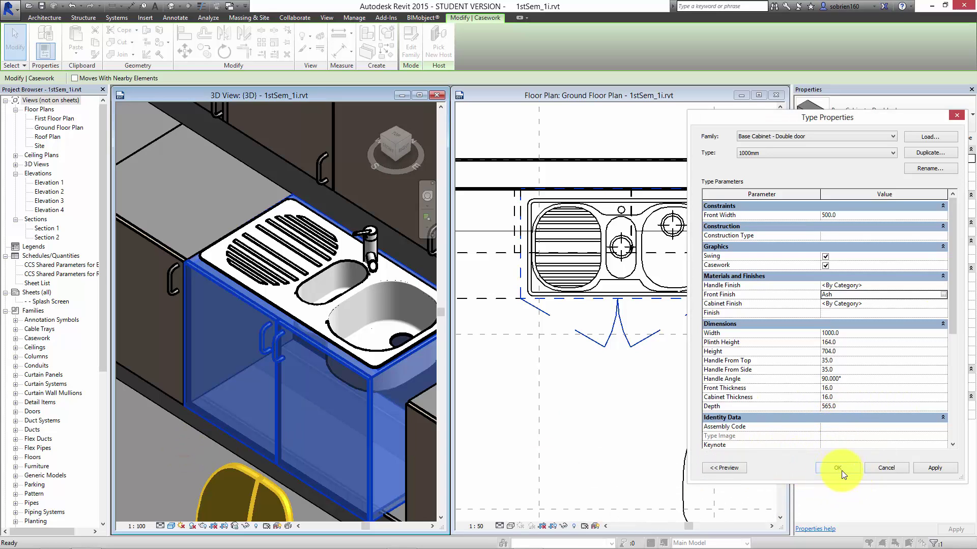
{"action": "left_click", "coordinate": [839, 468]}
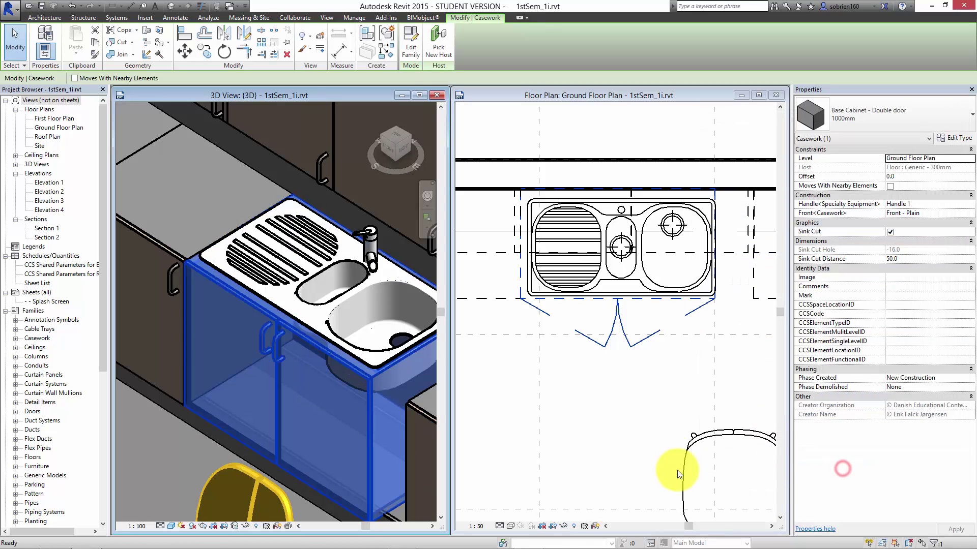
{"action": "left_click", "coordinate": [185, 450]}
{"action": "middle_click_drag", "start_coordinate": [186, 450], "coordinate": [217, 446]}
{"action": "scroll", "coordinate": [216, 446], "scroll_direction": "down", "scroll_amount": 1}
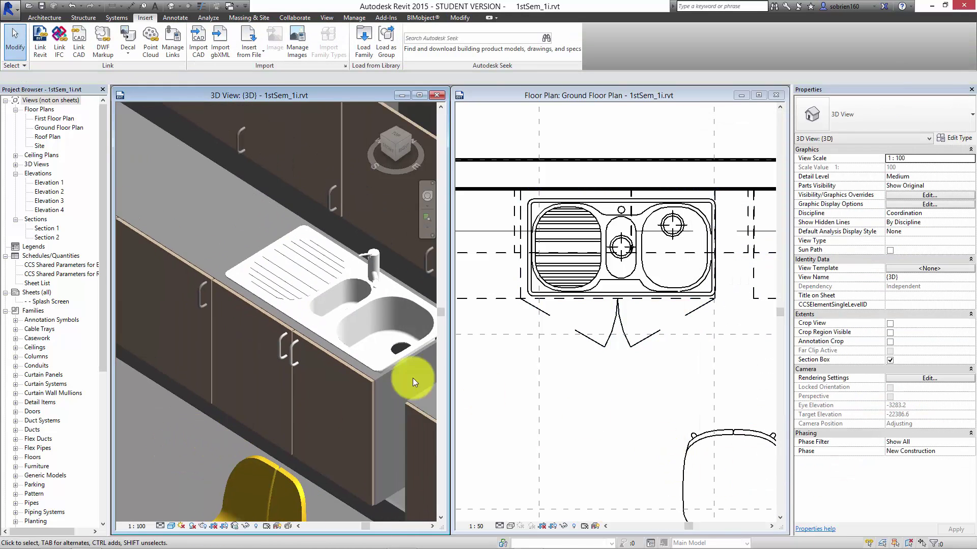
Move the 600mm single-door base cabinet in the Ground Floor Plan so its left side meets the double-door sink cabinet's right edge.
{"action": "left_click", "coordinate": [664, 398]}
{"action": "middle_click_drag", "start_coordinate": [664, 401], "coordinate": [621, 427]}
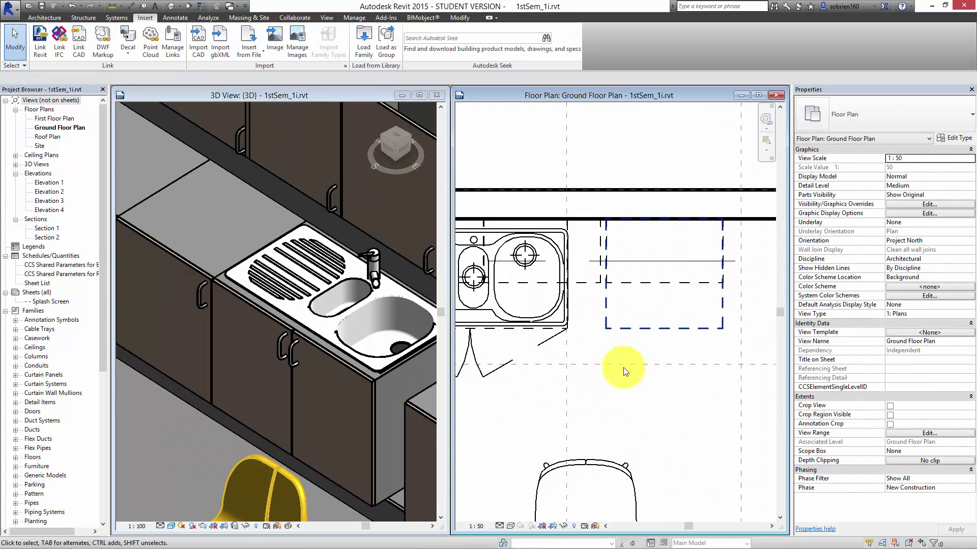
{"action": "left_click", "coordinate": [608, 330]}
{"action": "key", "text": "Escape"}
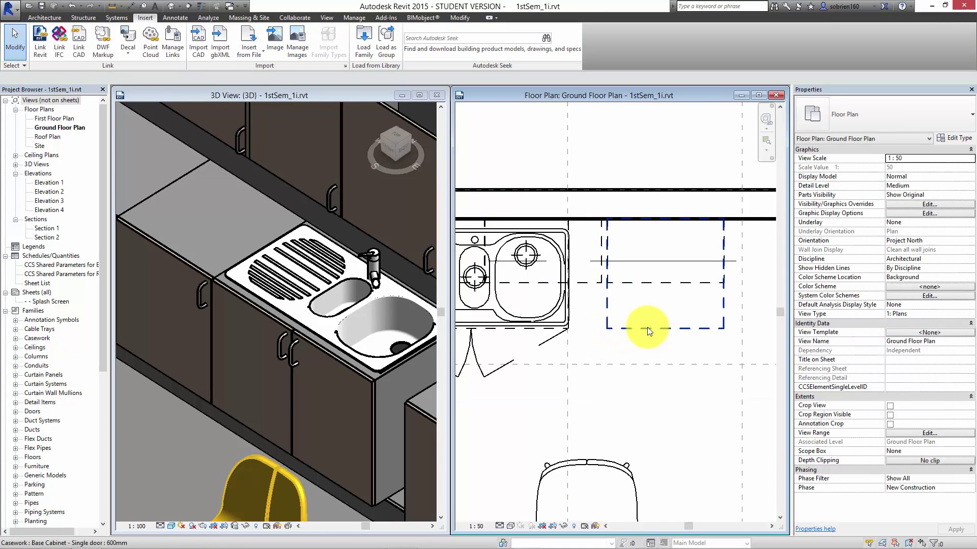
{"action": "left_click", "coordinate": [647, 328]}
{"action": "left_click", "coordinate": [175, 52]}
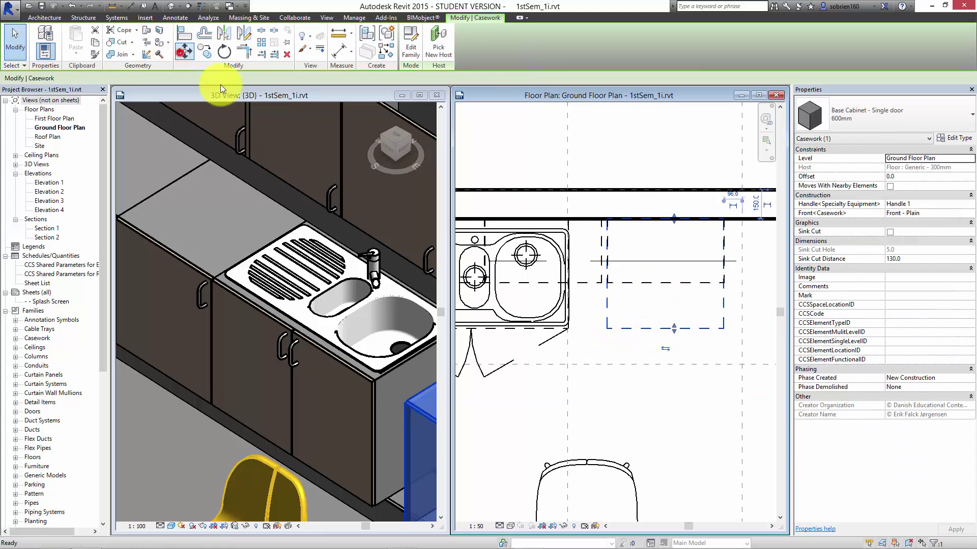
{"action": "left_click", "coordinate": [608, 304]}
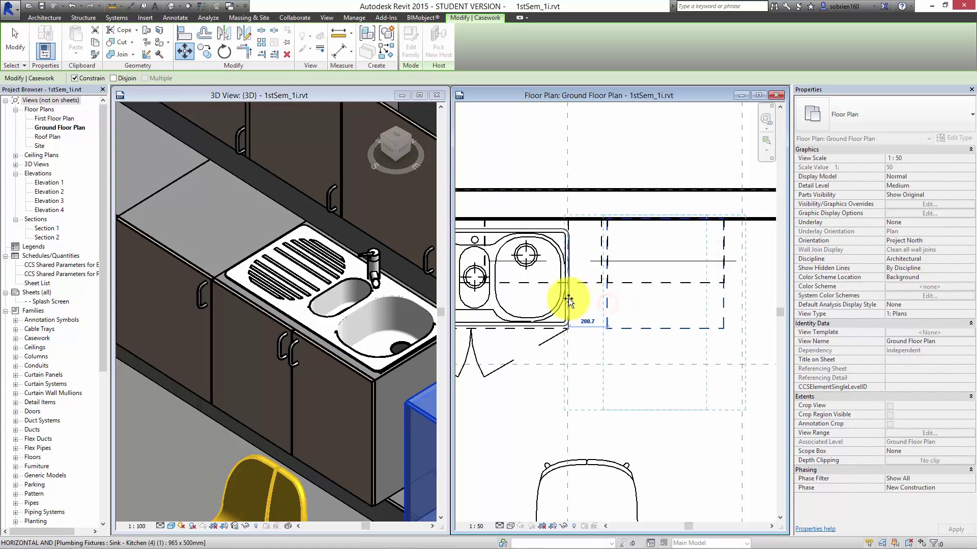
{"action": "scroll", "coordinate": [569, 298], "scroll_direction": "up", "scroll_amount": 1}
{"action": "scroll", "coordinate": [569, 298], "scroll_direction": "up", "scroll_amount": 2}
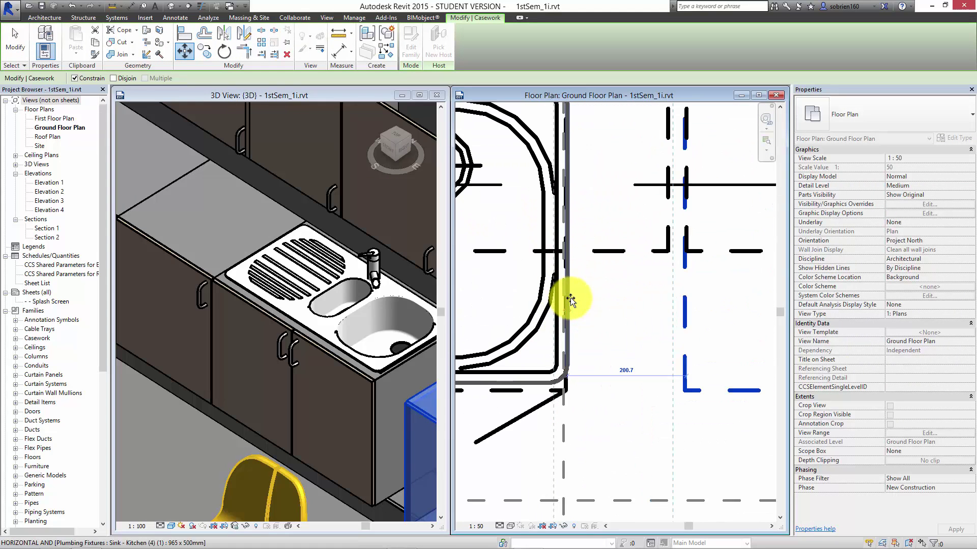
{"action": "left_click", "coordinate": [563, 298]}
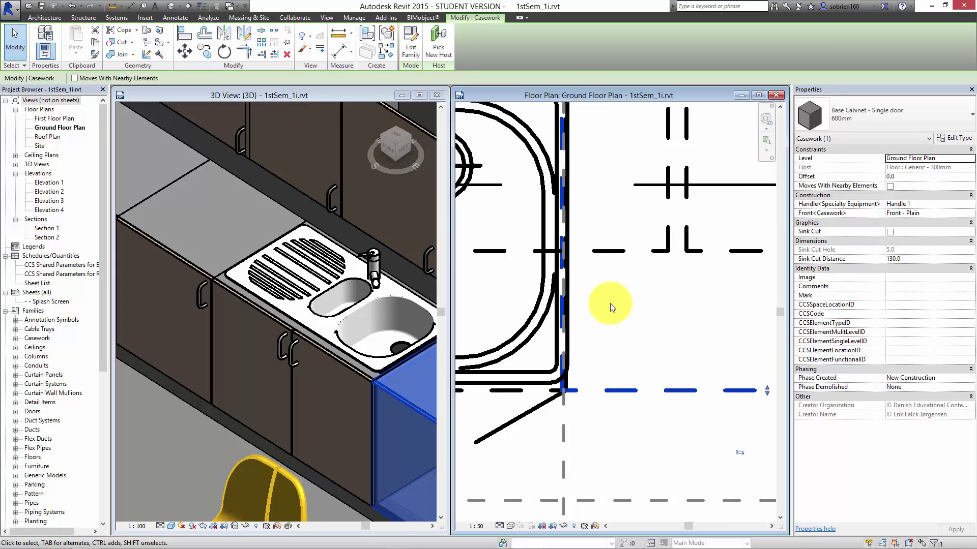
{"action": "scroll", "coordinate": [589, 305], "scroll_direction": "down", "scroll_amount": 3}
{"action": "left_click", "coordinate": [173, 466]}
{"action": "scroll", "coordinate": [215, 457], "scroll_direction": "down", "scroll_amount": 3}
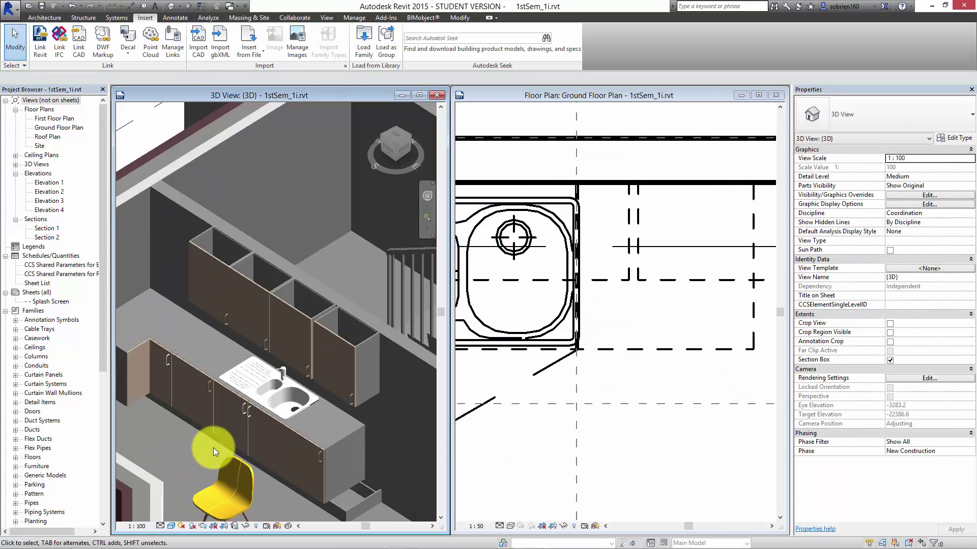
{"action": "middle_click_drag", "start_coordinate": [214, 446], "coordinate": [286, 386]}
{"action": "left_click", "coordinate": [509, 438]}
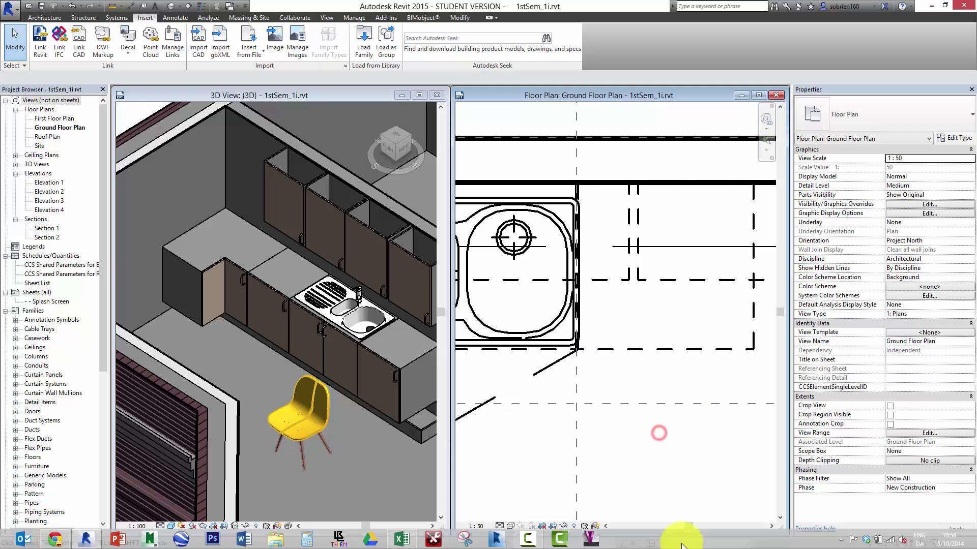
{"action": "left_click", "coordinate": [536, 544]}
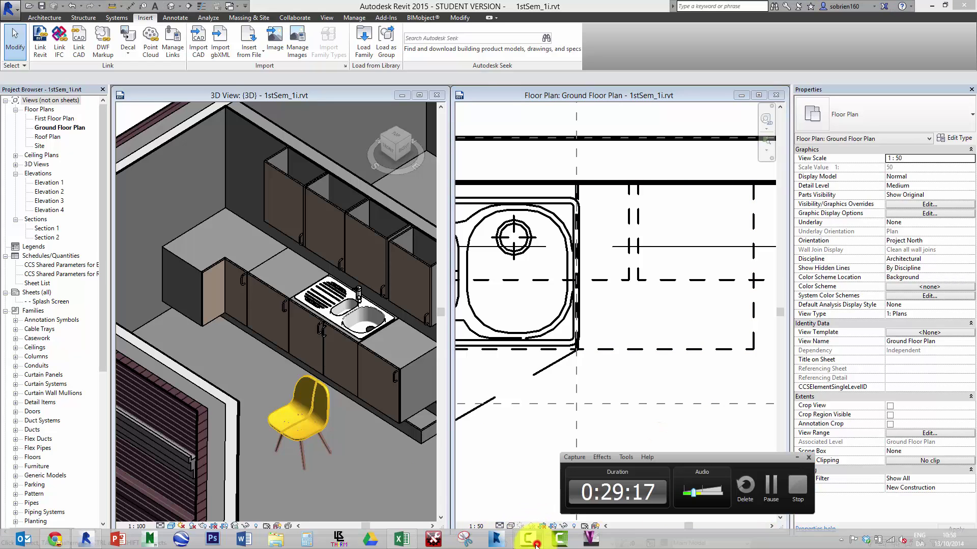
{"action": "left_click", "coordinate": [294, 426]}
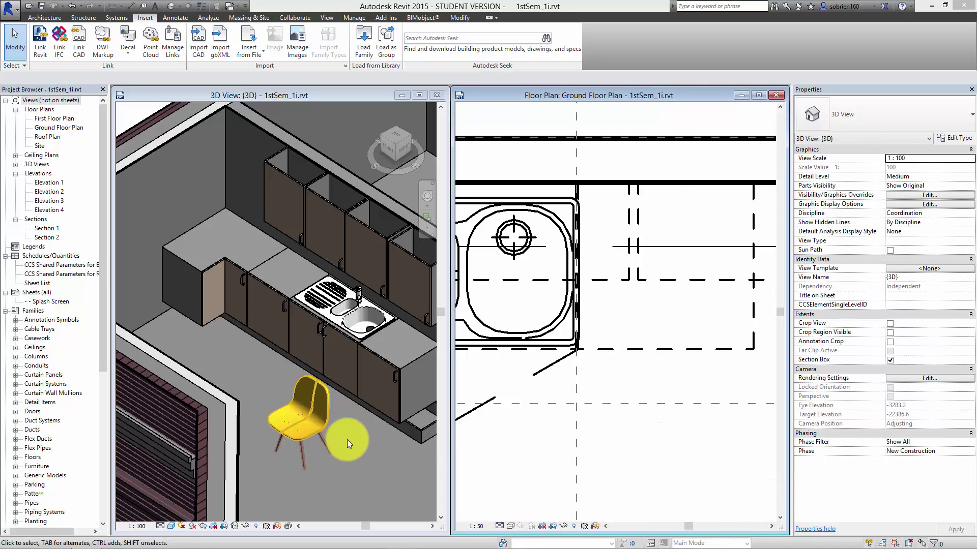
{"action": "left_click", "coordinate": [642, 420]}
{"action": "scroll", "coordinate": [628, 411], "scroll_direction": "down", "scroll_amount": 5}
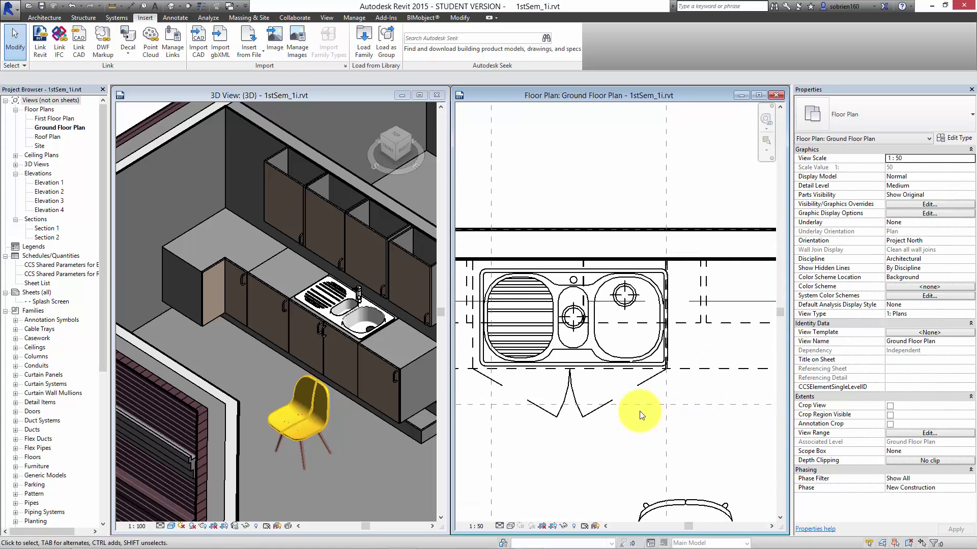
{"action": "middle_click_drag", "start_coordinate": [618, 401], "coordinate": [661, 367]}
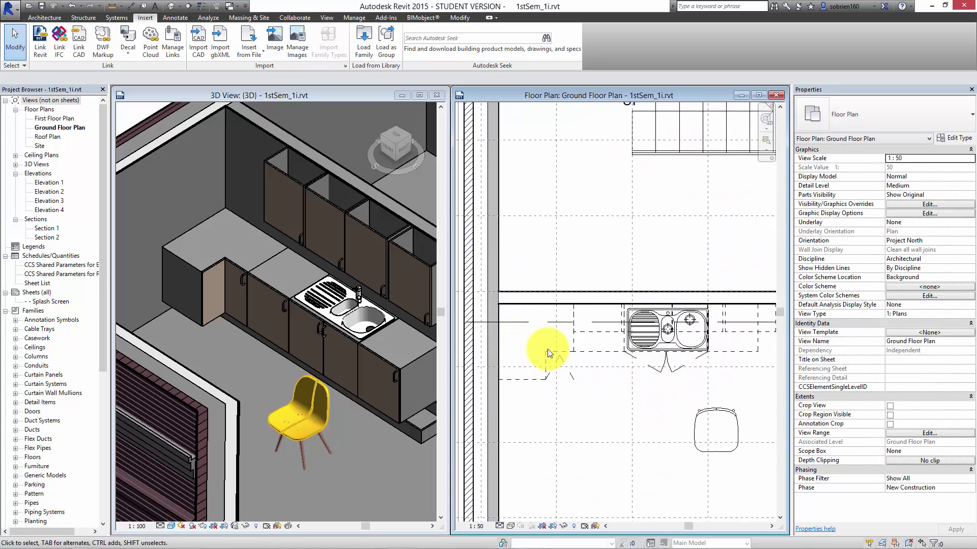
{"action": "mouse_move", "coordinate": [544, 413]}
{"action": "middle_mouse_down"}
{"action": "mouse_move", "coordinate": [560, 373]}
{"action": "mouse_move", "coordinate": [550, 339]}
{"action": "mouse_move", "coordinate": [560, 414]}
{"action": "middle_mouse_up"}
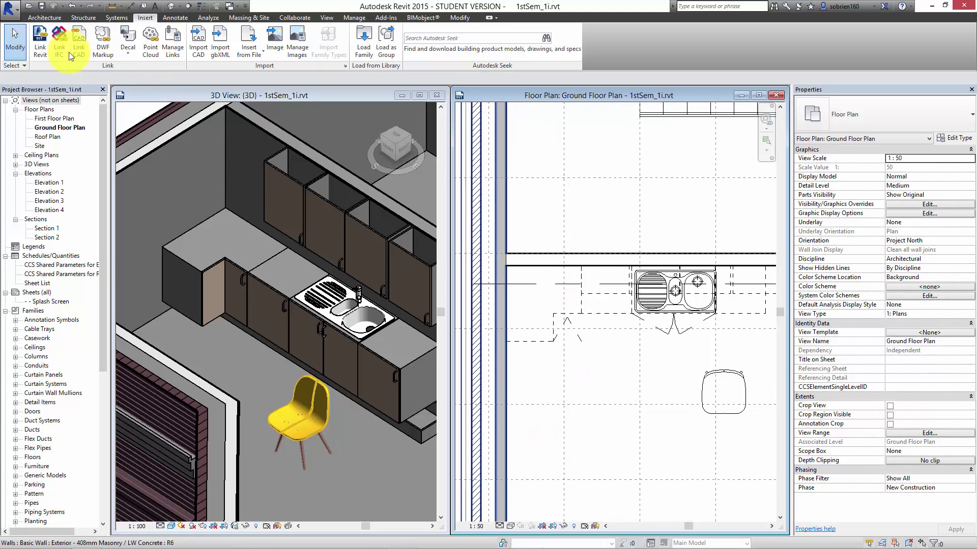
{"action": "left_click", "coordinate": [55, 19]}
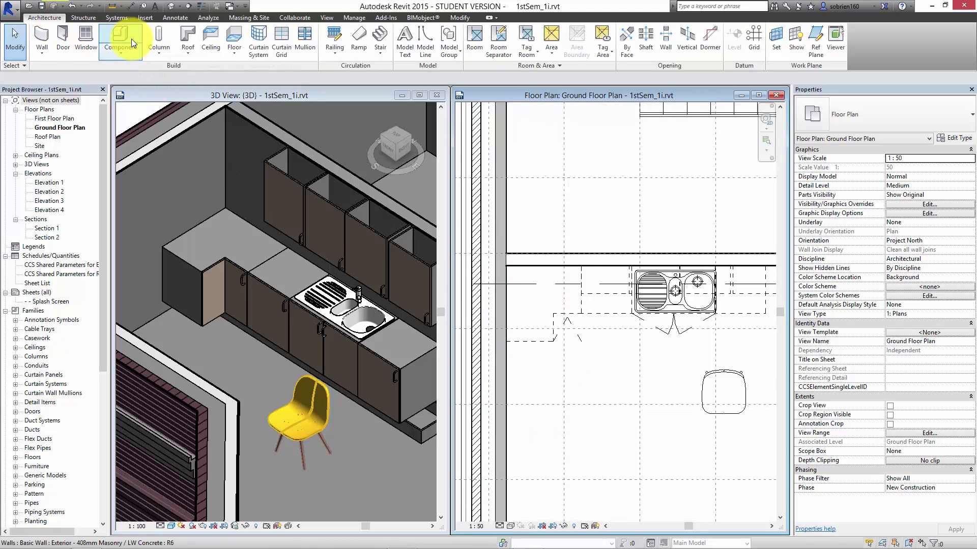
{"action": "left_click", "coordinate": [123, 52]}
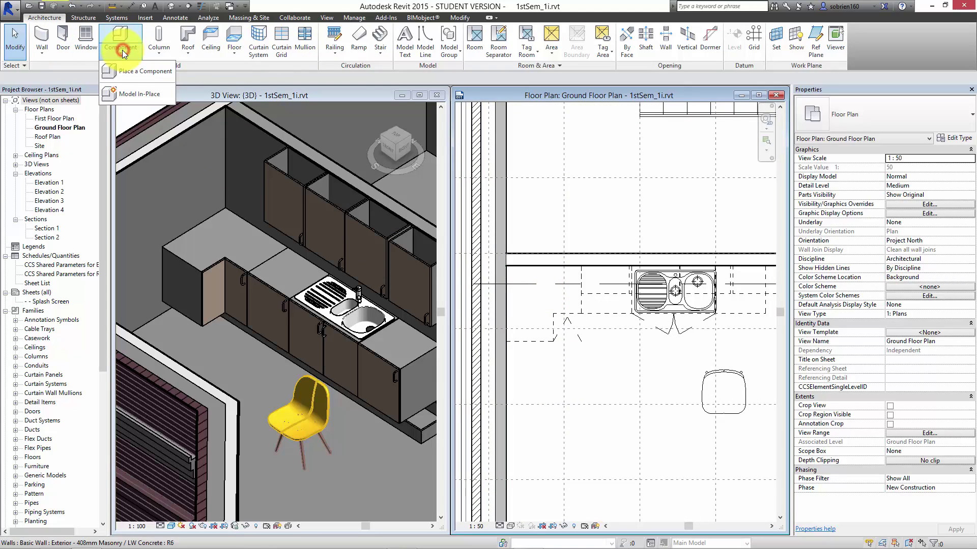
{"action": "left_click", "coordinate": [127, 93]}
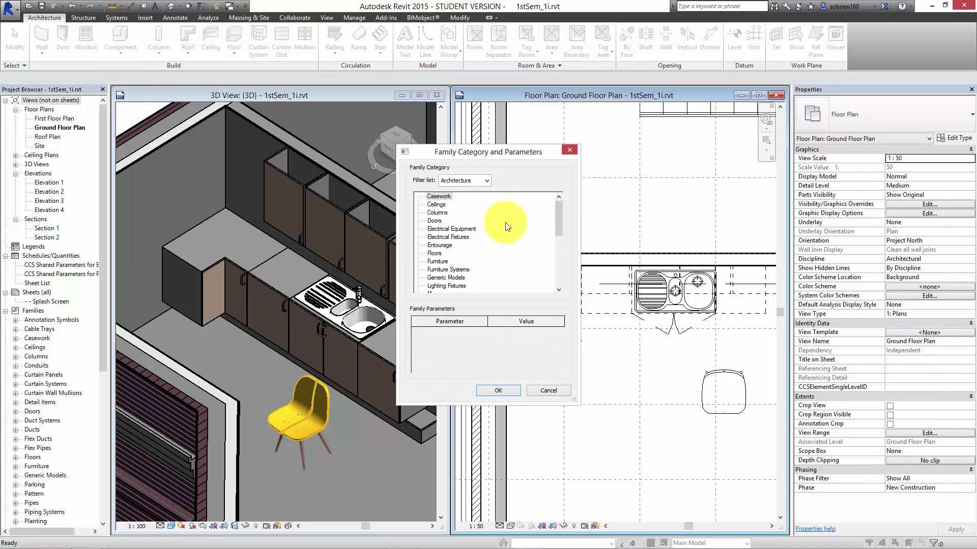
{"action": "left_click", "coordinate": [442, 197]}
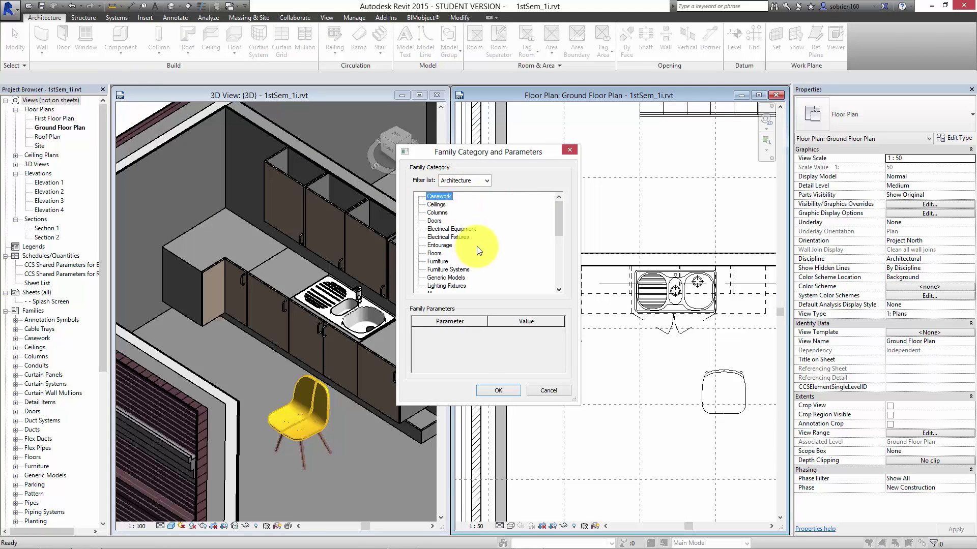
{"action": "left_click", "coordinate": [511, 389]}
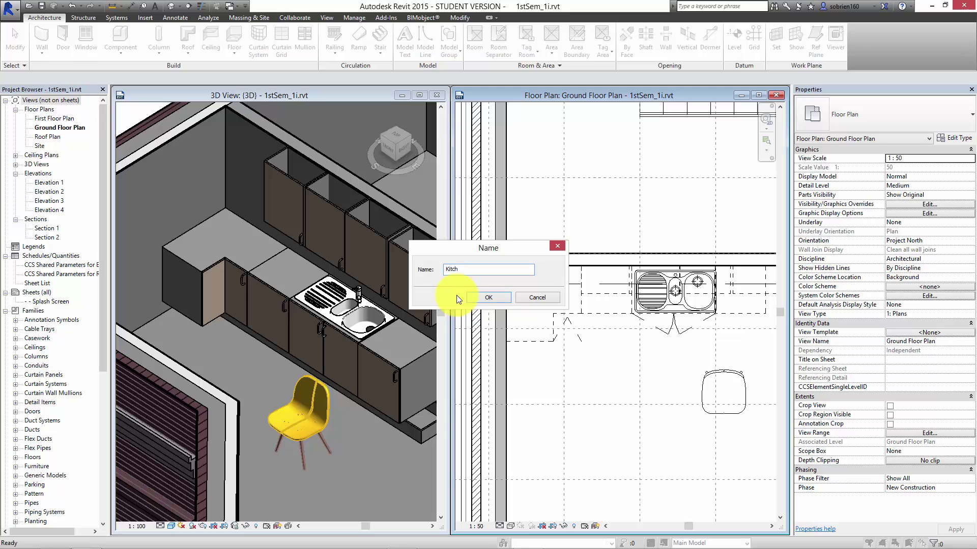
{"action": "key", "text": "Return"}
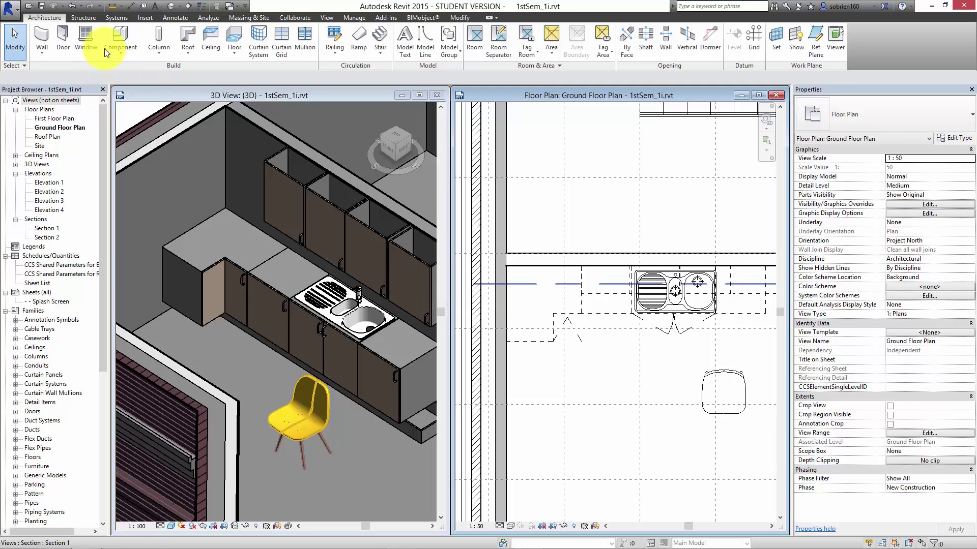
Start an in-place model component in the Casework category and name it Kitchen Counter.
{"action": "left_click", "coordinate": [117, 51]}
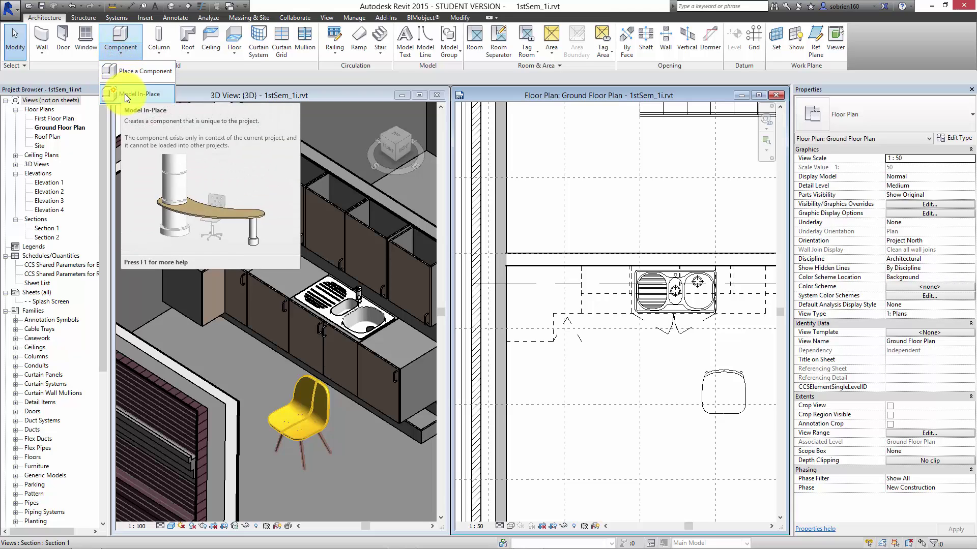
{"action": "left_click", "coordinate": [124, 93]}
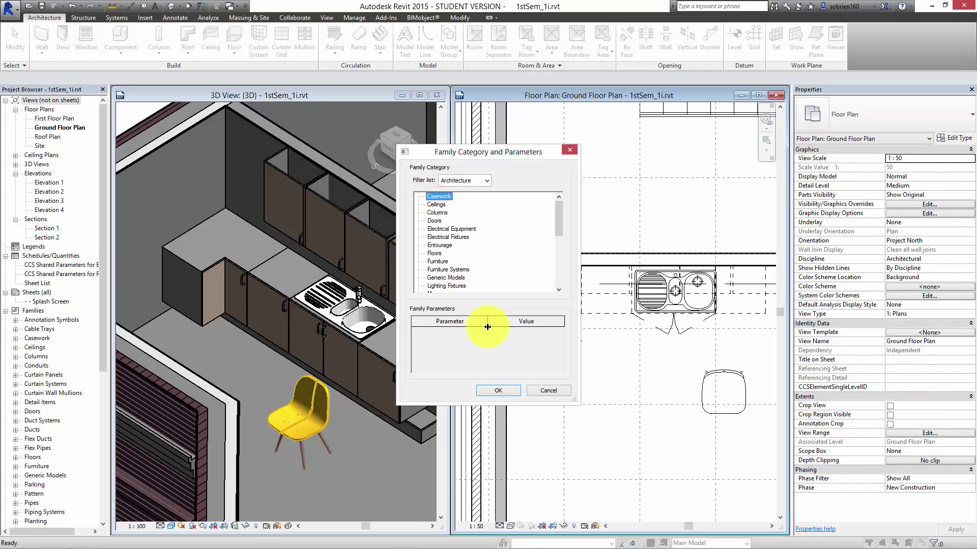
{"action": "left_click", "coordinate": [499, 391]}
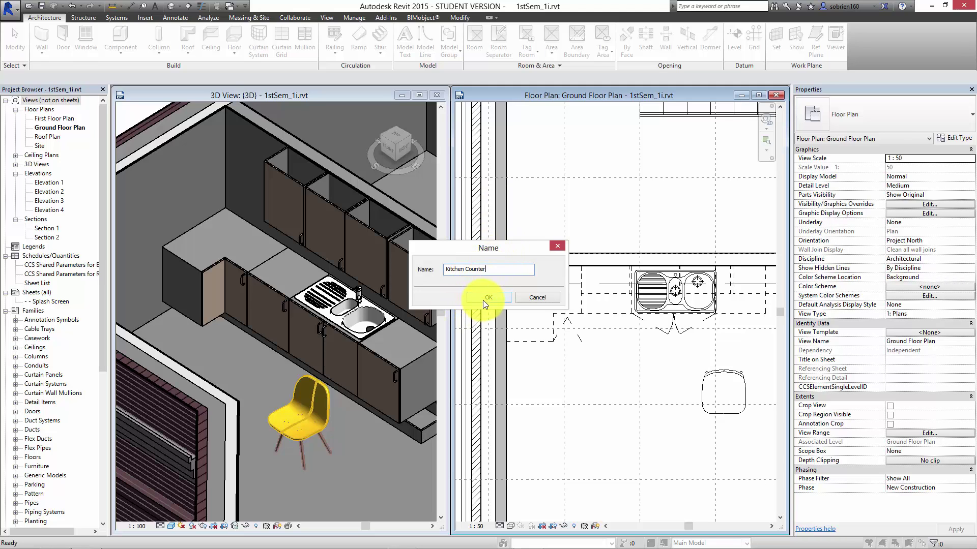
{"action": "left_click", "coordinate": [485, 300]}
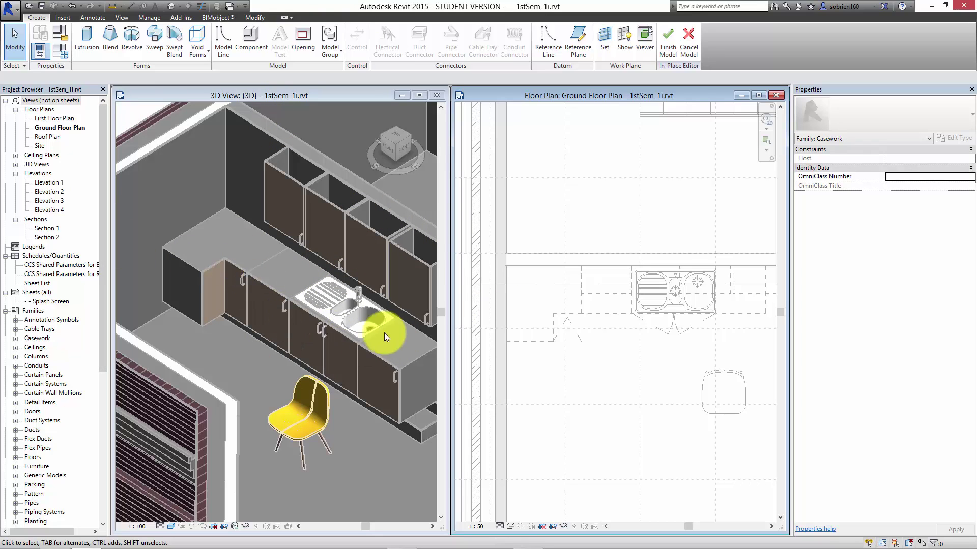
{"action": "scroll", "coordinate": [621, 352], "scroll_direction": "down", "scroll_amount": 1}
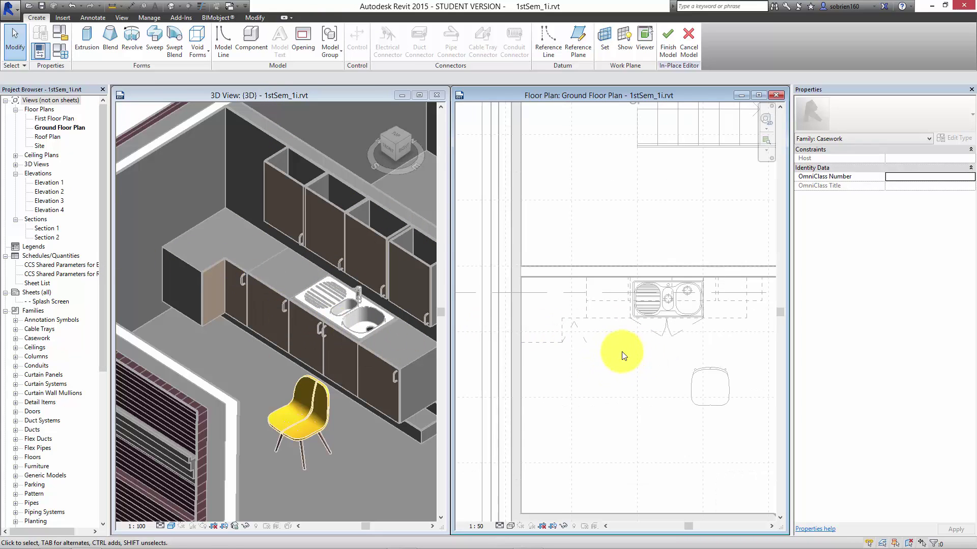
{"action": "mouse_move", "coordinate": [621, 352]}
{"action": "middle_mouse_down"}
{"action": "mouse_move", "coordinate": [595, 355]}
{"action": "mouse_move", "coordinate": [619, 355]}
{"action": "mouse_move", "coordinate": [605, 353]}
{"action": "middle_mouse_up"}
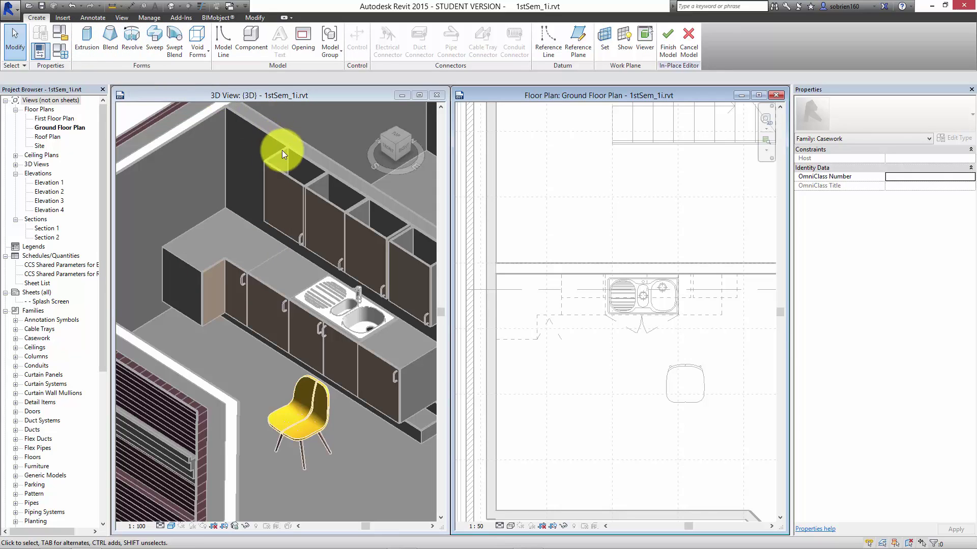
Start an extrusion and sketch the counter's back edge along the wall, about 3093 mm long, with a 600 mm end edge past the last cabinet.
{"action": "left_click", "coordinate": [83, 33]}
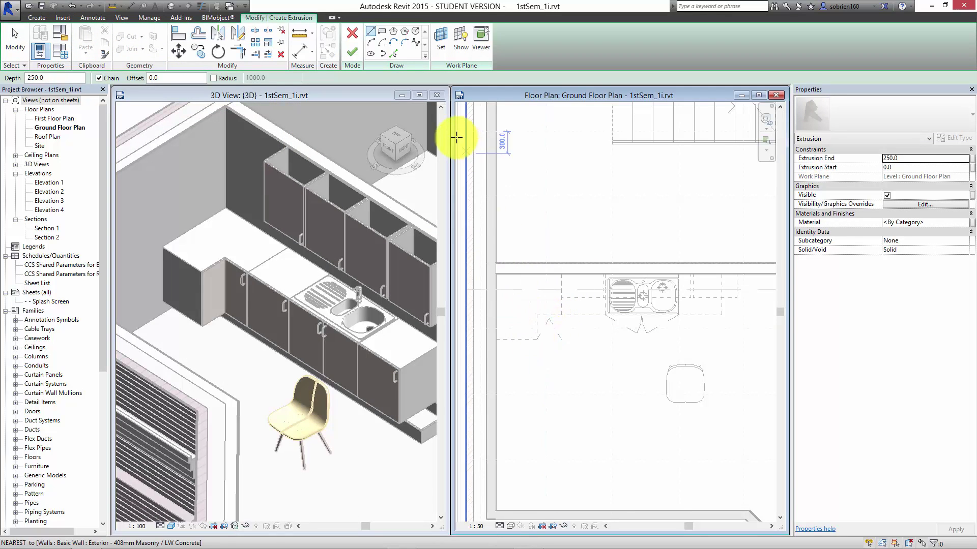
{"action": "scroll", "coordinate": [511, 248], "scroll_direction": "down", "scroll_amount": 2}
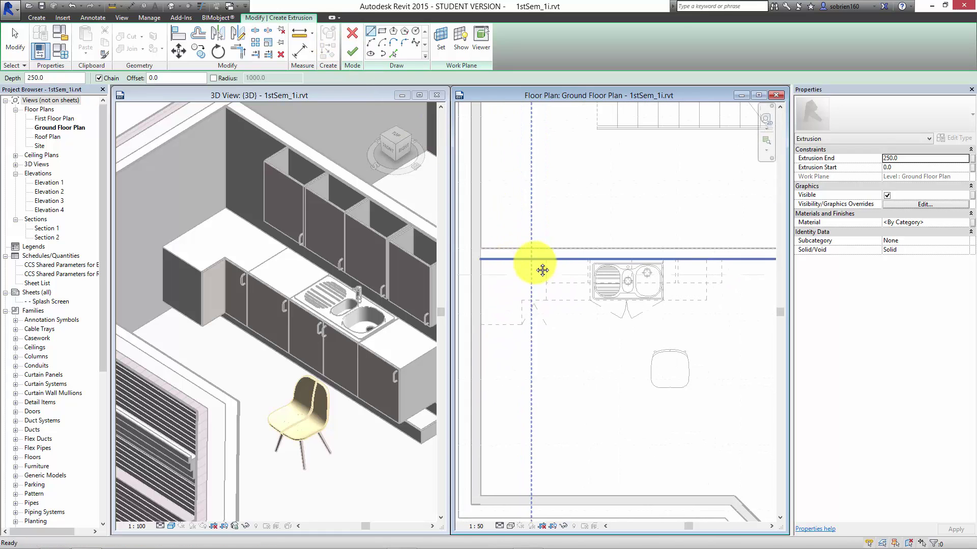
{"action": "left_click", "coordinate": [491, 259]}
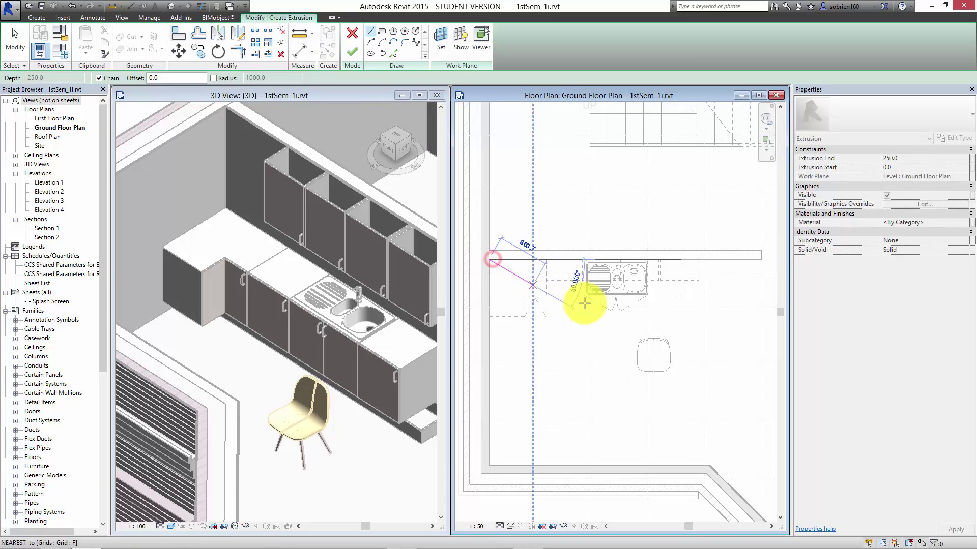
{"action": "scroll", "coordinate": [692, 265], "scroll_direction": "up", "scroll_amount": 2}
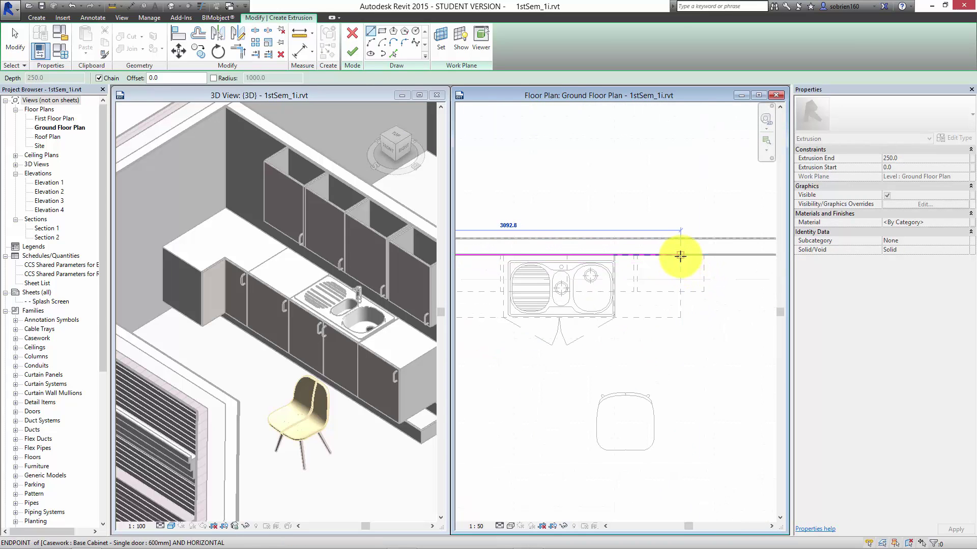
{"action": "left_click", "coordinate": [681, 256]}
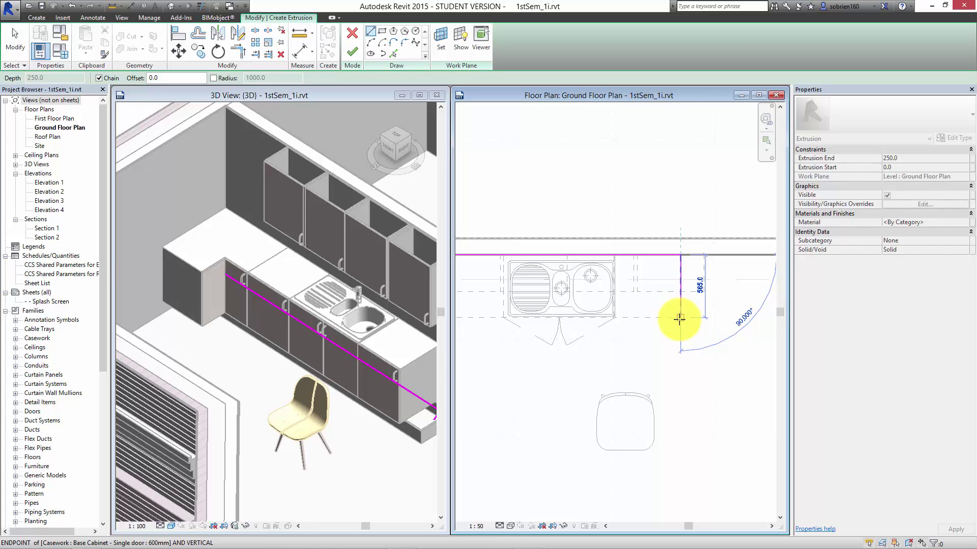
{"action": "type", "text": "600"}
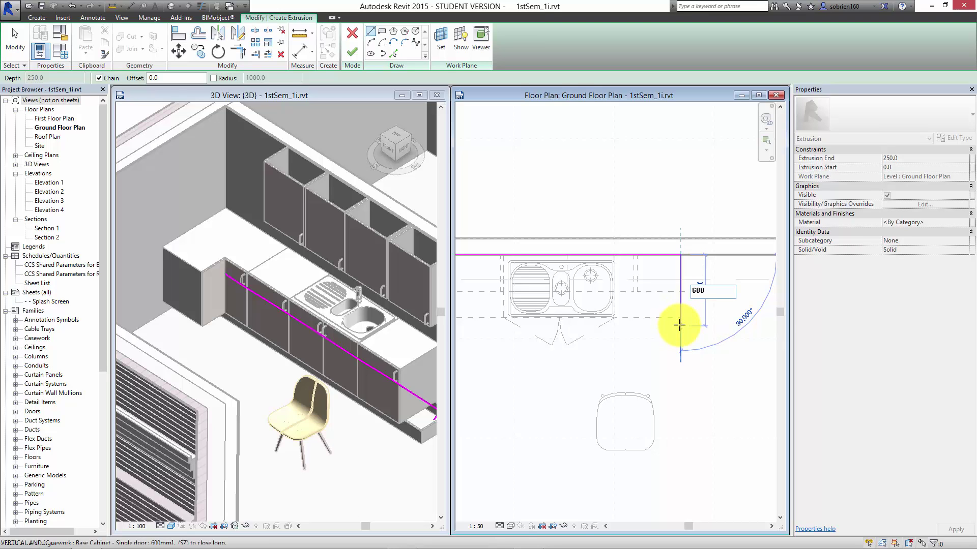
{"action": "key", "text": "Return"}
Close the L-shaped counter outline along the cabinet fronts, stepping out 300 mm at the corner cabinet and returning to the wall corner.
{"action": "mouse_move", "coordinate": [678, 326]}
{"action": "middle_mouse_down"}
{"action": "mouse_move", "coordinate": [636, 322]}
{"action": "mouse_move", "coordinate": [741, 315]}
{"action": "middle_mouse_up"}
{"action": "middle_click_drag", "start_coordinate": [634, 312], "coordinate": [610, 295]}
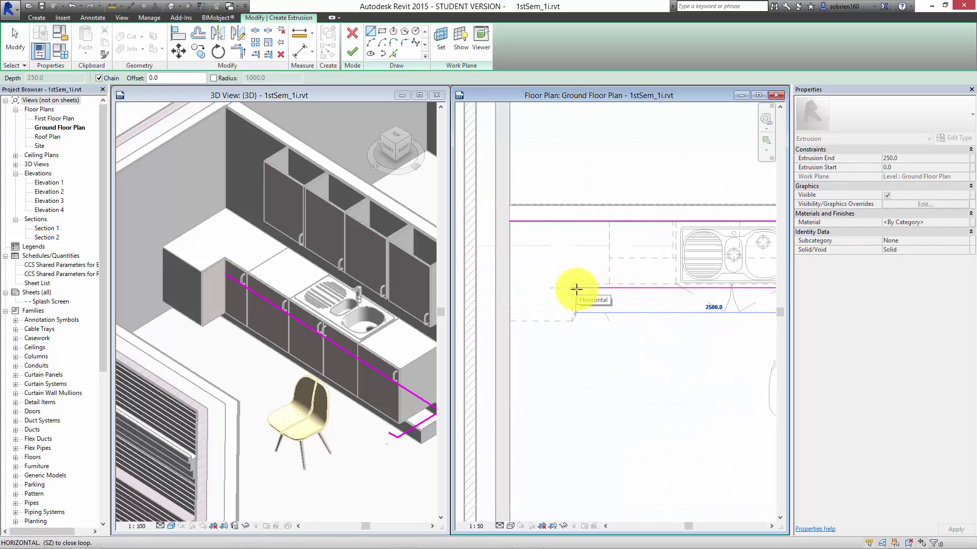
{"action": "left_click", "coordinate": [576, 288]}
{"action": "left_click", "coordinate": [576, 320]}
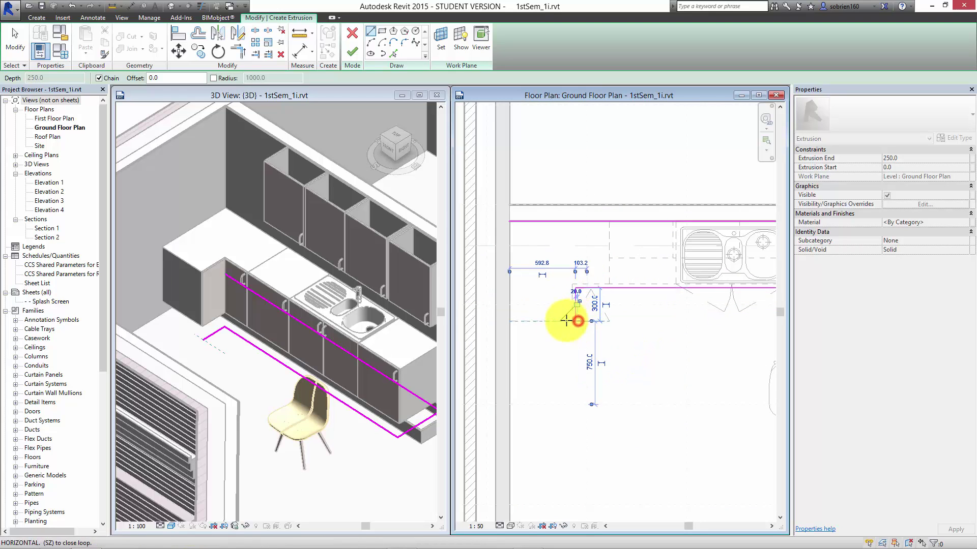
{"action": "left_click", "coordinate": [509, 321]}
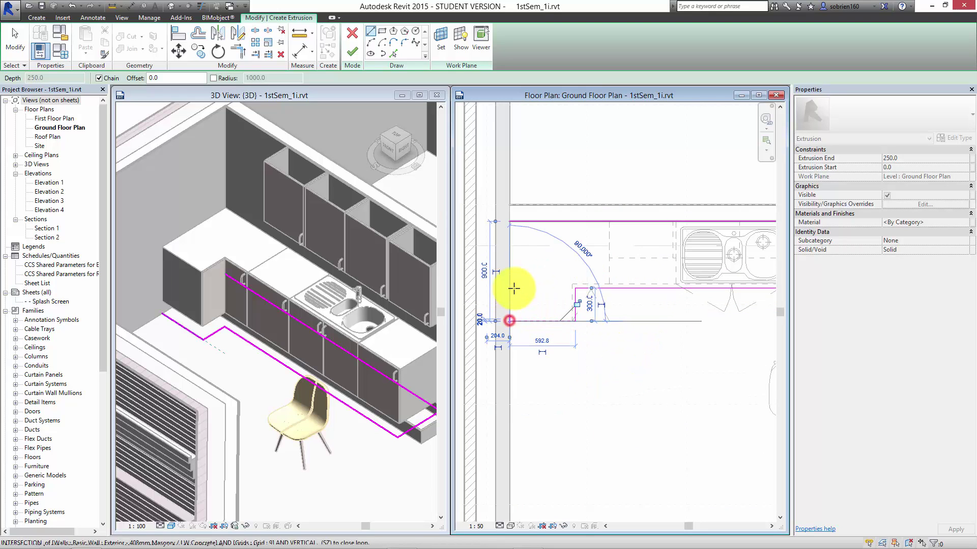
{"action": "left_click", "coordinate": [509, 221]}
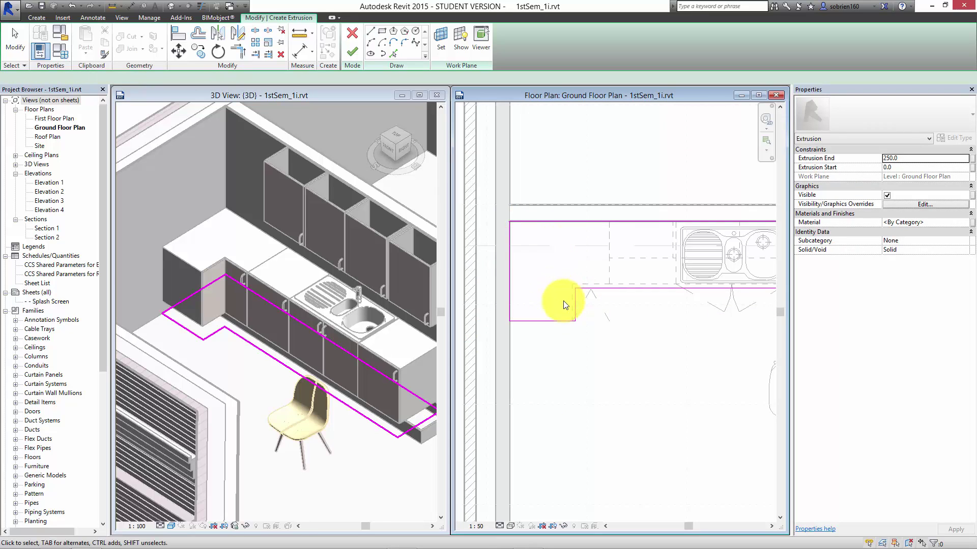
{"action": "key", "text": "Escape"}
Set the short step line at the corner cabinet to 600 mm from the side wall.
{"action": "scroll", "coordinate": [562, 301], "scroll_direction": "up", "scroll_amount": 3}
{"action": "left_click", "coordinate": [584, 297]}
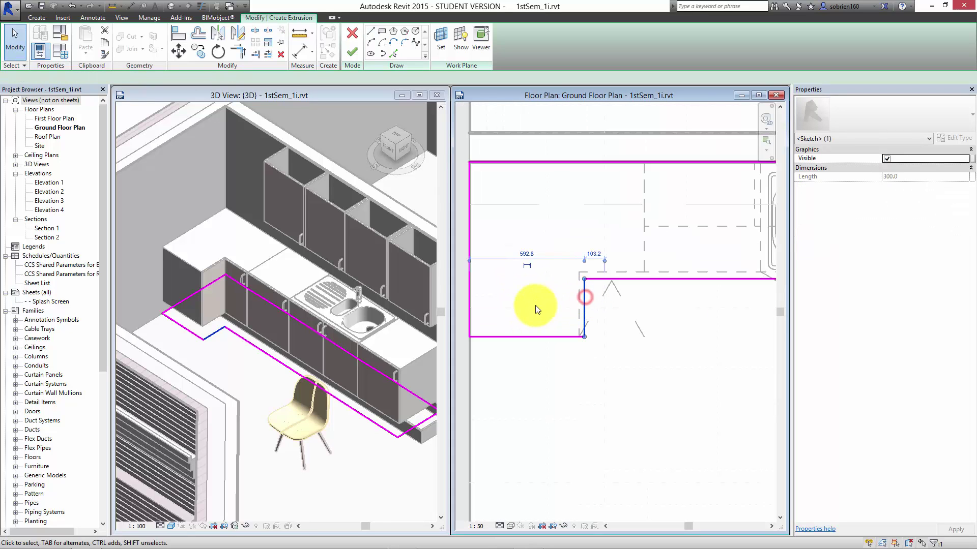
{"action": "left_click", "coordinate": [527, 254]}
{"action": "type", "text": "600"}
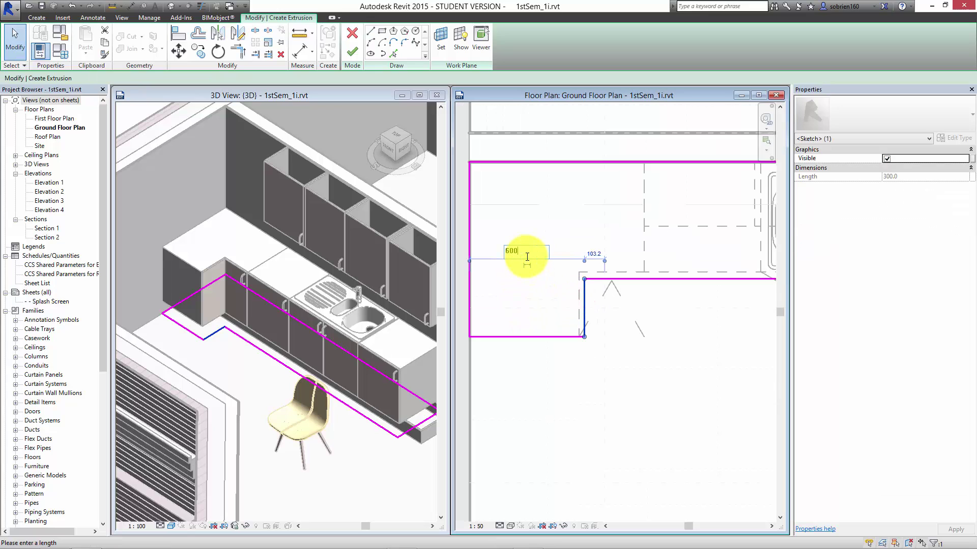
{"action": "key", "text": "Return"}
{"action": "left_click", "coordinate": [534, 384]}
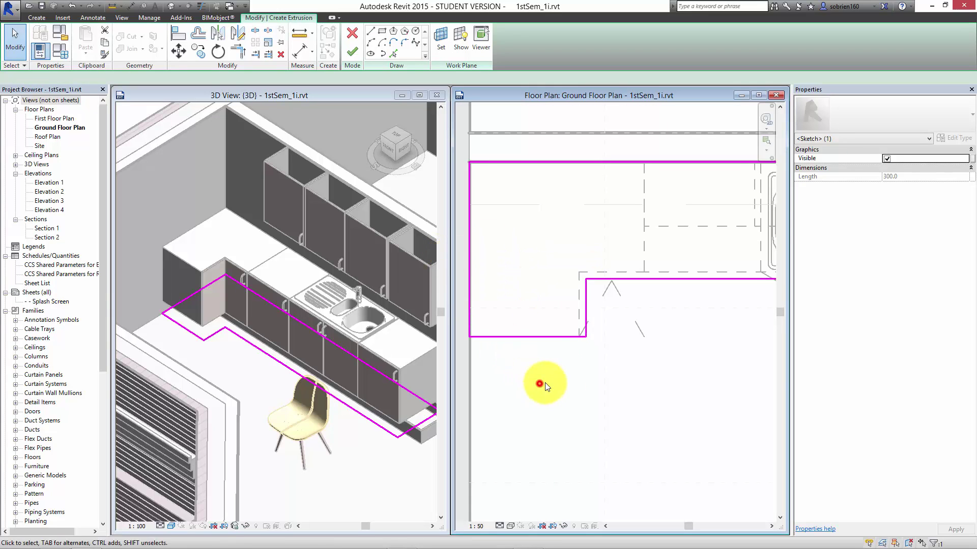
{"action": "scroll", "coordinate": [532, 375], "scroll_direction": "down", "scroll_amount": 3}
{"action": "scroll", "coordinate": [637, 401], "scroll_direction": "down", "scroll_amount": 4}
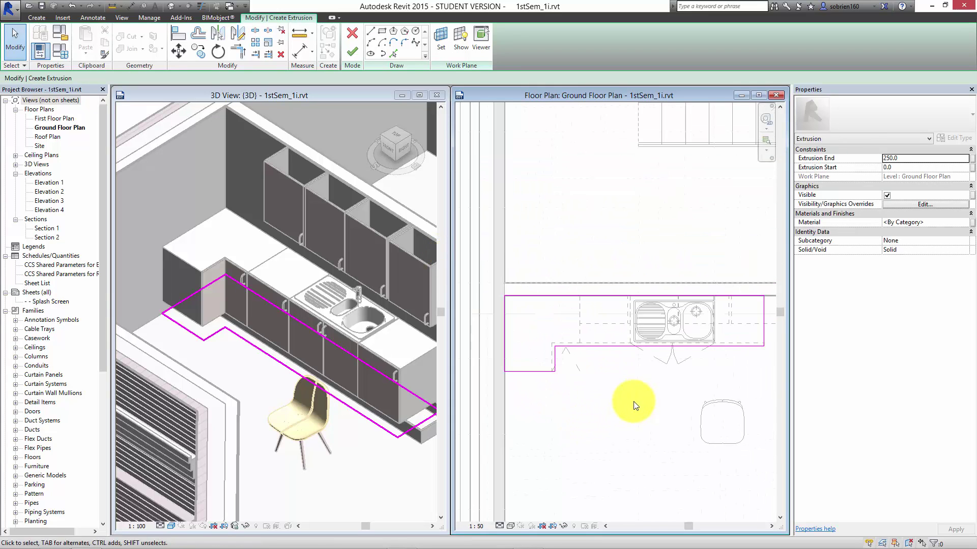
Trace the drainboard end of the sink into the counter sketch with Pick Lines, covering the back, side and front edges and rounded corners.
{"action": "scroll", "coordinate": [676, 289], "scroll_direction": "up", "scroll_amount": 2}
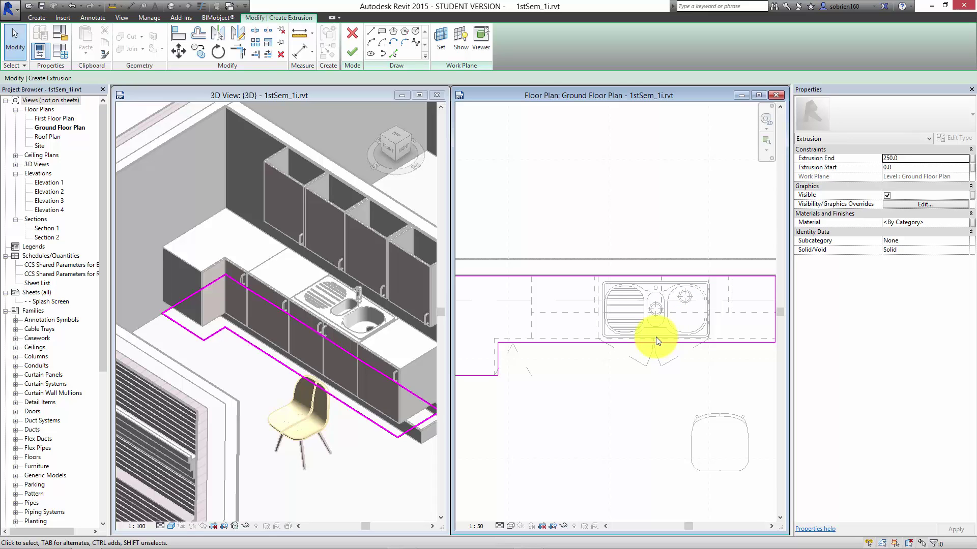
{"action": "left_click", "coordinate": [393, 53]}
{"action": "scroll", "coordinate": [595, 255], "scroll_direction": "up", "scroll_amount": 3}
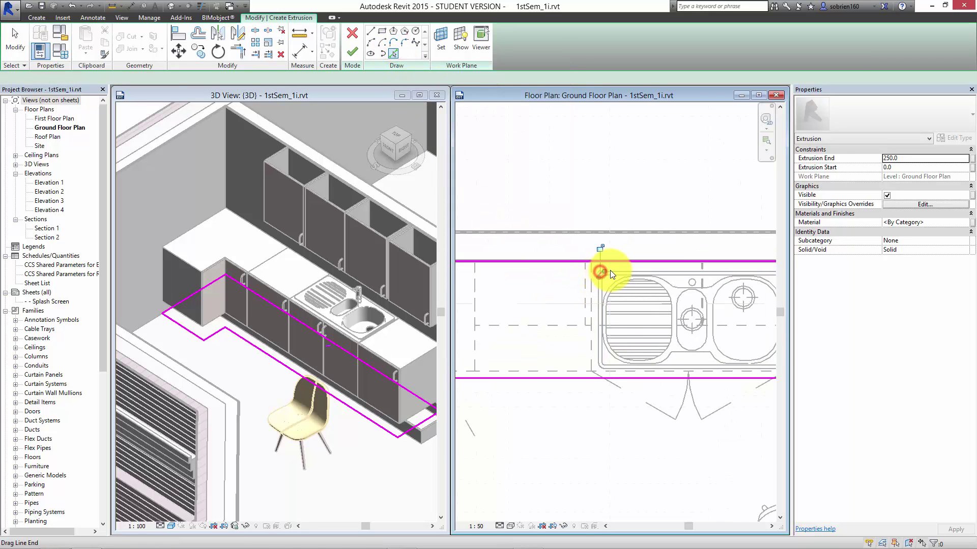
{"action": "left_click", "coordinate": [600, 289]}
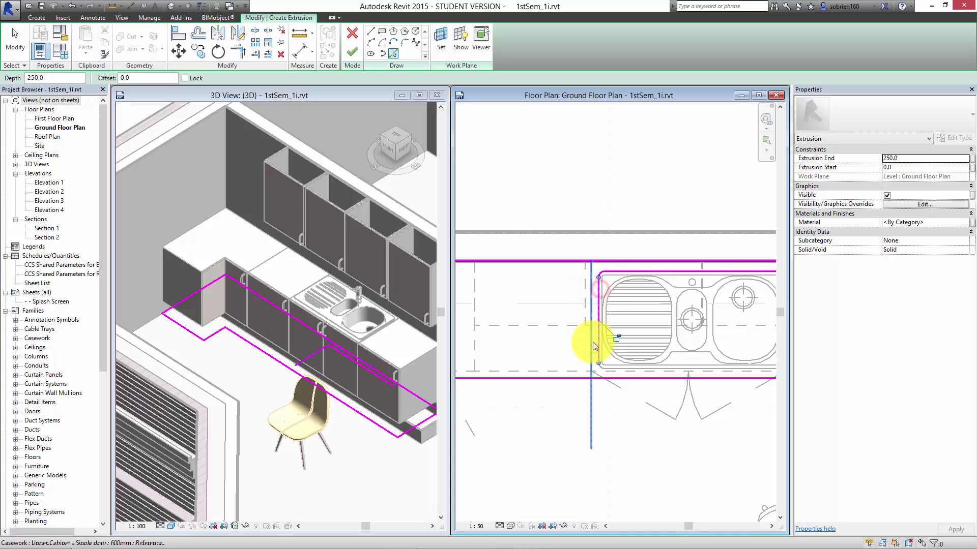
{"action": "scroll", "coordinate": [599, 371], "scroll_direction": "up", "scroll_amount": 3}
{"action": "left_click", "coordinate": [596, 364]}
{"action": "left_click", "coordinate": [623, 368]}
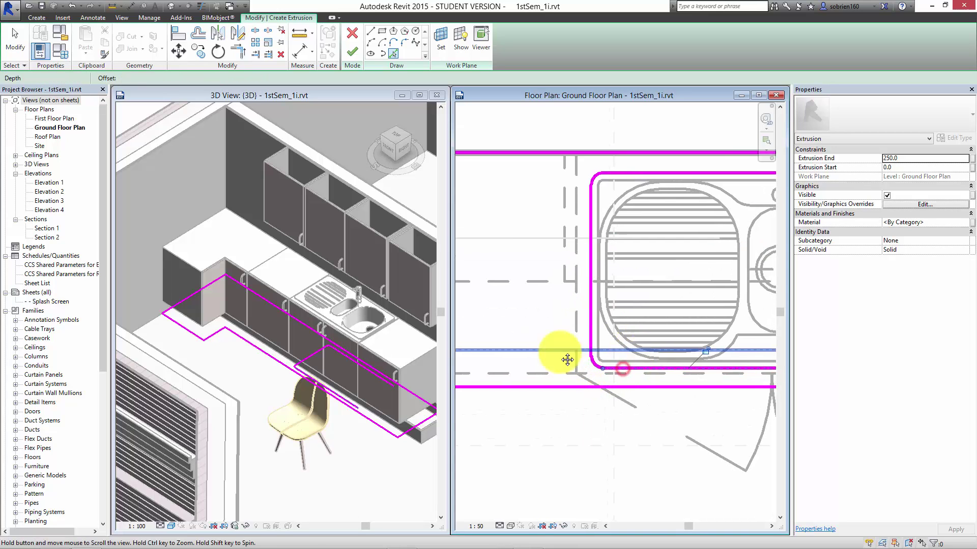
Close the sink cutout loop by picking the bowl-side edge and its two rounded corners.
{"action": "scroll", "coordinate": [641, 346], "scroll_direction": "down", "scroll_amount": 3}
{"action": "scroll", "coordinate": [605, 341], "scroll_direction": "up", "scroll_amount": 5}
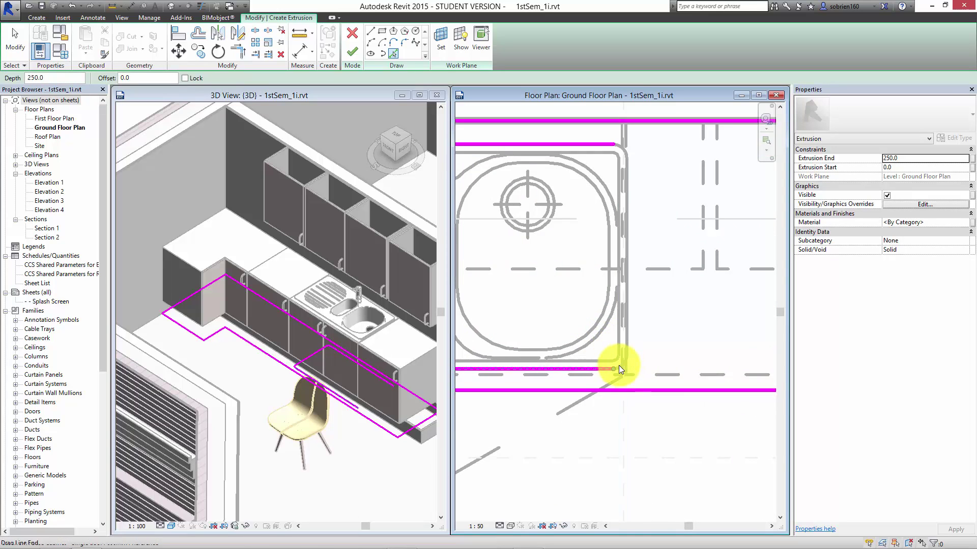
{"action": "scroll", "coordinate": [619, 365], "scroll_direction": "up", "scroll_amount": 4}
{"action": "left_click", "coordinate": [617, 374]}
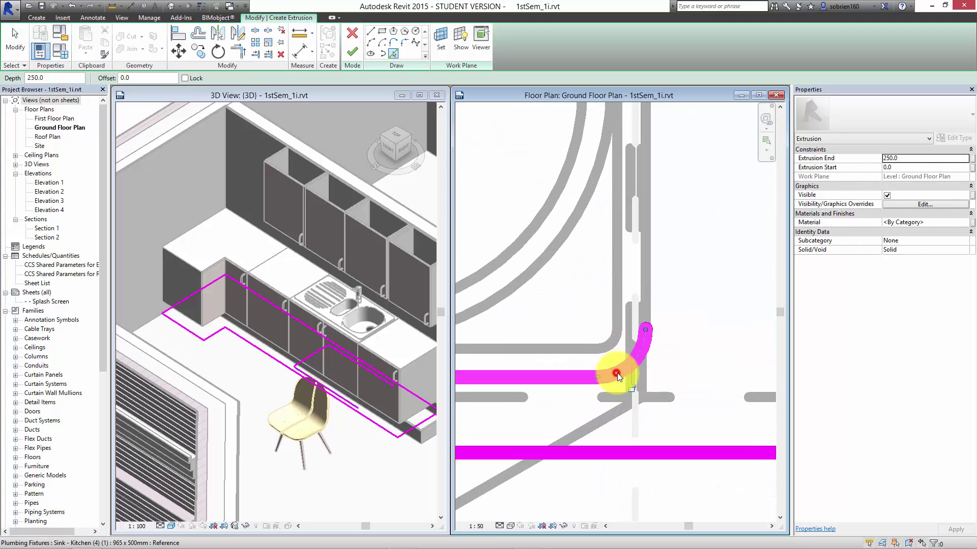
{"action": "left_click", "coordinate": [648, 297]}
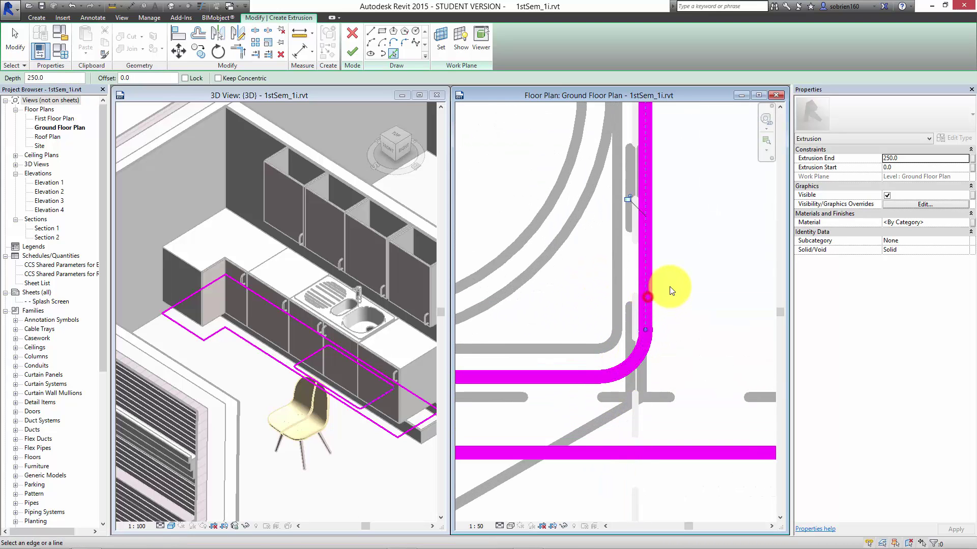
{"action": "scroll", "coordinate": [661, 282], "scroll_direction": "down", "scroll_amount": 3}
{"action": "scroll", "coordinate": [640, 264], "scroll_direction": "up", "scroll_amount": 5}
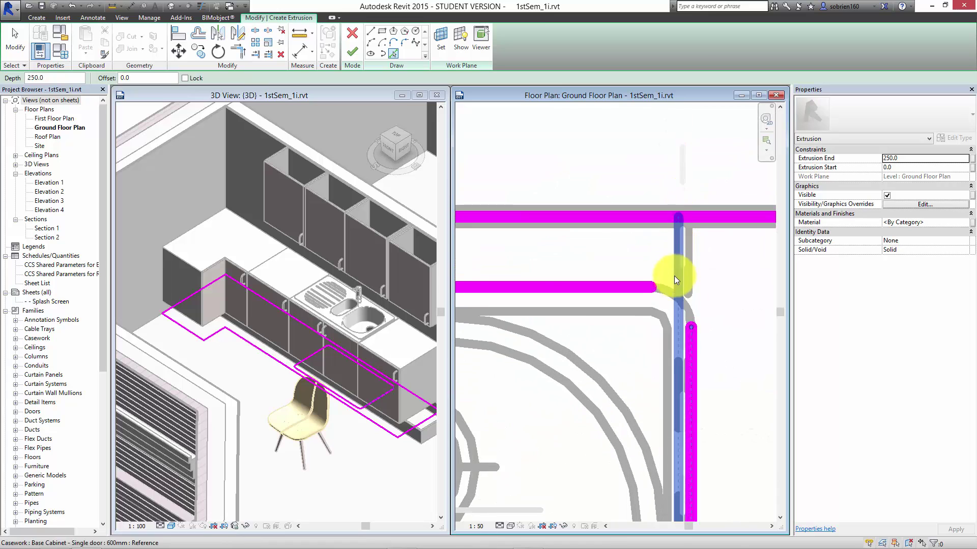
{"action": "left_click", "coordinate": [670, 292]}
{"action": "scroll", "coordinate": [595, 320], "scroll_direction": "down", "scroll_amount": 3}
{"action": "scroll", "coordinate": [591, 318], "scroll_direction": "down", "scroll_amount": 4}
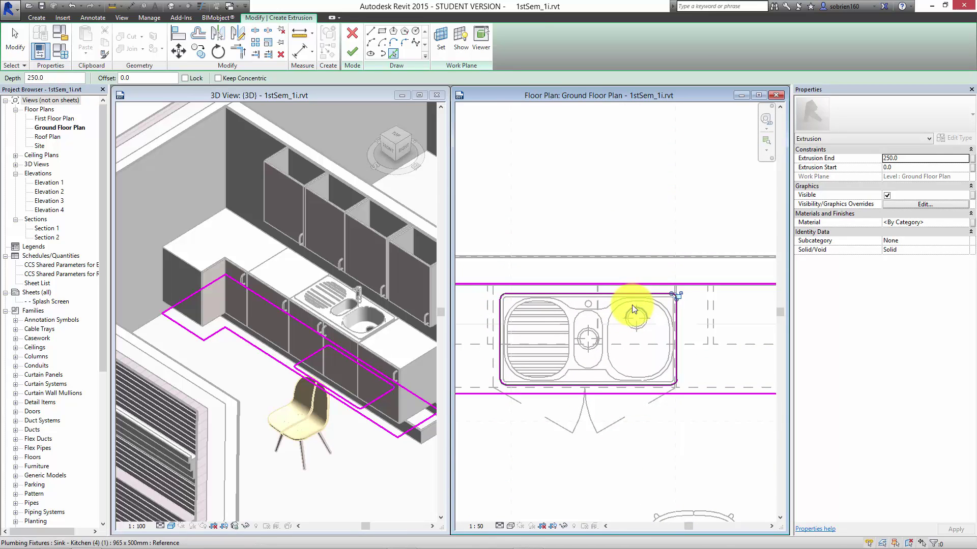
{"action": "middle_click_drag", "start_coordinate": [621, 310], "coordinate": [645, 315]}
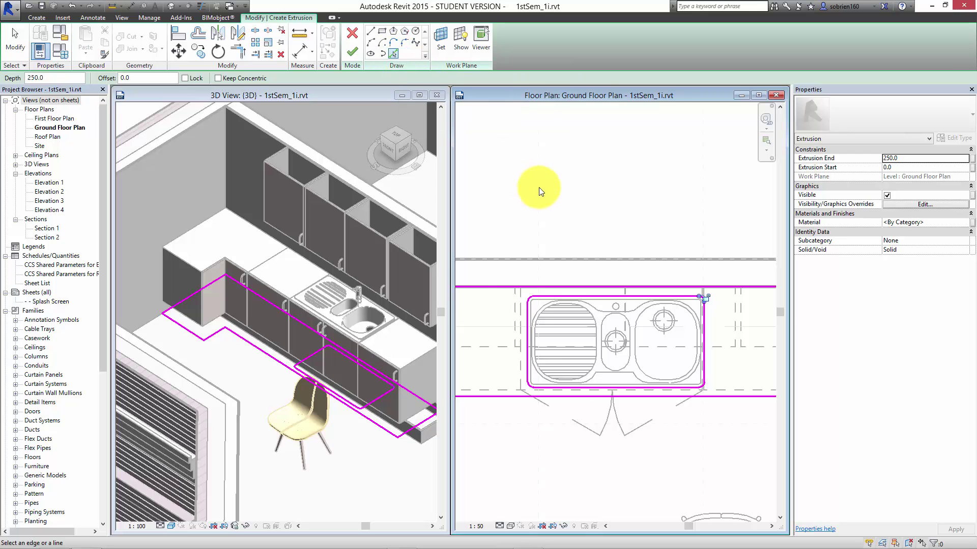
Set the counter extrusion's end to 860 mm and its start to 900 mm.
{"action": "middle_click_drag", "start_coordinate": [251, 392], "coordinate": [380, 411], "text": "shift"}
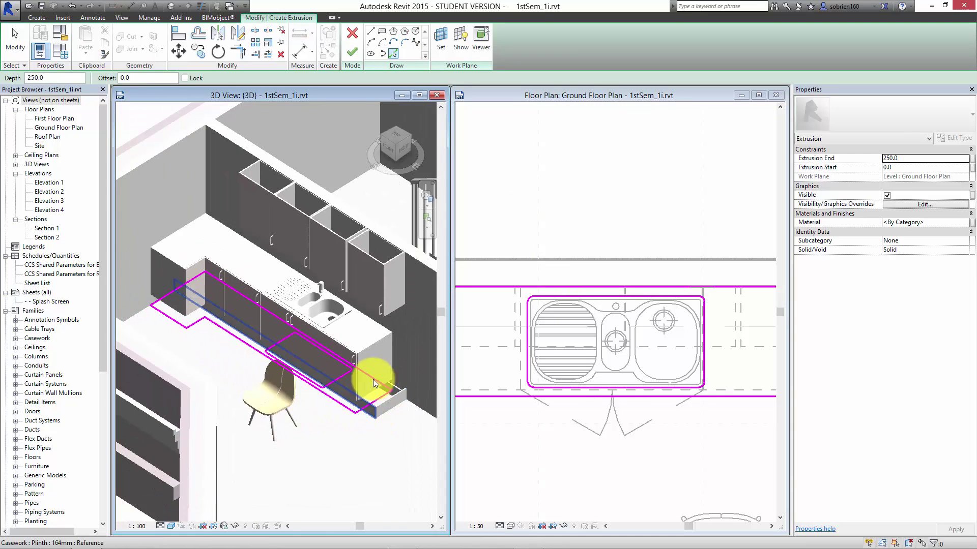
{"action": "middle_click_drag", "start_coordinate": [222, 313], "coordinate": [265, 397], "text": "shift"}
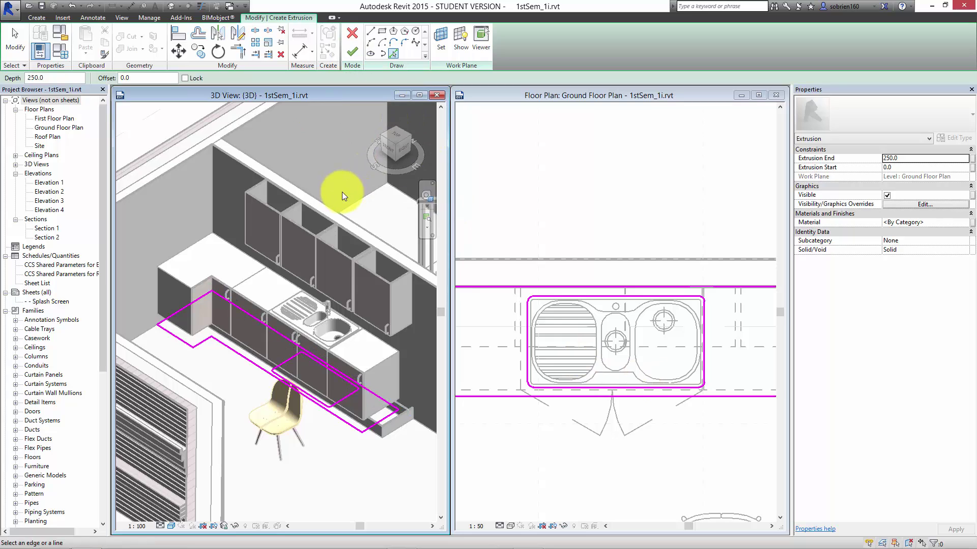
{"action": "left_click", "coordinate": [896, 158]}
{"action": "type", "text": "8"}
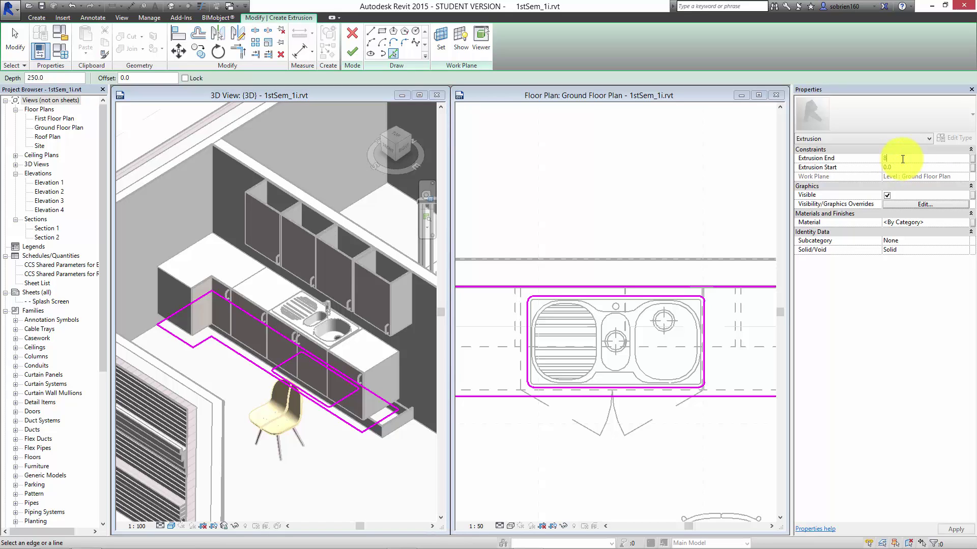
{"action": "type", "text": "50"}
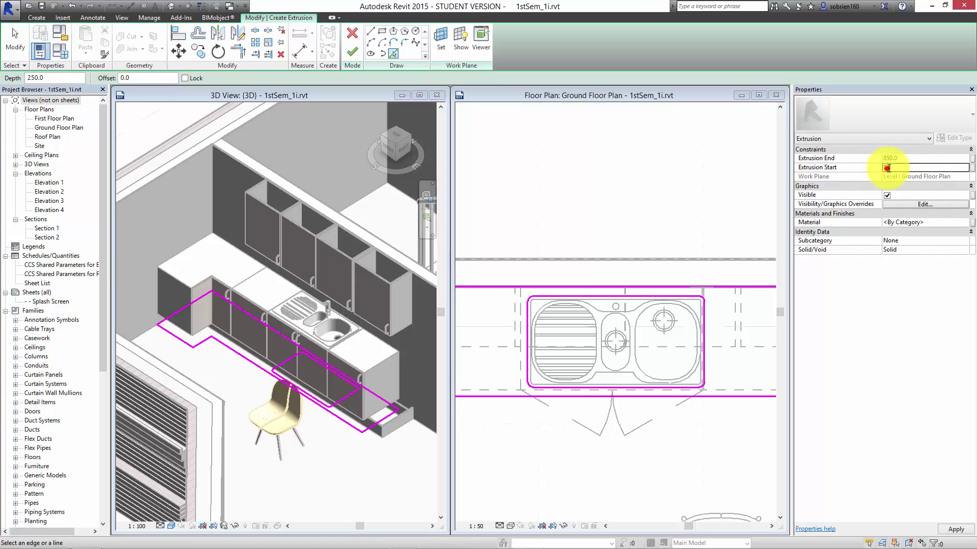
{"action": "left_click", "coordinate": [890, 167]}
{"action": "left_click", "coordinate": [888, 160]}
{"action": "left_click", "coordinate": [890, 168]}
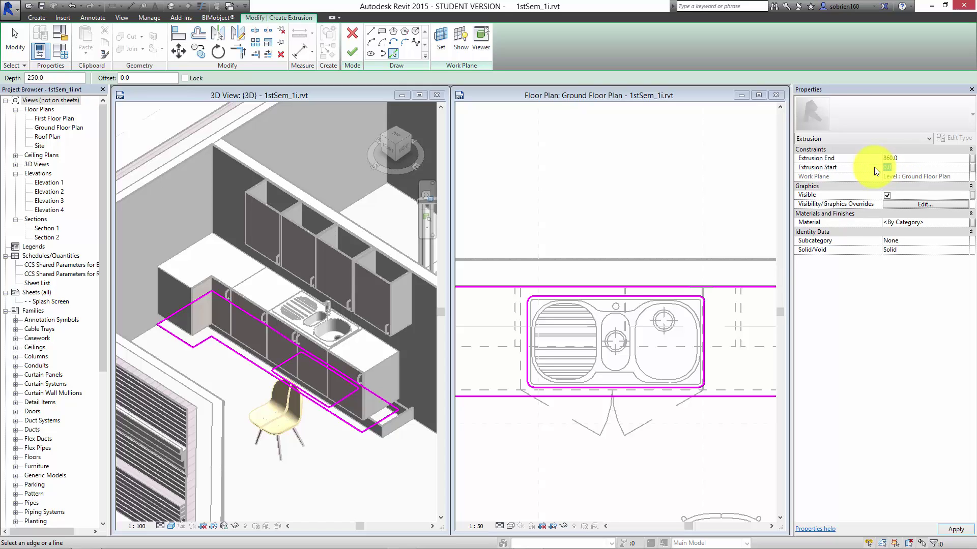
{"action": "type", "text": "90"}
{"action": "left_click", "coordinate": [952, 531]}
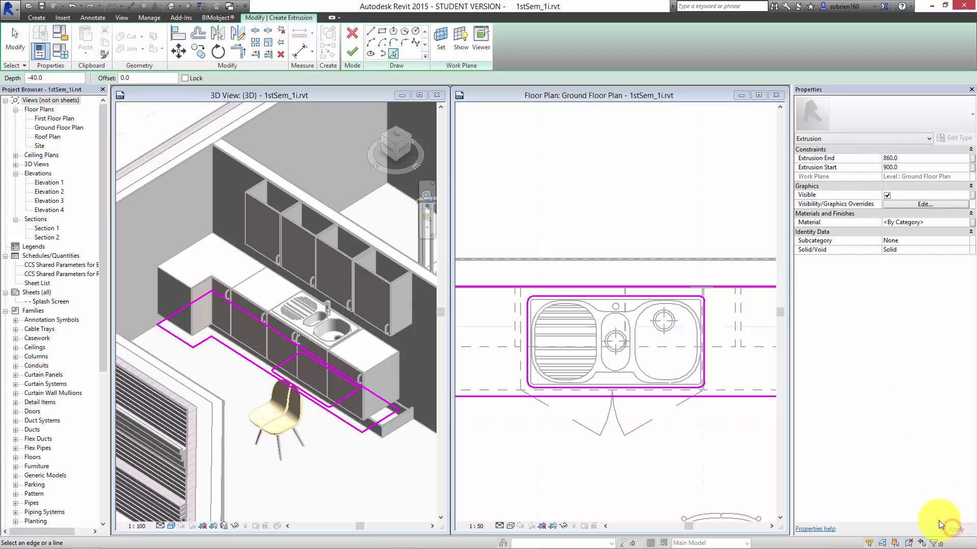
Finish the counter extrusion sketch and deselect the resulting solid in the 3D view.
{"action": "left_click", "coordinate": [352, 52]}
{"action": "left_click", "coordinate": [329, 462]}
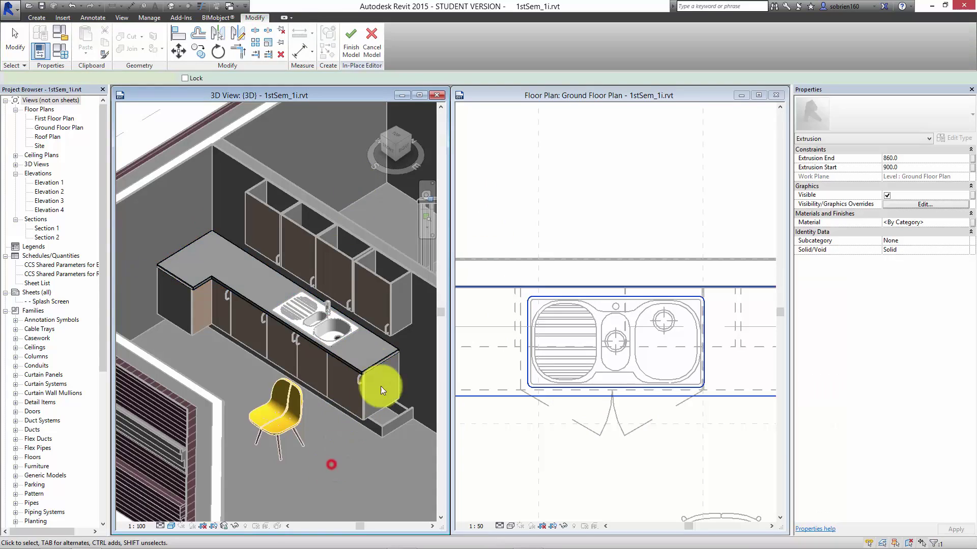
{"action": "scroll", "coordinate": [325, 361], "scroll_direction": "up", "scroll_amount": 3}
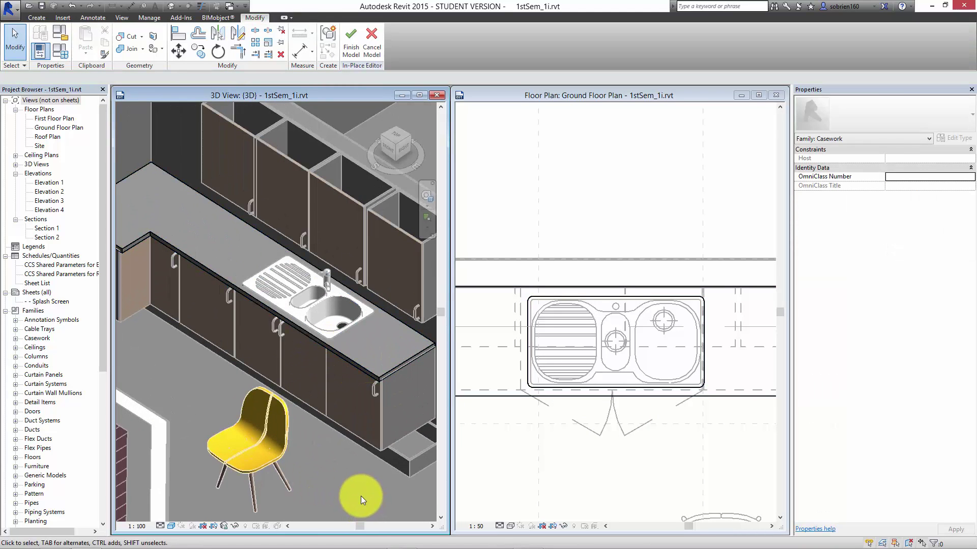
Assign the Ash material to the kitchen counter extrusion and finish the in-place model.
{"action": "left_click", "coordinate": [389, 371]}
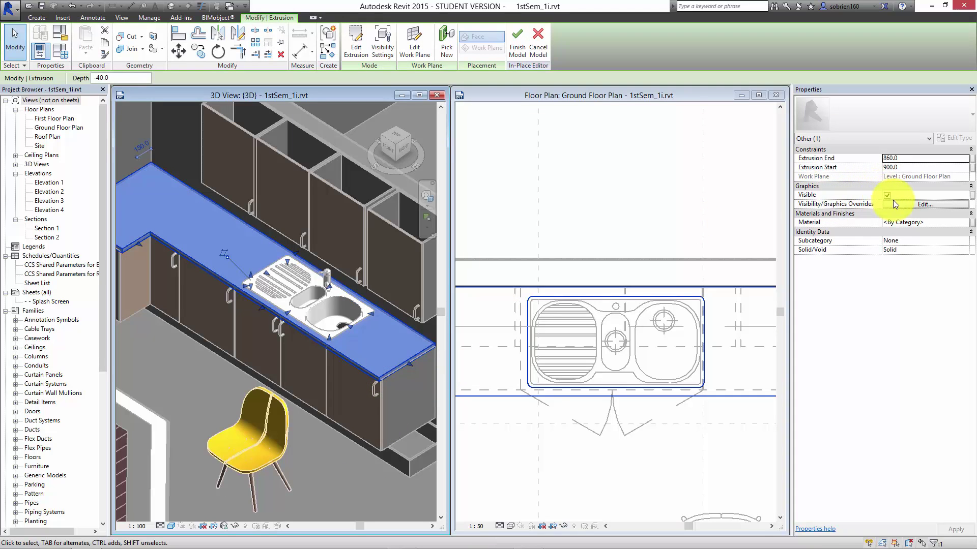
{"action": "left_click", "coordinate": [939, 224]}
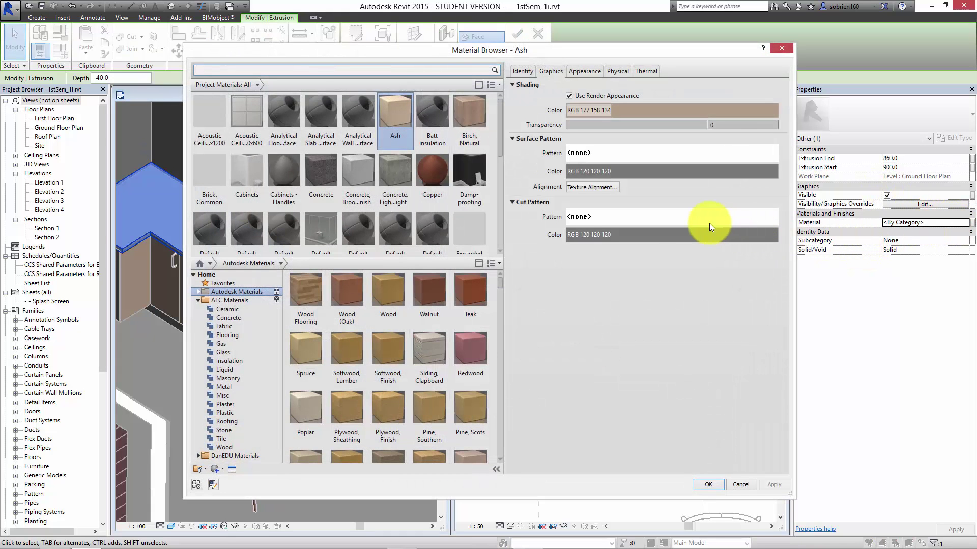
{"action": "scroll", "coordinate": [316, 249], "scroll_direction": "down", "scroll_amount": 1}
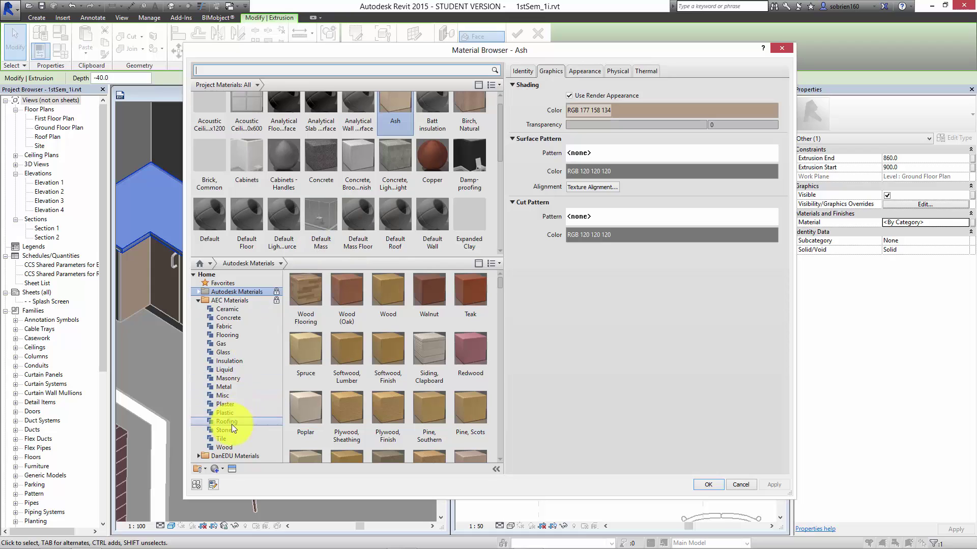
{"action": "left_click", "coordinate": [229, 438]}
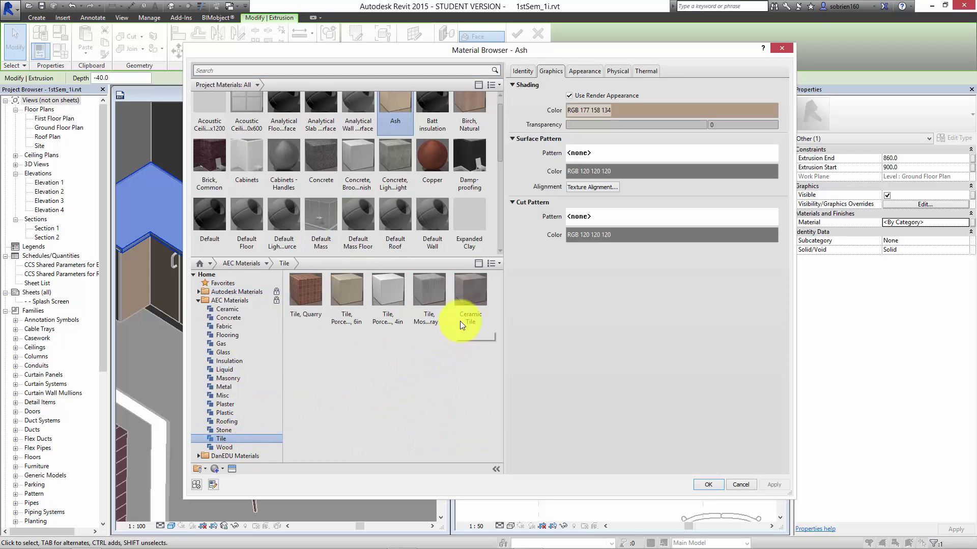
{"action": "left_click", "coordinate": [432, 303]}
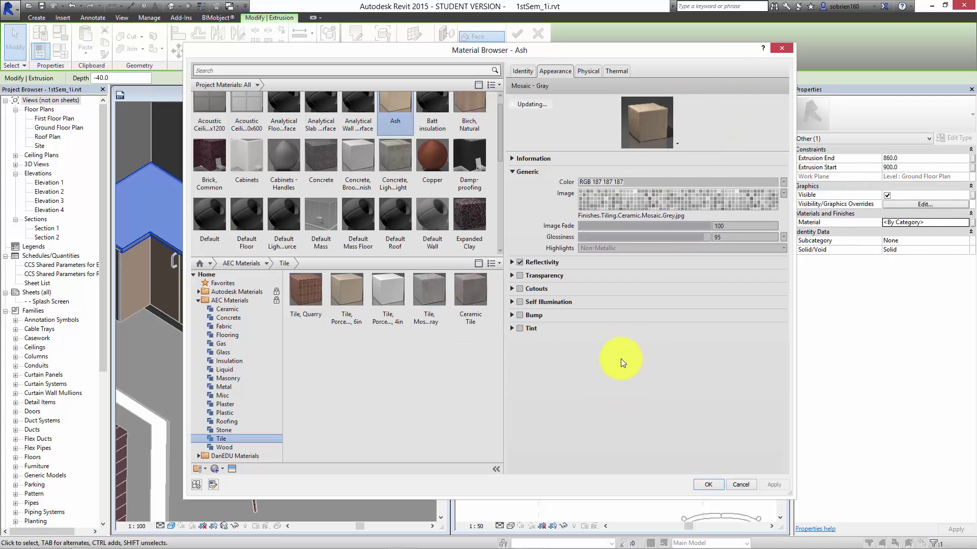
{"action": "left_click", "coordinate": [705, 485]}
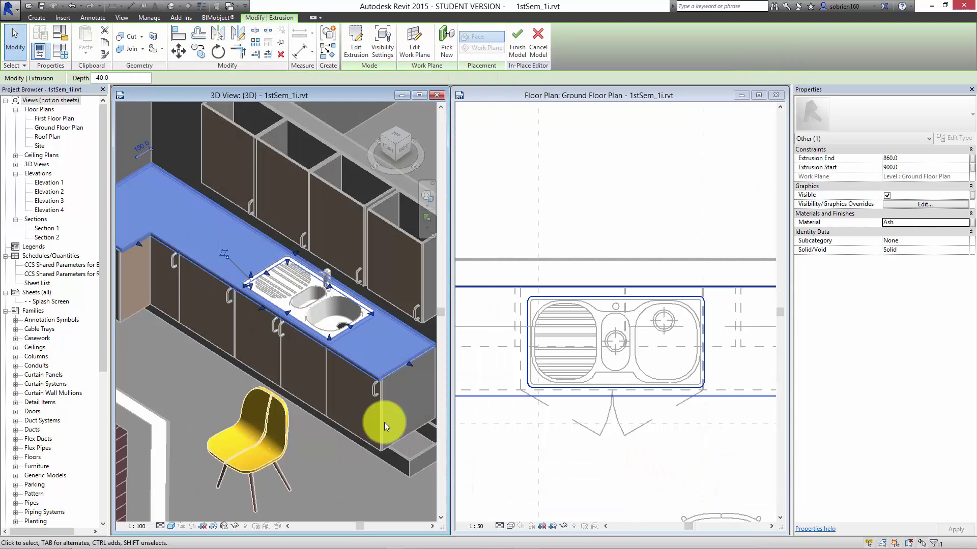
{"action": "left_click", "coordinate": [514, 44]}
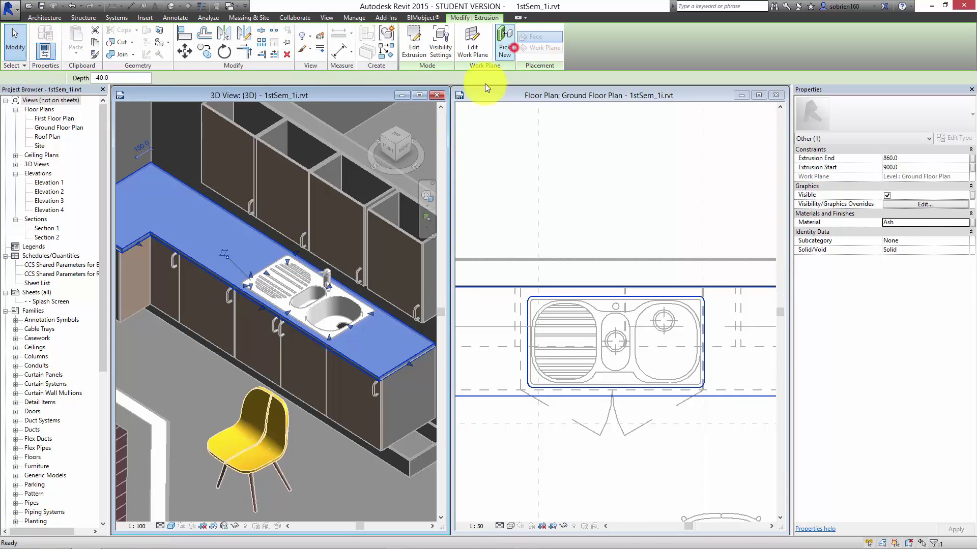
Switch the 3D view's visual style to Realistic and inspect the sink's surface texture up close.
{"action": "scroll", "coordinate": [338, 392], "scroll_direction": "up", "scroll_amount": 5}
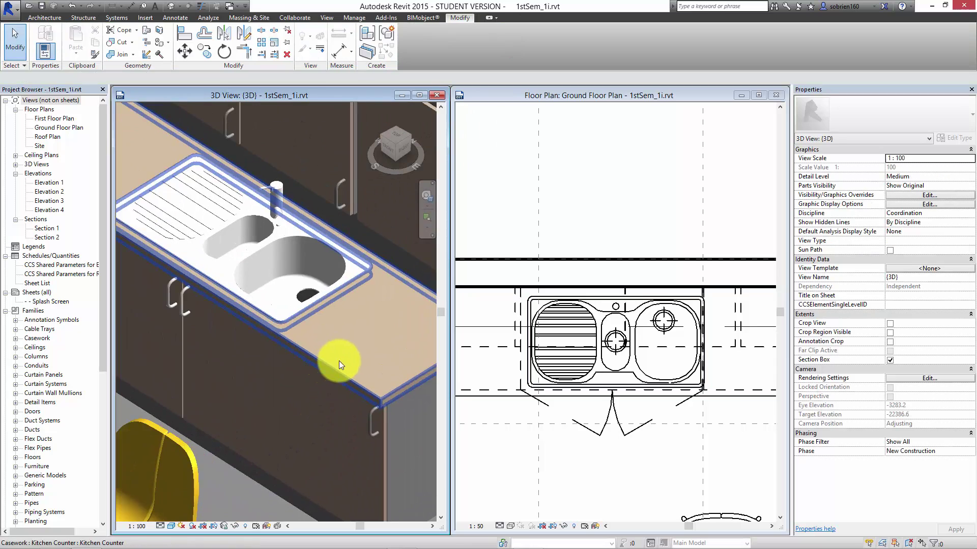
{"action": "scroll", "coordinate": [346, 365], "scroll_direction": "down", "scroll_amount": 2}
{"action": "left_click", "coordinate": [346, 378]}
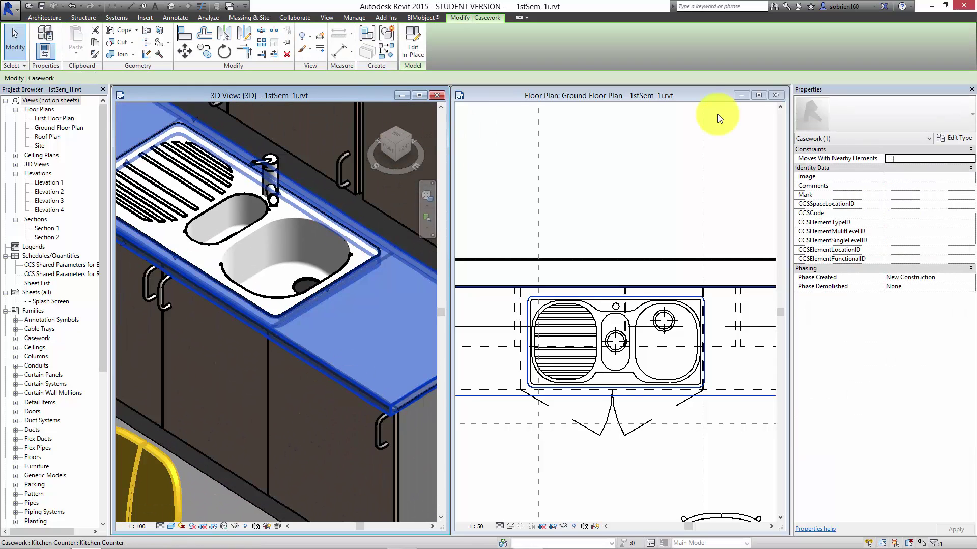
{"action": "left_click", "coordinate": [172, 525]}
{"action": "left_click", "coordinate": [181, 506]}
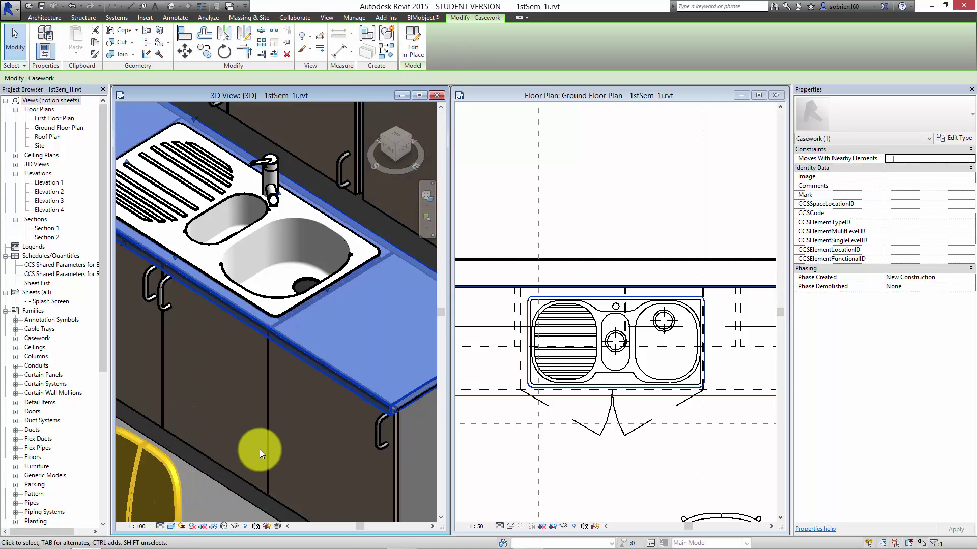
{"action": "key", "text": "Escape"}
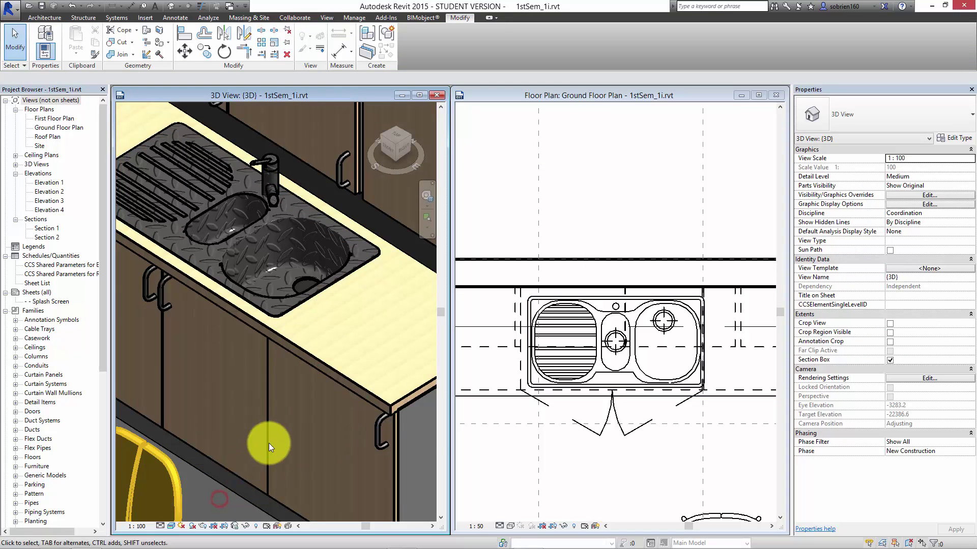
{"action": "scroll", "coordinate": [283, 291], "scroll_direction": "up", "scroll_amount": 5}
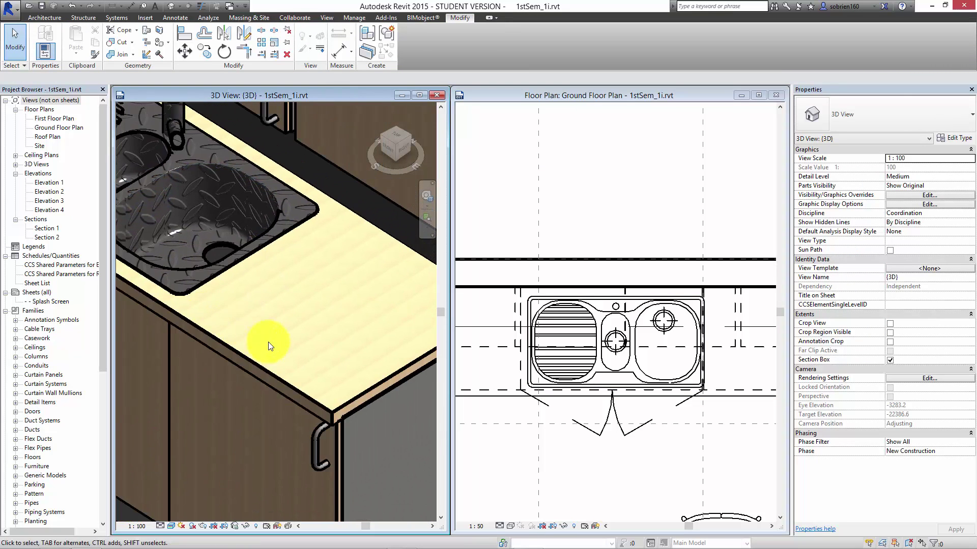
{"action": "scroll", "coordinate": [270, 355], "scroll_direction": "down", "scroll_amount": 5}
{"action": "scroll", "coordinate": [257, 373], "scroll_direction": "up", "scroll_amount": 5}
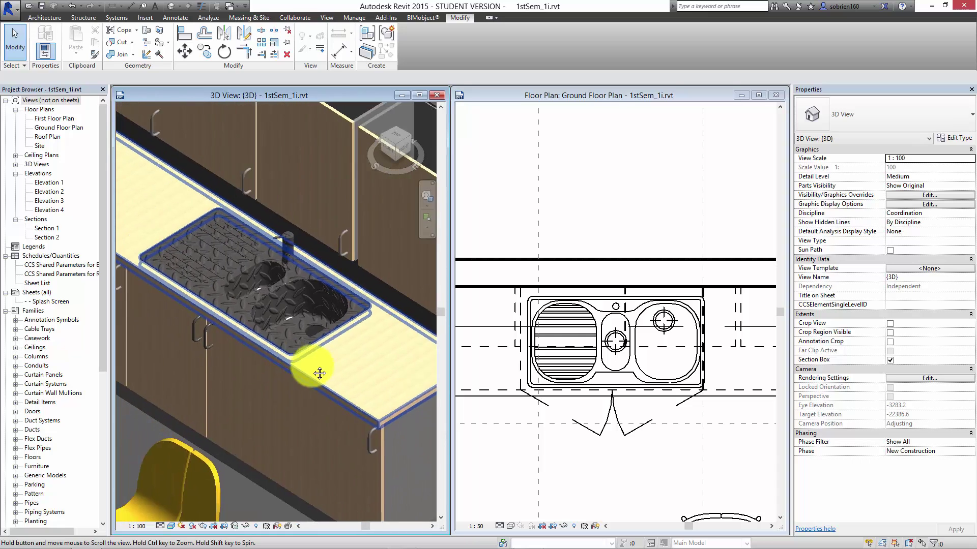
{"action": "scroll", "coordinate": [301, 308], "scroll_direction": "up", "scroll_amount": 5}
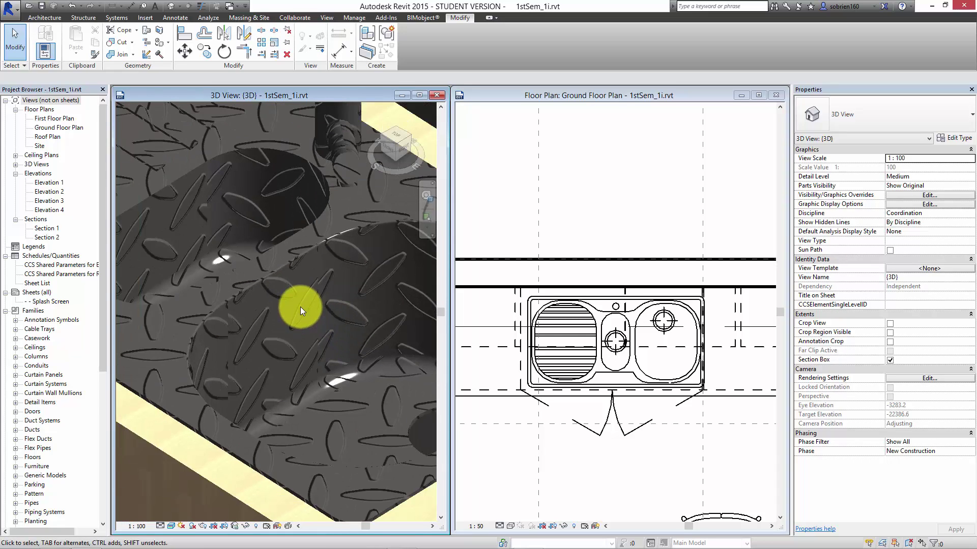
{"action": "scroll", "coordinate": [300, 301], "scroll_direction": "down", "scroll_amount": 2}
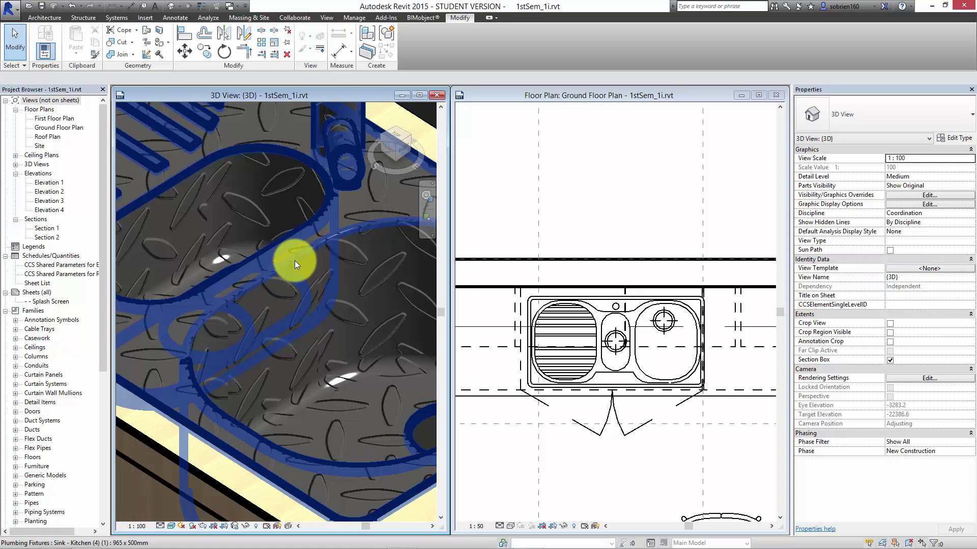
Set the kitchen sink type's Material Taps to Steel, Chrome Plated, searching the material library for "chro".
{"action": "middle_click_drag", "start_coordinate": [294, 261], "coordinate": [294, 352], "text": "shift"}
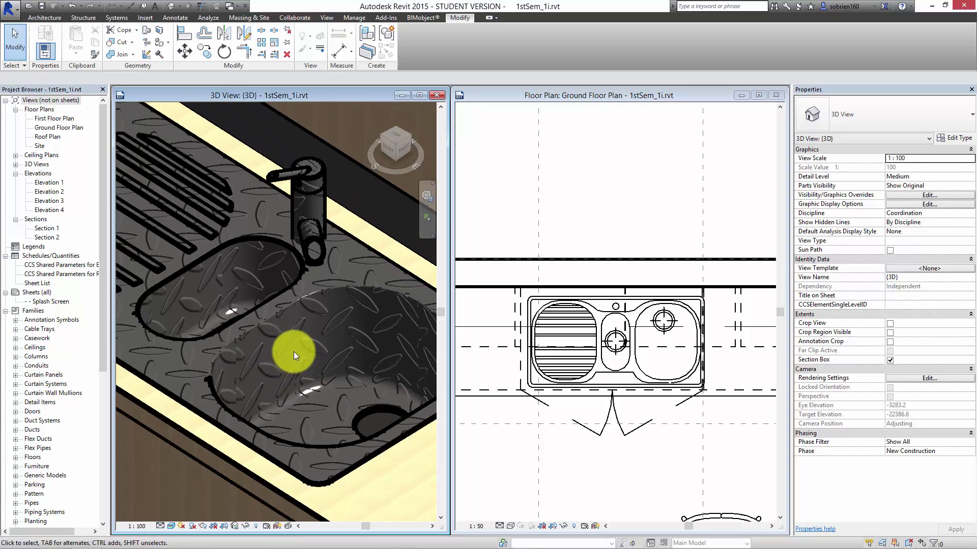
{"action": "left_click", "coordinate": [279, 316]}
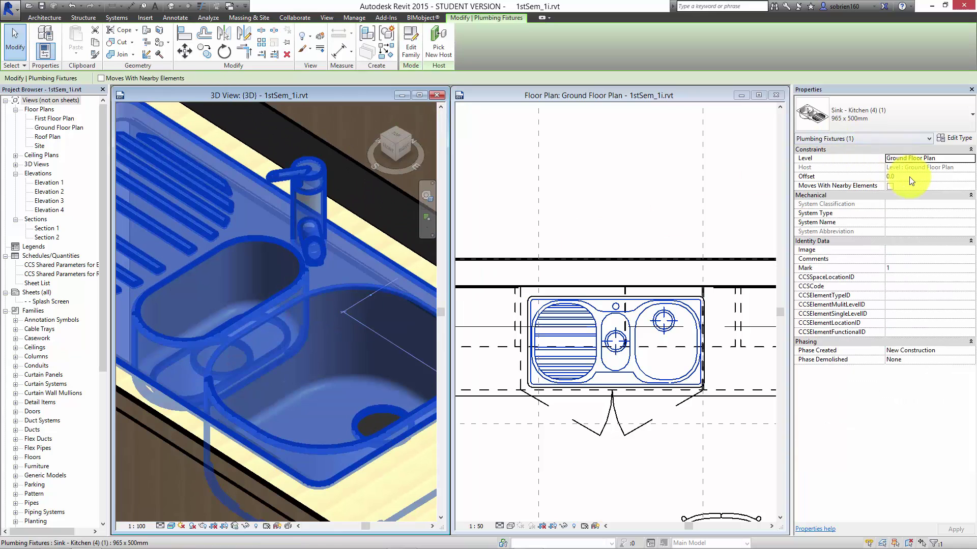
{"action": "left_click", "coordinate": [959, 140]}
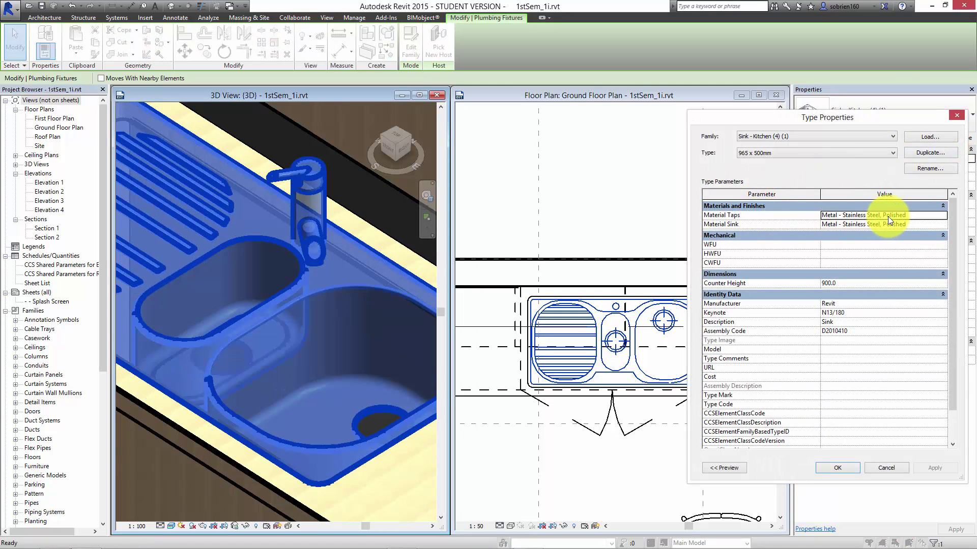
{"action": "left_click", "coordinate": [915, 216]}
{"action": "left_click", "coordinate": [943, 215]}
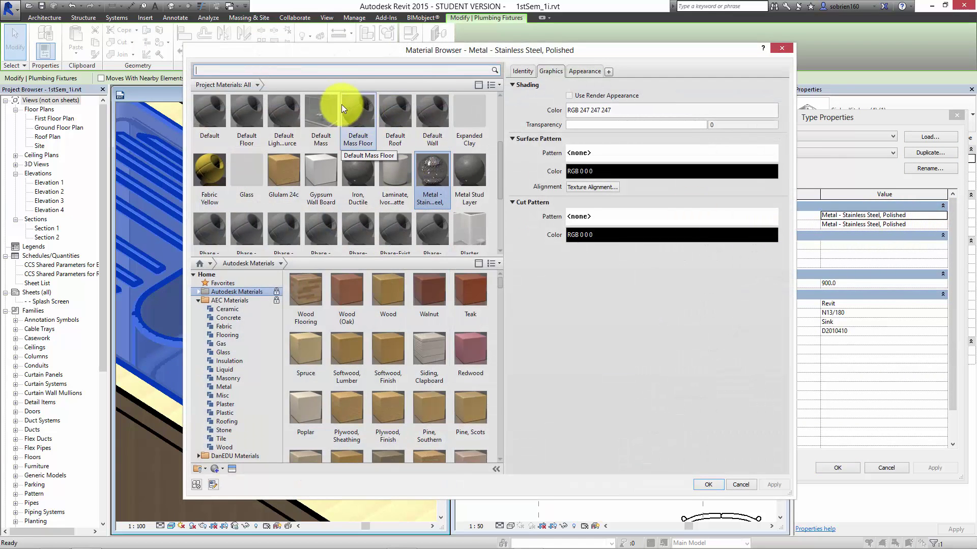
{"action": "type", "text": "chr"}
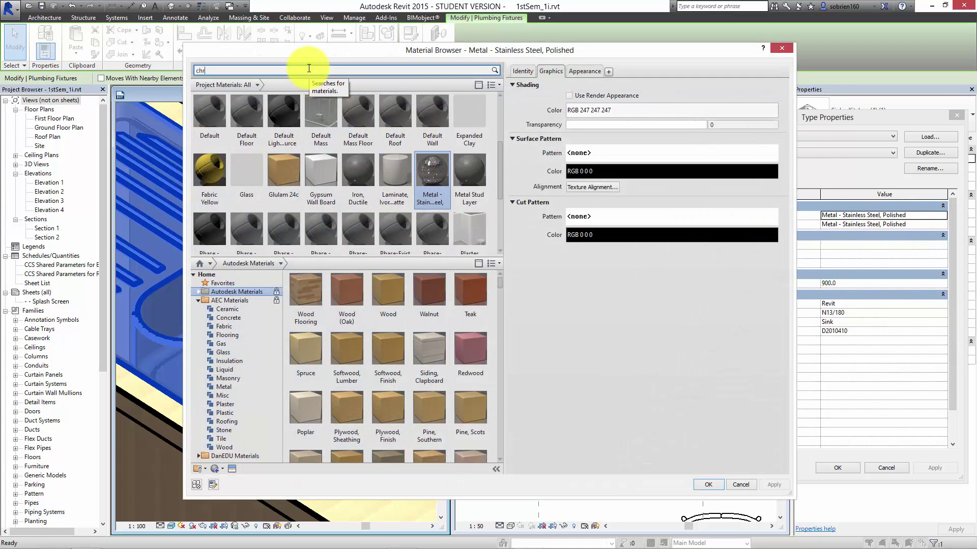
{"action": "type", "text": "o"}
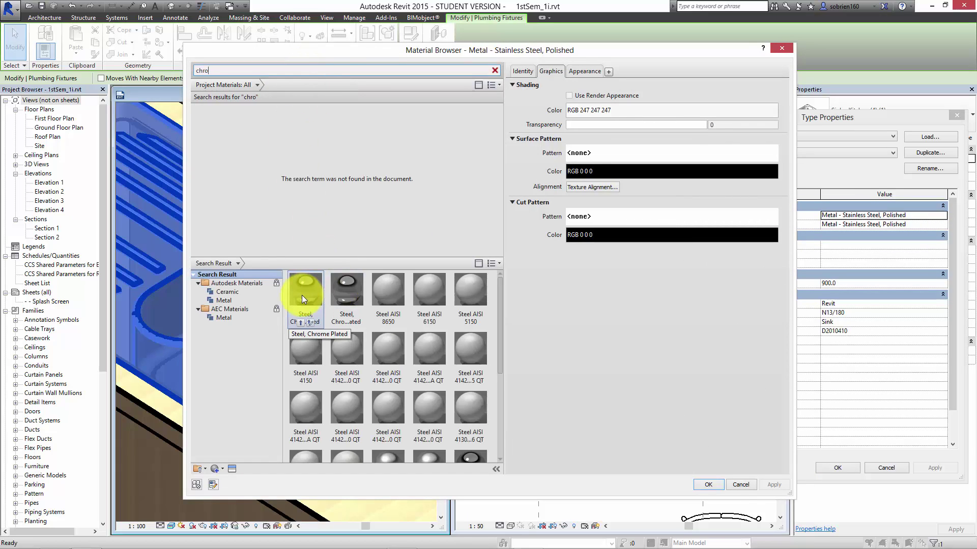
{"action": "left_click", "coordinate": [302, 325]}
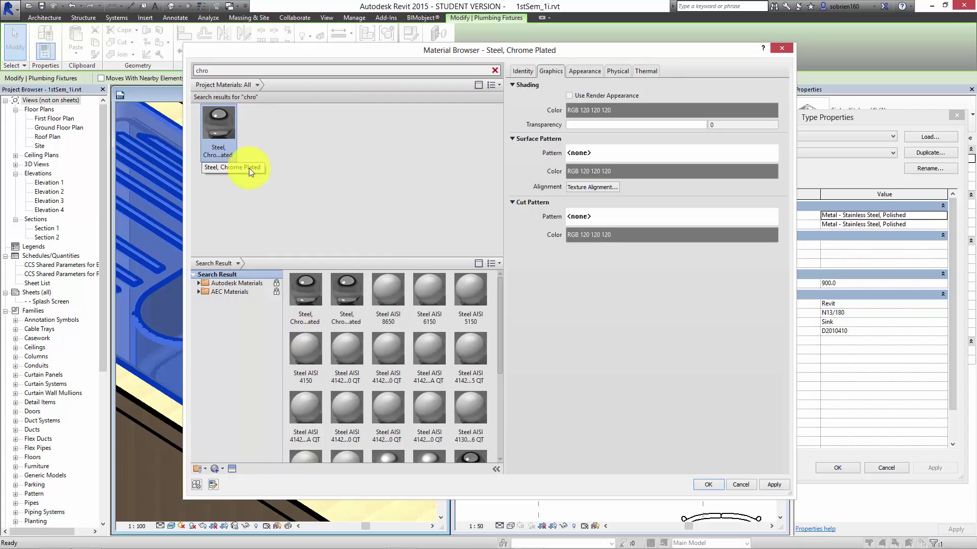
{"action": "left_click", "coordinate": [708, 485]}
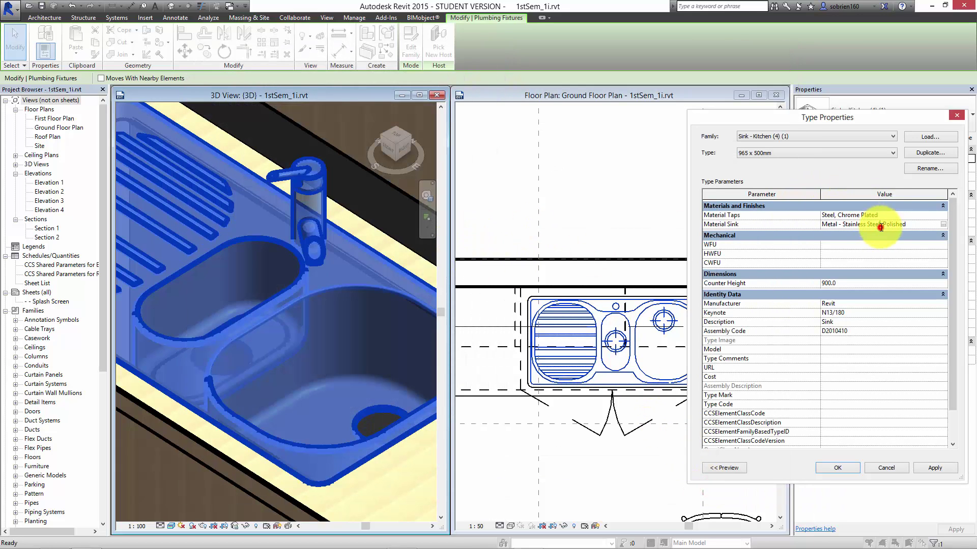
Set the sink type's Material Sink to Steel, 45-345, then apply the type changes and deselect the sink.
{"action": "left_click", "coordinate": [914, 226]}
{"action": "left_click", "coordinate": [943, 224]}
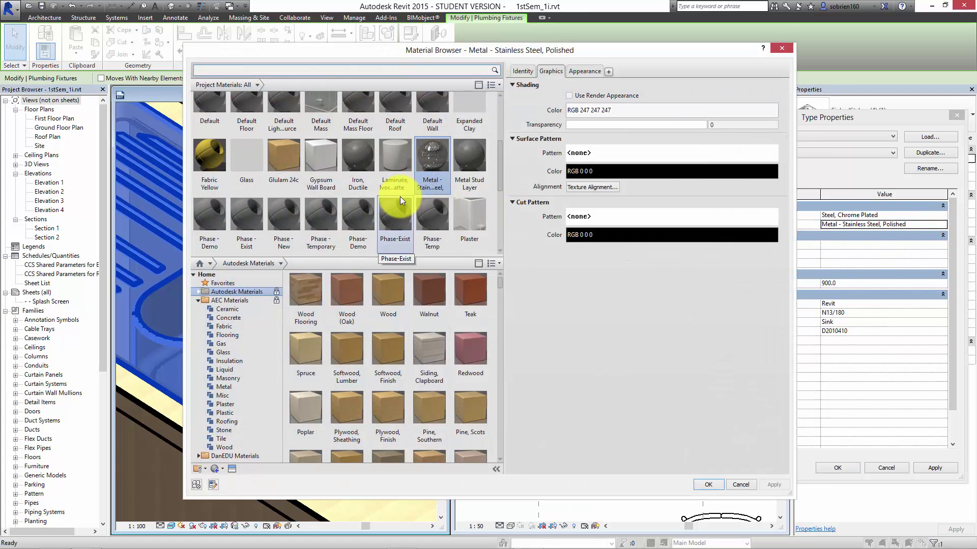
{"action": "scroll", "coordinate": [272, 98], "scroll_direction": "up", "scroll_amount": 1}
{"action": "left_click", "coordinate": [260, 70]}
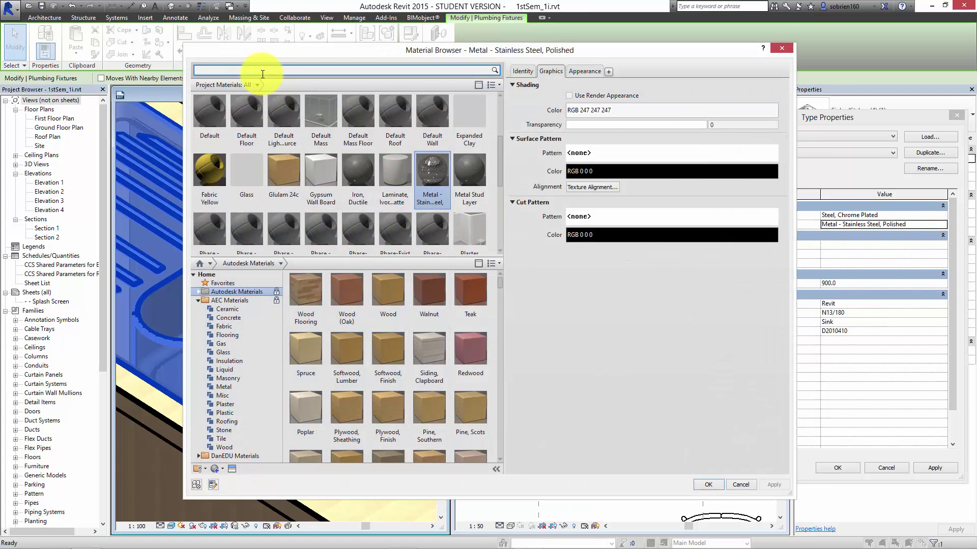
{"action": "type", "text": "steel"}
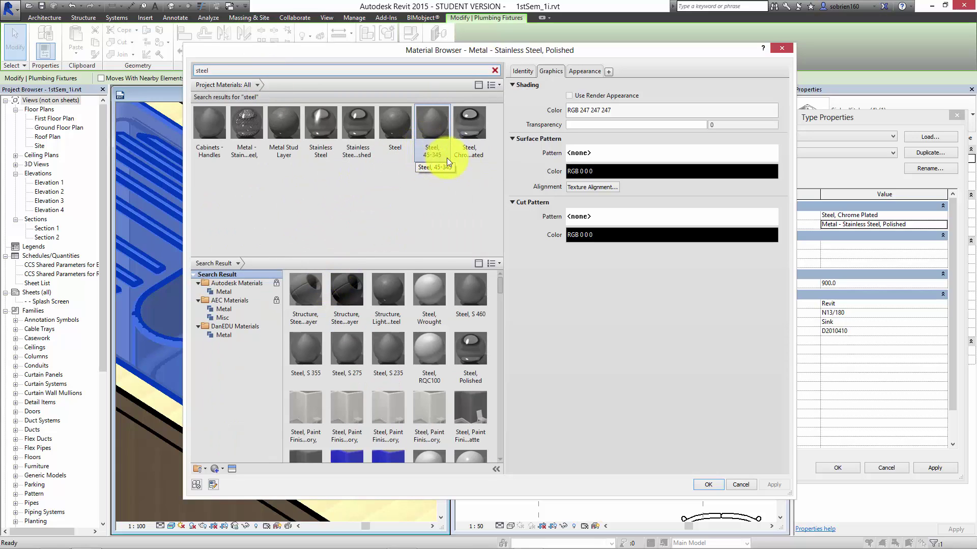
{"action": "left_click", "coordinate": [435, 134]}
{"action": "double_click", "coordinate": [435, 133]}
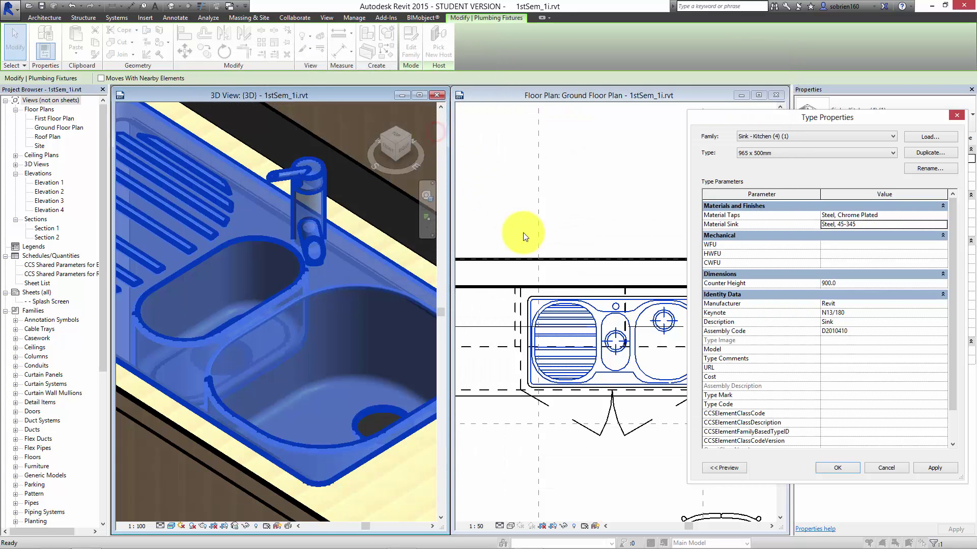
{"action": "left_click", "coordinate": [935, 467]}
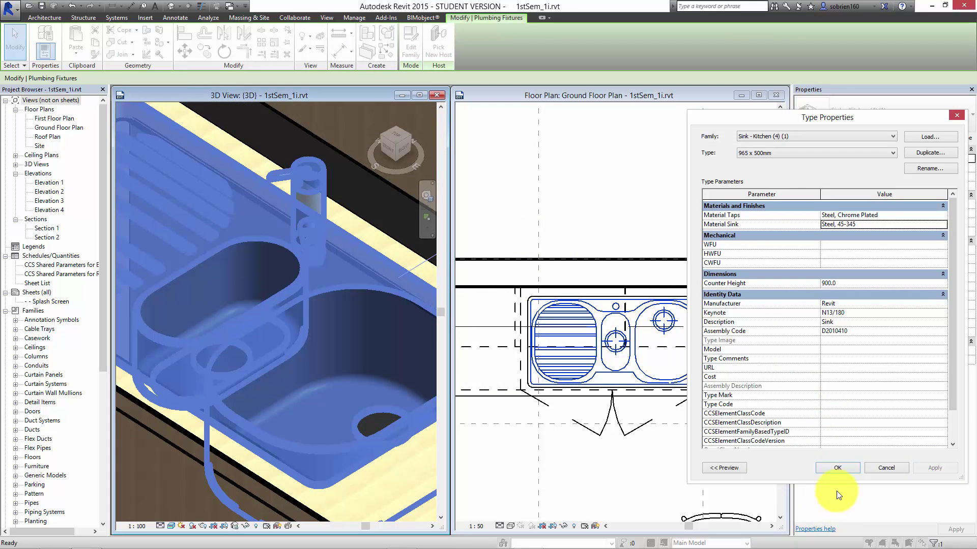
{"action": "left_click", "coordinate": [833, 470]}
{"action": "left_click", "coordinate": [320, 392]}
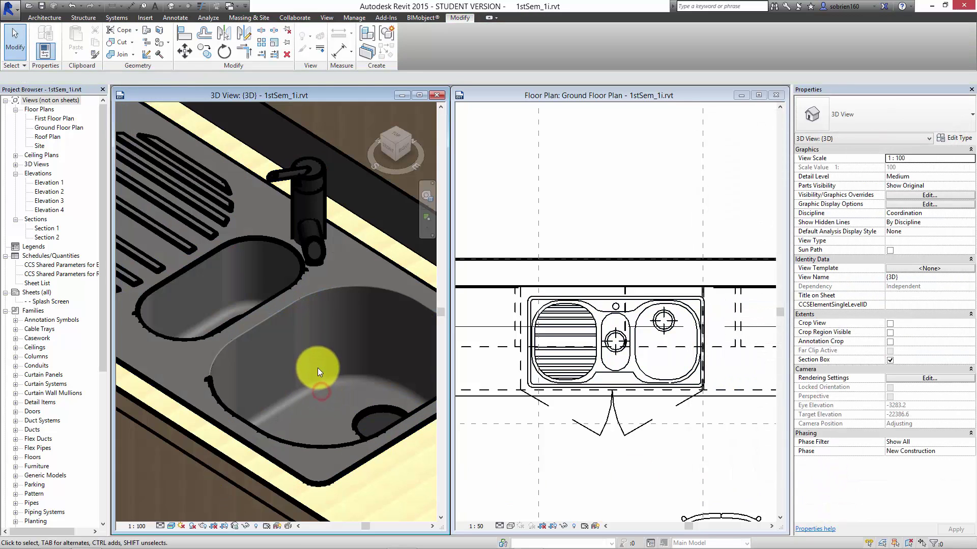
Check the kitchen counter's type properties without changing them and reopen the counter for in-place editing.
{"action": "mouse_move", "coordinate": [317, 368]}
{"action": "middle_mouse_down"}
{"action": "mouse_move", "coordinate": [303, 368]}
{"action": "mouse_move", "coordinate": [312, 356]}
{"action": "mouse_move", "coordinate": [316, 373]}
{"action": "middle_mouse_up"}
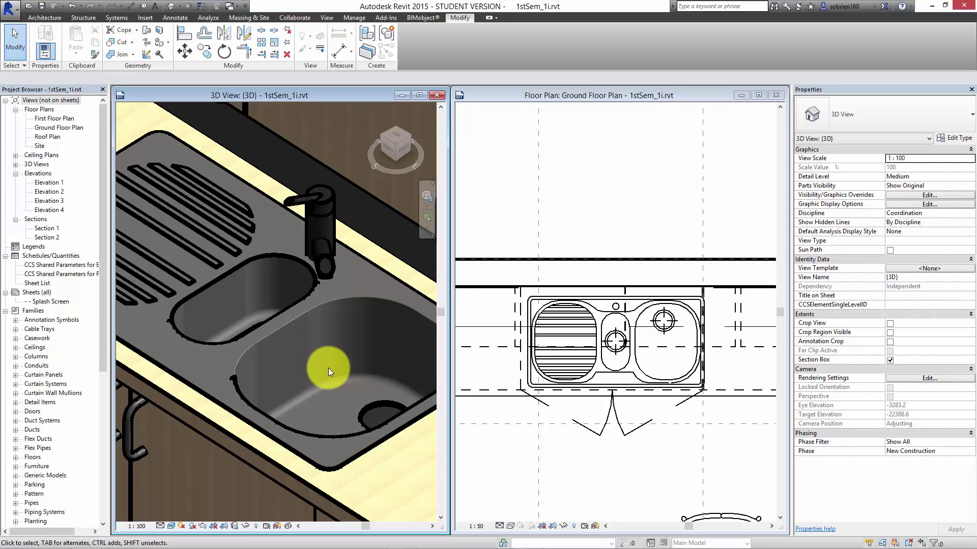
{"action": "middle_click_drag", "start_coordinate": [328, 368], "coordinate": [294, 390]}
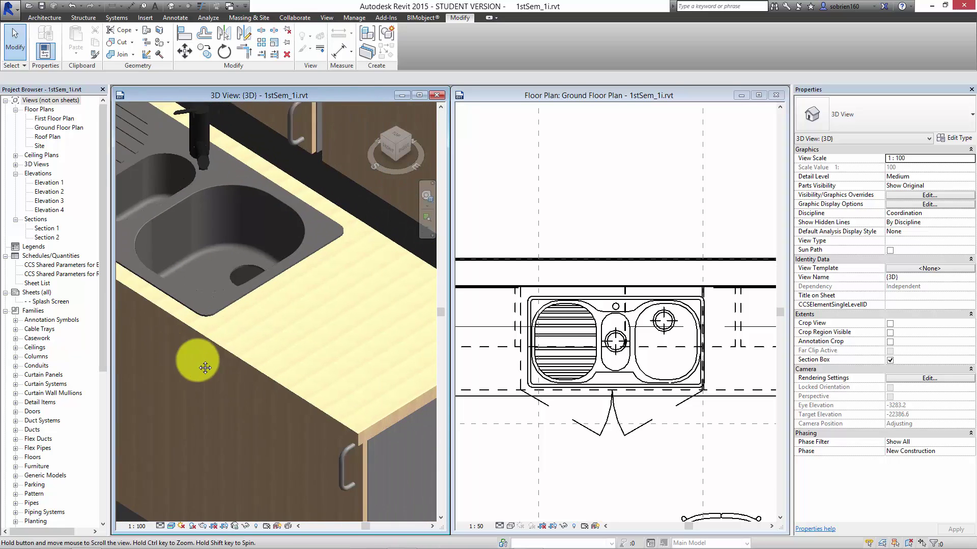
{"action": "left_click", "coordinate": [341, 423]}
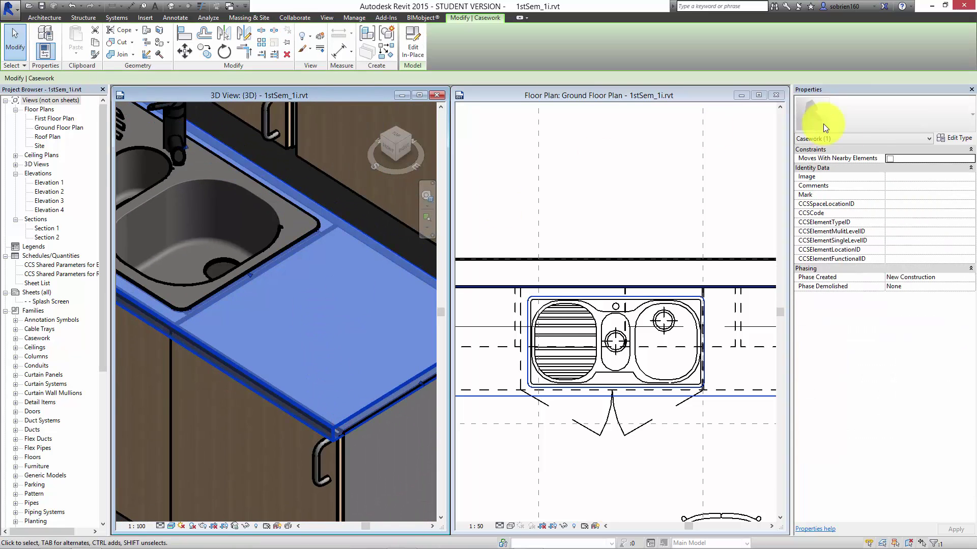
{"action": "left_click", "coordinate": [952, 140]}
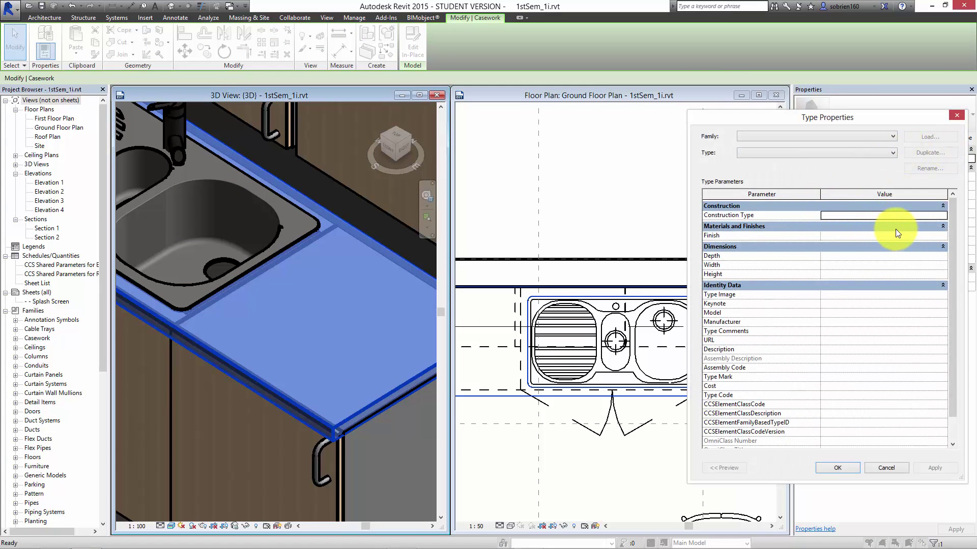
{"action": "left_click", "coordinate": [899, 466]}
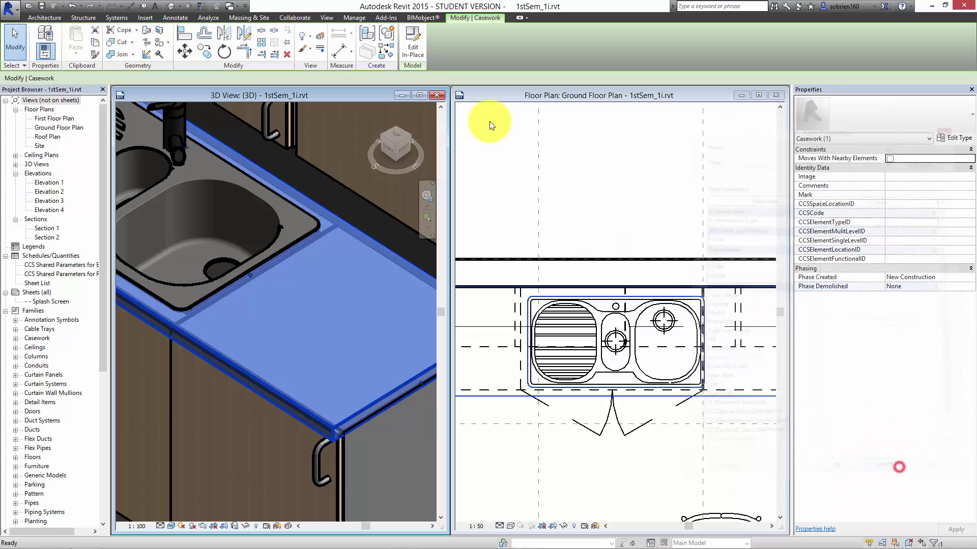
{"action": "left_click", "coordinate": [410, 39]}
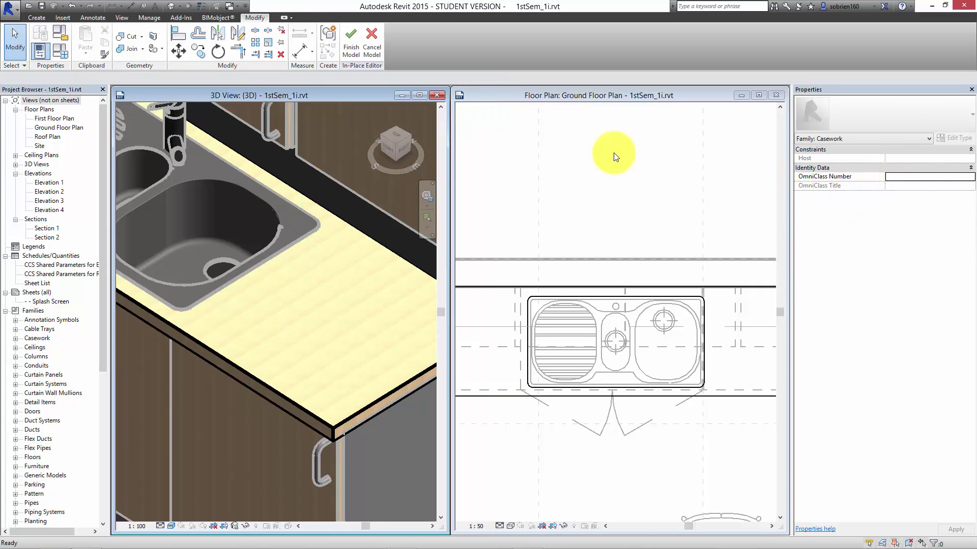
Set the counter extrusion's material to Tile, Mosaic, Gray from the AEC Materials Tile library and finish the in-place model.
{"action": "left_click", "coordinate": [392, 390]}
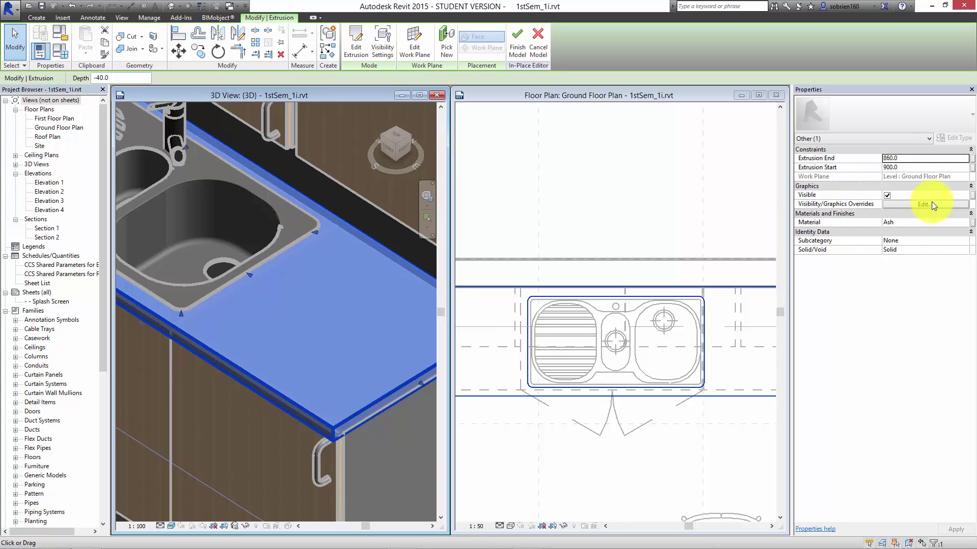
{"action": "left_click", "coordinate": [941, 222]}
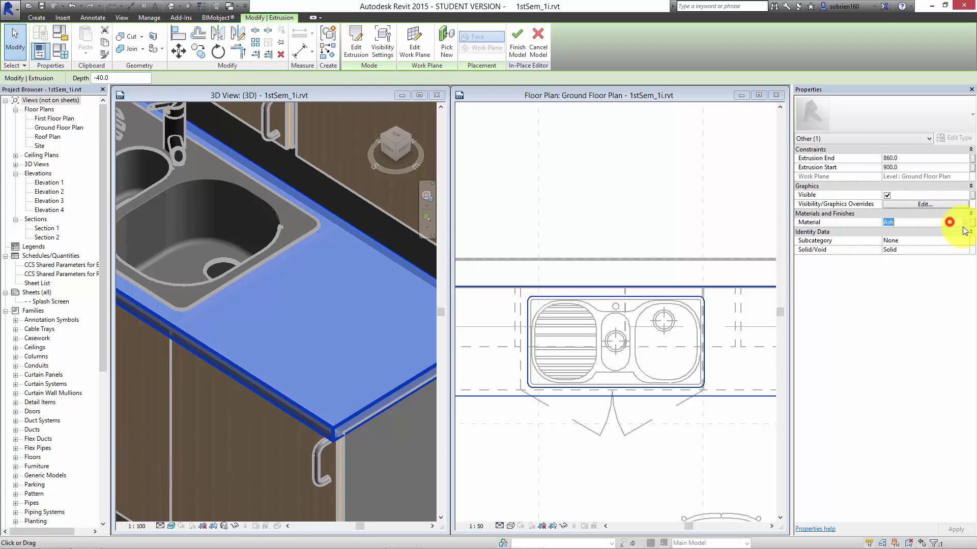
{"action": "left_click", "coordinate": [964, 223]}
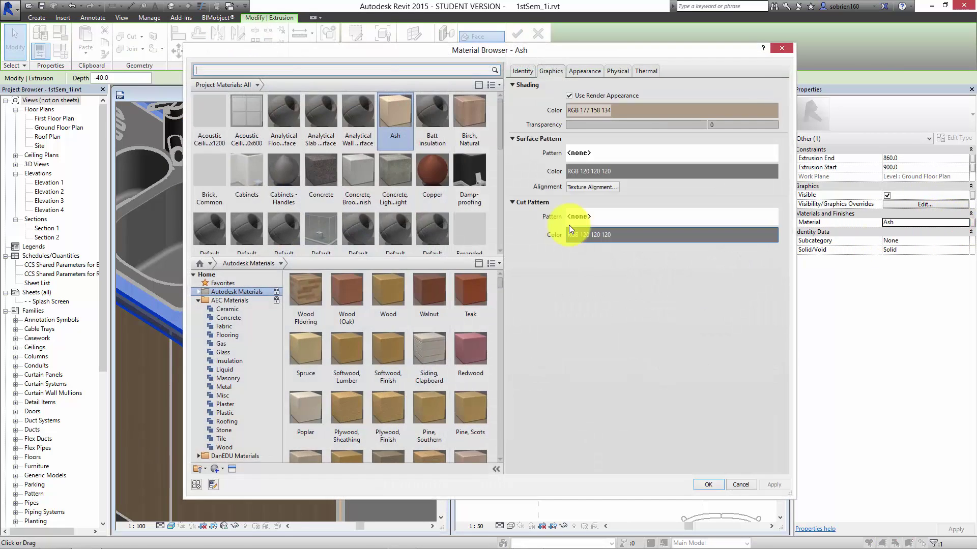
{"action": "scroll", "coordinate": [396, 207], "scroll_direction": "down", "scroll_amount": 1}
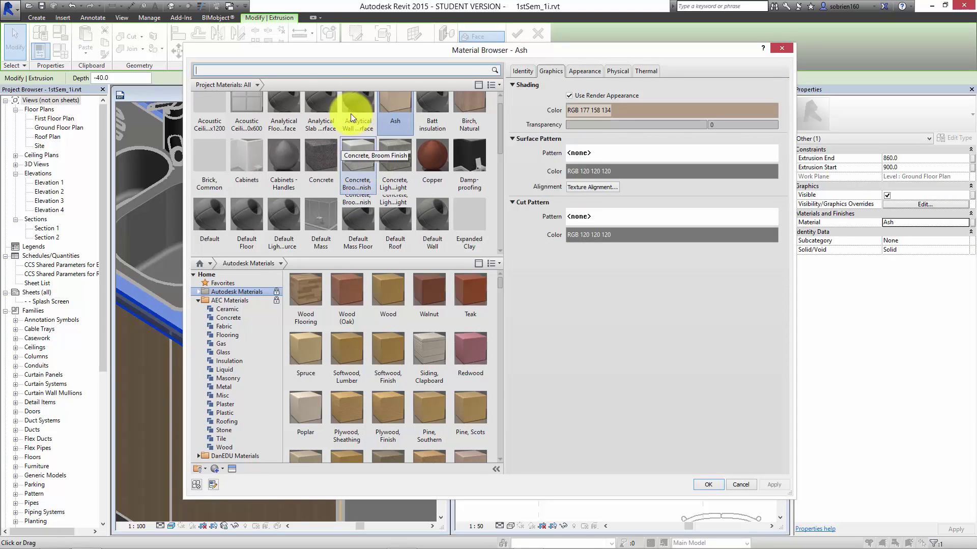
{"action": "scroll", "coordinate": [350, 114], "scroll_direction": "up", "scroll_amount": 1}
{"action": "scroll", "coordinate": [304, 127], "scroll_direction": "down", "scroll_amount": 1}
{"action": "left_click", "coordinate": [221, 438]}
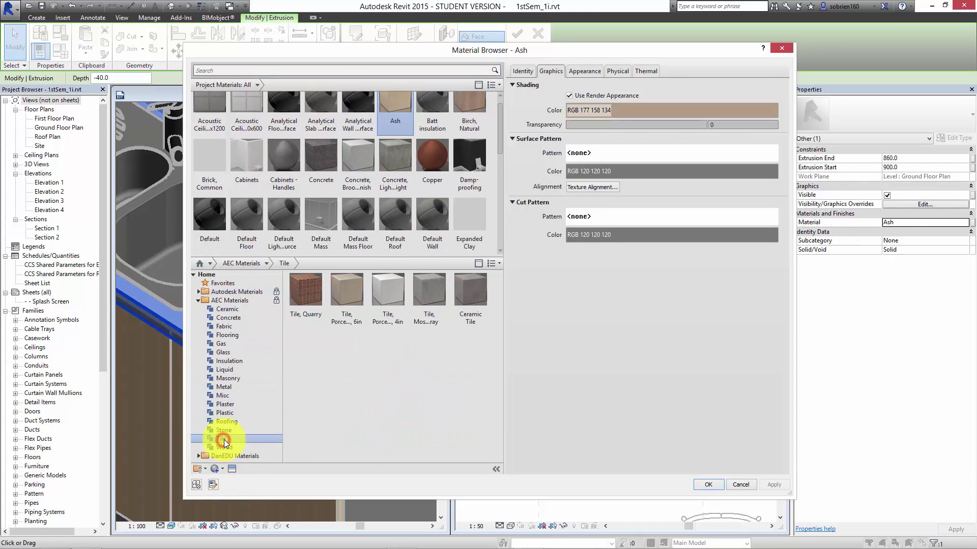
{"action": "left_click", "coordinate": [424, 298]}
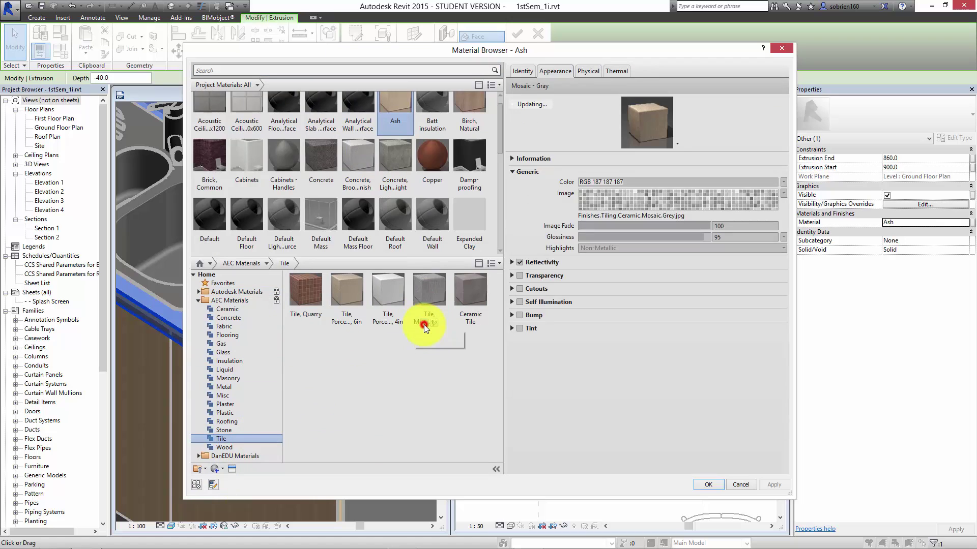
{"action": "left_click", "coordinate": [424, 323]}
{"action": "double_click", "coordinate": [432, 175]}
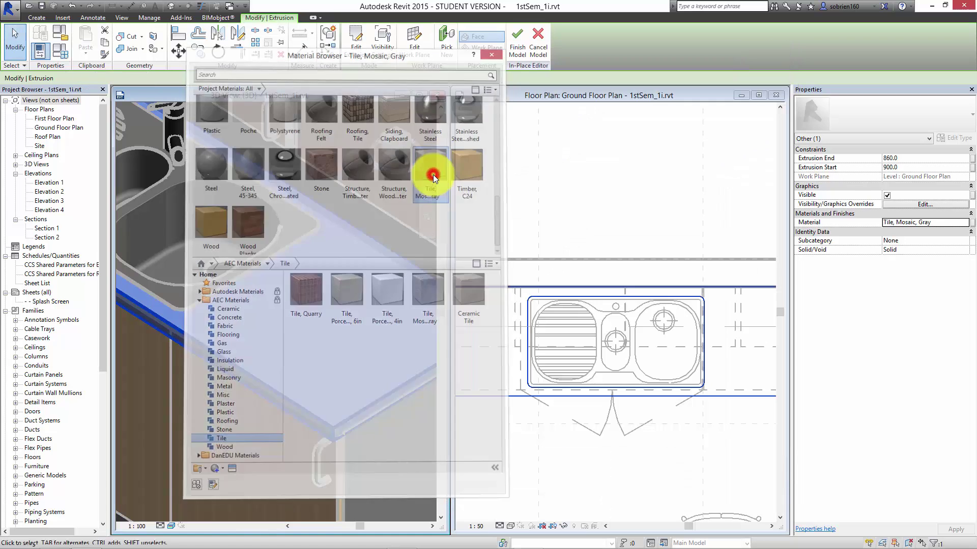
{"action": "left_click", "coordinate": [519, 47]}
{"action": "key", "text": "Escape"}
Examine the tiled counter texture up close and maximize the 3D view around the sink.
{"action": "scroll", "coordinate": [217, 325], "scroll_direction": "up", "scroll_amount": 5}
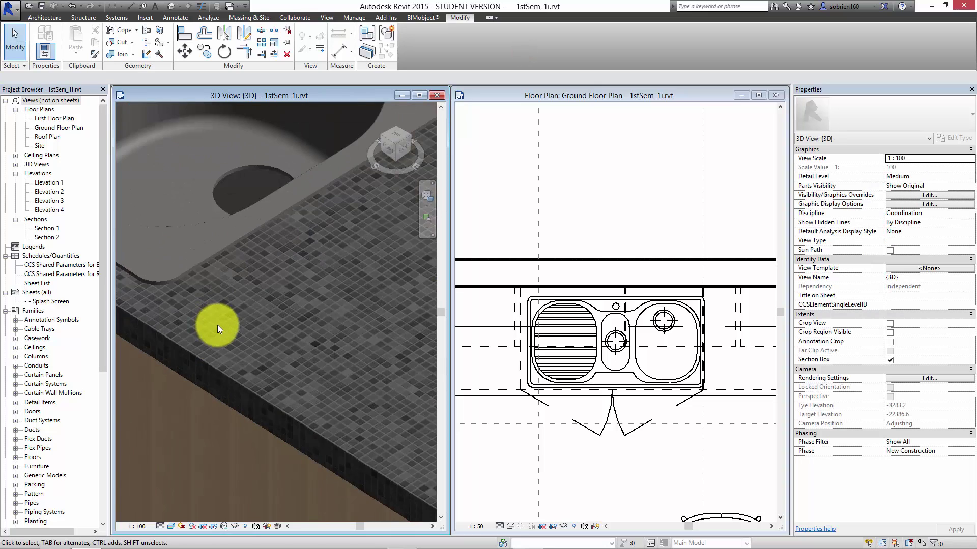
{"action": "scroll", "coordinate": [218, 326], "scroll_direction": "down", "scroll_amount": 5}
{"action": "scroll", "coordinate": [241, 342], "scroll_direction": "up", "scroll_amount": 3}
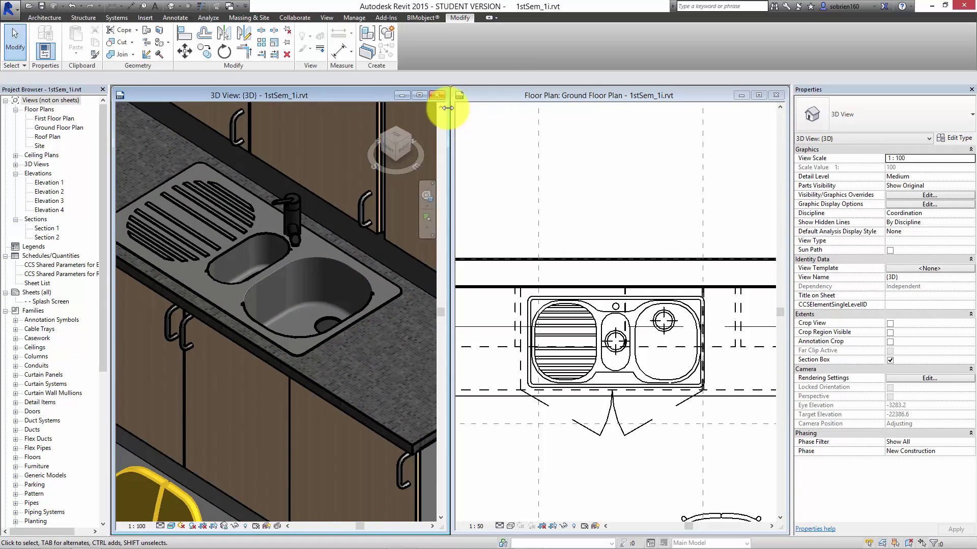
{"action": "left_click", "coordinate": [420, 95]}
{"action": "scroll", "coordinate": [509, 255], "scroll_direction": "down", "scroll_amount": 3}
{"action": "scroll", "coordinate": [542, 295], "scroll_direction": "up", "scroll_amount": 2}
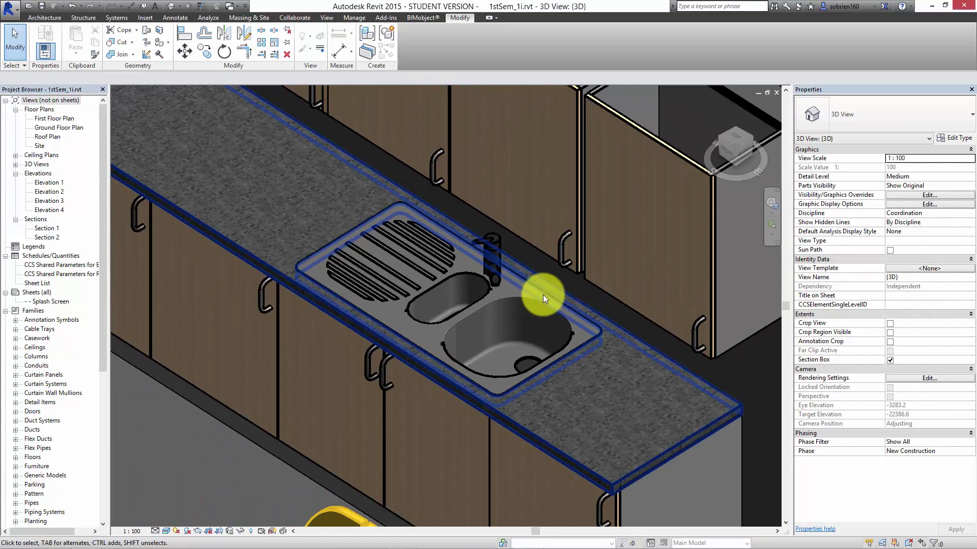
{"action": "scroll", "coordinate": [538, 297], "scroll_direction": "up", "scroll_amount": 2}
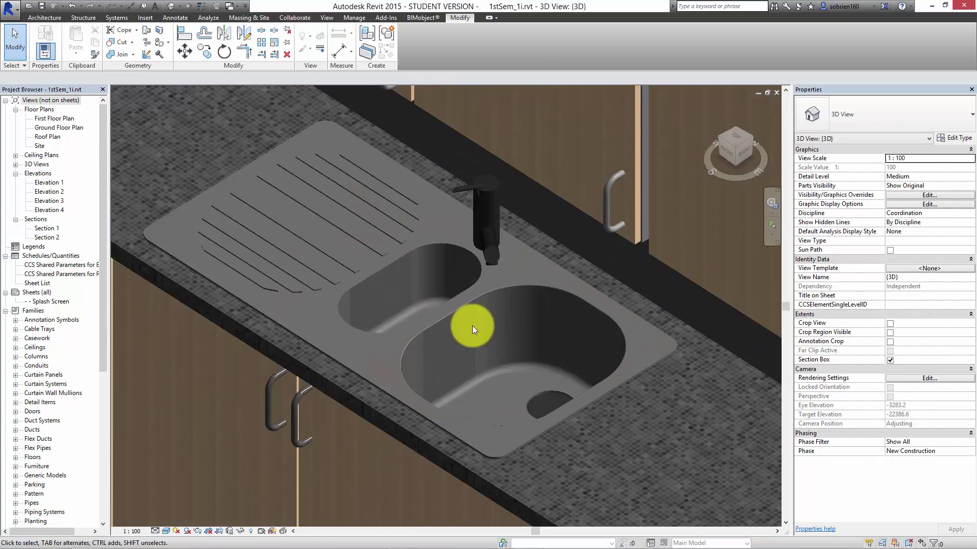
Preview the sink, tap and counter materials in Ray Trace from another angle, then close the ray trace mode.
{"action": "left_click", "coordinate": [166, 531]}
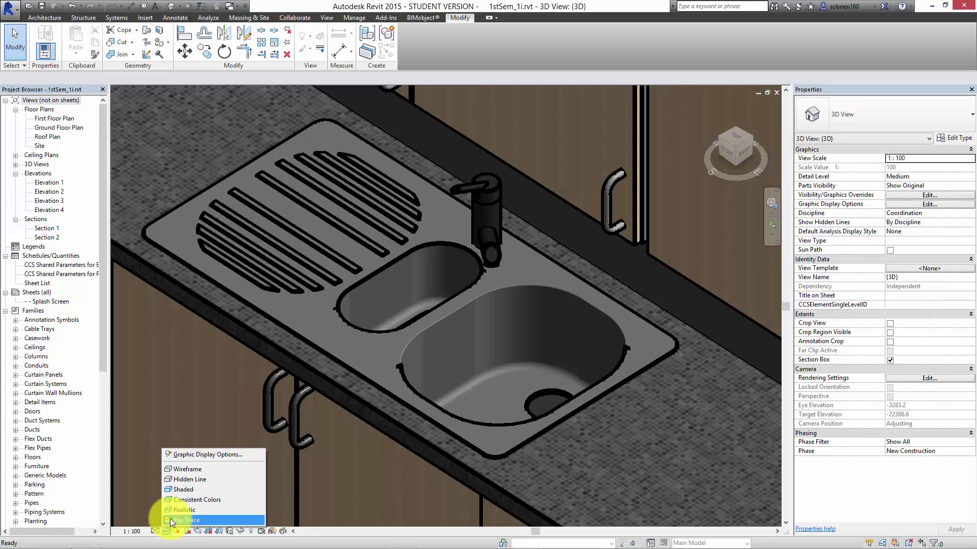
{"action": "left_click", "coordinate": [169, 519]}
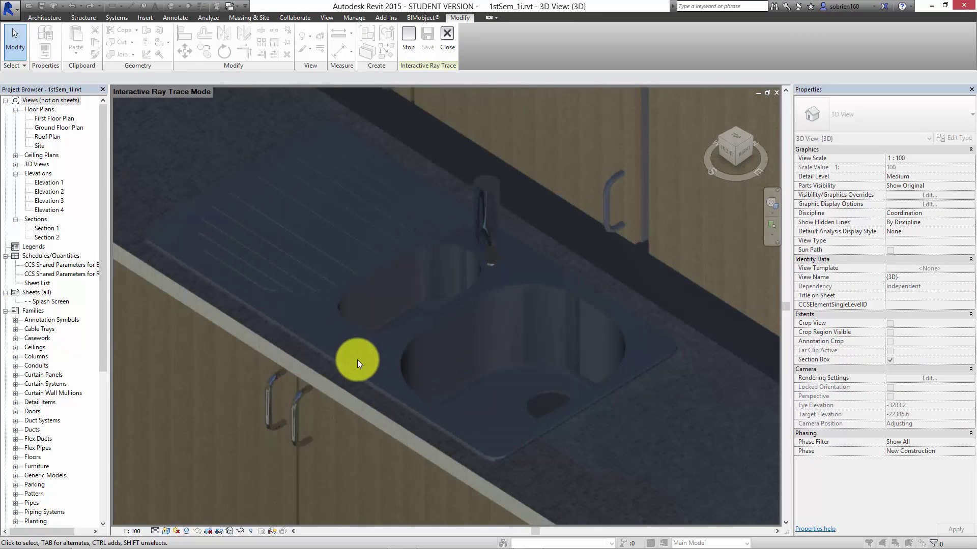
{"action": "mouse_move", "coordinate": [327, 302]}
{"action": "middle_mouse_down", "text": "shift"}
{"action": "mouse_move", "coordinate": [356, 305]}
{"action": "mouse_move", "coordinate": [404, 284]}
{"action": "mouse_move", "coordinate": [514, 331]}
{"action": "middle_mouse_up", "text": "shift"}
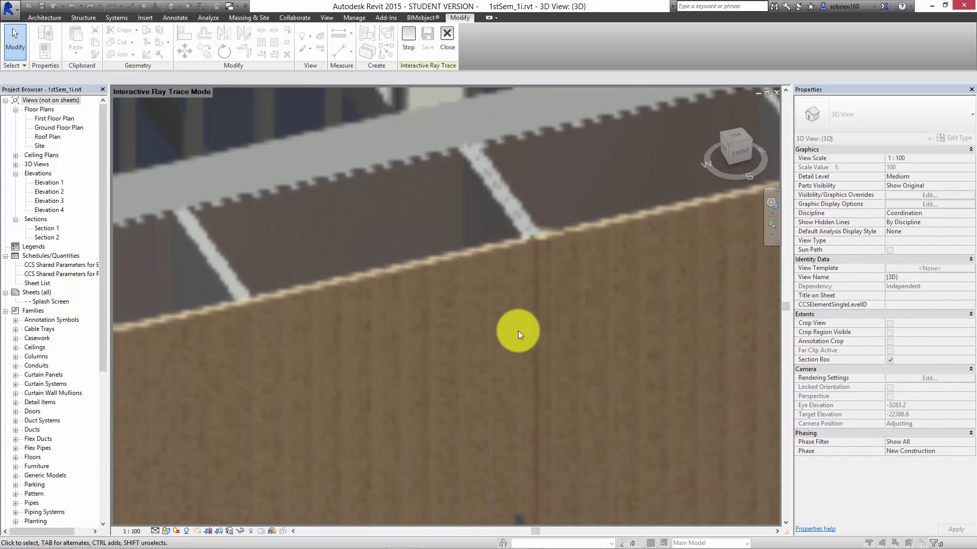
{"action": "mouse_move", "coordinate": [397, 250]}
{"action": "middle_mouse_down"}
{"action": "mouse_move", "coordinate": [427, 330]}
{"action": "mouse_move", "coordinate": [479, 406]}
{"action": "mouse_move", "coordinate": [349, 124]}
{"action": "mouse_move", "coordinate": [425, 159]}
{"action": "mouse_move", "coordinate": [584, 371]}
{"action": "mouse_move", "coordinate": [465, 386]}
{"action": "middle_mouse_up"}
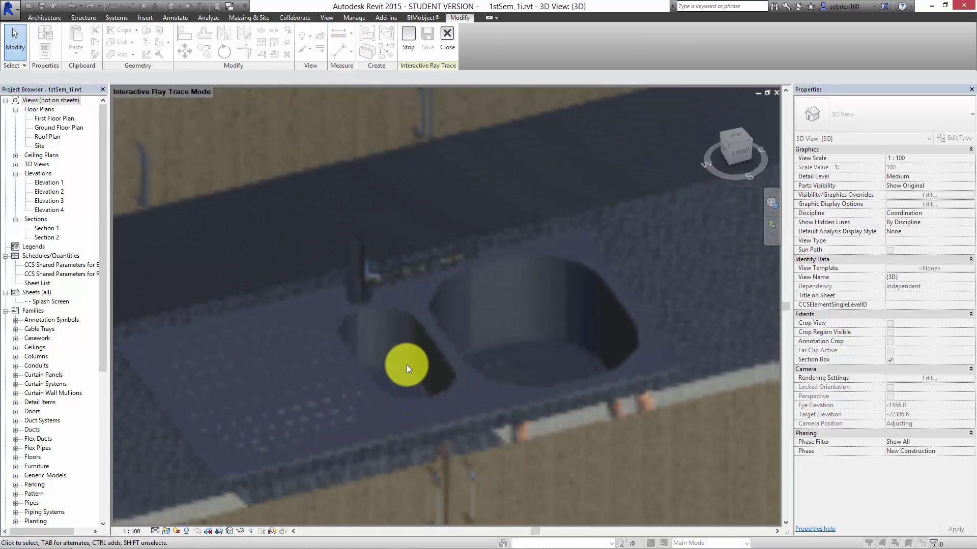
{"action": "scroll", "coordinate": [407, 365], "scroll_direction": "up", "scroll_amount": 2}
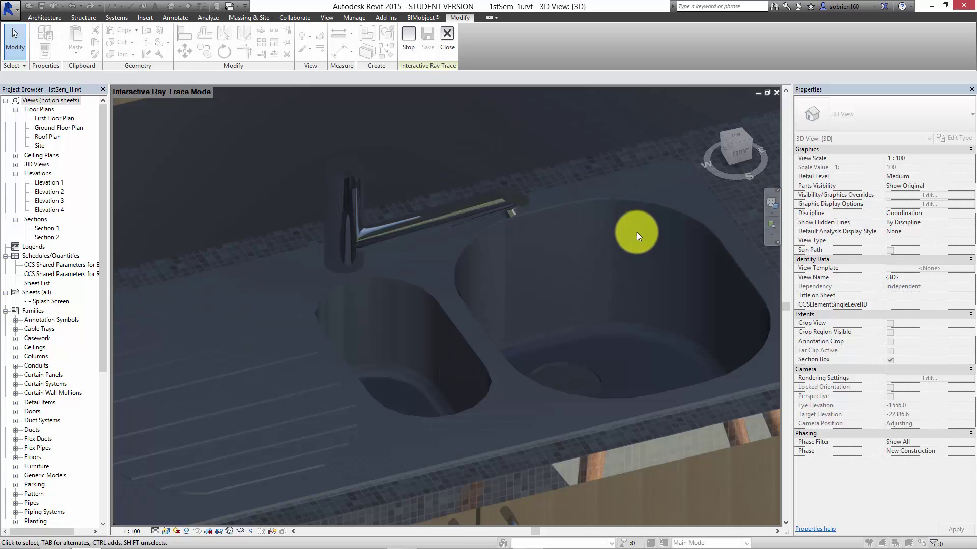
{"action": "left_click", "coordinate": [445, 36]}
Start a new in-place component in the Casework category for the counter's edge and name it Counter Ed.
{"action": "scroll", "coordinate": [505, 276], "scroll_direction": "down", "scroll_amount": 3}
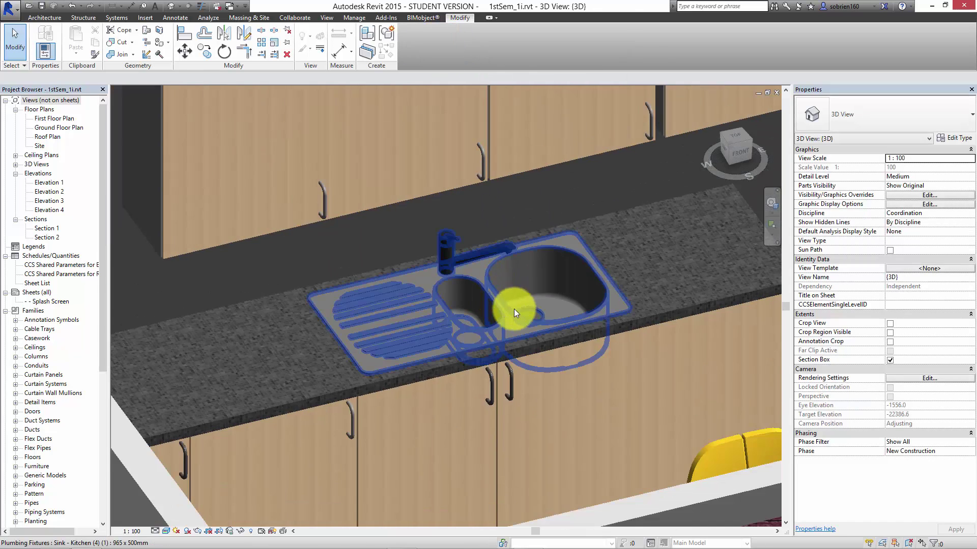
{"action": "middle_click_drag", "start_coordinate": [509, 244], "coordinate": [410, 301]}
{"action": "scroll", "coordinate": [411, 305], "scroll_direction": "up", "scroll_amount": 2}
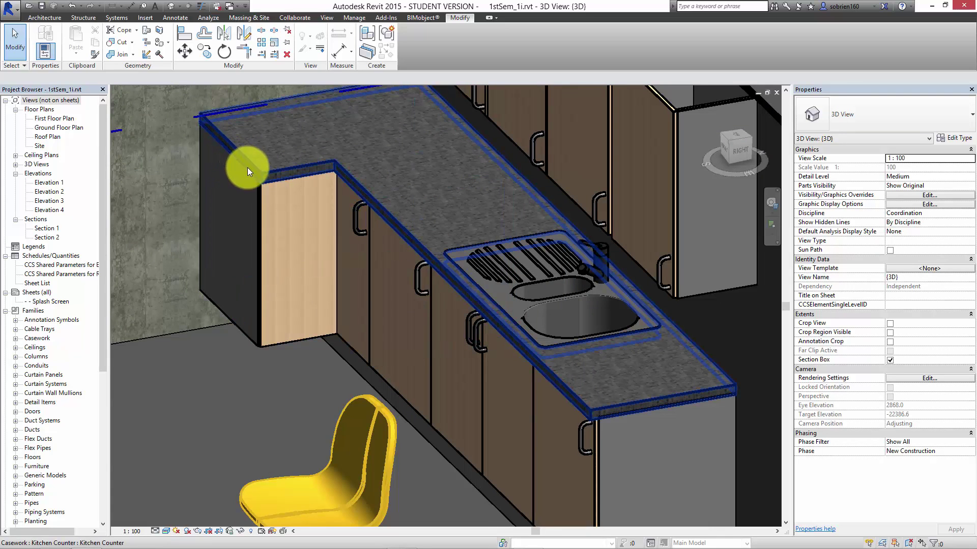
{"action": "scroll", "coordinate": [316, 180], "scroll_direction": "up", "scroll_amount": 5}
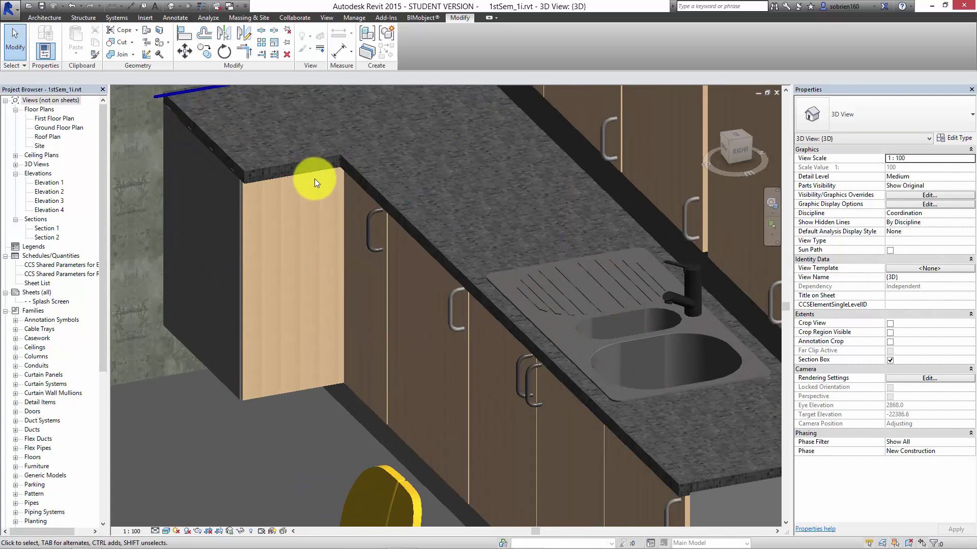
{"action": "scroll", "coordinate": [359, 152], "scroll_direction": "down", "scroll_amount": 5}
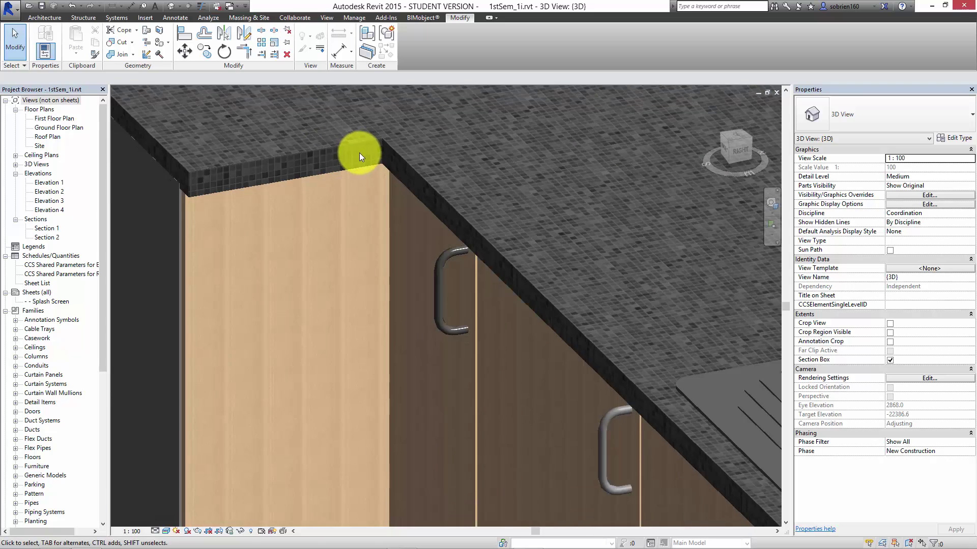
{"action": "middle_click_drag", "start_coordinate": [366, 224], "coordinate": [319, 203]}
{"action": "left_click", "coordinate": [43, 18]}
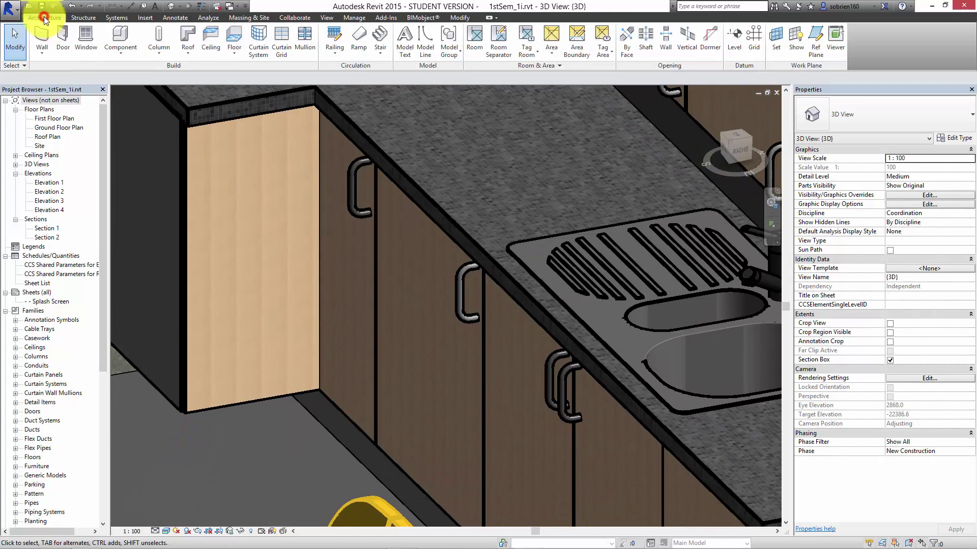
{"action": "left_click", "coordinate": [116, 46]}
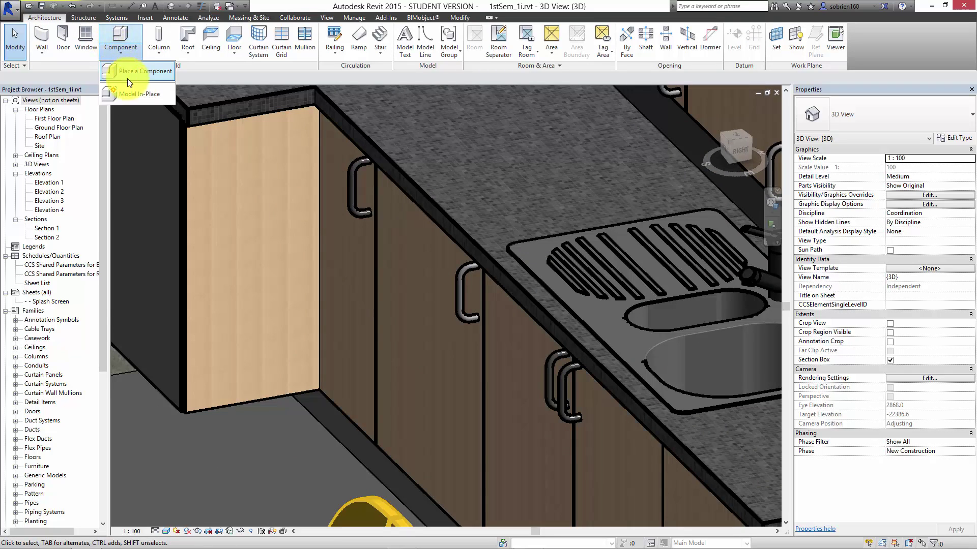
{"action": "left_click", "coordinate": [140, 93]}
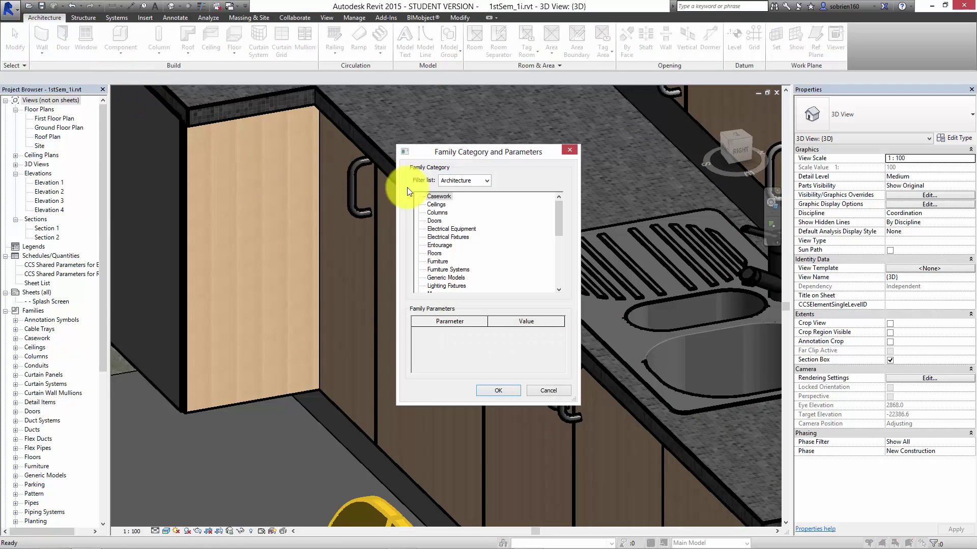
{"action": "left_click", "coordinate": [496, 391]}
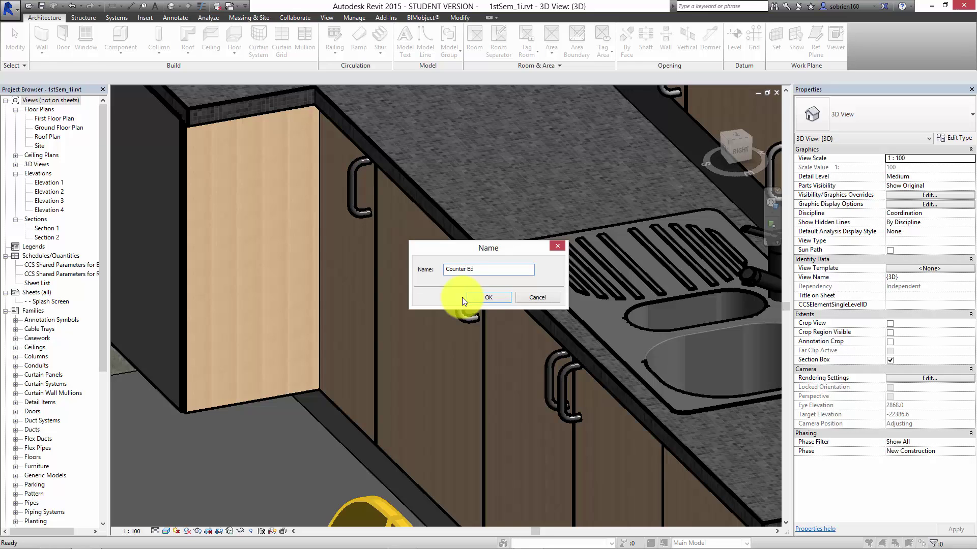
{"action": "left_click", "coordinate": [504, 296]}
Start a Sweep and pick the counter's exposed upper edges as its path, from the wall end around to the far end.
{"action": "scroll", "coordinate": [458, 299], "scroll_direction": "down", "scroll_amount": 2}
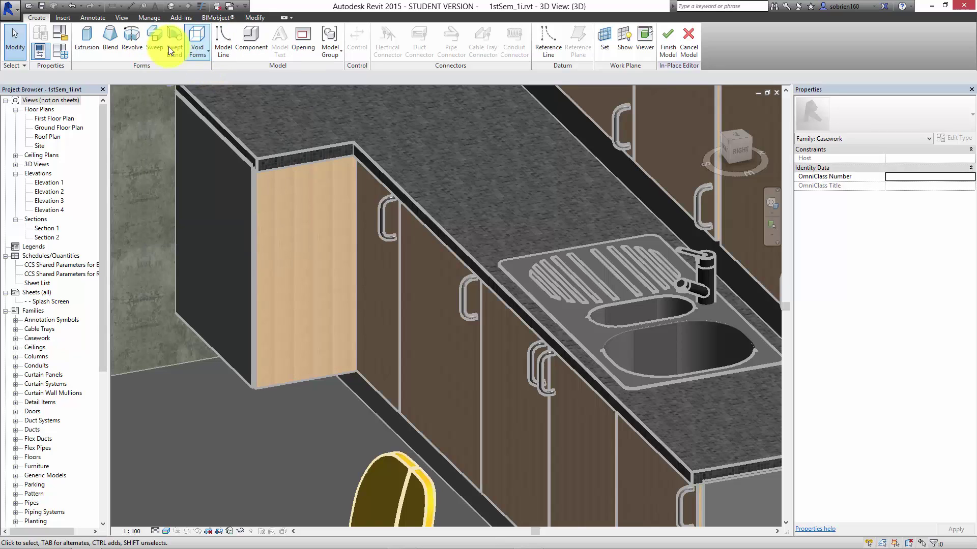
{"action": "left_click", "coordinate": [154, 39]}
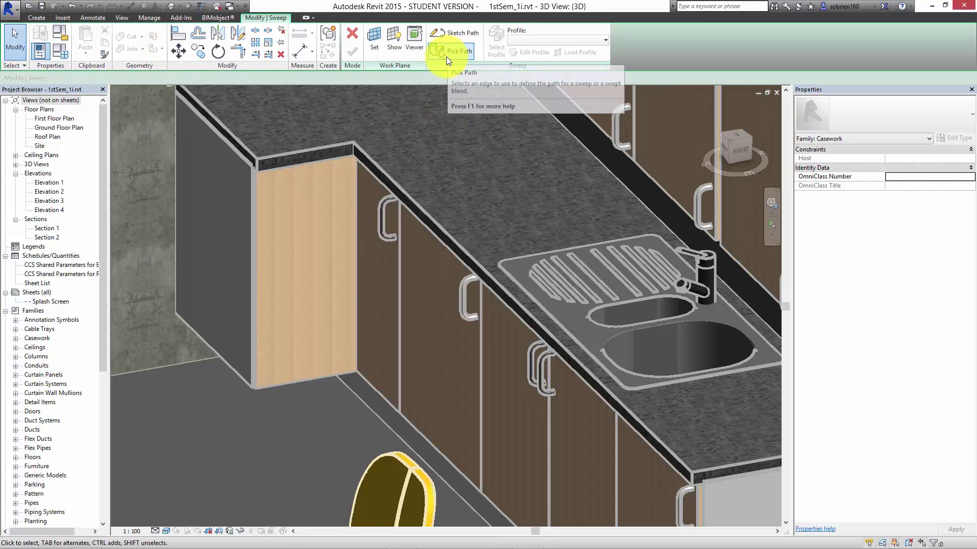
{"action": "left_click", "coordinate": [449, 52]}
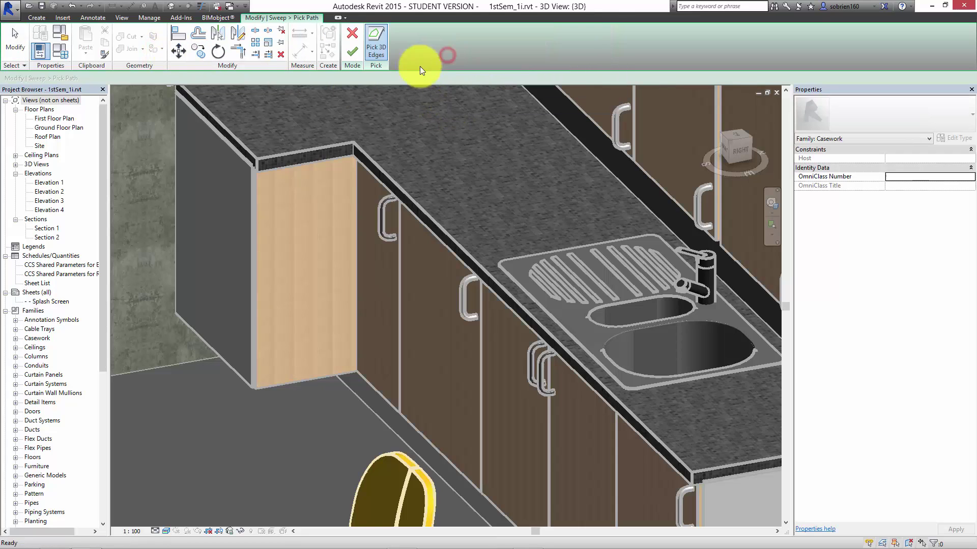
{"action": "left_click", "coordinate": [240, 141]}
{"action": "left_click", "coordinate": [282, 150]}
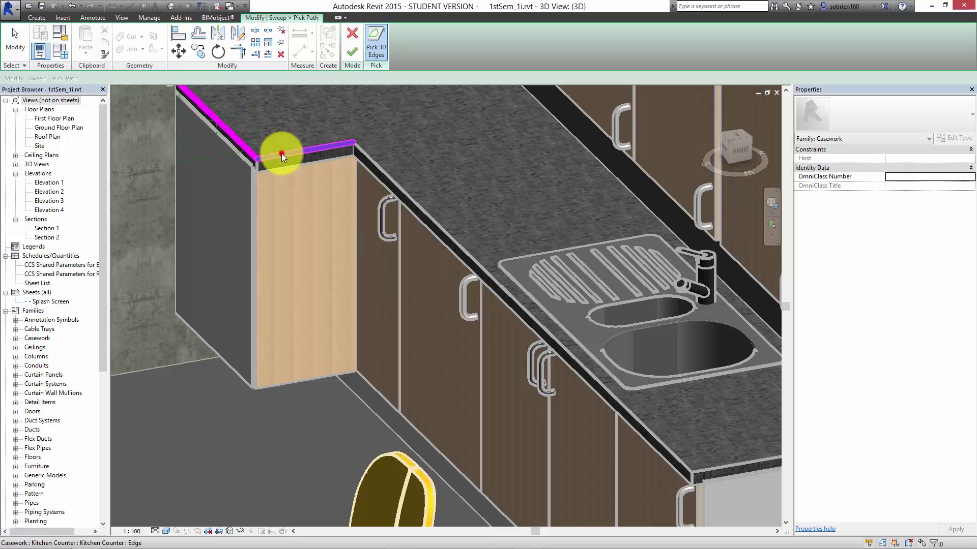
{"action": "left_click", "coordinate": [364, 153]}
{"action": "middle_click_drag", "start_coordinate": [556, 280], "coordinate": [451, 244]}
{"action": "left_click", "coordinate": [639, 417]}
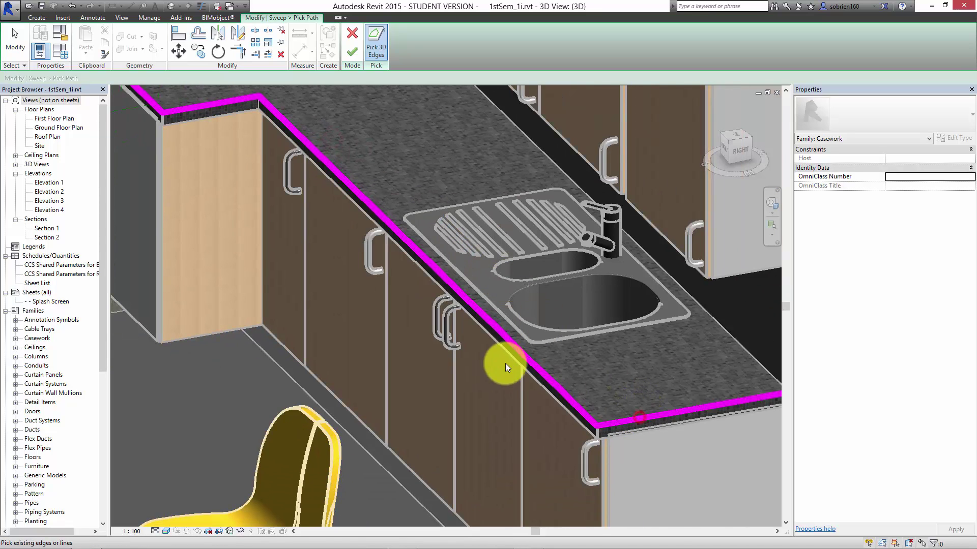
{"action": "scroll", "coordinate": [505, 366], "scroll_direction": "down", "scroll_amount": 2}
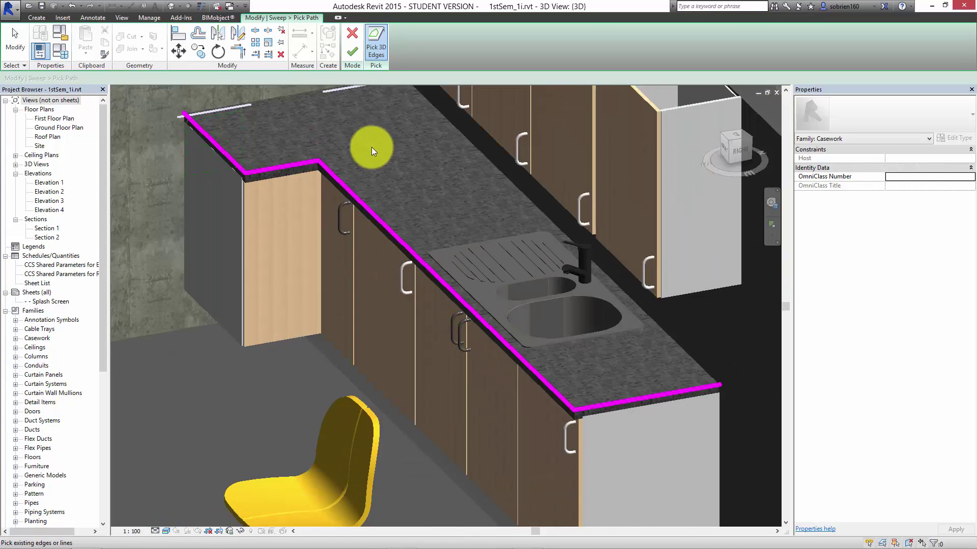
Display the model with thin lines and finish the sweep path, keeping the profile as By Sketch.
{"action": "left_click", "coordinate": [203, 8]}
{"action": "scroll", "coordinate": [292, 161], "scroll_direction": "up", "scroll_amount": 3}
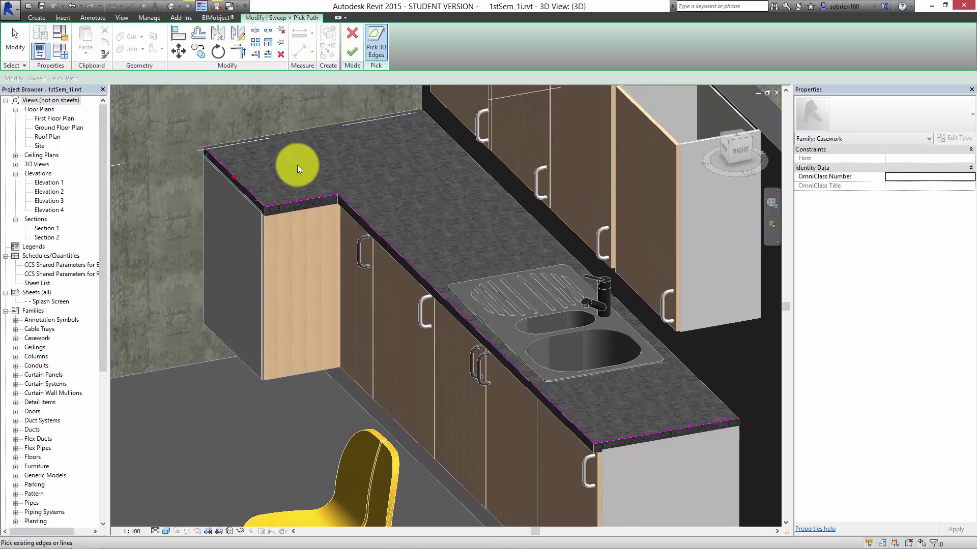
{"action": "scroll", "coordinate": [217, 178], "scroll_direction": "up", "scroll_amount": 3}
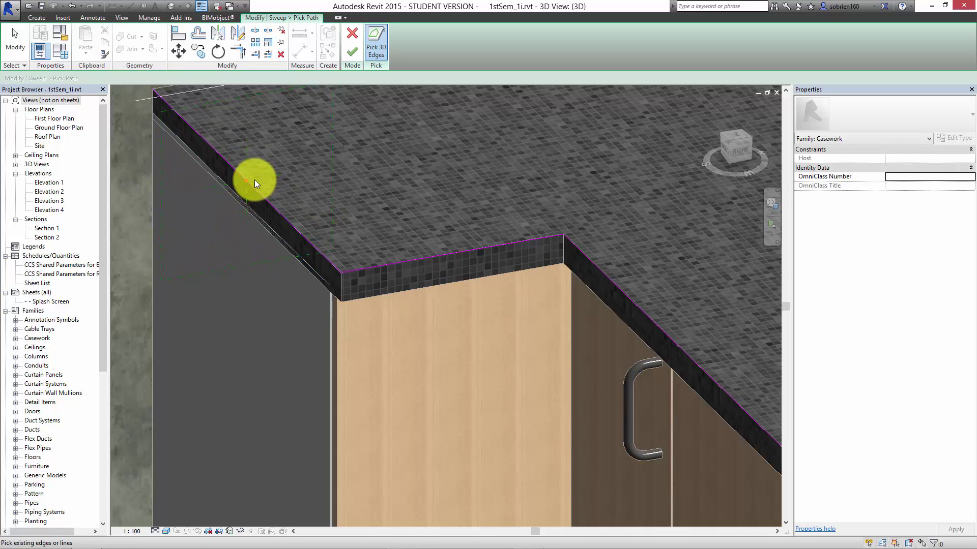
{"action": "left_click", "coordinate": [353, 54]}
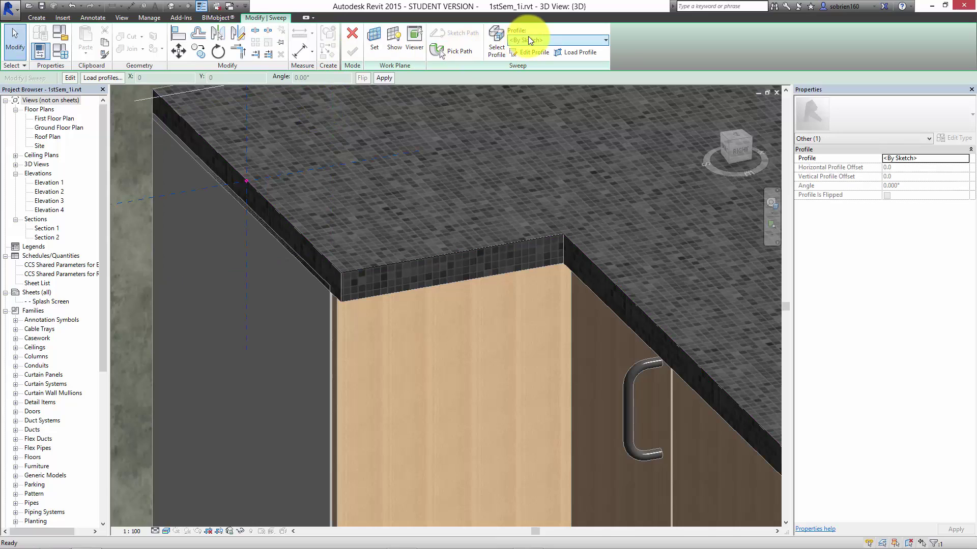
{"action": "left_click", "coordinate": [530, 41]}
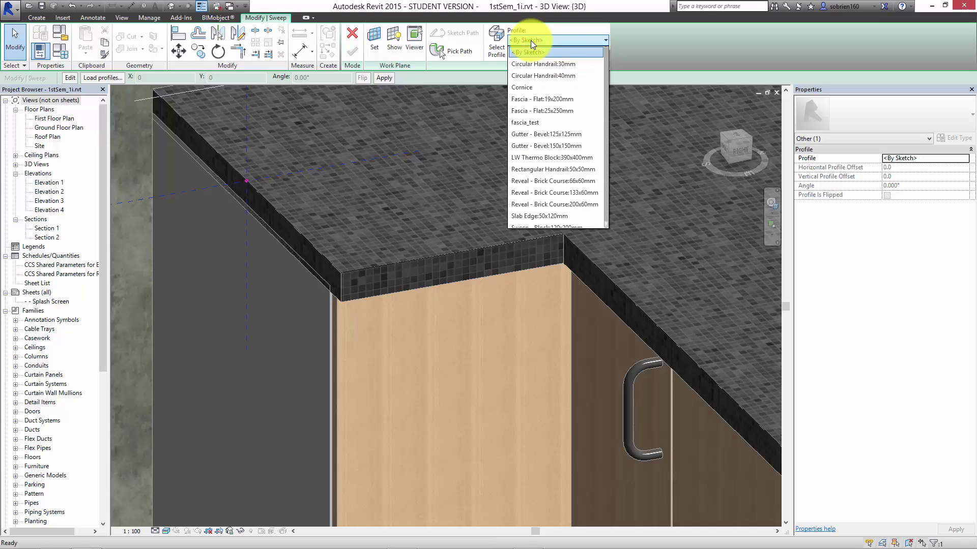
{"action": "left_click", "coordinate": [543, 30]}
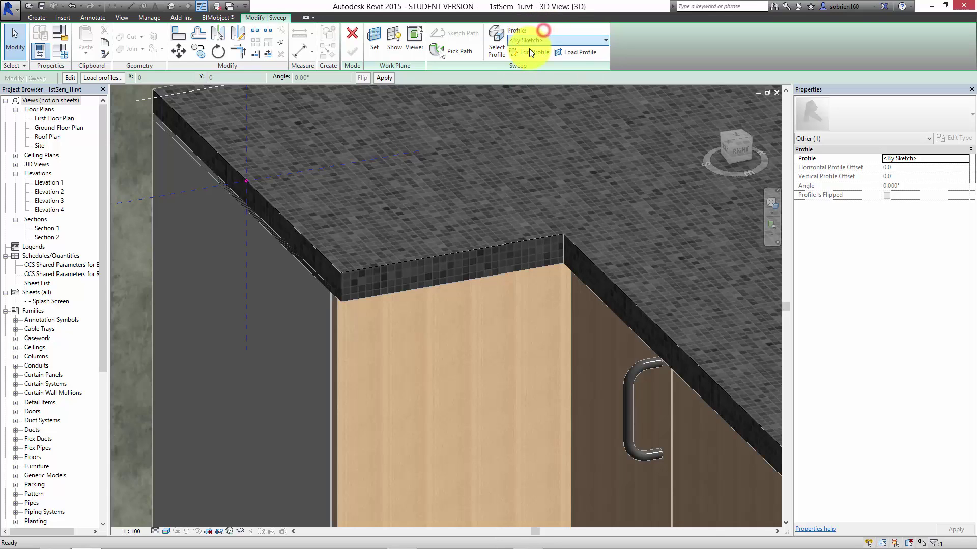
Sketch a closed half-round sweep profile on the counter's outer edge, with a start-end-radius arc closed by a vertical line.
{"action": "left_click", "coordinate": [529, 50]}
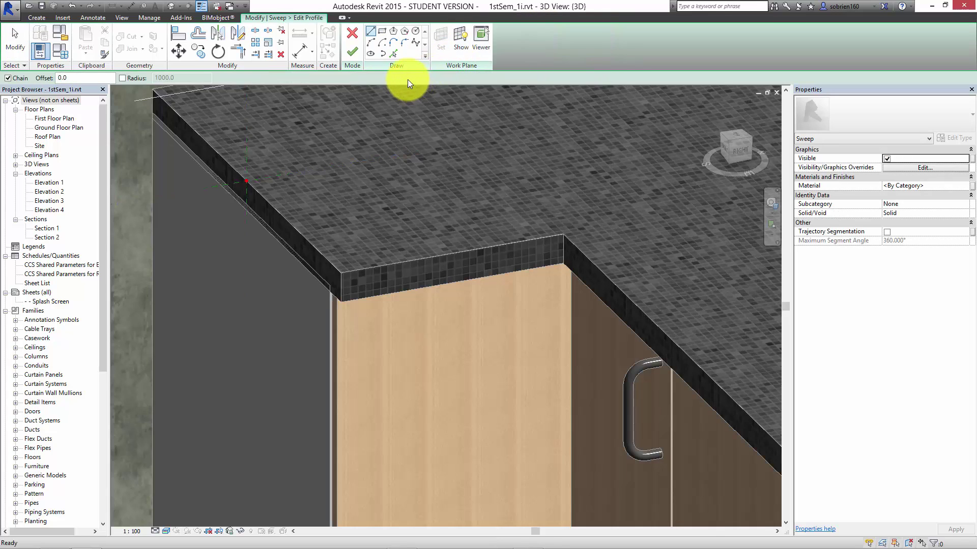
{"action": "left_click", "coordinate": [370, 43]}
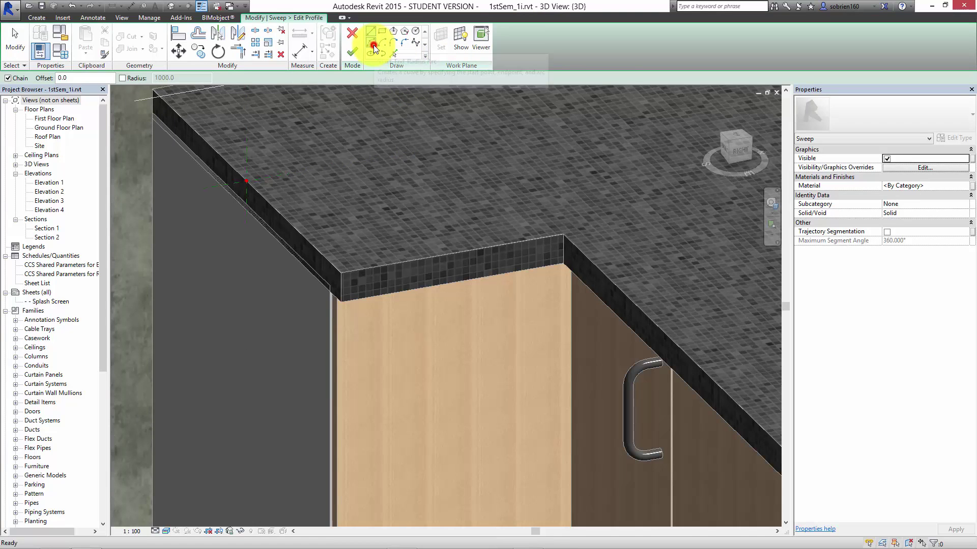
{"action": "scroll", "coordinate": [241, 175], "scroll_direction": "up", "scroll_amount": 4}
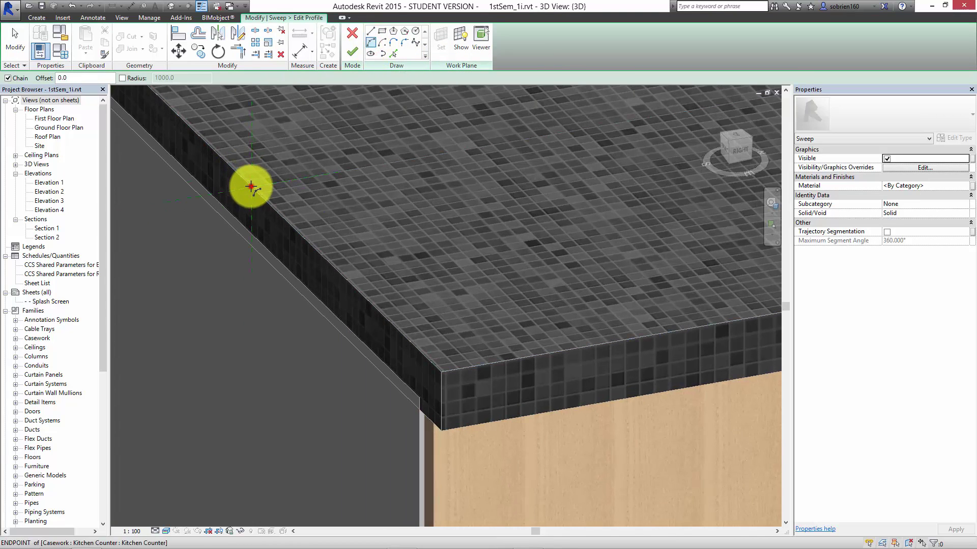
{"action": "left_click", "coordinate": [251, 186]}
{"action": "left_click", "coordinate": [251, 234]}
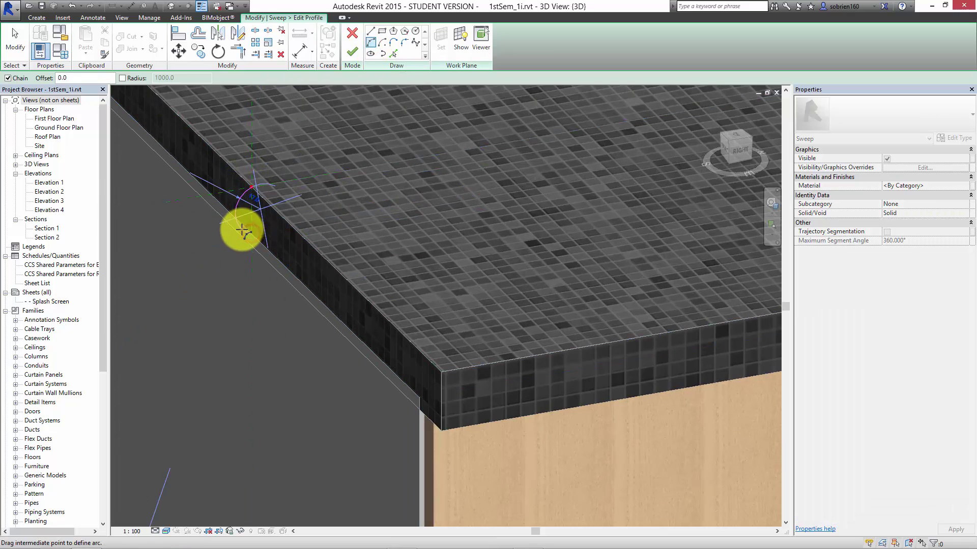
{"action": "left_click", "coordinate": [231, 224]}
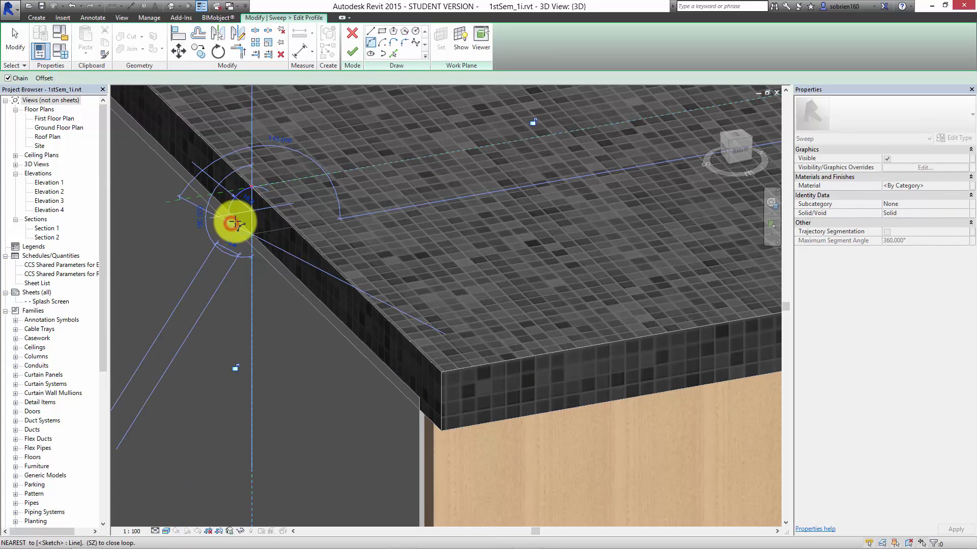
{"action": "left_click", "coordinate": [252, 234]}
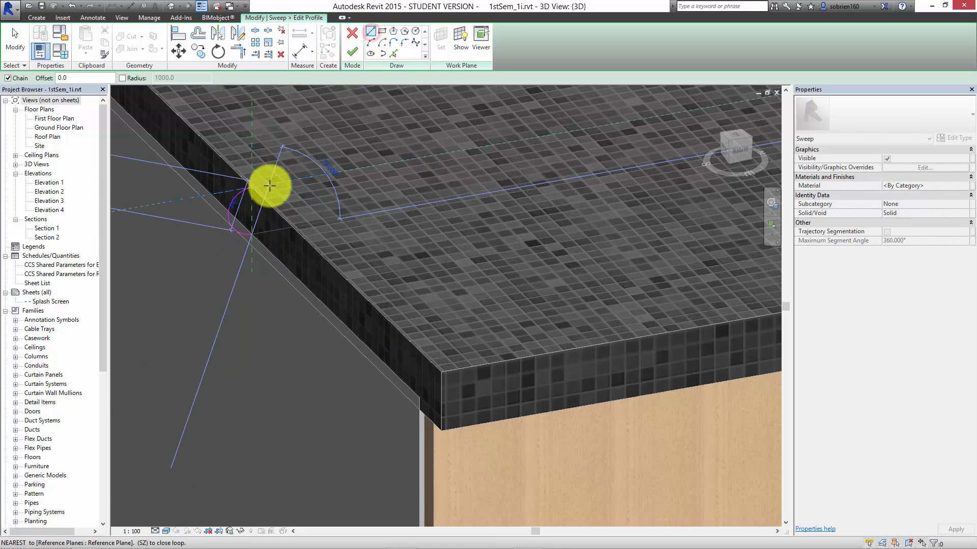
{"action": "left_click", "coordinate": [252, 187]}
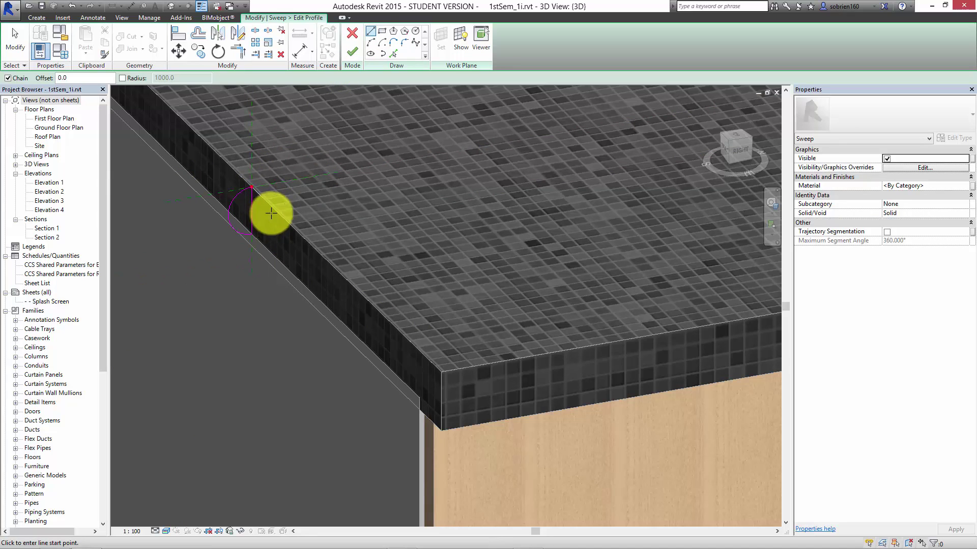
{"action": "scroll", "coordinate": [330, 145], "scroll_direction": "down", "scroll_amount": 2}
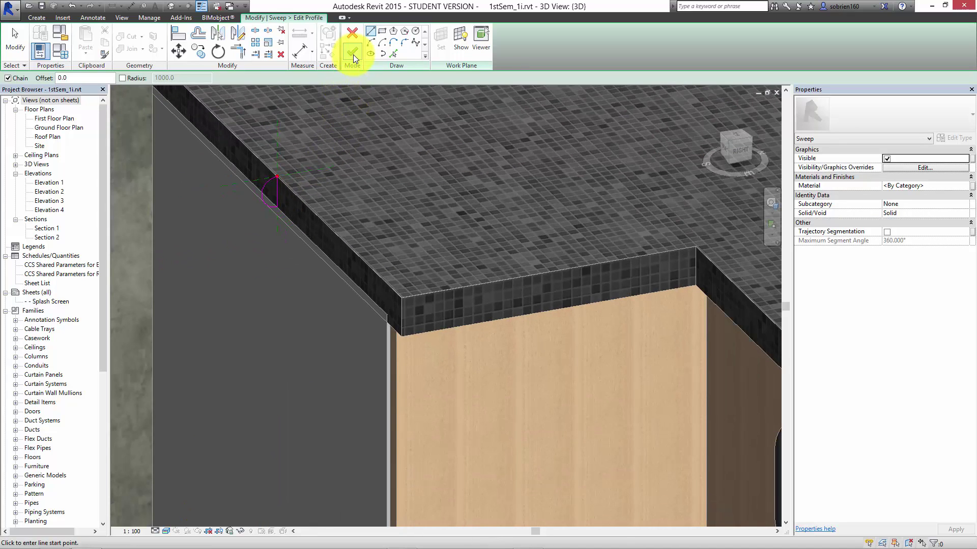
Assign the material Tile, Mosaic, Gray to the sweep, then finish the profile and the sweep.
{"action": "left_click", "coordinate": [960, 189]}
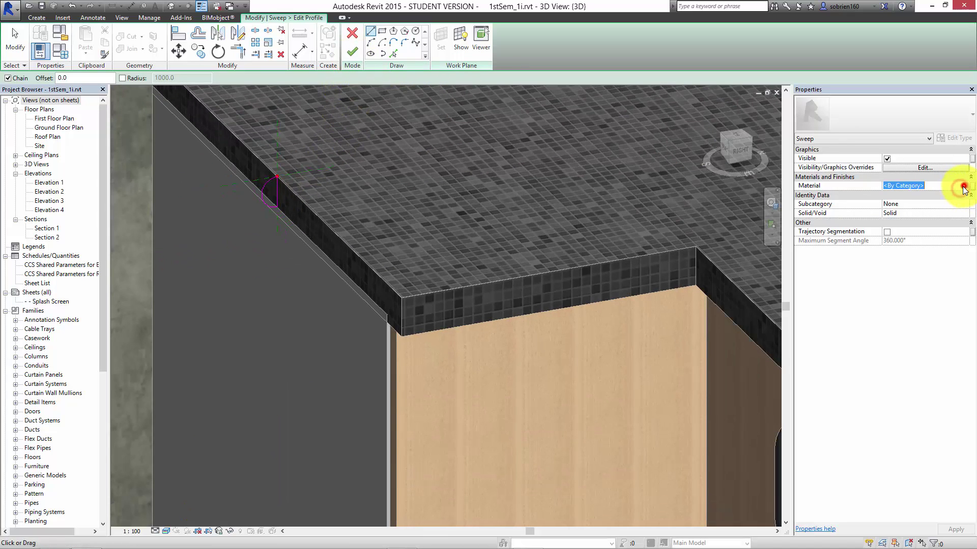
{"action": "left_click", "coordinate": [964, 187]}
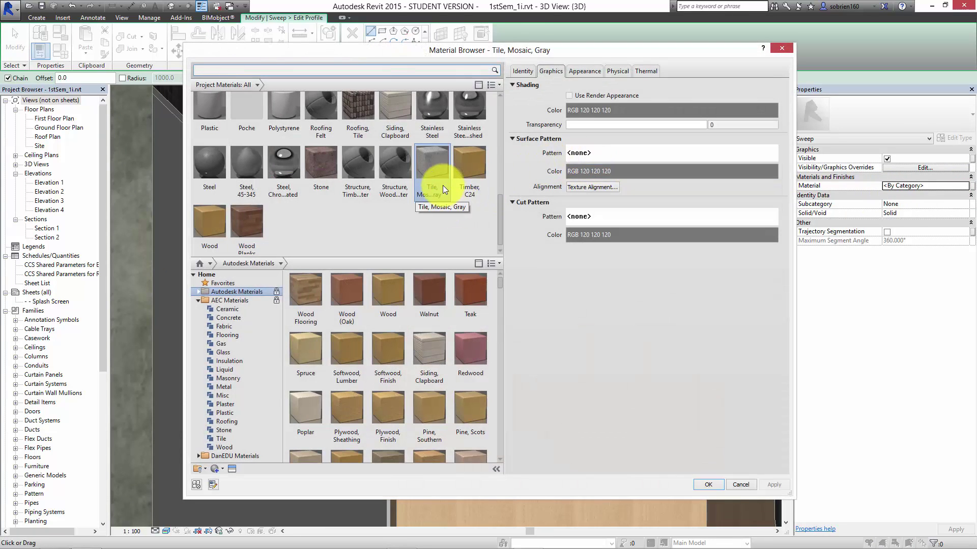
{"action": "double_click", "coordinate": [443, 187]}
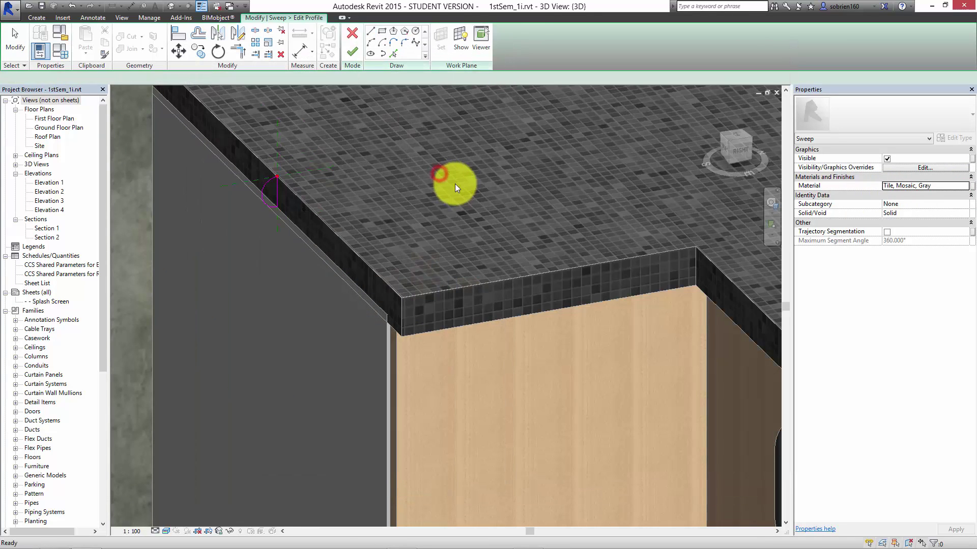
{"action": "left_click", "coordinate": [355, 57]}
{"action": "left_click", "coordinate": [356, 57]}
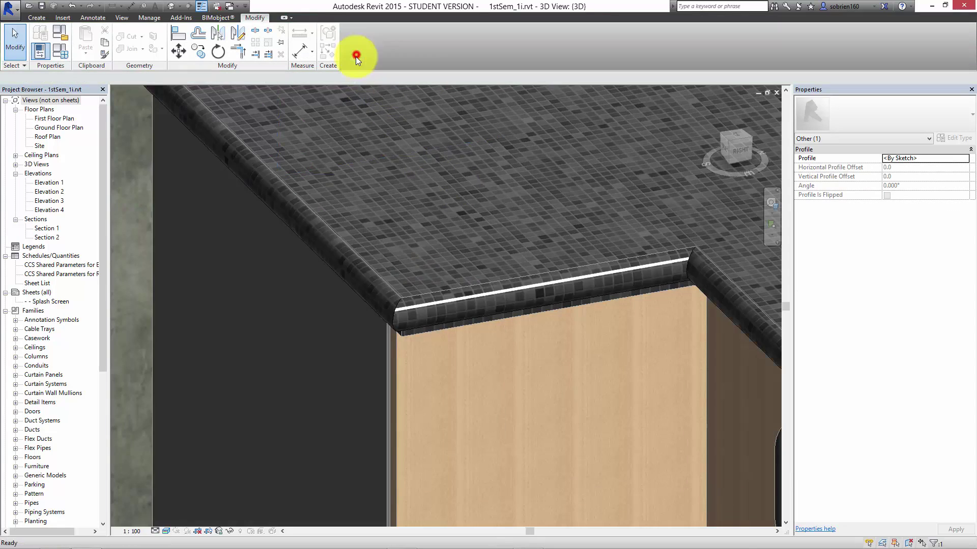
{"action": "left_click", "coordinate": [472, 416]}
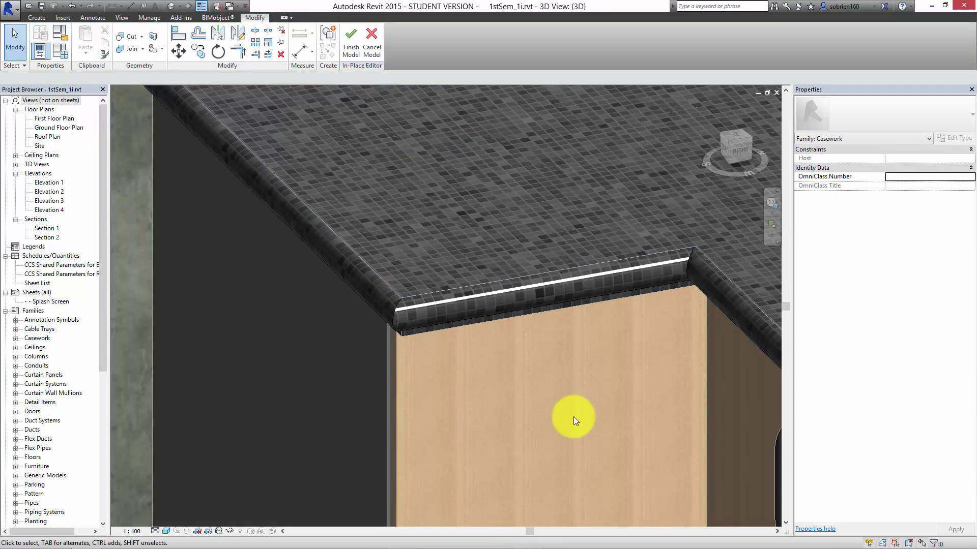
Check the rounded trim along the counter's far end and finish the in-place model.
{"action": "middle_click_drag", "start_coordinate": [575, 417], "coordinate": [626, 511], "text": "shift"}
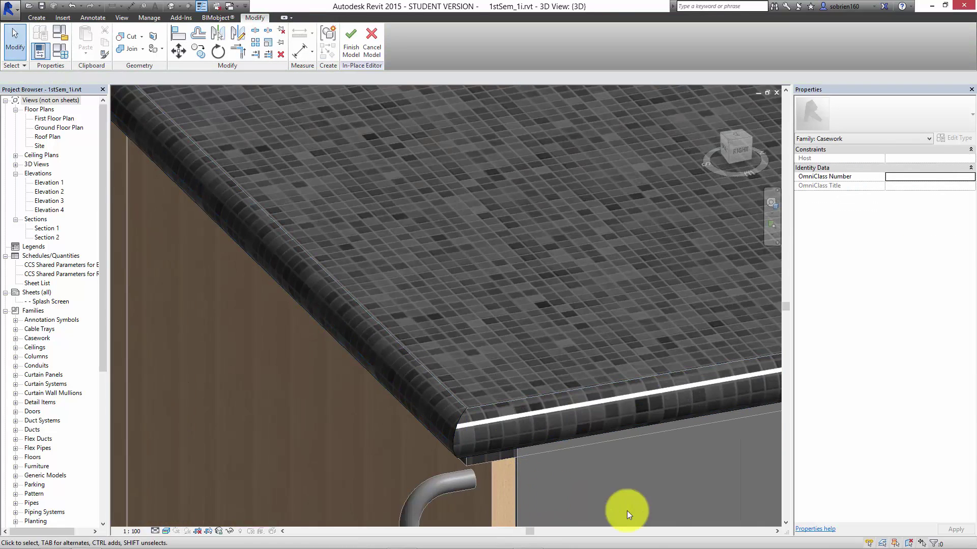
{"action": "middle_click_drag", "start_coordinate": [297, 400], "coordinate": [359, 408]}
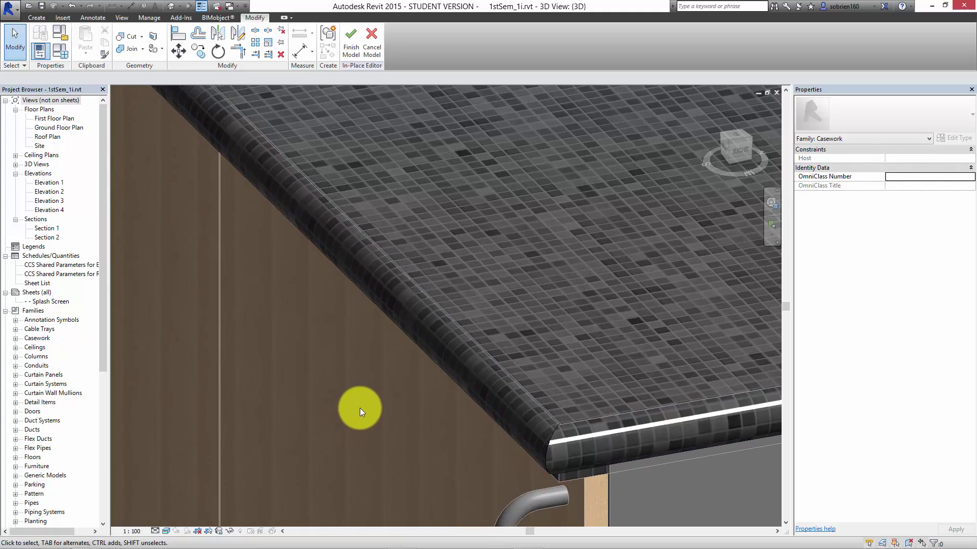
{"action": "scroll", "coordinate": [359, 406], "scroll_direction": "down", "scroll_amount": 2}
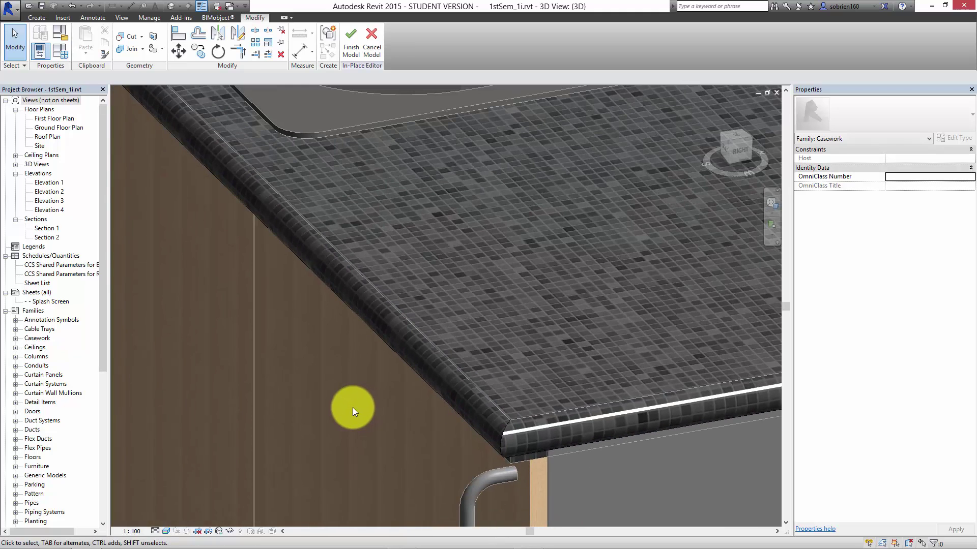
{"action": "left_click", "coordinate": [348, 57]}
Open the Ground Floor Plan and examine how the counter's edge trim is drawn around the kitchen counter.
{"action": "scroll", "coordinate": [336, 183], "scroll_direction": "down", "scroll_amount": 5}
{"action": "middle_click_drag", "start_coordinate": [304, 226], "coordinate": [515, 406]}
{"action": "left_click", "coordinate": [517, 433]}
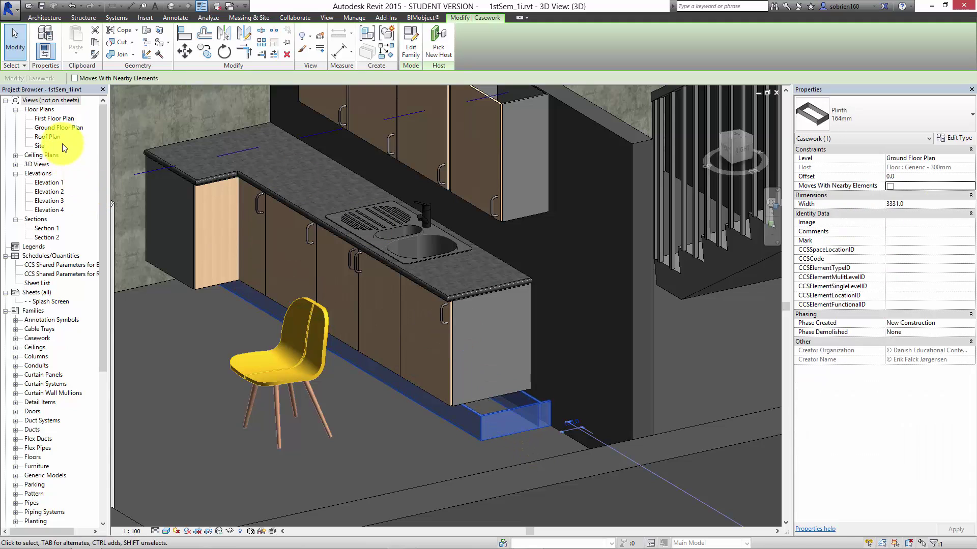
{"action": "double_click", "coordinate": [44, 127]}
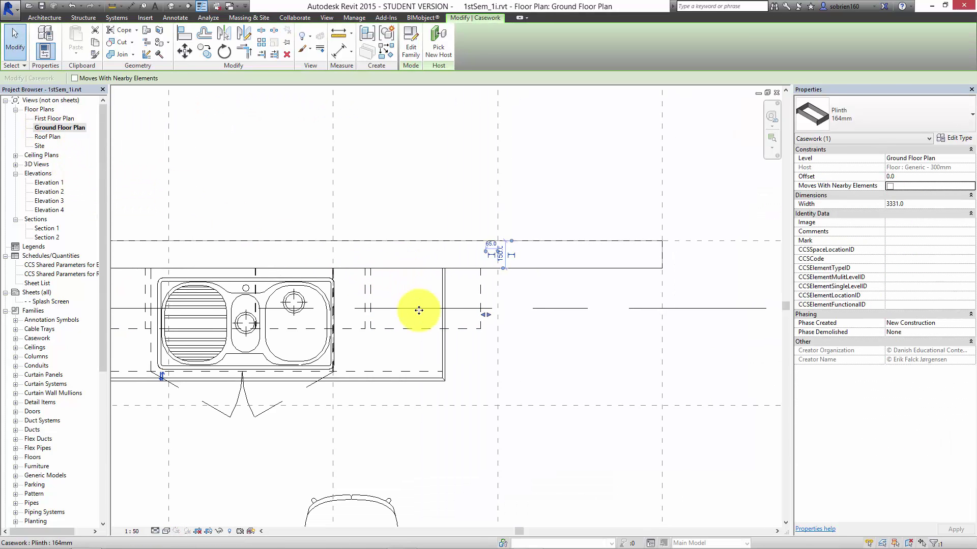
{"action": "scroll", "coordinate": [508, 336], "scroll_direction": "down", "scroll_amount": 2}
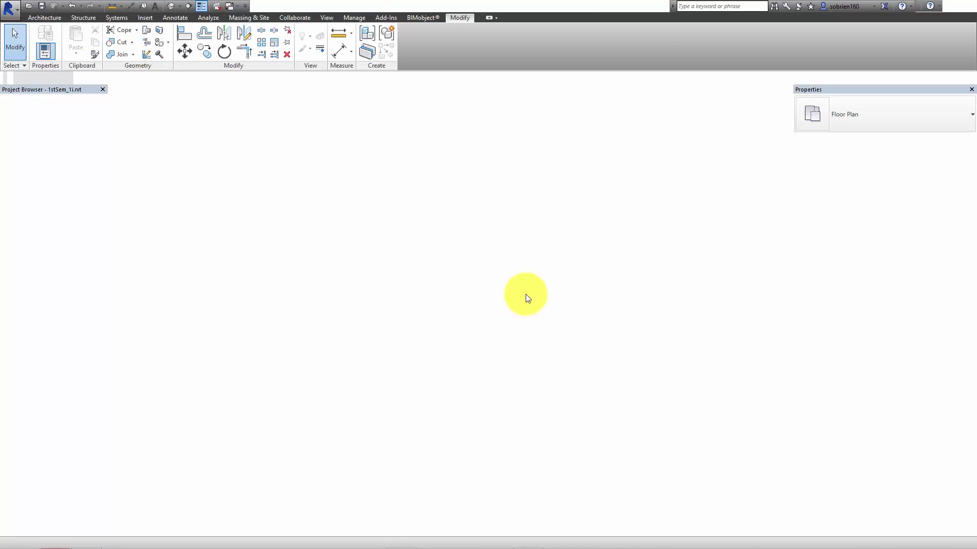
{"action": "left_click", "coordinate": [517, 321]}
{"action": "scroll", "coordinate": [517, 321], "scroll_direction": "down", "scroll_amount": 3}
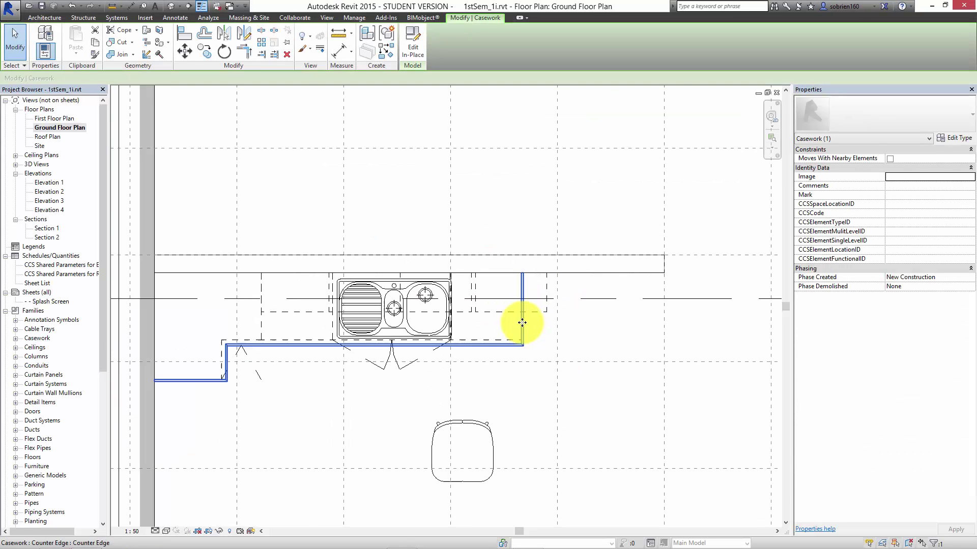
{"action": "left_click", "coordinate": [504, 337]}
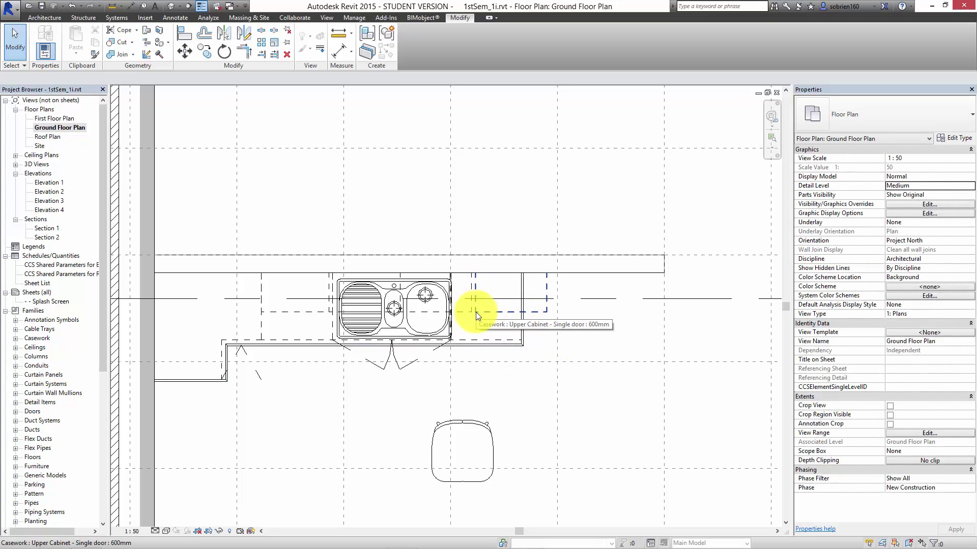
{"action": "scroll", "coordinate": [475, 315], "scroll_direction": "up", "scroll_amount": 1}
{"action": "scroll", "coordinate": [475, 326], "scroll_direction": "up", "scroll_amount": 3}
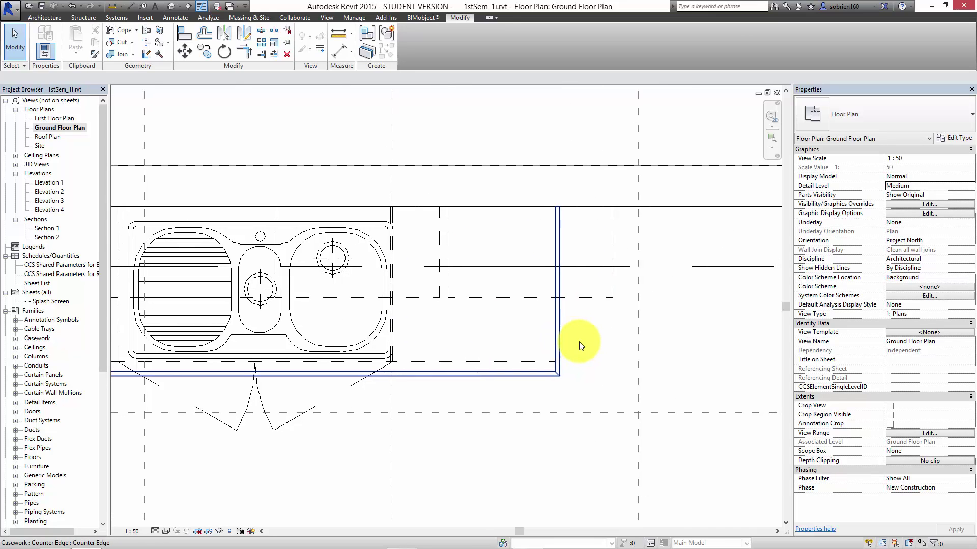
{"action": "middle_click_drag", "start_coordinate": [579, 341], "coordinate": [547, 330]}
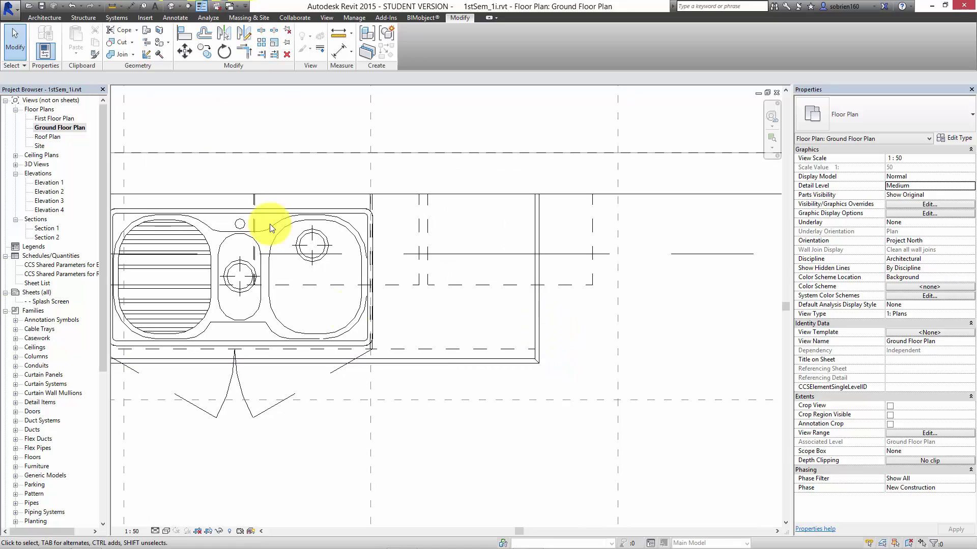
{"action": "scroll", "coordinate": [531, 341], "scroll_direction": "down", "scroll_amount": 2}
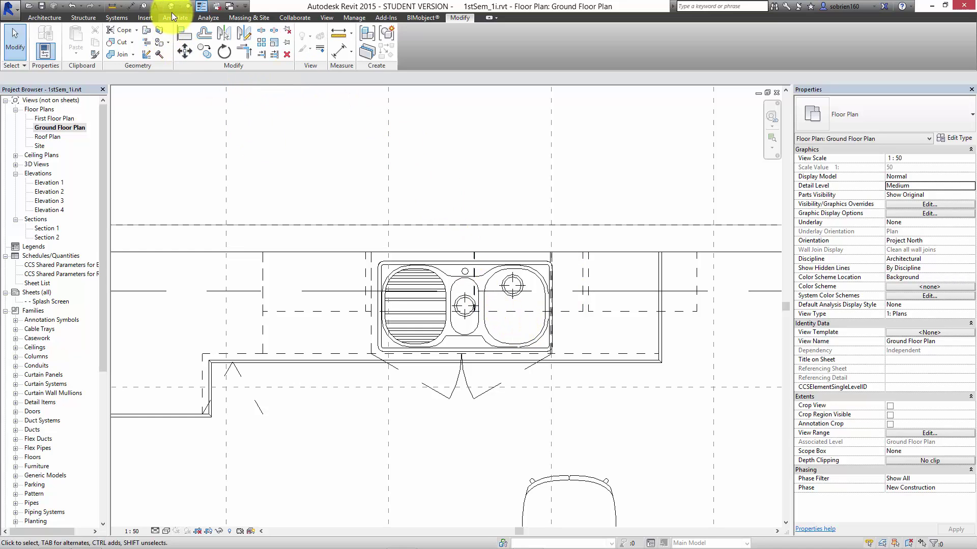
Tile the floor plan and 3D view windows side by side, with the kitchen counter in view in 3D.
{"action": "key", "text": "w"}
{"action": "key", "text": "t"}
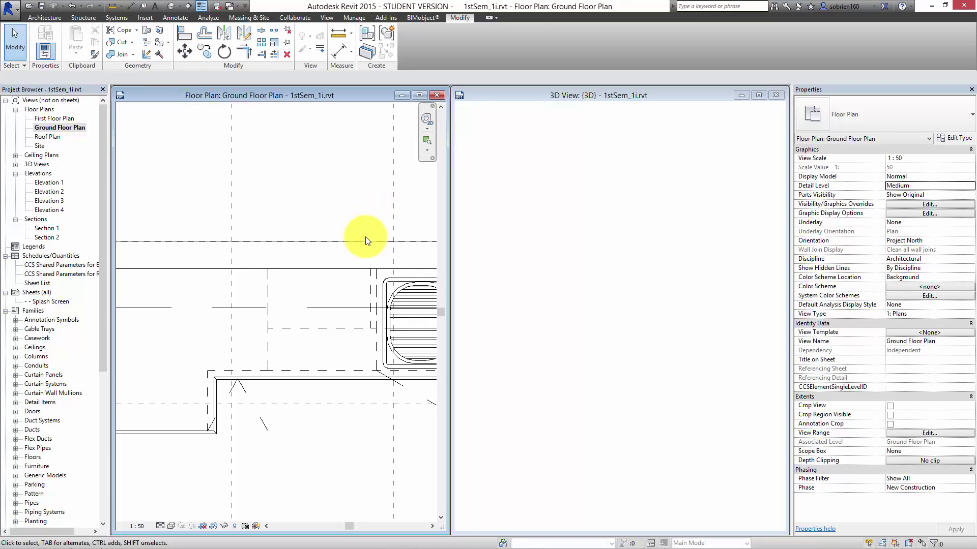
{"action": "middle_click_drag", "start_coordinate": [591, 295], "coordinate": [526, 315]}
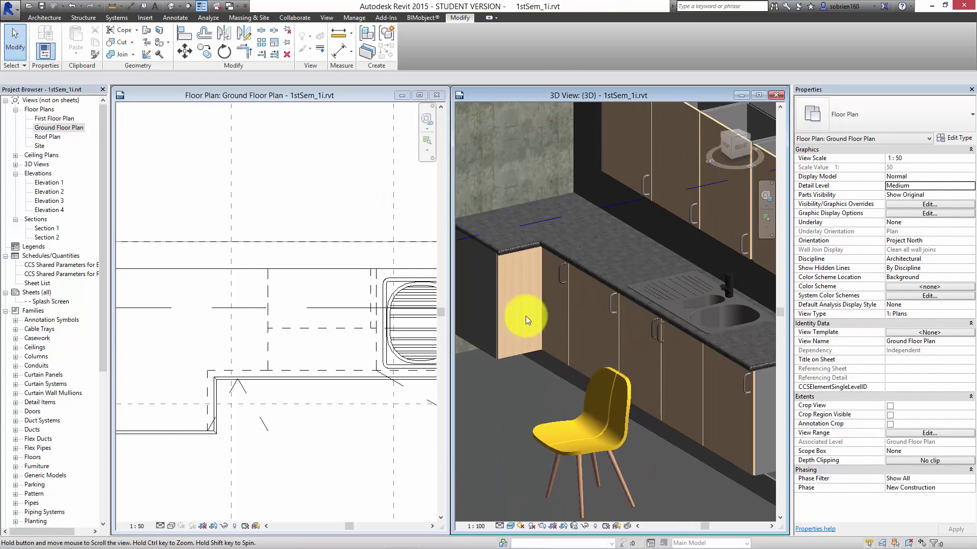
Undo the whole counter edge sweep and its in-place component back into the ray trace preview, then close the ray trace mode.
{"action": "left_click", "coordinate": [72, 6]}
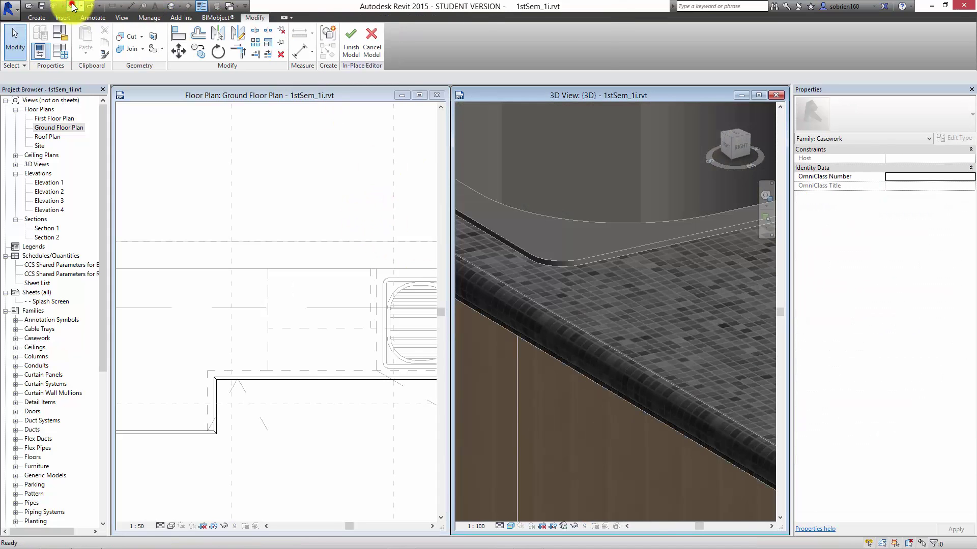
{"action": "left_click", "coordinate": [73, 6]}
{"action": "left_click", "coordinate": [74, 6]}
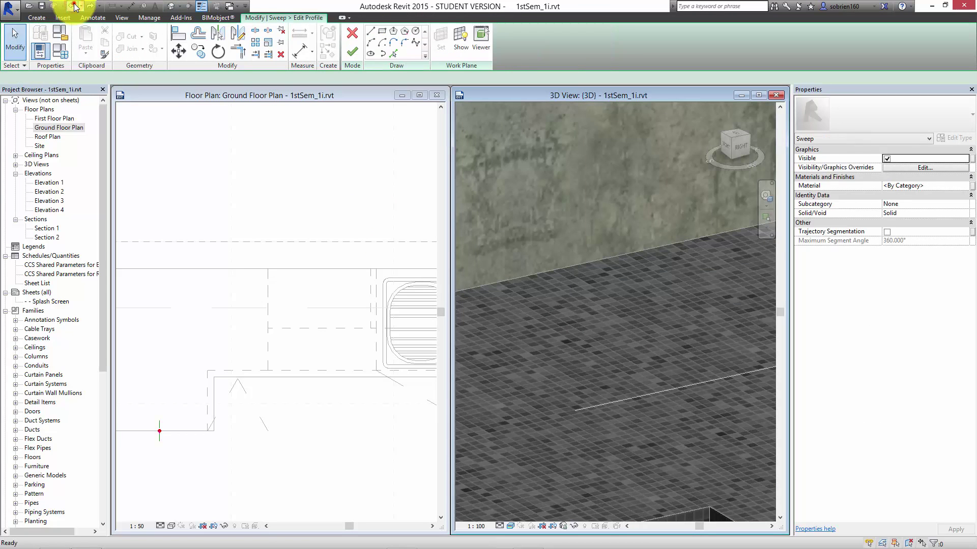
{"action": "left_click", "coordinate": [74, 6]}
{"action": "left_click", "coordinate": [74, 7]}
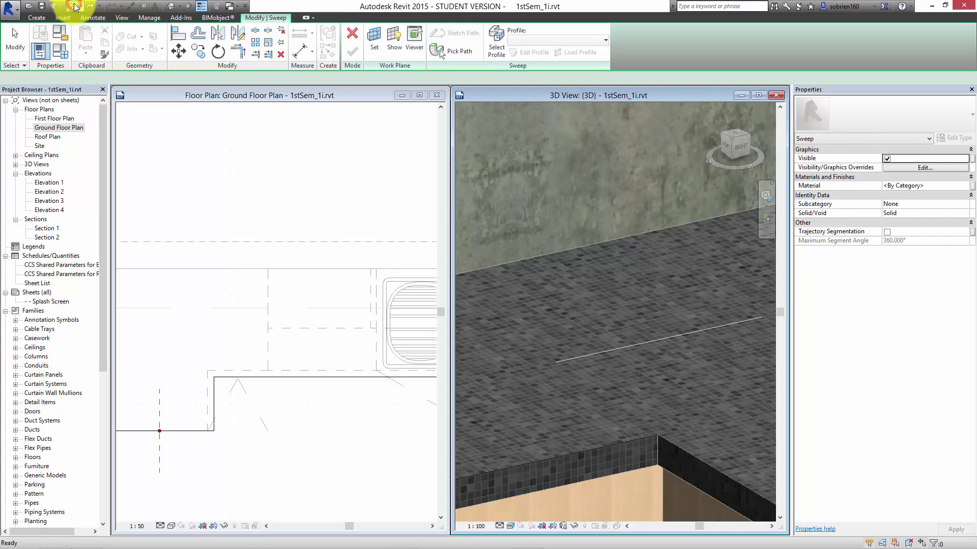
{"action": "left_click", "coordinate": [74, 6]}
{"action": "left_click", "coordinate": [73, 6]}
{"action": "left_click", "coordinate": [74, 6]}
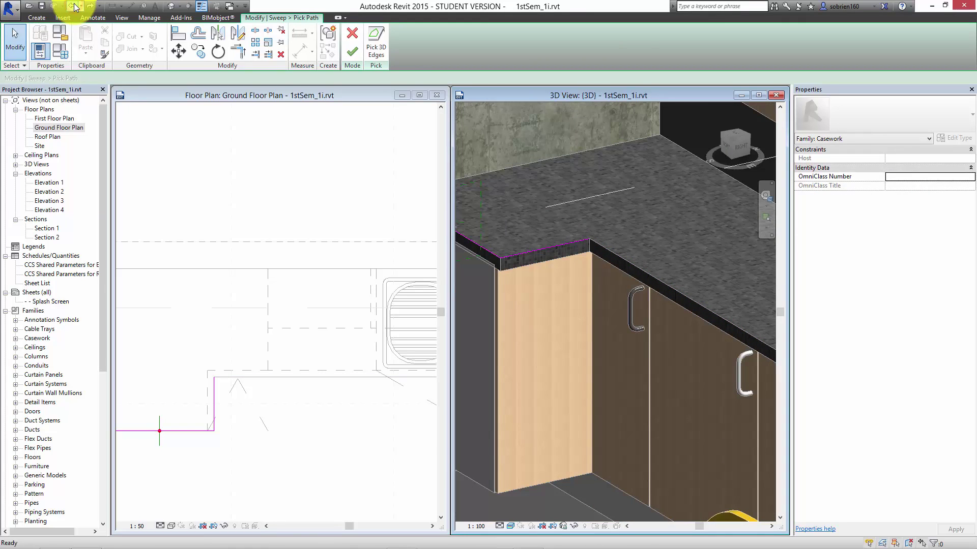
{"action": "left_click", "coordinate": [74, 6]}
{"action": "left_click", "coordinate": [73, 6]}
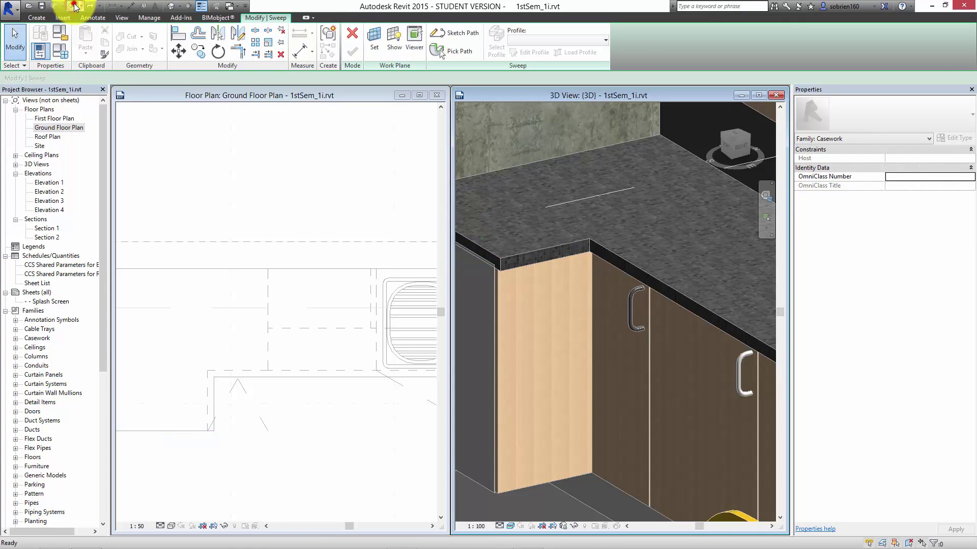
{"action": "left_click", "coordinate": [74, 6]}
{"action": "left_click", "coordinate": [74, 6]}
{"action": "left_click", "coordinate": [74, 6]}
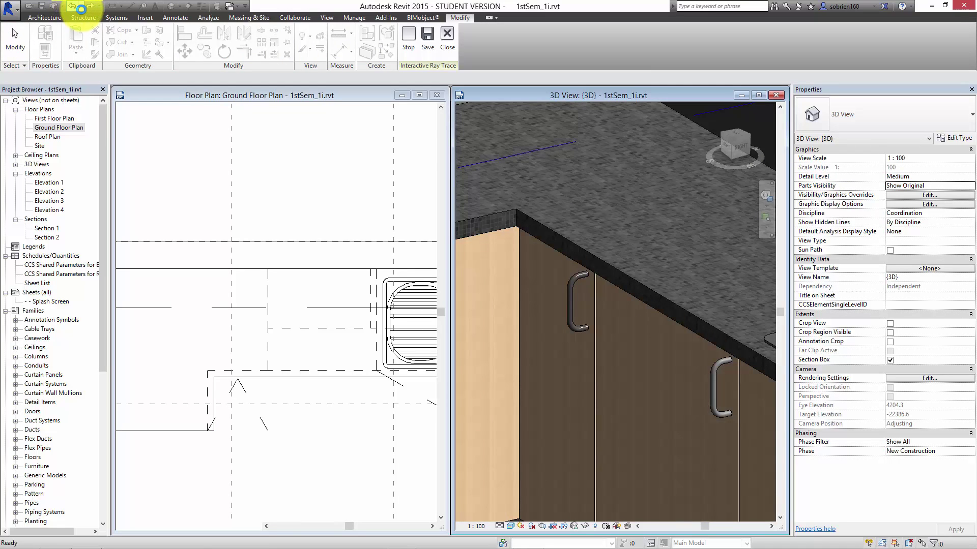
{"action": "left_click", "coordinate": [81, 10]}
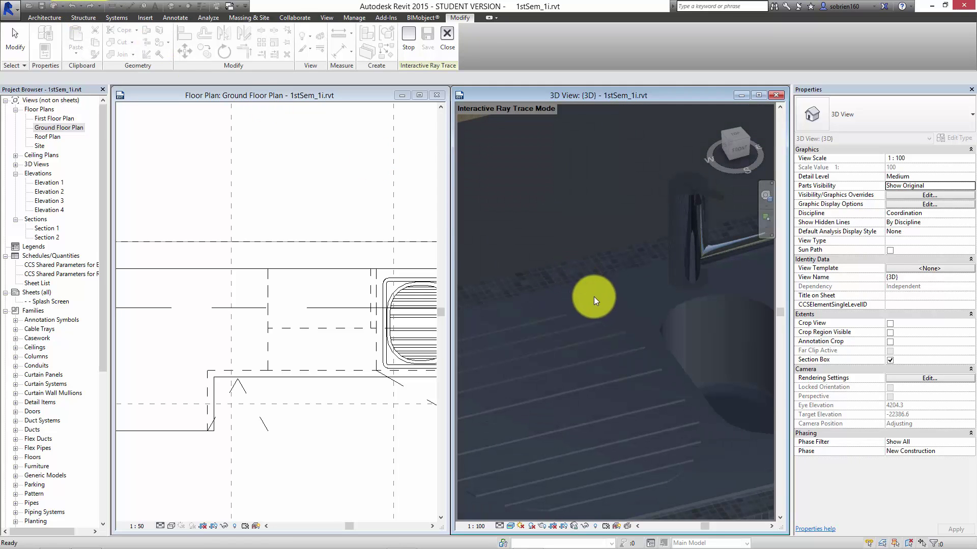
{"action": "left_click", "coordinate": [448, 38]}
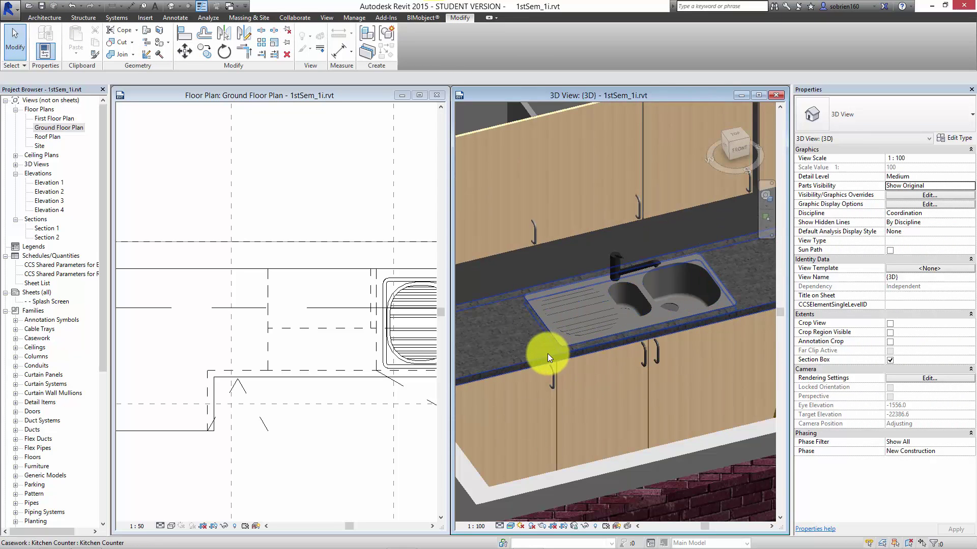
Delete the in-place kitchen counter around the sink in the 3D view.
{"action": "left_click", "coordinate": [546, 355]}
{"action": "key", "text": "Delete"}
{"action": "middle_click_drag", "start_coordinate": [562, 357], "coordinate": [582, 307]}
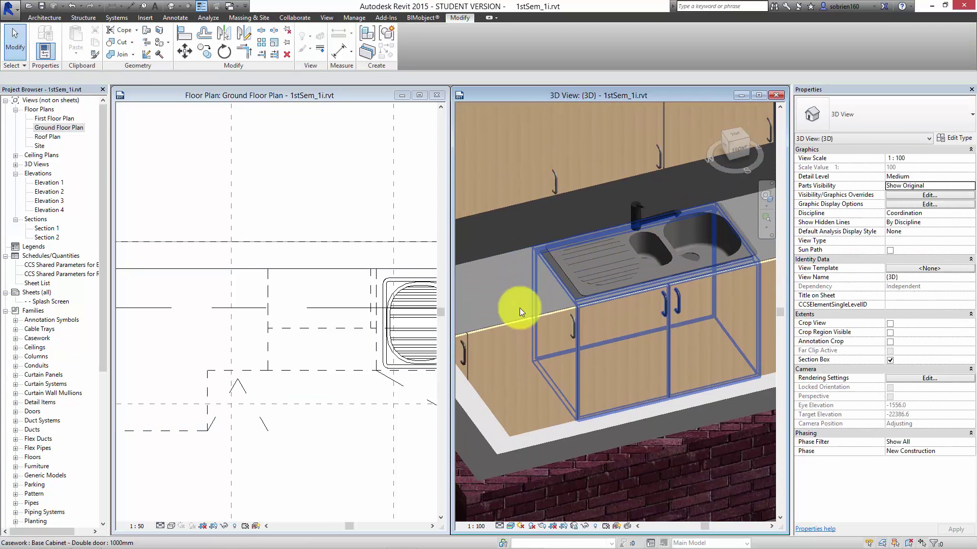
Start an in-place model in the Casework category from the Ground Floor Plan, accepting the default name.
{"action": "left_click", "coordinate": [312, 441]}
{"action": "scroll", "coordinate": [316, 436], "scroll_direction": "down", "scroll_amount": 4}
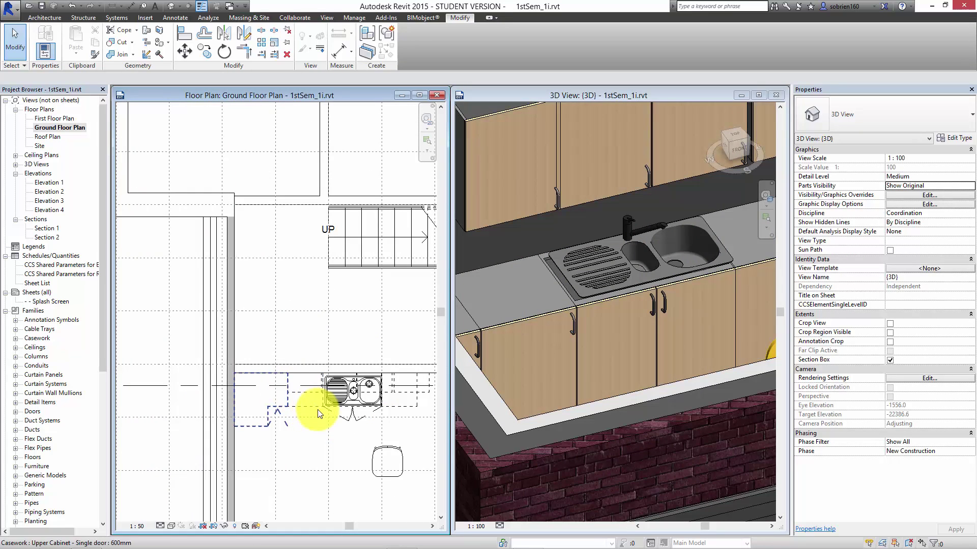
{"action": "scroll", "coordinate": [317, 413], "scroll_direction": "up", "scroll_amount": 3}
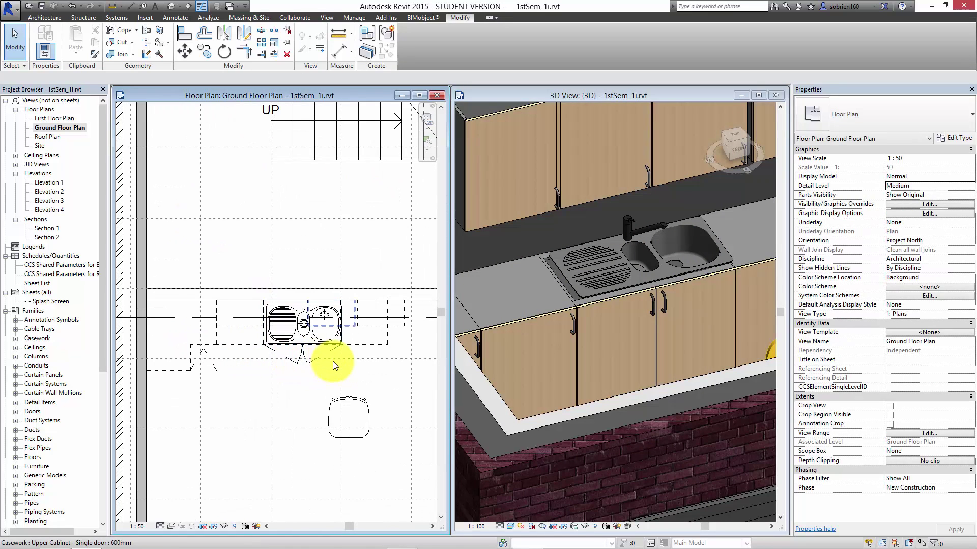
{"action": "left_click", "coordinate": [45, 17]}
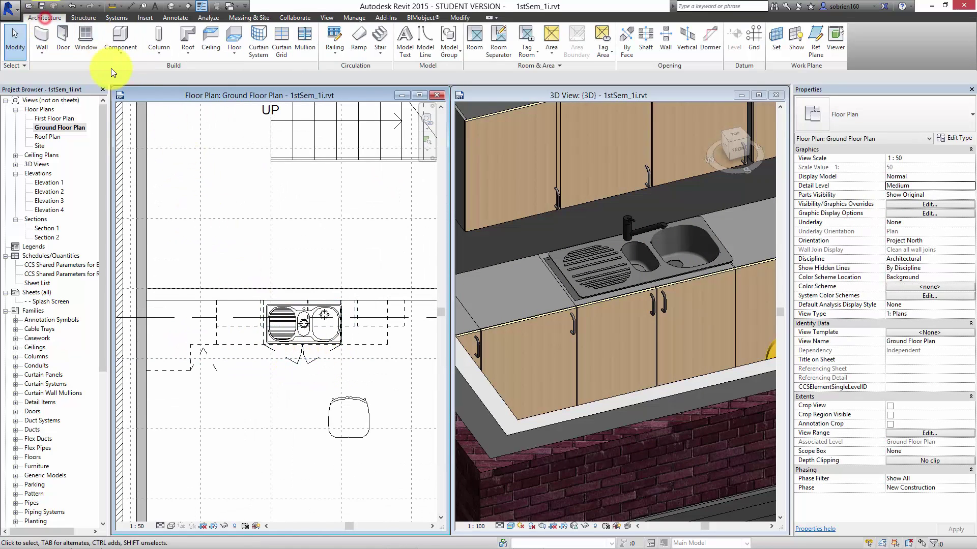
{"action": "left_click", "coordinate": [128, 56]}
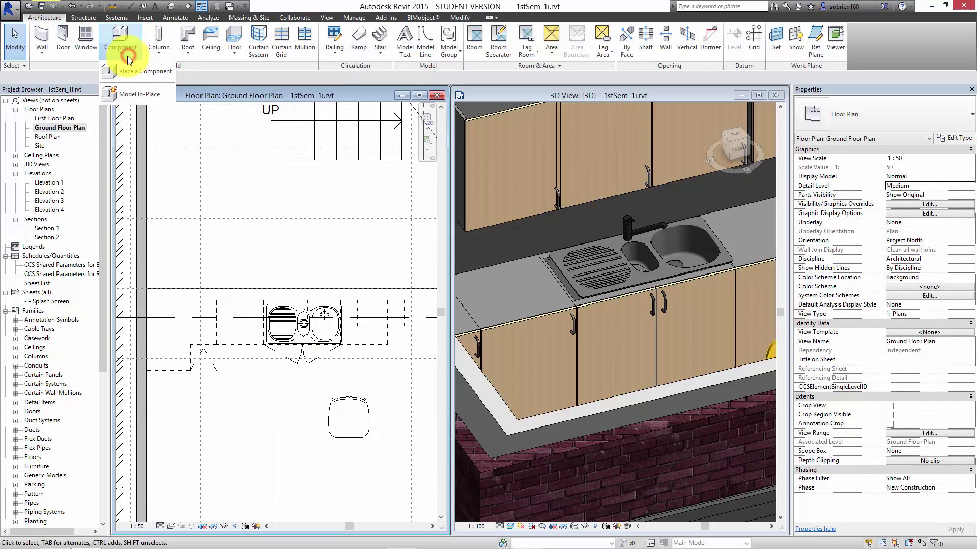
{"action": "left_click", "coordinate": [134, 94]}
{"action": "left_click", "coordinate": [435, 197]}
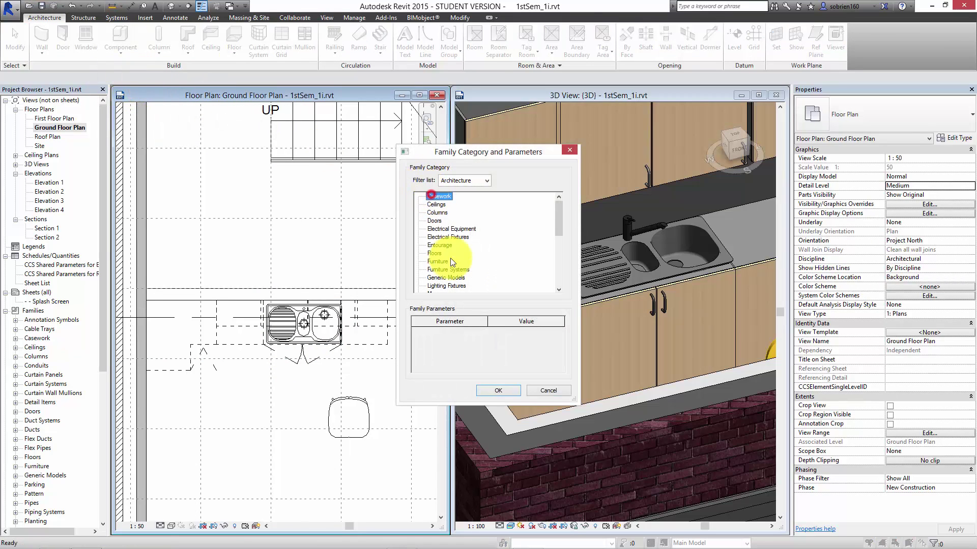
{"action": "left_click", "coordinate": [498, 390]}
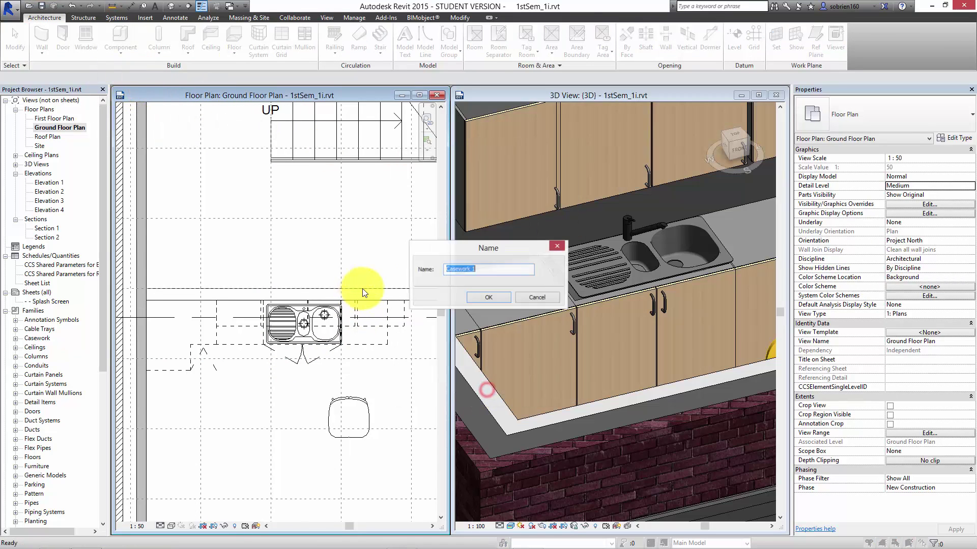
{"action": "left_click", "coordinate": [484, 300]}
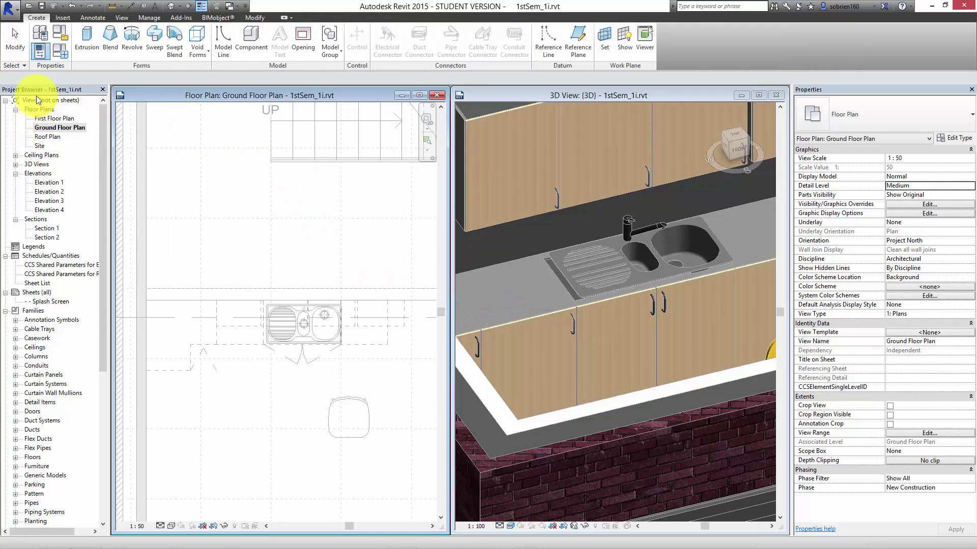
Start an extrusion and sketch the counter outline along the side wall, the back wall and the far end of the base cabinets.
{"action": "left_click", "coordinate": [90, 35]}
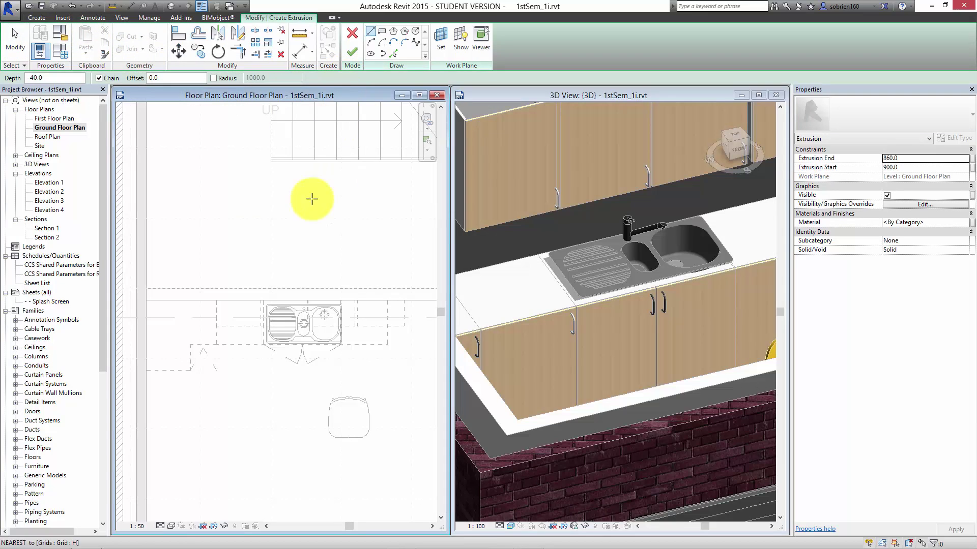
{"action": "middle_click_drag", "start_coordinate": [277, 214], "coordinate": [329, 183]}
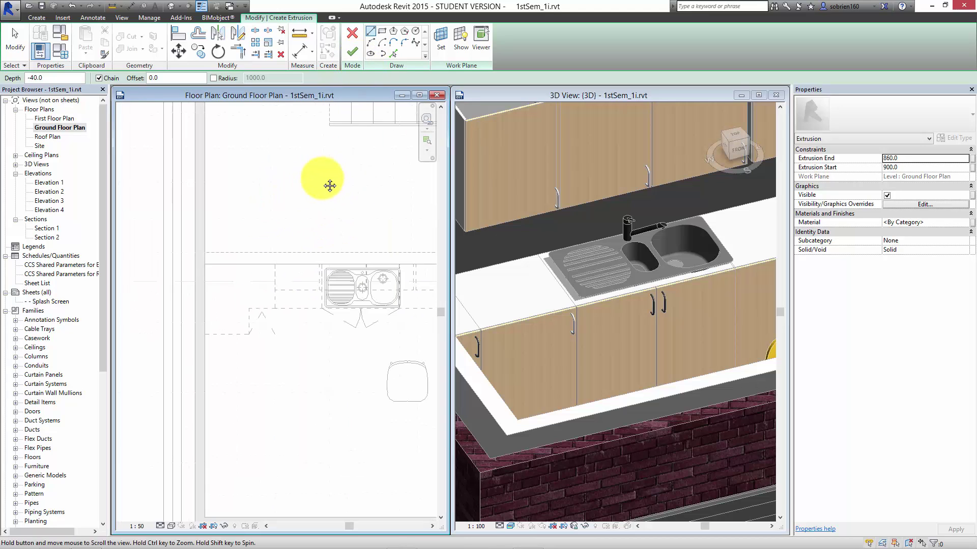
{"action": "scroll", "coordinate": [234, 268], "scroll_direction": "down", "scroll_amount": 2}
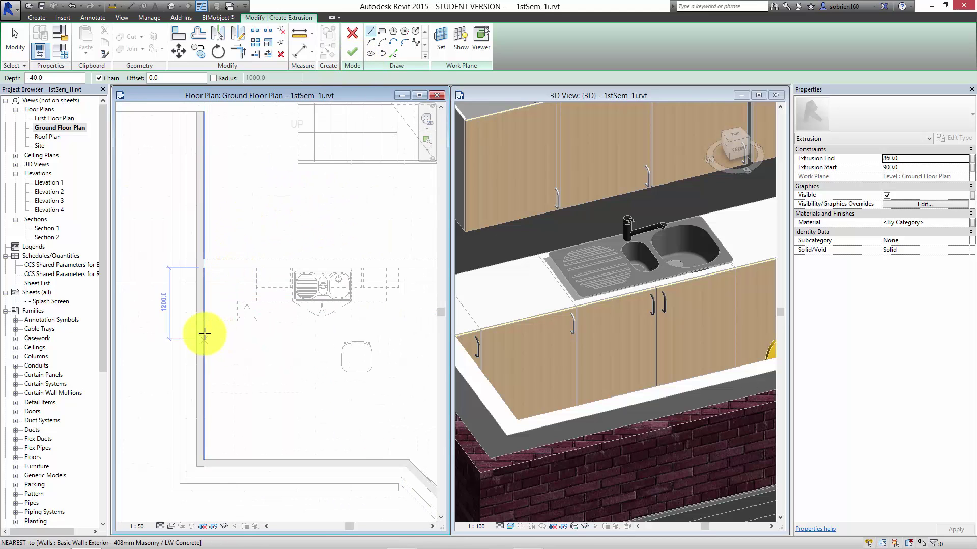
{"action": "scroll", "coordinate": [205, 334], "scroll_direction": "up", "scroll_amount": 3}
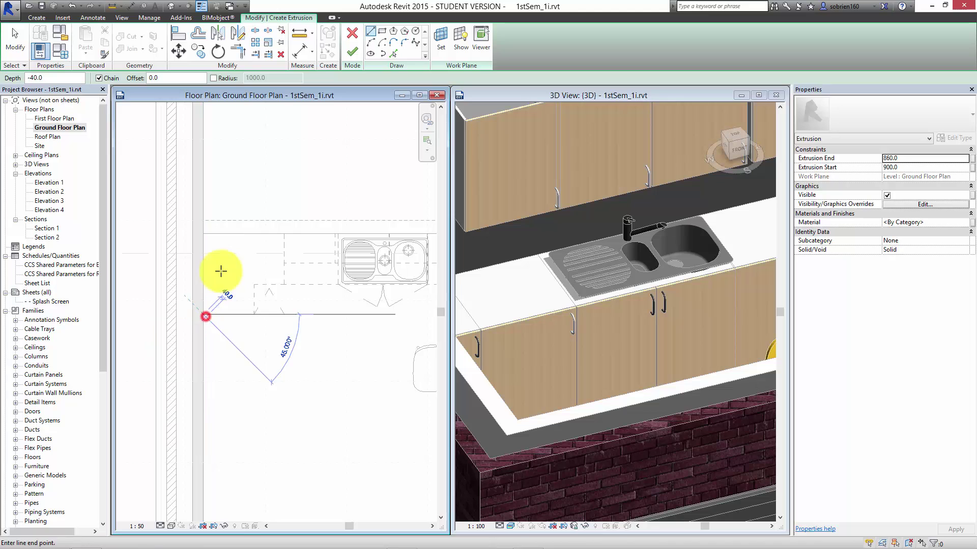
{"action": "left_click", "coordinate": [202, 233]}
{"action": "scroll", "coordinate": [229, 257], "scroll_direction": "right", "scroll_amount": 3, "text": "shift"}
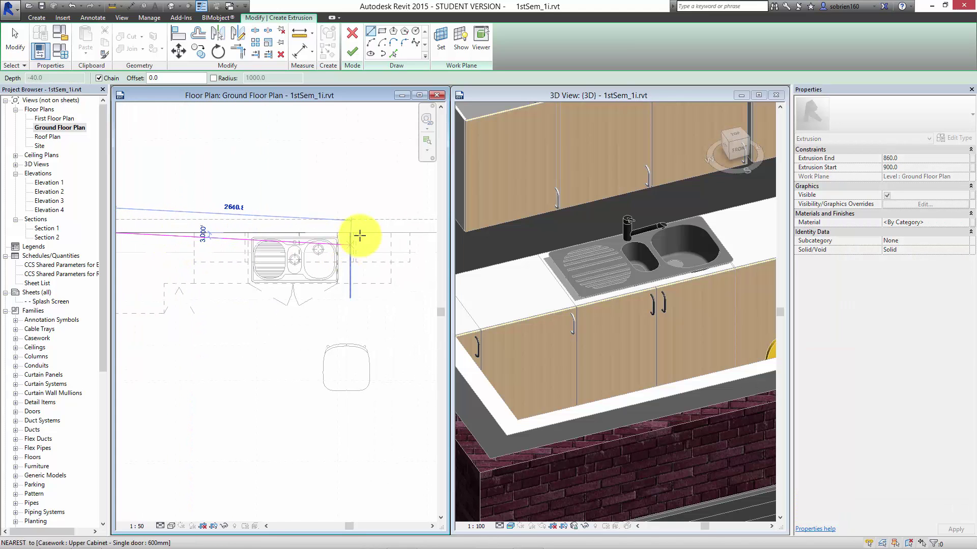
{"action": "left_click", "coordinate": [392, 233]}
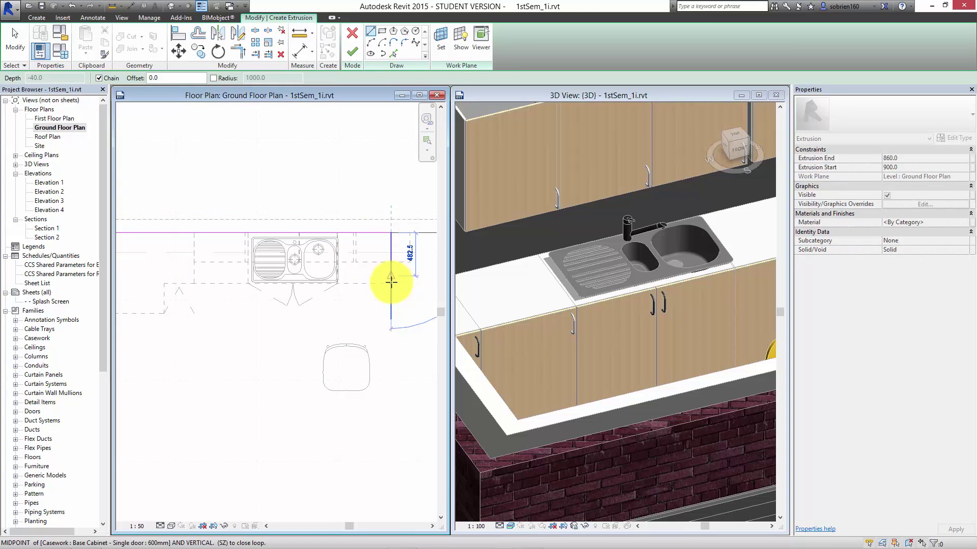
{"action": "left_click", "coordinate": [391, 283]}
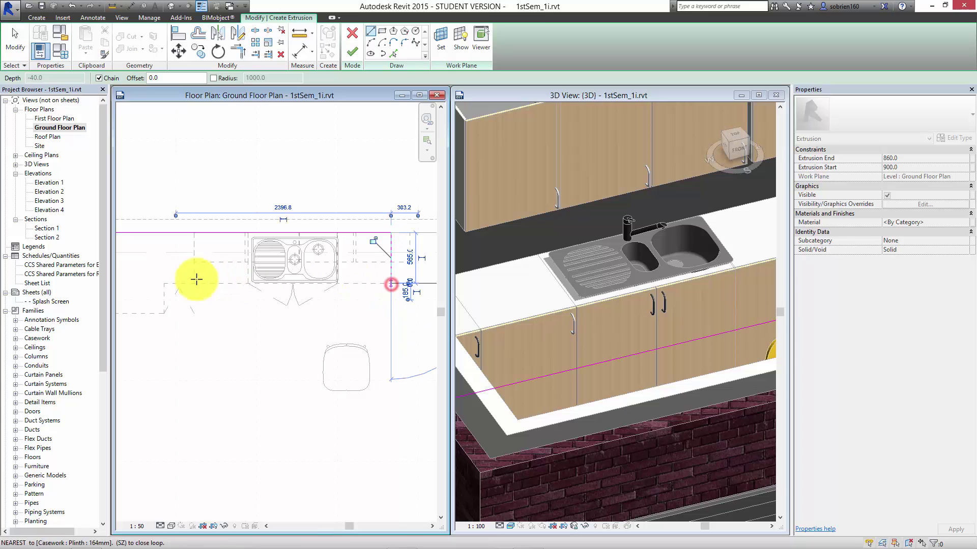
Close the L-shaped counter outline along the base cabinet fronts and the short leg's end at the side wall.
{"action": "left_click", "coordinate": [163, 279]}
{"action": "left_click", "coordinate": [164, 312]}
{"action": "middle_click_drag", "start_coordinate": [242, 315], "coordinate": [348, 308]}
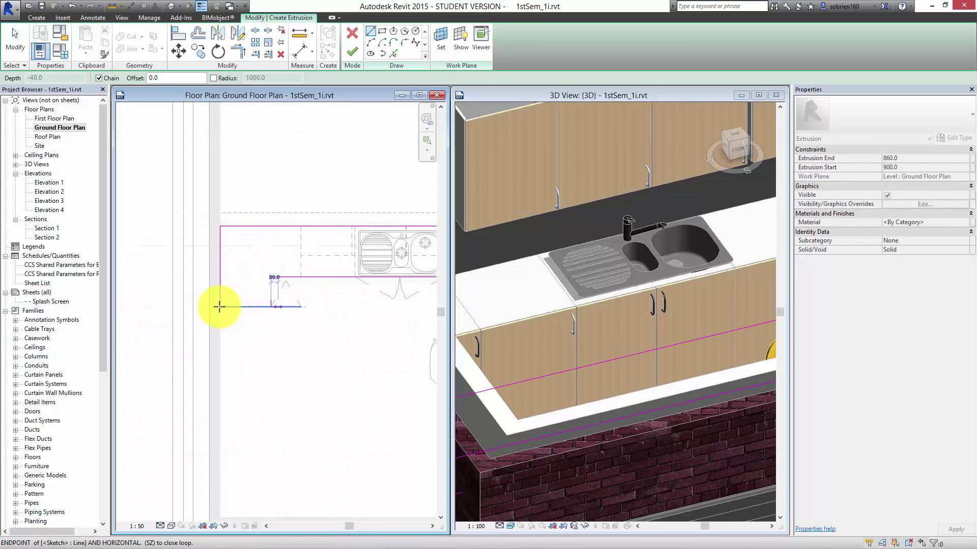
{"action": "left_click", "coordinate": [219, 306]}
{"action": "key", "text": "Escape"}
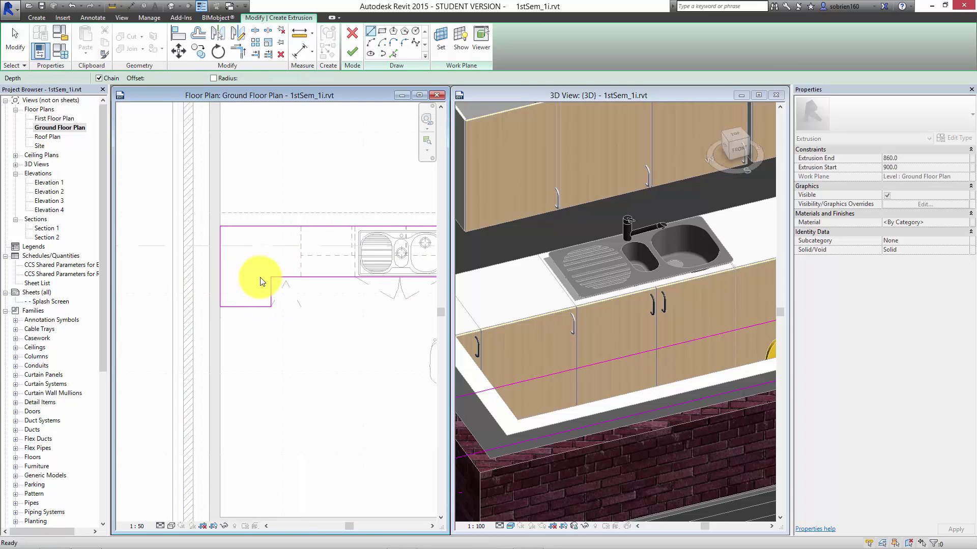
{"action": "scroll", "coordinate": [307, 280], "scroll_direction": "up", "scroll_amount": 1}
{"action": "scroll", "coordinate": [235, 284], "scroll_direction": "down", "scroll_amount": 2}
{"action": "key", "text": "Escape"}
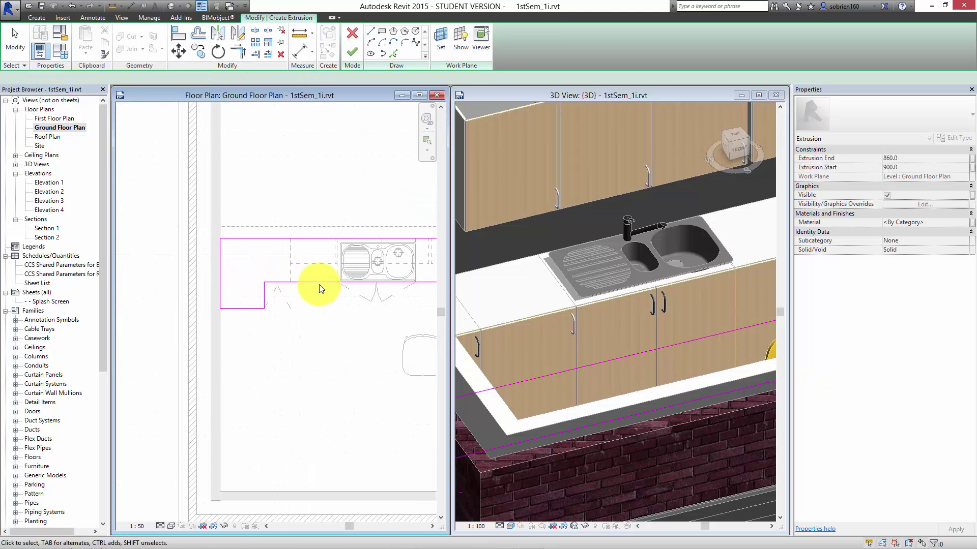
Set the distance from the back wall to the counter outline's long front edge to 600 mm.
{"action": "scroll", "coordinate": [240, 280], "scroll_direction": "up", "scroll_amount": 1}
{"action": "left_click", "coordinate": [362, 279]}
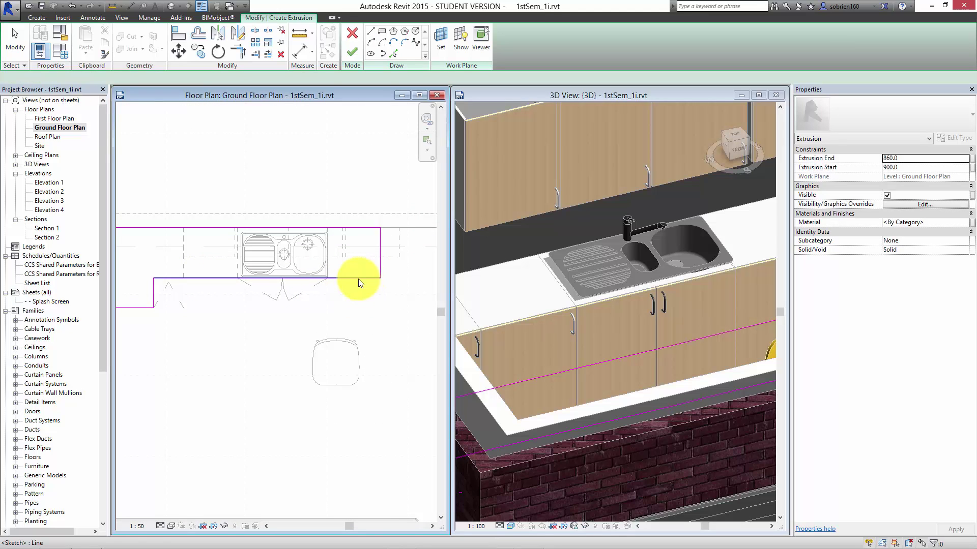
{"action": "left_click", "coordinate": [400, 264]}
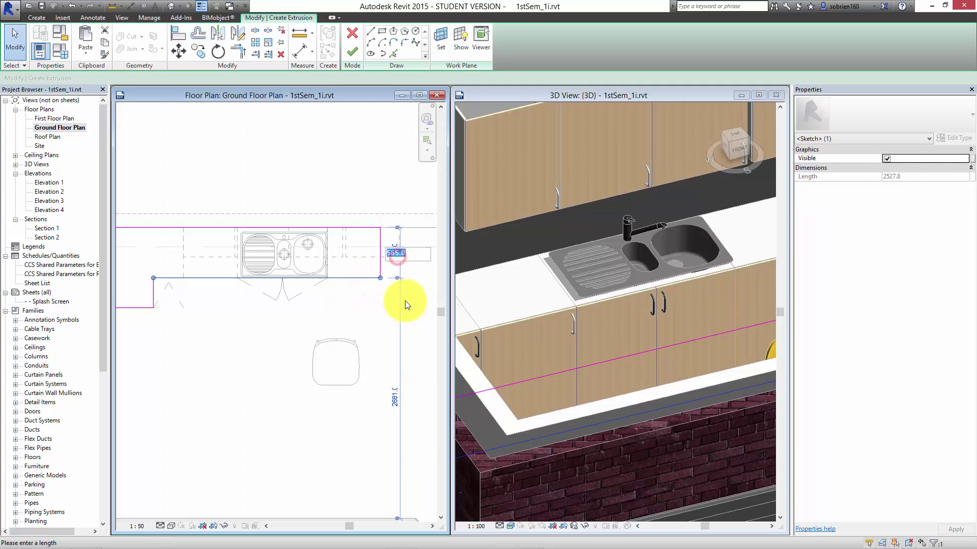
{"action": "type", "text": "600"}
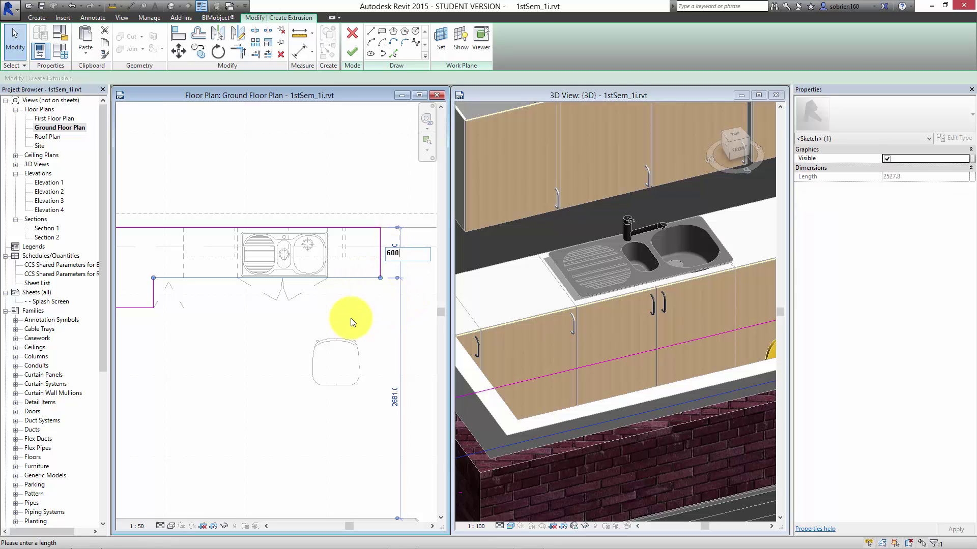
Set the width of the counter outline's short leg to 600 mm from the side wall.
{"action": "middle_click_drag", "start_coordinate": [292, 311], "coordinate": [323, 308]}
{"action": "scroll", "coordinate": [240, 307], "scroll_direction": "up", "scroll_amount": 4}
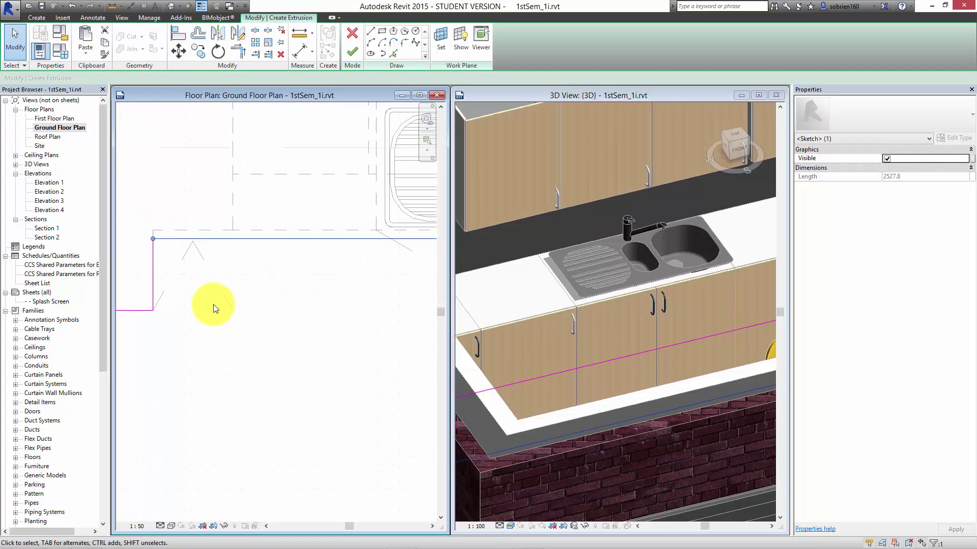
{"action": "middle_click_drag", "start_coordinate": [196, 280], "coordinate": [355, 303]}
{"action": "left_click", "coordinate": [313, 294]}
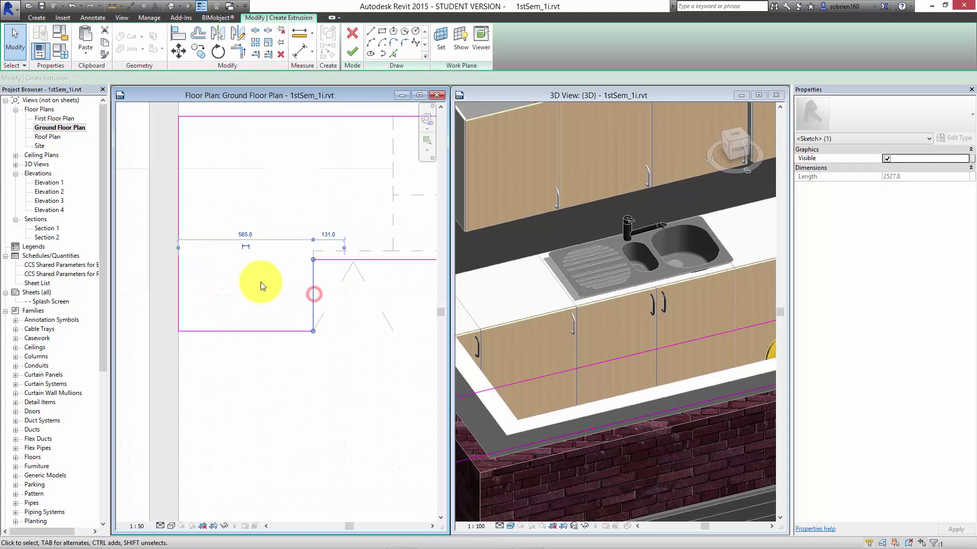
{"action": "left_click", "coordinate": [243, 238]}
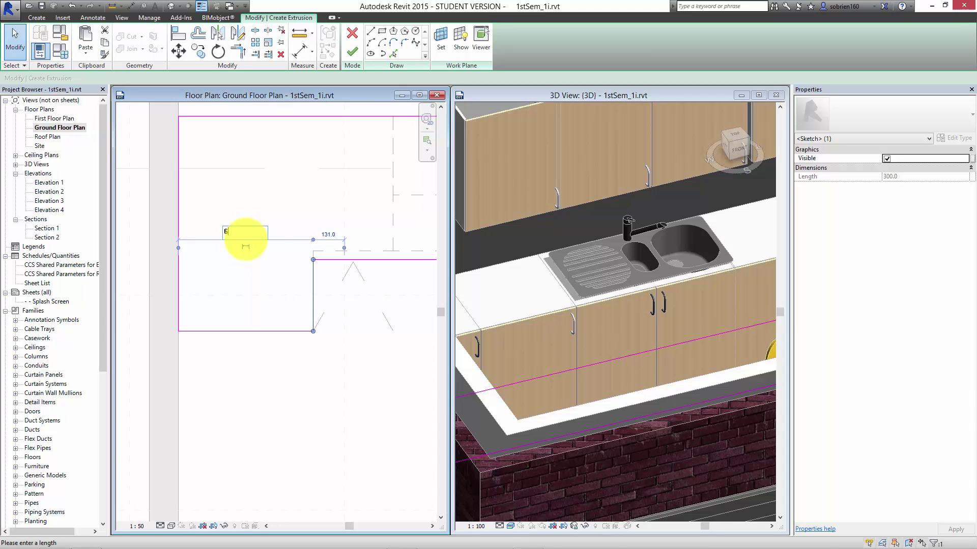
{"action": "type", "text": "600"}
{"action": "left_click", "coordinate": [357, 344]}
{"action": "scroll", "coordinate": [357, 343], "scroll_direction": "down", "scroll_amount": 4}
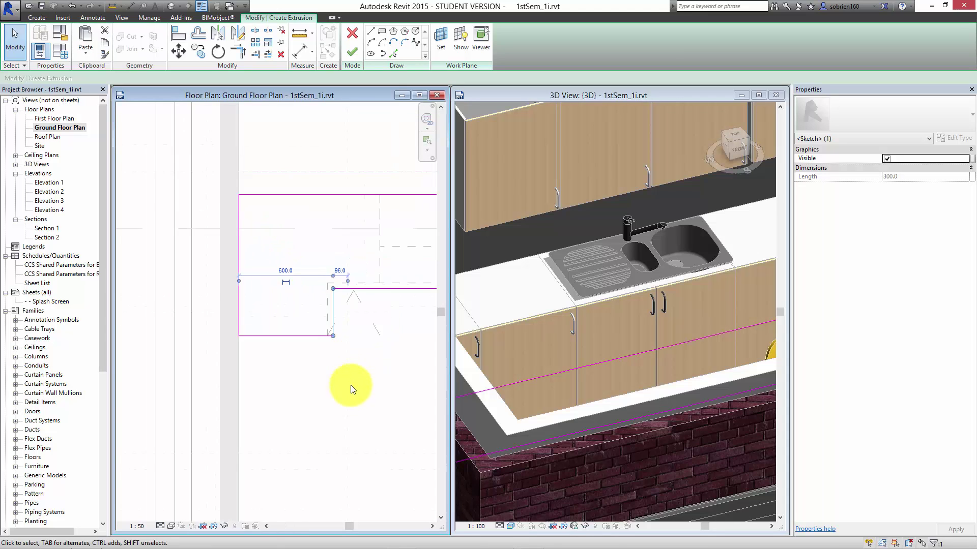
{"action": "left_click", "coordinate": [349, 385]}
Set the counter extrusion's start to 860 mm and its end to 900 mm.
{"action": "mouse_move", "coordinate": [348, 385]}
{"action": "middle_mouse_down"}
{"action": "mouse_move", "coordinate": [307, 376]}
{"action": "mouse_move", "coordinate": [284, 347]}
{"action": "mouse_move", "coordinate": [253, 360]}
{"action": "middle_mouse_up"}
{"action": "scroll", "coordinate": [307, 376], "scroll_direction": "down", "scroll_amount": 2}
{"action": "scroll", "coordinate": [244, 371], "scroll_direction": "down", "scroll_amount": 2}
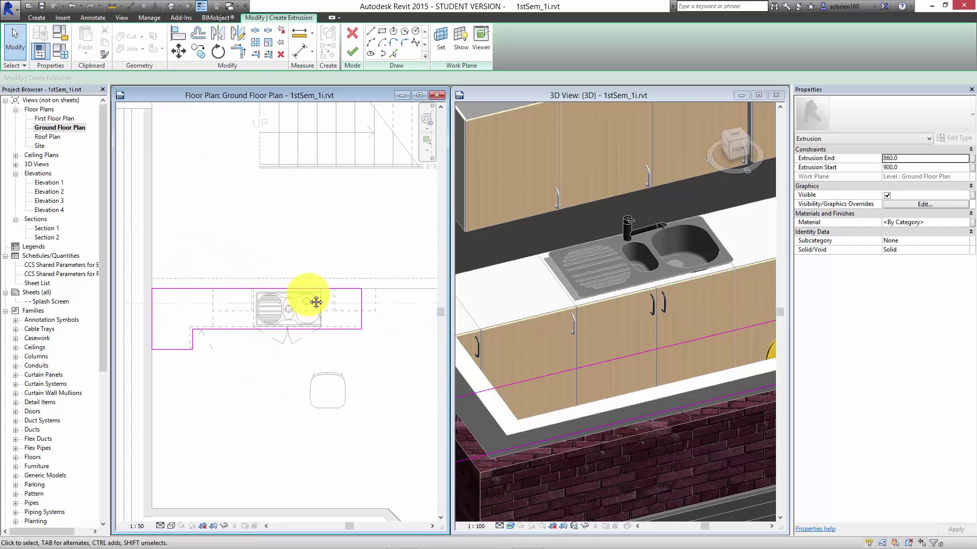
{"action": "middle_click_drag", "start_coordinate": [305, 295], "coordinate": [325, 289]}
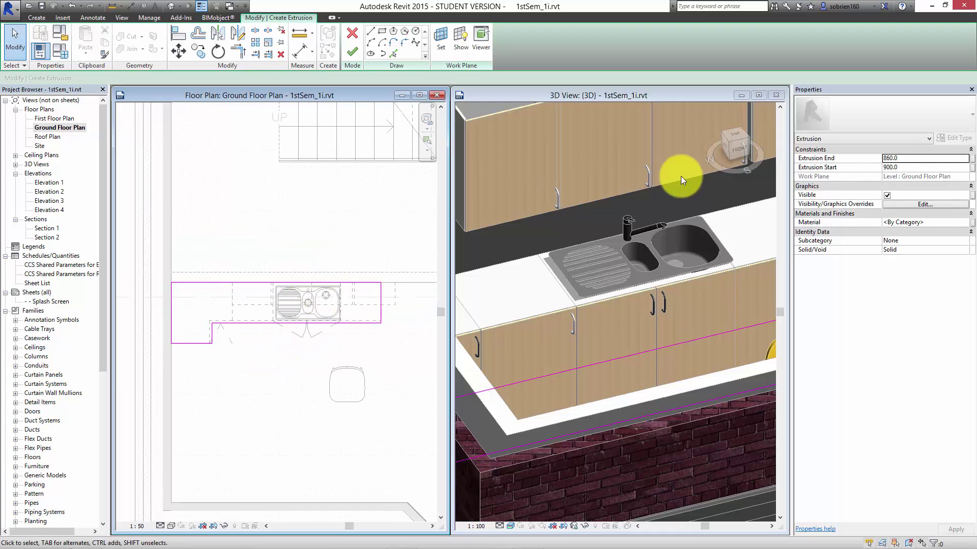
{"action": "left_click", "coordinate": [900, 160]}
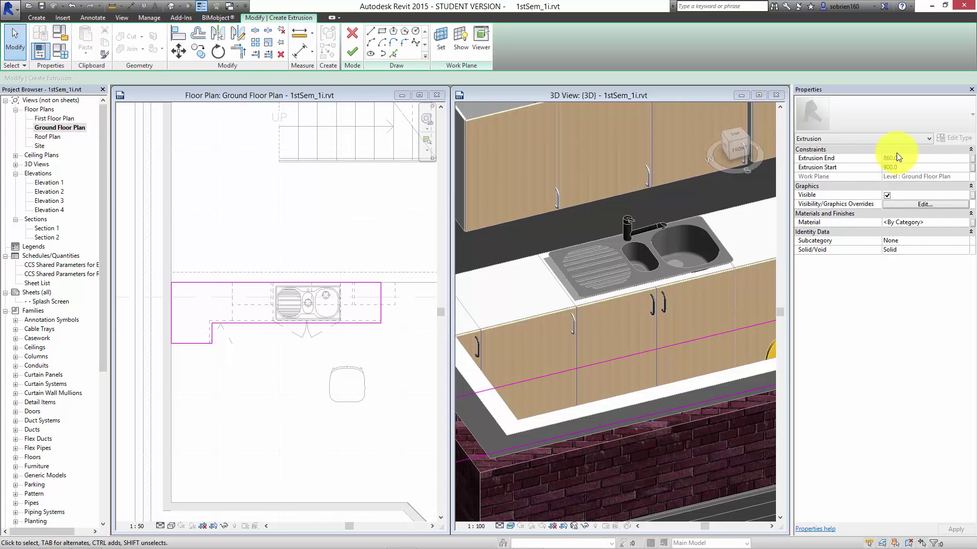
{"action": "left_click", "coordinate": [913, 159]}
{"action": "left_click", "coordinate": [906, 167]}
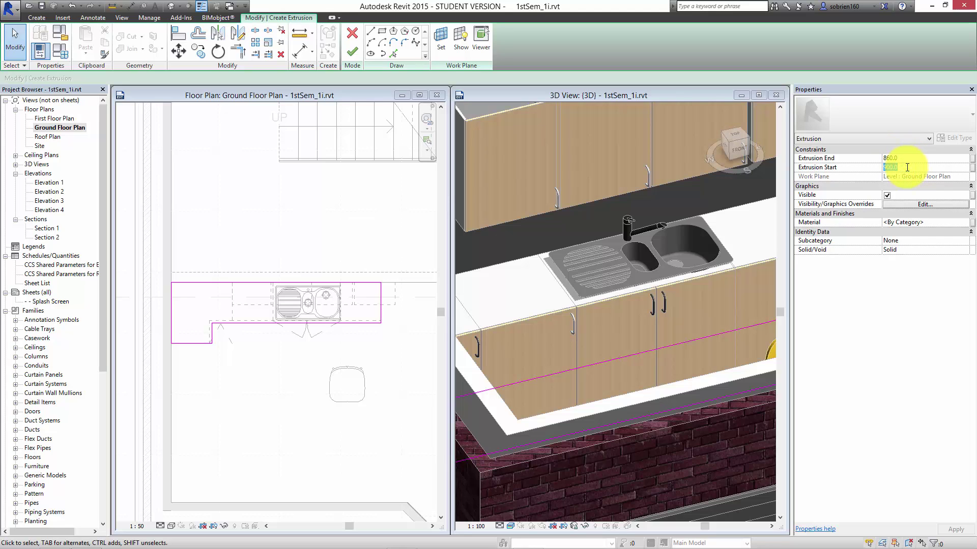
{"action": "type", "text": "860"}
{"action": "left_click", "coordinate": [909, 159]}
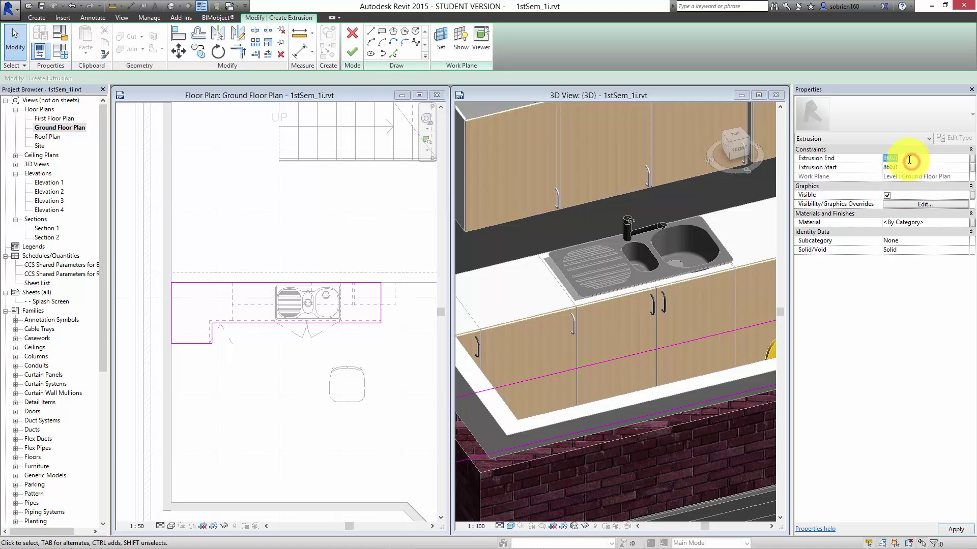
{"action": "type", "text": "900"}
{"action": "left_click", "coordinate": [902, 168]}
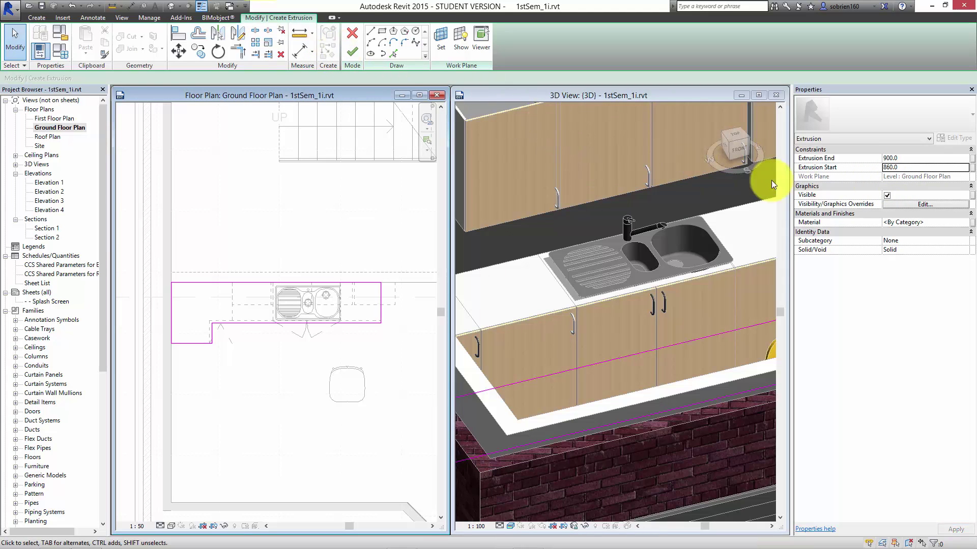
Assign the Tile, Mosaic, Gray material to the counter extrusion and finish its sketch.
{"action": "left_click", "coordinate": [936, 222]}
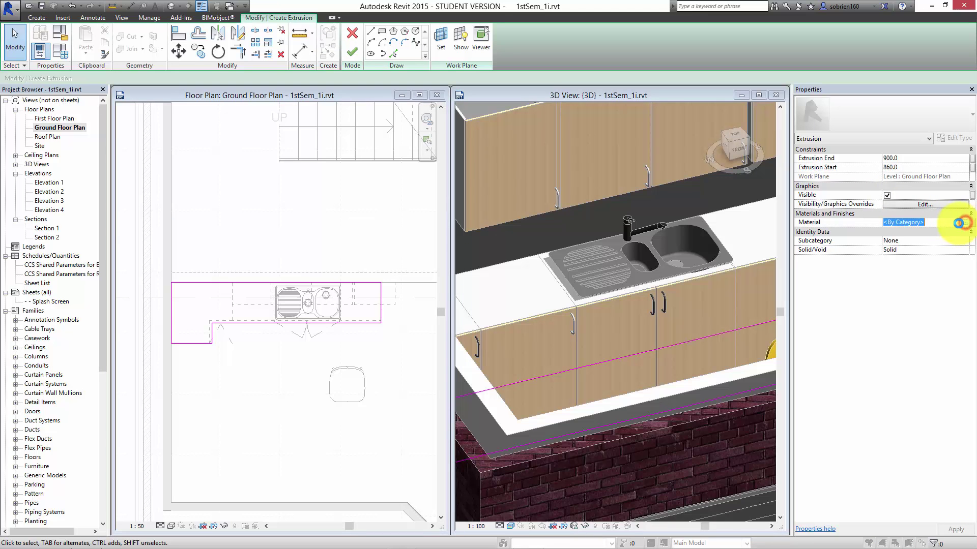
{"action": "left_click", "coordinate": [963, 222]}
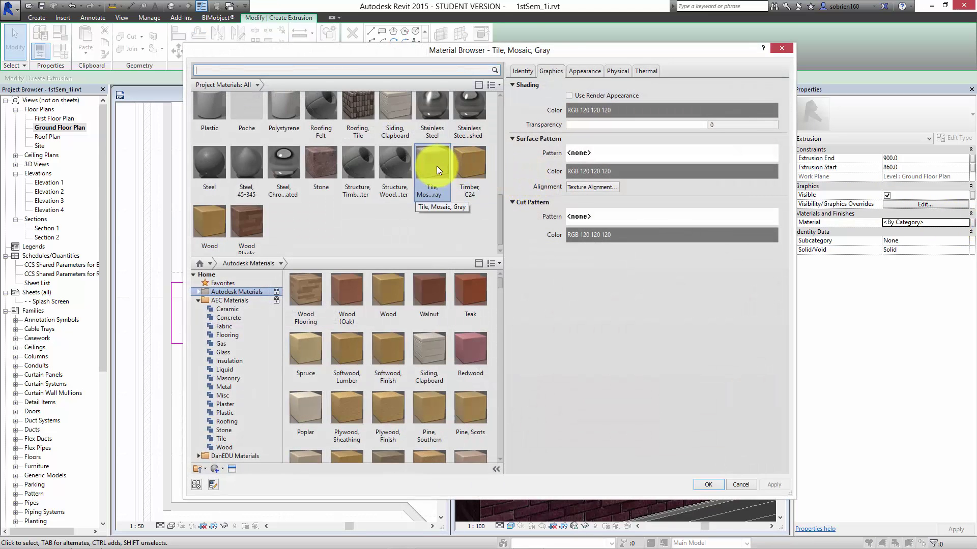
{"action": "left_click", "coordinate": [440, 166]}
{"action": "key", "text": "Escape"}
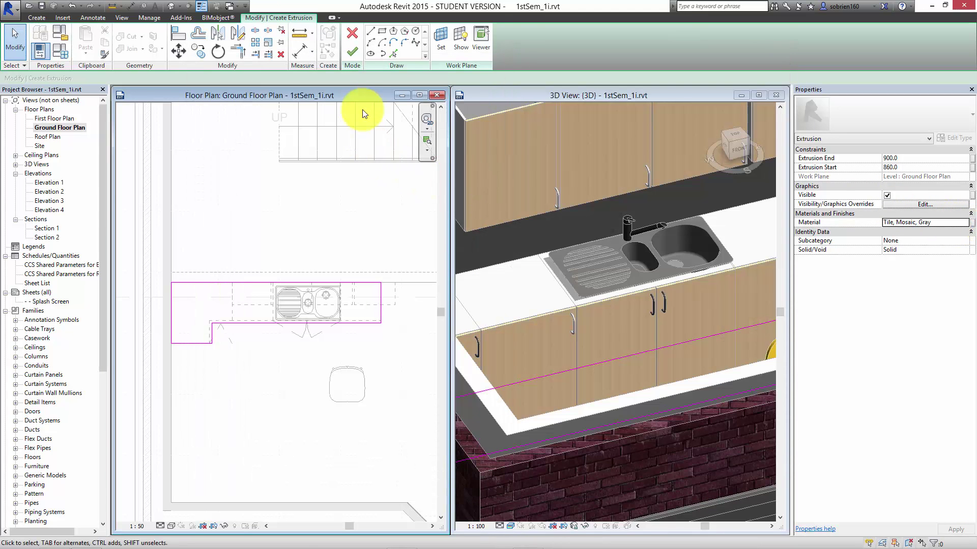
{"action": "left_click", "coordinate": [351, 57]}
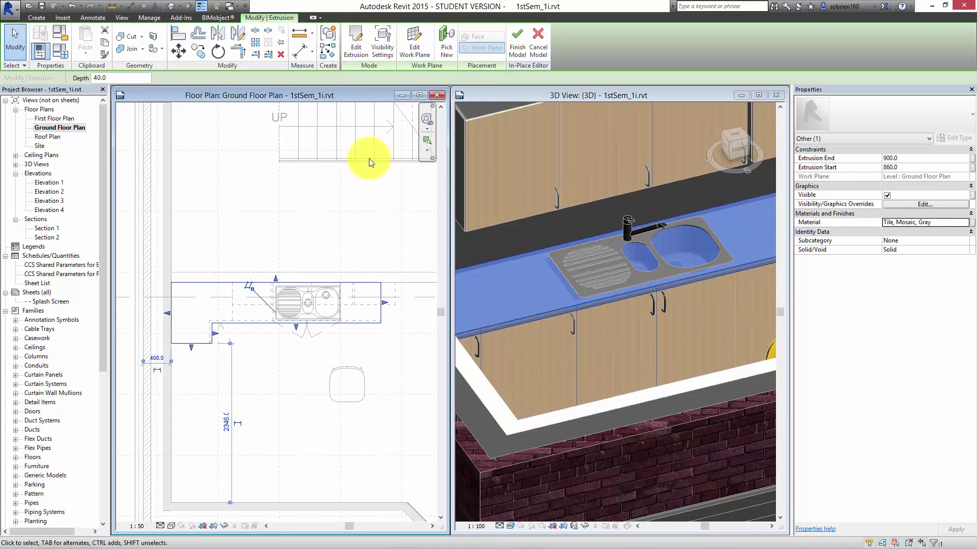
{"action": "left_click", "coordinate": [621, 343]}
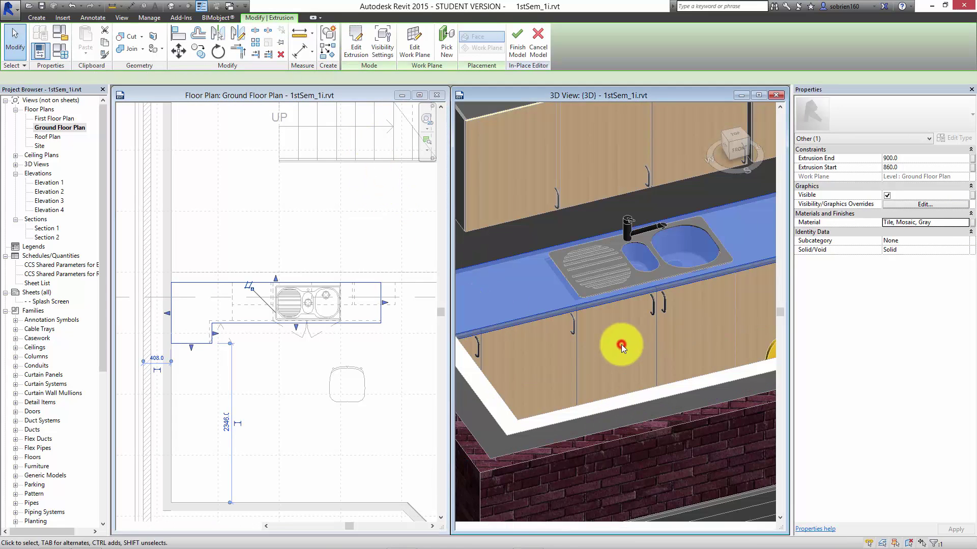
Check the counter's mosaic finish up close beside the sink and undo the completion of its extrusion sketch.
{"action": "left_click", "coordinate": [612, 280]}
{"action": "scroll", "coordinate": [597, 289], "scroll_direction": "up", "scroll_amount": 6}
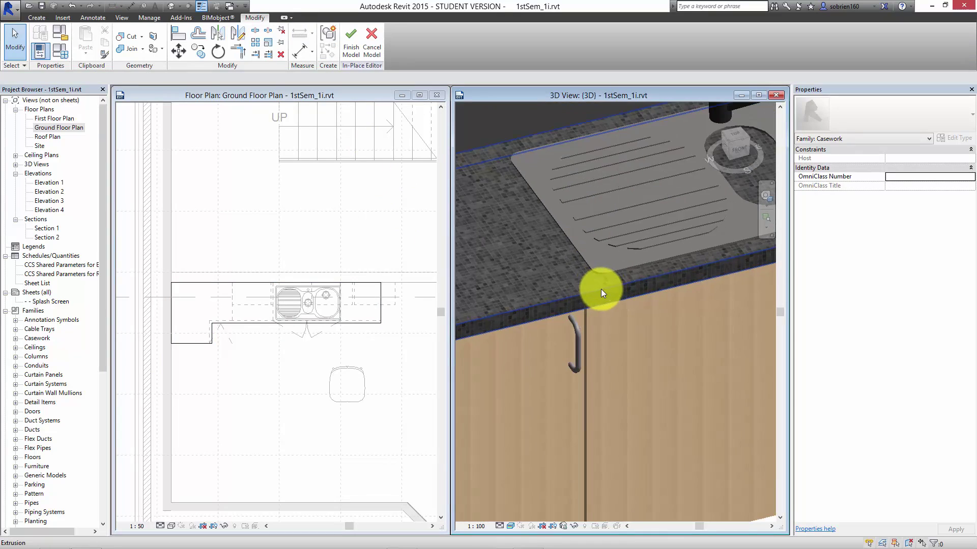
{"action": "scroll", "coordinate": [600, 289], "scroll_direction": "up", "scroll_amount": 3}
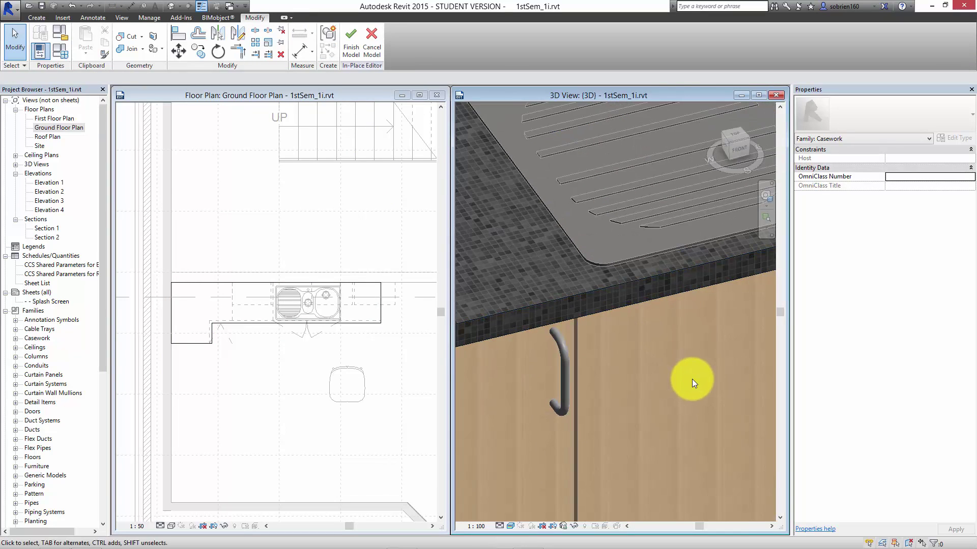
{"action": "scroll", "coordinate": [692, 379], "scroll_direction": "down", "scroll_amount": 2}
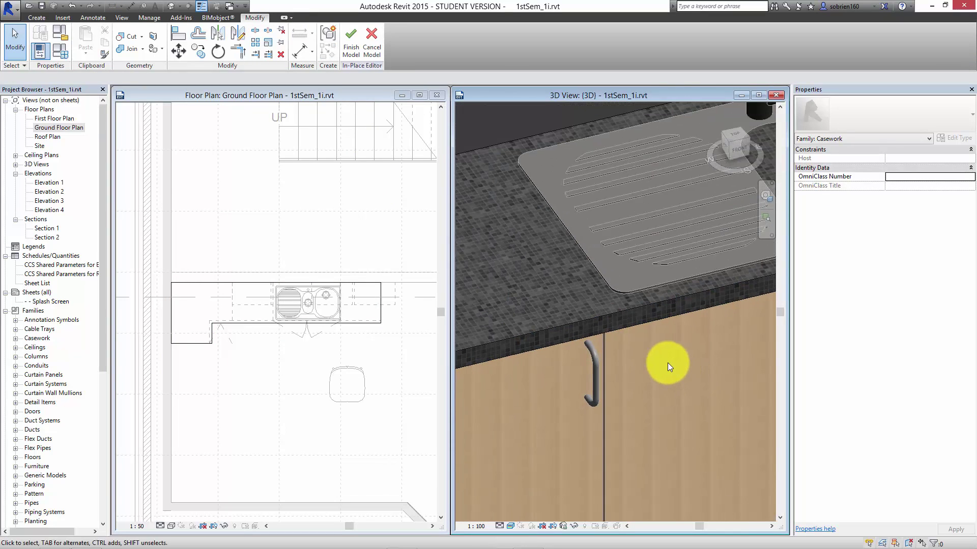
{"action": "left_click", "coordinate": [72, 8]}
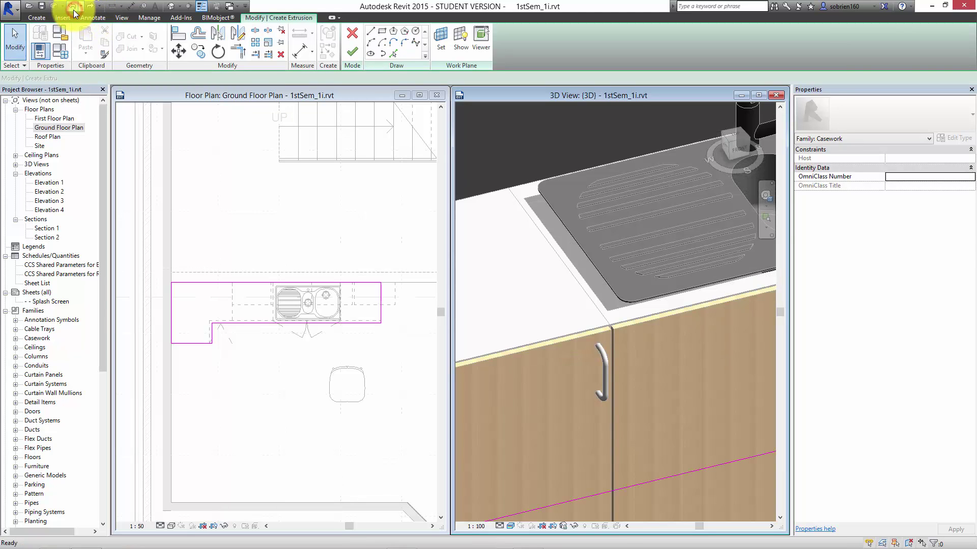
{"action": "left_click", "coordinate": [313, 307]}
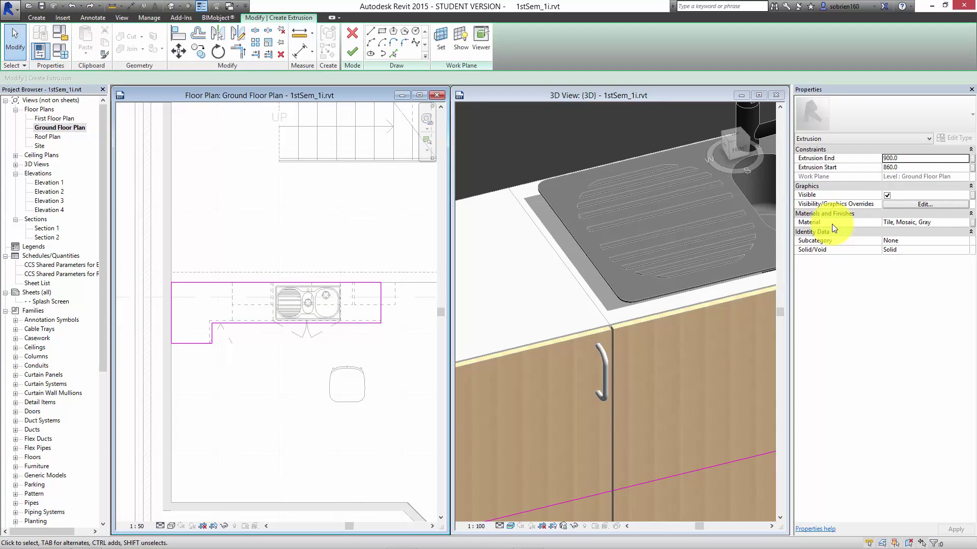
{"action": "left_click", "coordinate": [899, 164]}
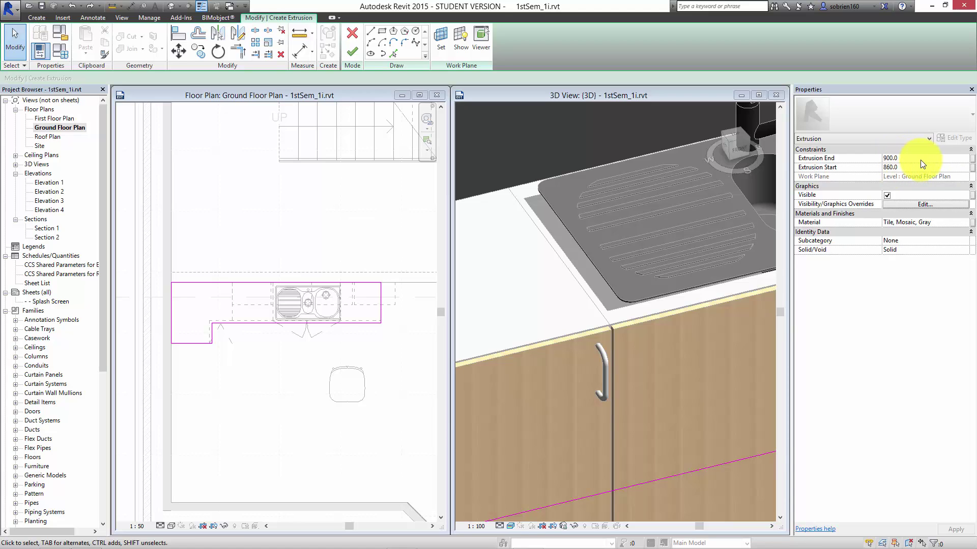
{"action": "left_click", "coordinate": [900, 168]}
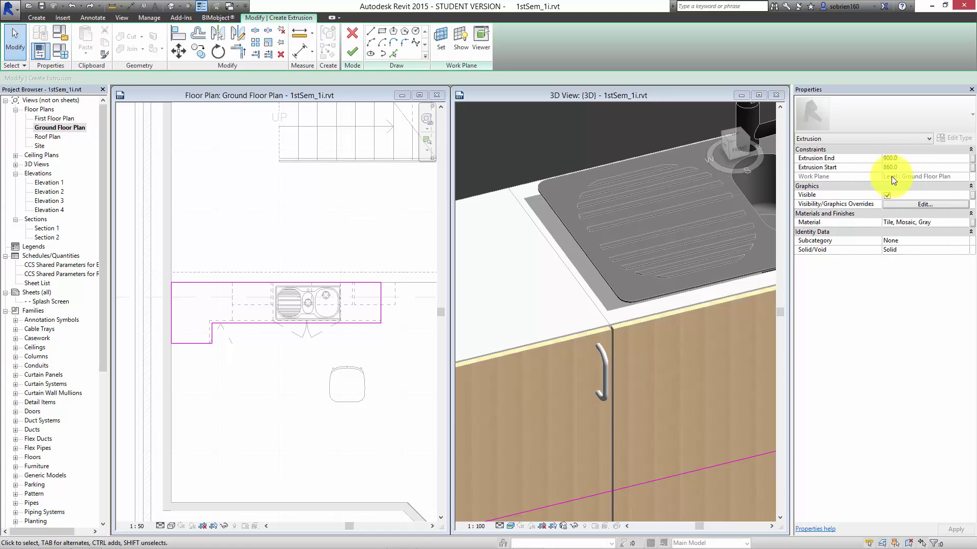
{"action": "key", "text": "Return"}
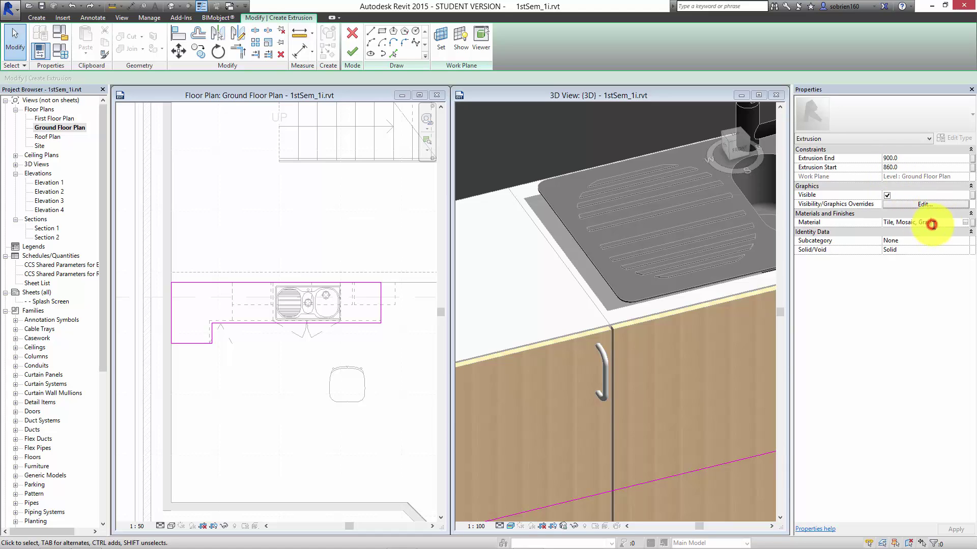
Assign the Concrete, Broom Finish material to the counter extrusion and finish the sketch and in-place model.
{"action": "left_click", "coordinate": [958, 223]}
{"action": "left_click", "coordinate": [962, 222]}
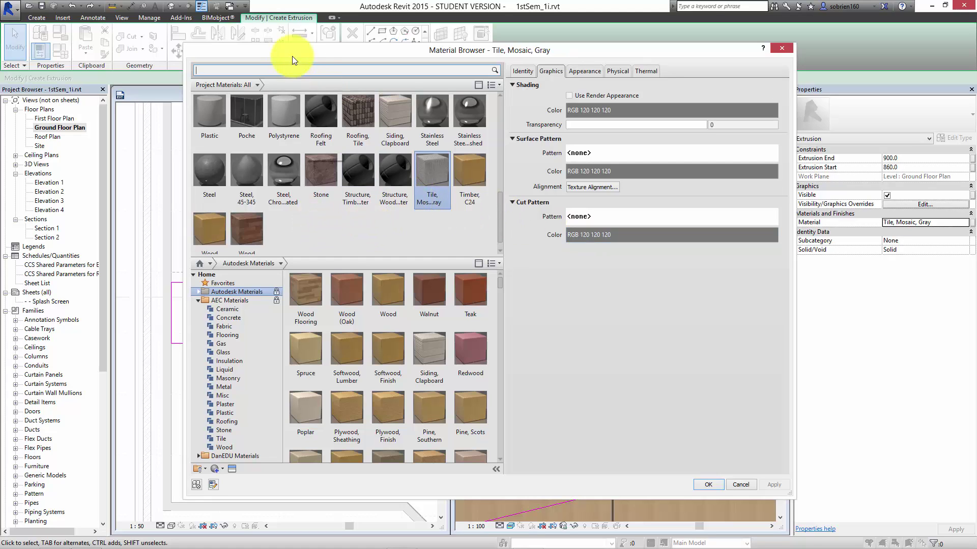
{"action": "left_click", "coordinate": [291, 73]}
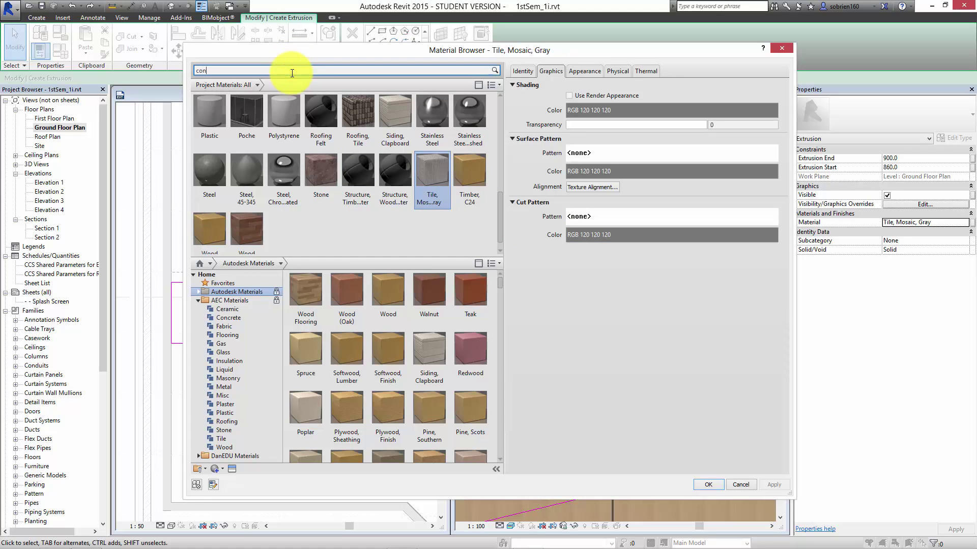
{"action": "key", "text": "Return"}
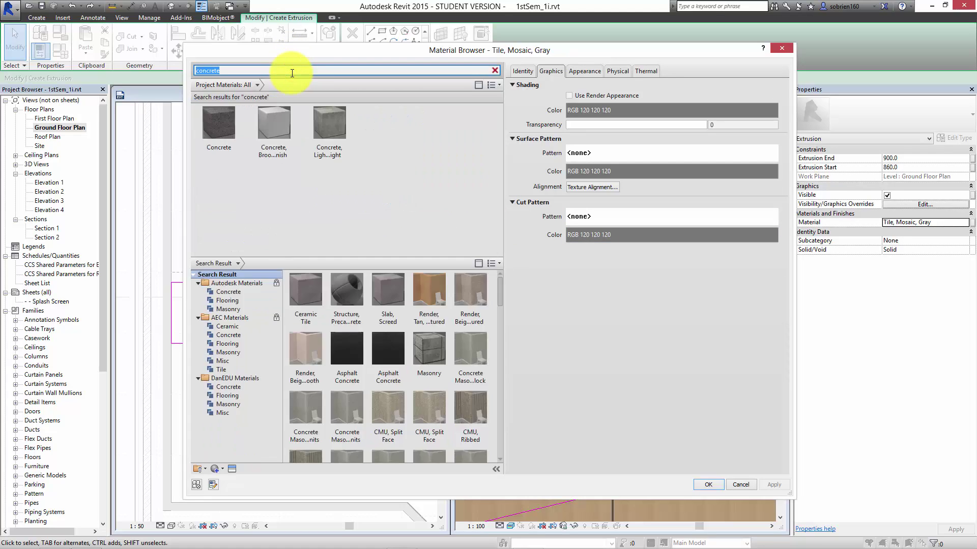
{"action": "left_click", "coordinate": [276, 124]}
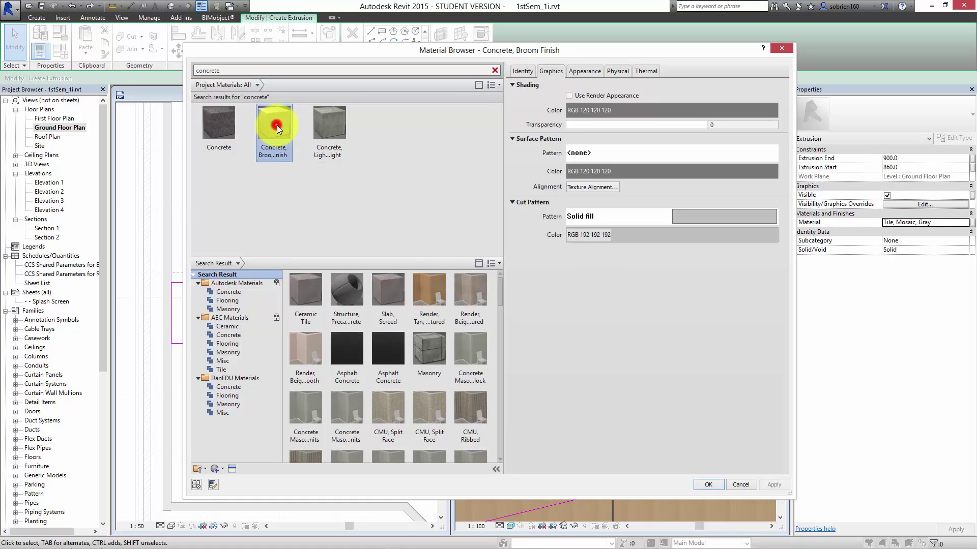
{"action": "left_click", "coordinate": [709, 484]}
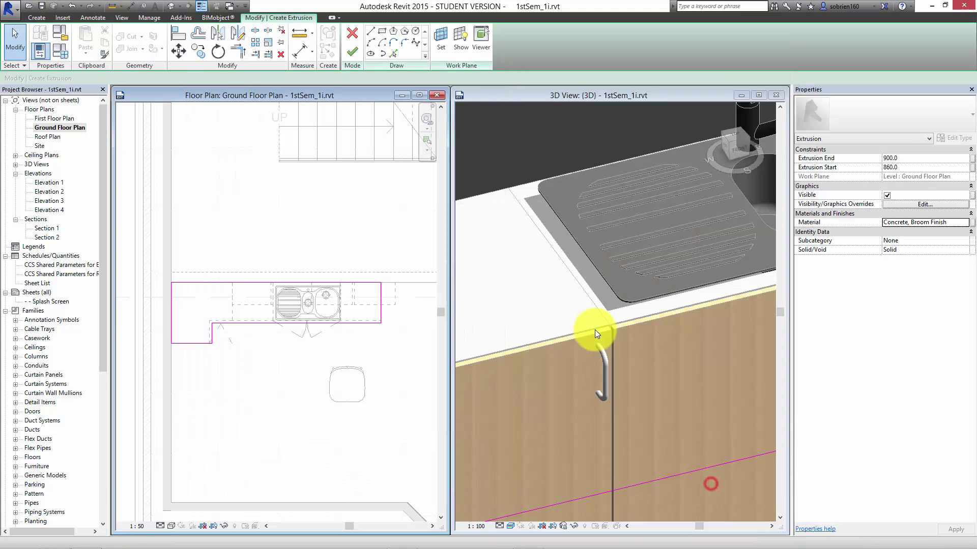
{"action": "left_click", "coordinate": [354, 60]}
{"action": "left_click", "coordinate": [517, 46]}
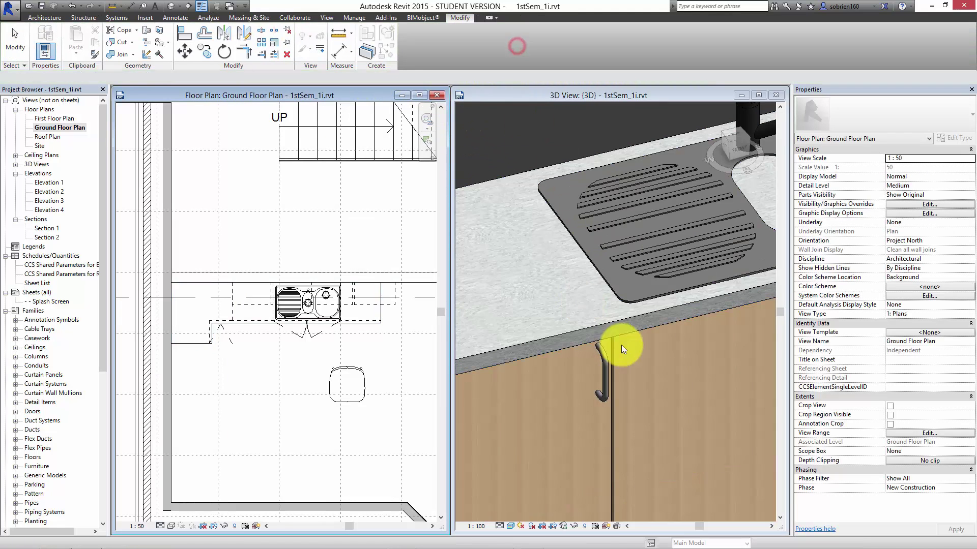
Examine the concrete counter surface and the sink bowls in the 3D view.
{"action": "left_click", "coordinate": [601, 313]}
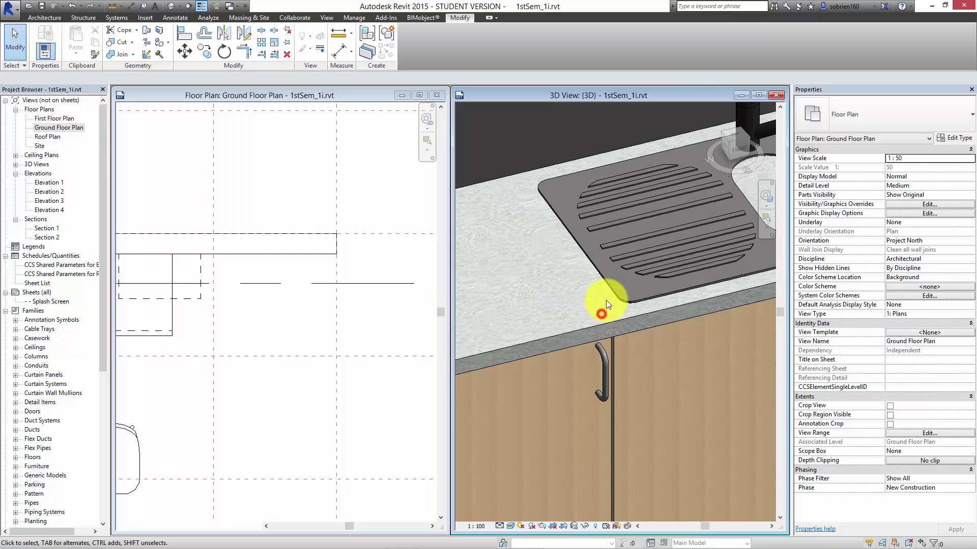
{"action": "scroll", "coordinate": [609, 300], "scroll_direction": "up", "scroll_amount": 2}
{"action": "scroll", "coordinate": [611, 300], "scroll_direction": "up", "scroll_amount": 4}
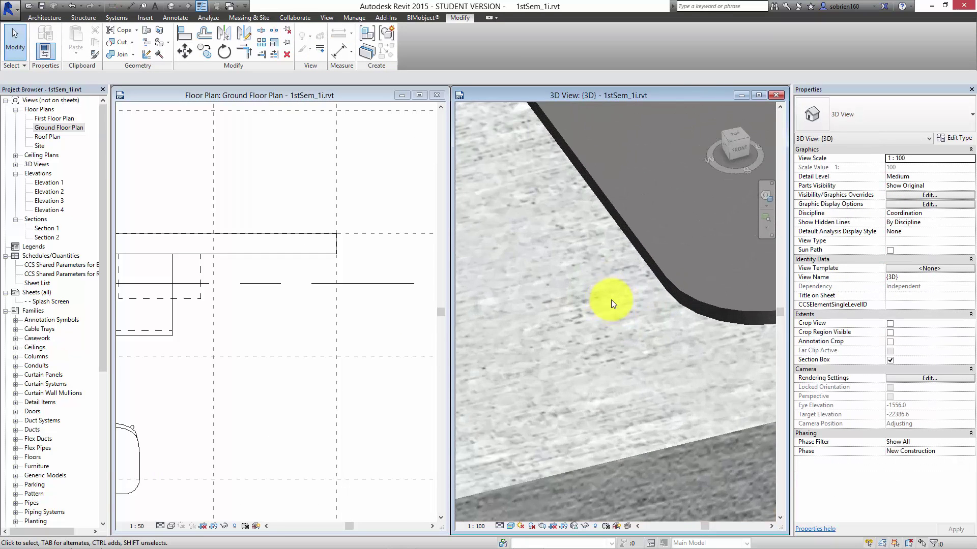
{"action": "scroll", "coordinate": [612, 300], "scroll_direction": "down", "scroll_amount": 6}
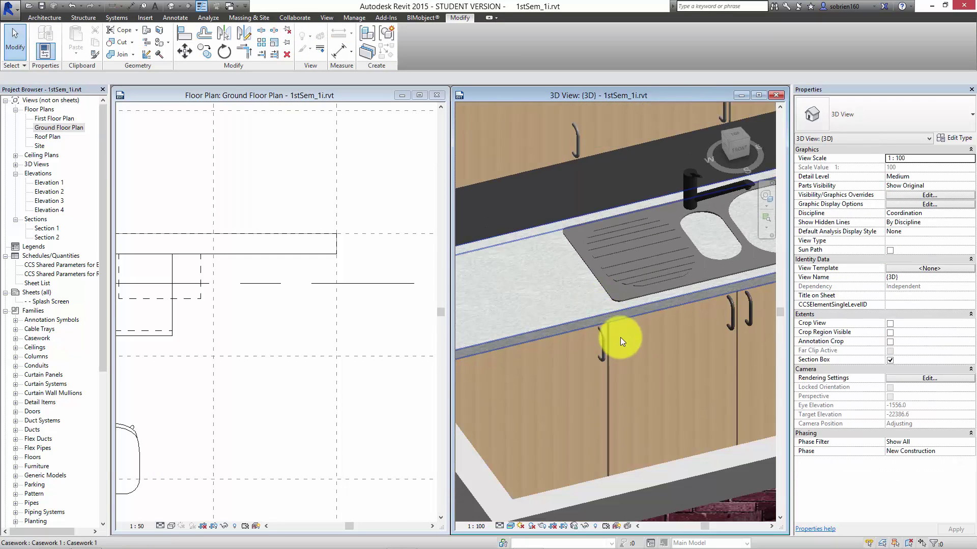
{"action": "middle_click_drag", "start_coordinate": [621, 337], "coordinate": [670, 288], "text": "shift"}
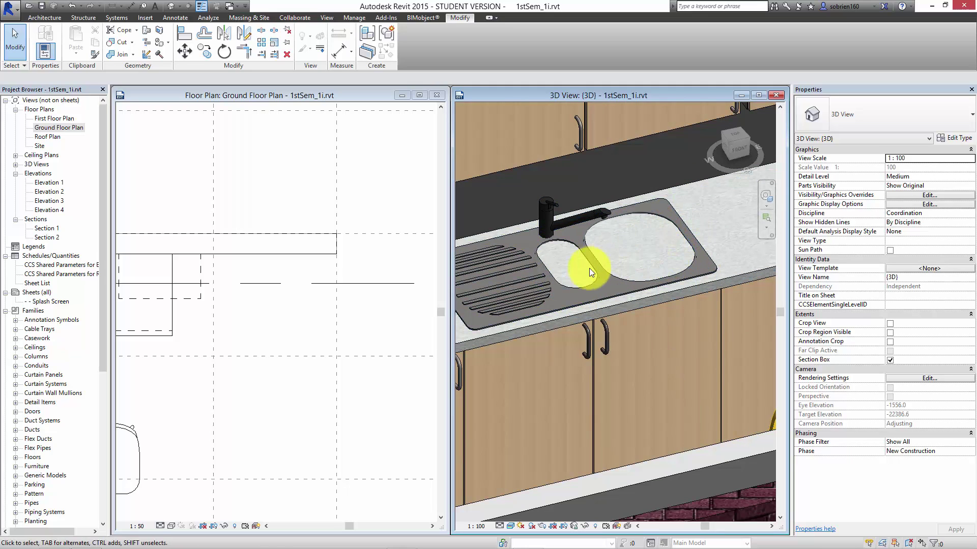
{"action": "middle_click_drag", "start_coordinate": [600, 265], "coordinate": [654, 257]}
Open the in-place counter model from the floor plan and start editing its extrusion sketch.
{"action": "scroll", "coordinate": [305, 331], "scroll_direction": "up", "scroll_amount": 5}
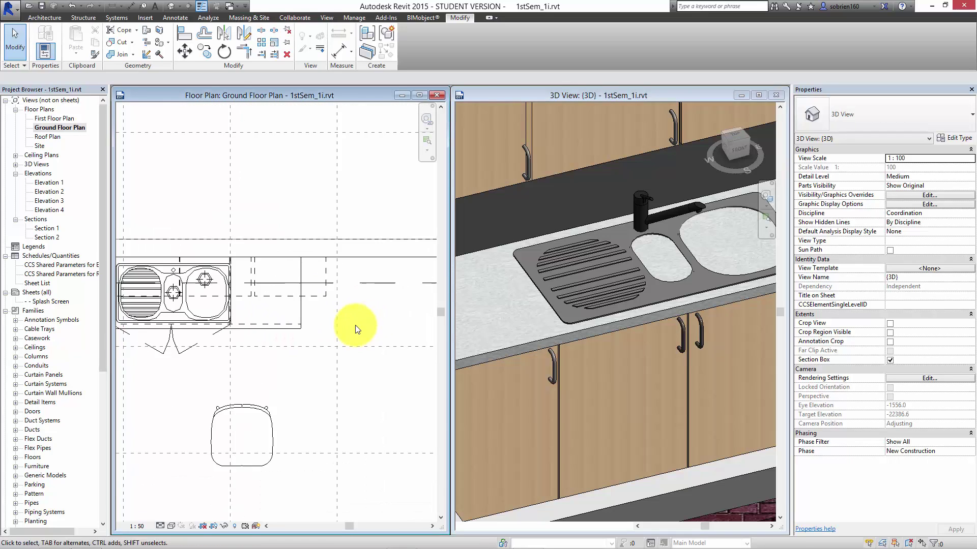
{"action": "scroll", "coordinate": [292, 321], "scroll_direction": "up", "scroll_amount": 2}
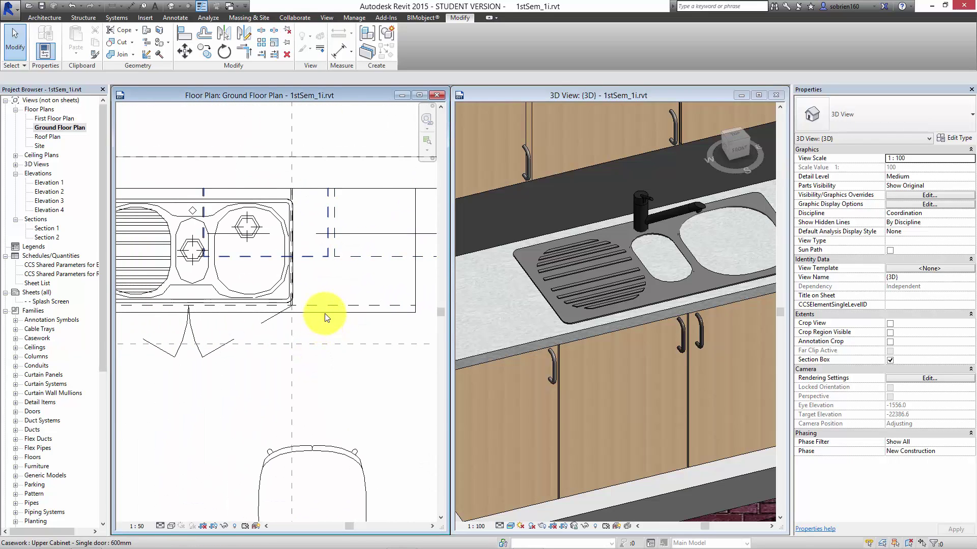
{"action": "left_click", "coordinate": [327, 311]}
{"action": "middle_click_drag", "start_coordinate": [318, 327], "coordinate": [356, 323]}
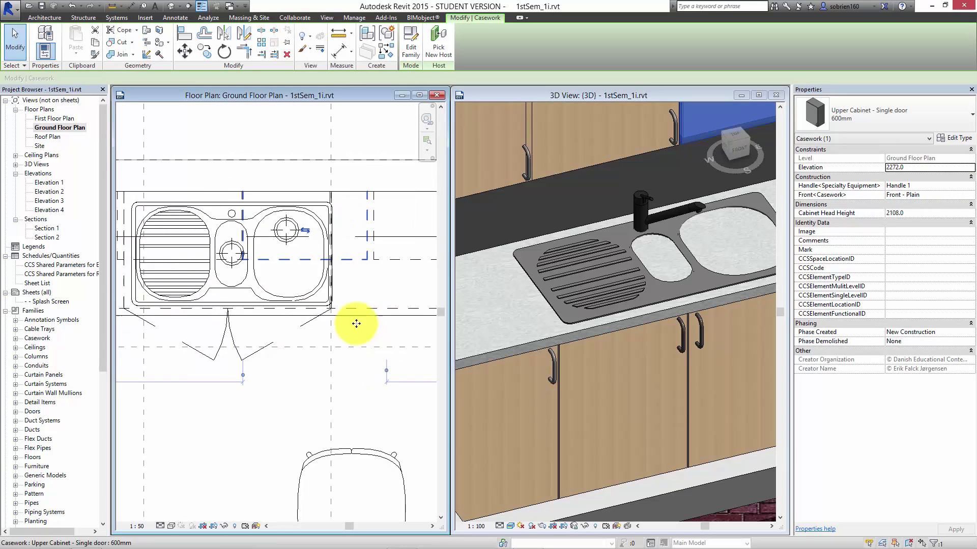
{"action": "left_click", "coordinate": [357, 316]}
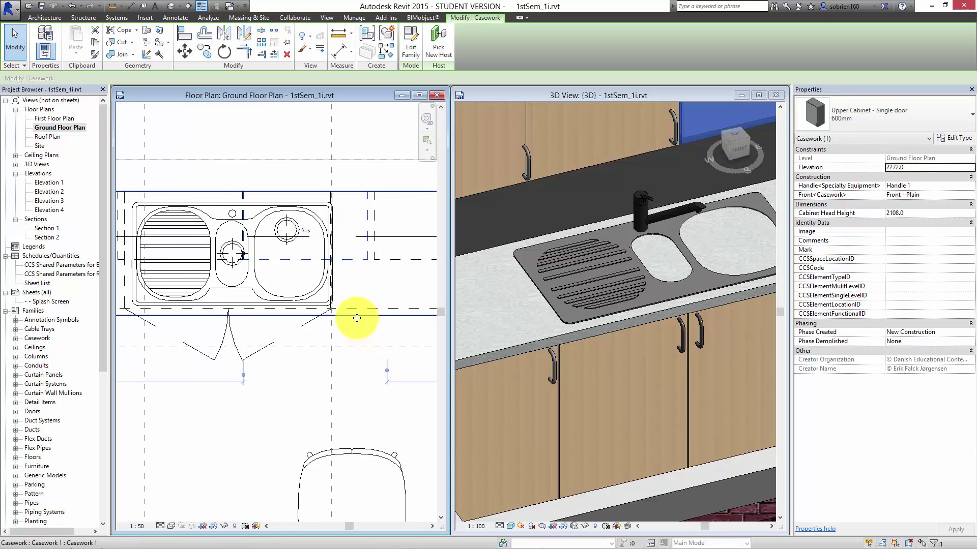
{"action": "left_click", "coordinate": [357, 318]}
{"action": "left_click", "coordinate": [355, 312]}
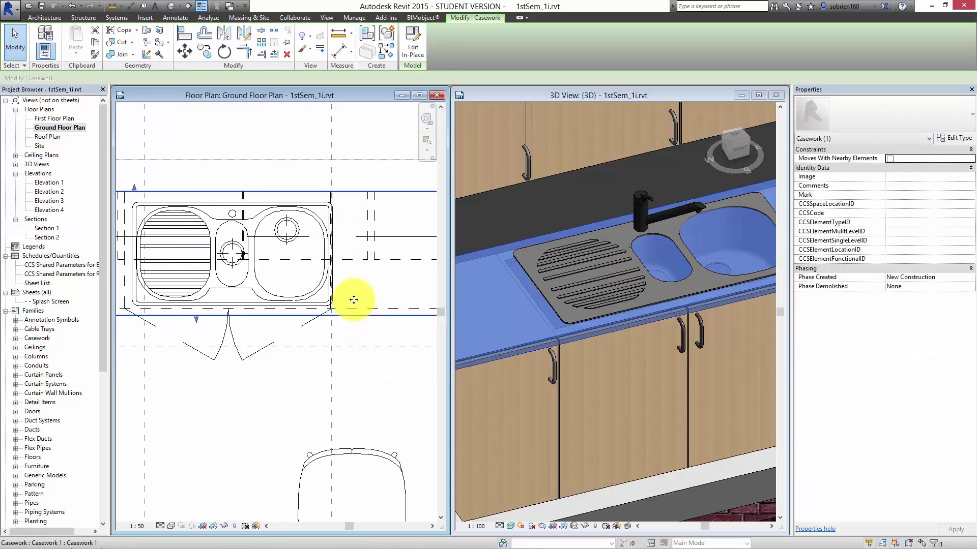
{"action": "left_click", "coordinate": [413, 51]}
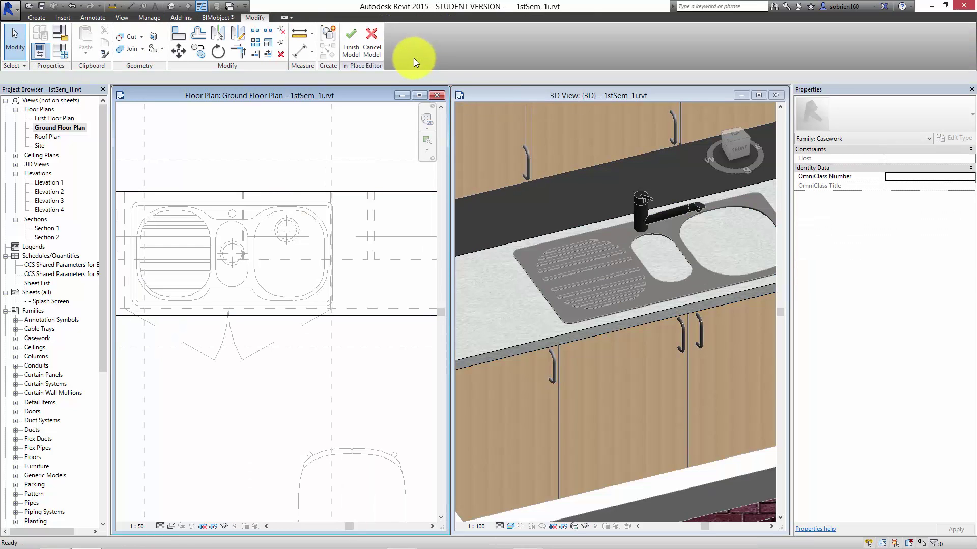
{"action": "left_click", "coordinate": [378, 193]}
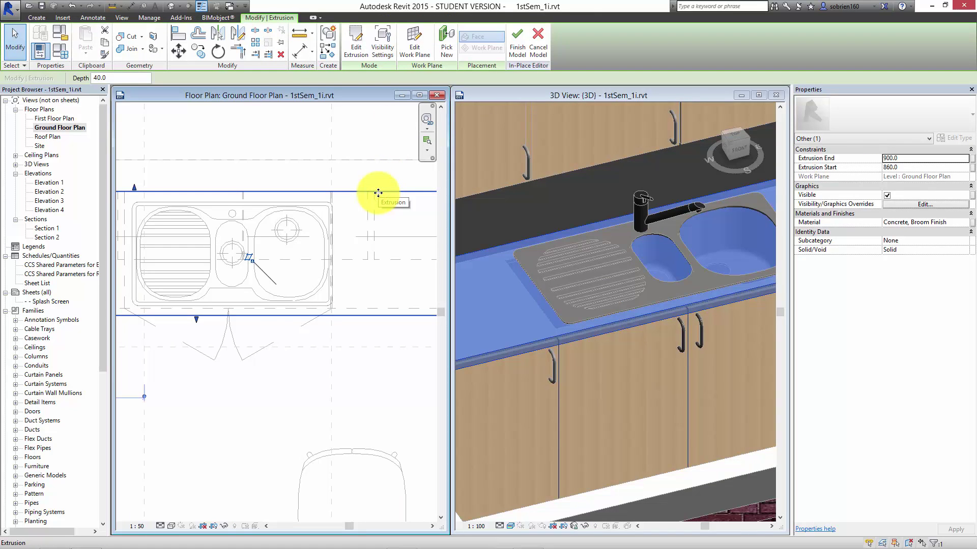
{"action": "left_click", "coordinate": [359, 52]}
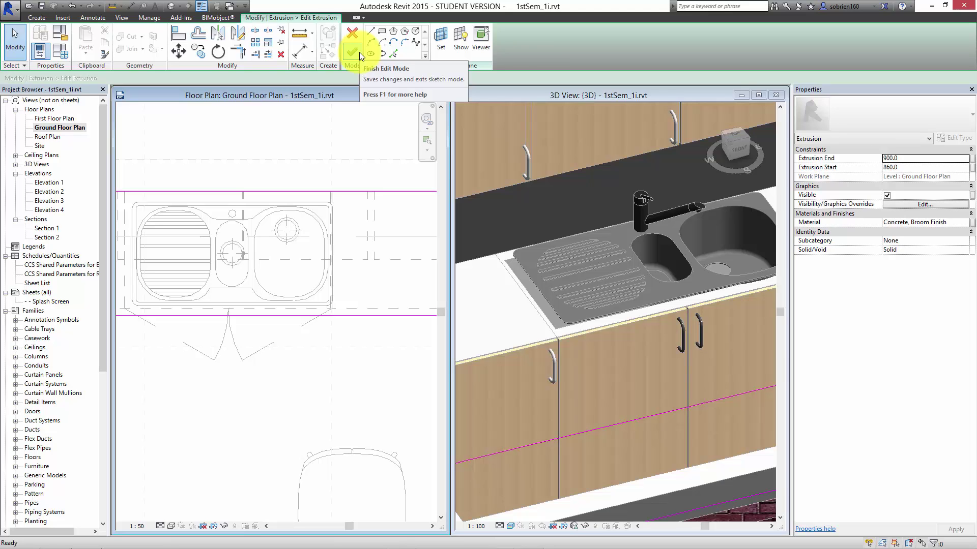
Add the sink's rear edge, both rounded rear corners and the bowl-side end edge to the counter sketch with Pick Lines.
{"action": "left_click", "coordinate": [392, 54]}
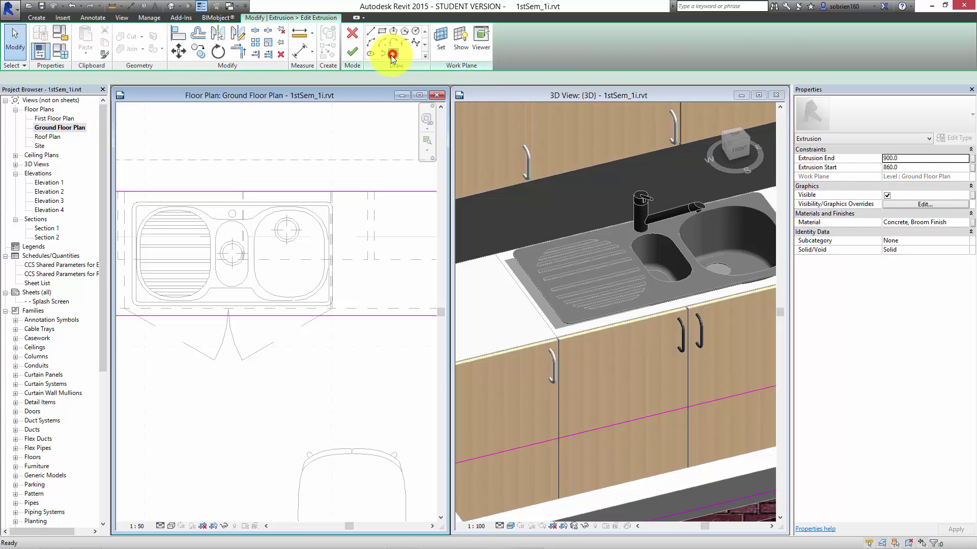
{"action": "left_click", "coordinate": [134, 205]}
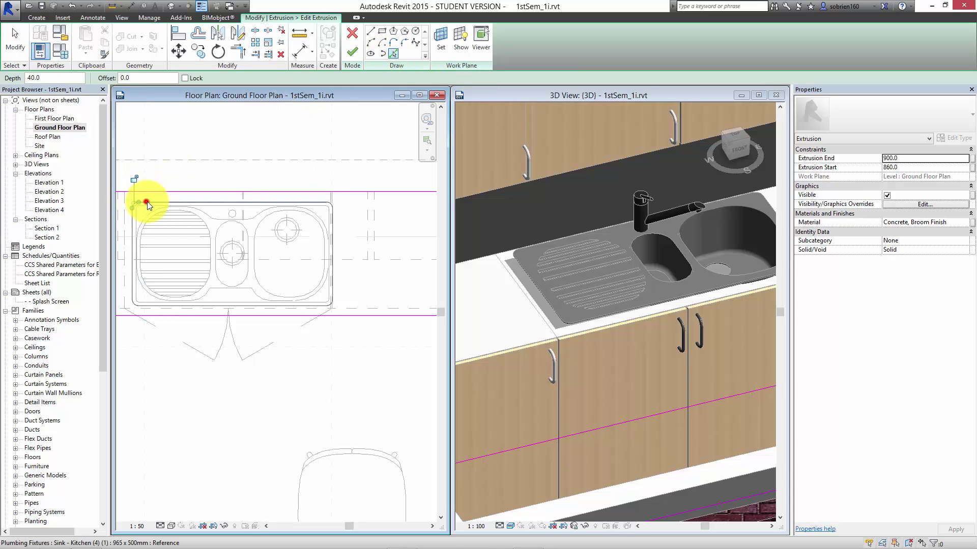
{"action": "left_click", "coordinate": [146, 202]}
{"action": "scroll", "coordinate": [327, 205], "scroll_direction": "up", "scroll_amount": 3}
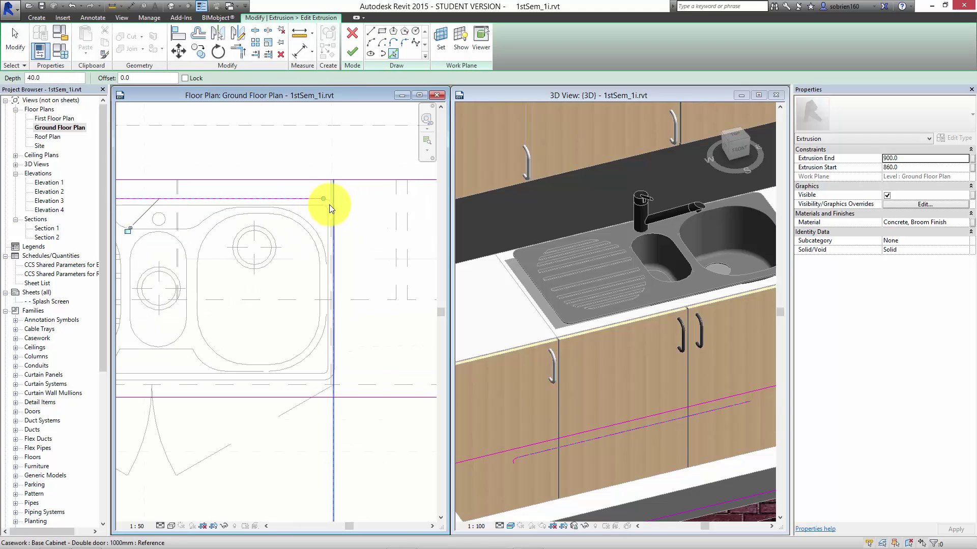
{"action": "scroll", "coordinate": [329, 205], "scroll_direction": "up", "scroll_amount": 4}
{"action": "left_click", "coordinate": [323, 181]}
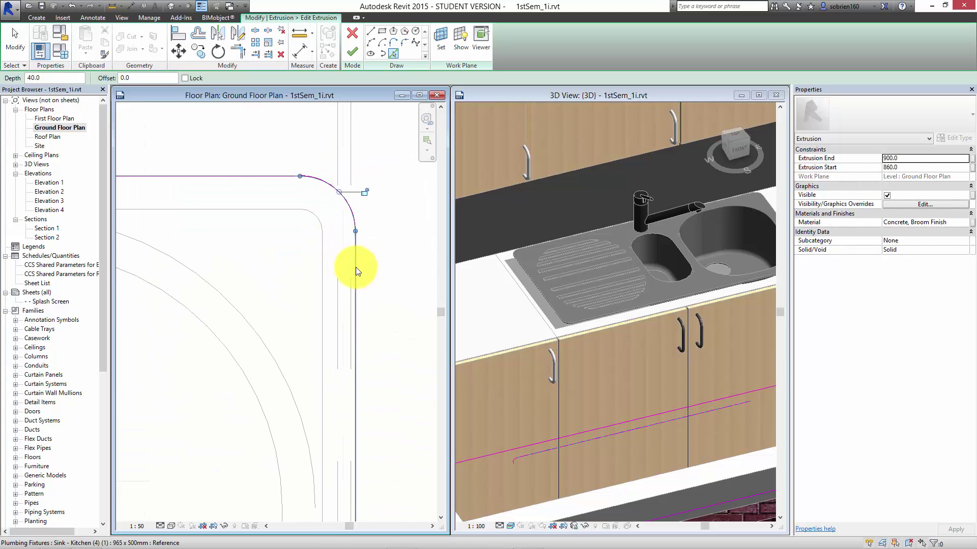
{"action": "left_click", "coordinate": [356, 268]}
Add the sink's front edge, both rounded front corners and the drainer-side end edge to the counter sketch with Pick Lines.
{"action": "mouse_move", "coordinate": [356, 266]}
{"action": "middle_mouse_down"}
{"action": "mouse_move", "coordinate": [371, 224]}
{"action": "mouse_move", "coordinate": [388, 276]}
{"action": "mouse_move", "coordinate": [374, 339]}
{"action": "mouse_move", "coordinate": [382, 414]}
{"action": "middle_mouse_up"}
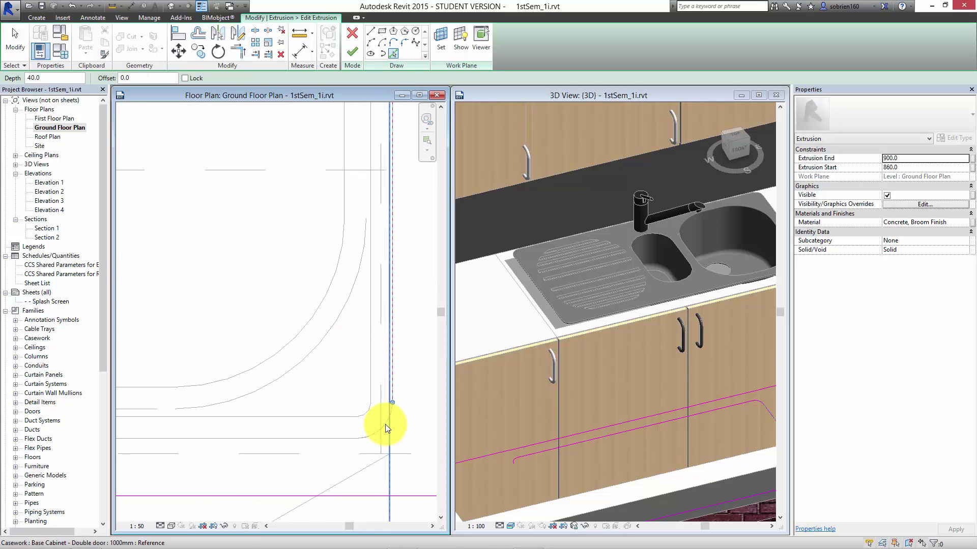
{"action": "left_click", "coordinate": [386, 424]}
{"action": "left_click", "coordinate": [330, 439]}
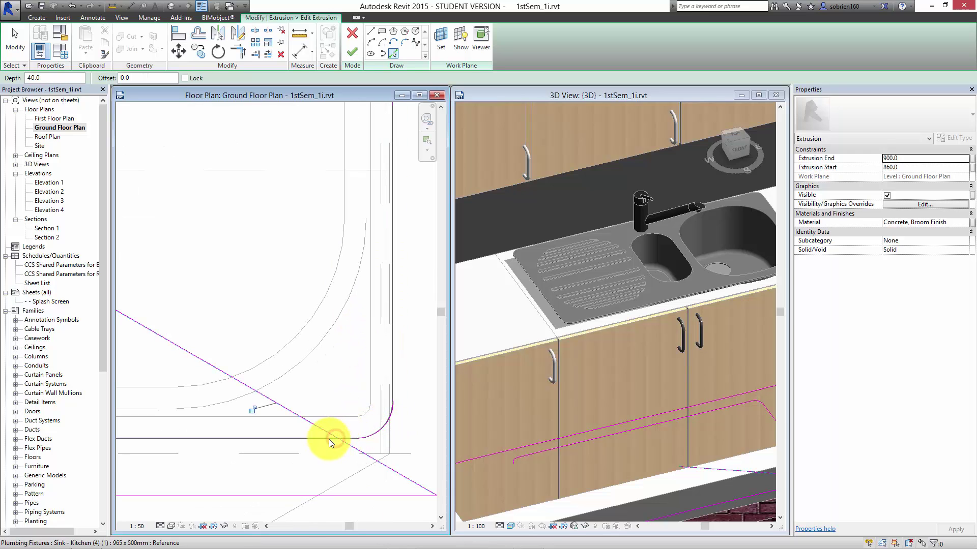
{"action": "left_click", "coordinate": [331, 435]}
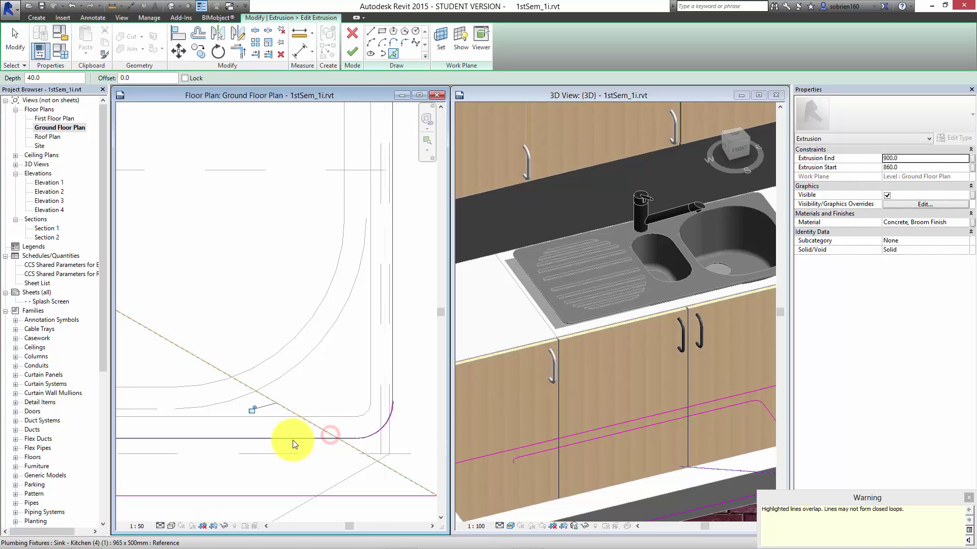
{"action": "left_click", "coordinate": [295, 437]}
{"action": "scroll", "coordinate": [243, 398], "scroll_direction": "down", "scroll_amount": 3}
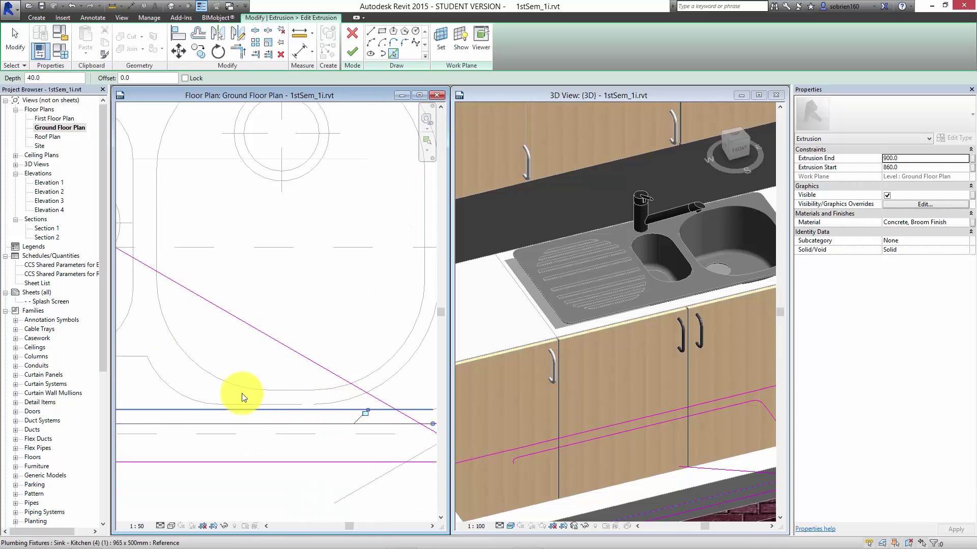
{"action": "scroll", "coordinate": [392, 392], "scroll_direction": "down", "scroll_amount": 3}
{"action": "scroll", "coordinate": [244, 404], "scroll_direction": "up", "scroll_amount": 3}
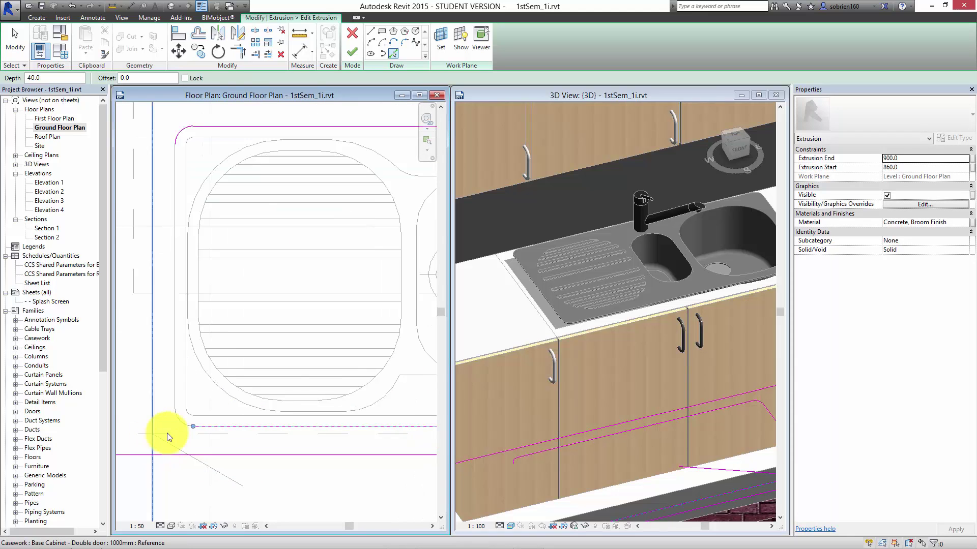
{"action": "scroll", "coordinate": [166, 432], "scroll_direction": "up", "scroll_amount": 2}
{"action": "left_click", "coordinate": [188, 420]}
{"action": "left_click", "coordinate": [182, 380]}
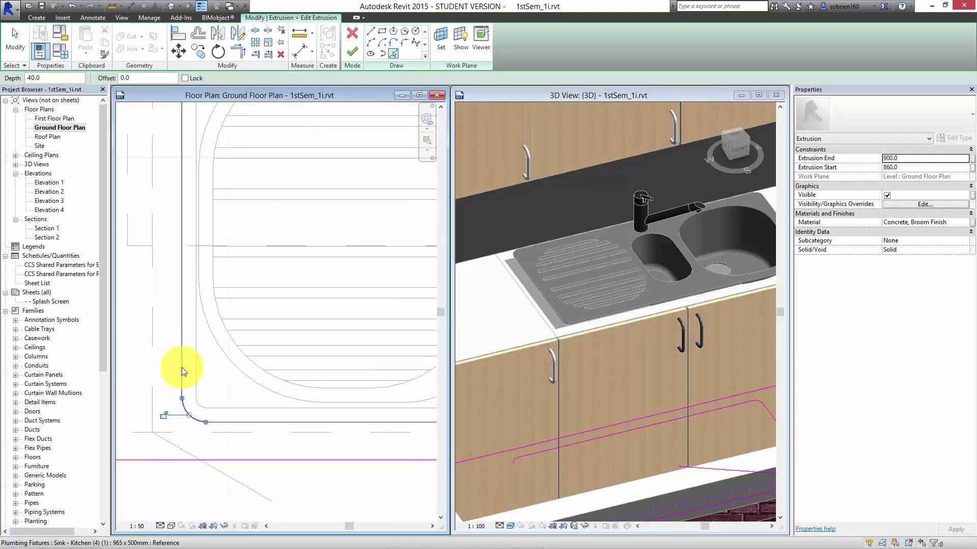
Delete the stray diagonal line crossing the sink bowls from the counter sketch.
{"action": "scroll", "coordinate": [212, 403], "scroll_direction": "down", "scroll_amount": 2}
{"action": "middle_click_drag", "start_coordinate": [139, 362], "coordinate": [145, 331]}
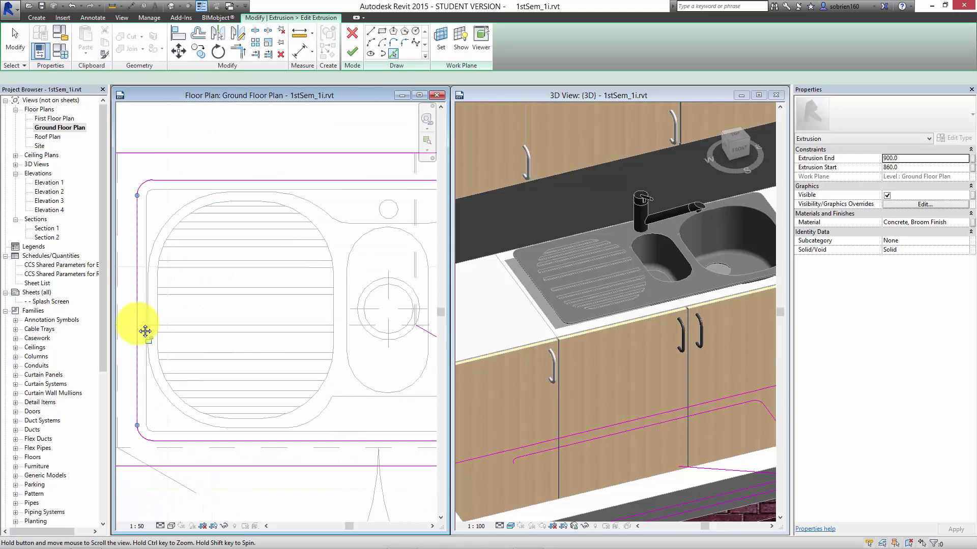
{"action": "scroll", "coordinate": [145, 332], "scroll_direction": "down", "scroll_amount": 2}
{"action": "scroll", "coordinate": [359, 349], "scroll_direction": "up", "scroll_amount": 2}
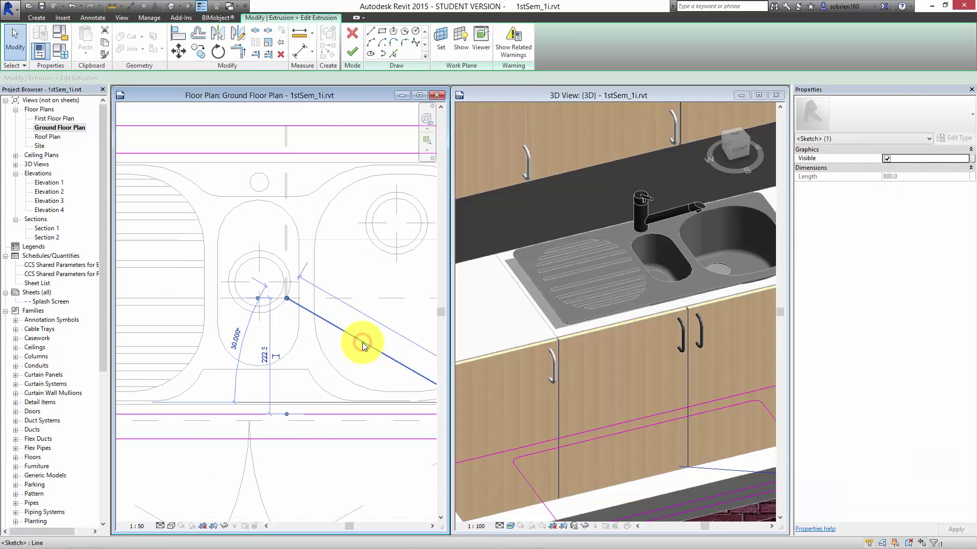
{"action": "scroll", "coordinate": [351, 345], "scroll_direction": "down", "scroll_amount": 3}
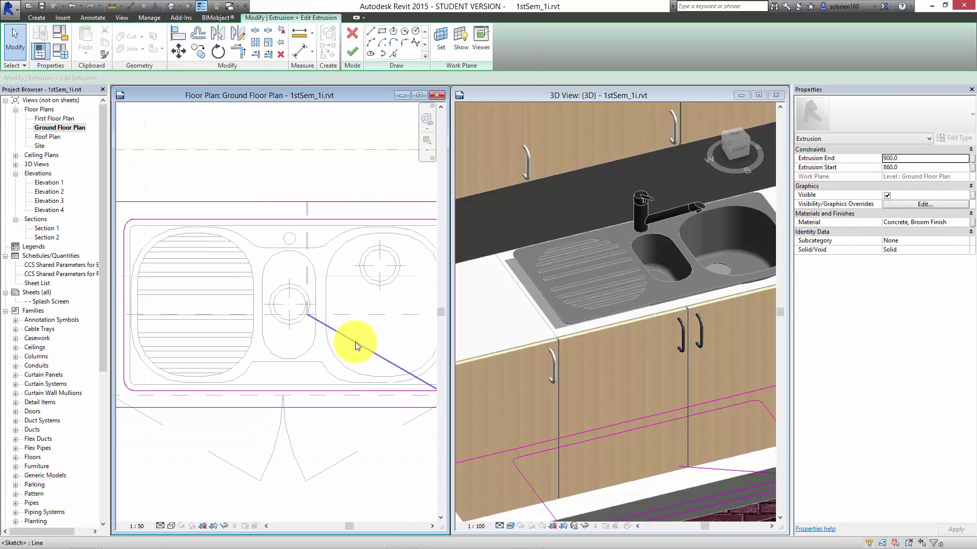
{"action": "left_click", "coordinate": [356, 342]}
{"action": "key", "text": "Delete"}
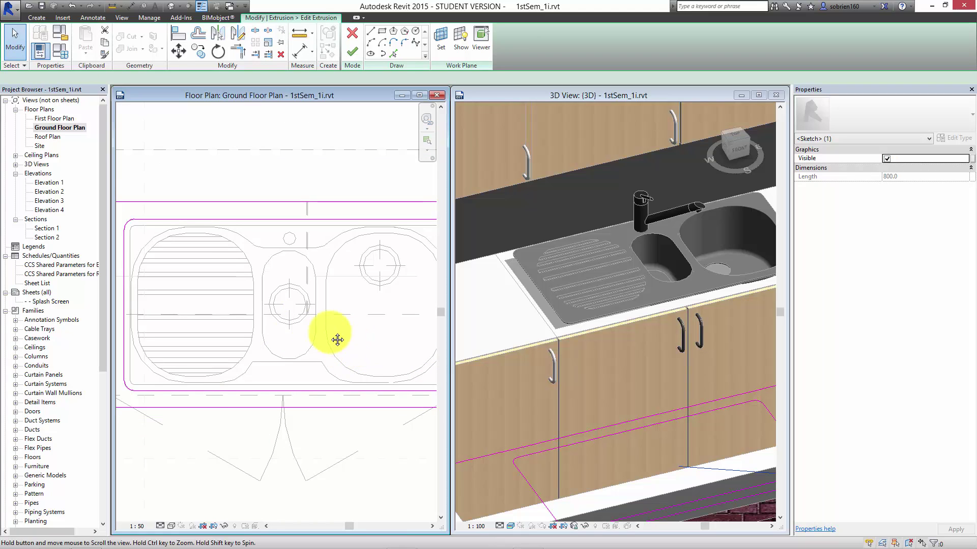
Finish the counter's extrusion sketch and the in-place model.
{"action": "middle_click_drag", "start_coordinate": [337, 340], "coordinate": [316, 331]}
{"action": "scroll", "coordinate": [359, 341], "scroll_direction": "down", "scroll_amount": 2}
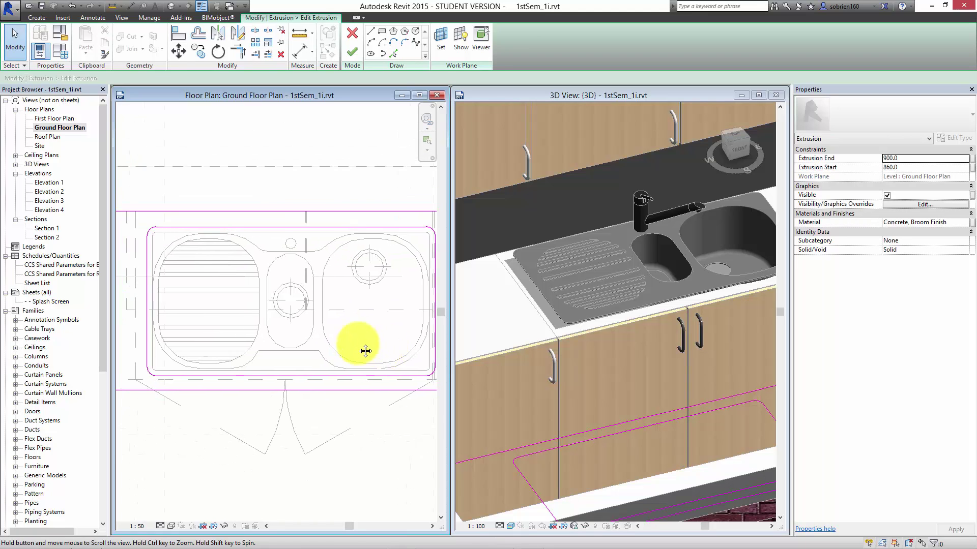
{"action": "left_click", "coordinate": [355, 56]}
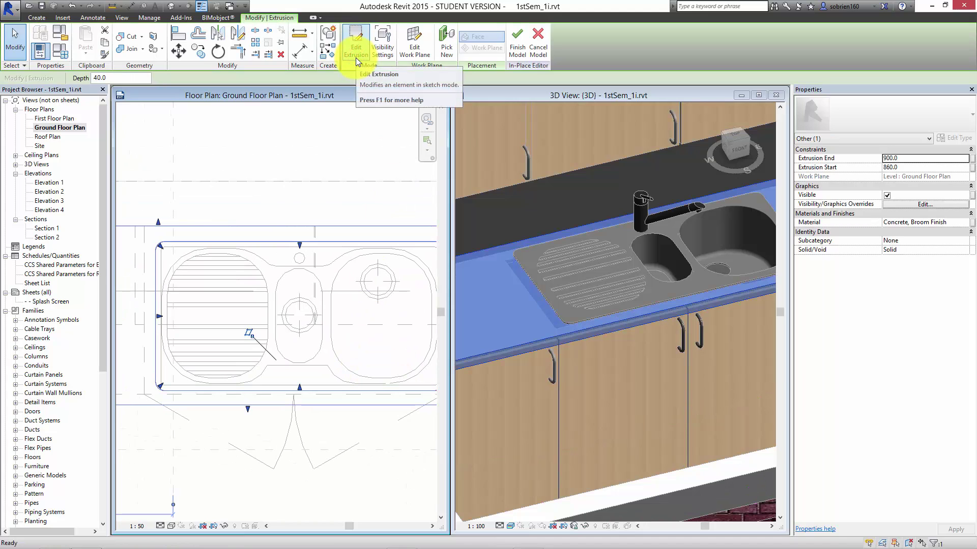
{"action": "left_click", "coordinate": [524, 53]}
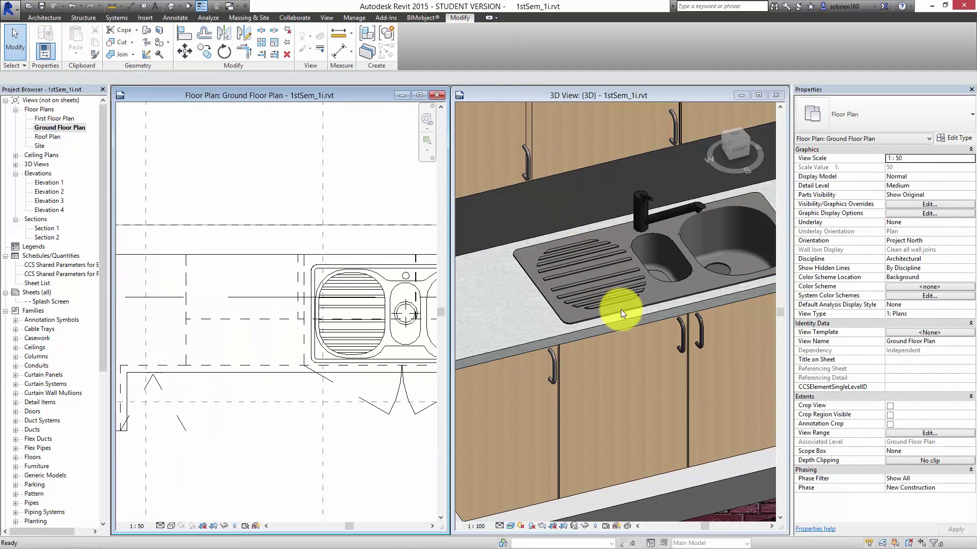
Save the project and create a new in-place model in the Casework category, accepting the suggested name.
{"action": "left_click", "coordinate": [607, 341]}
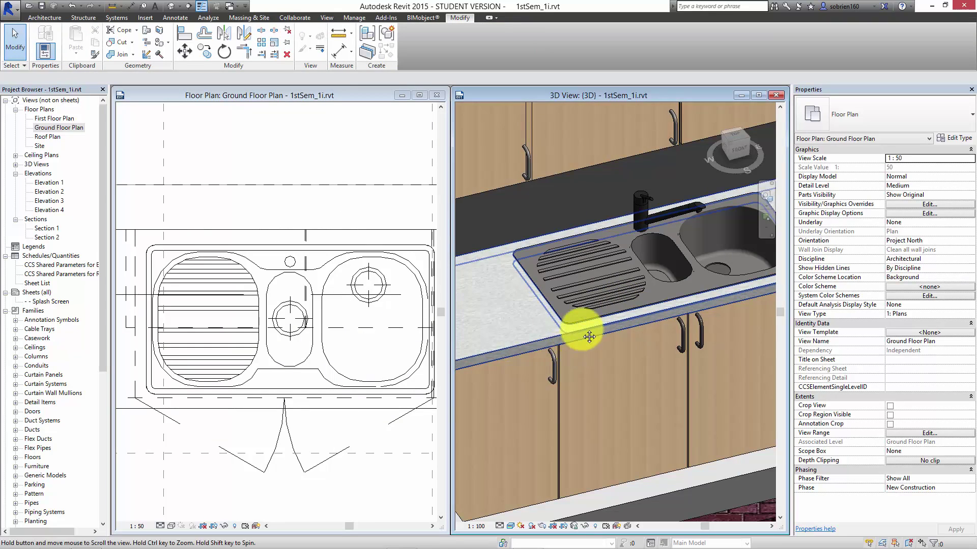
{"action": "middle_click_drag", "start_coordinate": [578, 327], "coordinate": [580, 270], "text": "shift"}
{"action": "scroll", "coordinate": [582, 316], "scroll_direction": "up", "scroll_amount": 3}
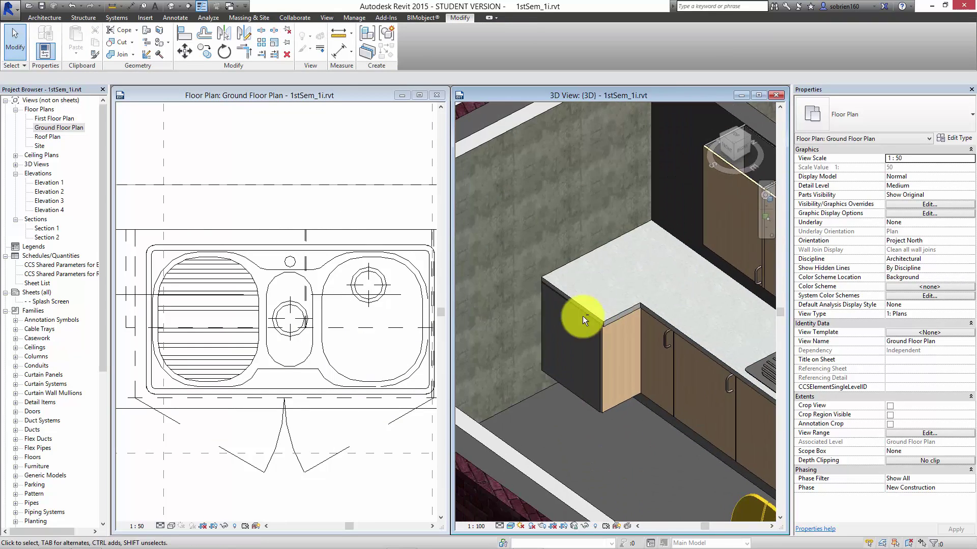
{"action": "middle_click_drag", "start_coordinate": [582, 316], "coordinate": [543, 248], "text": "shift"}
{"action": "left_click", "coordinate": [50, 18]}
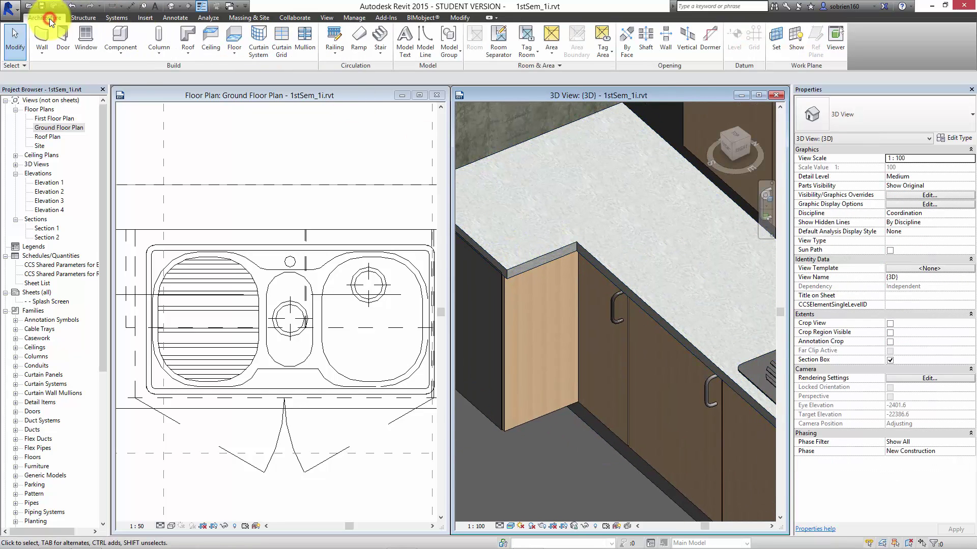
{"action": "left_click", "coordinate": [125, 57]}
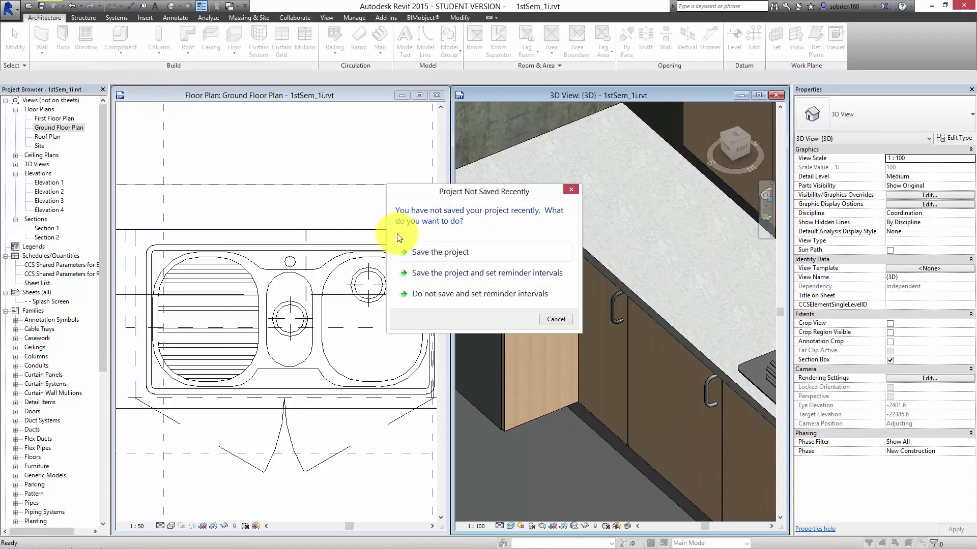
{"action": "left_click", "coordinate": [414, 249]}
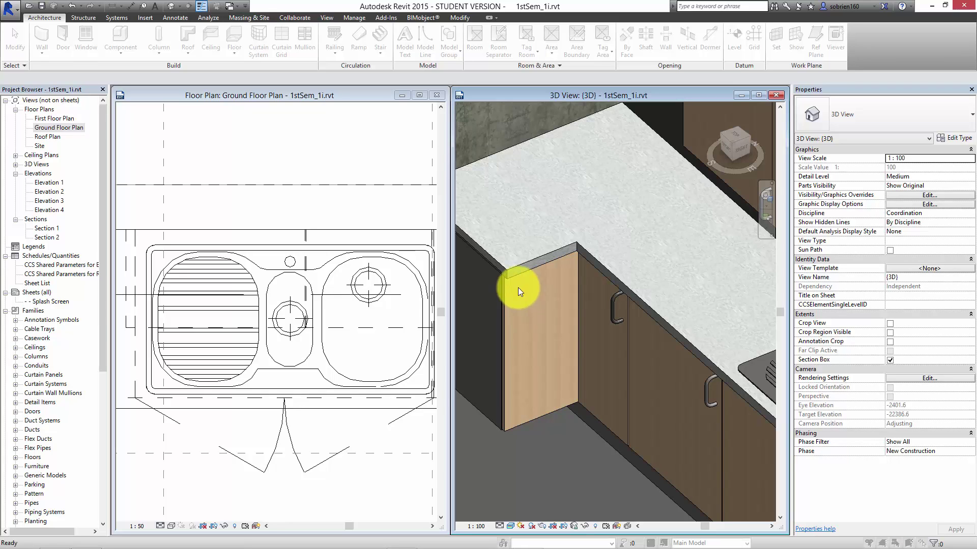
{"action": "left_click", "coordinate": [440, 198]}
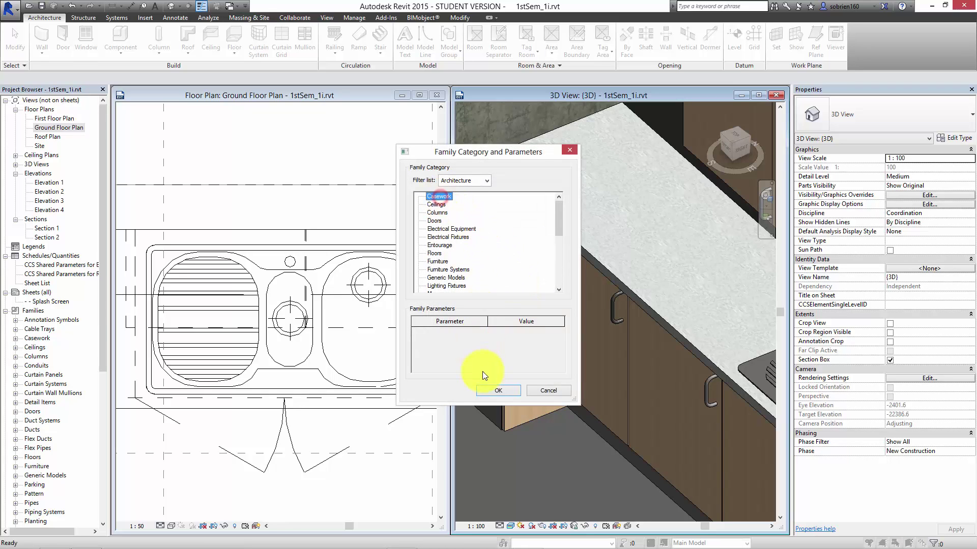
{"action": "left_click", "coordinate": [496, 390]}
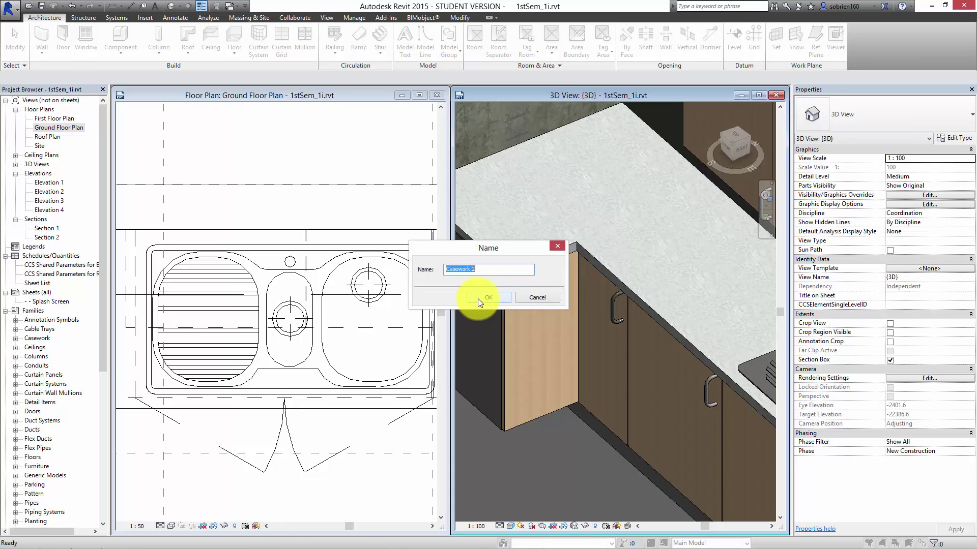
{"action": "left_click", "coordinate": [478, 298]}
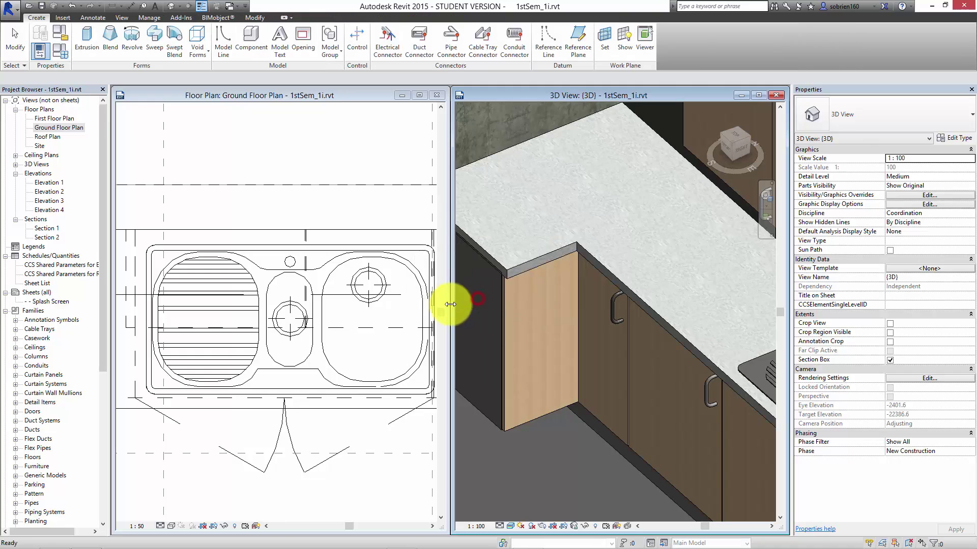
Start a sweep and pick the counter's exposed top edges as its path, from the corner cabinet's end to the far end, and finish the path.
{"action": "left_click", "coordinate": [157, 33]}
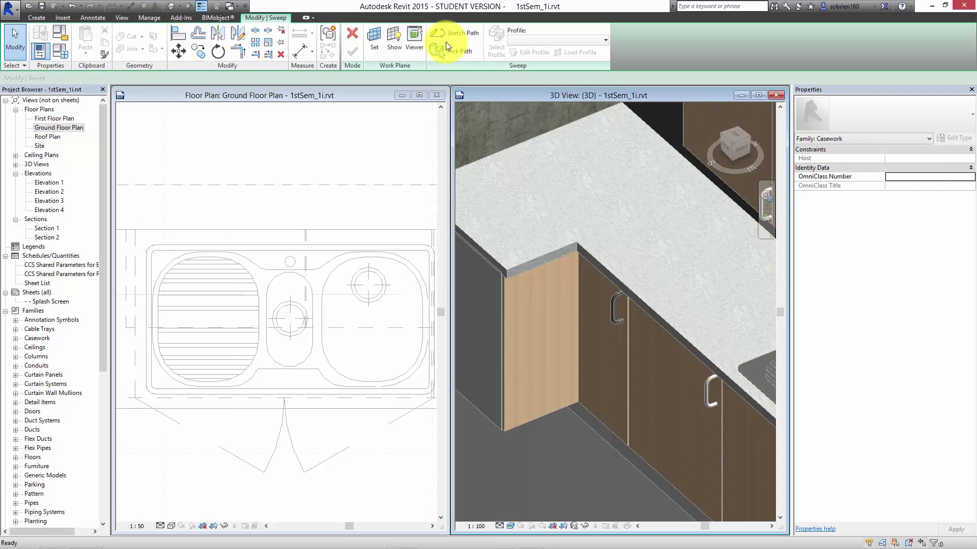
{"action": "left_click", "coordinate": [454, 52]}
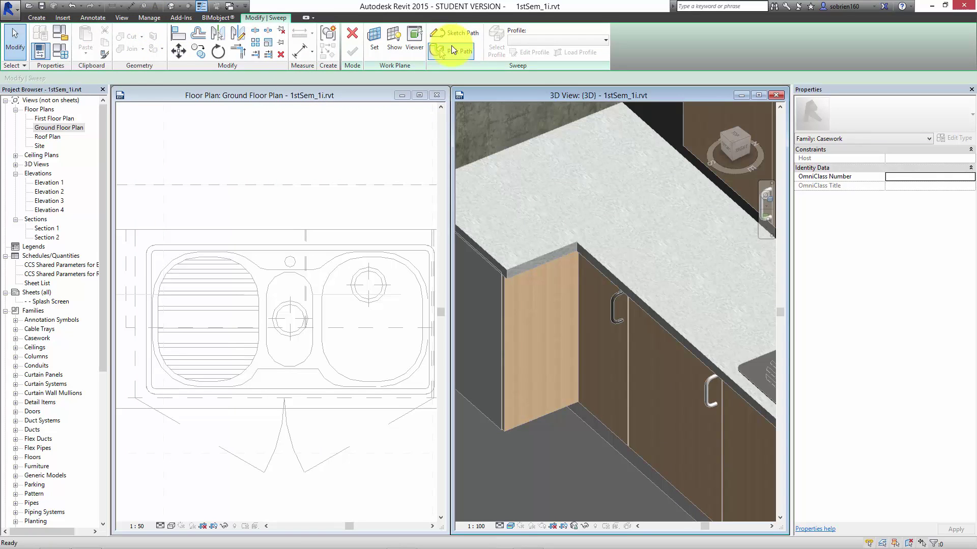
{"action": "left_click", "coordinate": [486, 253]}
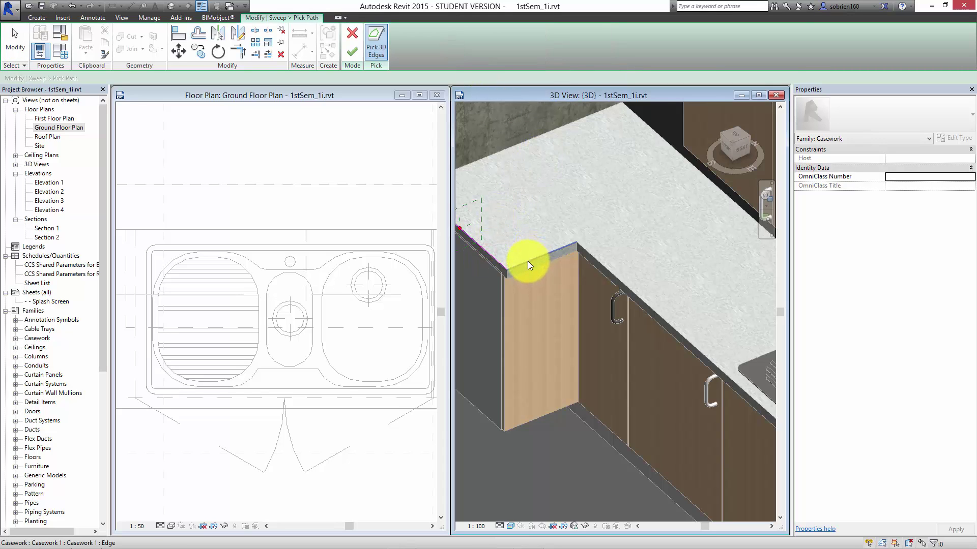
{"action": "left_click", "coordinate": [527, 261]}
{"action": "left_click", "coordinate": [584, 249]}
{"action": "middle_click_drag", "start_coordinate": [621, 287], "coordinate": [470, 191]}
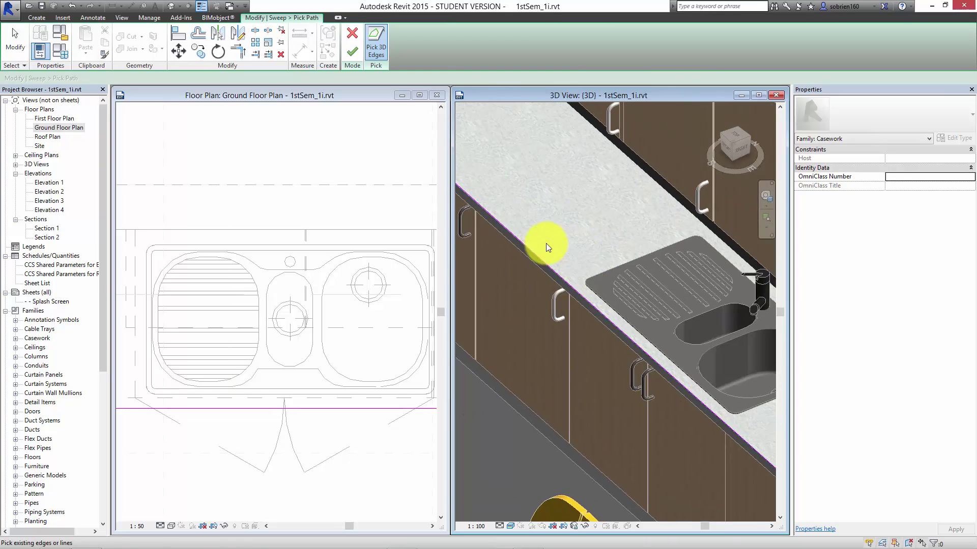
{"action": "middle_click_drag", "start_coordinate": [583, 270], "coordinate": [447, 175]}
{"action": "left_click", "coordinate": [683, 395]}
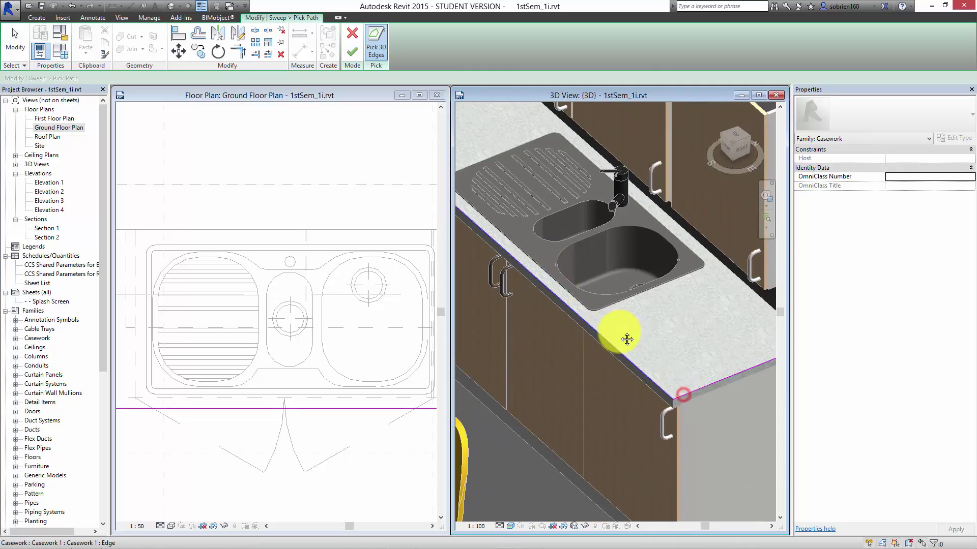
{"action": "middle_click_drag", "start_coordinate": [478, 279], "coordinate": [592, 261]}
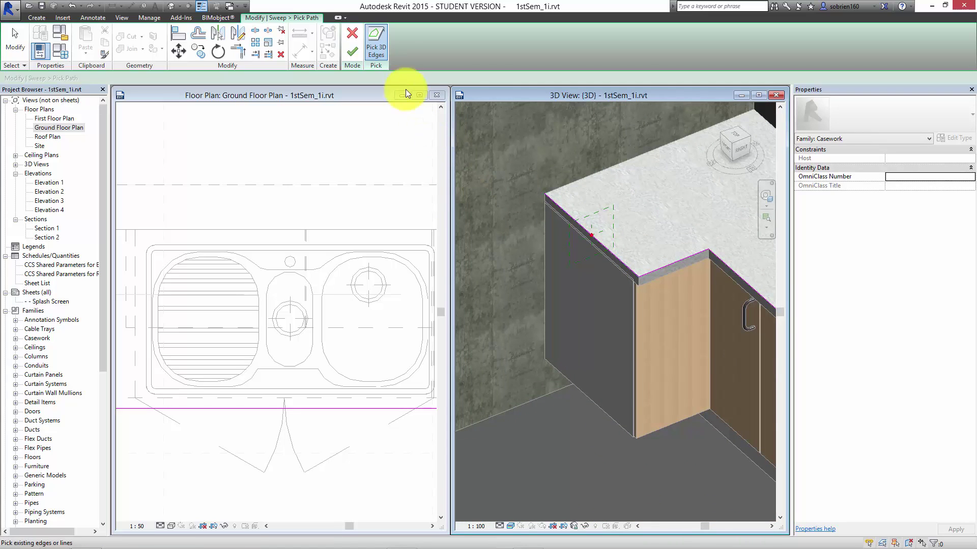
{"action": "left_click", "coordinate": [353, 53]}
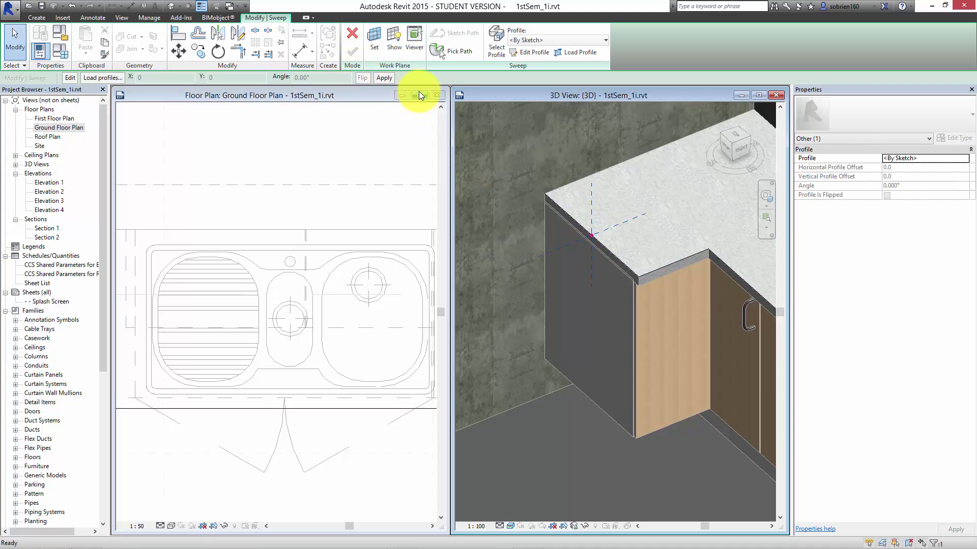
Sketch the sweep profile as an outward-bulging arc from the counter's top edge to its bottom edge, closed with a straight vertical line.
{"action": "left_click", "coordinate": [521, 53]}
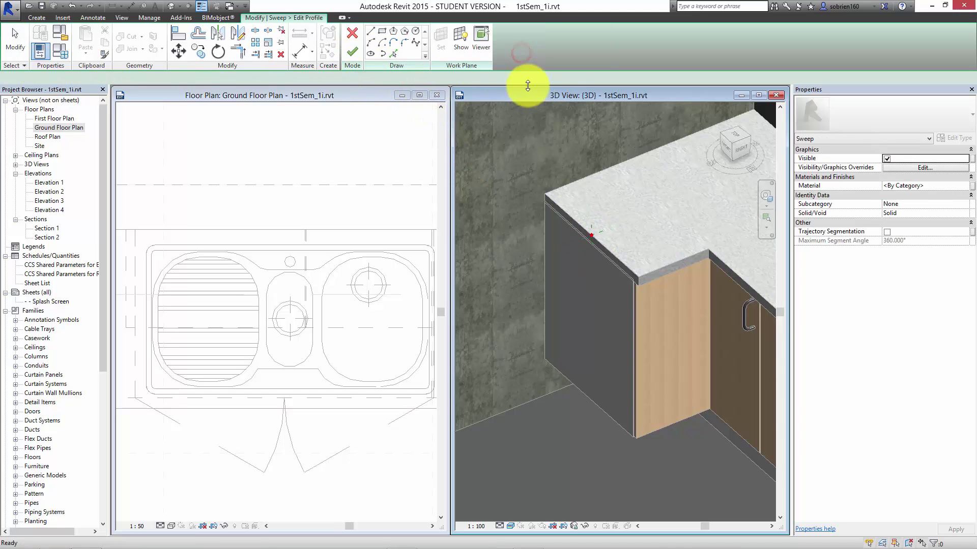
{"action": "left_click", "coordinate": [372, 44]}
{"action": "scroll", "coordinate": [633, 279], "scroll_direction": "up", "scroll_amount": 6}
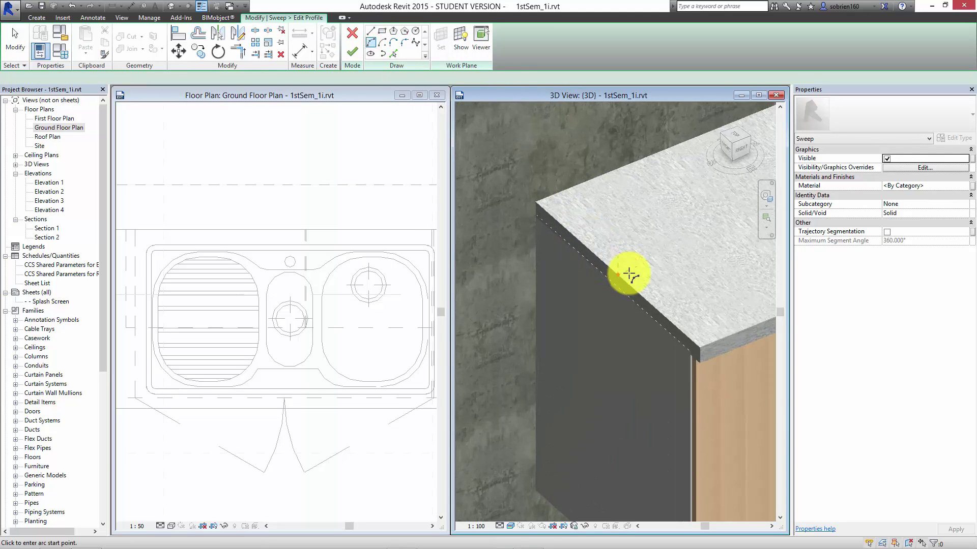
{"action": "left_click", "coordinate": [630, 289]}
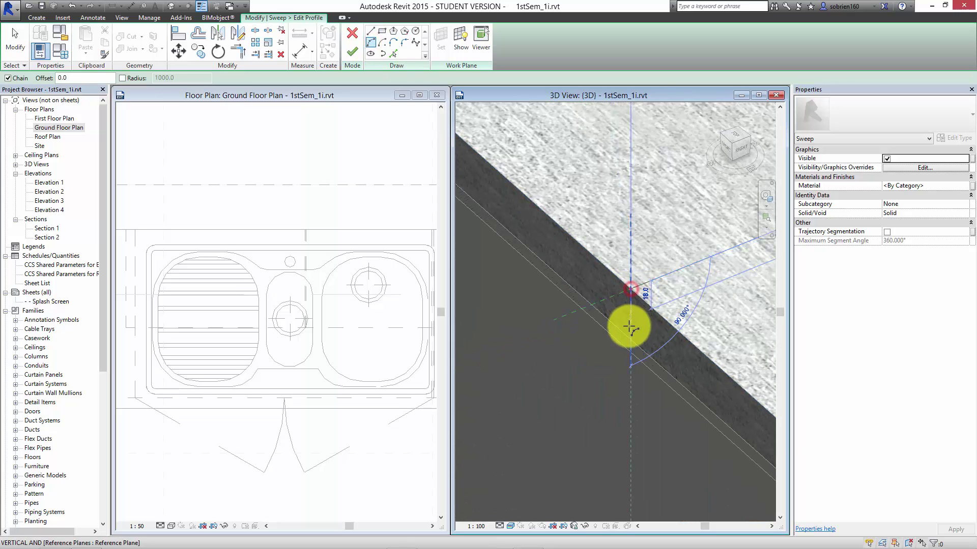
{"action": "left_click", "coordinate": [631, 339]}
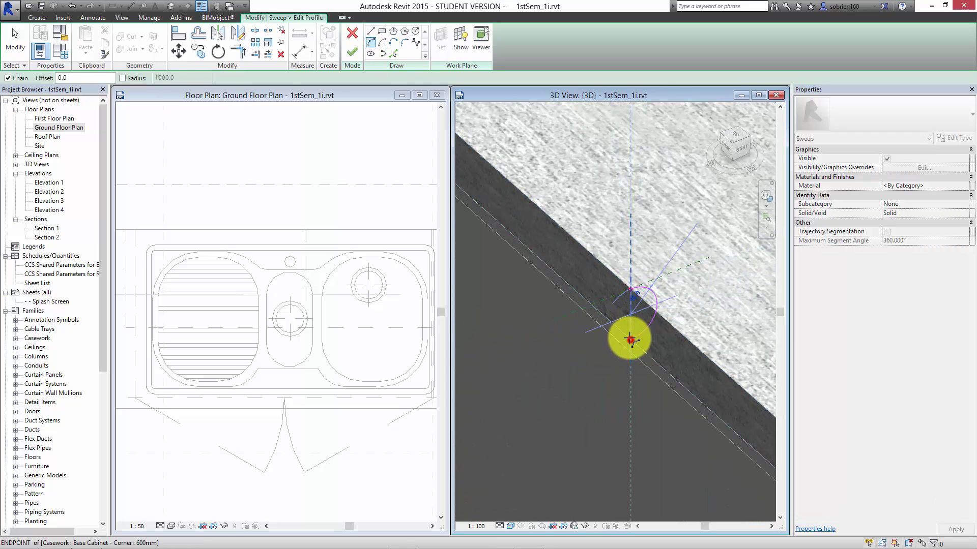
{"action": "left_click", "coordinate": [603, 329]}
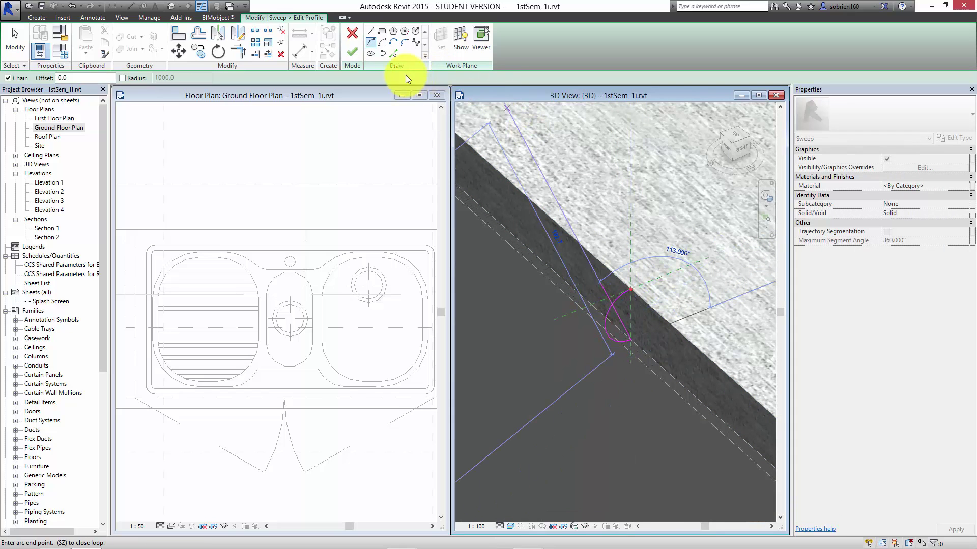
{"action": "left_click", "coordinate": [370, 33]}
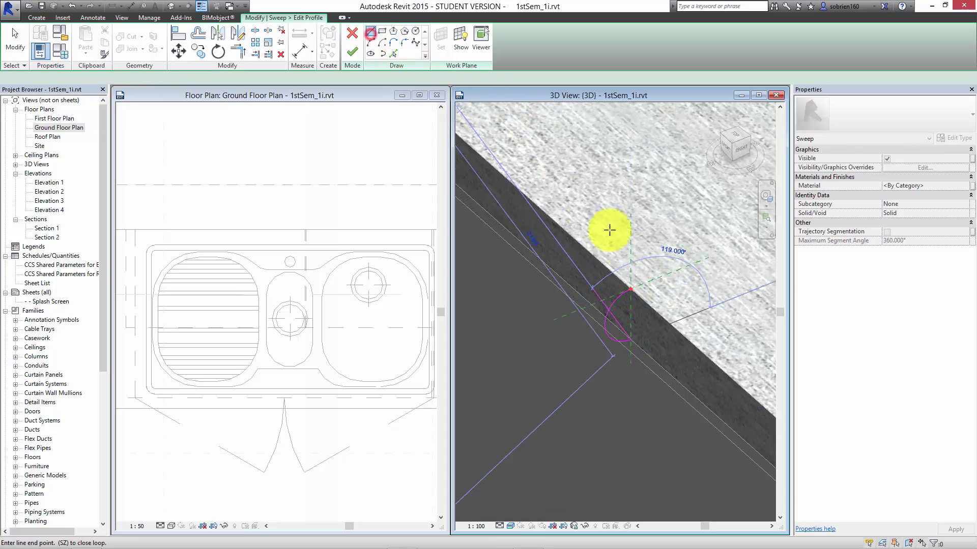
{"action": "left_click", "coordinate": [631, 290]}
{"action": "scroll", "coordinate": [585, 273], "scroll_direction": "down", "scroll_amount": 1}
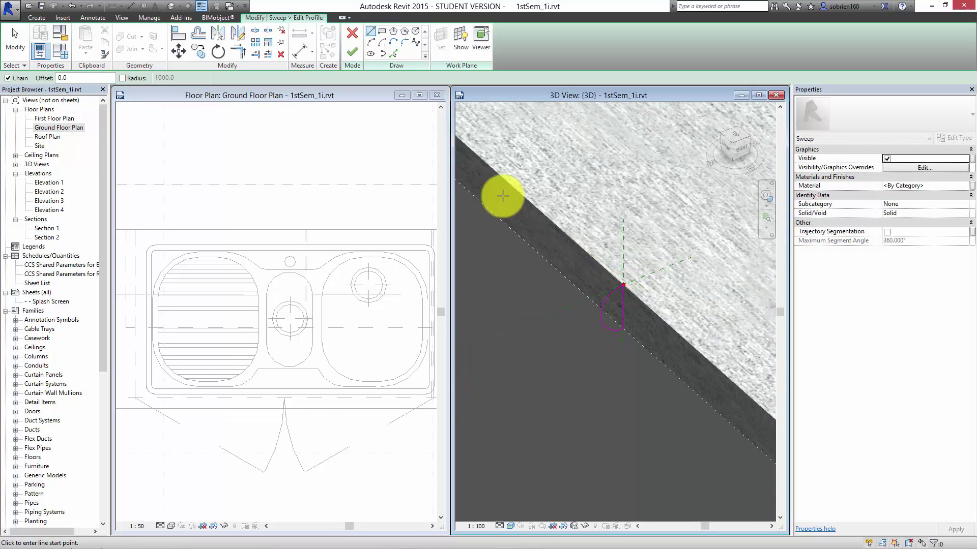
Finish the profile sketch and the sweep to form the rounded edge along the counter, and clear the selection.
{"action": "left_click", "coordinate": [352, 53]}
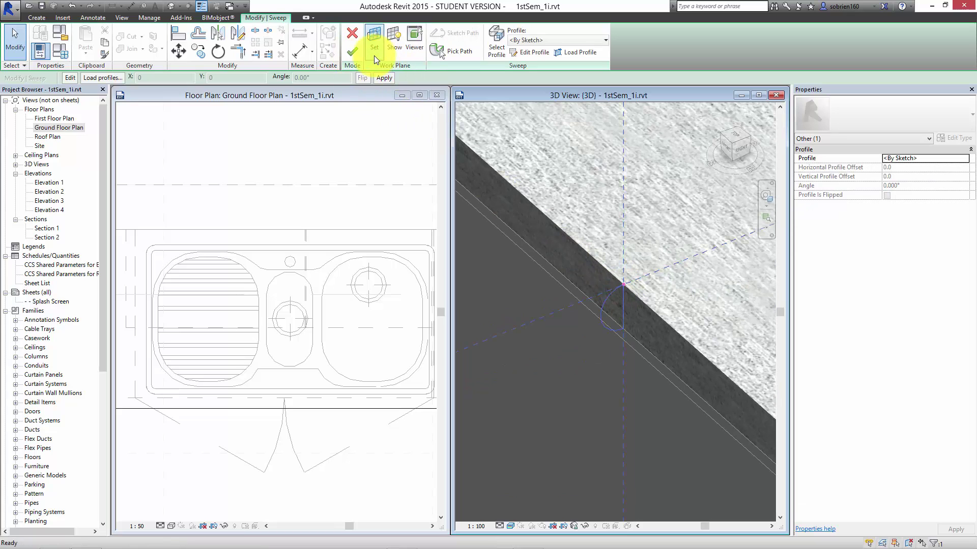
{"action": "left_click", "coordinate": [352, 53]}
{"action": "scroll", "coordinate": [564, 313], "scroll_direction": "down", "scroll_amount": 5}
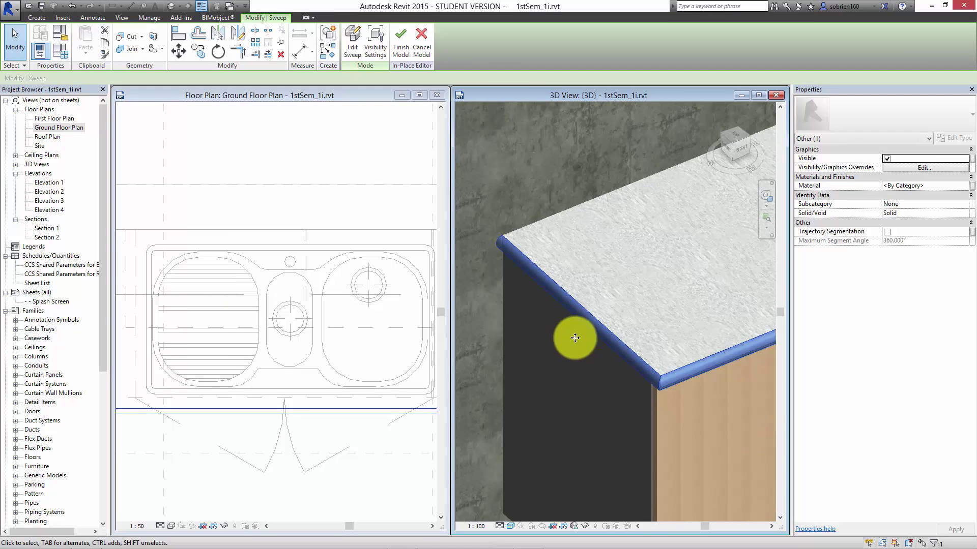
{"action": "left_click", "coordinate": [578, 411]}
Inspect the rounded edge at the counter's corners and finish the in-place model.
{"action": "scroll", "coordinate": [600, 387], "scroll_direction": "down", "scroll_amount": 2}
{"action": "middle_click_drag", "start_coordinate": [601, 380], "coordinate": [615, 461]}
{"action": "left_click", "coordinate": [553, 411]}
{"action": "scroll", "coordinate": [553, 411], "scroll_direction": "up", "scroll_amount": 2}
{"action": "scroll", "coordinate": [599, 383], "scroll_direction": "up", "scroll_amount": 3}
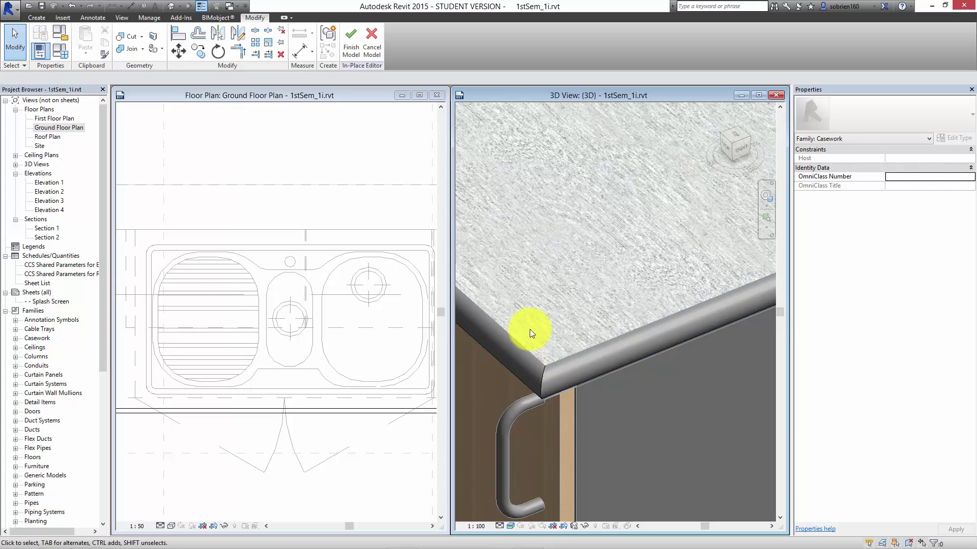
{"action": "middle_click_drag", "start_coordinate": [526, 301], "coordinate": [605, 310]}
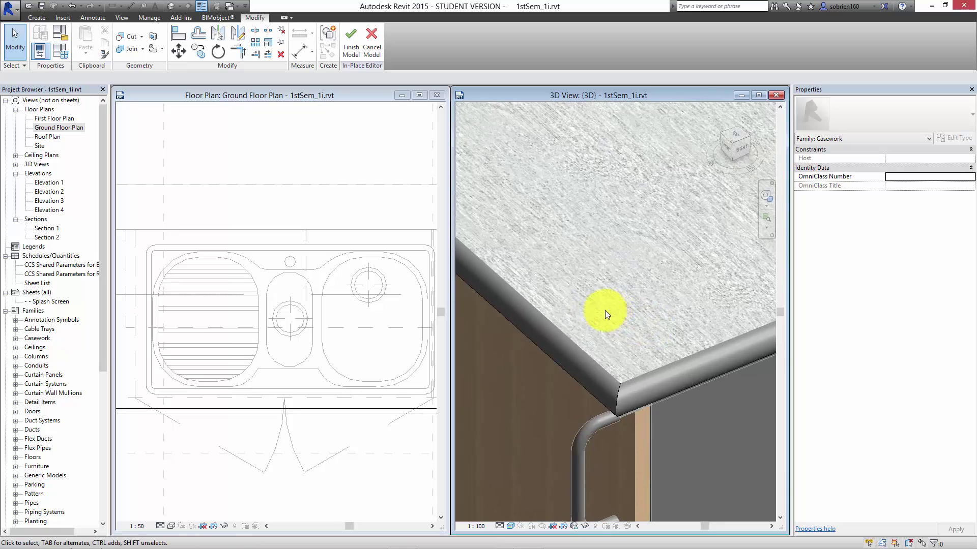
{"action": "left_click", "coordinate": [354, 47]}
{"action": "scroll", "coordinate": [565, 252], "scroll_direction": "down", "scroll_amount": 2}
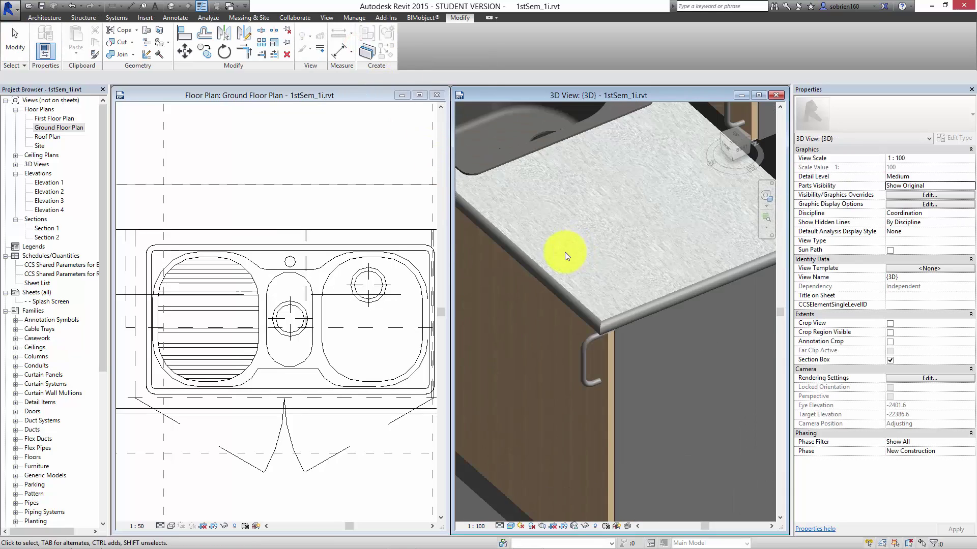
{"action": "left_click", "coordinate": [44, 17]}
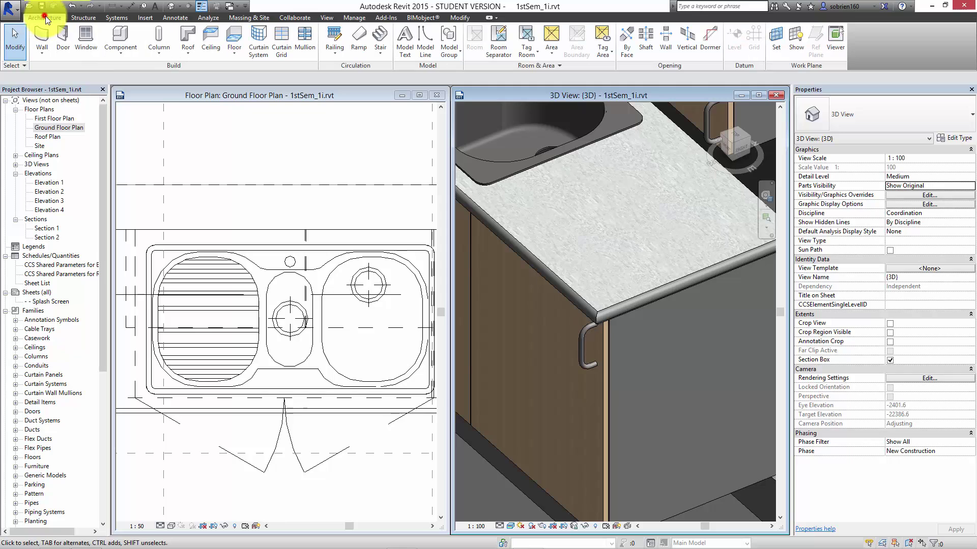
{"action": "left_click", "coordinate": [113, 48]}
{"action": "left_click", "coordinate": [125, 97]}
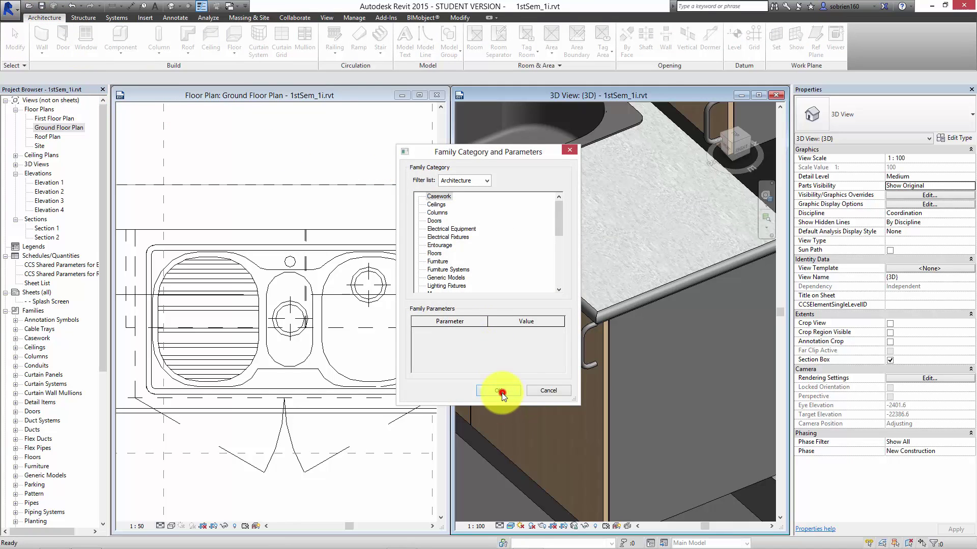
{"action": "left_click", "coordinate": [501, 392]}
{"action": "left_click", "coordinate": [489, 297]}
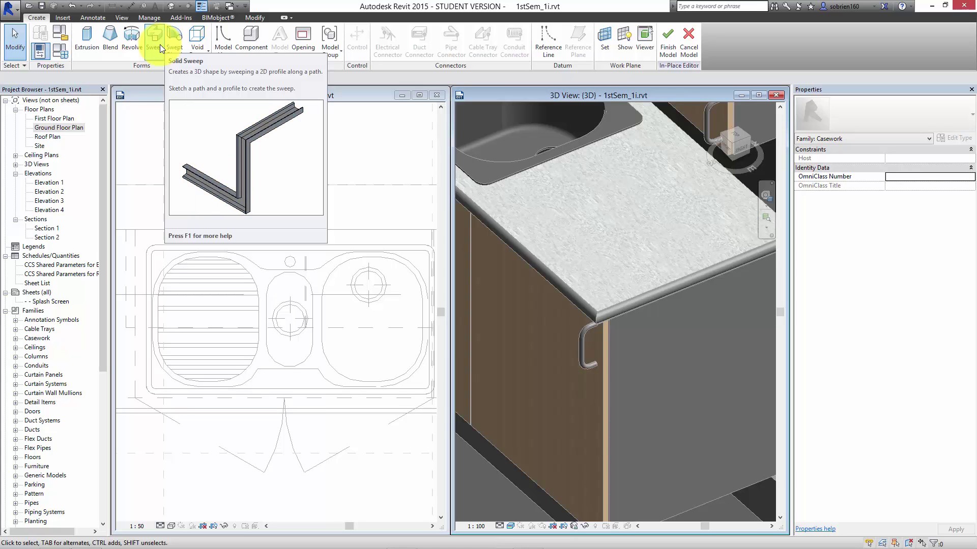
{"action": "left_click", "coordinate": [665, 41]}
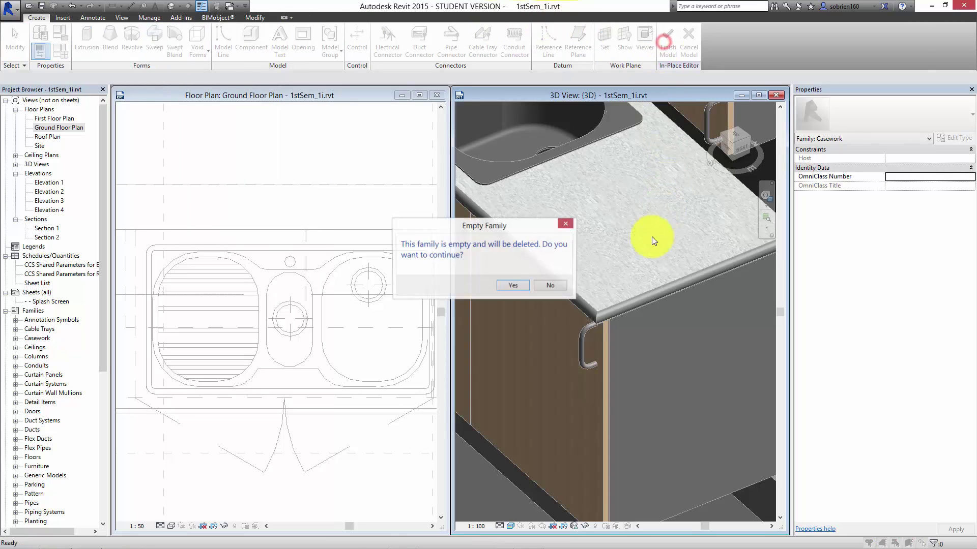
{"action": "left_click", "coordinate": [528, 287]}
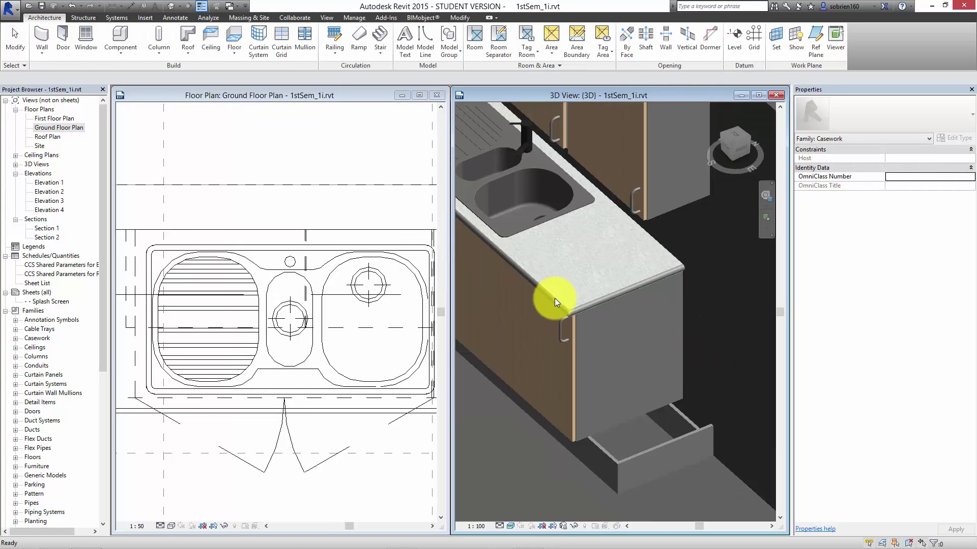